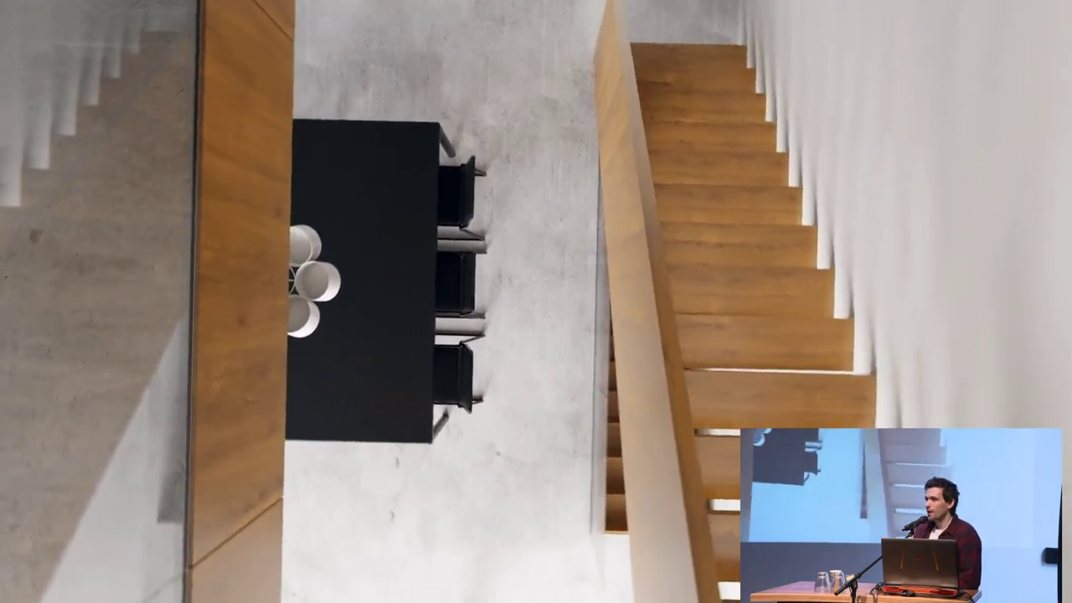
key(z)
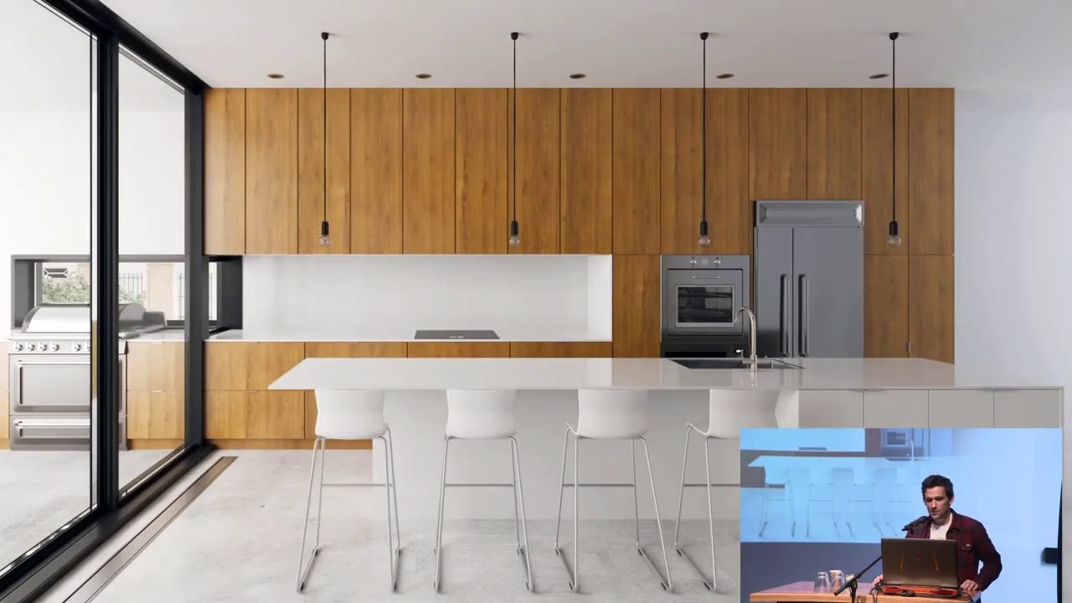
mouse_move(547, 327)
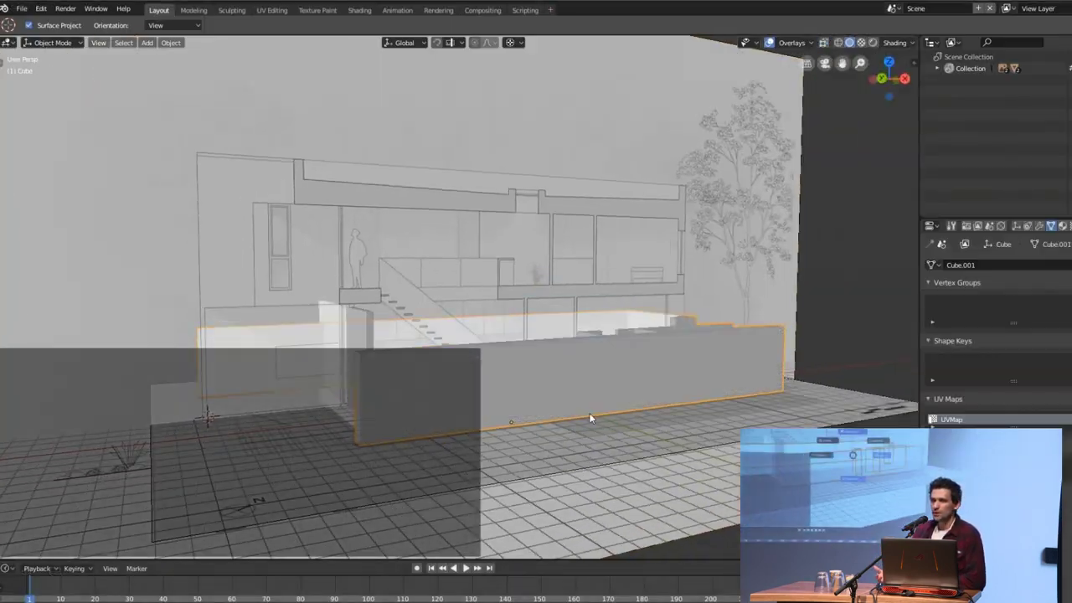
key(Tab)
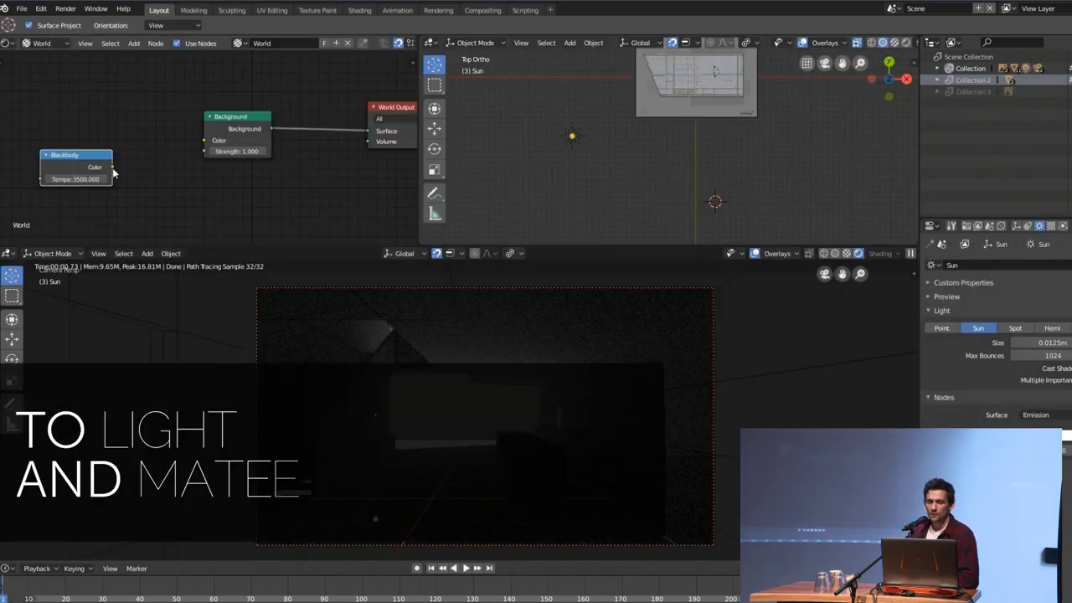
Step: Connect the Blackbody node's colour output to the world Background node's colour and set the background strength to 5
drag(113, 167, 202, 142)
click(237, 150)
text(5)
key(Return)
key(Return)
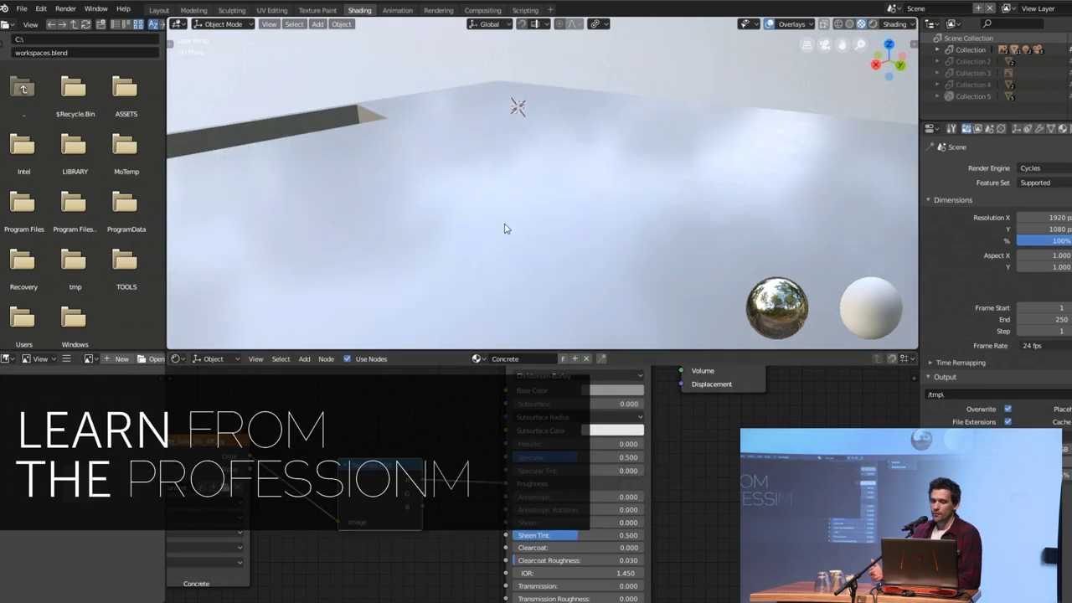
scroll(504, 228, up, 3)
middle_drag(541, 225, 440, 237)
scroll(469, 254, down, 2)
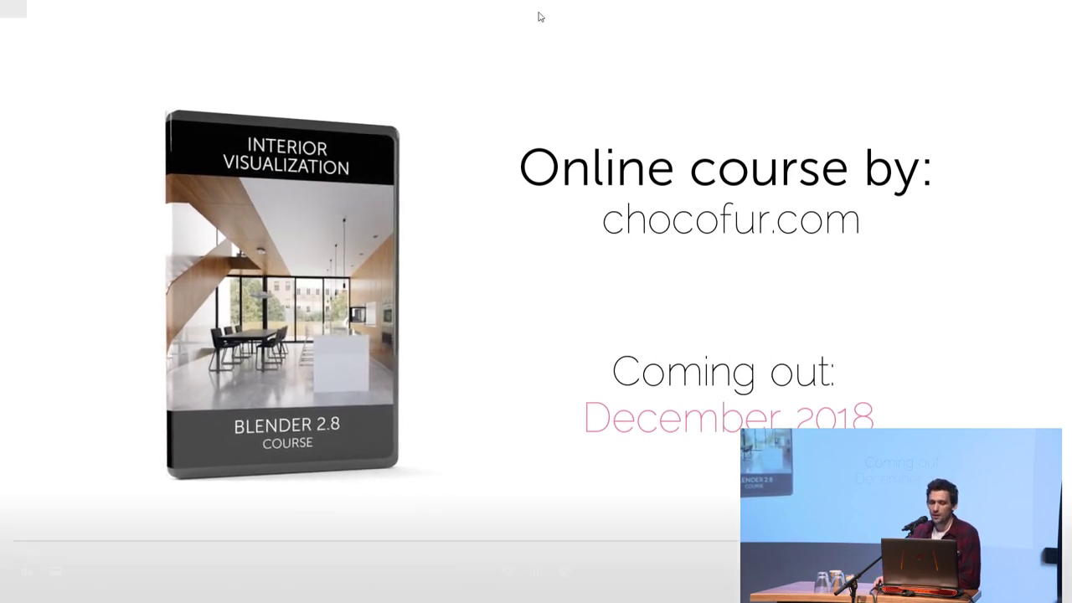
Step: Leave the full-screen teaser video, minimize its player and open the image Chocofur_Interior_06_01.jpg
double_click(623, 269)
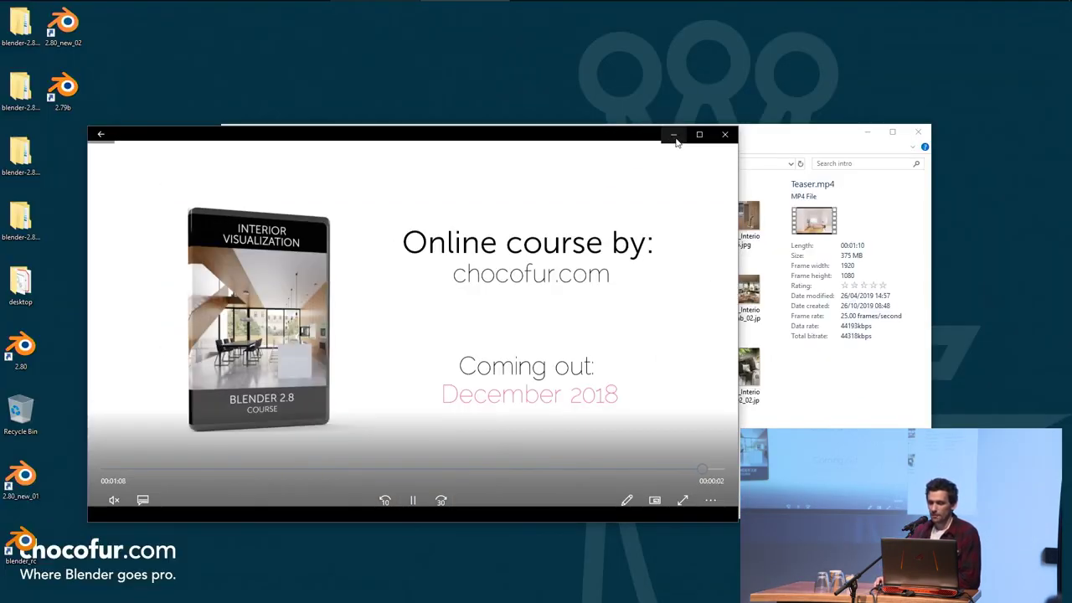
click(674, 135)
double_click(478, 219)
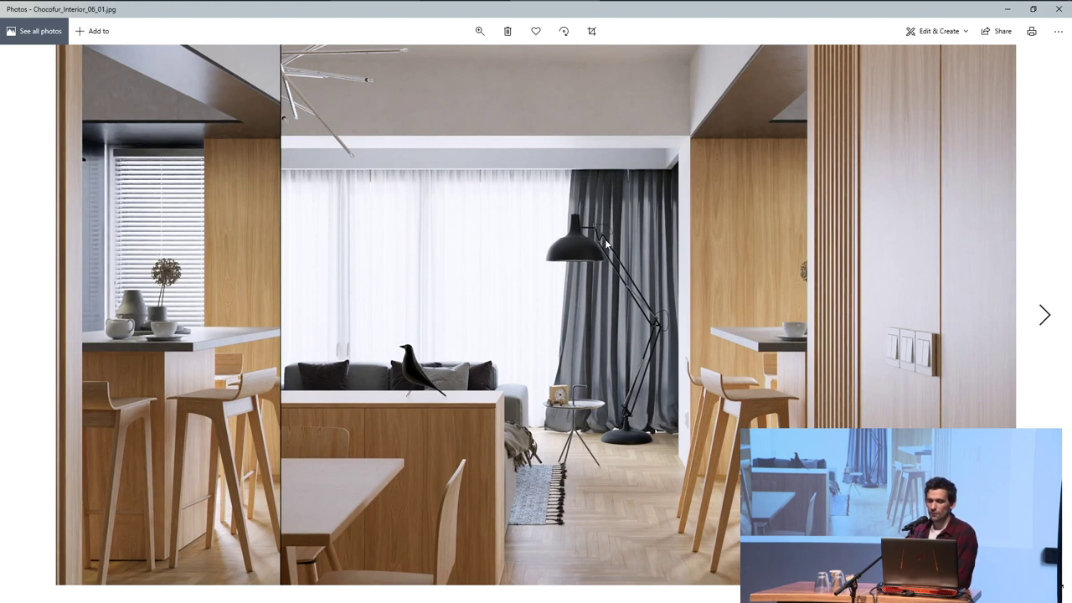
Step: Browse through the remaining Chocofur_Interior_06 apartment renders and the Chocofur_Interior_10 house renders
key(Right)
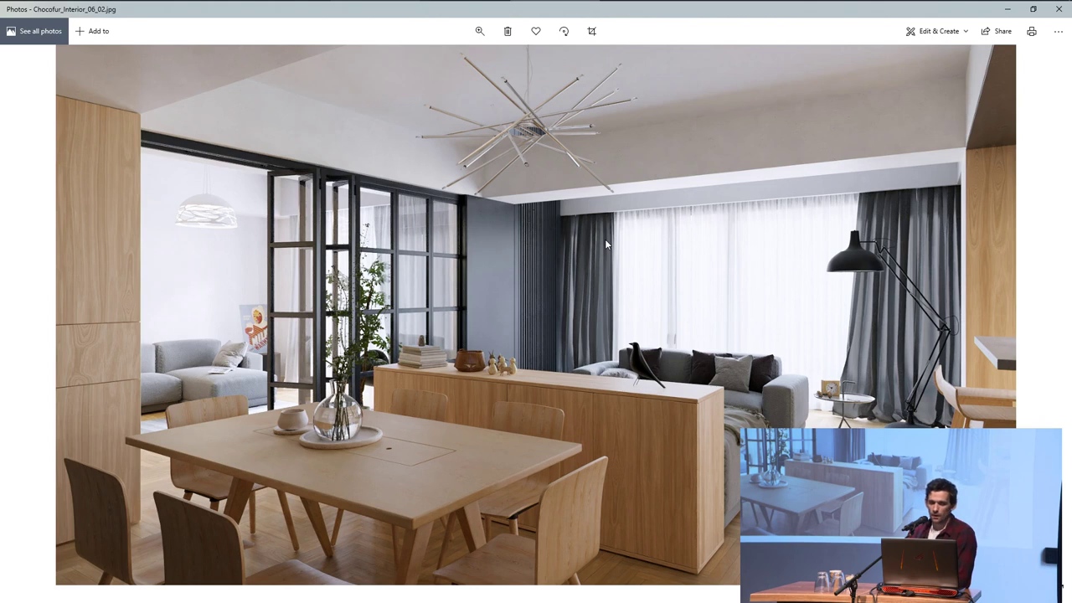
key(Right)
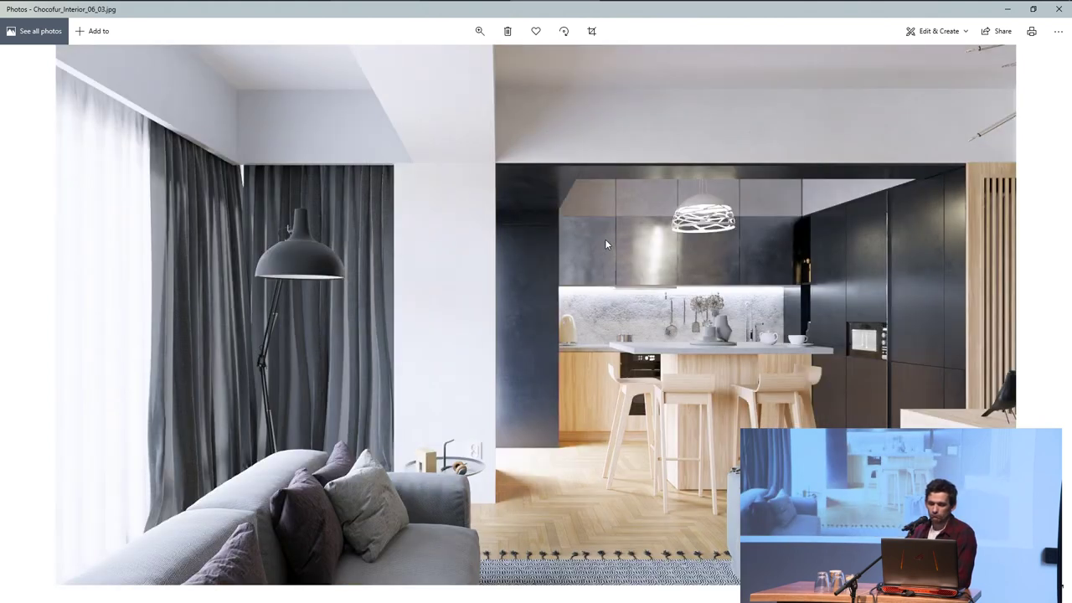
key(Right)
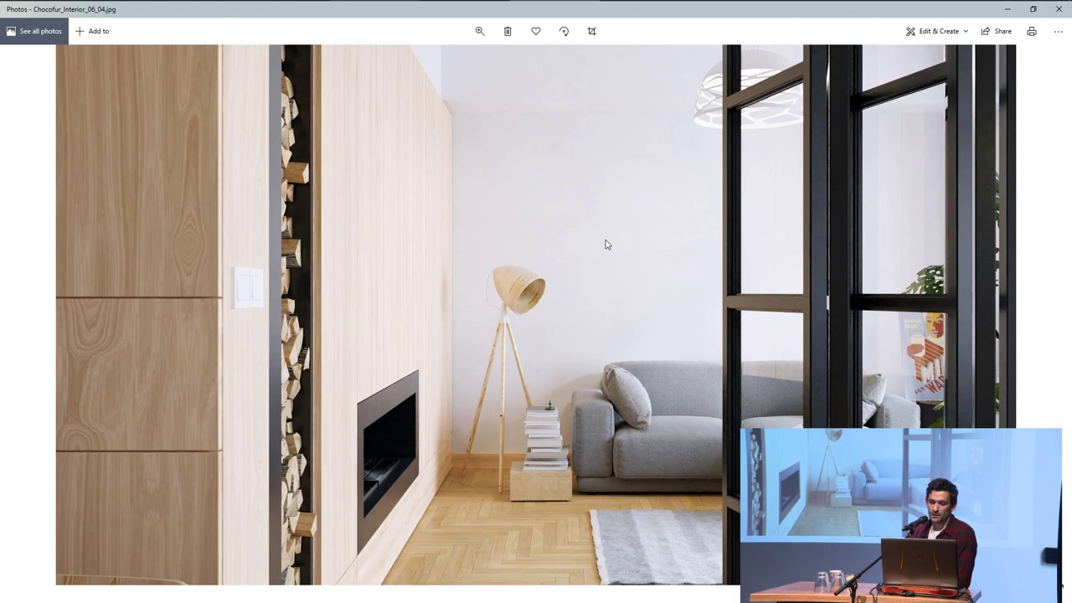
key(Right)
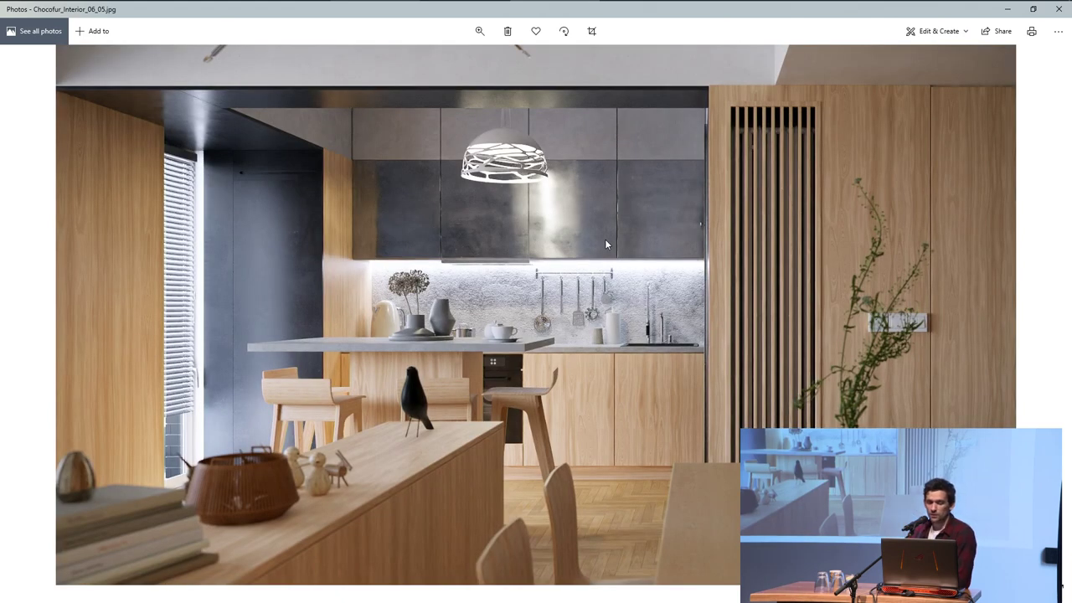
key(Right)
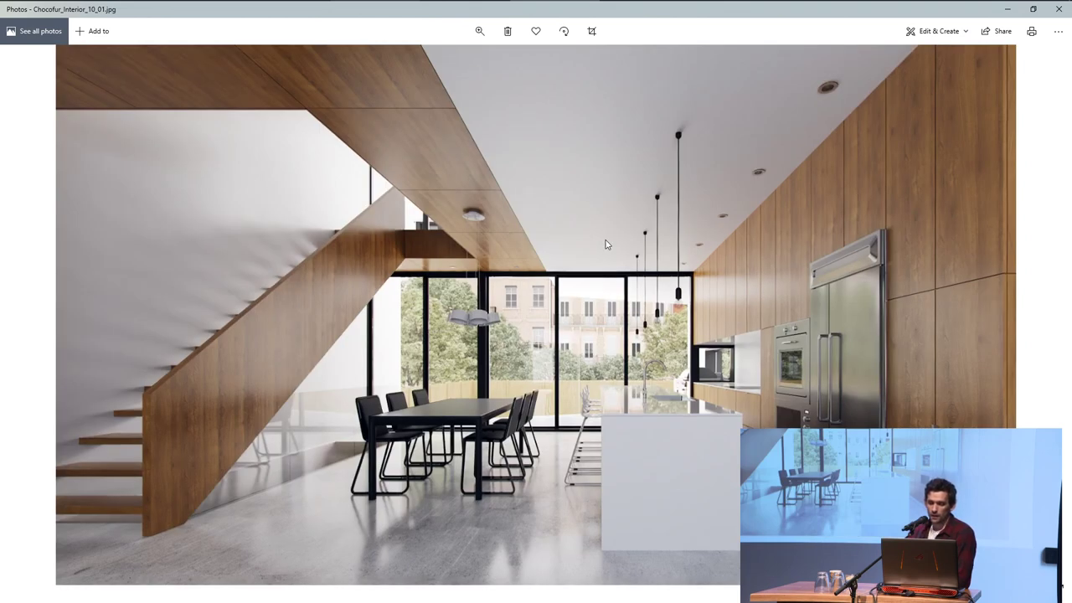
key(Right)
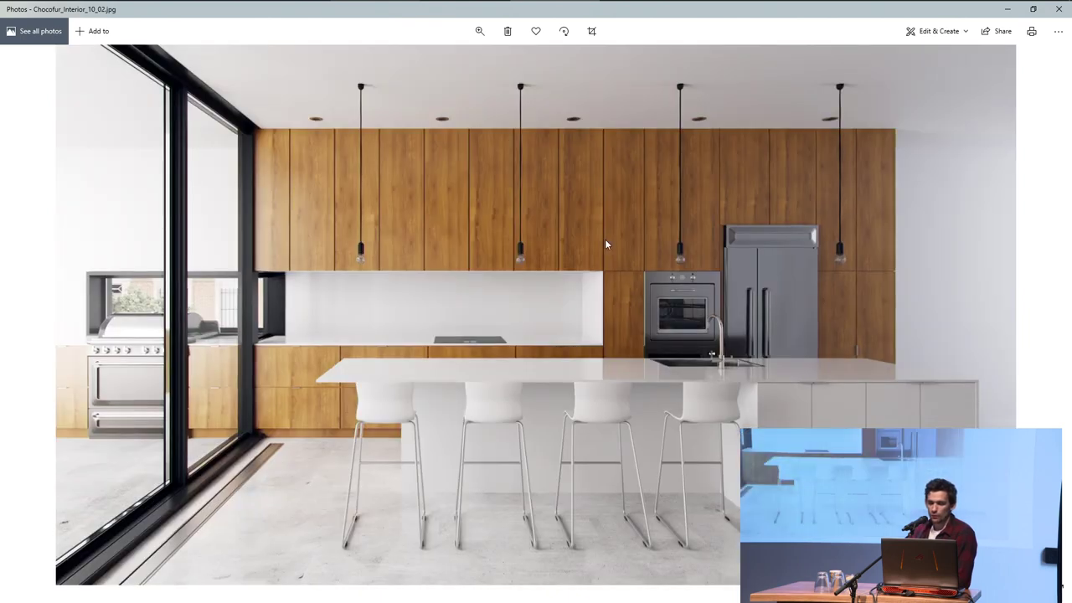
key(Right)
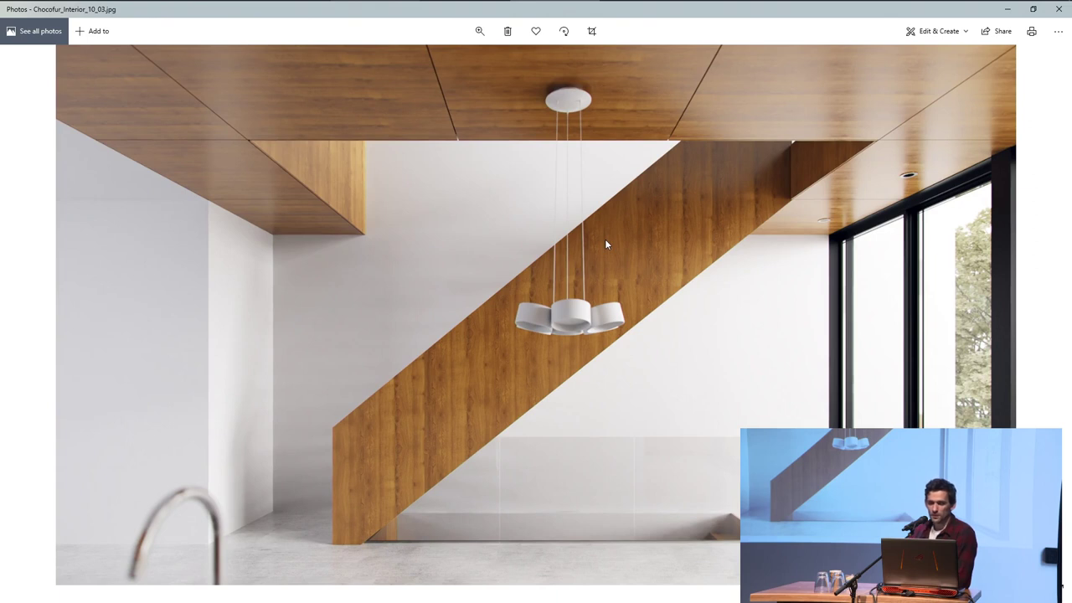
Step: Browse through the Chocofur_Interior_11 office renders and the Chocofur_Interior_Scene_02 renders with the potted plants
key(Right)
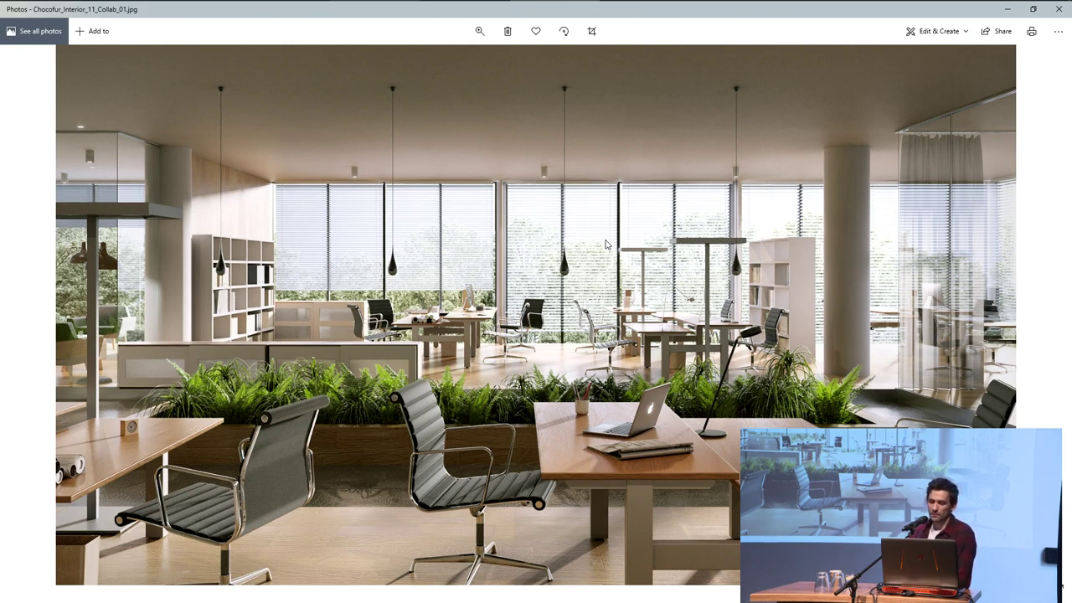
key(Right)
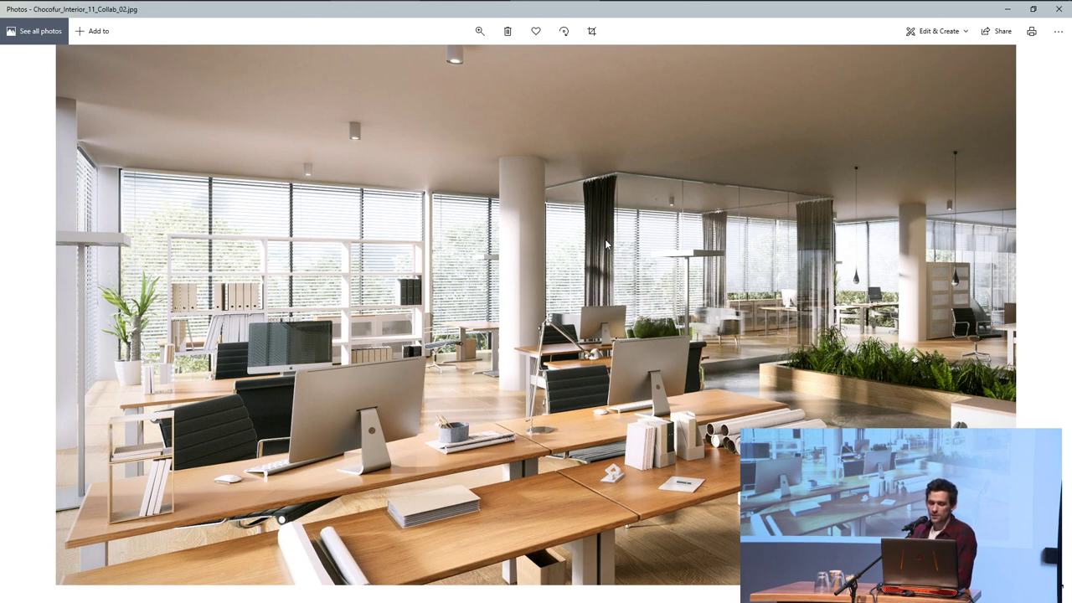
key(Right)
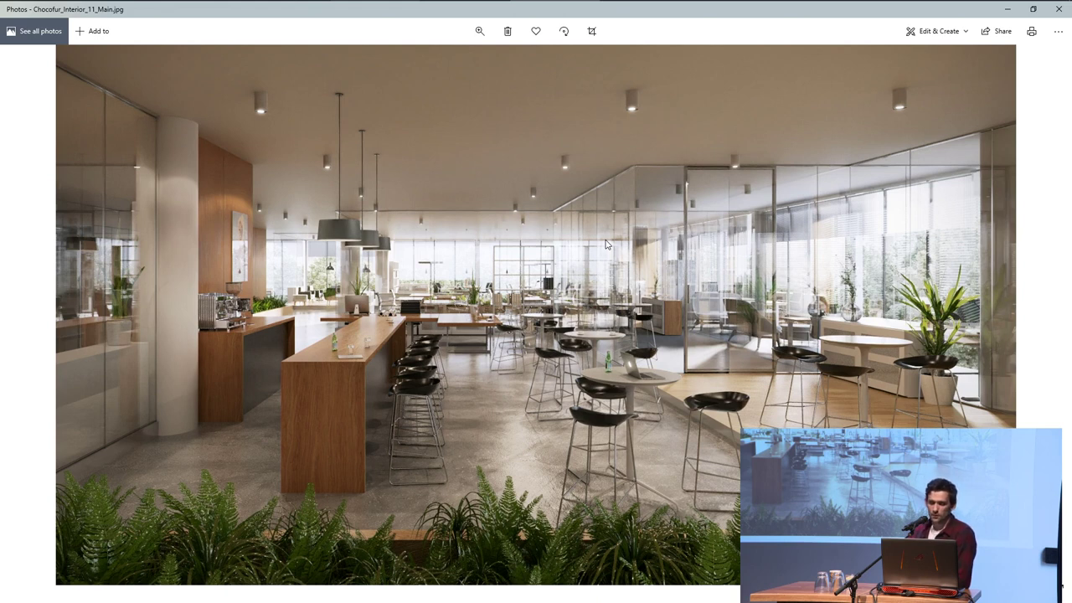
key(Right)
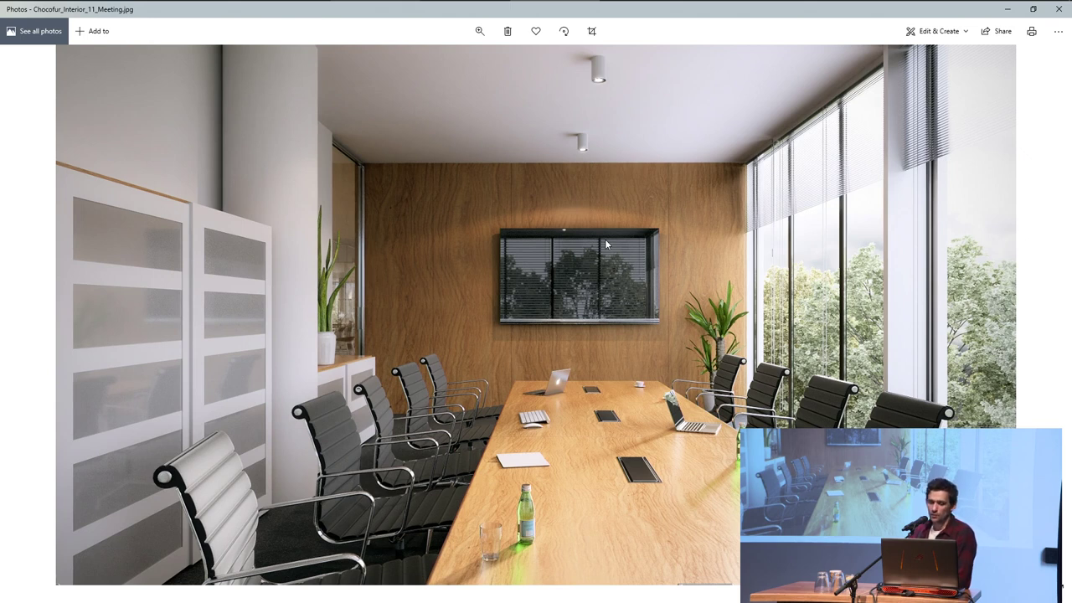
key(Right)
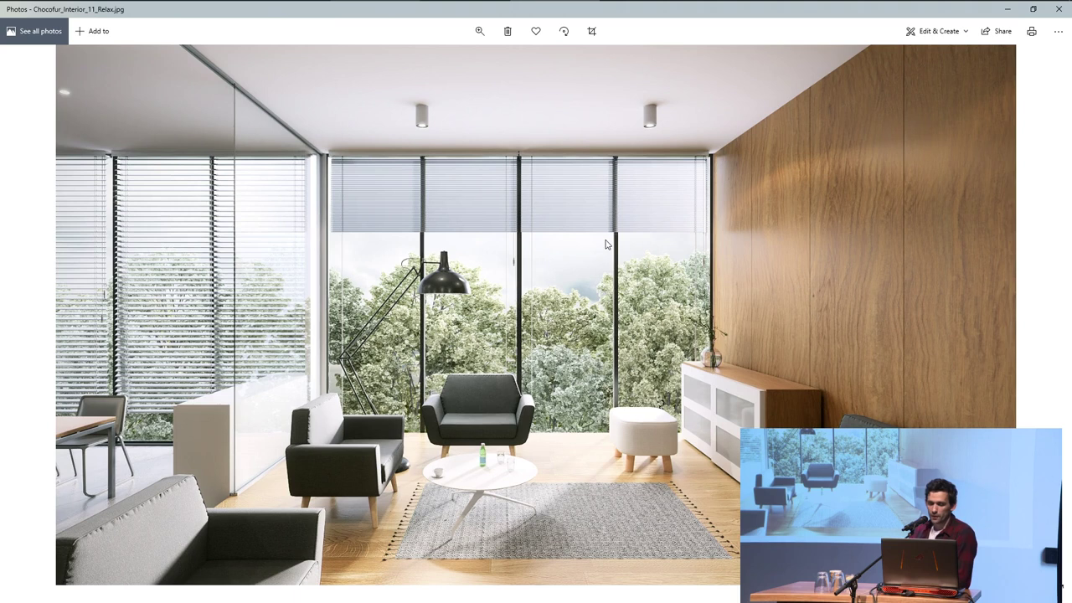
key(Right)
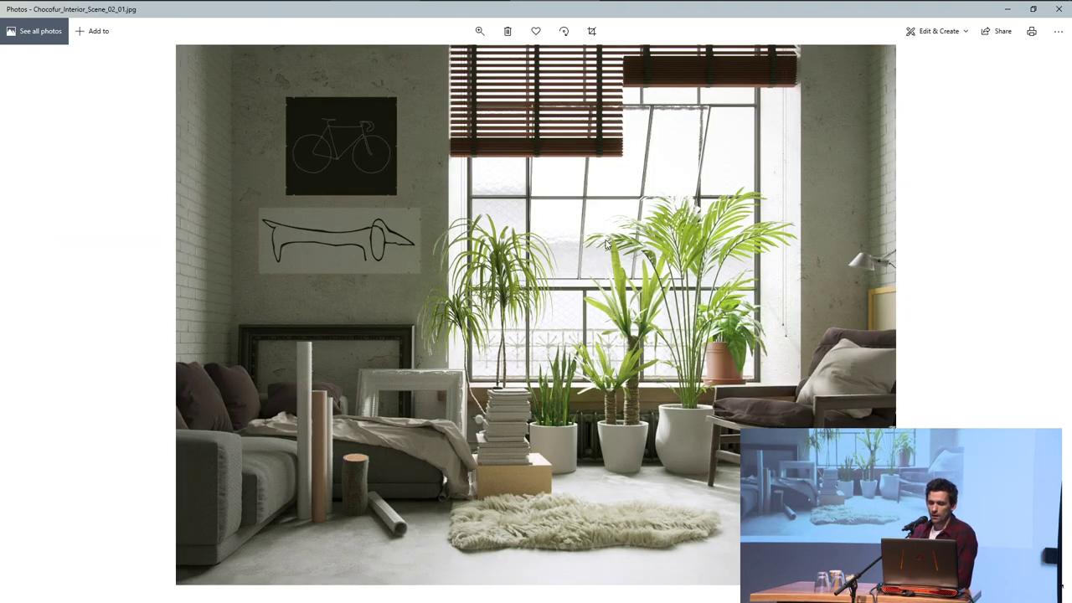
key(Right)
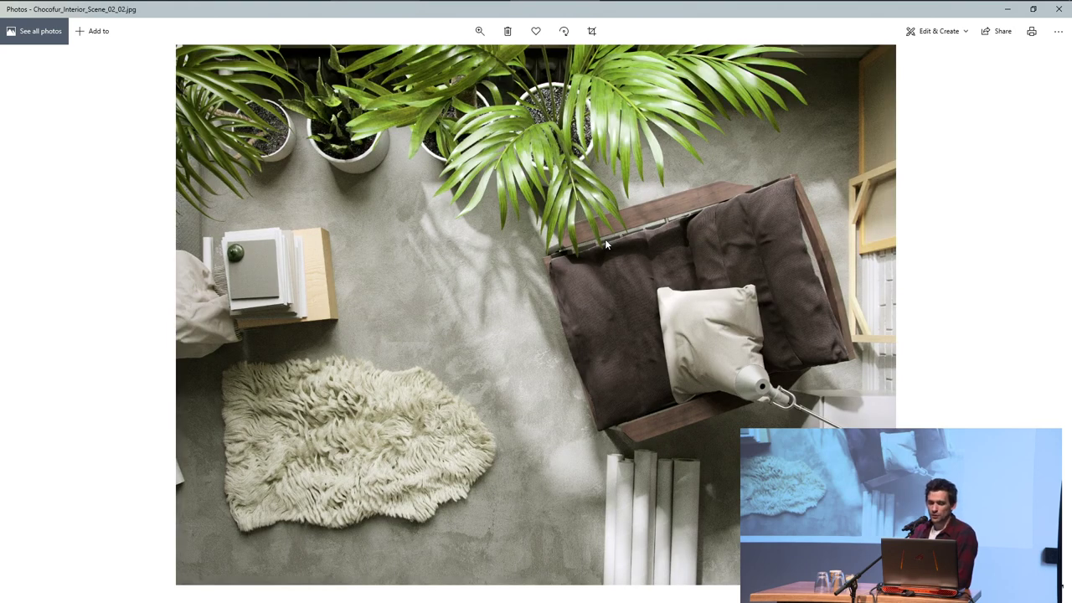
key(Right)
key(Left)
key(Left)
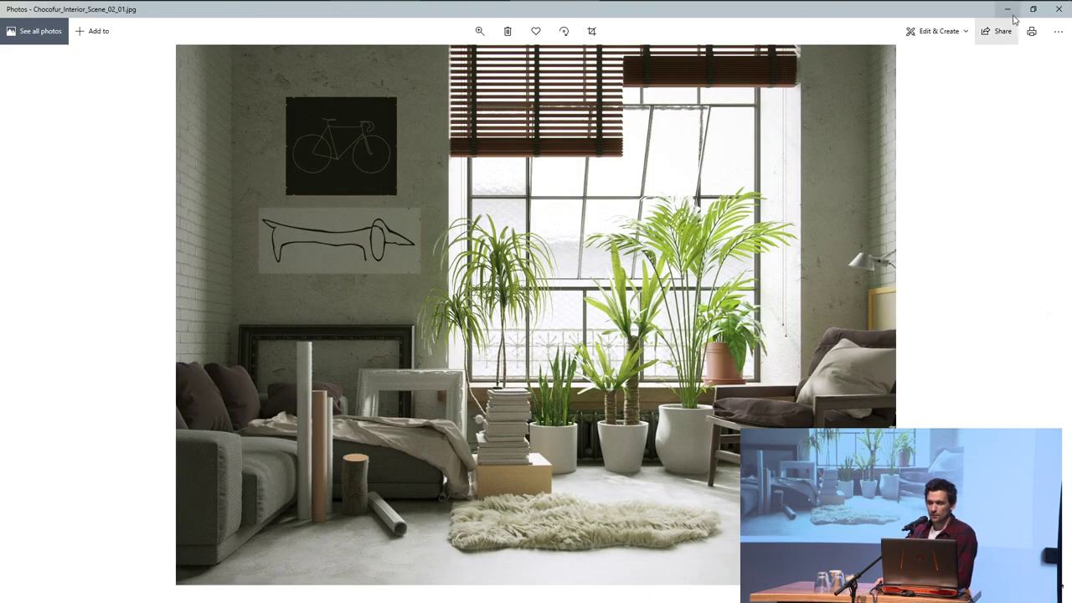
Step: Close the image viewer and open Bcon19_Scene_01.blend from the BCON19 Scene folder in Blender
click(1060, 10)
click(633, 426)
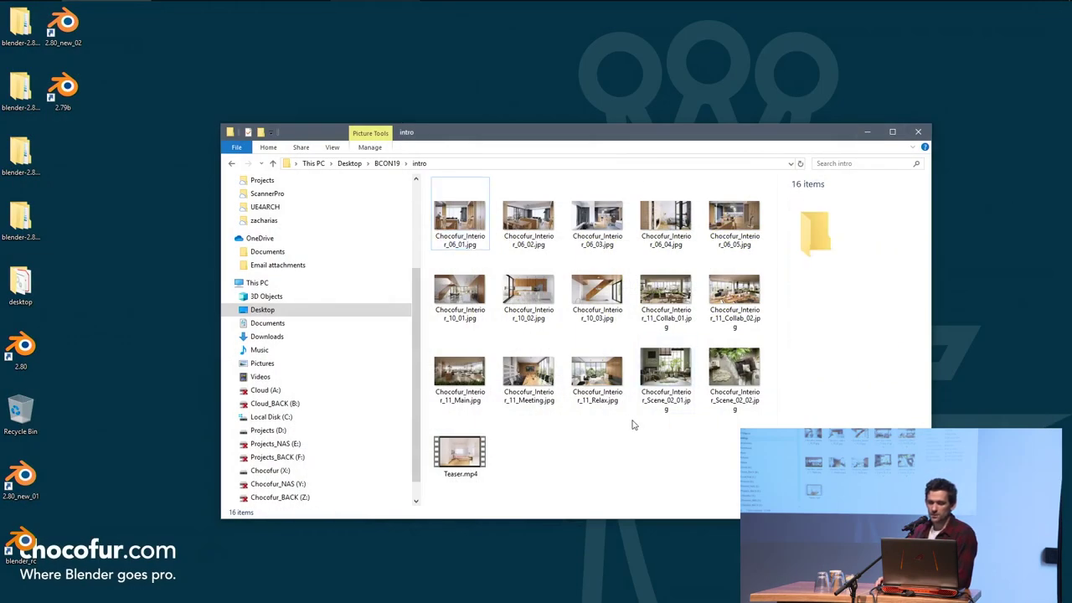
key(alt+Up)
double_click(491, 223)
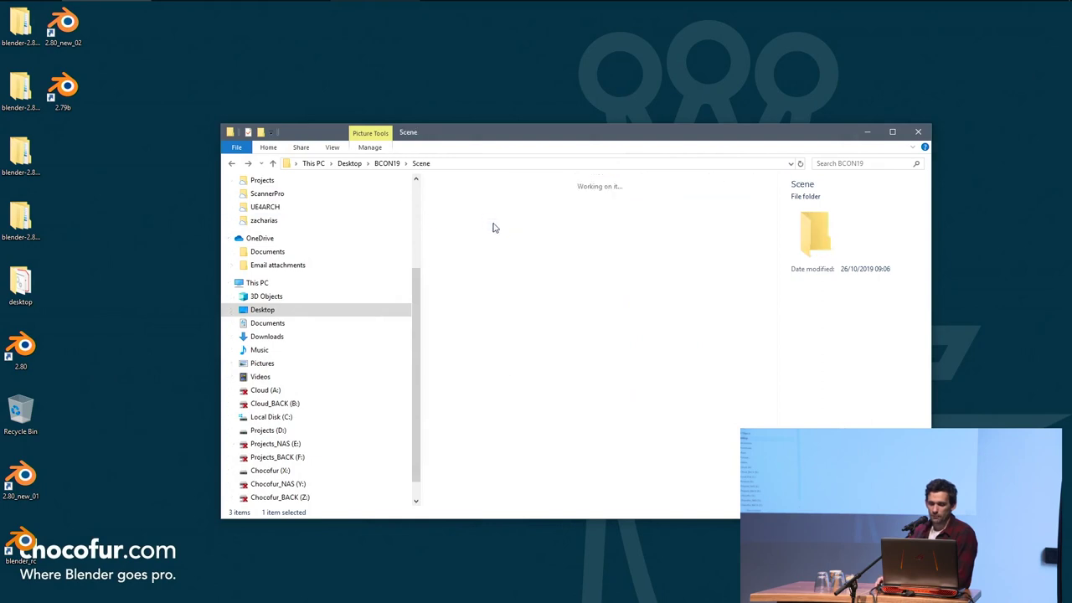
click(458, 285)
drag(574, 150, 603, 373)
drag(488, 506, 802, 191)
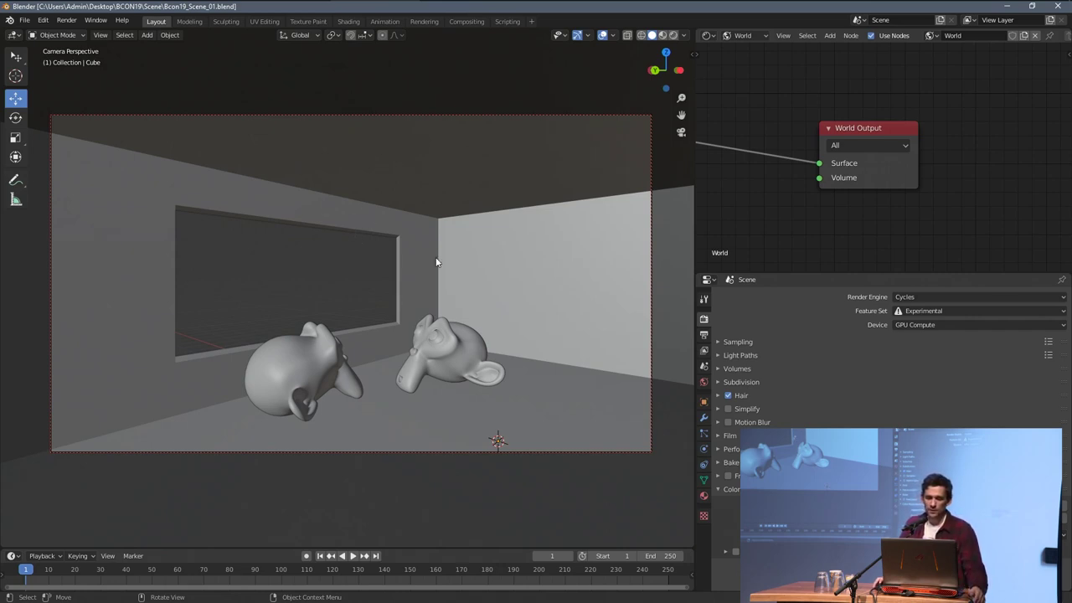
Step: Examine the world node network and preview the room through the camera in rendered shading
scroll(765, 189, down, 2)
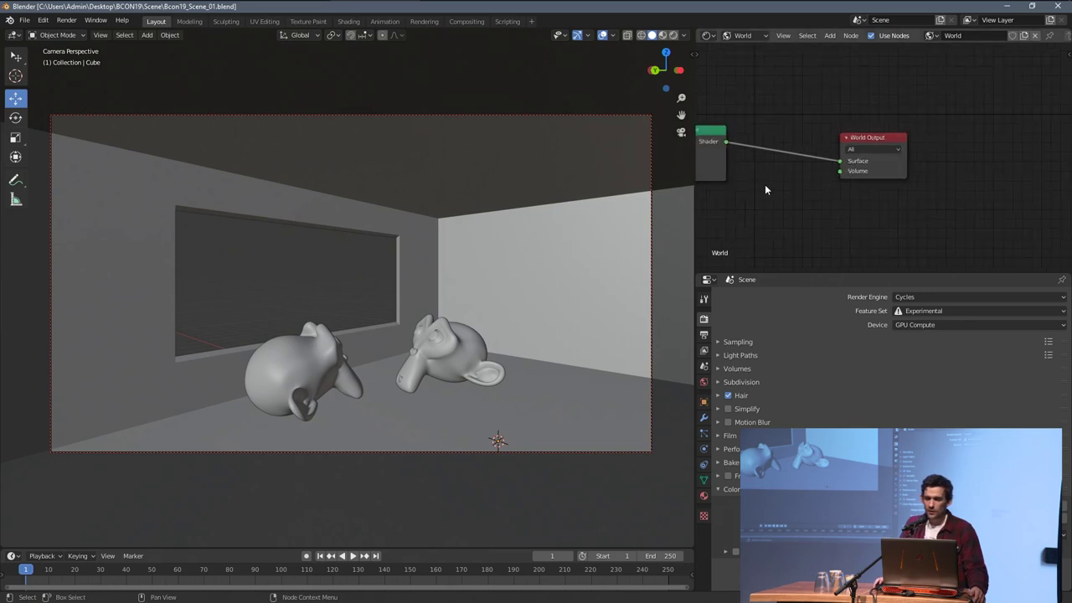
scroll(764, 189, down, 6)
scroll(840, 132, down, 1)
mouse_move(840, 131)
middle_down()
mouse_move(871, 130)
mouse_move(830, 143)
mouse_move(819, 173)
mouse_move(836, 116)
middle_up()
scroll(804, 156, up, 2)
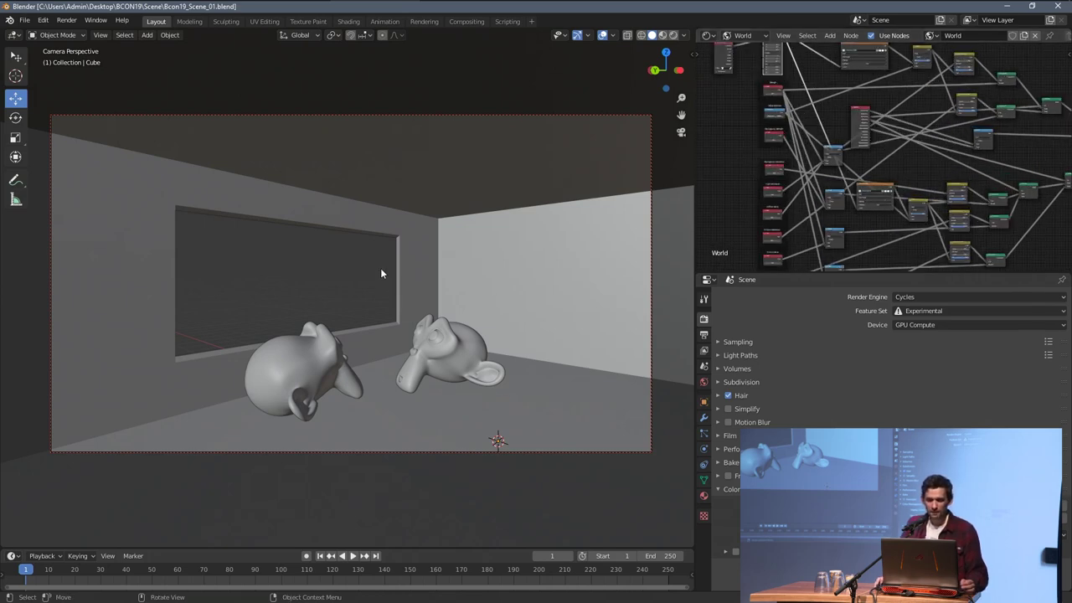
key(z)
click(358, 219)
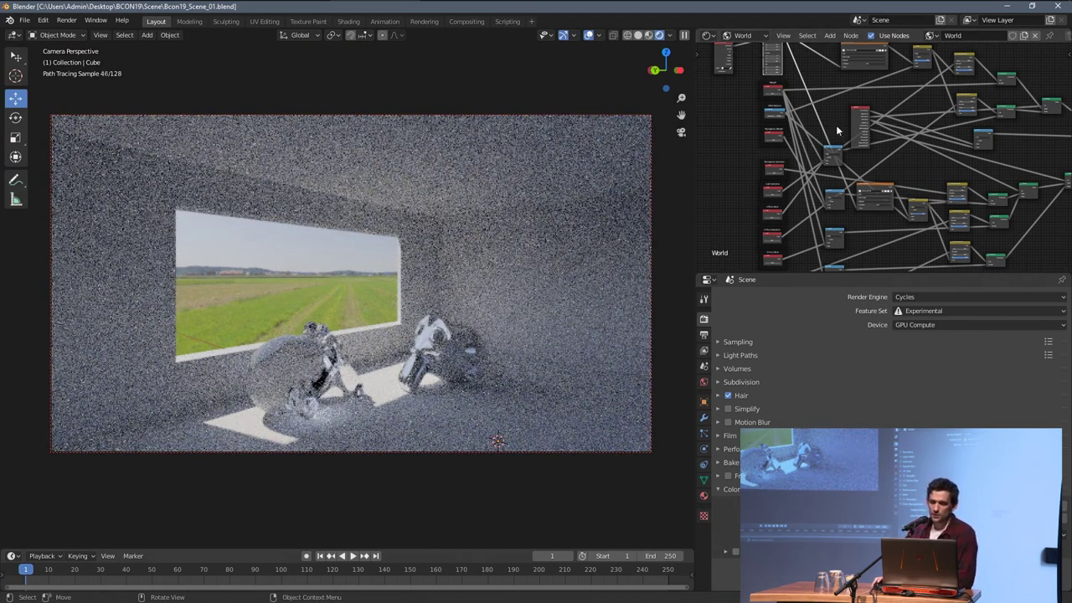
scroll(840, 117, down, 2)
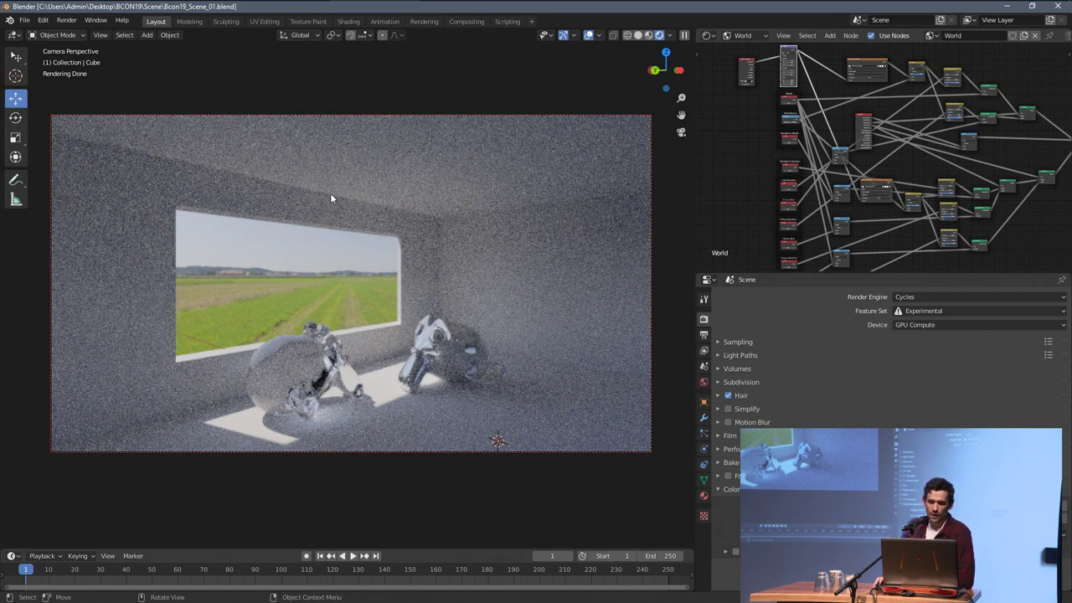
Step: Return the viewport to solid shading and look at the room from the top orthographic view
key(z)
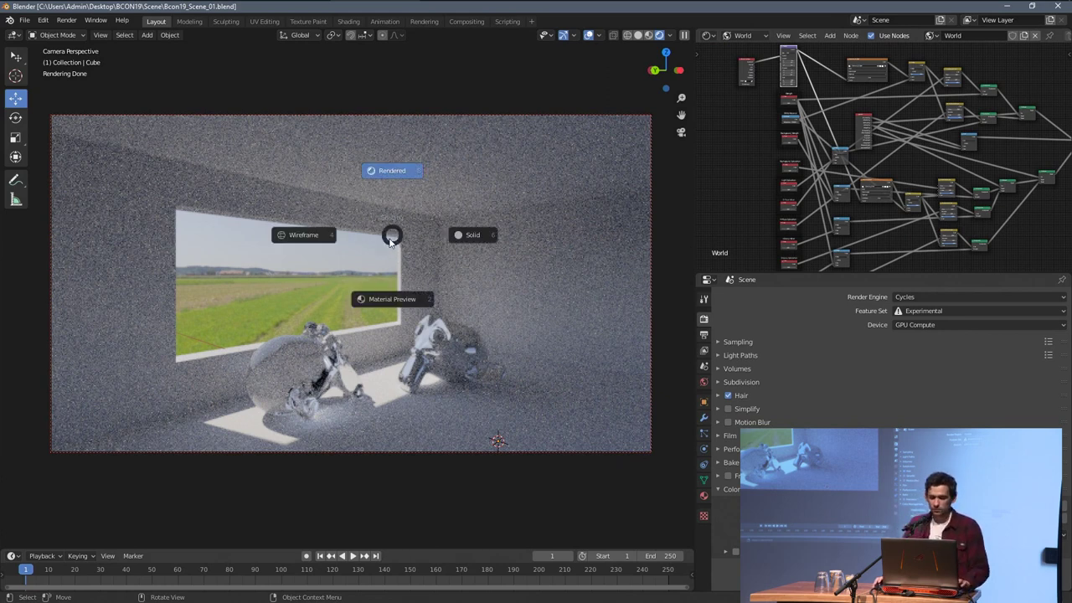
click(482, 232)
middle_drag(418, 184, 466, 239)
scroll(424, 245, down, 4)
key(KP_7)
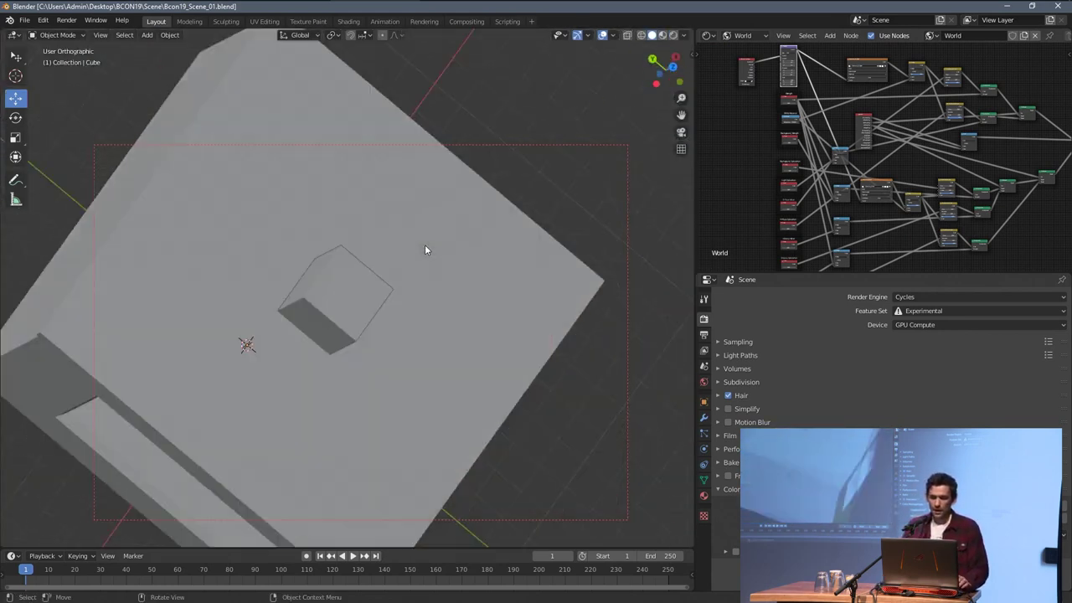
key(z)
click(436, 183)
shift+middle_drag(436, 185, 464, 239)
key(z)
click(529, 240)
Step: Show the top view in wireframe shading and add a cube mesh at the 3D cursor
key(z)
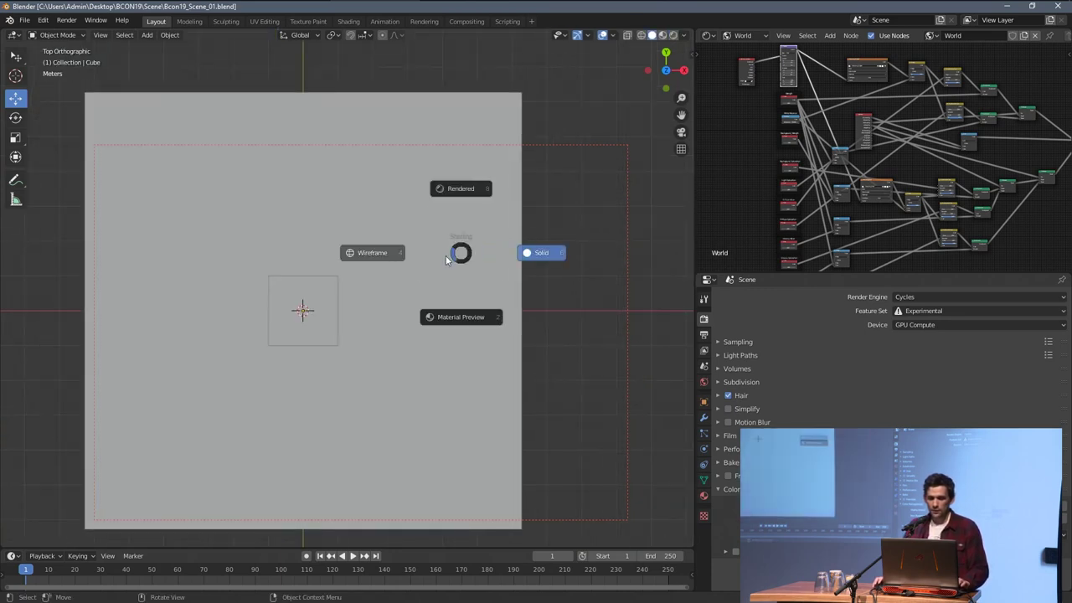
click(381, 256)
shift+middle_drag(470, 268, 463, 263)
key(shift+a)
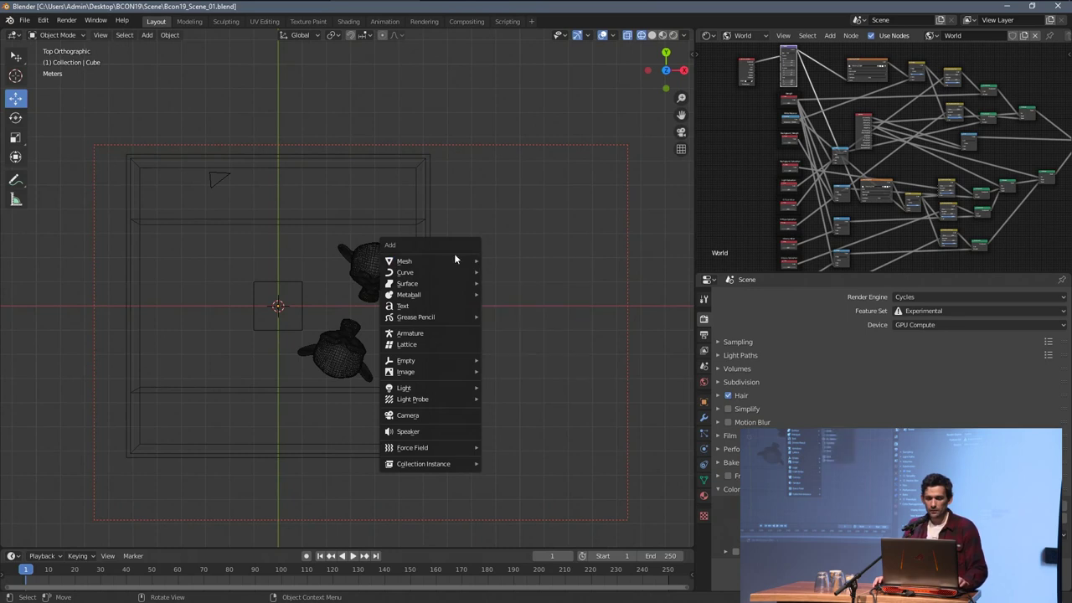
mouse_move(456, 260)
click(513, 275)
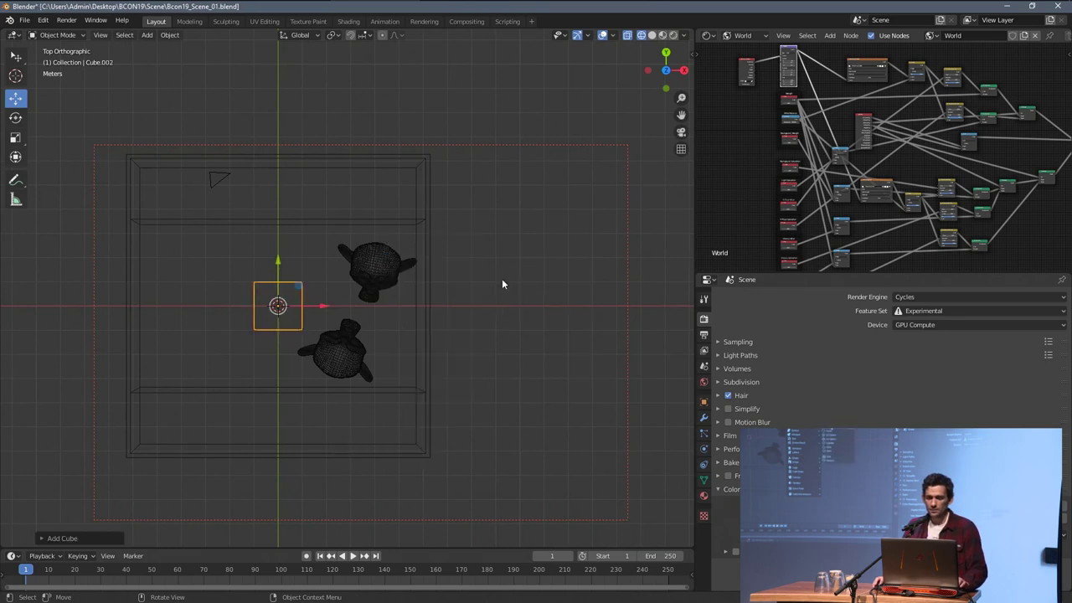
Step: Scale the new cube down and move it along X to the room wall beside the monkey heads
key(s)
click(312, 306)
drag(312, 305, 462, 304)
Step: Scale the cube down along X into a thin upright pane inside the thickness of the room wall
scroll(466, 305, up, 5)
key(s)
key(x)
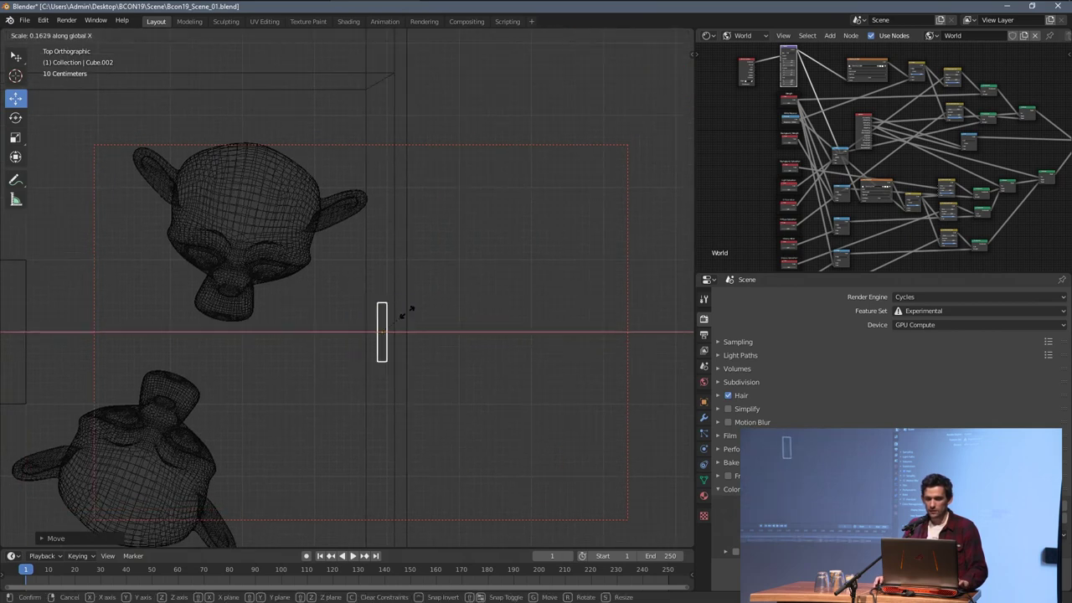
click(385, 329)
Step: Return to solid shading and raise the thin pane along Z toward the window opening
mouse_move(385, 328)
middle_down()
mouse_move(473, 338)
mouse_move(358, 208)
middle_up()
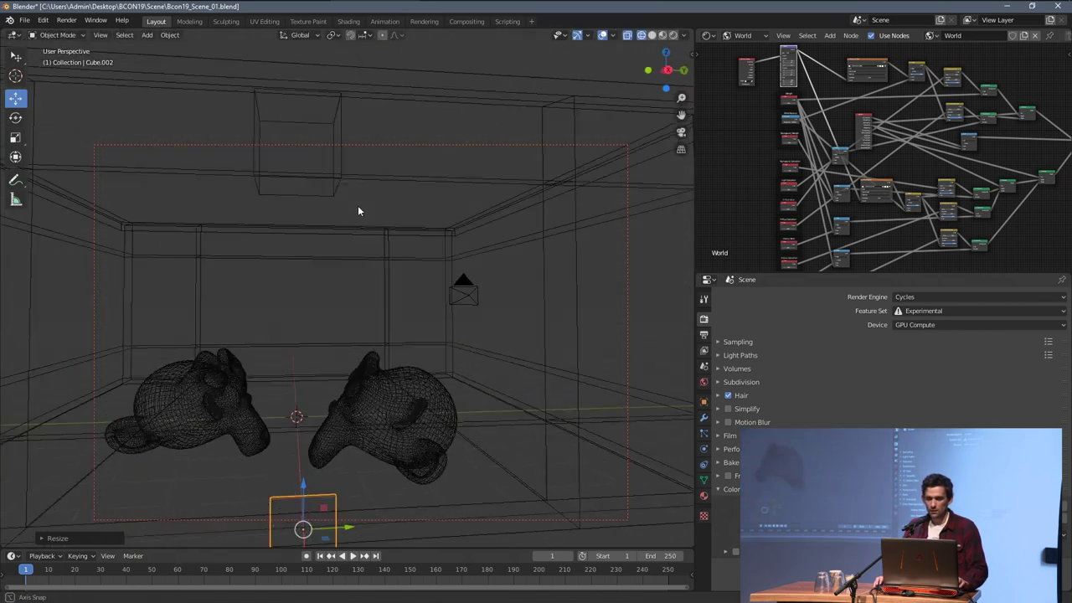
scroll(369, 302, down, 2)
key(z)
click(389, 322)
key(z)
click(426, 394)
drag(317, 414, 309, 287)
Step: Scale the pane along Y so that it spans the full width of the window opening
middle_drag(360, 283, 302, 337)
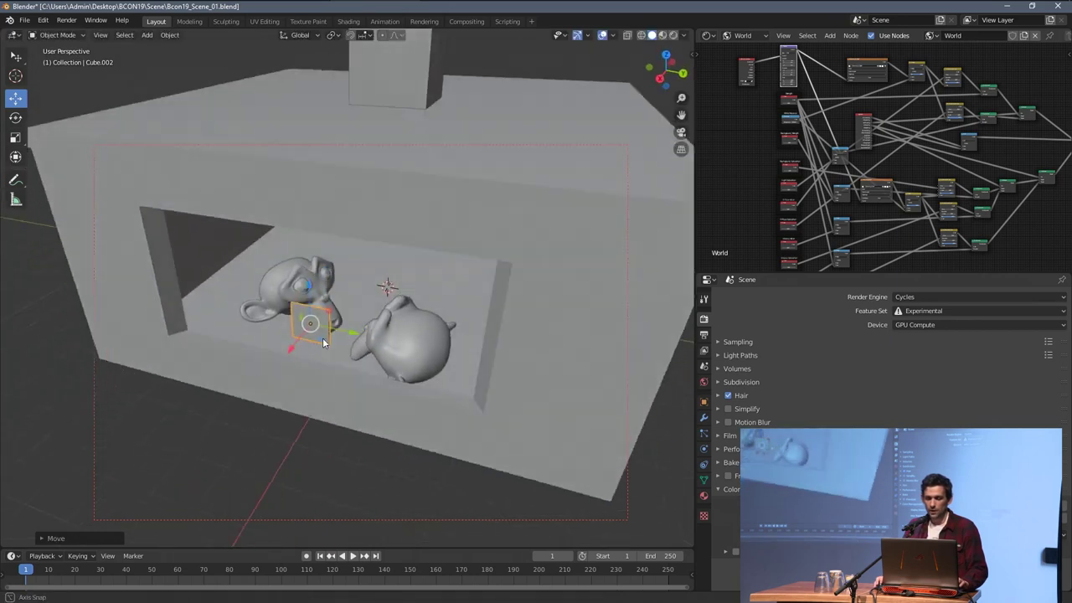
scroll(297, 336, up, 4)
scroll(381, 352, down, 3)
middle_drag(381, 353, 411, 334)
key(s)
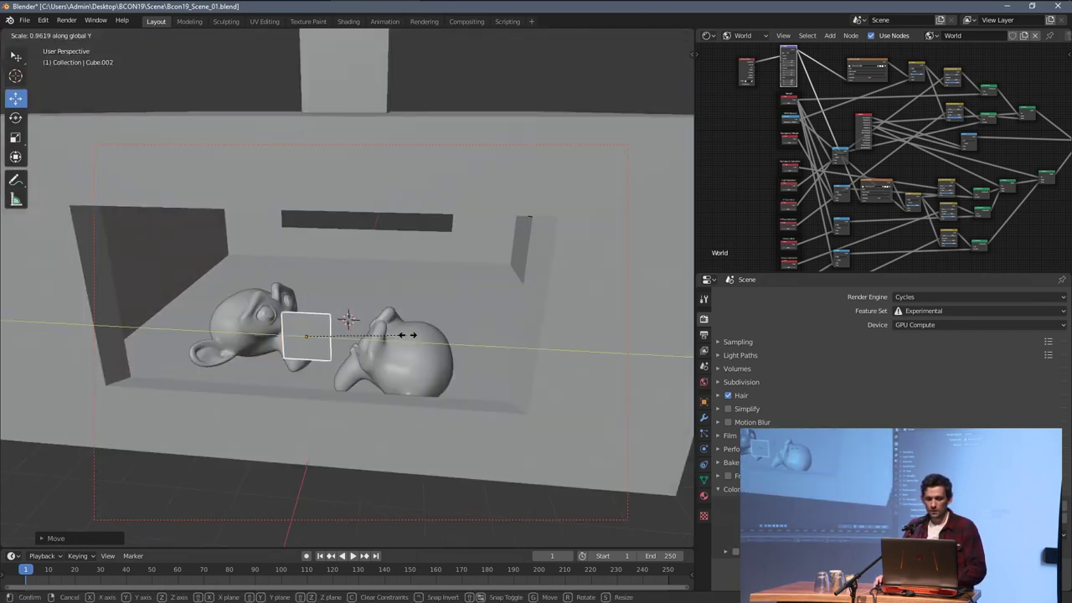
key(x)
click(515, 373)
scroll(516, 373, down, 2)
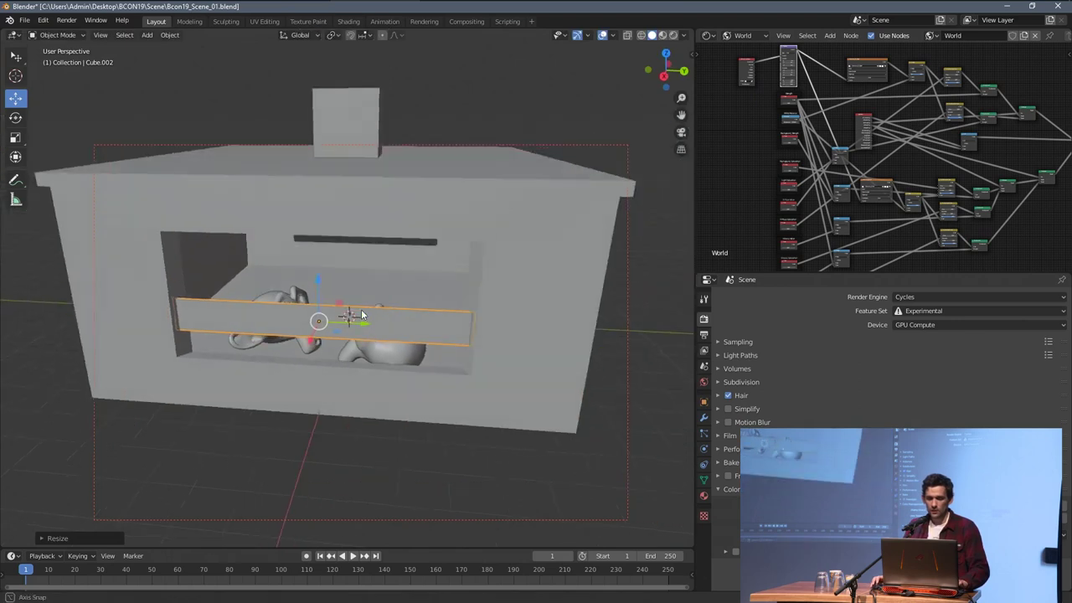
Step: Move the pane up to mid-height of the window and scale it along Z to cover the opening's full height
middle_drag(358, 315, 318, 281)
drag(317, 279, 317, 259)
key(s)
key(z)
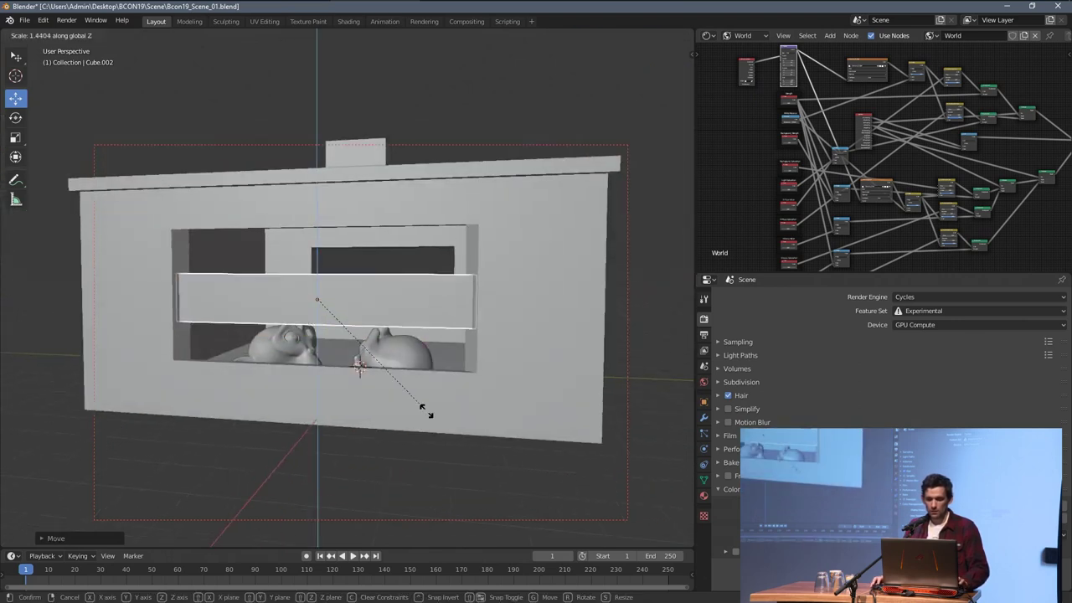
click(663, 143)
Step: Widen the pane slightly along Y so it overlaps the window's sides, and apply its object transform
middle_drag(357, 191, 530, 289)
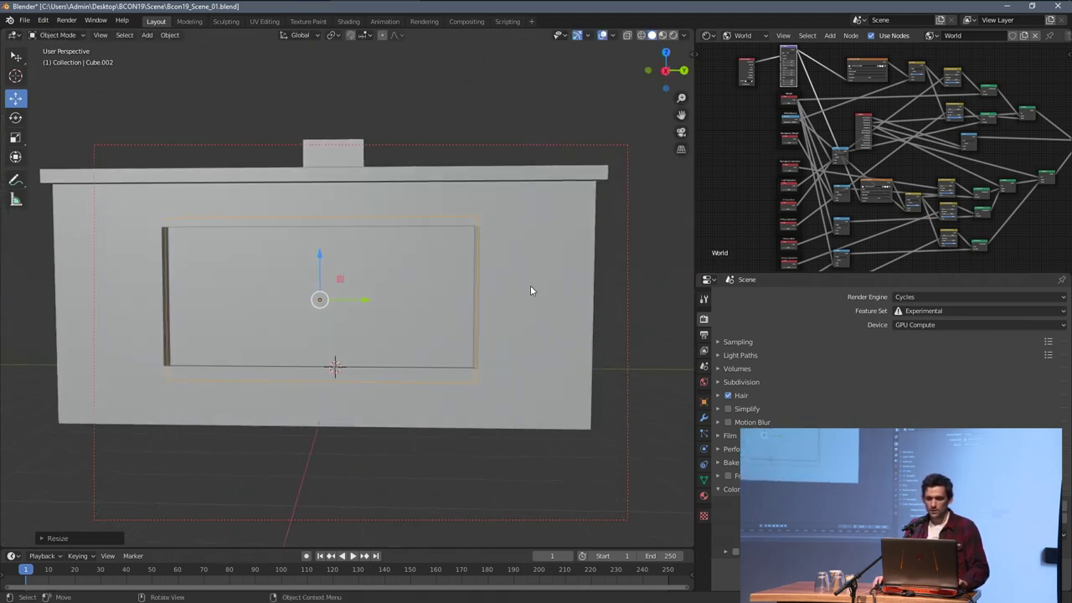
key(s)
key(x)
click(485, 227)
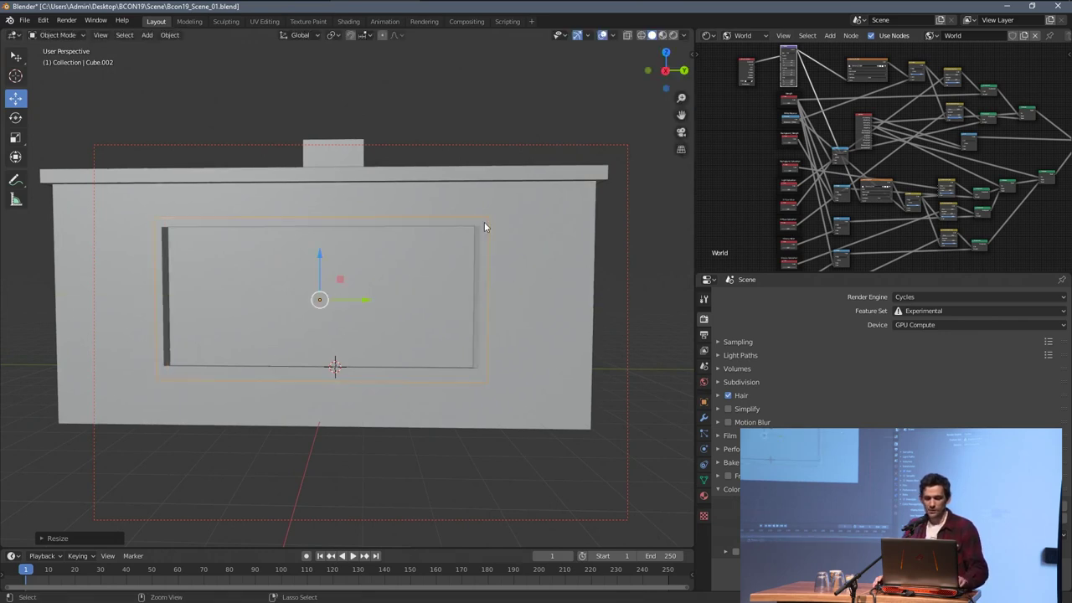
key(ctrl+a)
click(439, 247)
Step: Look at the room through the camera, switch the node editor to object shaders and create a new material for the pane
middle_drag(408, 247, 382, 249)
key(KP_0)
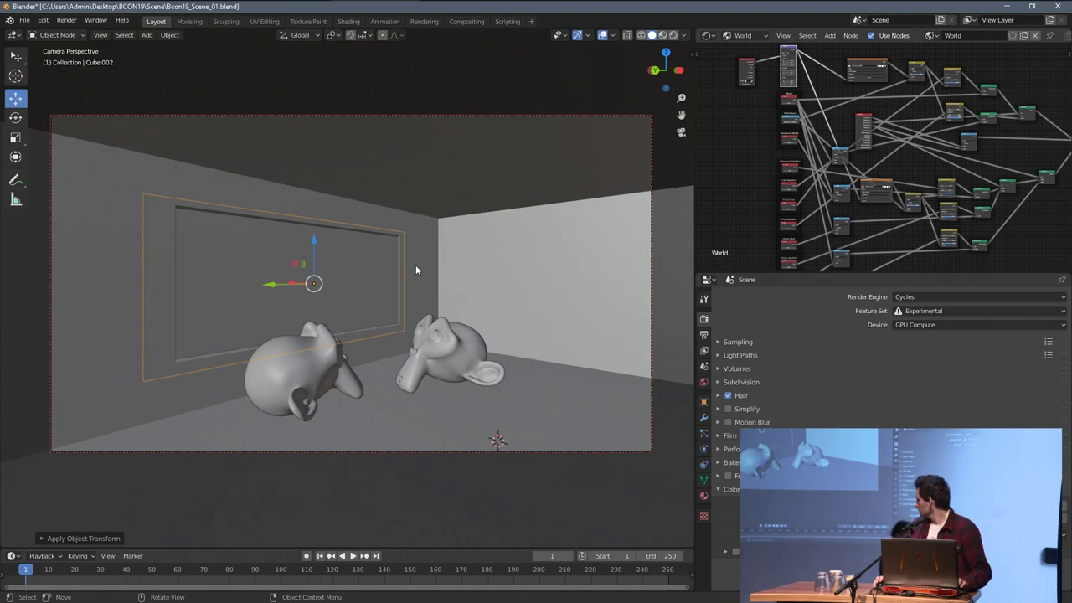
shift+middle_drag(653, 313, 591, 298)
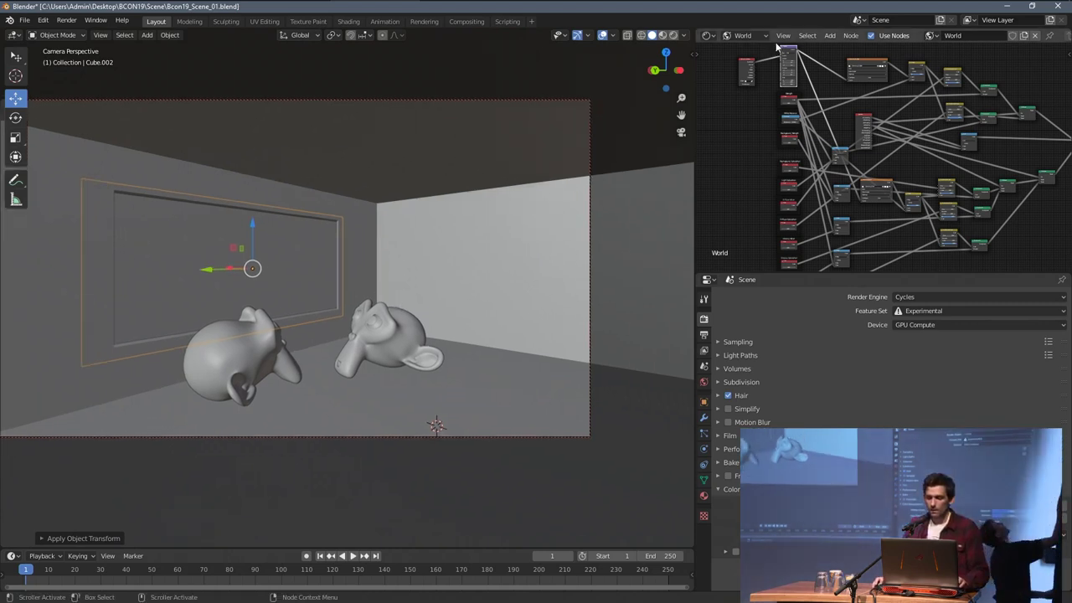
click(742, 35)
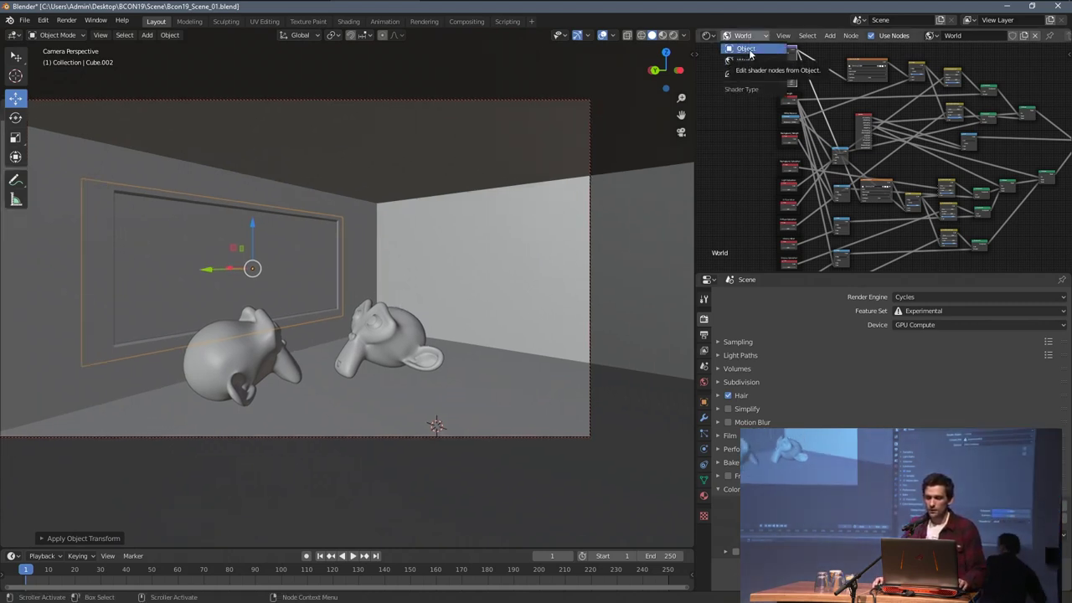
click(745, 50)
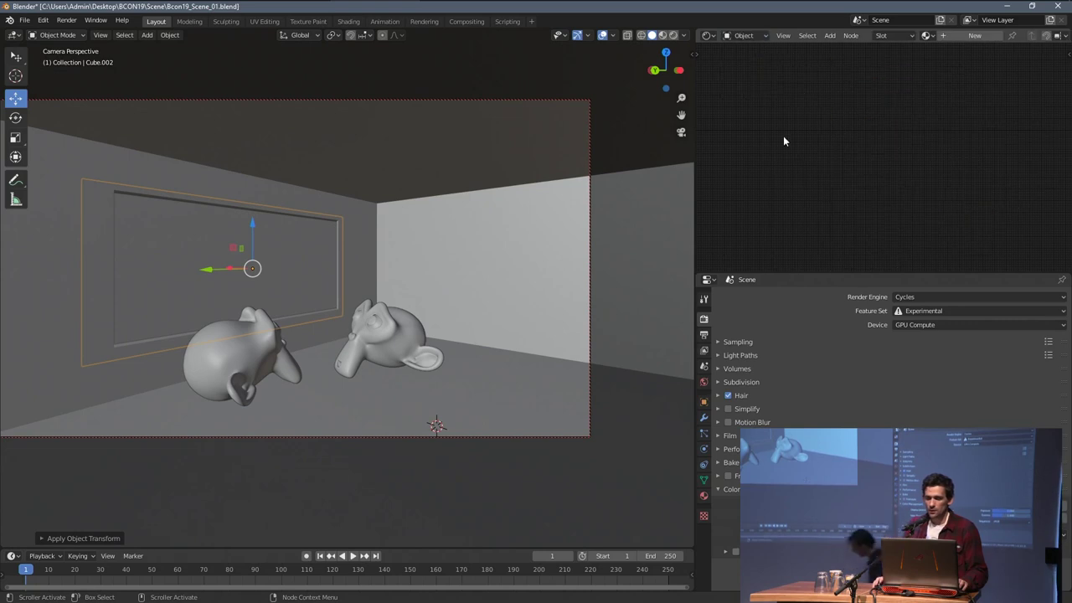
click(703, 495)
click(812, 333)
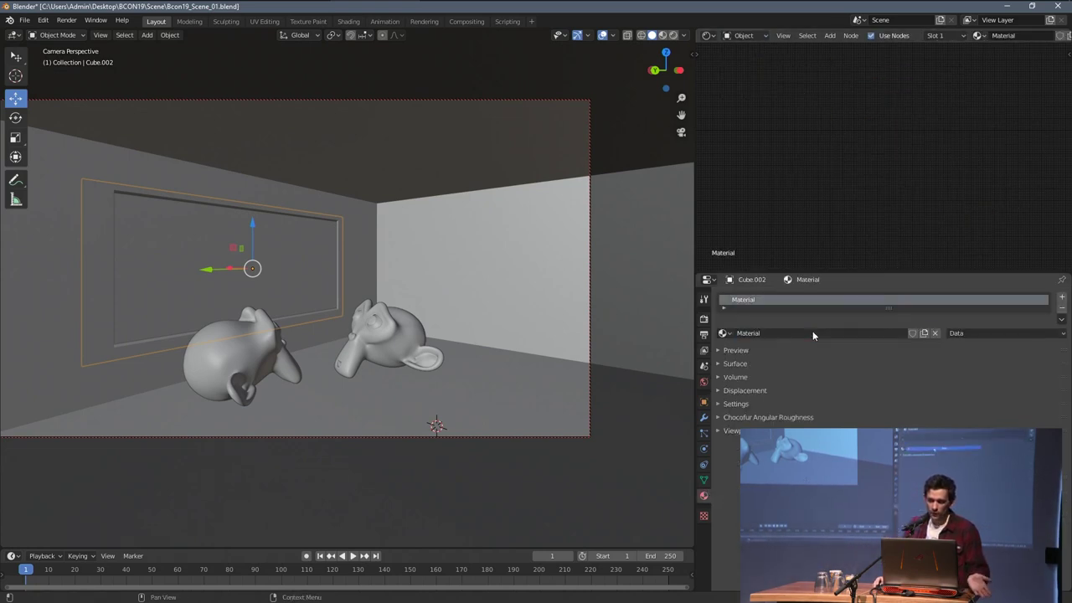
Step: Set the Transmission of the pane material's Principled BSDF to 1.000
scroll(877, 144, up, 7)
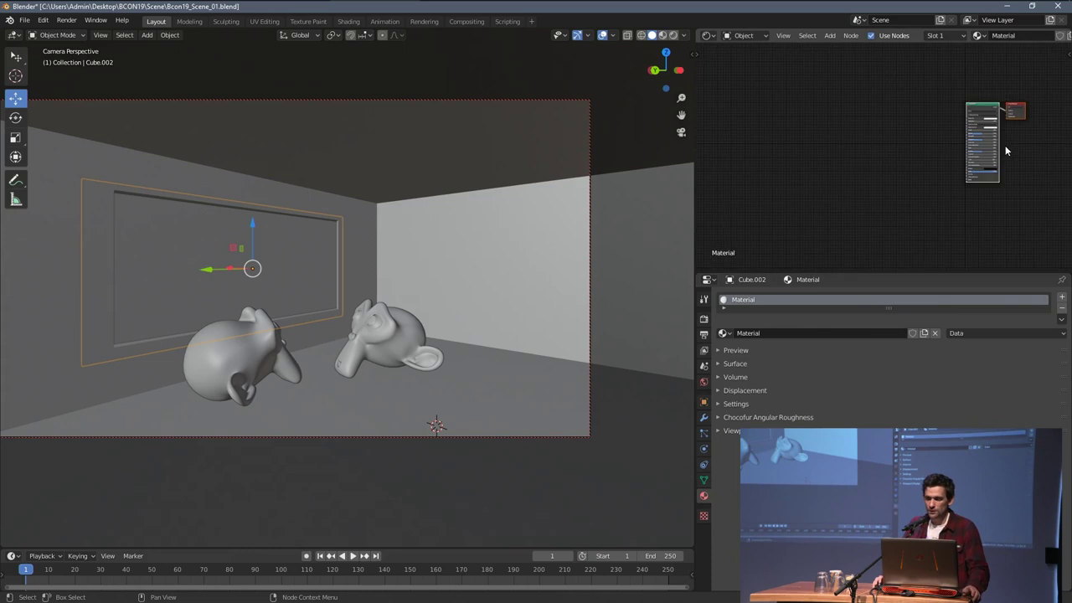
middle_drag(1056, 147, 955, 168)
scroll(954, 167, up, 11)
middle_drag(913, 135, 899, 113)
scroll(895, 156, up, 5)
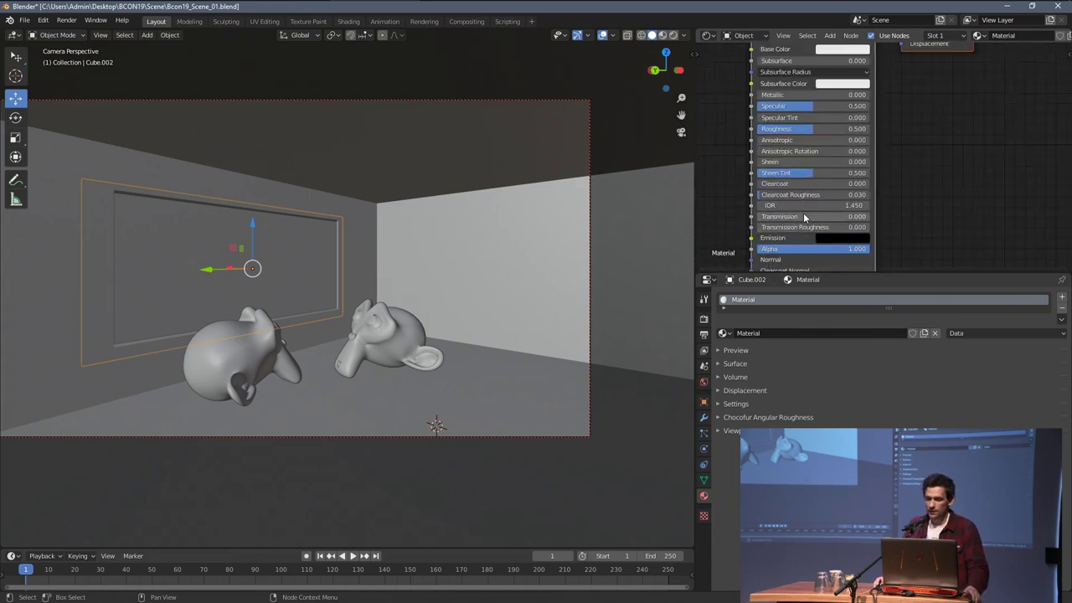
mouse_move(904, 96)
middle_down()
mouse_move(914, 182)
mouse_move(893, 83)
middle_up()
drag(804, 190, 884, 191)
Step: Set the Principled BSDF's base color to pure white and its roughness to 0
middle_drag(873, 115, 860, 179)
click(840, 87)
drag(908, 113, 910, 99)
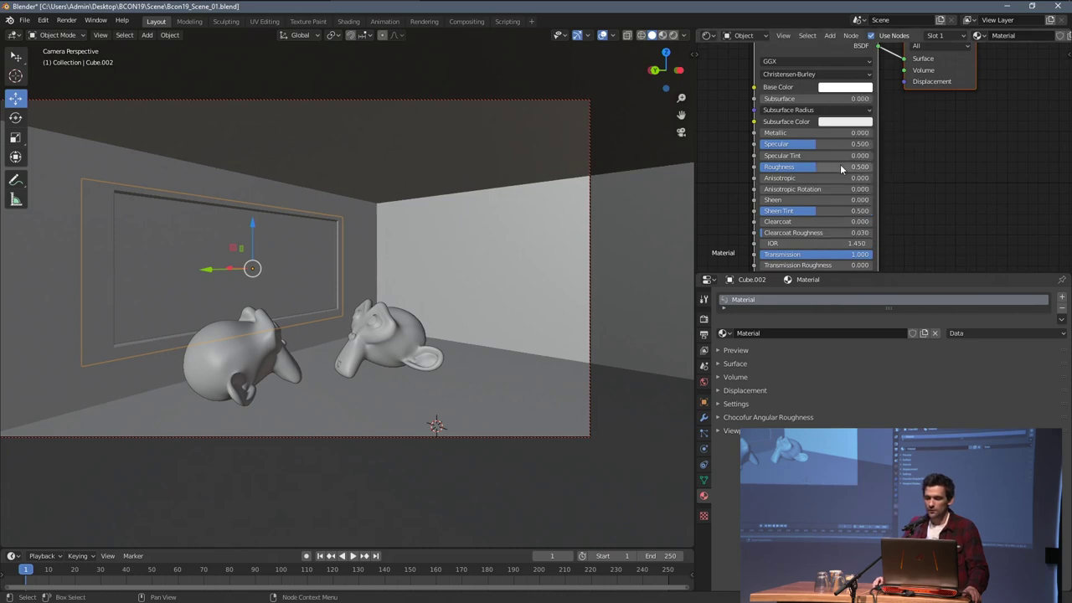
Step: Preview the room in rendered shading and compare the lighting with the window pane hidden and shown again
shift+middle_drag(359, 249, 466, 224)
key(z)
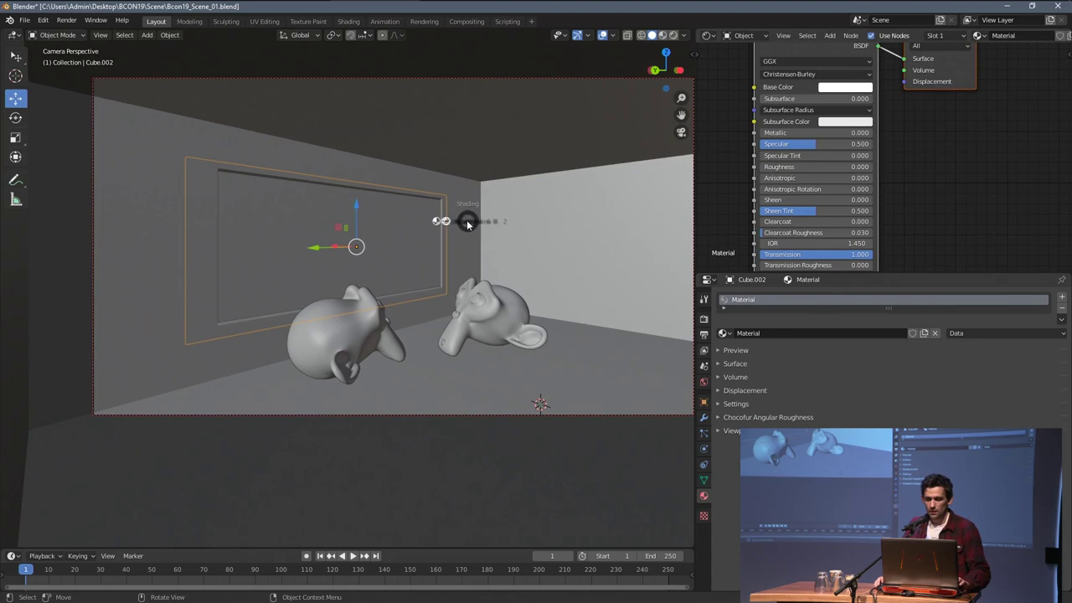
click(471, 166)
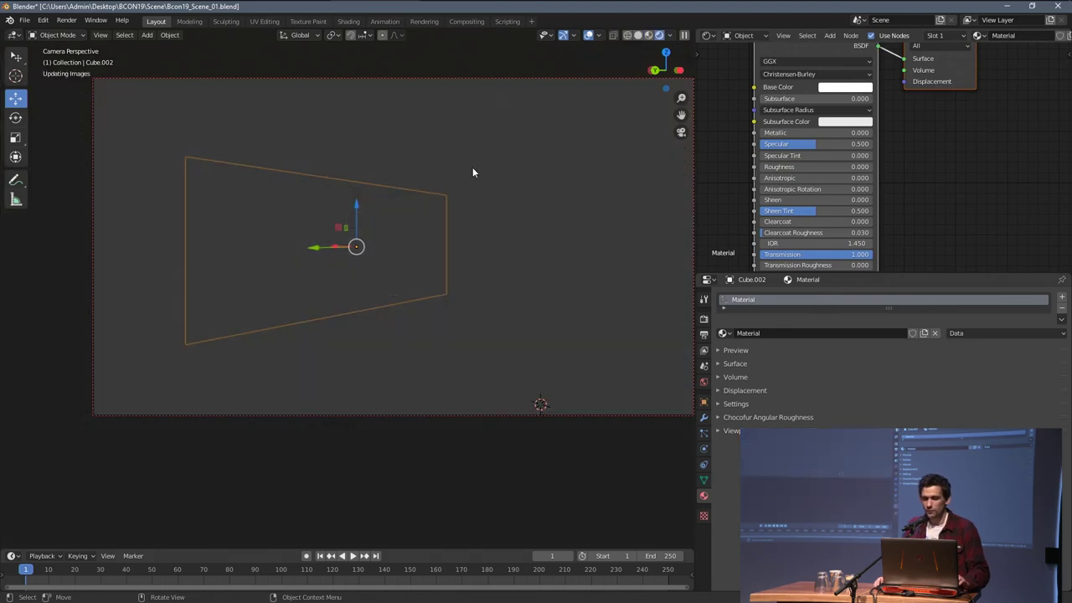
scroll(510, 188, down, 2)
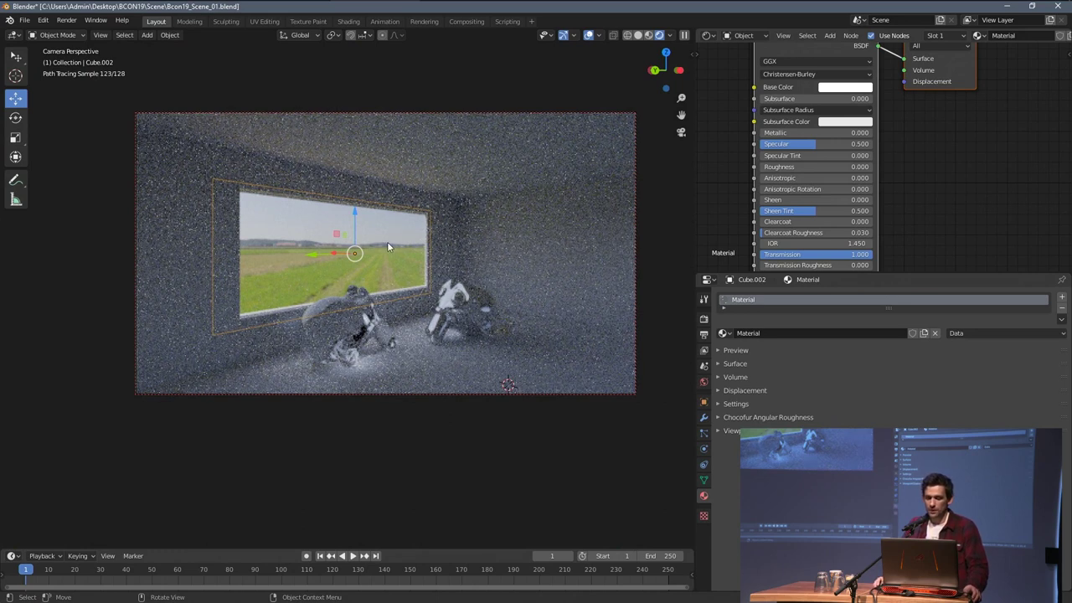
key(h)
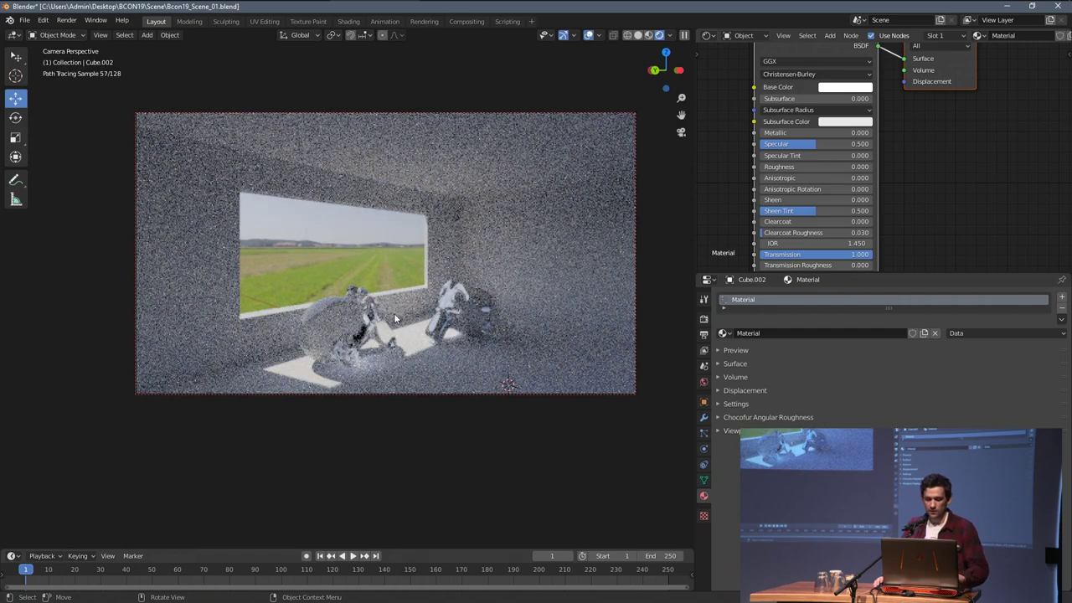
key(alt+h)
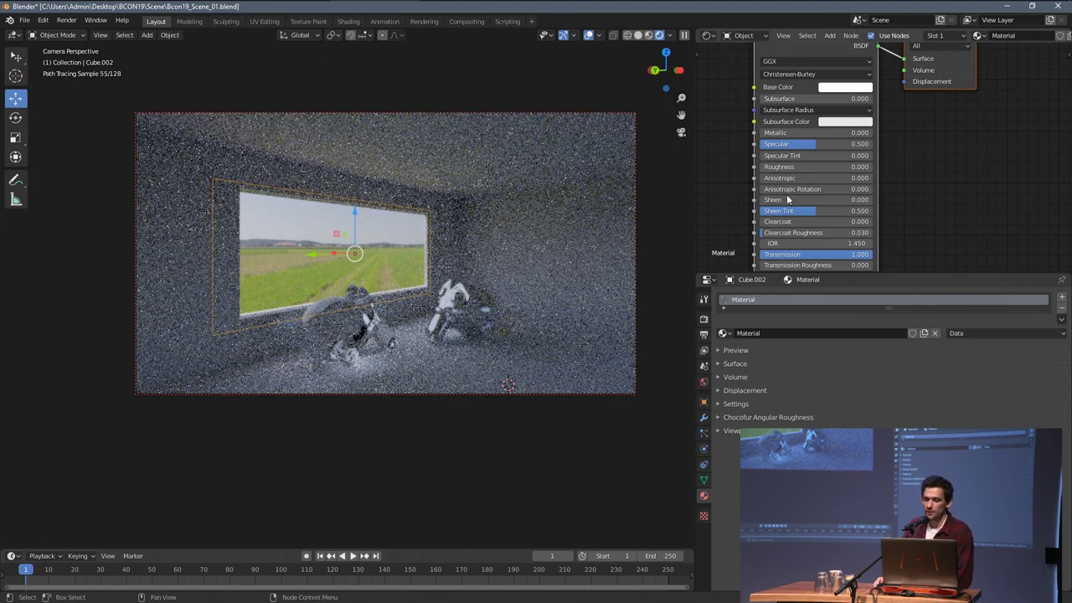
Step: Set the Principled BSDF's IOR to 1.6 and compare the render with the pane hidden and restored
scroll(864, 191, down, 2)
middle_drag(859, 183, 858, 160)
scroll(854, 147, down, 4)
mouse_move(838, 71)
mouse_down()
mouse_move(807, 77)
mouse_move(839, 73)
mouse_up()
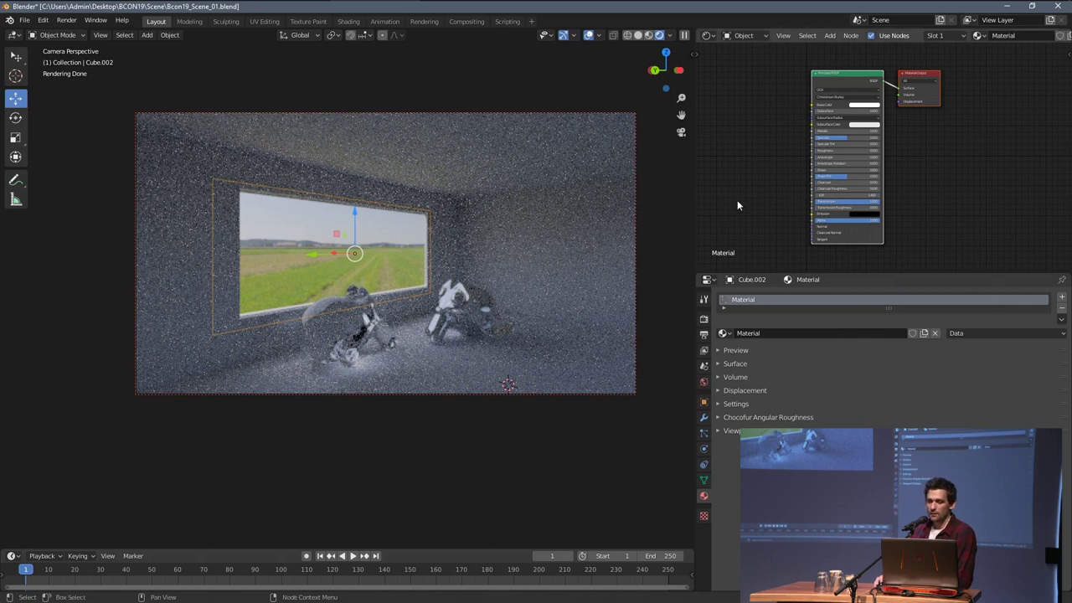
scroll(825, 201, up, 10)
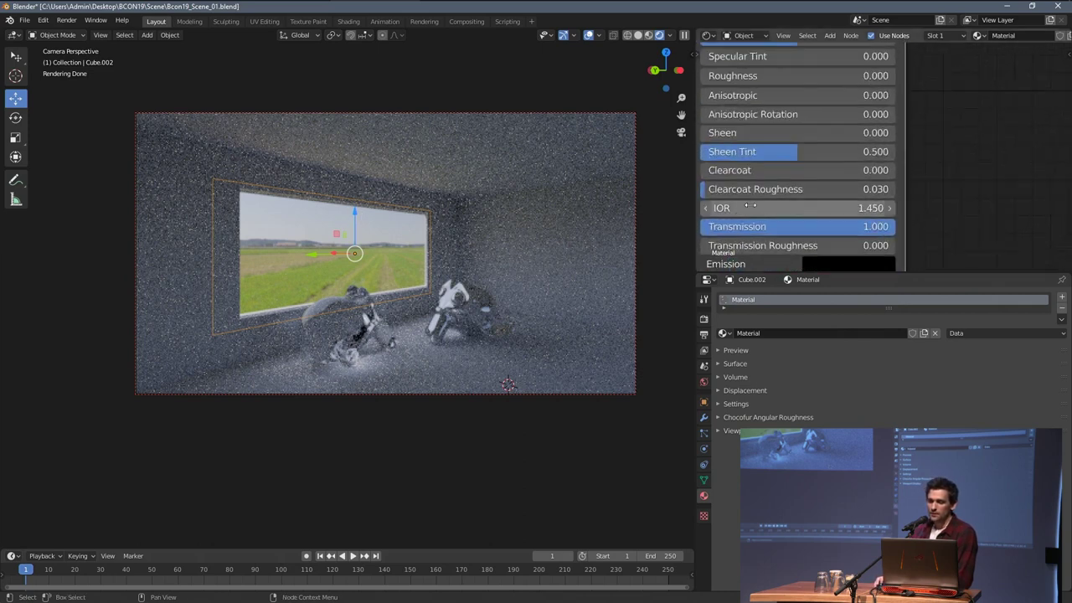
middle_drag(749, 207, 808, 192)
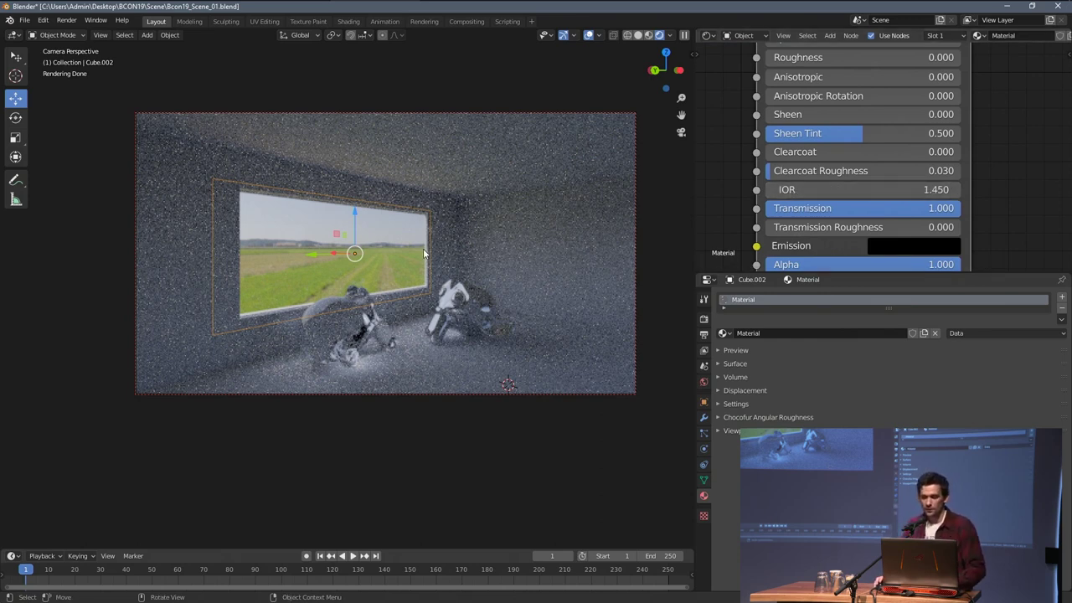
drag(800, 190, 875, 189)
click(831, 188)
text(1.6)
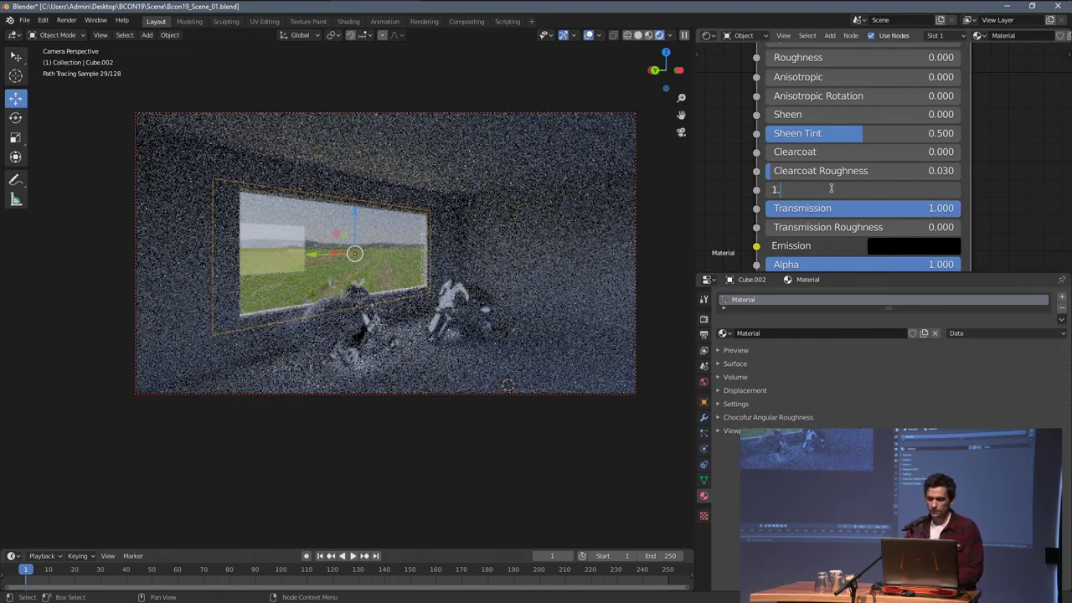
key(Return)
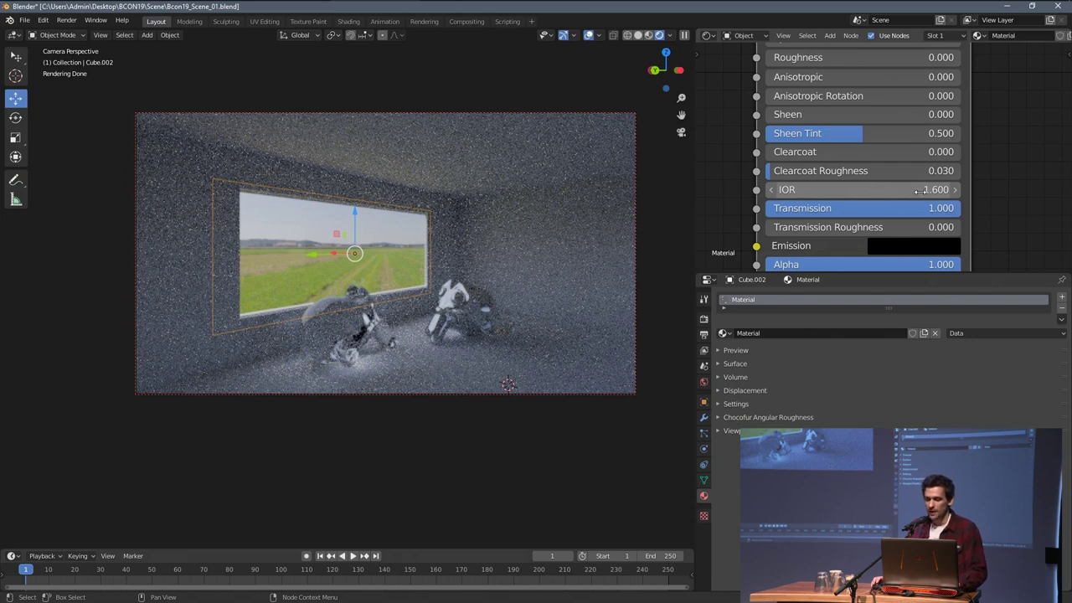
key(h)
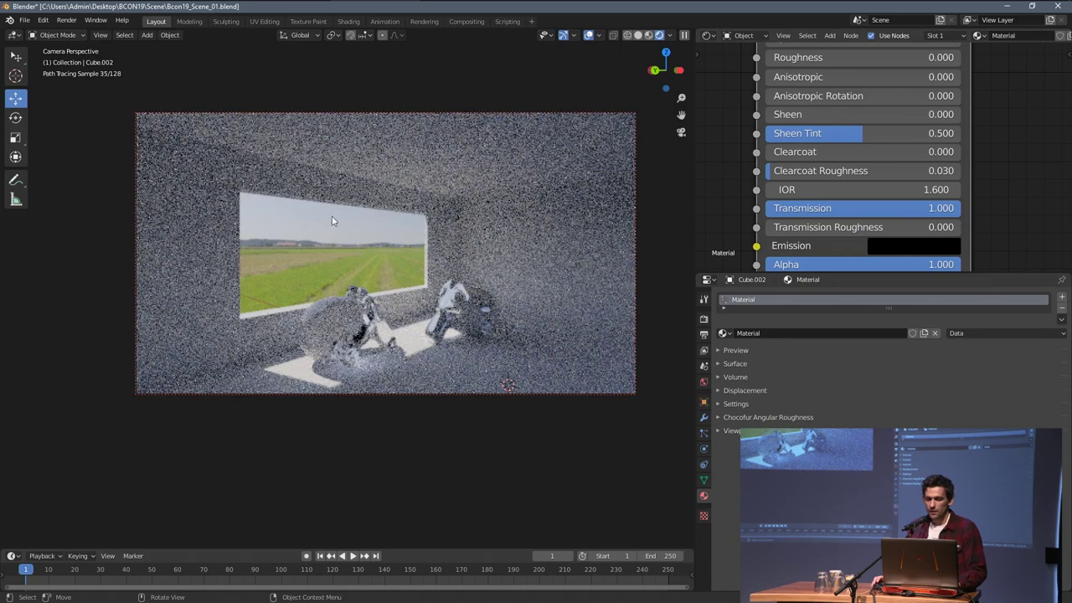
click(343, 248)
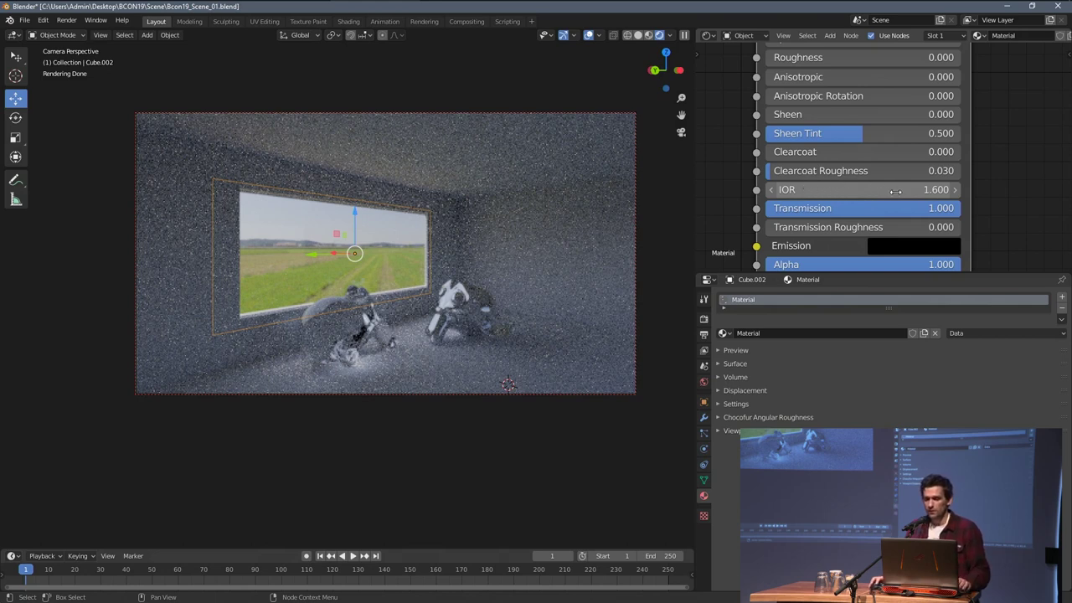
Step: Add a Glass BSDF node and connect it to the Material Output's Surface in place of the Principled BSDF
scroll(875, 190, down, 2)
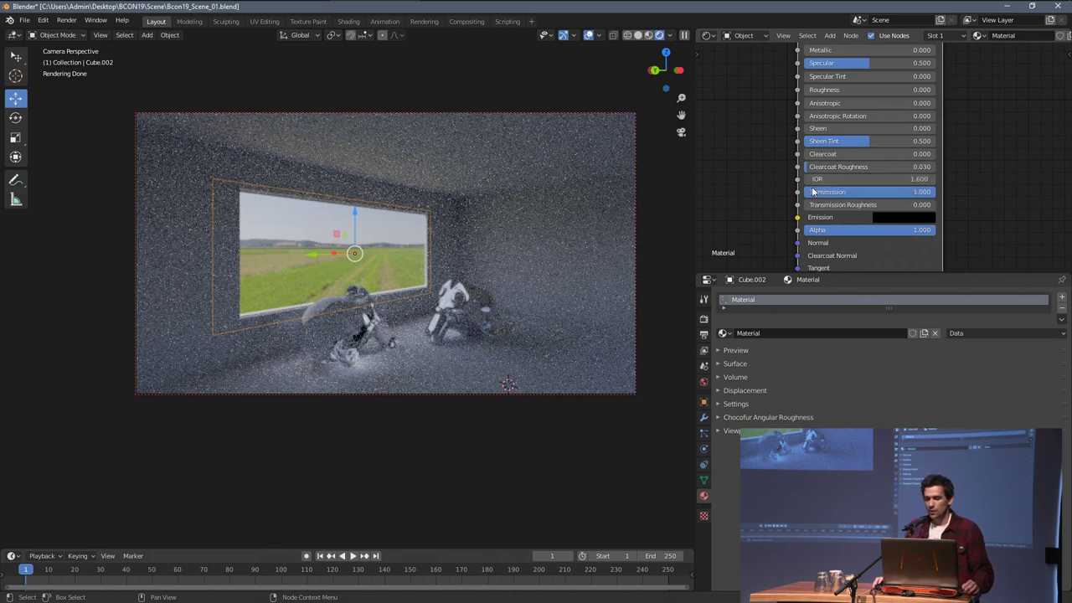
scroll(896, 156, down, 5)
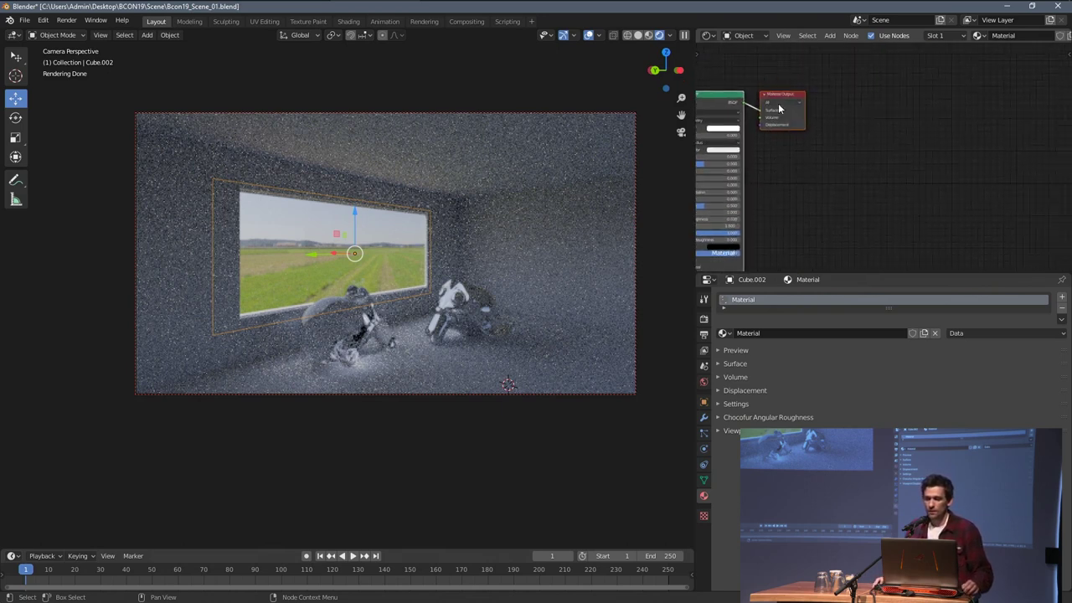
drag(773, 98, 853, 140)
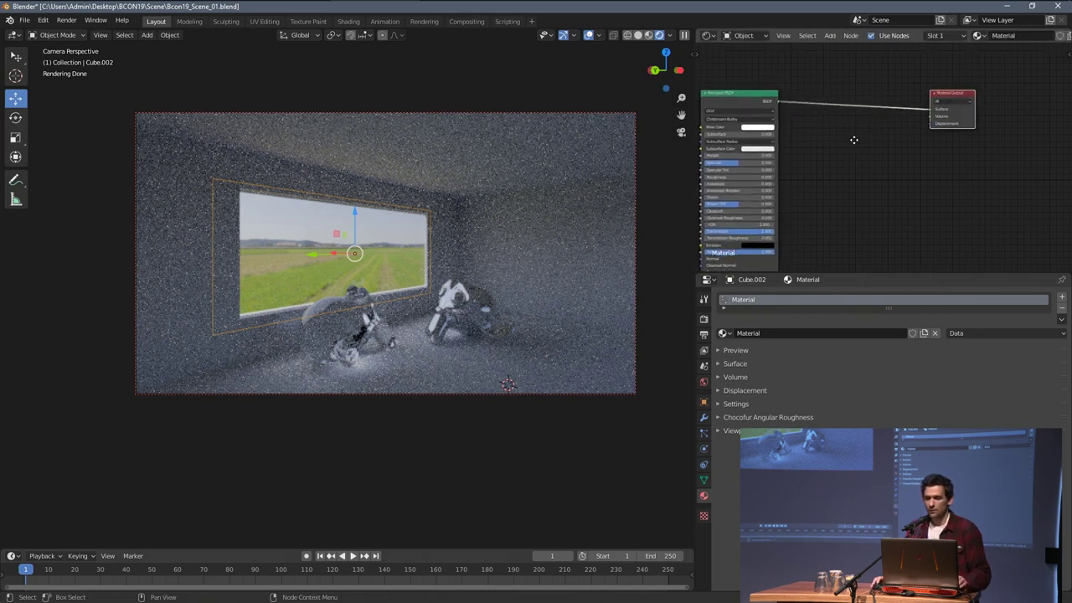
key(shift+a)
mouse_move(814, 190)
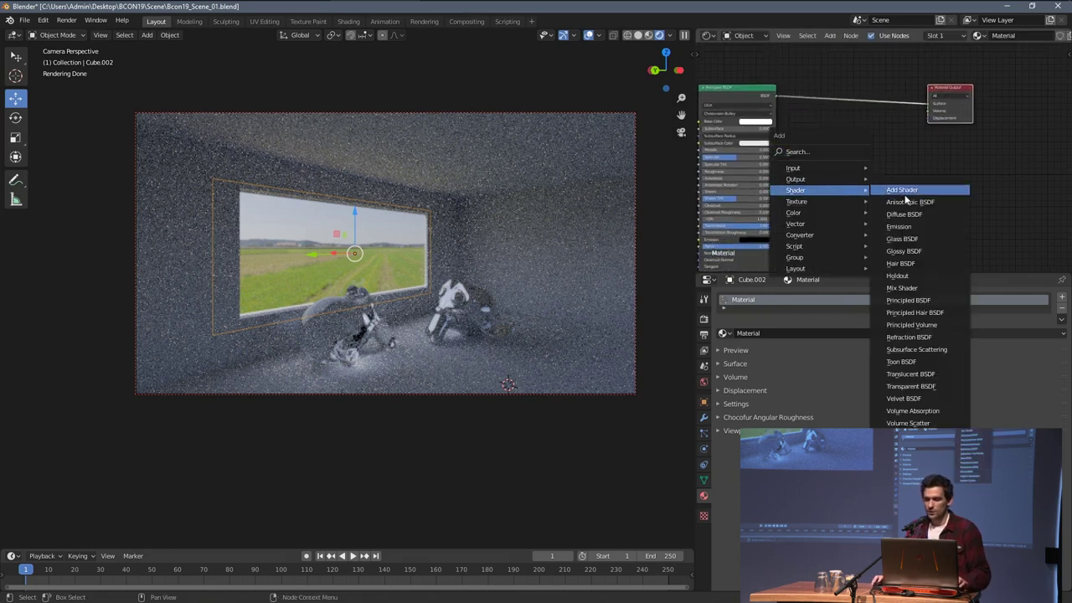
click(921, 253)
drag(881, 142, 927, 104)
scroll(884, 157, up, 2)
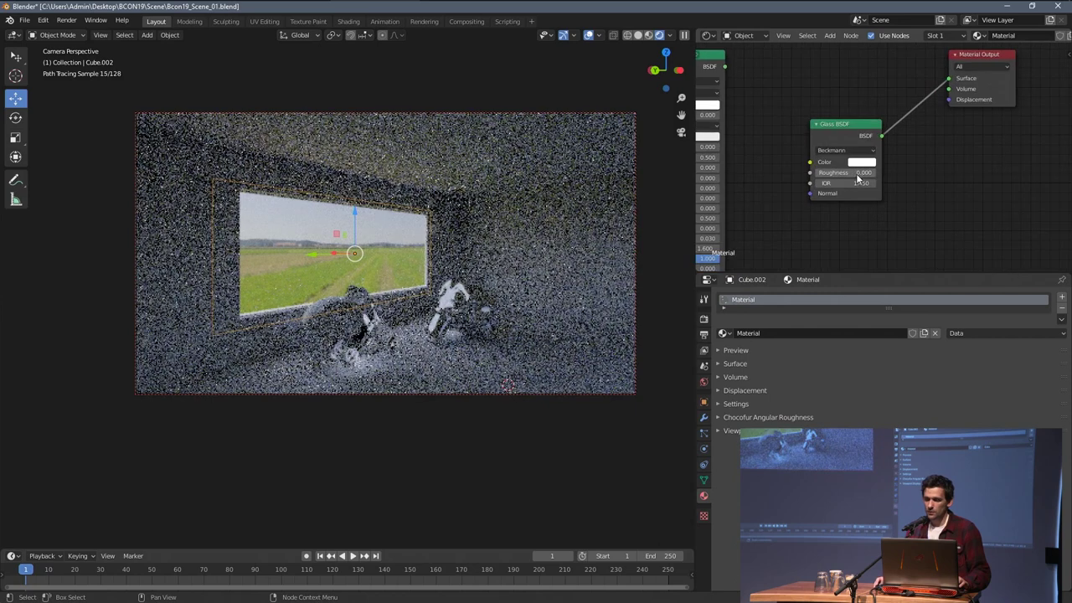
Step: Set the Glass BSDF's IOR to 1.3 and move the Glass BSDF and Material Output nodes farther apart
middle_drag(857, 179, 825, 224)
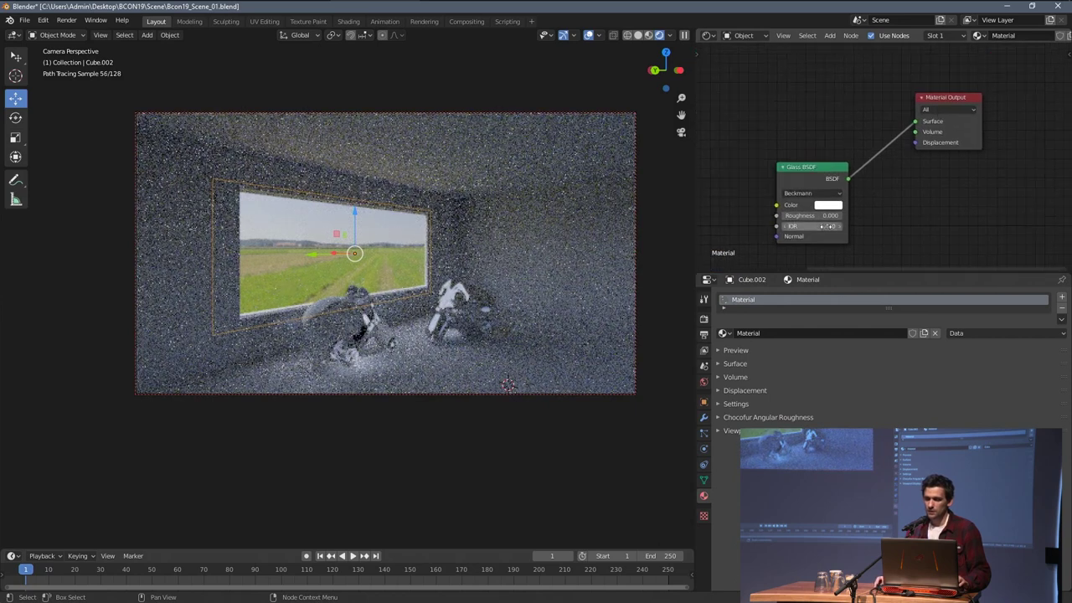
click(826, 226)
text(1.3)
key(Return)
drag(797, 166, 752, 119)
drag(929, 97, 1008, 102)
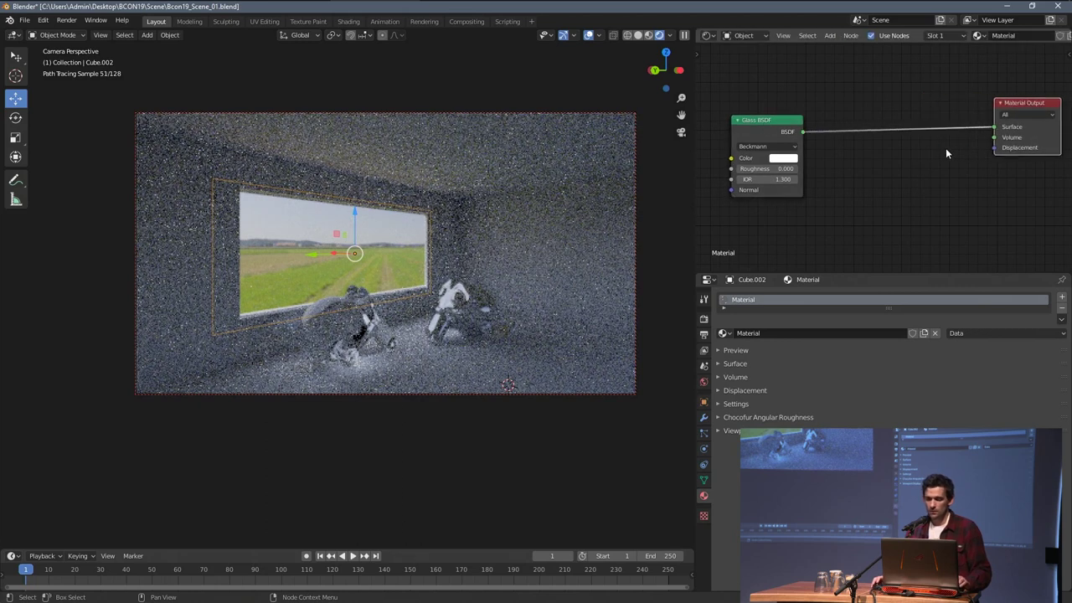
Step: Insert a Mix Shader node on the link between the Glass BSDF and the Material Output
middle_drag(931, 173, 911, 161)
key(shift+a)
mouse_move(909, 162)
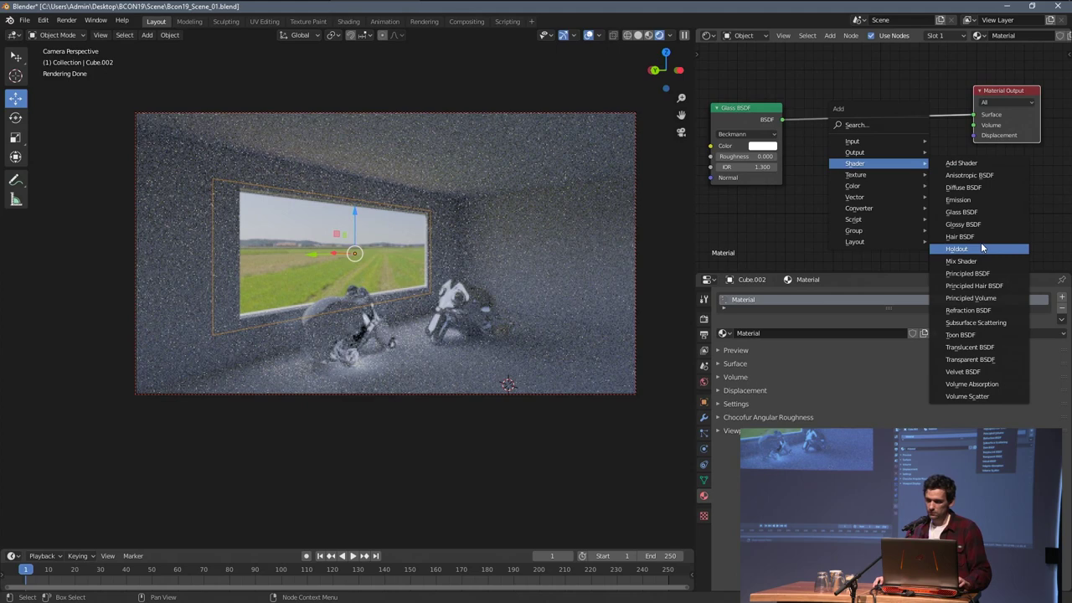
click(967, 260)
click(866, 109)
Step: Add a Transparent BSDF below the Glass BSDF and connect it to the Mix Shader's second Shader input
key(shift+a)
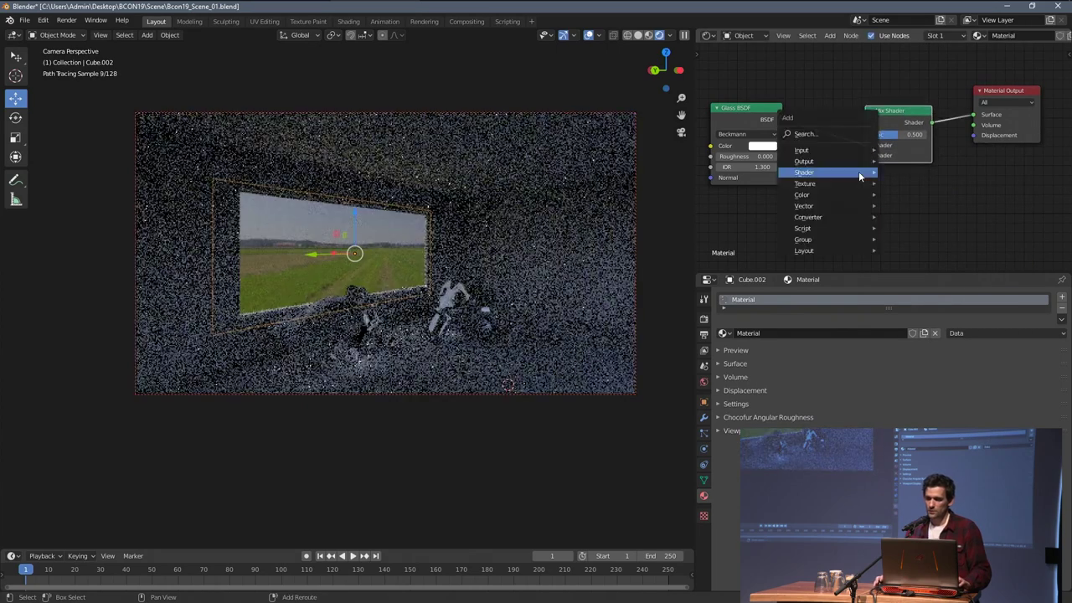
mouse_move(854, 172)
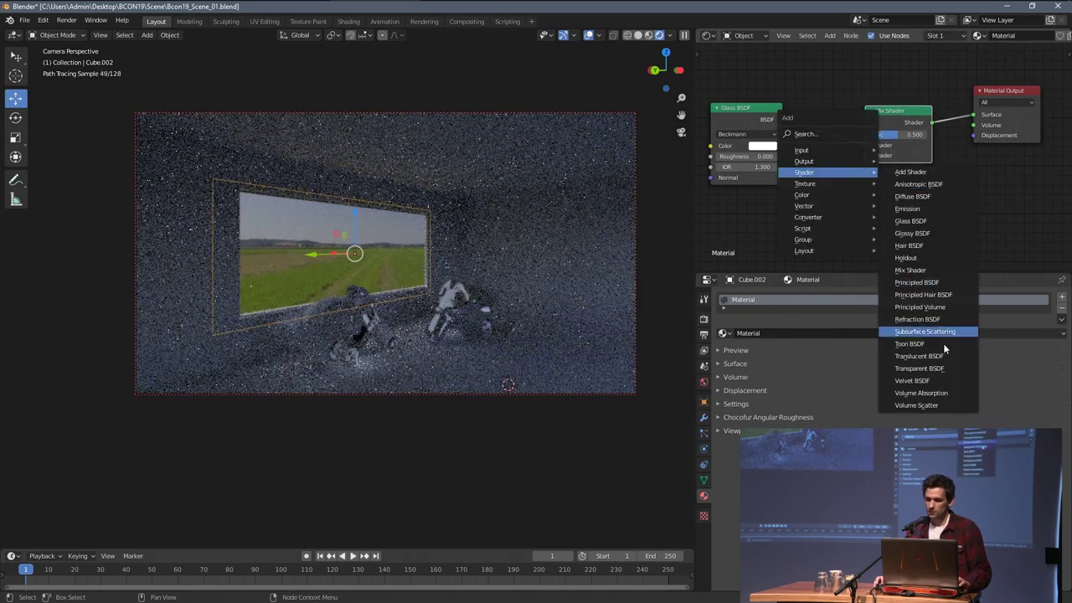
click(942, 368)
click(749, 212)
drag(784, 222, 865, 156)
Step: Add a Light Path node above the Glass BSDF and connect its Is Shadow Ray output to the Mix Shader's Fac input
scroll(871, 201, down, 4)
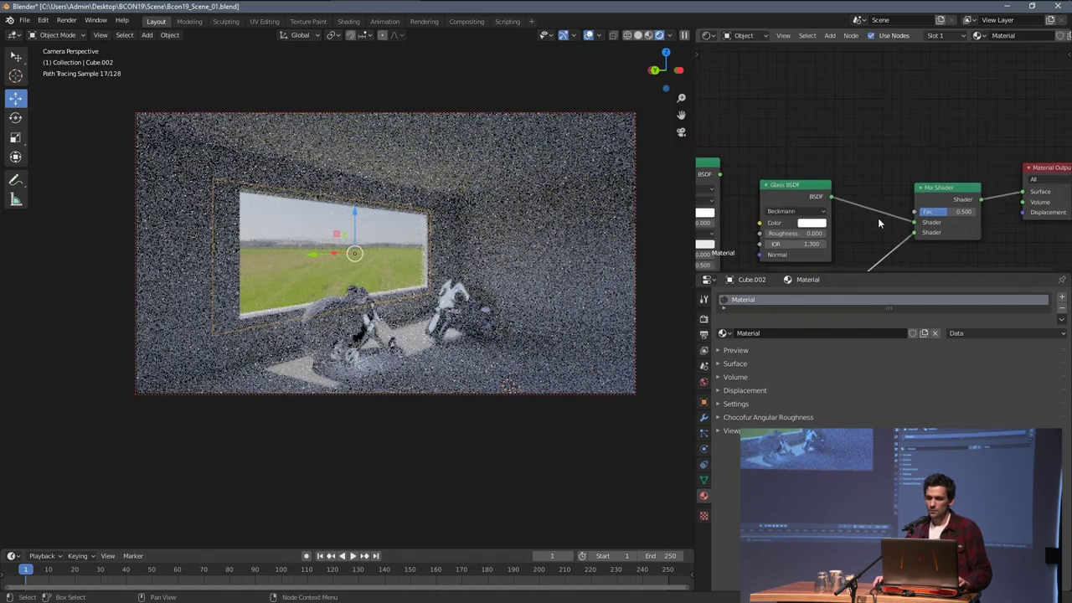
key(shift+a)
mouse_move(808, 121)
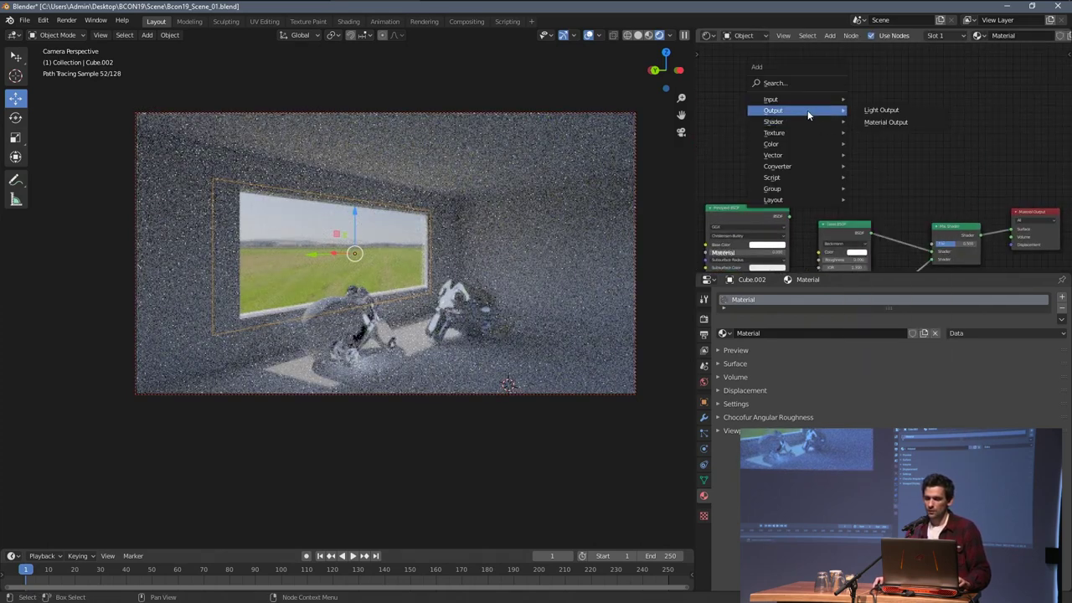
mouse_move(809, 101)
click(915, 196)
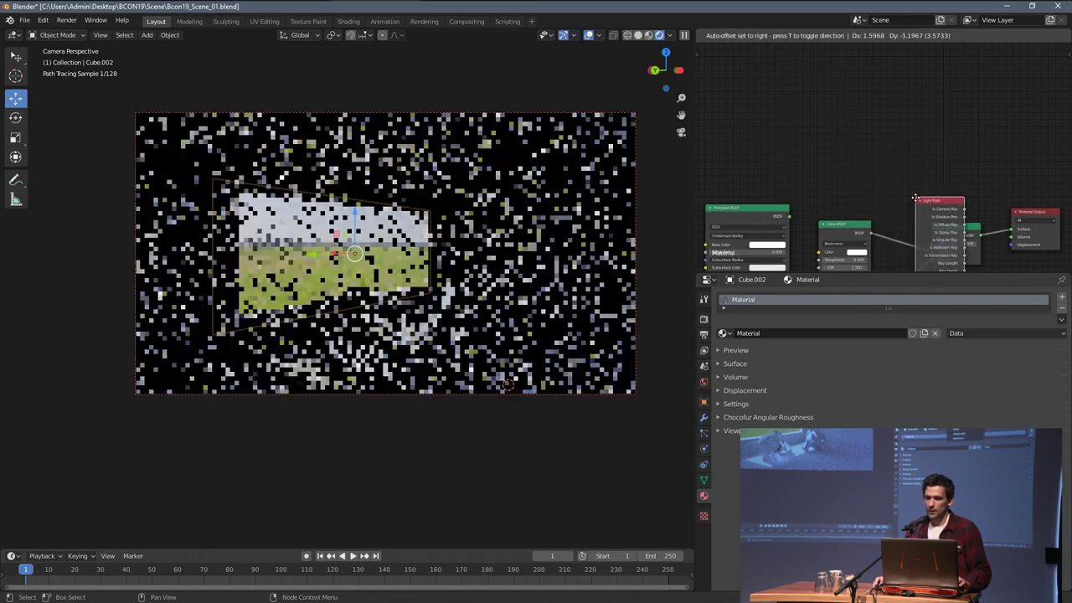
click(823, 98)
scroll(859, 112, up, 3)
drag(865, 103, 947, 267)
middle_drag(957, 190, 936, 94)
scroll(930, 109, down, 1)
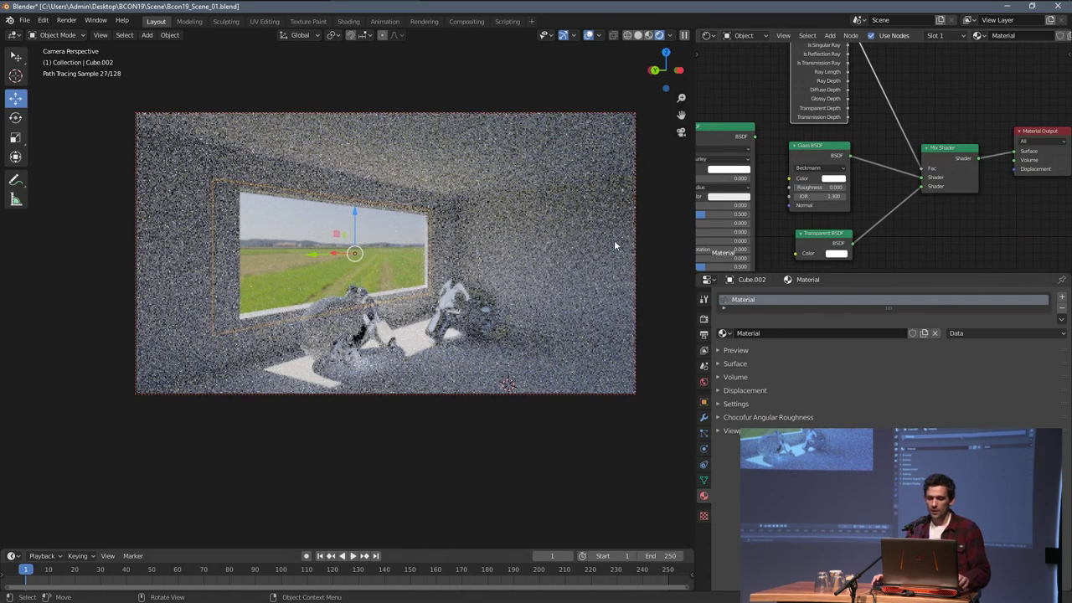
Step: Deselect the window pane, align the Transparent BSDF under the Glass BSDF and move the unused Principled BSDF away from the connected nodes
key(alt+a)
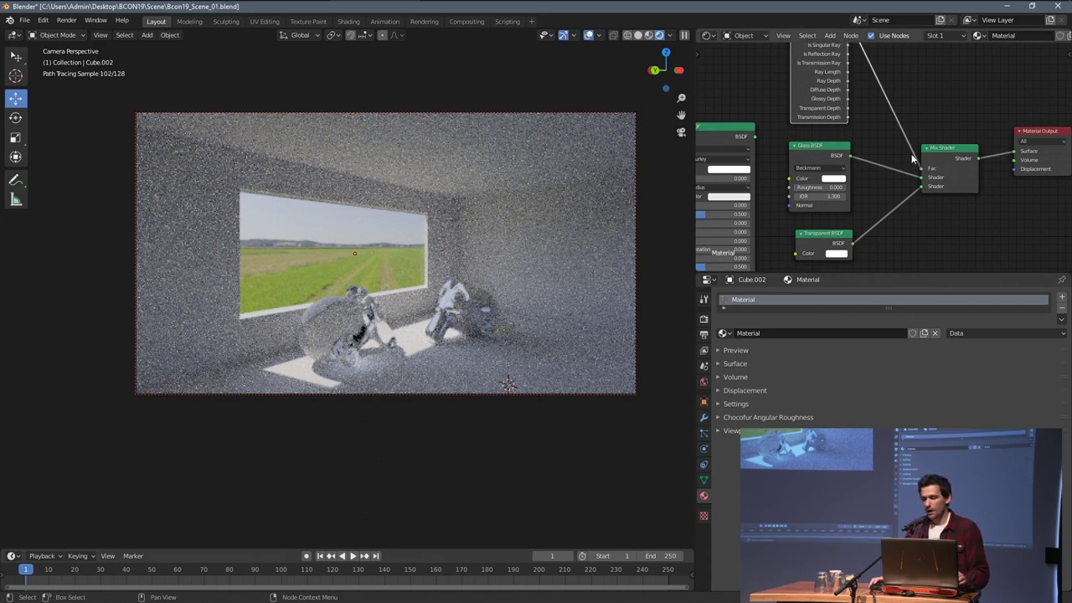
scroll(848, 174, down, 3)
drag(851, 214, 847, 211)
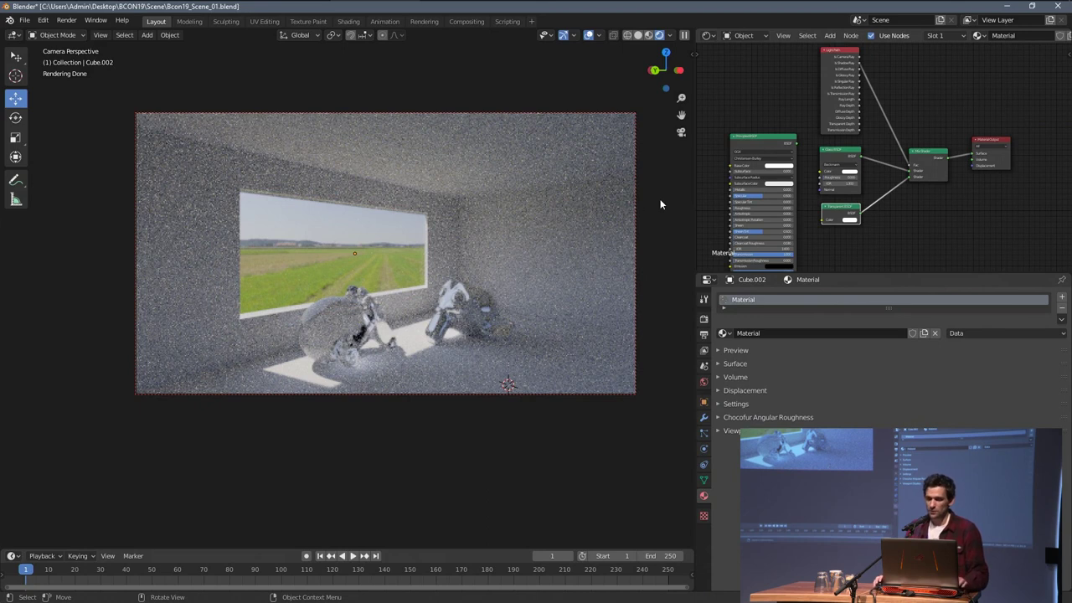
drag(754, 136, 719, 125)
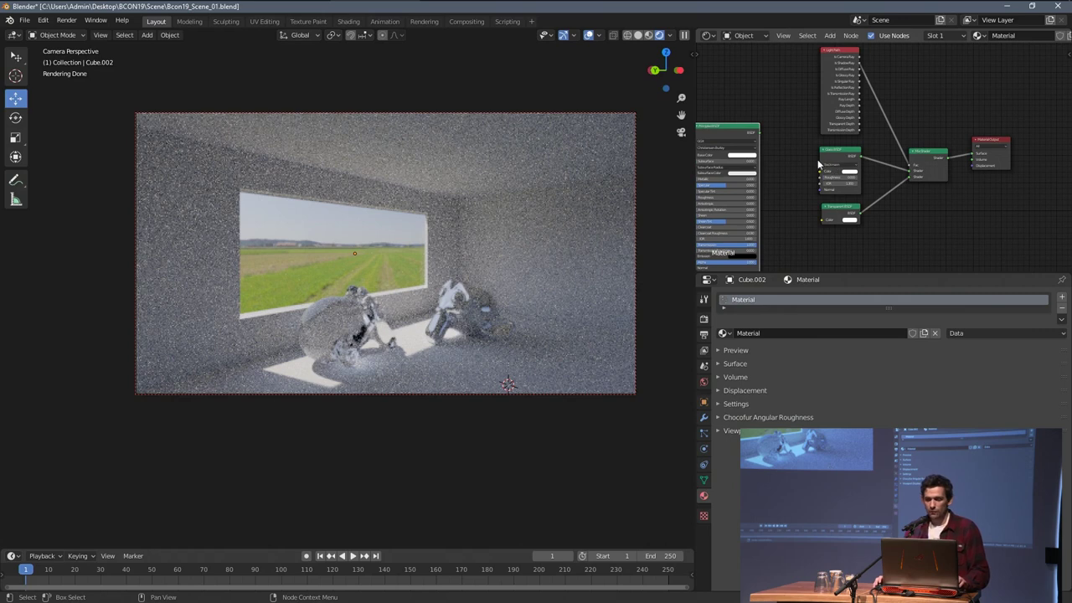
Step: Switch to the Chocofur Chapter 07 material setup page in Chrome and compare the two kitchen renders across the full image width
key(alt+Tab)
key(alt+Tab)
key(alt+Tab)
key(alt+Tab)
key(alt+Tab)
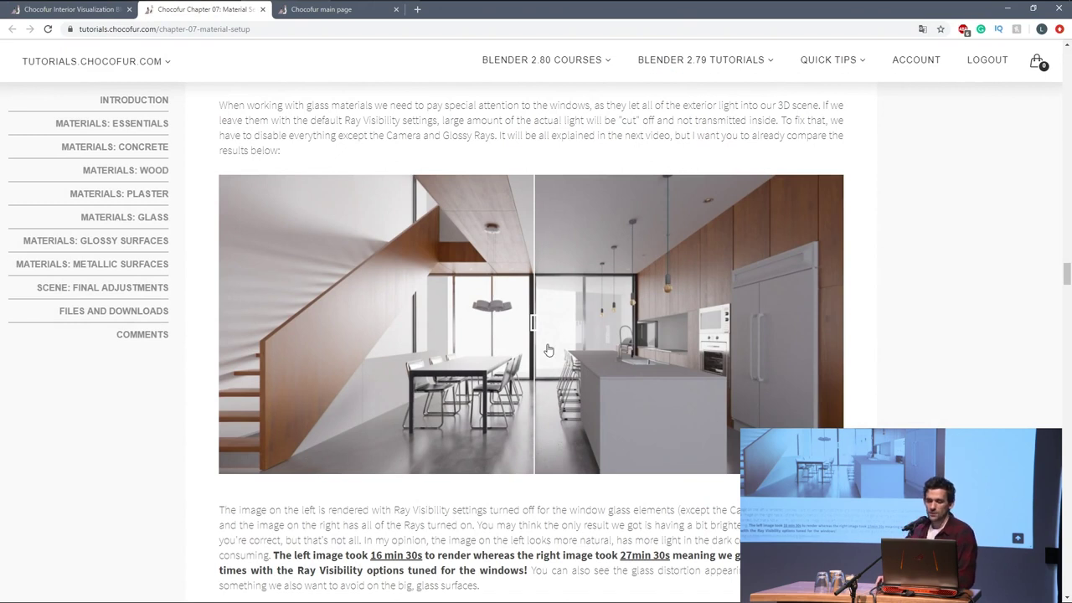
drag(533, 324, 209, 327)
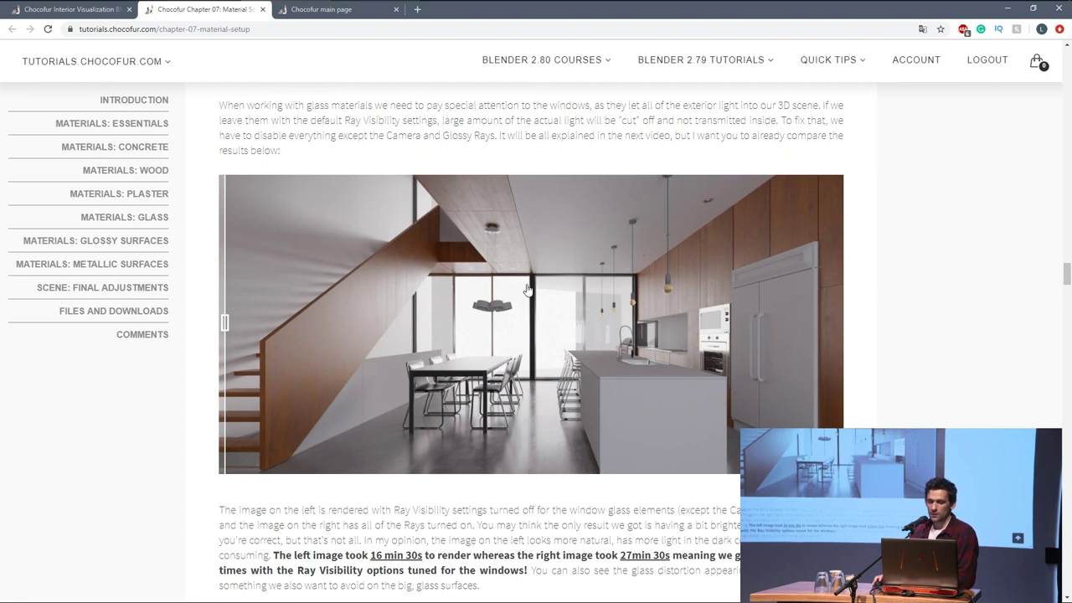
drag(225, 323, 835, 319)
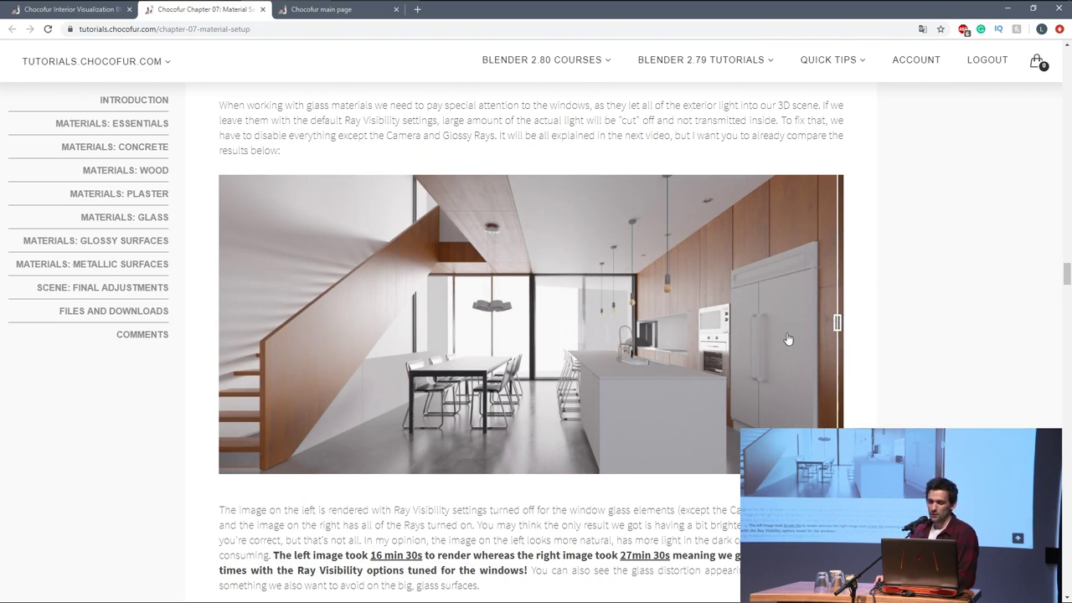
mouse_move(834, 325)
mouse_down()
mouse_move(574, 334)
mouse_move(556, 322)
mouse_move(564, 318)
mouse_move(206, 320)
mouse_move(846, 316)
mouse_up()
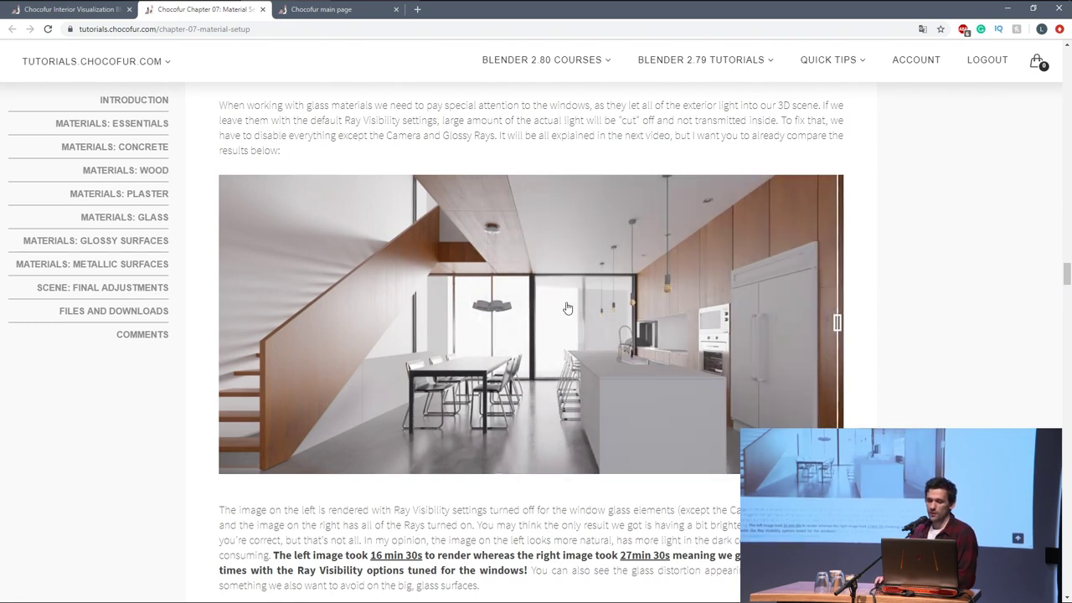
Step: Highlight the render time comparison below the kitchen image, including both render times and the percentage improvement
scroll(567, 310, down, 2)
drag(275, 389, 531, 404)
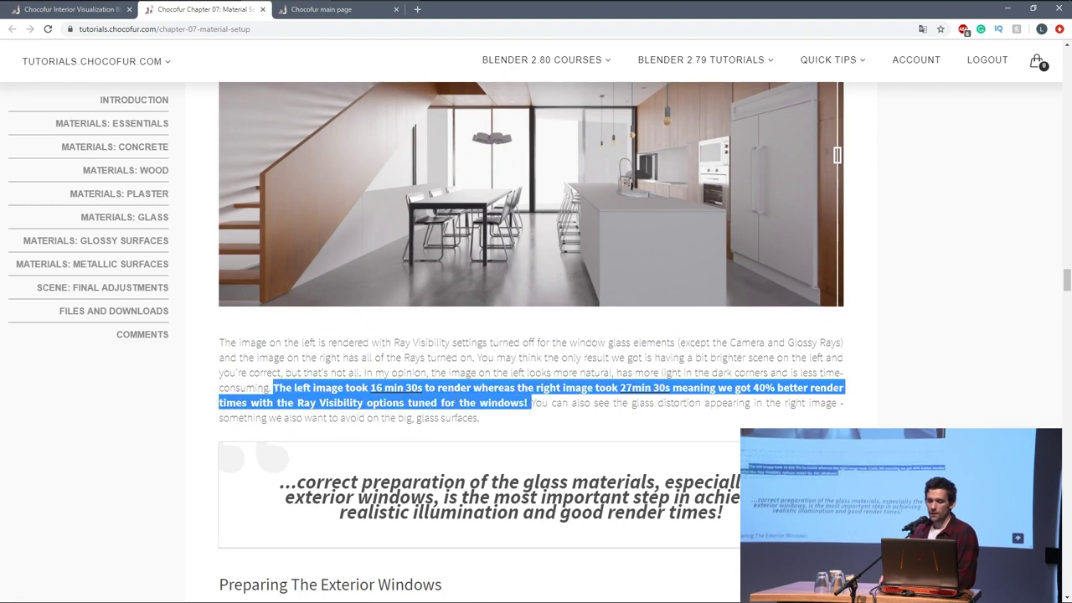
click(483, 360)
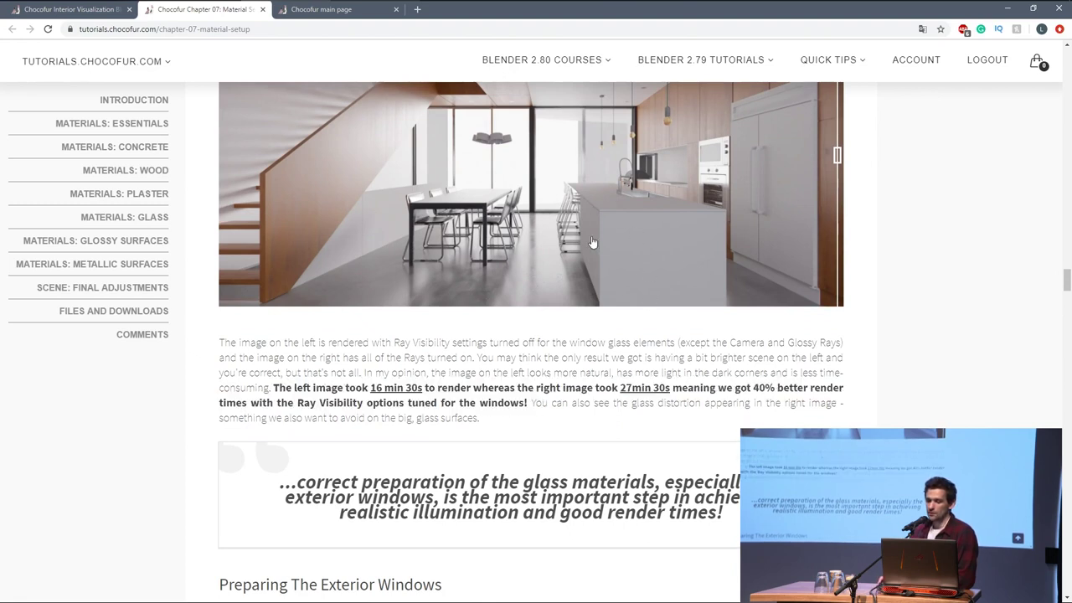
drag(619, 388, 668, 390)
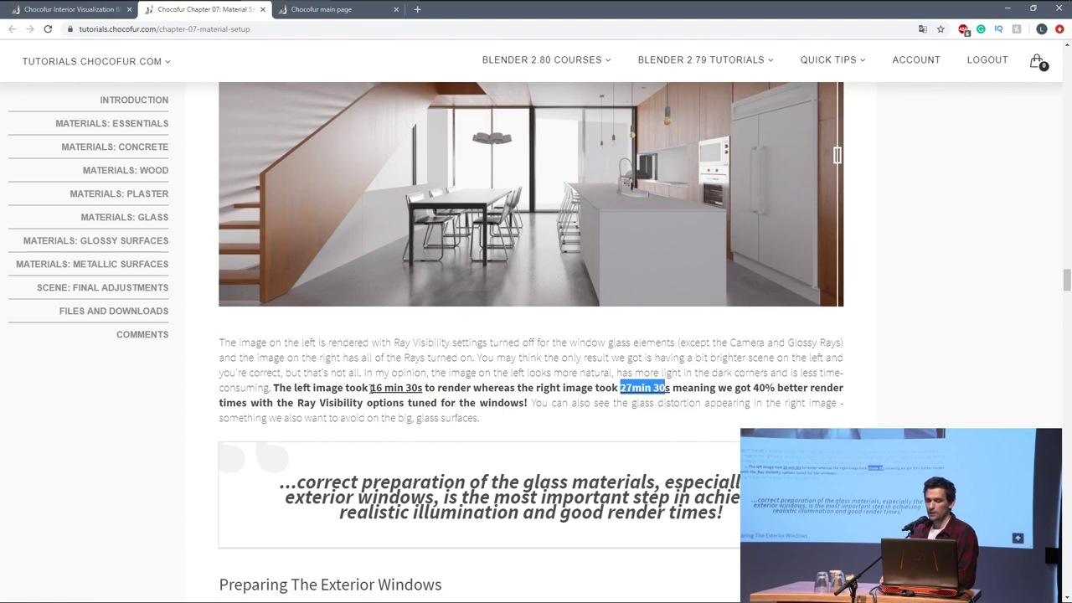
drag(371, 389, 397, 389)
click(409, 394)
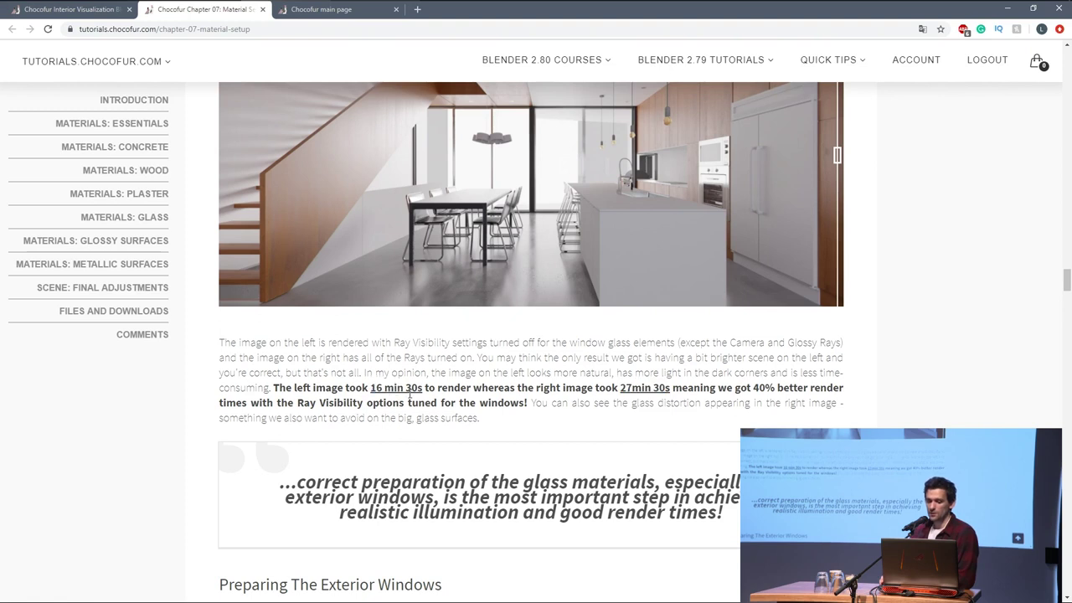
double_click(756, 388)
click(786, 394)
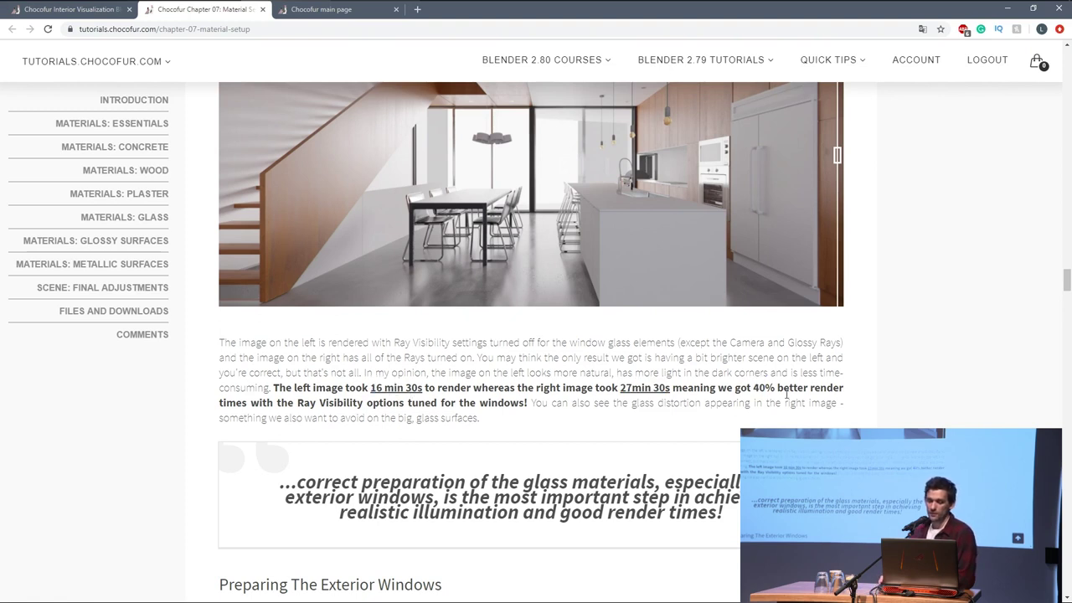
Step: Return the kitchen comparison divider to the middle of the image and switch back to Blender
scroll(790, 368, up, 2)
drag(836, 268, 532, 327)
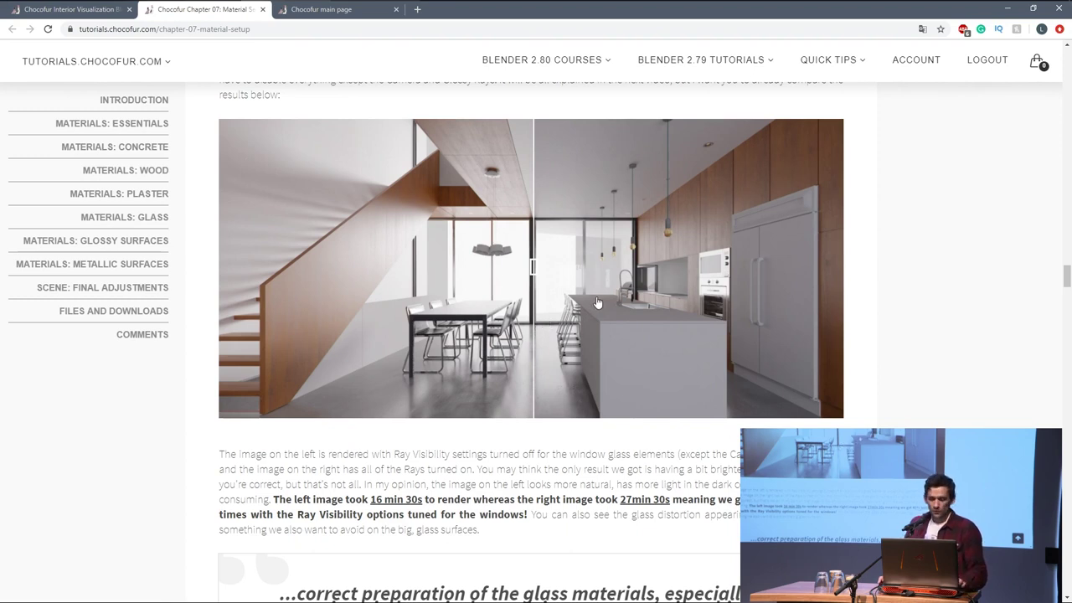
key(alt+Tab)
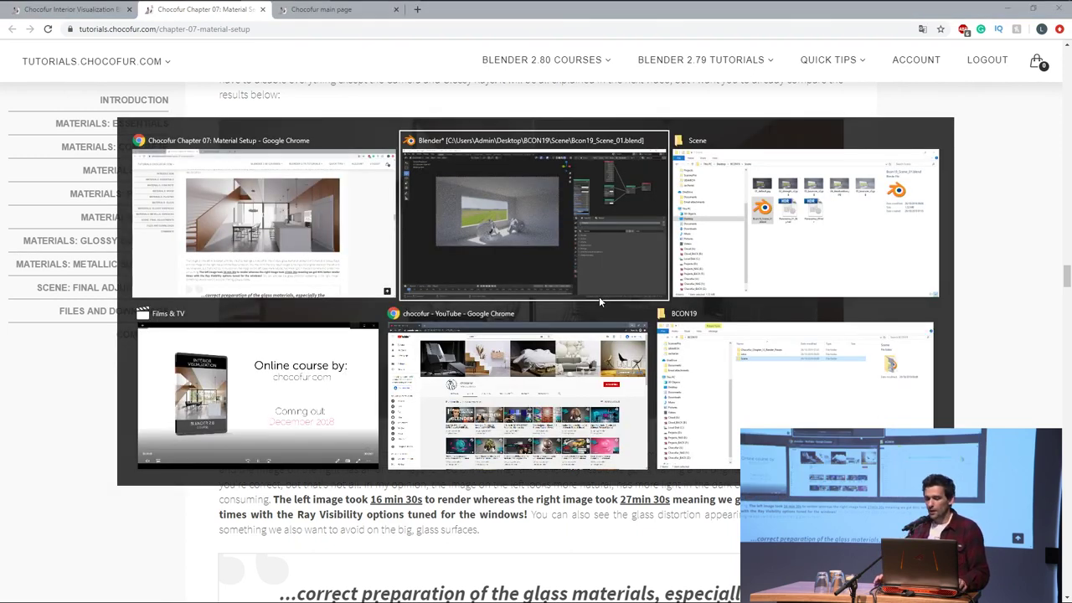
click(583, 240)
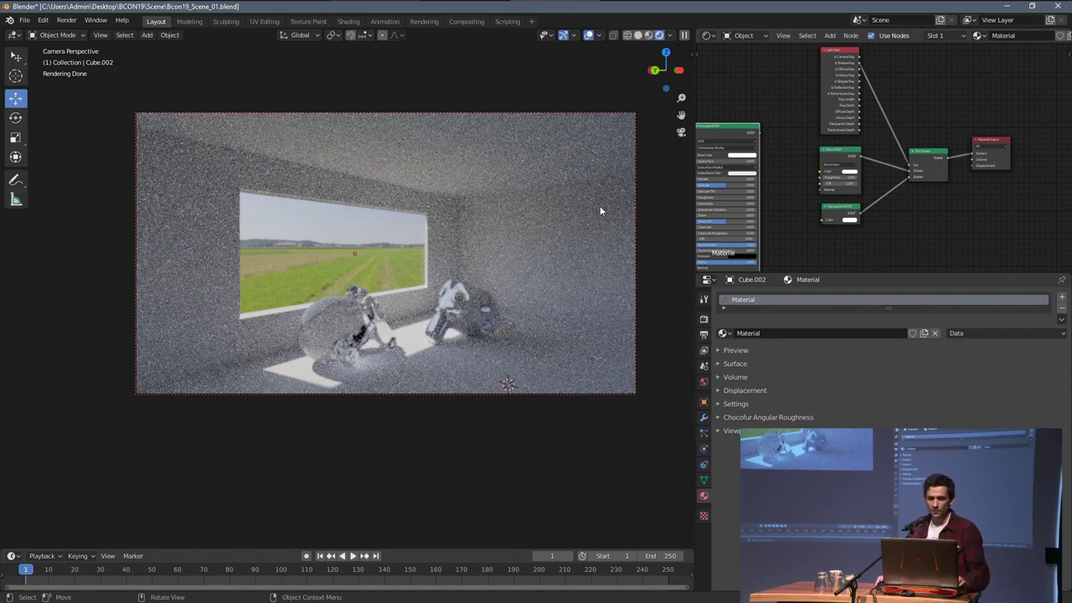
Step: Switch the 3D viewport to solid shading and shift the Material Output node slightly away from the Mix Shader
key(z)
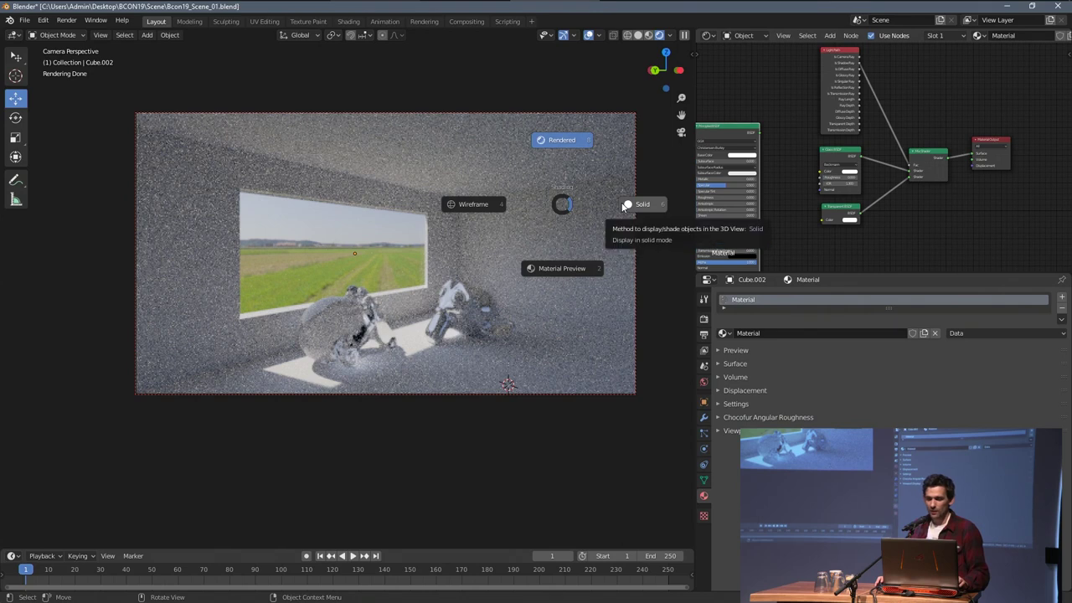
click(626, 206)
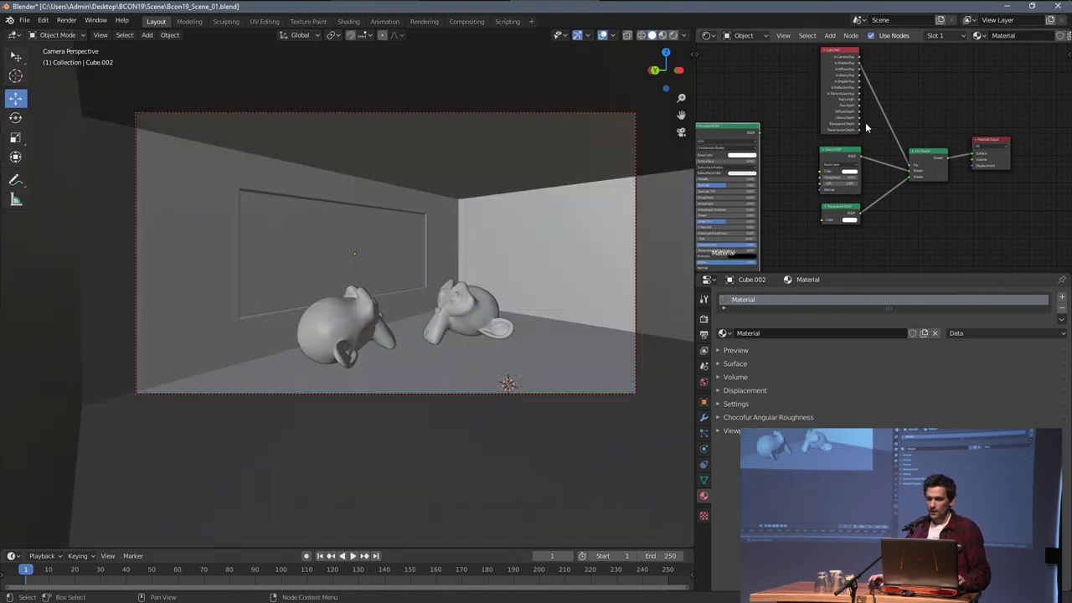
drag(988, 140, 996, 151)
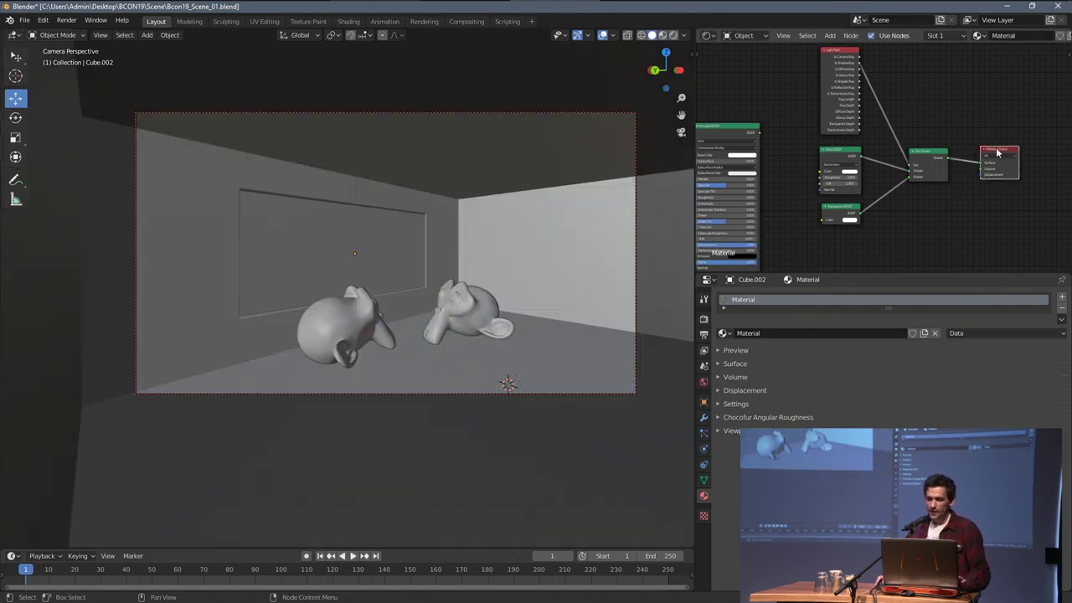
Step: Select the window pane and show its object Visibility settings, with the Light Path node enlarged for comparison
click(397, 244)
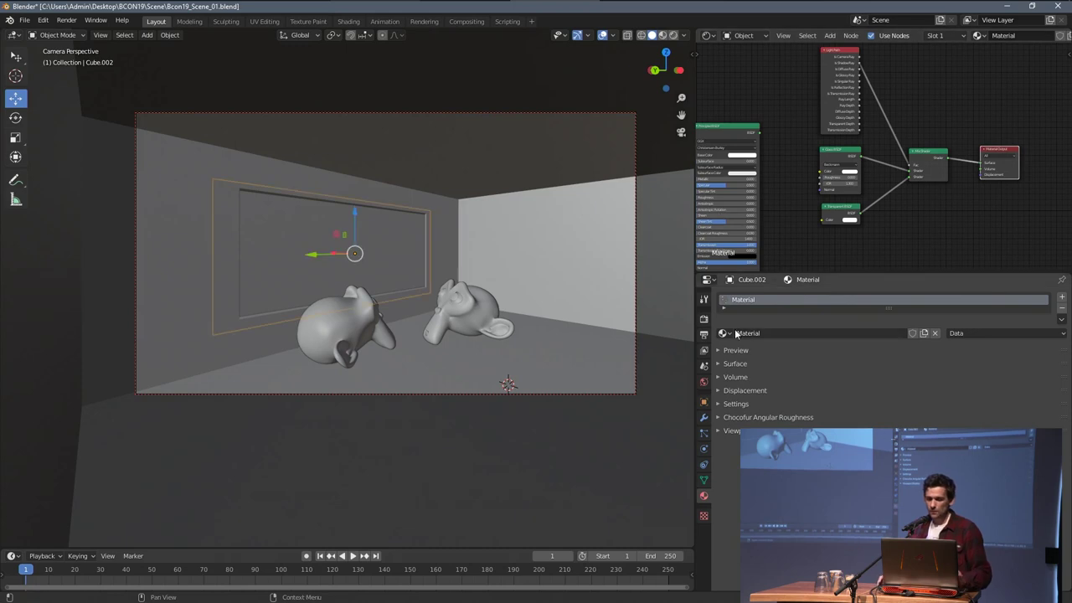
click(704, 402)
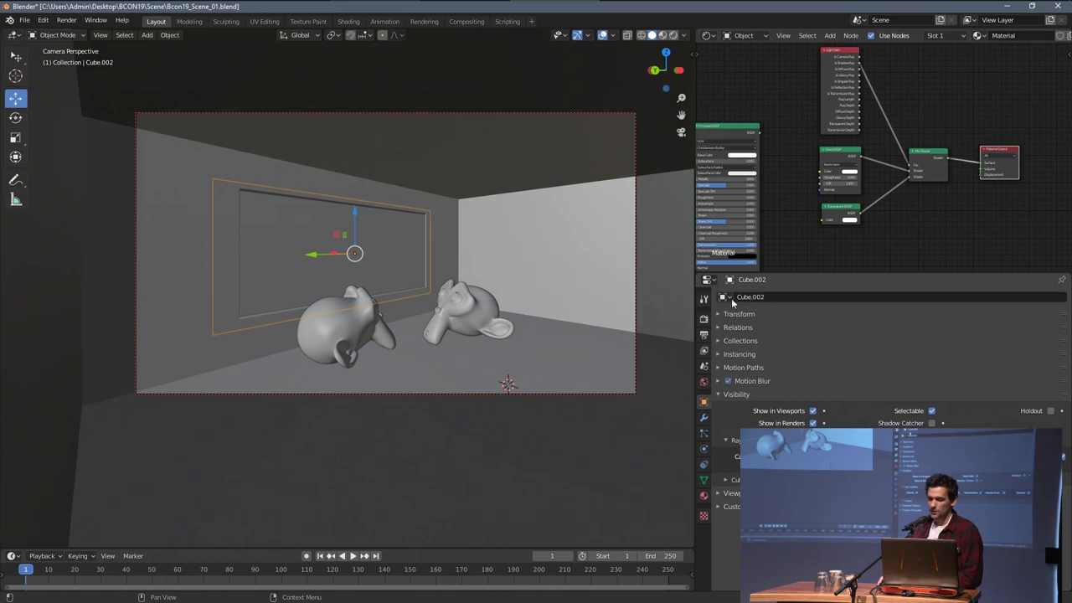
click(717, 394)
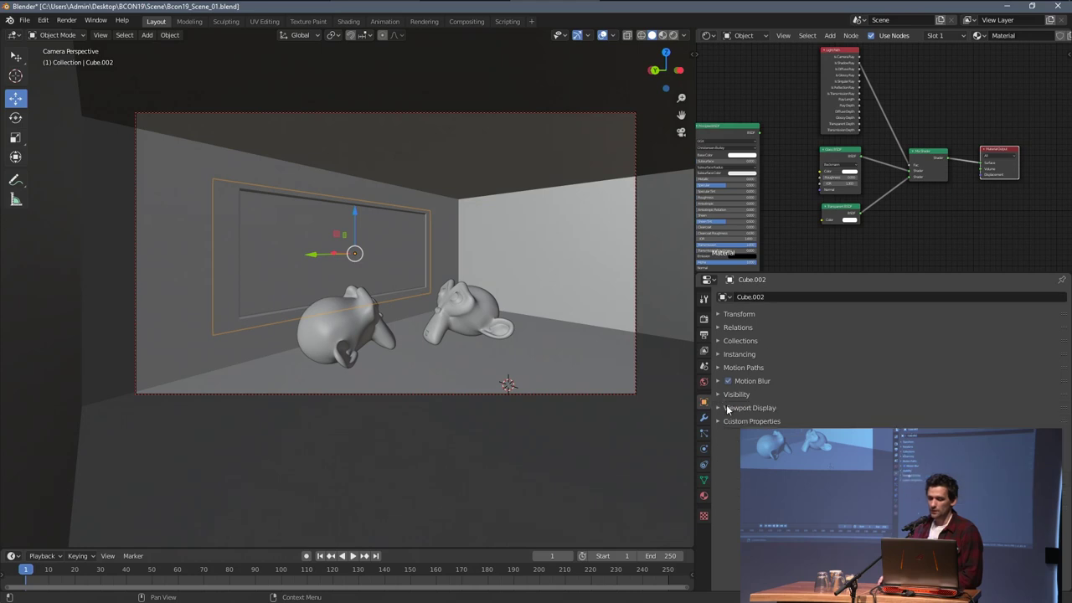
click(719, 395)
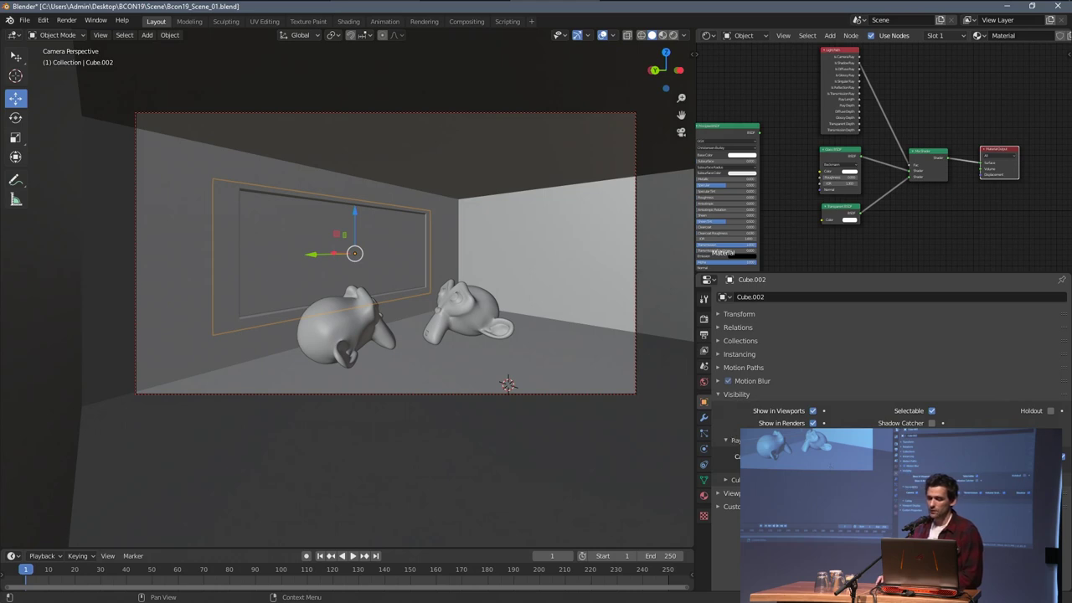
scroll(841, 107, up, 3)
drag(804, 68, 808, 68)
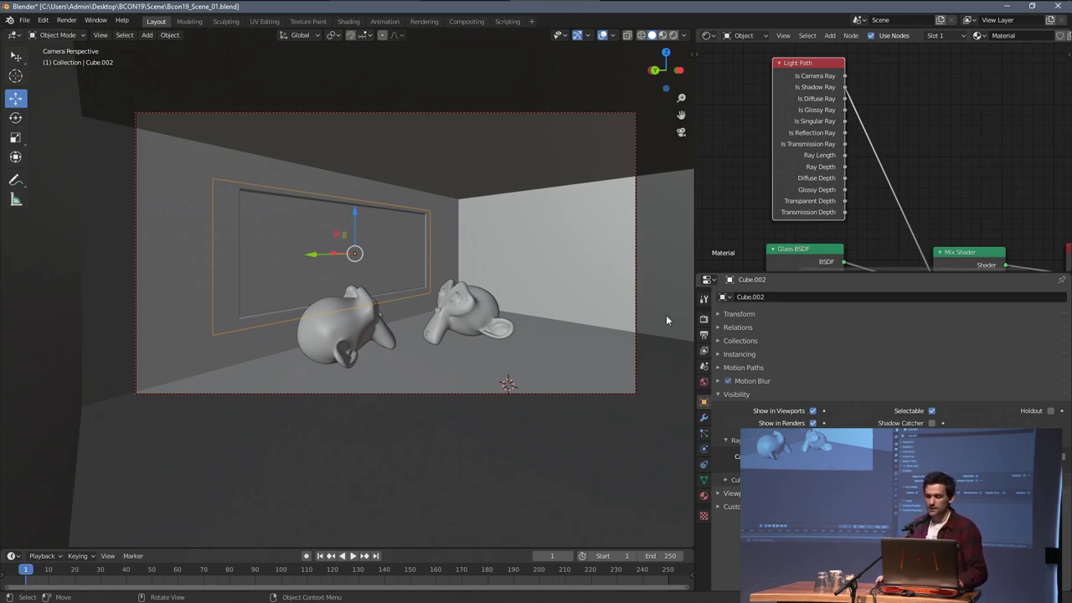
Step: View the room with the window pane hidden, restore the pane and preview the scene in rendered shading
click(367, 259)
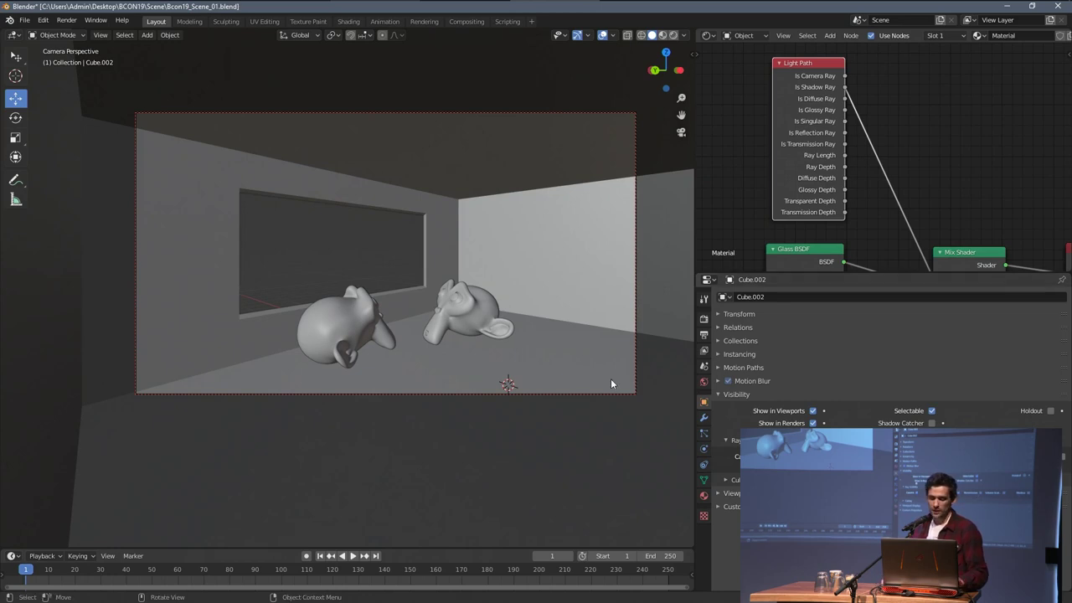
click(416, 280)
key(z)
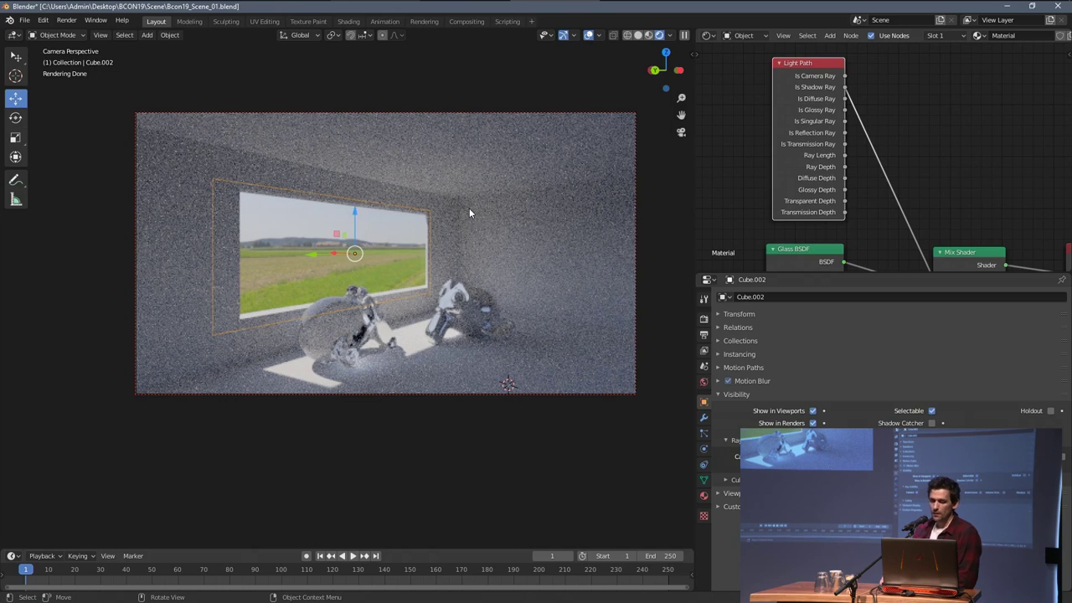
Step: Compare the two kitchen renders again on the Chocofur page in Chrome and return to Blender
key(alt+Tab)
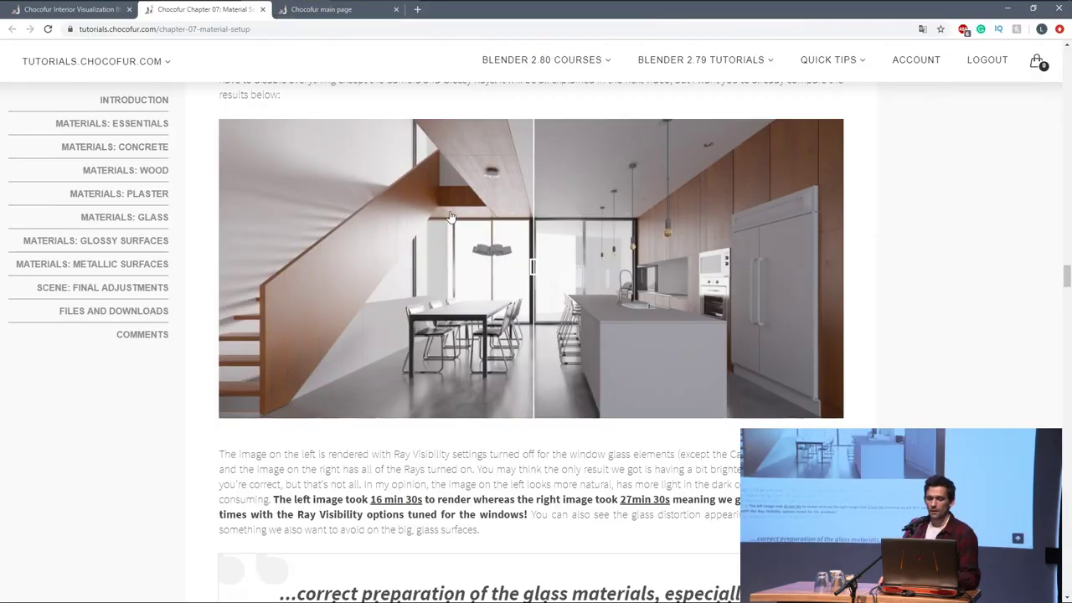
drag(535, 270, 710, 266)
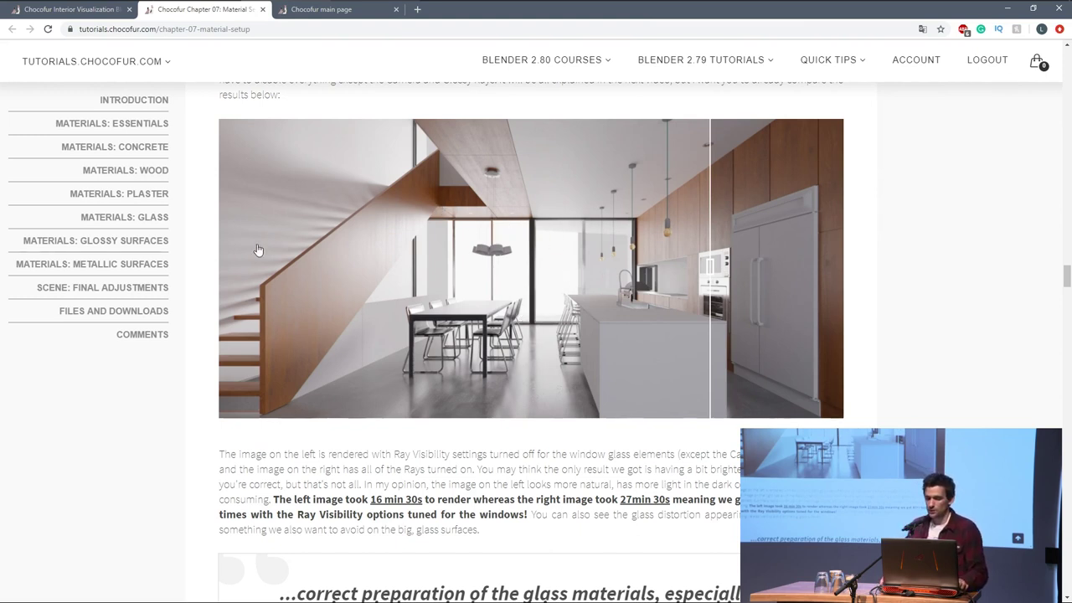
key(alt+Tab)
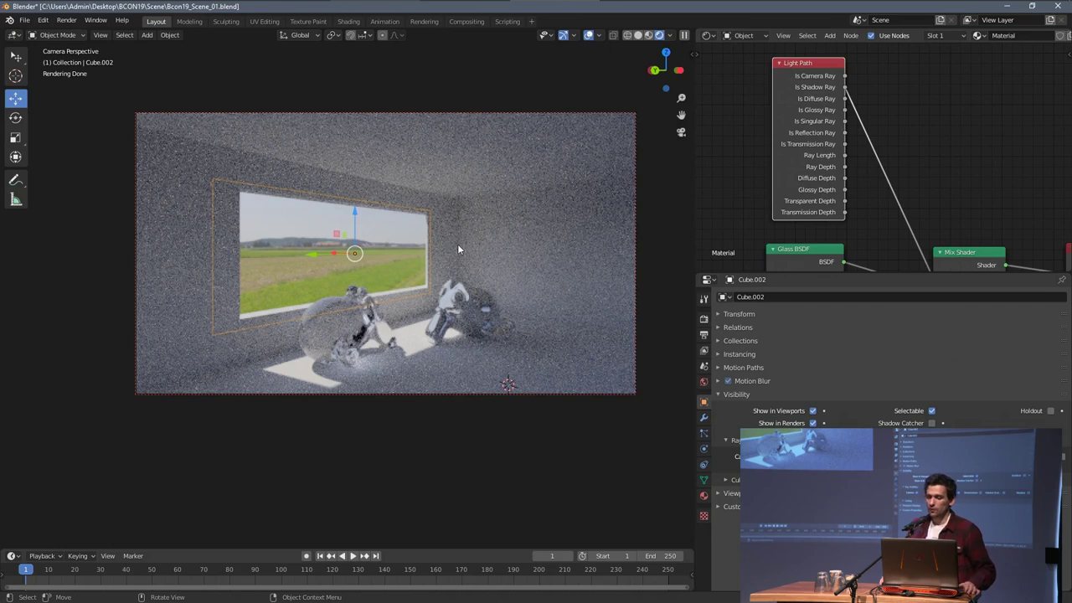
Step: Delete the Glass BSDF and Light Path nodes from the window pane's material, keeping the Transparent BSDF and Mix Shader
scroll(779, 208, down, 2)
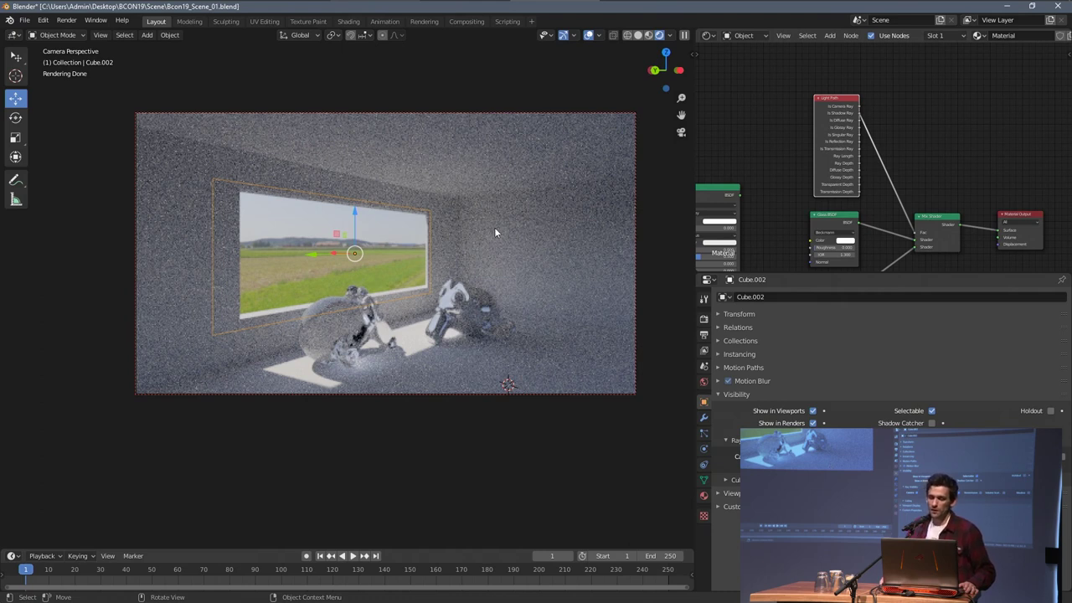
scroll(696, 208, down, 2)
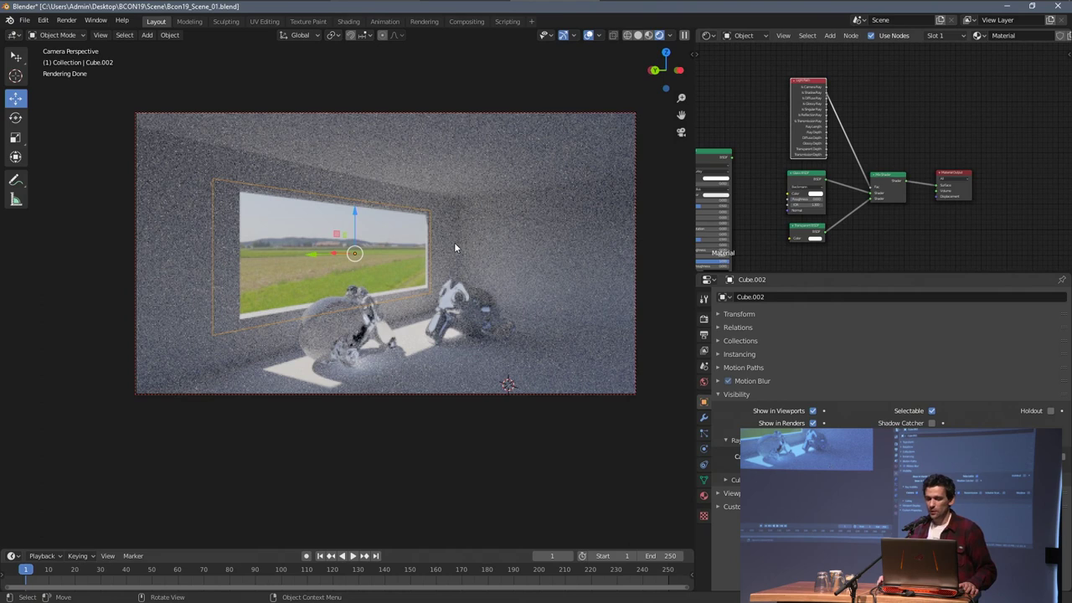
scroll(781, 201, up, 3)
key(a)
key(a)
mouse_move(820, 149)
middle_down()
mouse_move(849, 147)
mouse_move(809, 161)
middle_up()
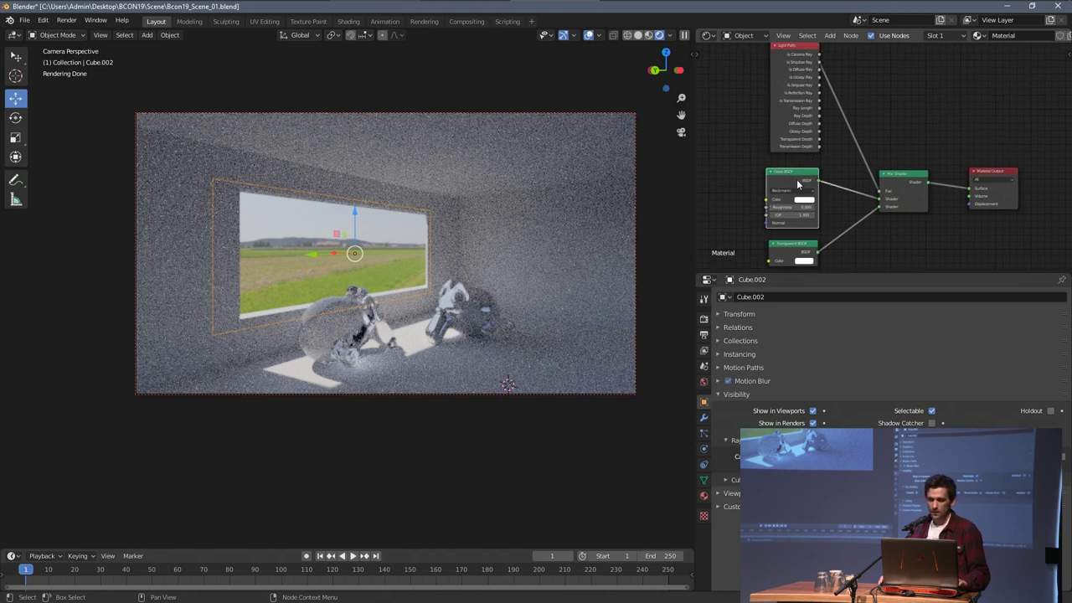
scroll(798, 185, up, 2)
scroll(738, 183, down, 1)
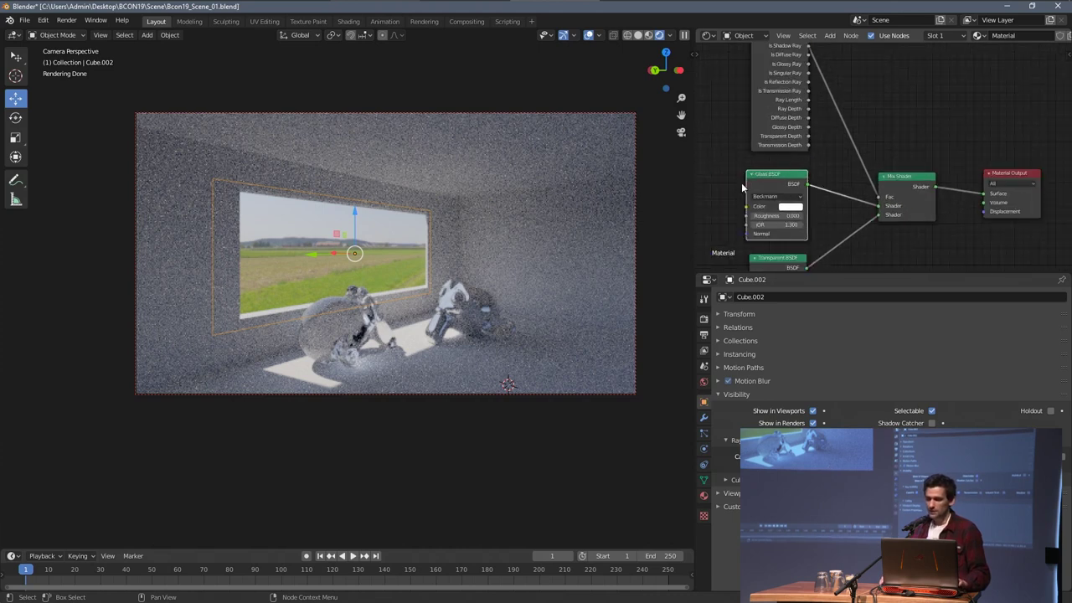
key(x)
middle_drag(798, 86, 810, 113)
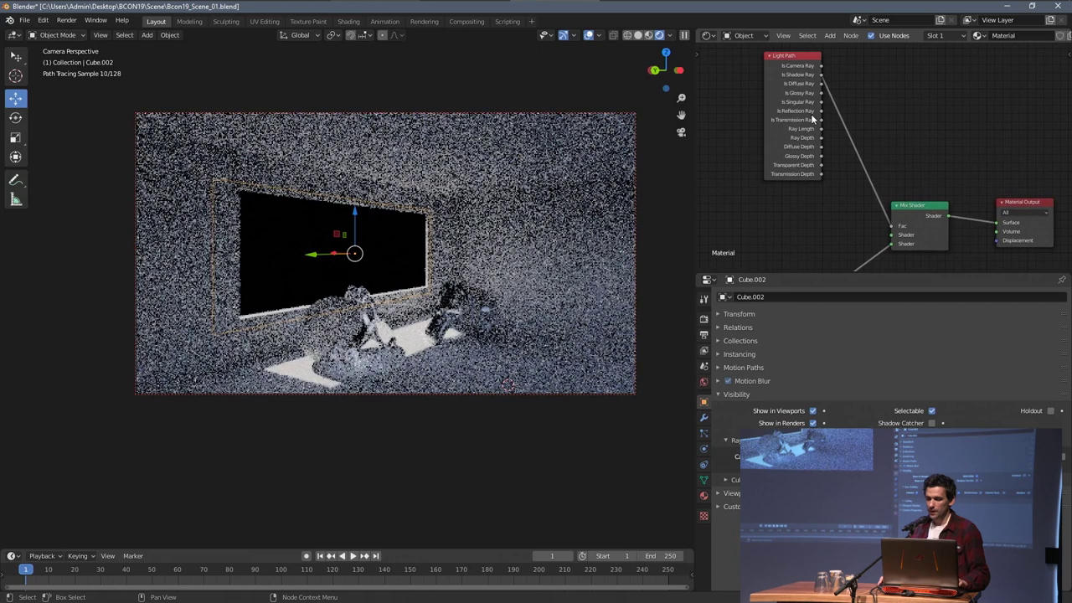
click(794, 61)
key(x)
middle_drag(797, 216, 804, 157)
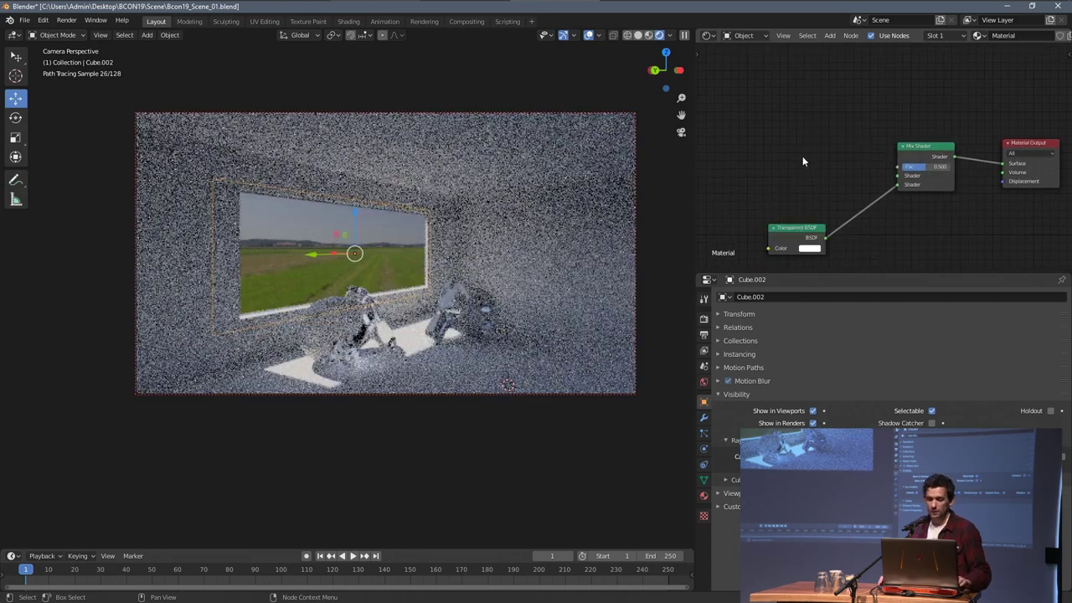
Step: Add a Glossy BSDF node and connect it to the first shader input of the Mix Shader
key(shift+a)
mouse_move(803, 156)
mouse_move(779, 180)
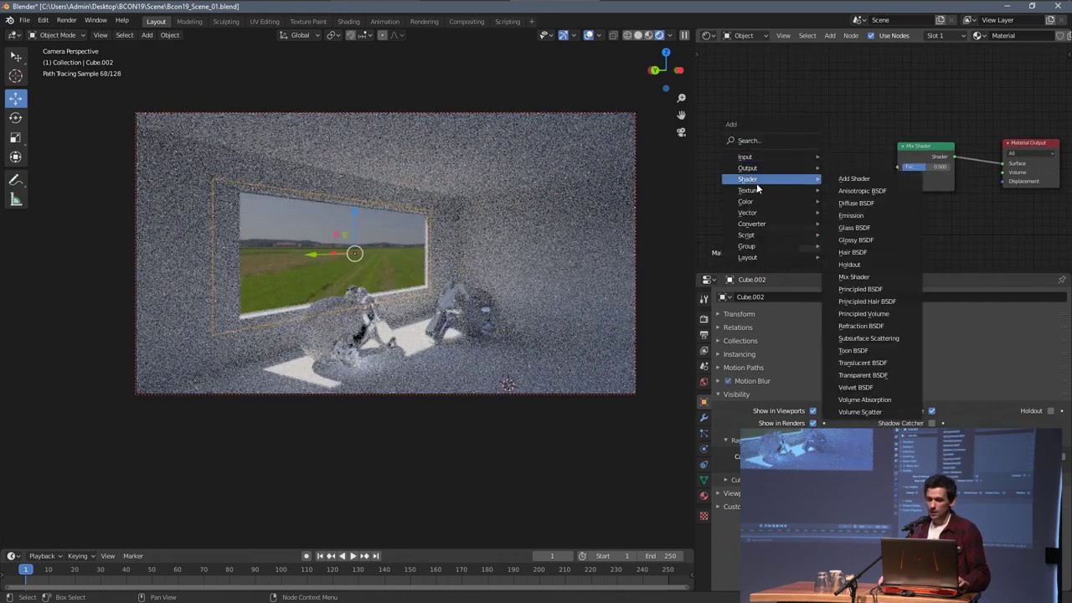
click(881, 239)
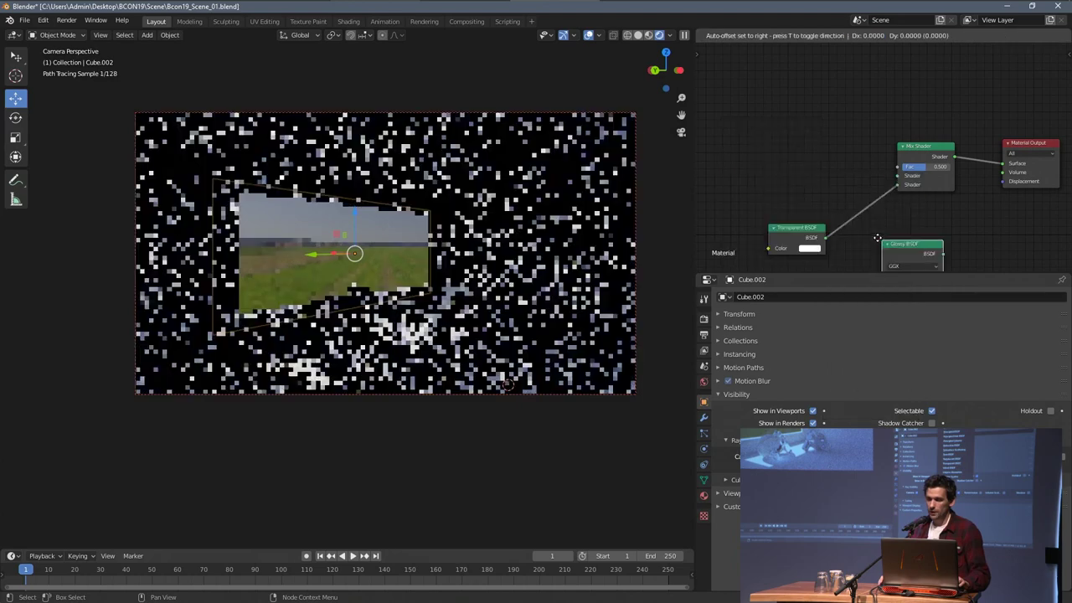
scroll(817, 156, up, 2)
drag(805, 149, 902, 182)
Step: Set the Glossy BSDF's roughness to 0.01
double_click(764, 199)
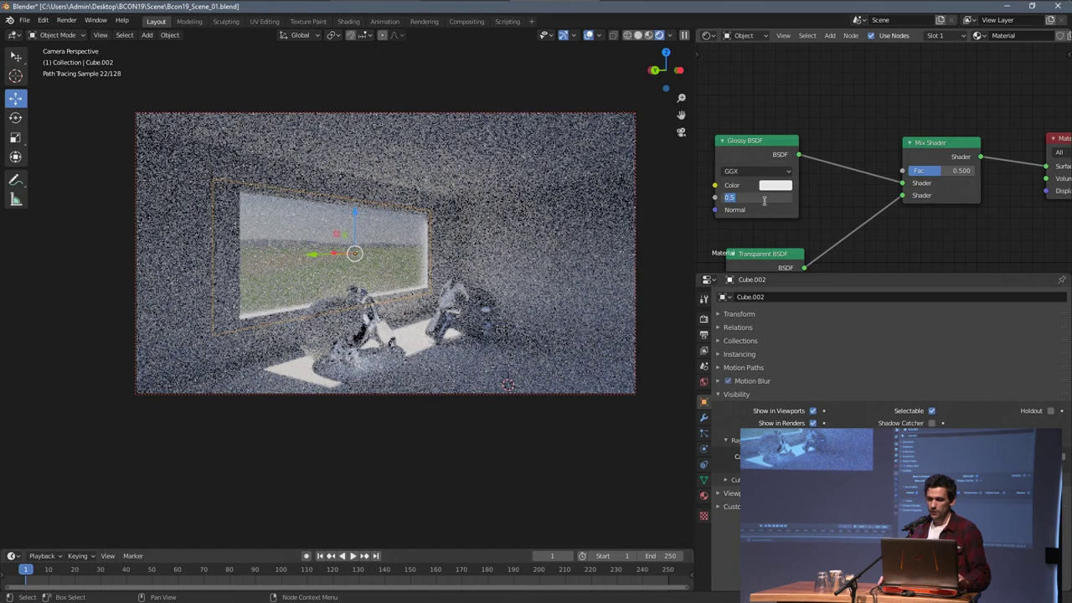
text(0)
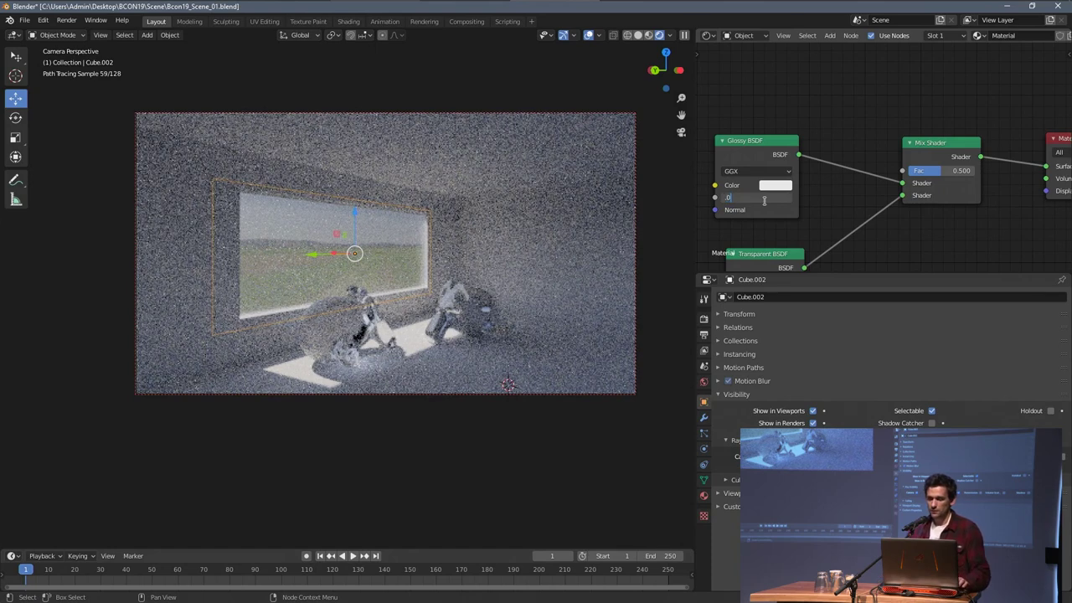
key(Return)
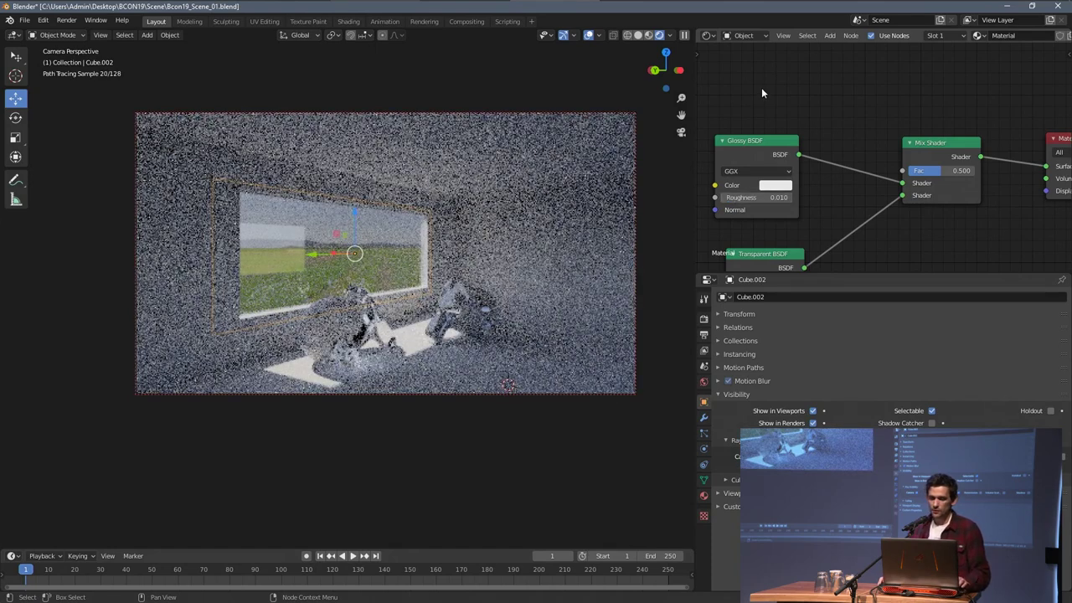
scroll(772, 88, down, 1)
scroll(773, 94, down, 2)
middle_drag(773, 100, 772, 164)
key(shift+a)
mouse_move(739, 105)
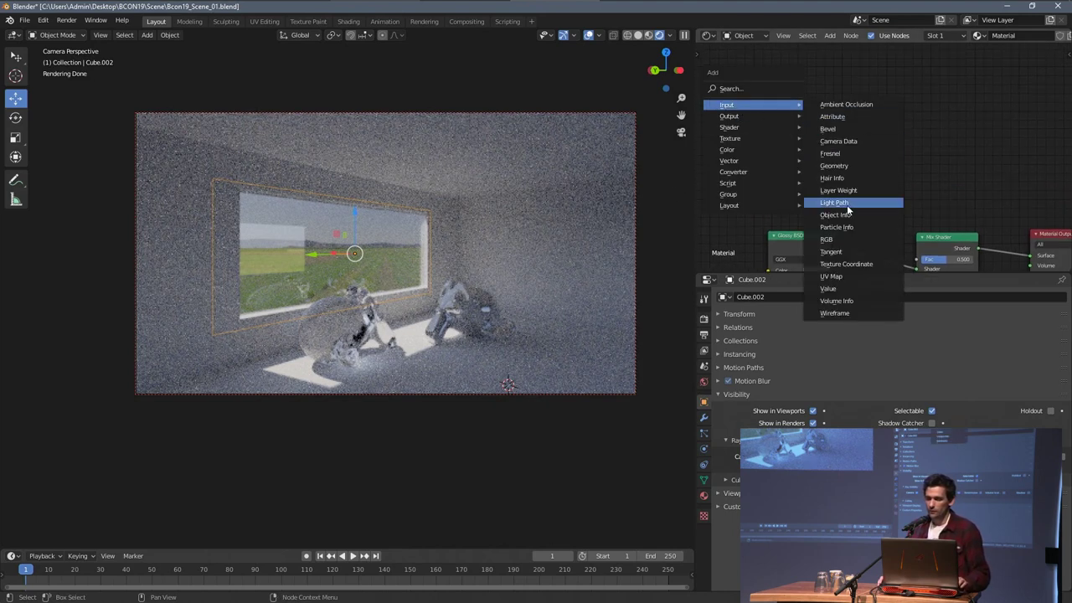
click(848, 206)
click(775, 102)
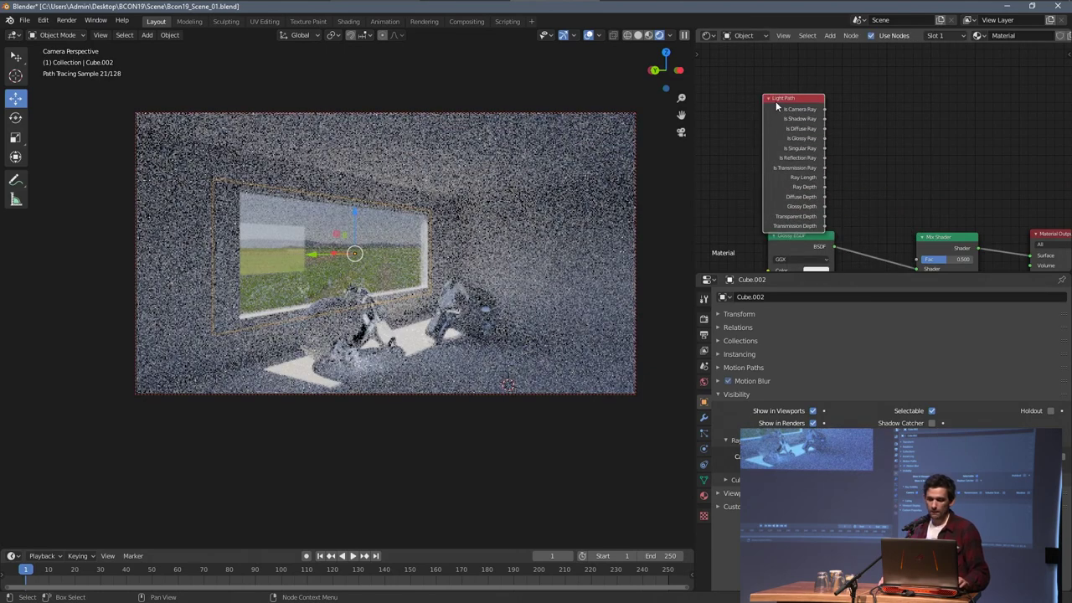
key(x)
Step: Add a Layer Weight node above the Glossy BSDF and connect its Facing output to the Mix Shader's Fac
key(shift+a)
mouse_move(774, 103)
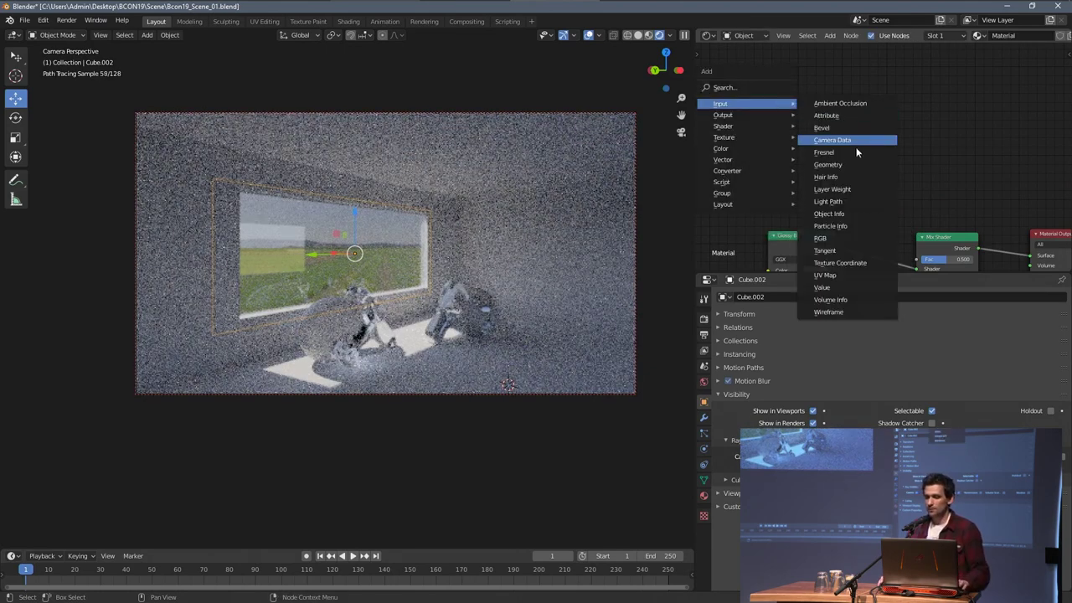
click(850, 190)
click(796, 125)
drag(813, 131, 917, 259)
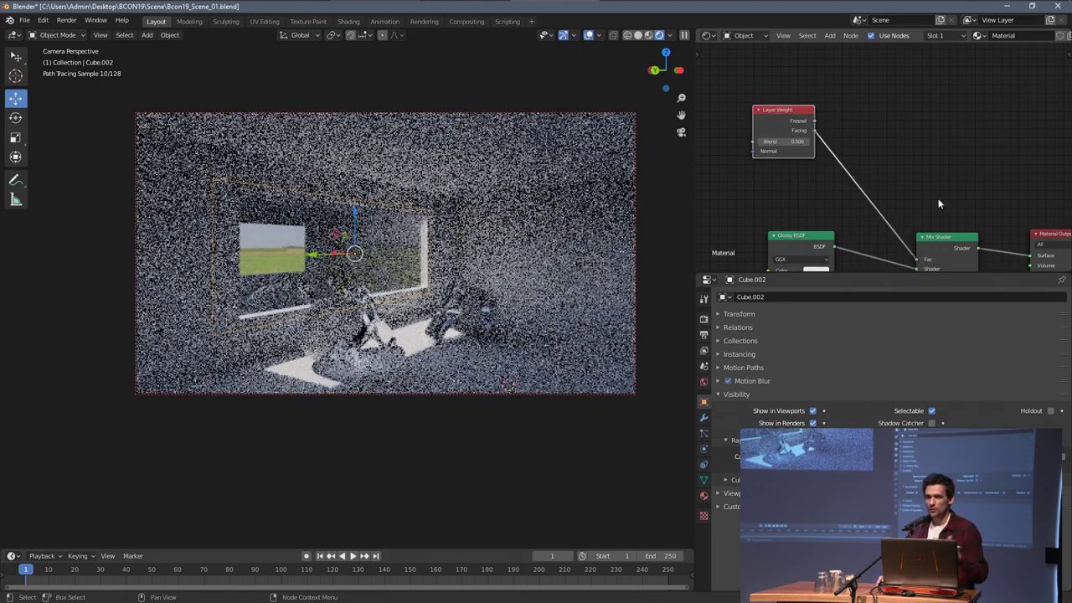
Step: Spread out the Material Output, Mix Shader, Glossy BSDF and Layer Weight nodes to make room between them
middle_drag(927, 191, 864, 157)
scroll(871, 161, down, 3)
drag(984, 186, 1027, 183)
drag(890, 204, 942, 197)
drag(770, 196, 780, 205)
drag(769, 98, 769, 75)
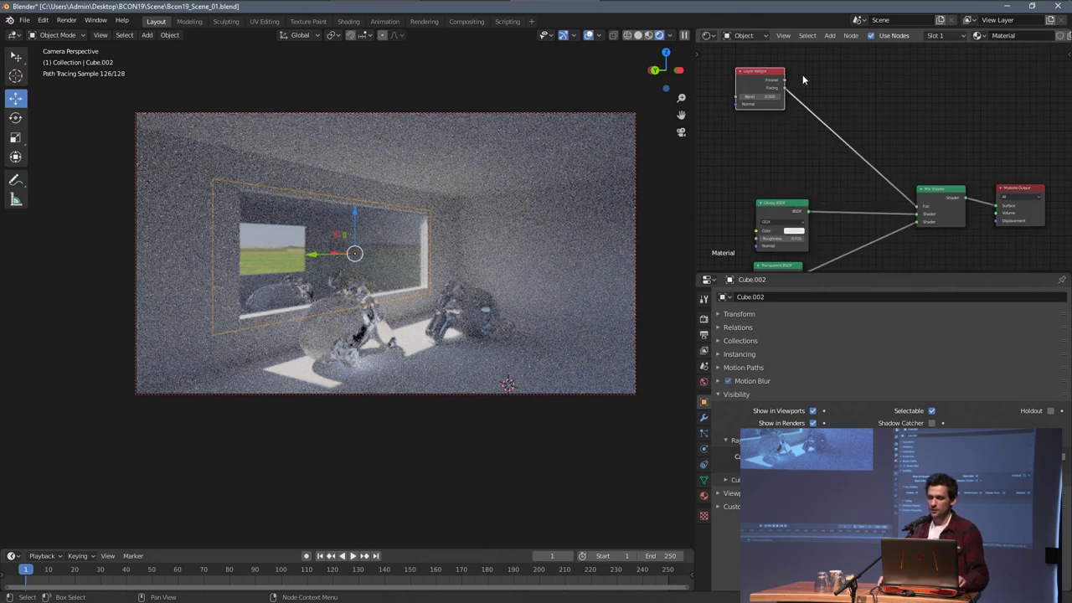
Step: Insert an RGB Curves node into the link between Layer Weight's Facing output and the Mix Shader's Fac
middle_drag(871, 68, 864, 104)
key(shift+a)
mouse_move(829, 148)
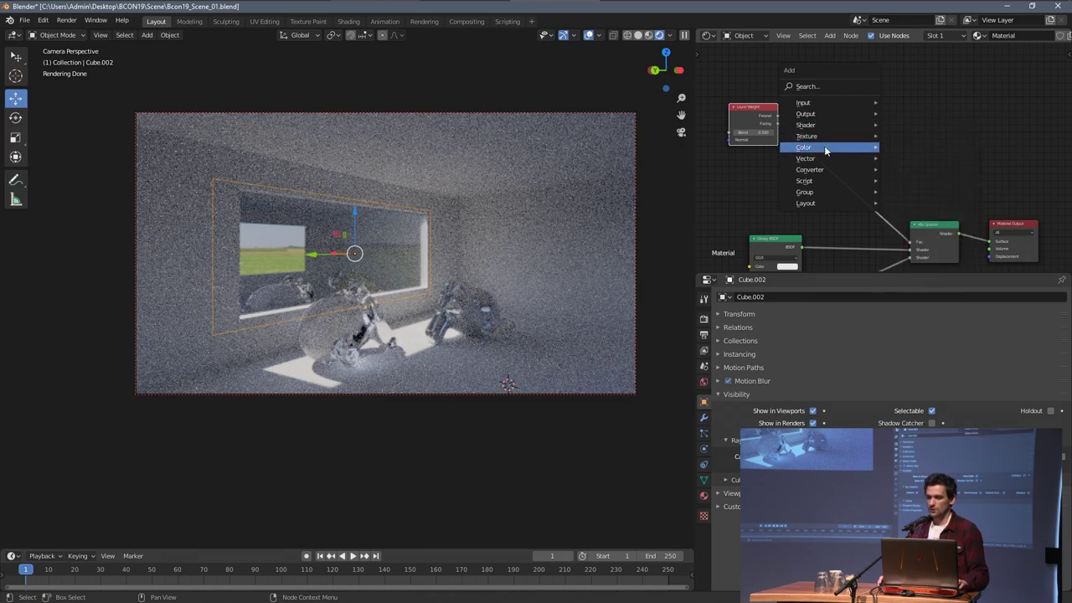
click(913, 220)
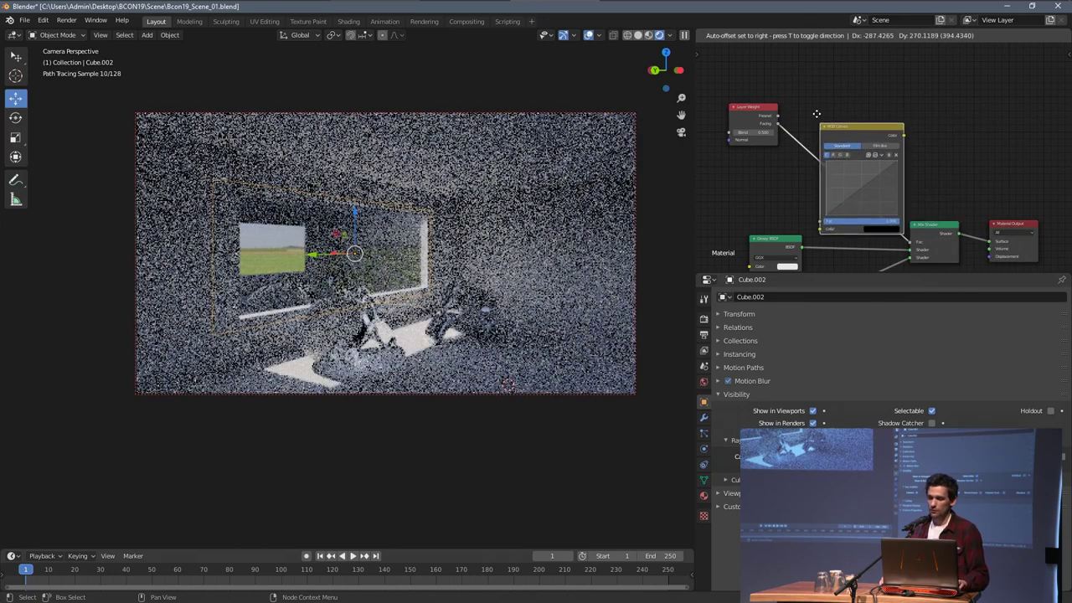
click(818, 129)
Step: Bend the RGB curve downward with two points, placing the lower one at X 0.27273, Y 0.08125
scroll(801, 211, up, 2)
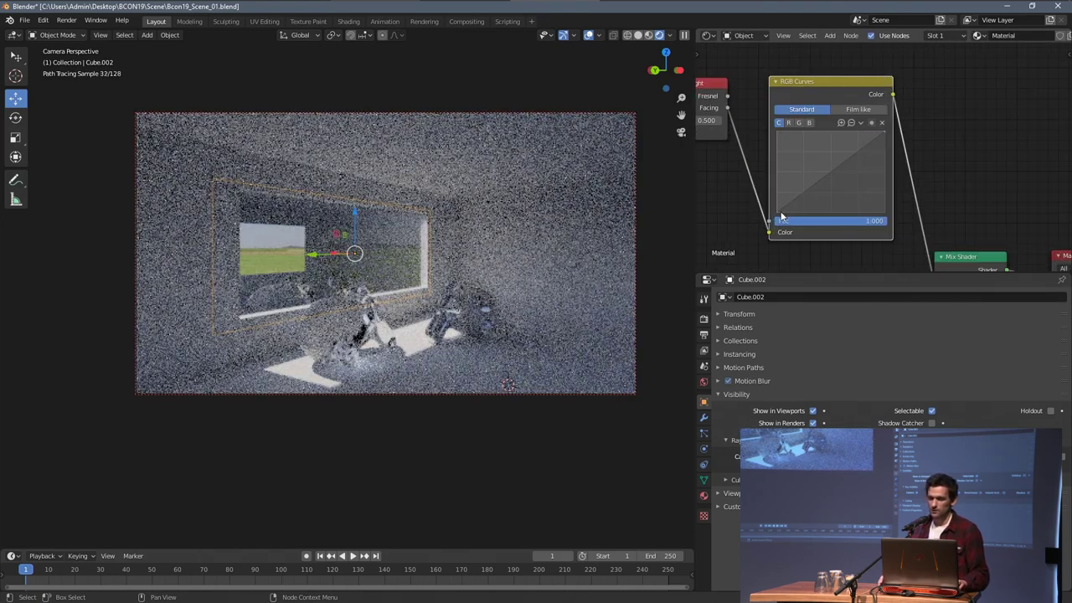
drag(805, 192, 841, 201)
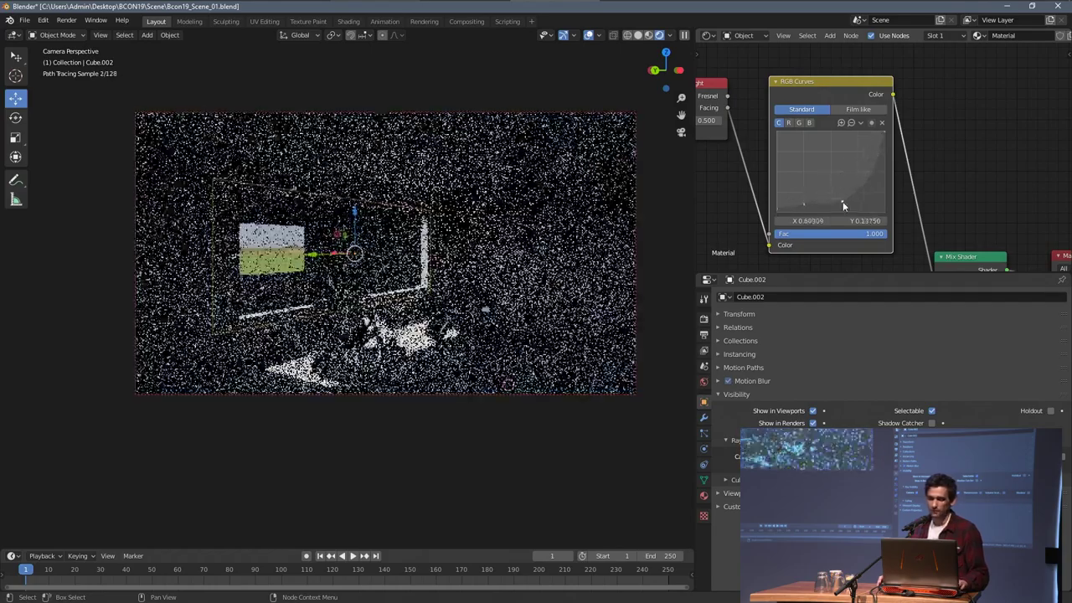
drag(803, 204, 807, 205)
Step: Examine the window pane's reflections from other angles inside the room and return to the camera view
middle_drag(572, 237, 389, 260)
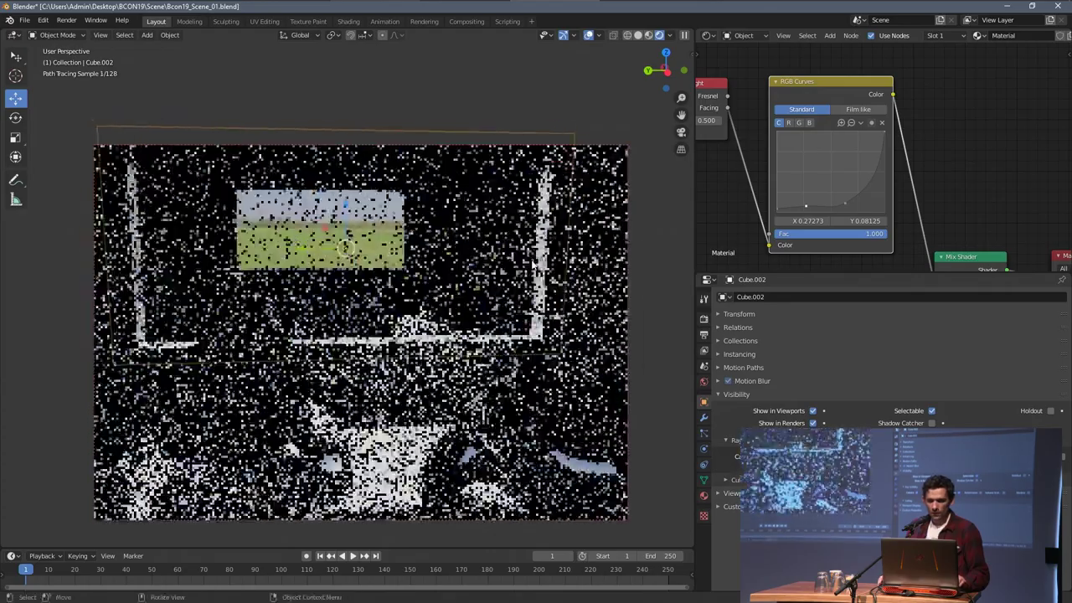
scroll(881, 204, down, 2)
middle_drag(881, 203, 895, 151)
middle_drag(754, 209, 781, 204)
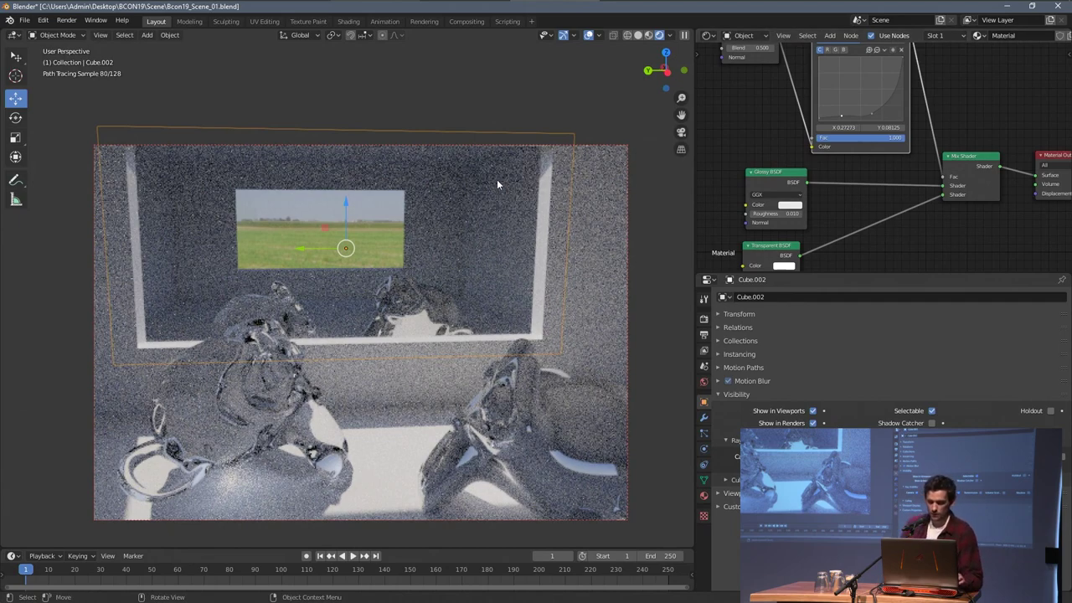
key(KP_0)
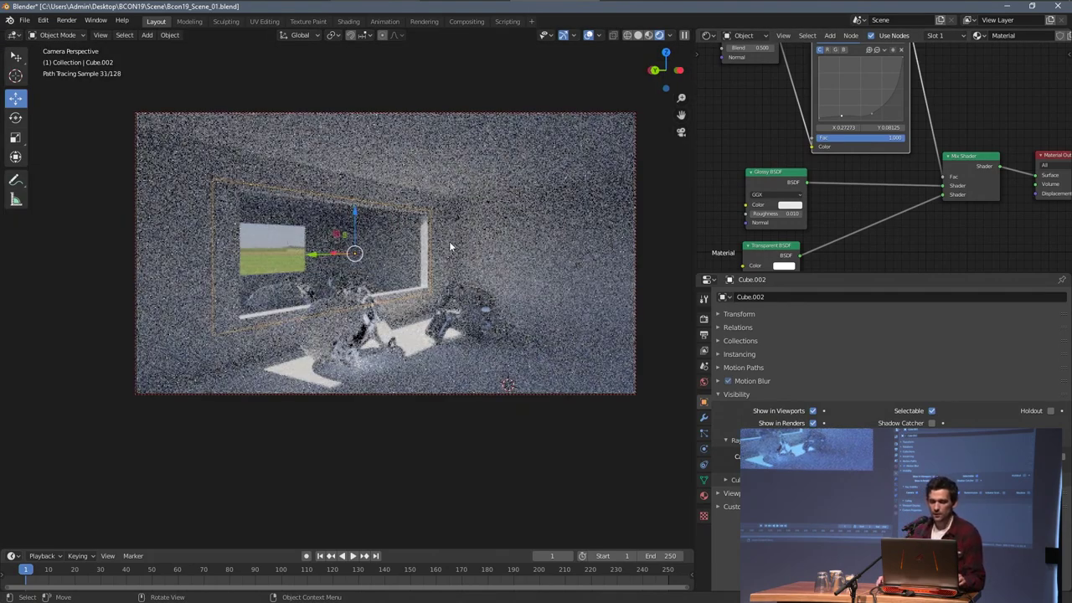
key(KP_0)
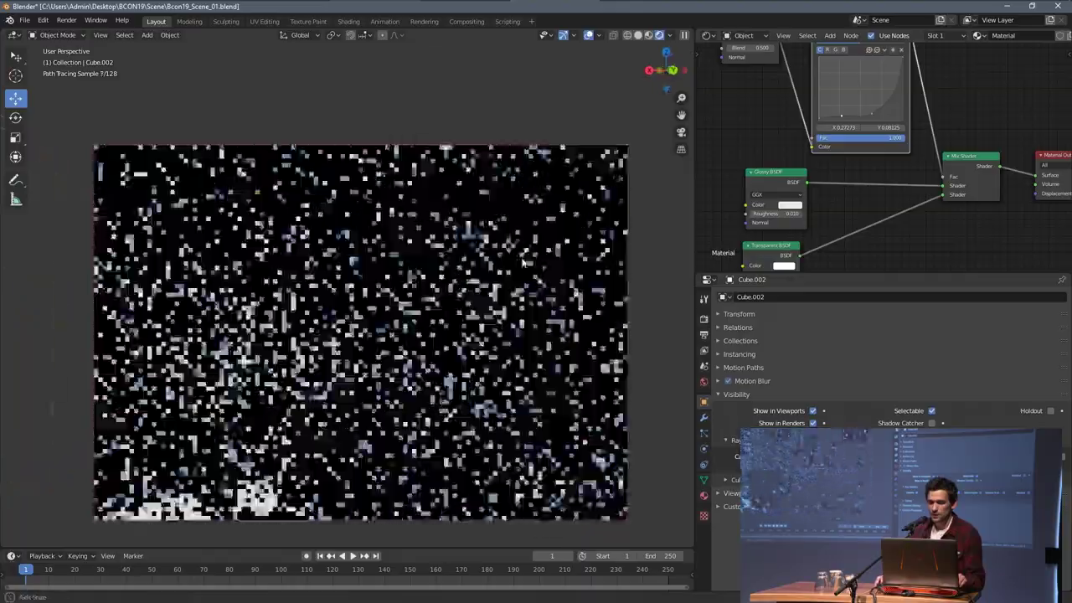
middle_drag(566, 265, 411, 262)
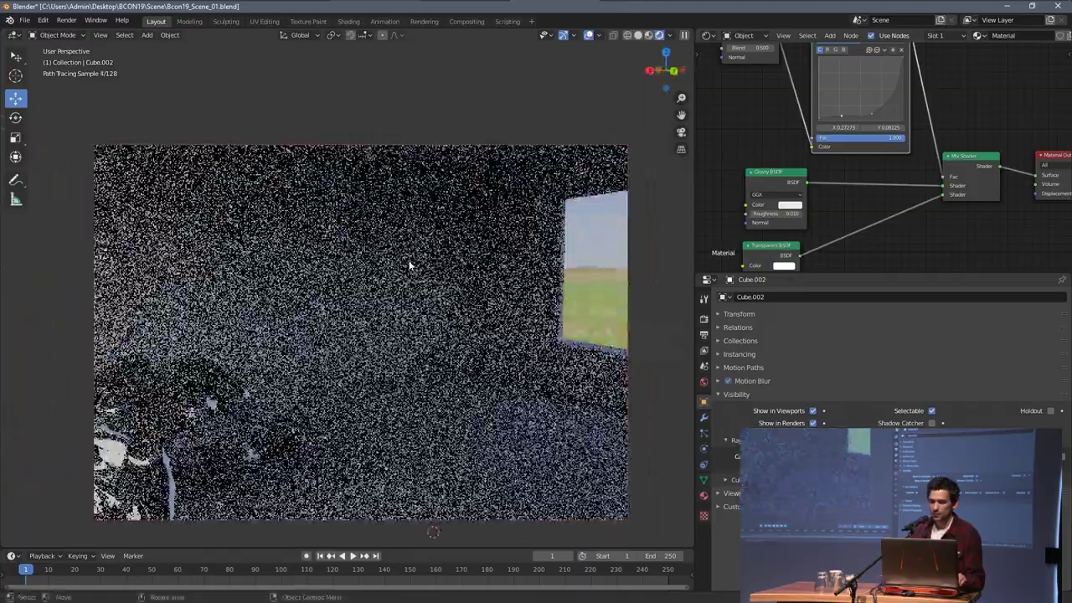
key(KP_0)
Step: Remove the lower point from the RGB curve and place the remaining point at X 0.81364, Y 0.325
scroll(837, 176, up, 5)
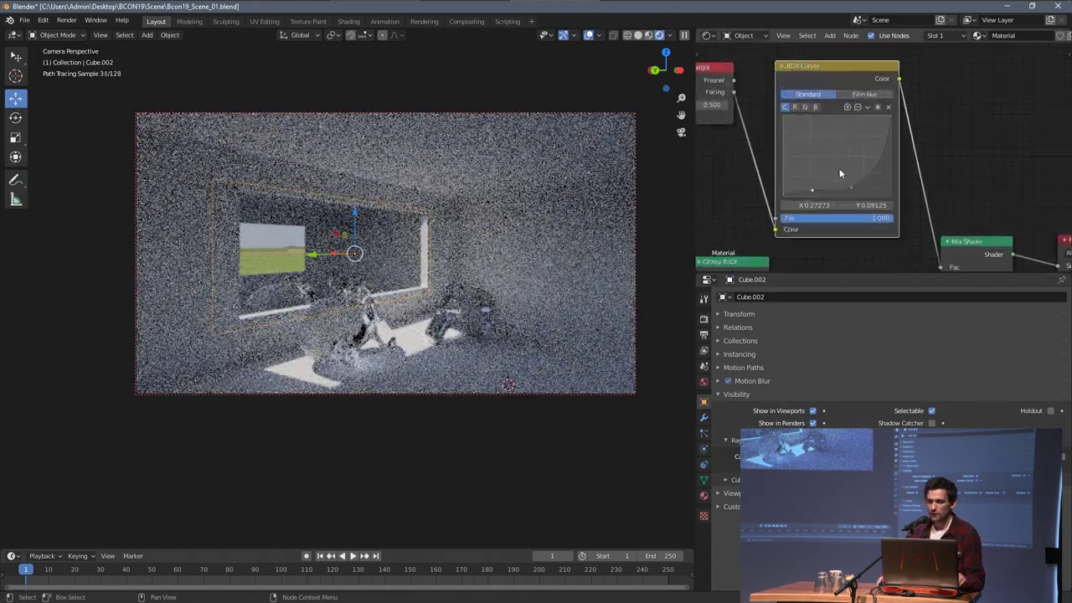
drag(747, 206, 747, 213)
click(786, 202)
click(889, 90)
drag(842, 197, 874, 195)
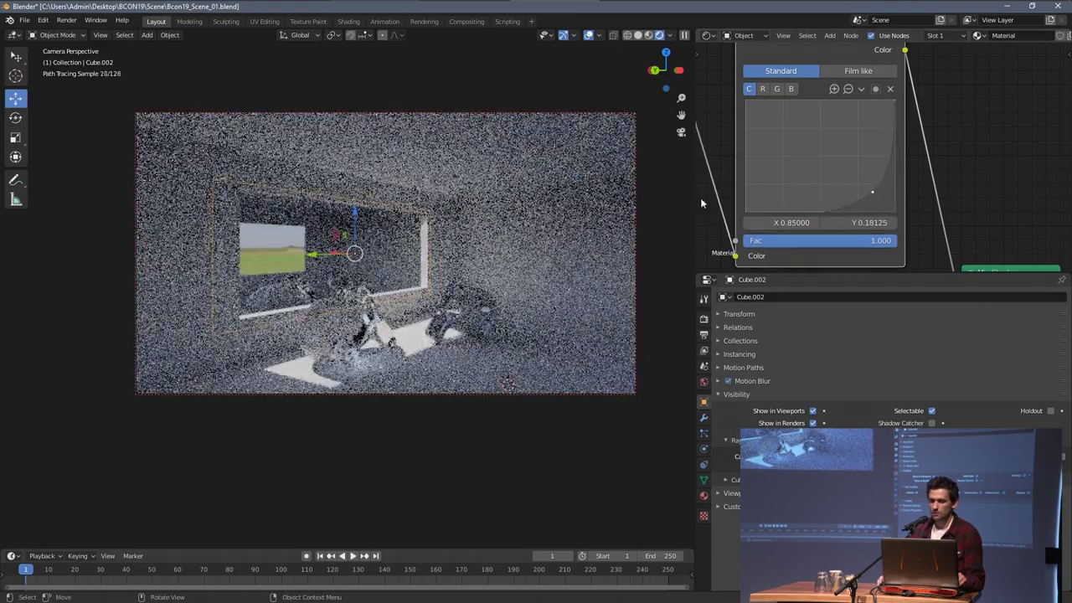
drag(865, 197, 860, 180)
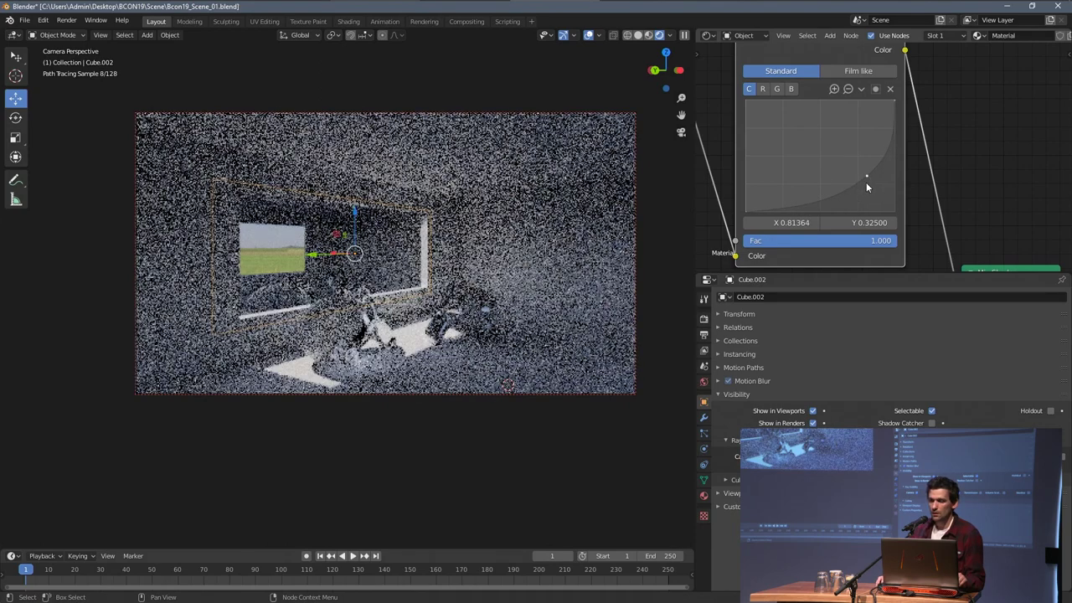
Step: Swap the Glossy and Transparent links on the Mix Shader and move the curve point to X 0.65, Y 0.54375
scroll(854, 189, down, 5)
drag(912, 179, 911, 186)
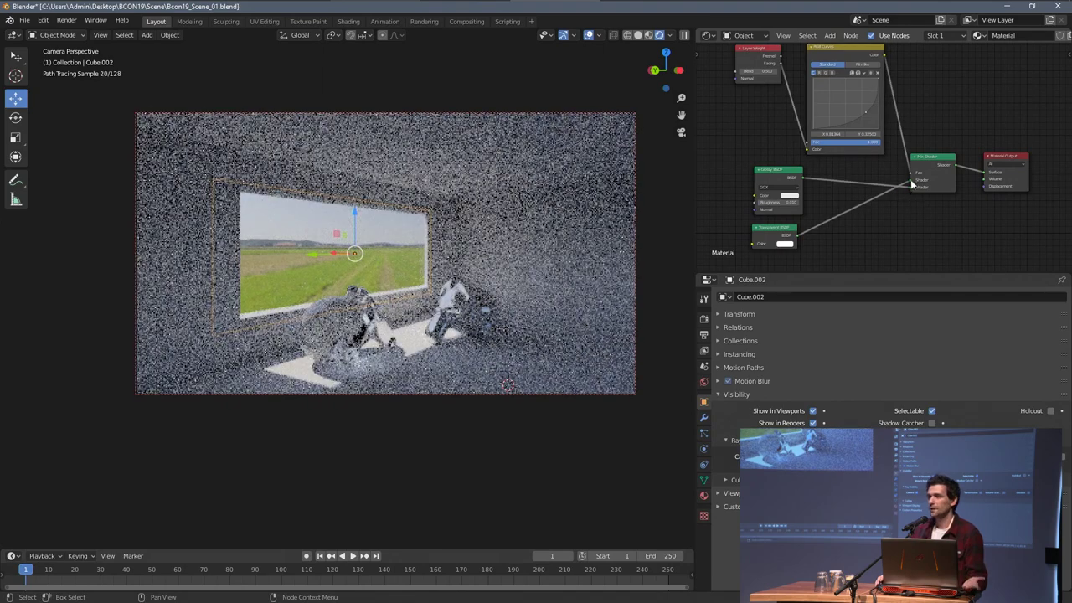
scroll(843, 97, up, 5)
drag(834, 152, 814, 128)
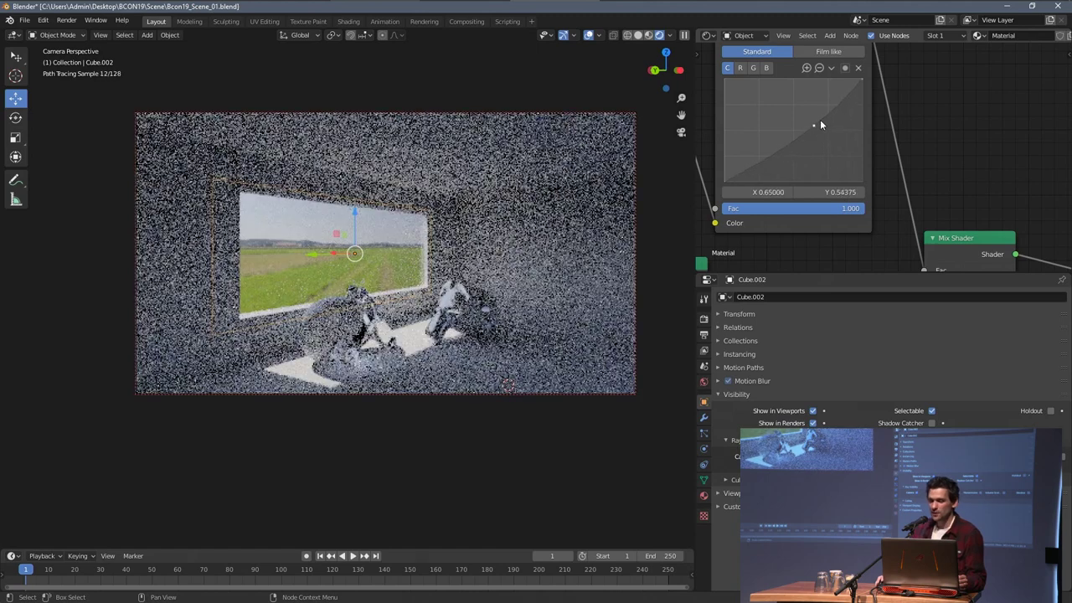
Step: Limit the render region to the far end of the window and raise the curve point to X 0.43182, Y 0.70625
key(ctrl+b)
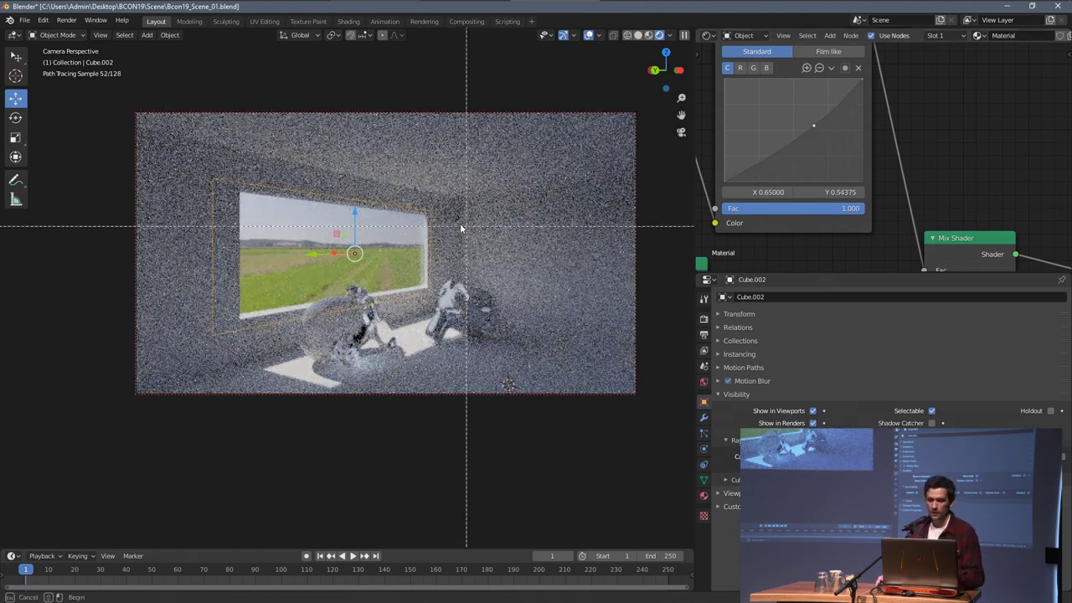
drag(402, 238, 455, 320)
scroll(446, 273, up, 3)
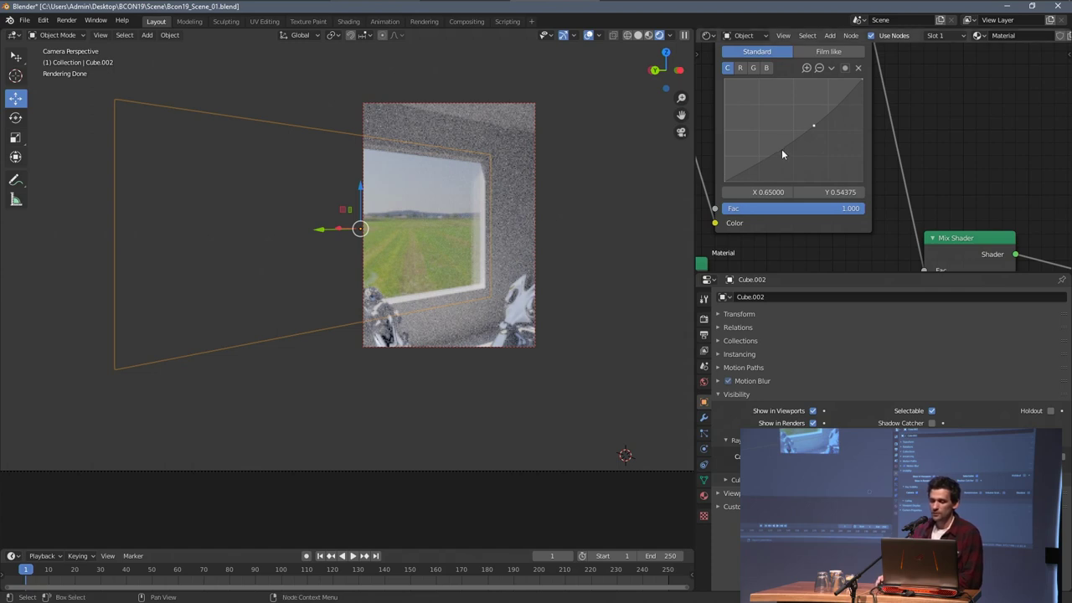
drag(813, 124, 783, 108)
Step: Redraw the render region around the whole window and move the curve point to X 0.61364, Y 0.50625
scroll(558, 213, down, 2)
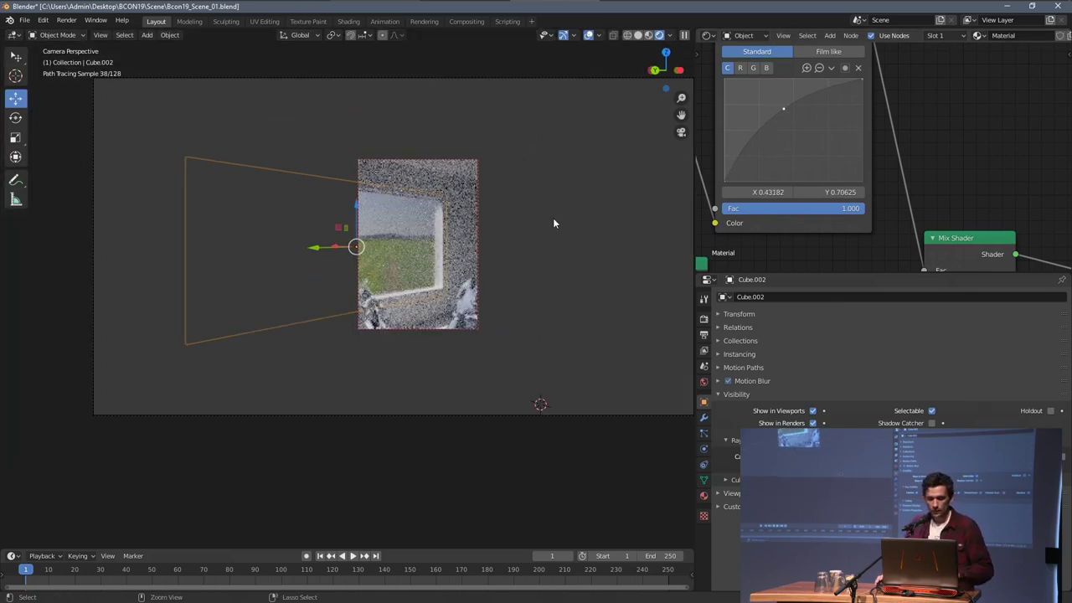
key(ctrl+b)
drag(149, 129, 476, 346)
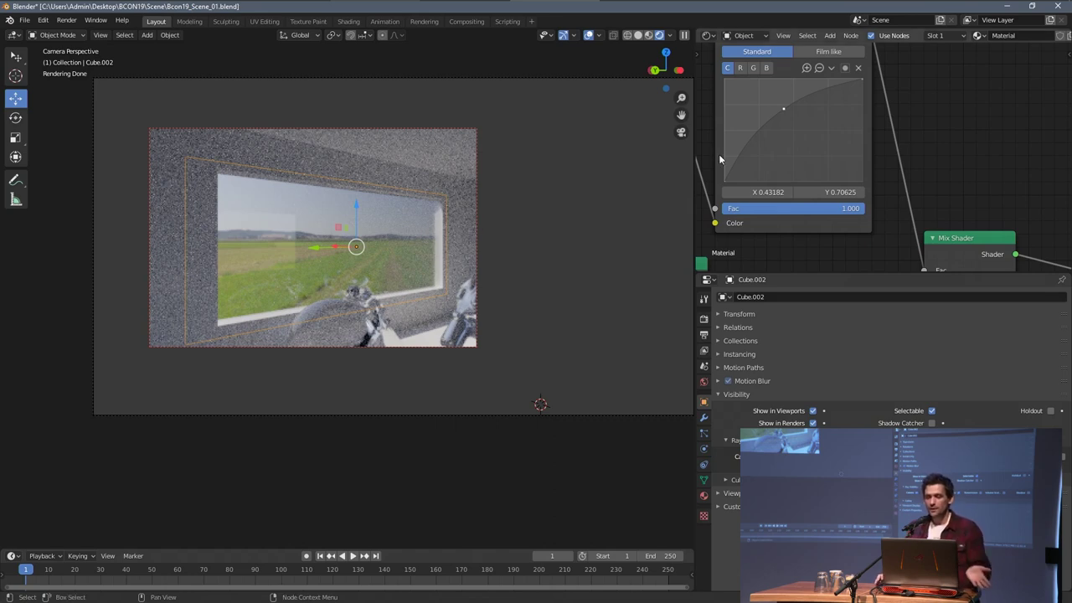
drag(783, 108, 808, 129)
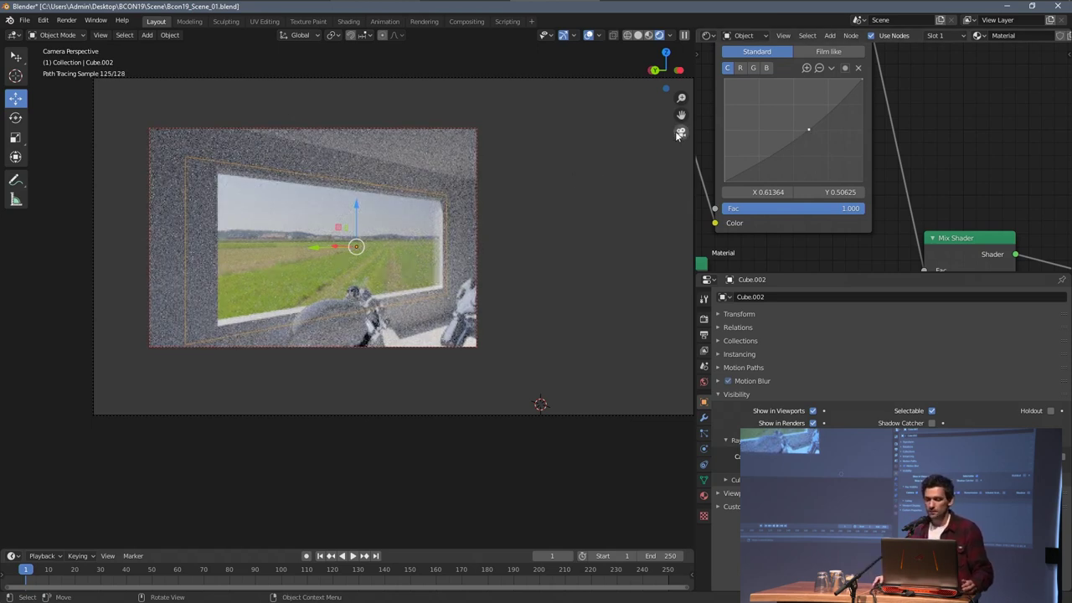
Step: Move the RGB curve point to X 0.51818, Y 0.50625 for a nearly linear falloff
drag(821, 131, 815, 130)
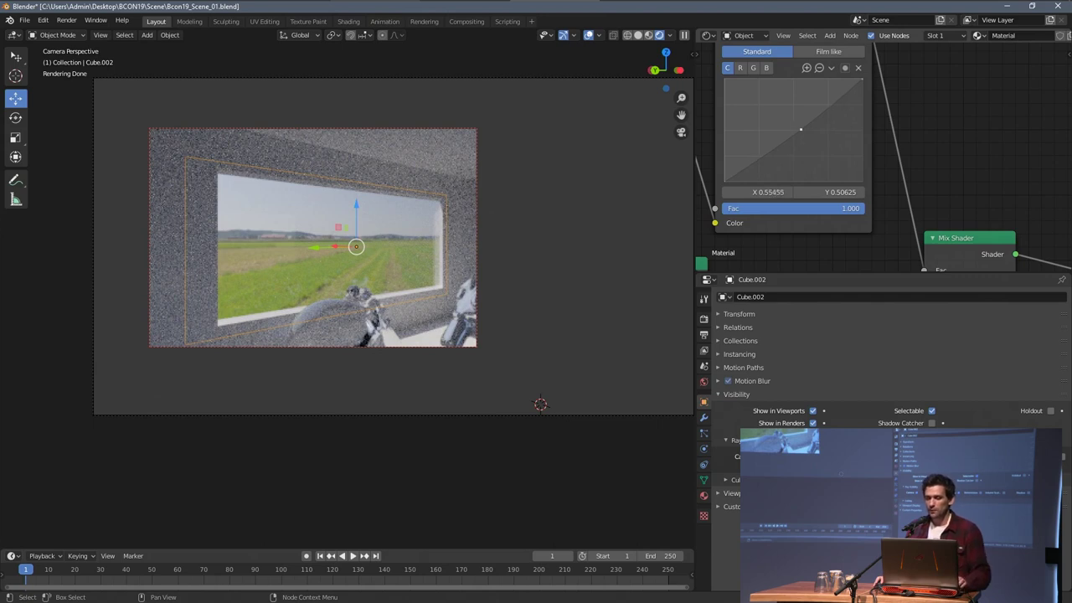
click(794, 131)
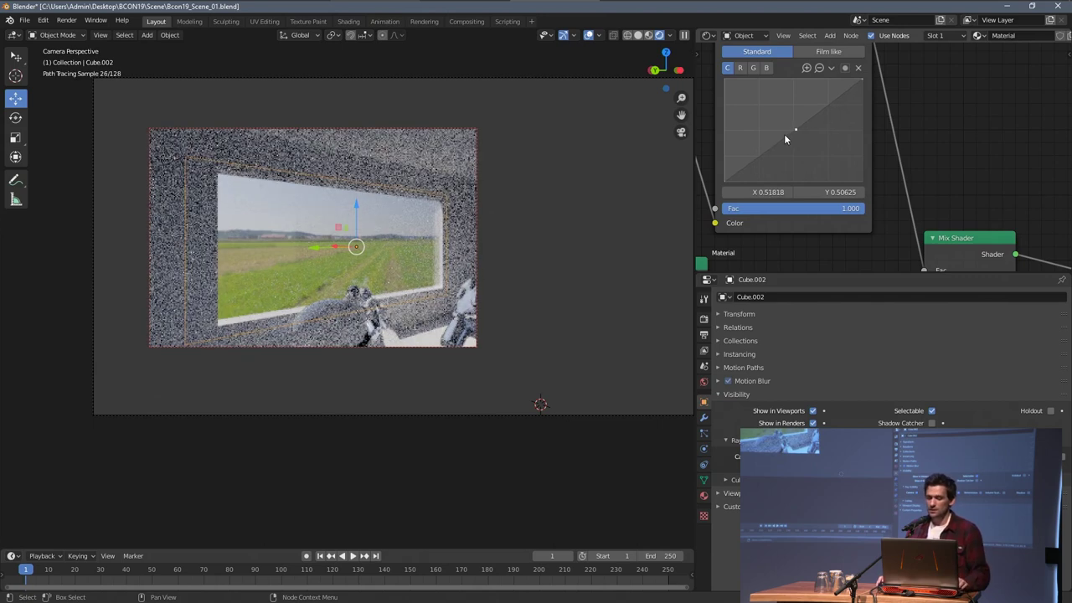
key(Home)
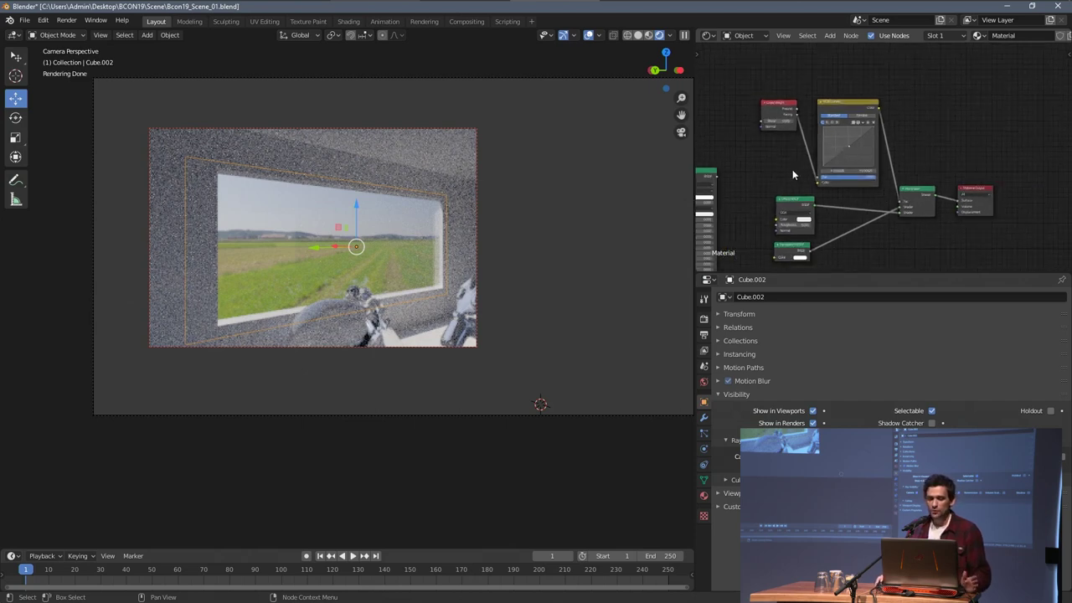
Step: Raise the RGB curve point to X 0.31364, Y 0.71875 and toggle a ray visibility option of the window object
scroll(838, 158, up, 3)
drag(821, 136, 804, 123)
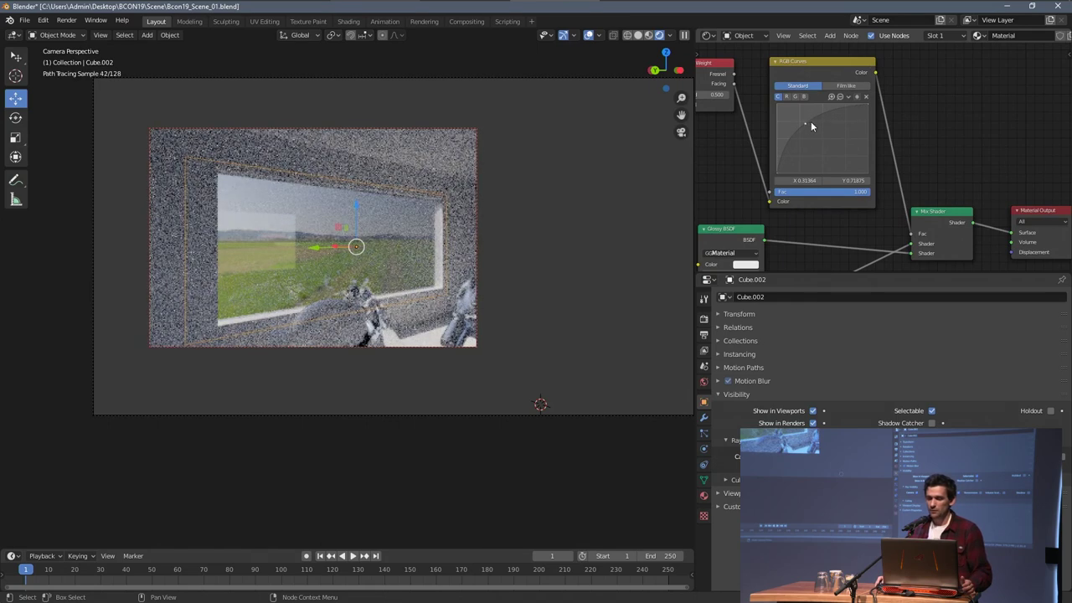
click(1050, 456)
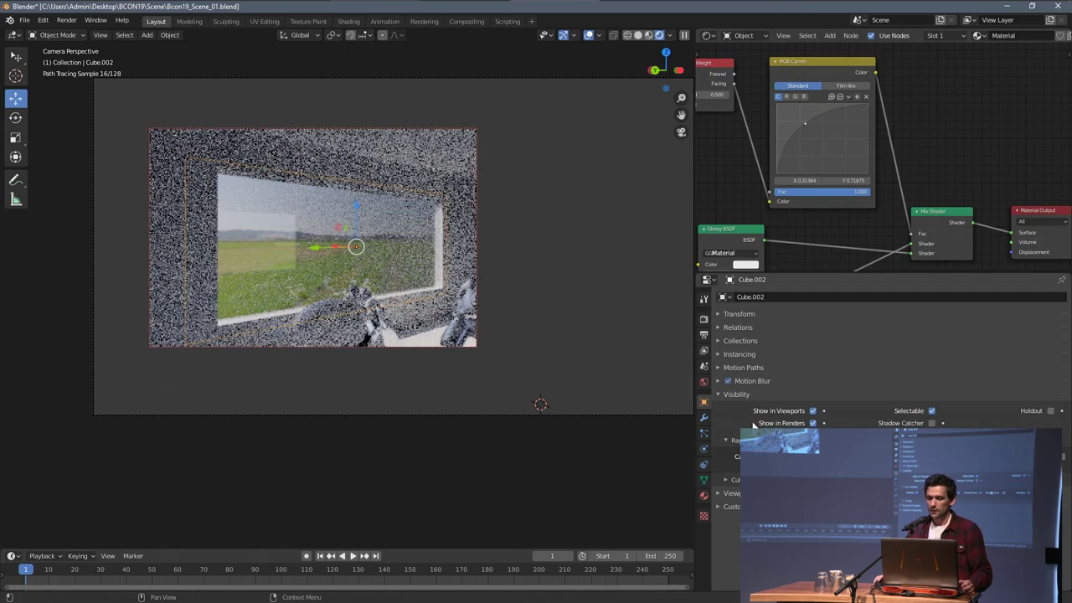
Step: Redraw the render region to cover most of the camera view, leaving out its far right strip, and deselect the window object
scroll(388, 291, down, 3)
key(ctrl+b)
drag(156, 115, 544, 405)
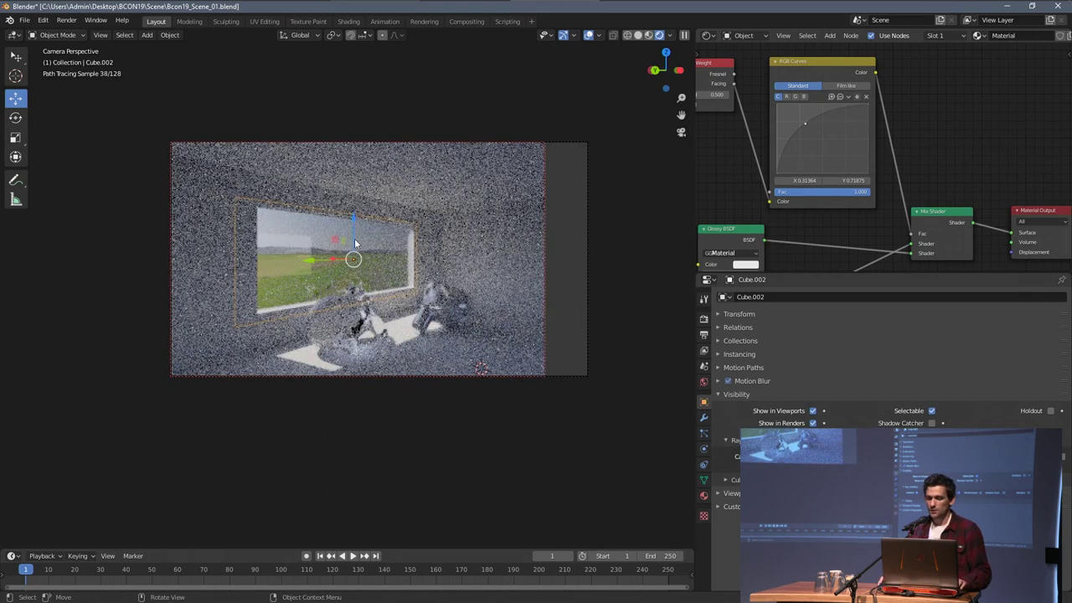
key(alt+a)
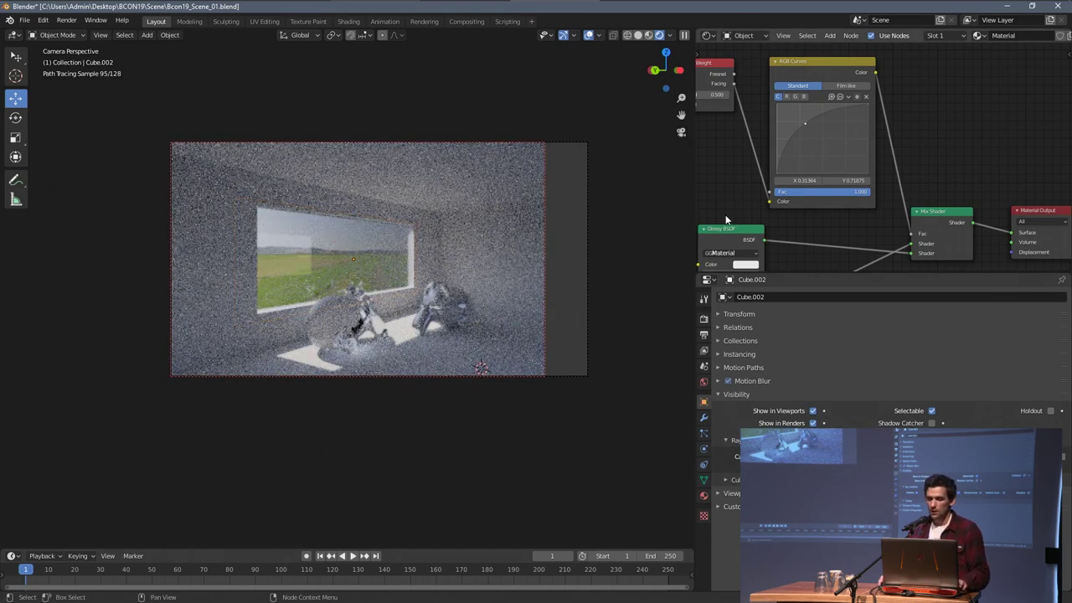
Step: Move the RGB curve point to X 0.49545, Y 0.55, and raise it to Y 0.64375
drag(804, 124, 822, 134)
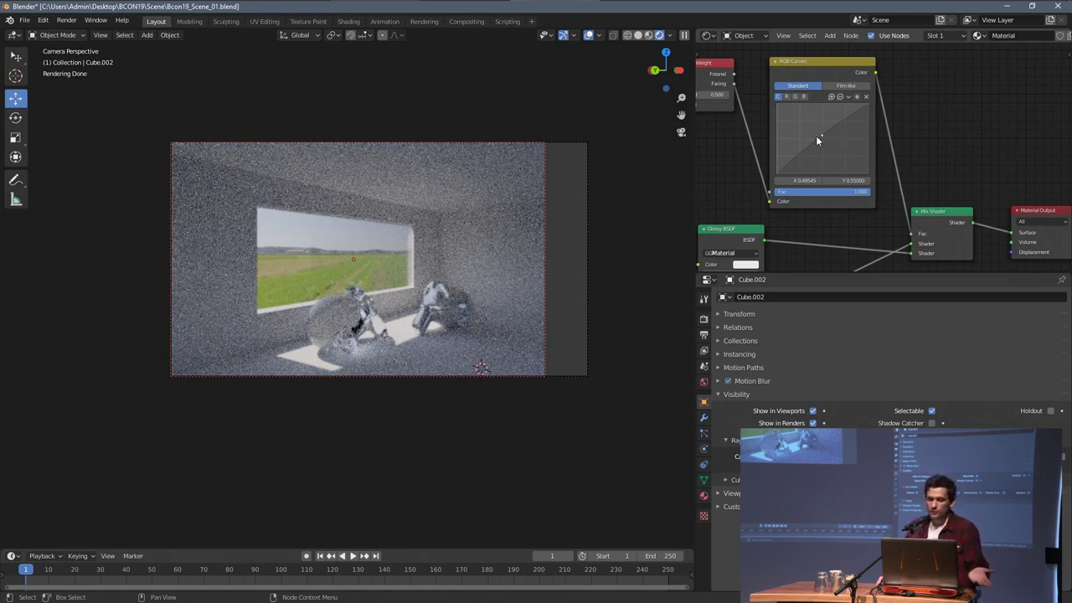
drag(820, 135, 821, 128)
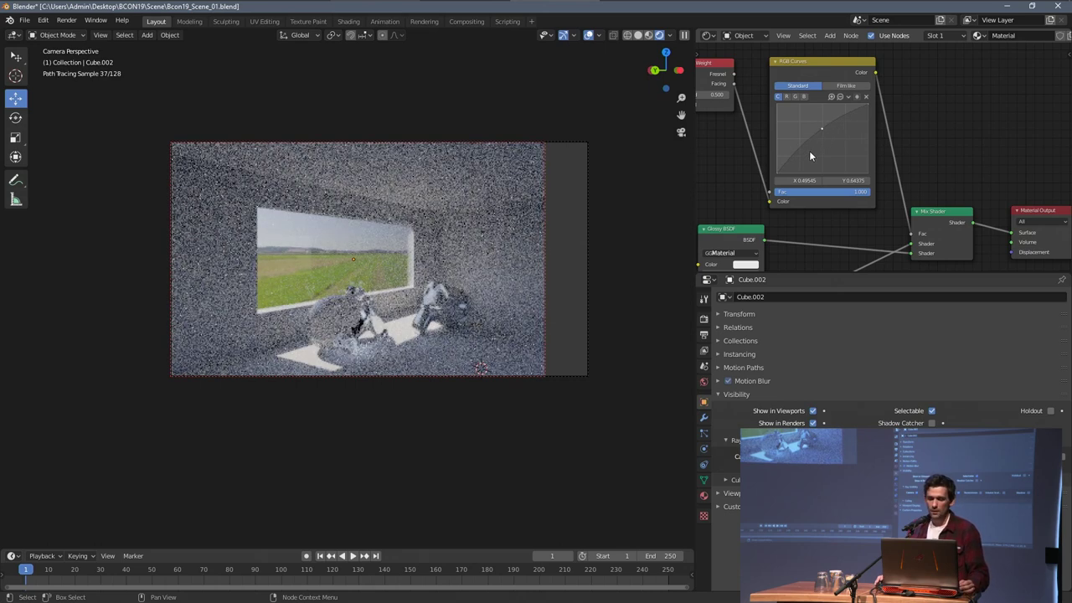
Step: Pull the RGB curve point below the diagonal and delete the unconnected Principled BSDF node from the glass material
scroll(747, 172, down, 4)
scroll(754, 180, down, 1)
middle_drag(767, 167, 793, 128)
mouse_move(765, 130)
mouse_down()
mouse_move(743, 112)
mouse_move(764, 115)
mouse_up()
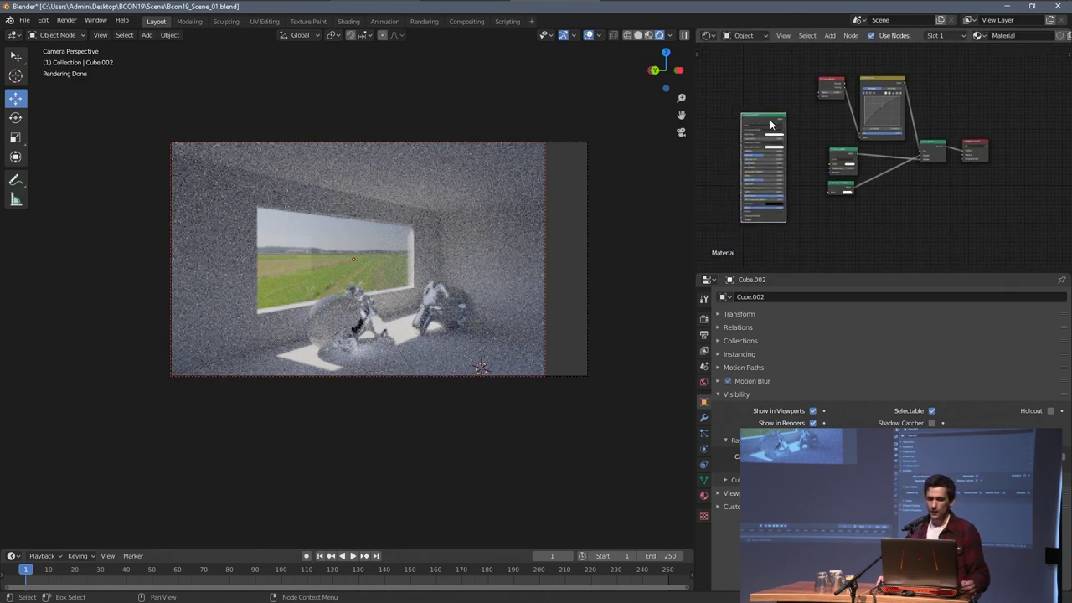
scroll(774, 137, up, 1)
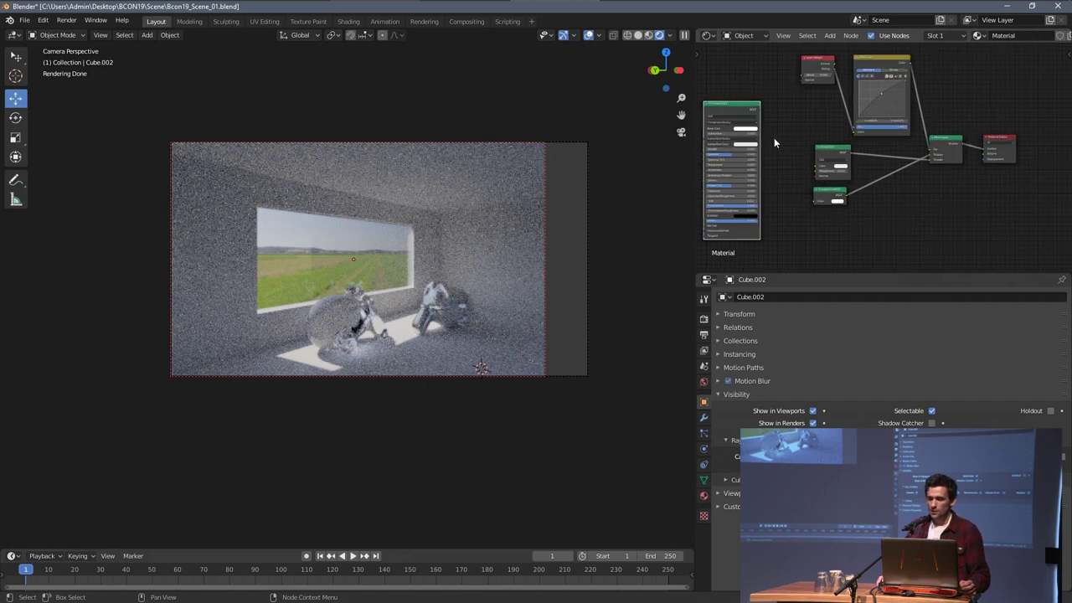
scroll(879, 95, up, 4)
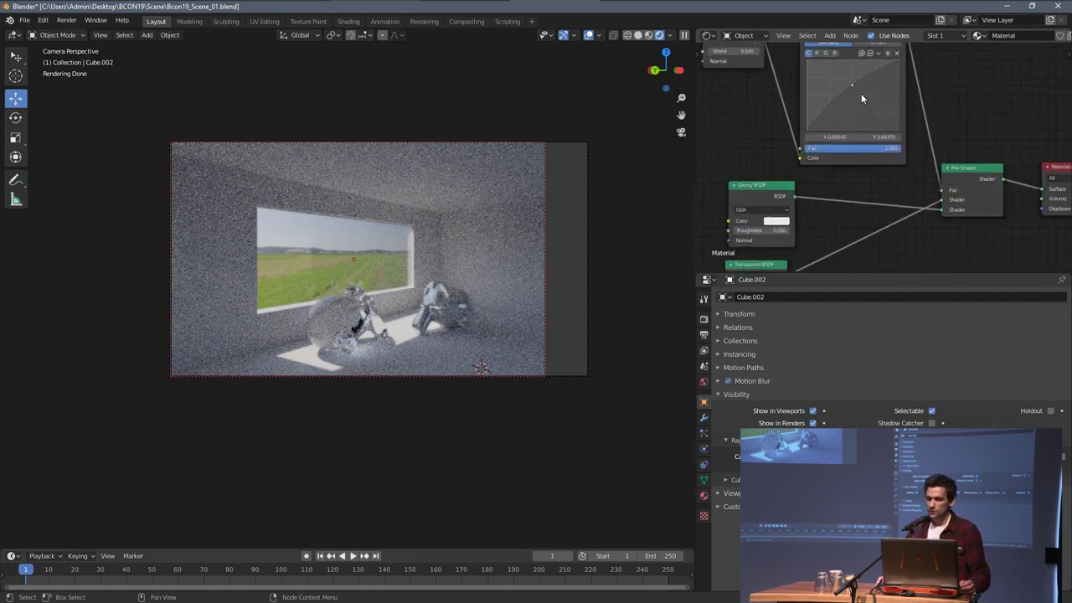
drag(860, 97, 866, 103)
scroll(770, 144, down, 9)
middle_drag(759, 142, 809, 137)
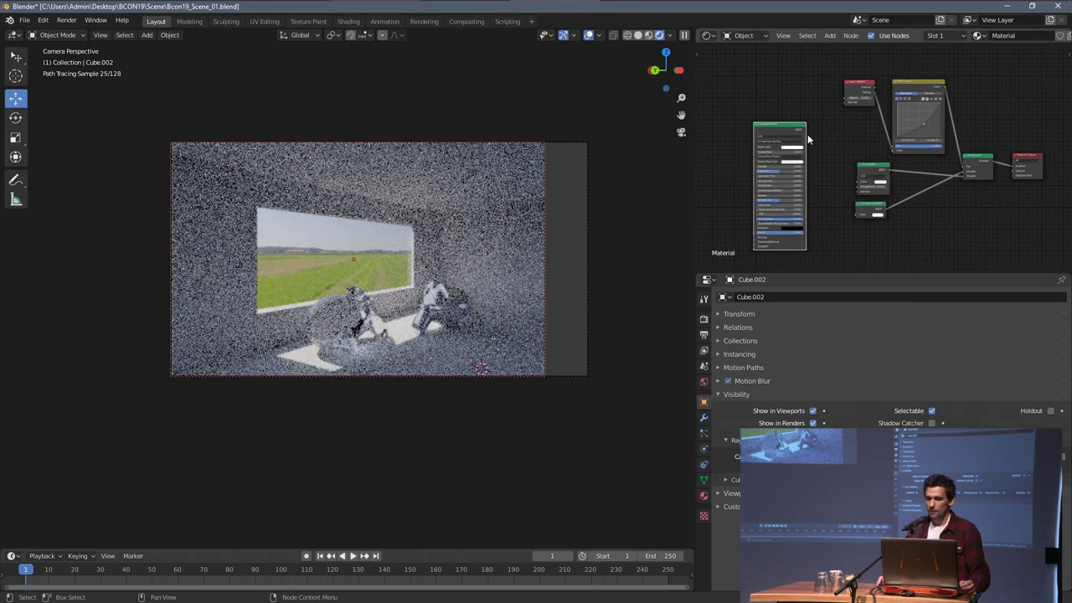
key(x)
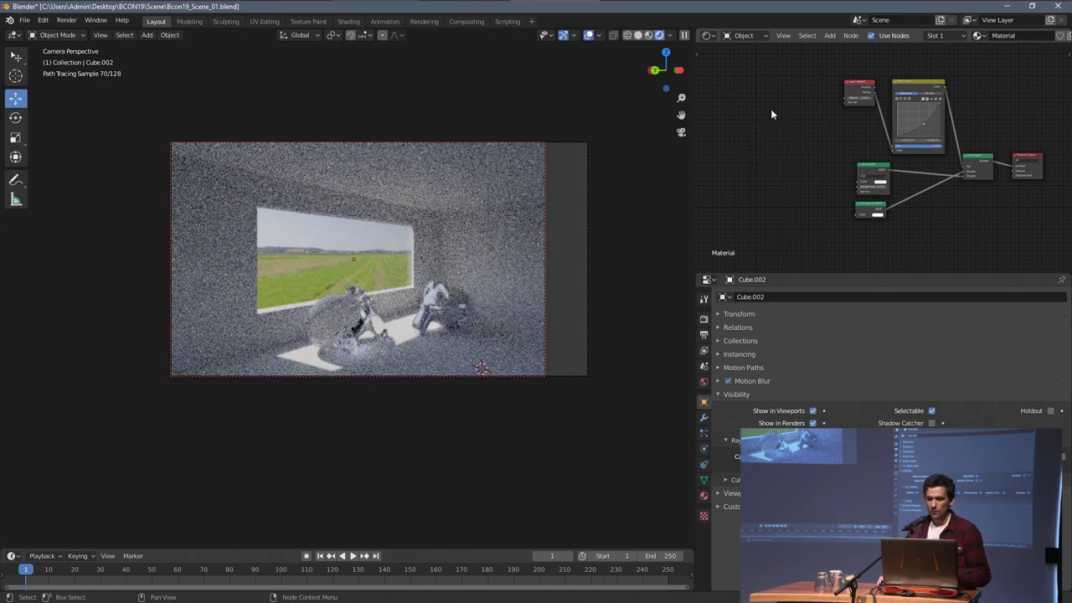
Step: Switch the shader editor from the object material to the World node tree and bring its nodes into view
click(750, 37)
click(753, 62)
middle_drag(770, 97, 966, 85)
scroll(809, 110, down, 1)
middle_drag(809, 110, 891, 129)
scroll(891, 129, down, 2)
middle_drag(809, 134, 848, 123)
scroll(828, 131, up, 2)
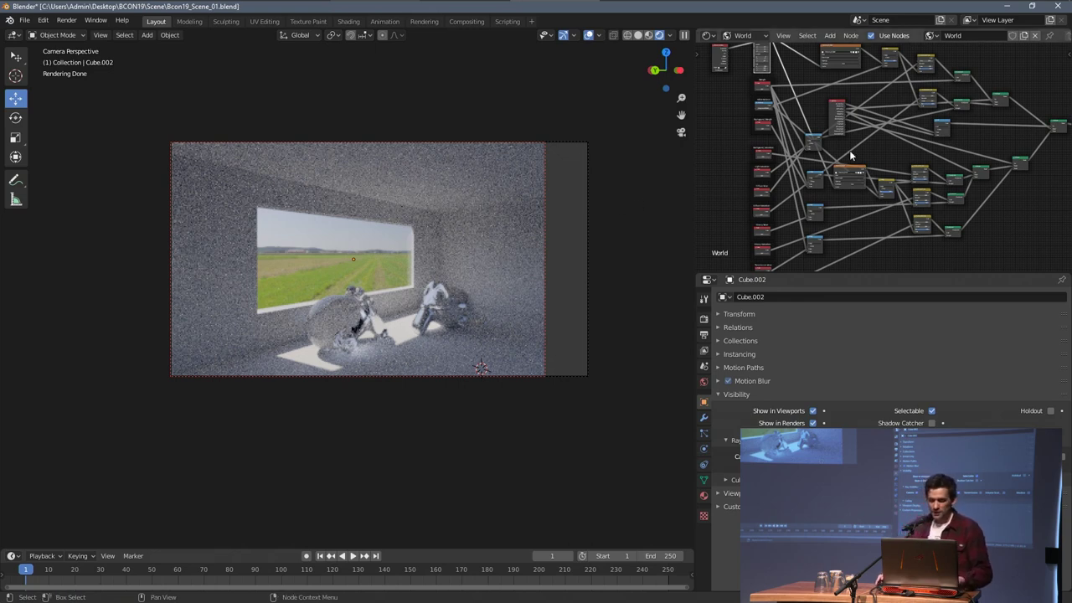
Step: Examine the complete World node setup in a maximized shader editor, and restore the original layout
key(ctrl+space)
key(Home)
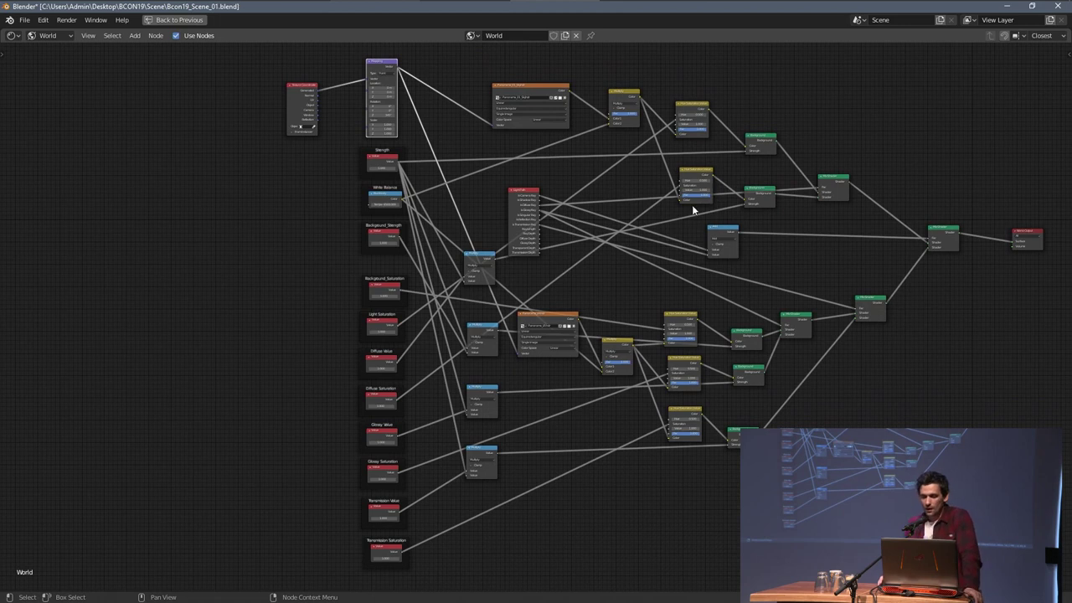
scroll(617, 229, down, 1)
scroll(617, 230, up, 1)
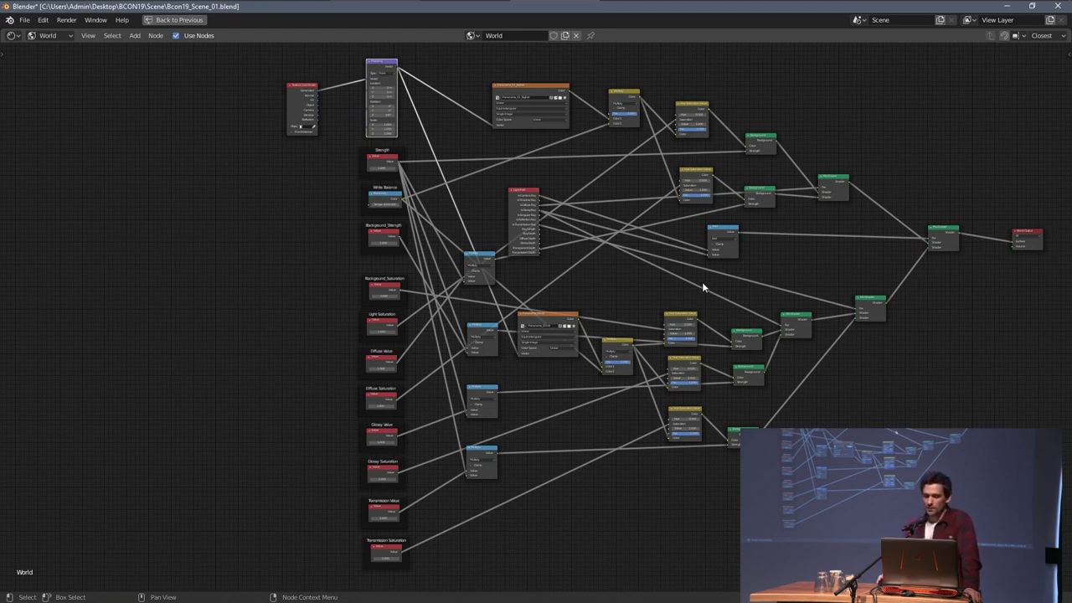
key(ctrl+space)
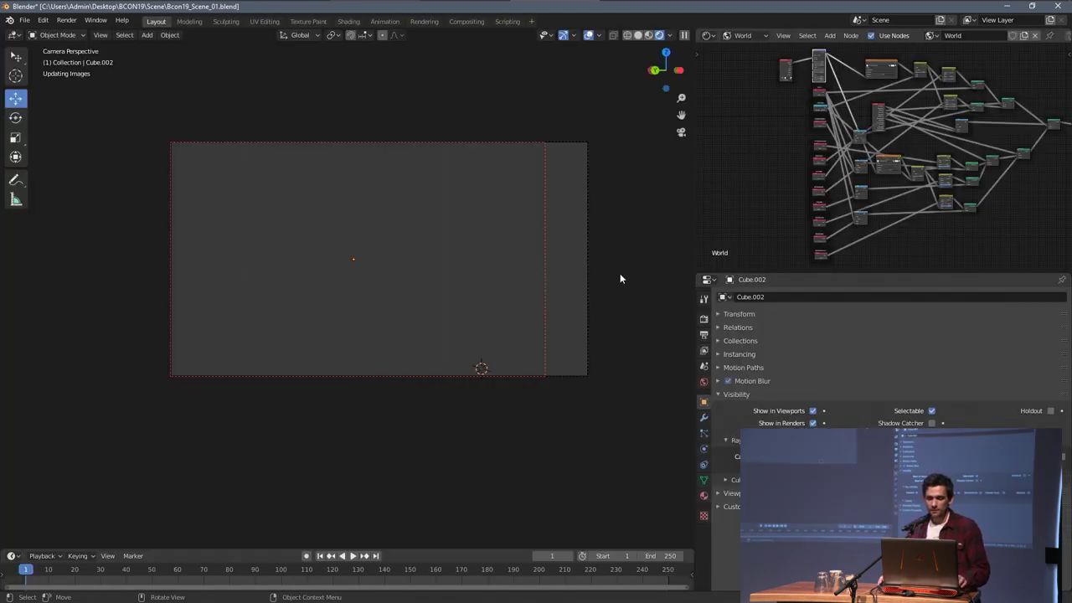
Step: Set the viewport to solid shading and open 01_default.jpg from the BCON19 Scene folder in Photos
key(z)
click(539, 267)
key(alt+Tab)
key(alt+Tab)
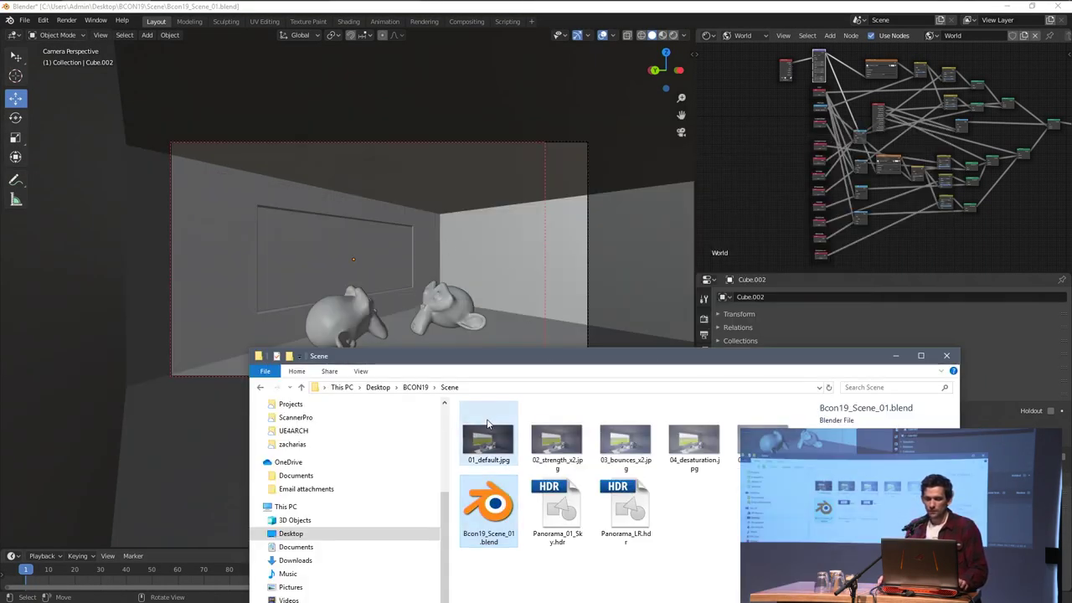
double_click(488, 425)
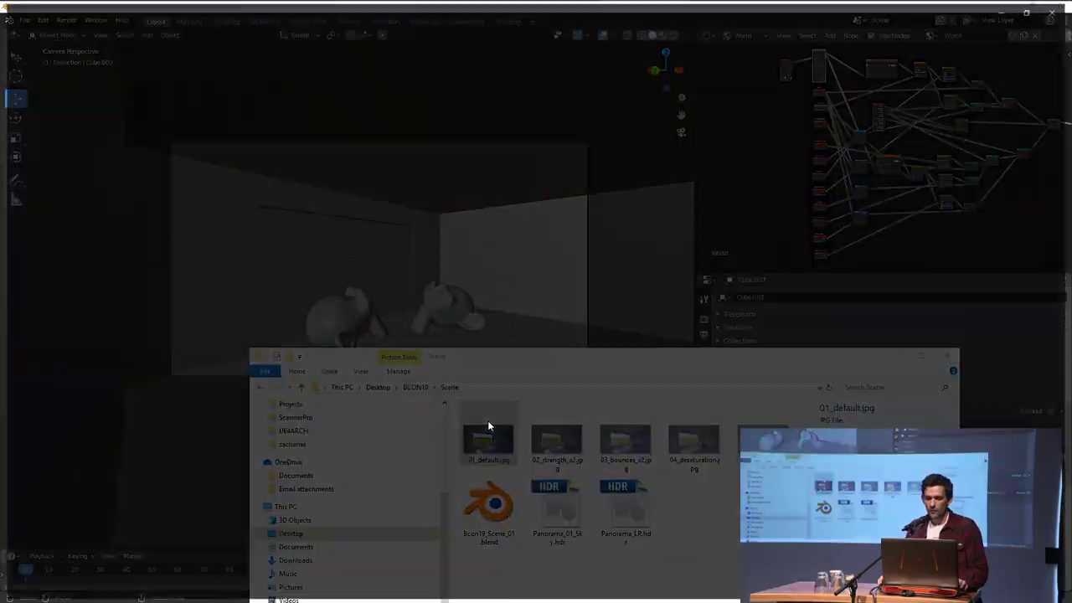
Step: Examine the window, the reflective monkey heads and the room lighting up close in the 01_default.jpg render
scroll(536, 266, up, 5)
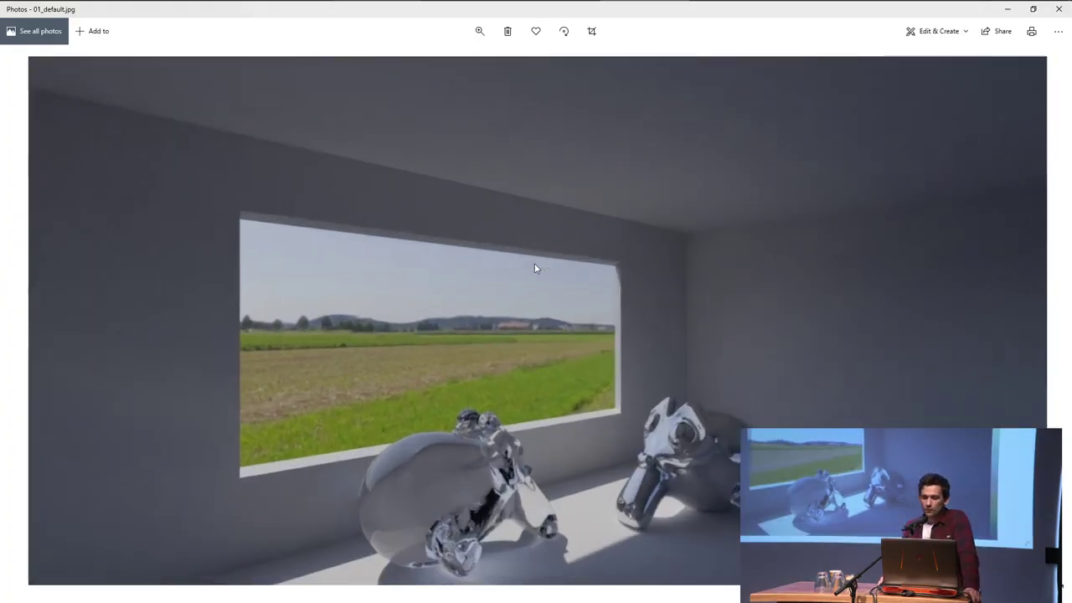
mouse_move(503, 381)
mouse_down()
mouse_move(492, 355)
mouse_move(513, 368)
mouse_up()
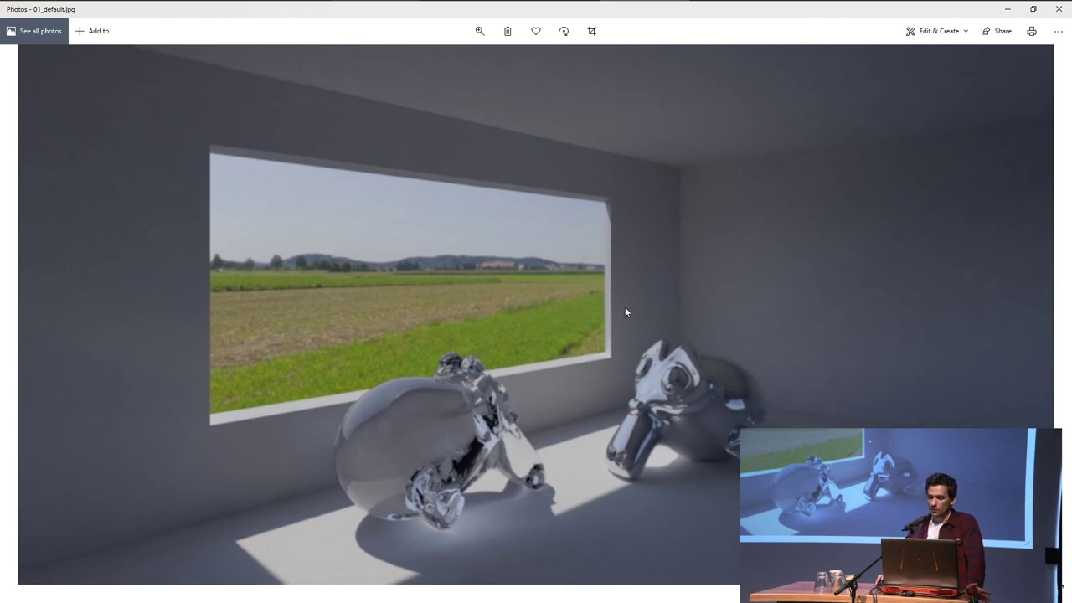
drag(424, 375, 421, 309)
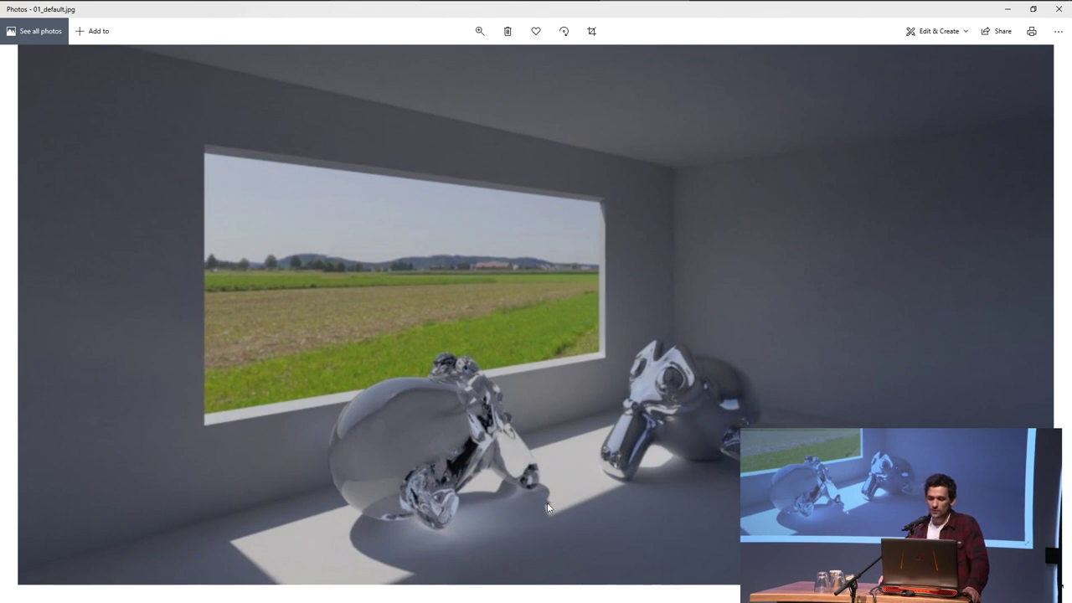
scroll(543, 328, down, 3)
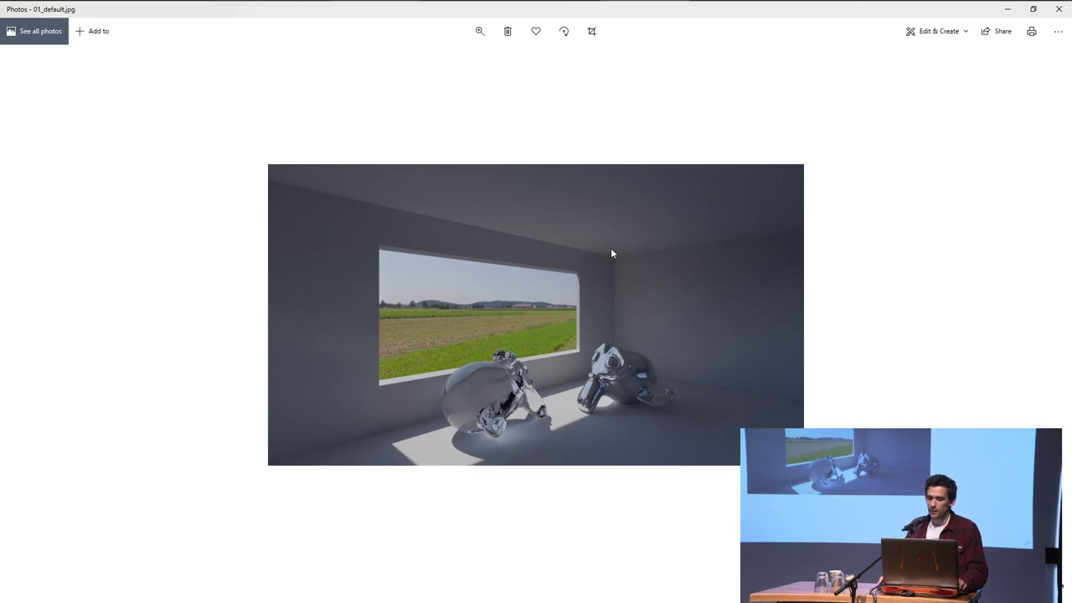
Step: Switch to Blender to display the scene's render properties, and return to 01_default.jpg in Photos
key(alt+Tab)
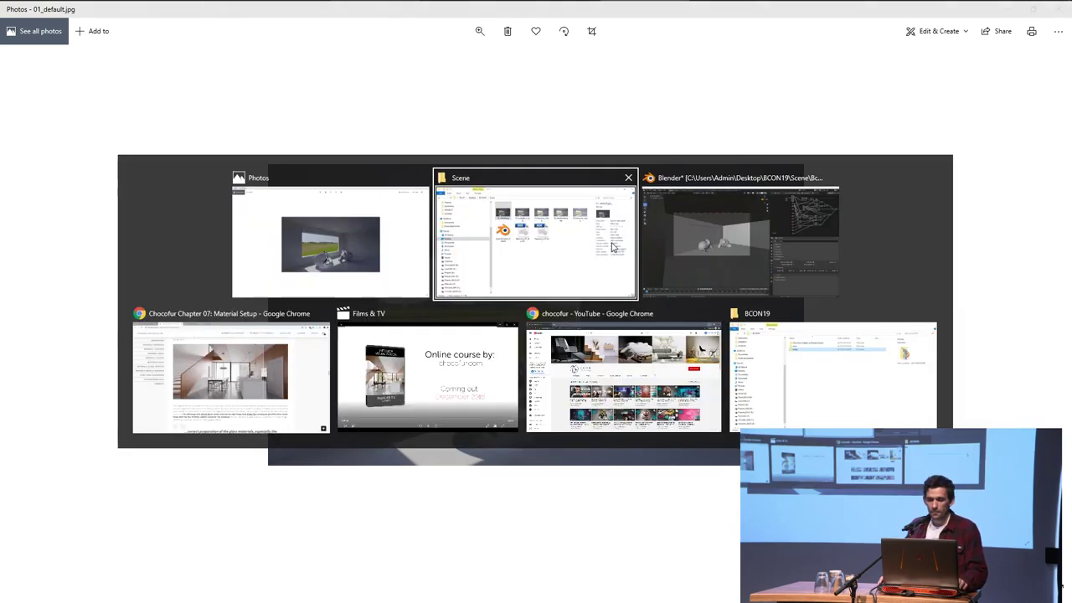
click(703, 319)
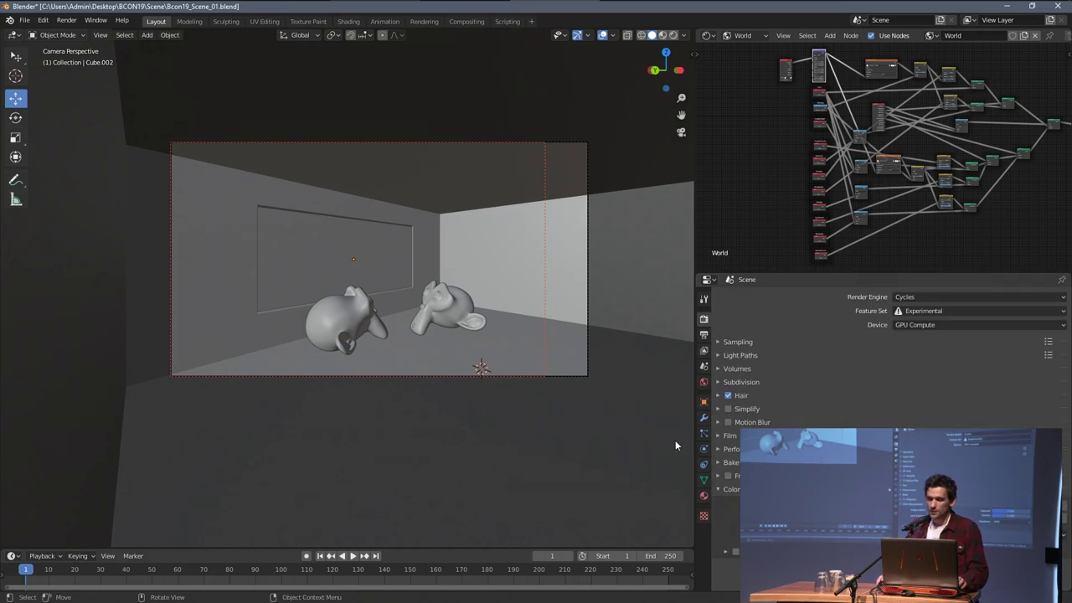
key(alt+Tab)
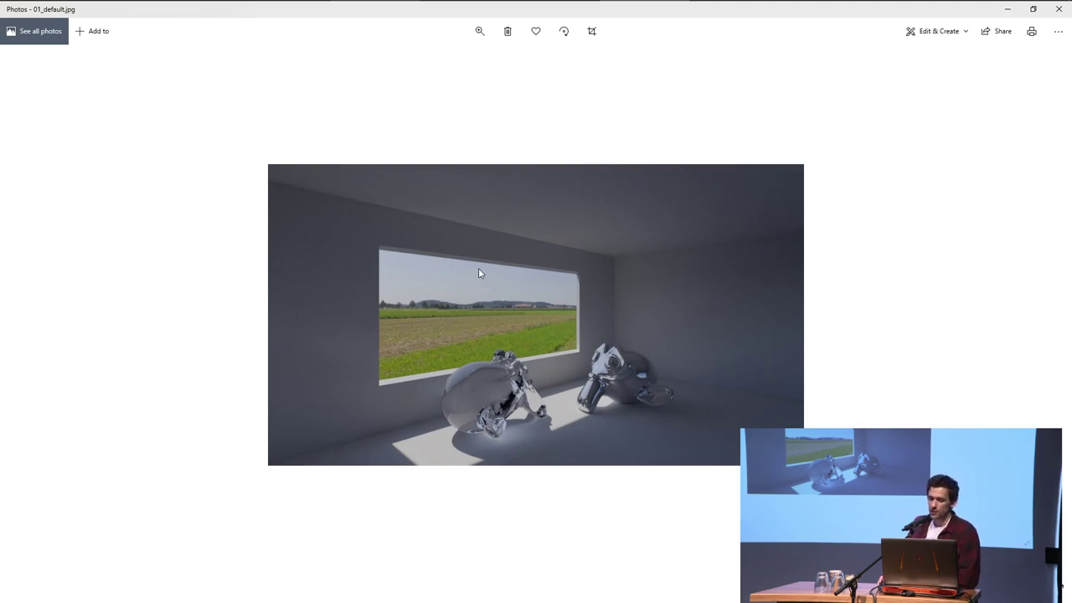
Step: Compare the renders 02_strength_x2.jpg, 03_bounces_x2.jpg, 04_desaturation.jpg and 05_bounces_x5.jpg, going back to the preceding image to check the differences
key(Right)
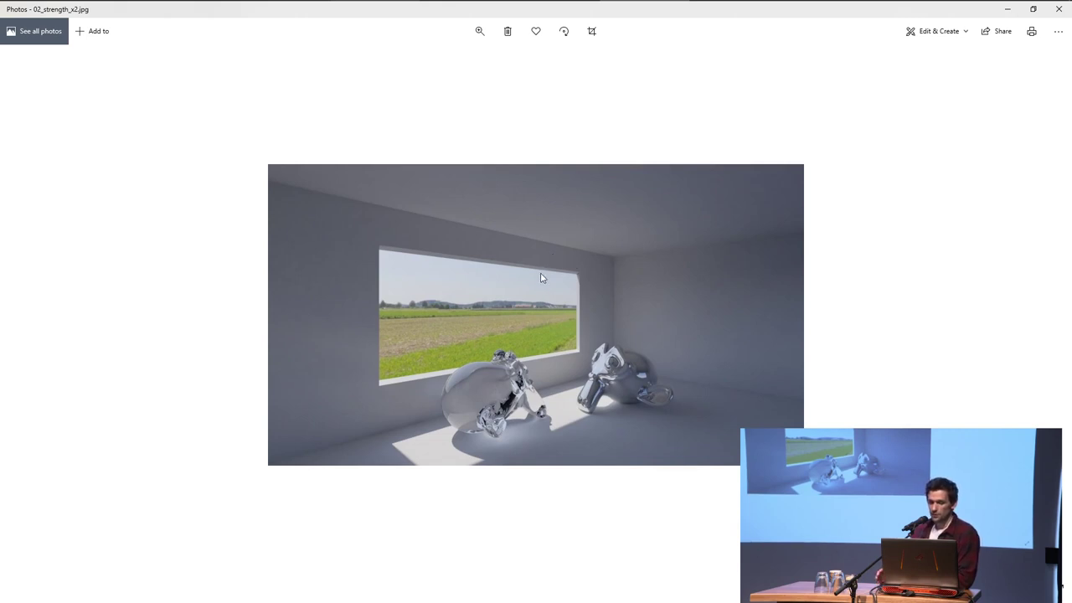
key(Right)
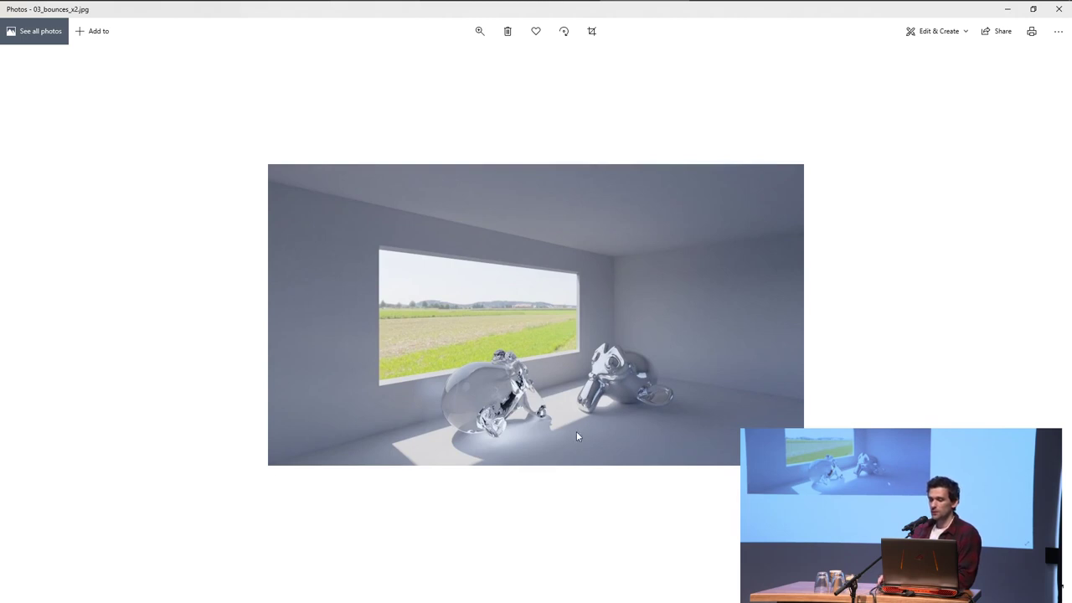
key(Left)
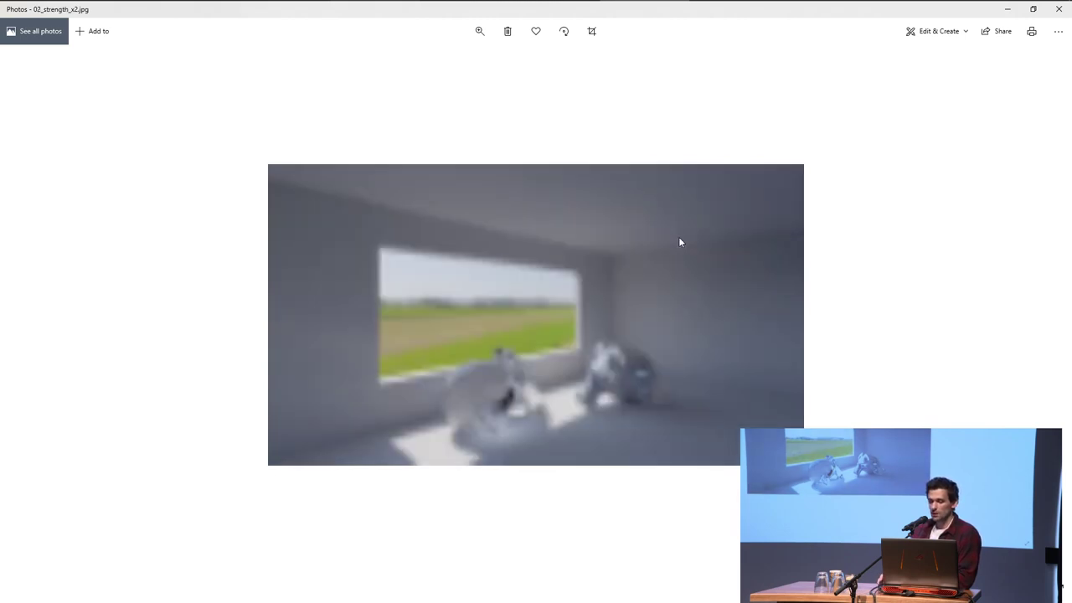
key(Right)
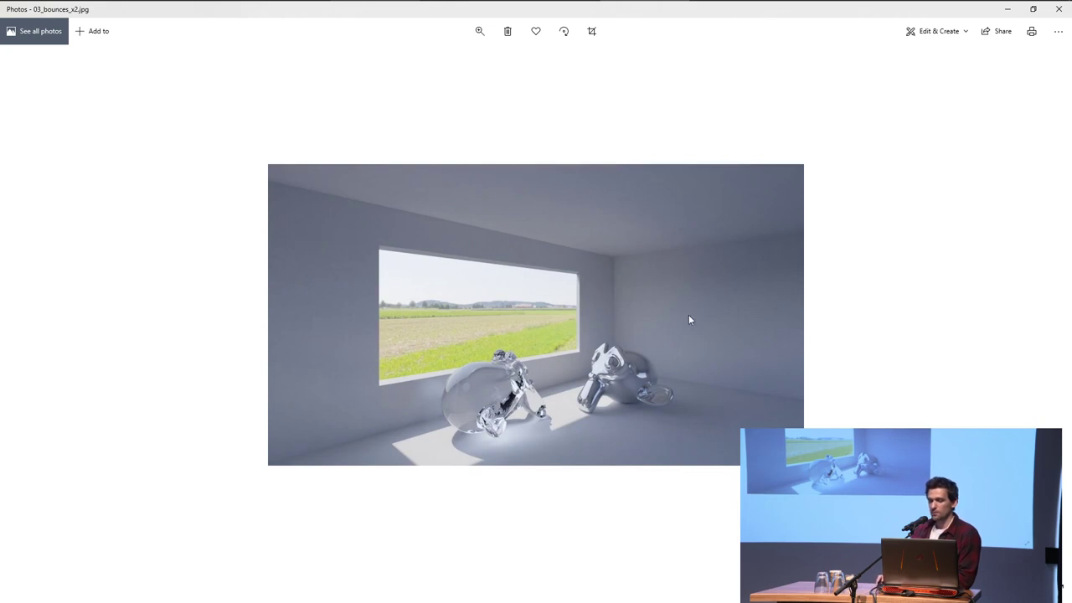
key(Right)
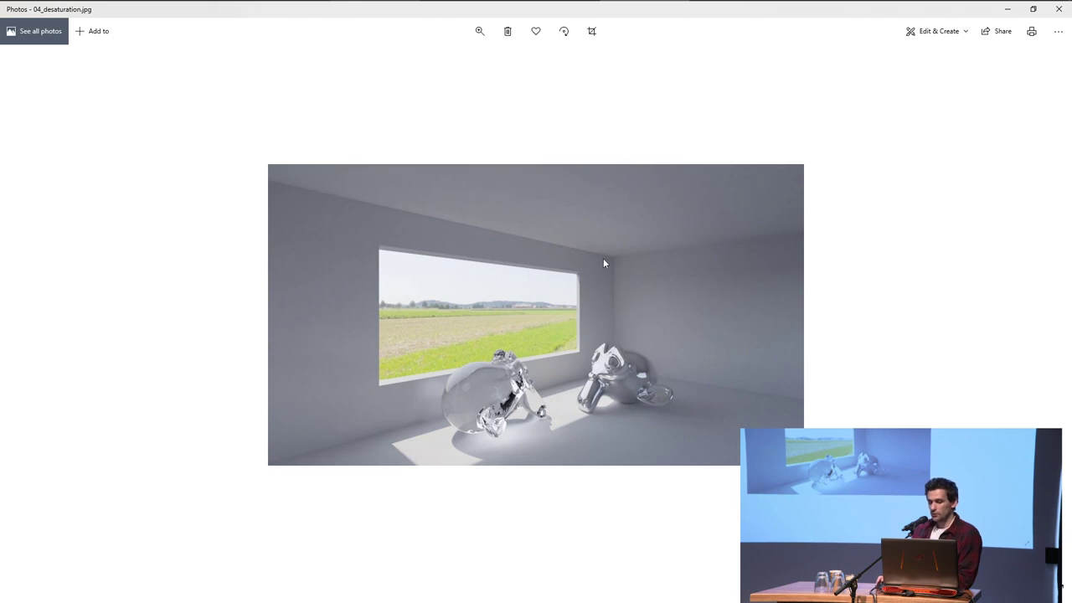
key(Left)
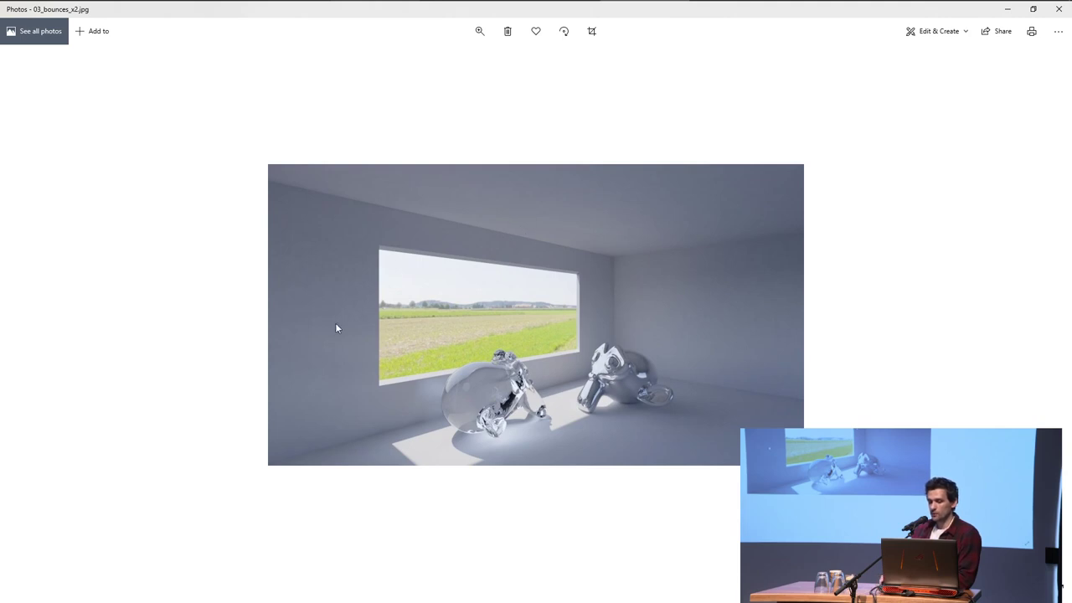
key(Right)
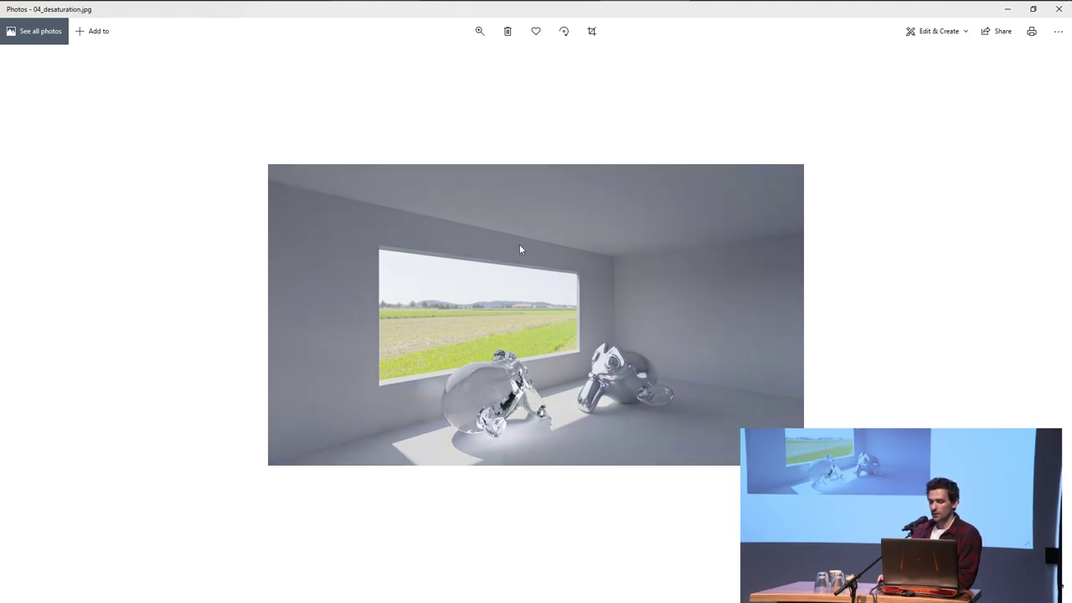
key(Right)
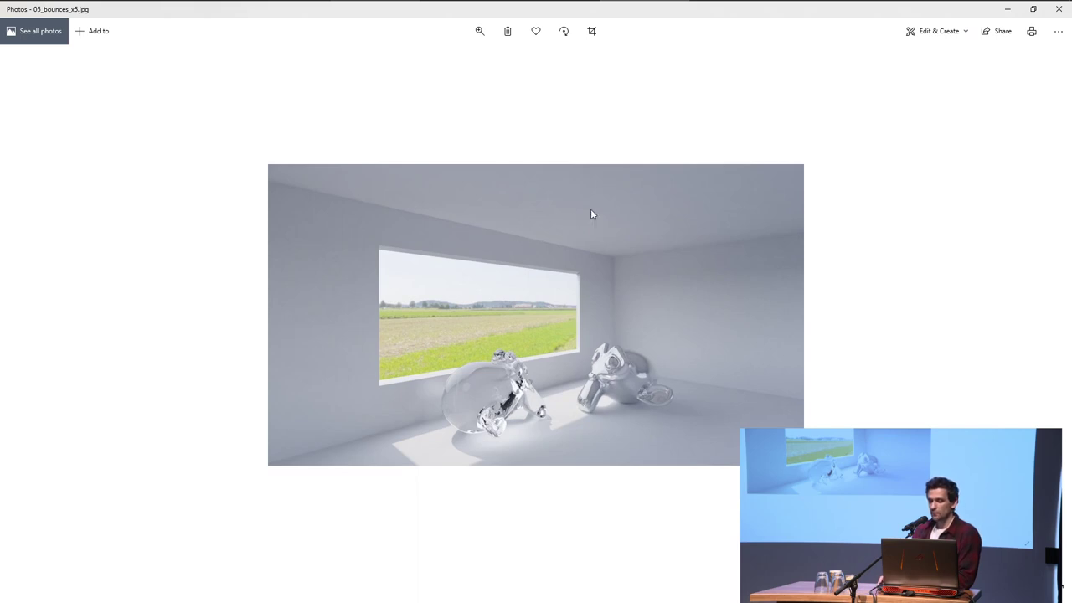
Step: Go back through the preceding renders from 05_bounces_x5.jpg to 01_default.jpg to compare the room's brightness
key(Left)
key(Left)
key(Left)
key(Left)
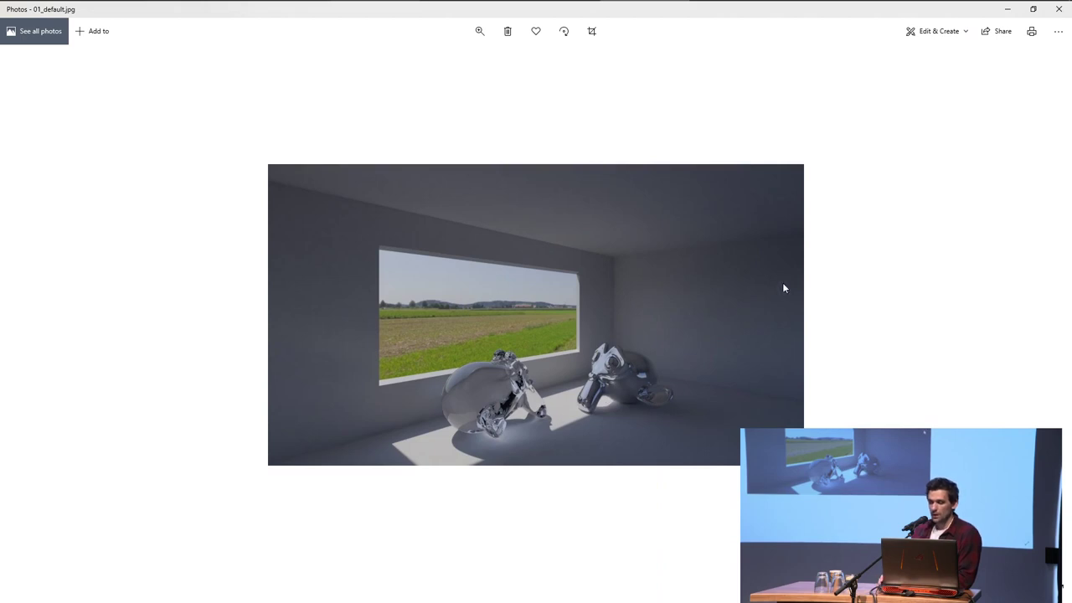
Step: Close Photos to return to Blender and examine the World node network with its light path value nodes
click(1060, 11)
scroll(909, 147, down, 1)
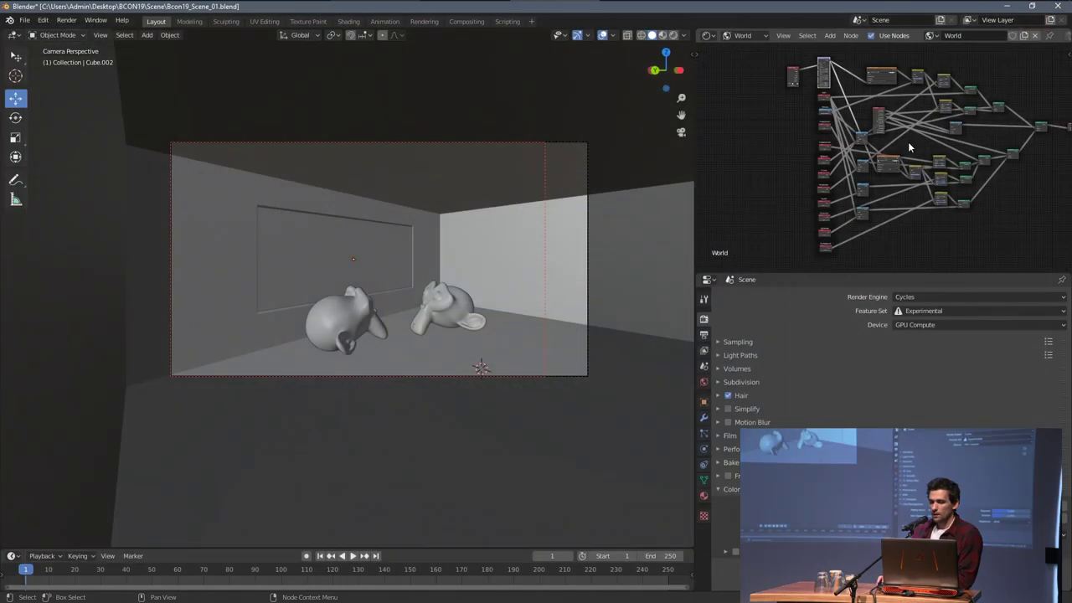
middle_drag(908, 145, 878, 172)
scroll(852, 194, up, 3)
middle_drag(827, 206, 848, 161)
scroll(829, 171, up, 2)
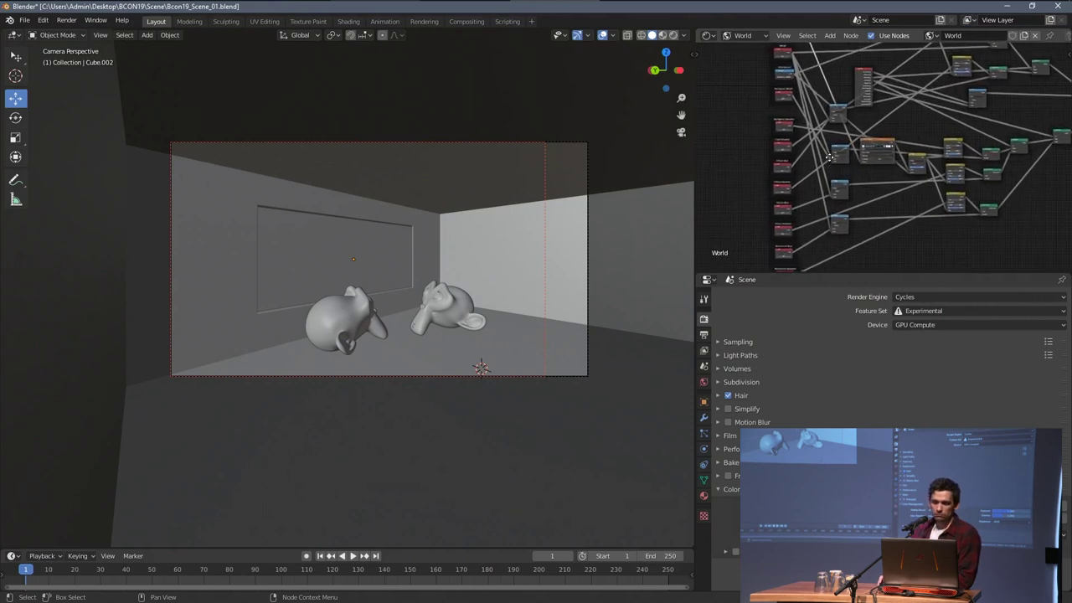
scroll(829, 171, down, 2)
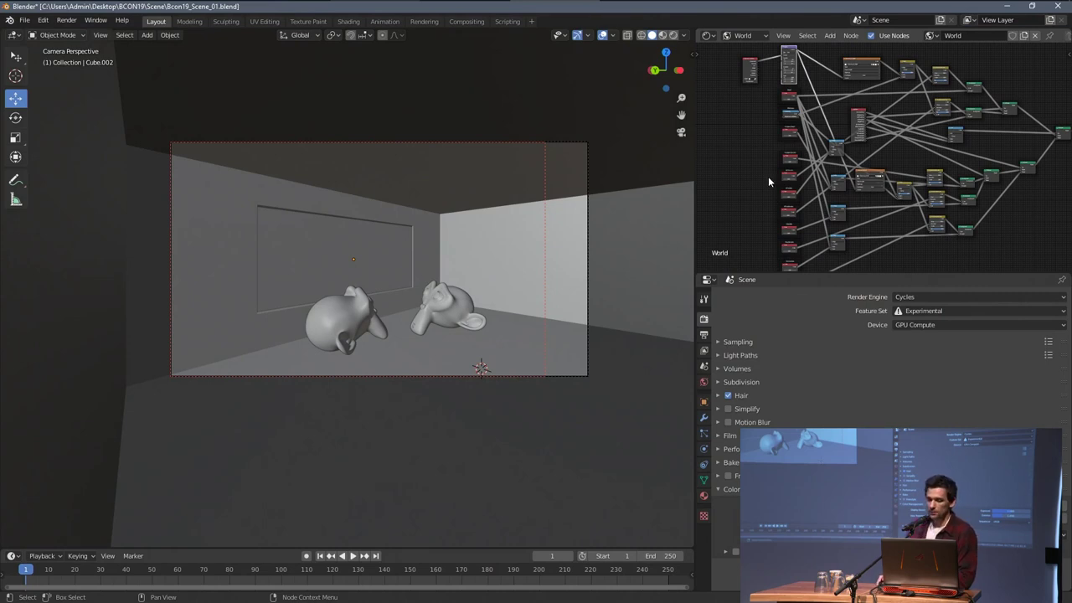
Step: Set the render region to cover the whole camera frame and switch the viewport to rendered shading
key(ctrl+b)
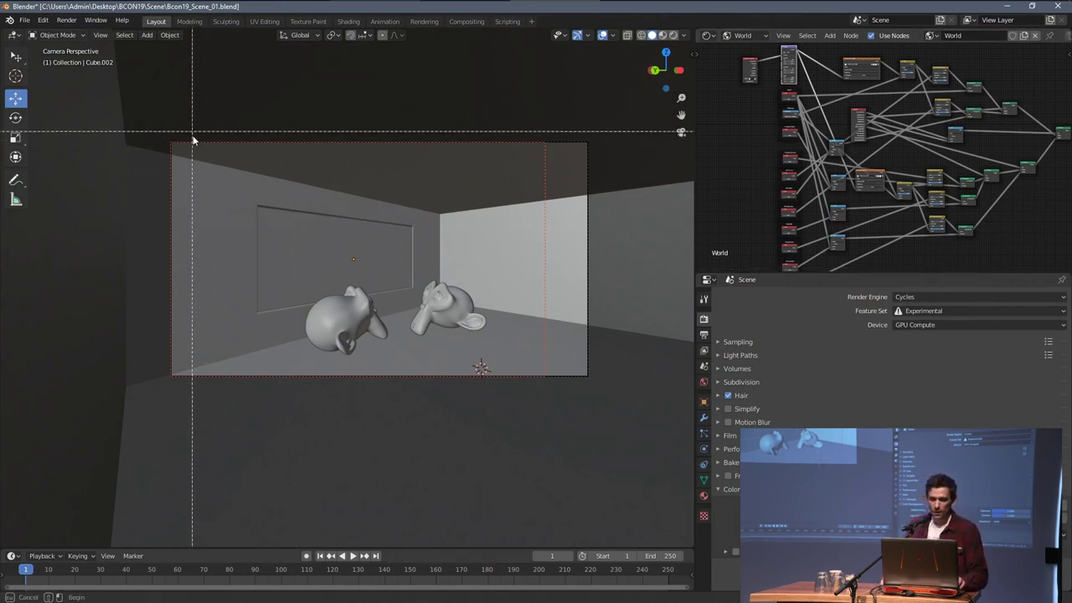
mouse_move(156, 131)
mouse_down()
mouse_move(469, 302)
mouse_move(602, 388)
mouse_up()
key(z)
click(369, 233)
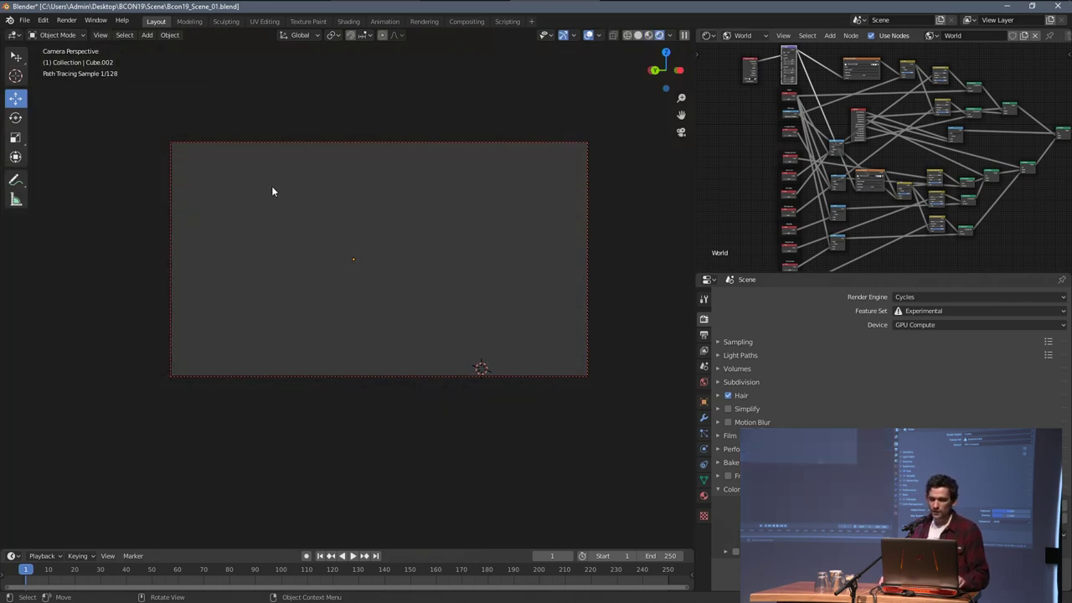
shift+middle_drag(327, 186, 320, 197)
Step: Check the output dimensions, render the current frame, and show the render result in the Rendering workspace
click(703, 334)
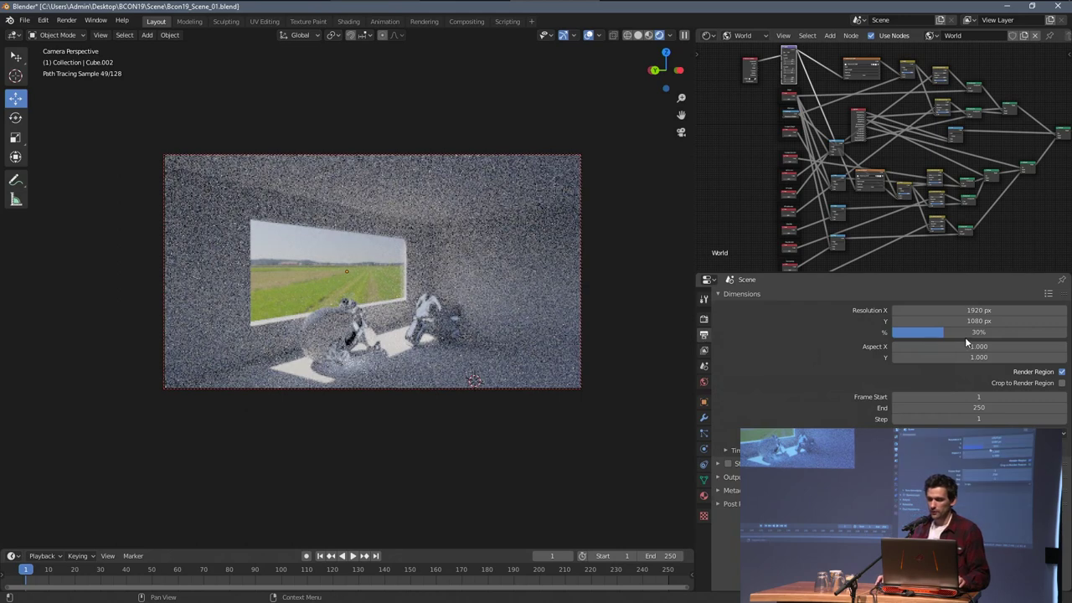
click(705, 319)
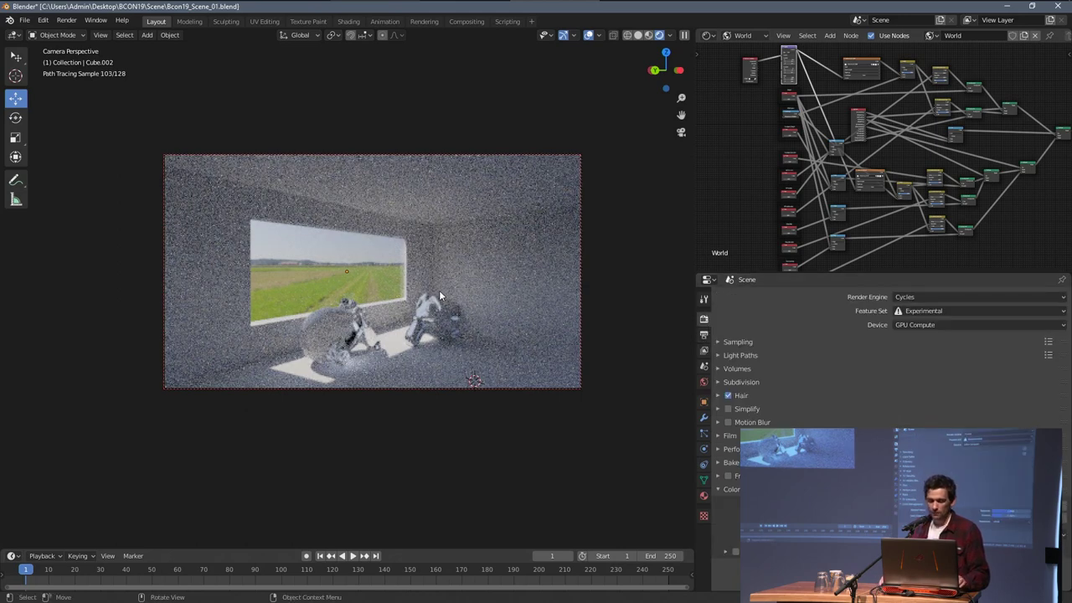
scroll(439, 290, up, 1)
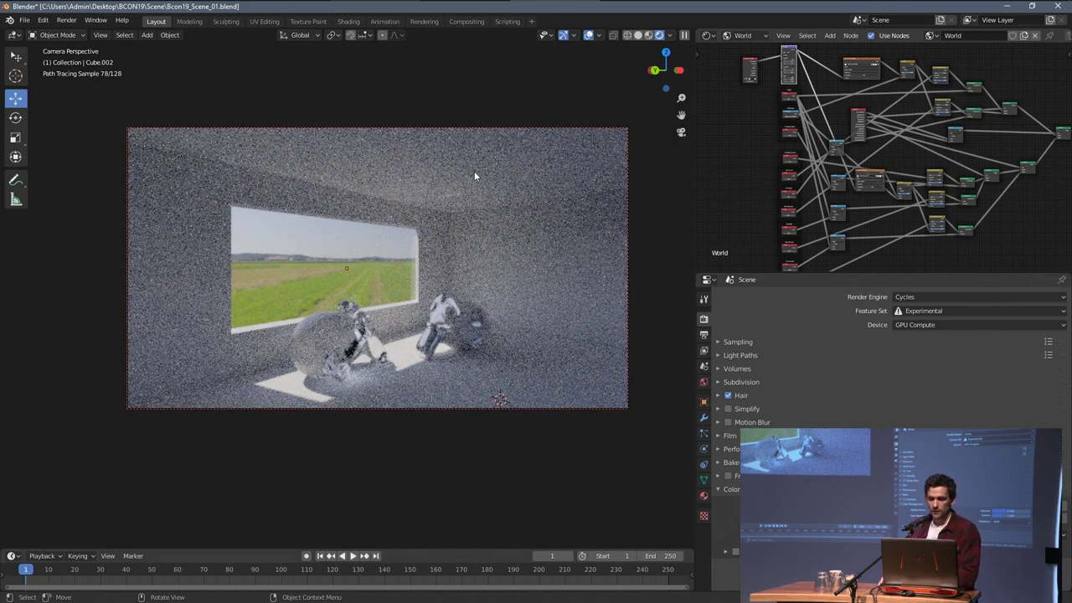
key(F12)
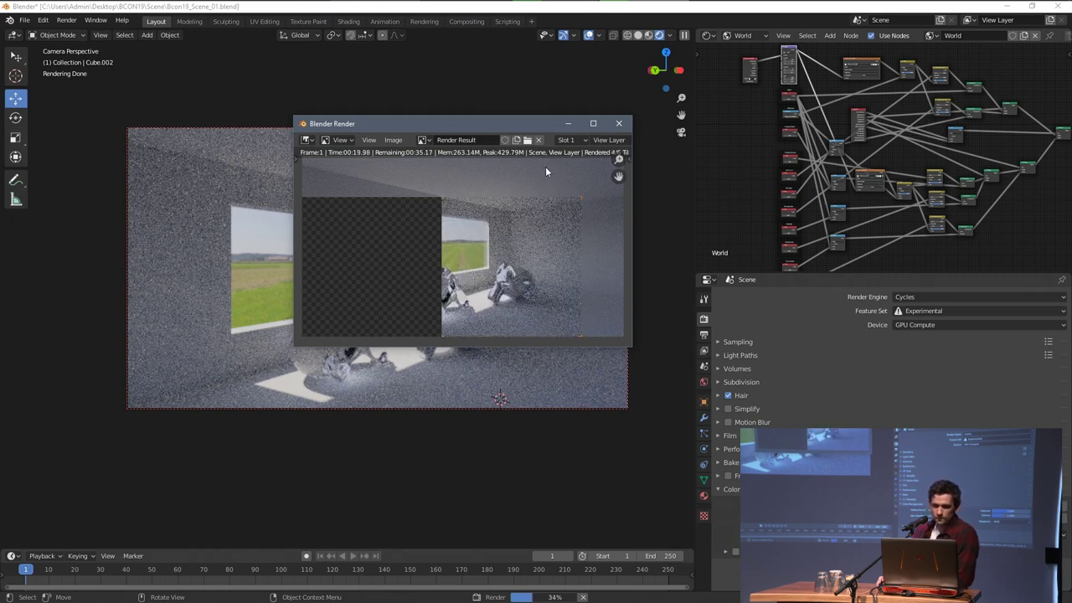
click(434, 28)
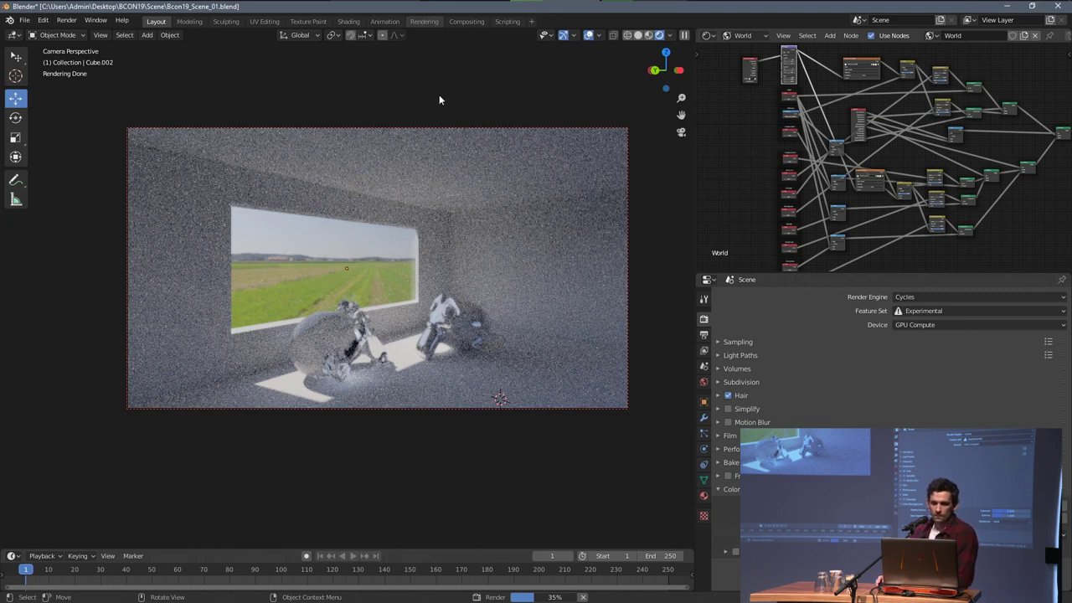
click(429, 21)
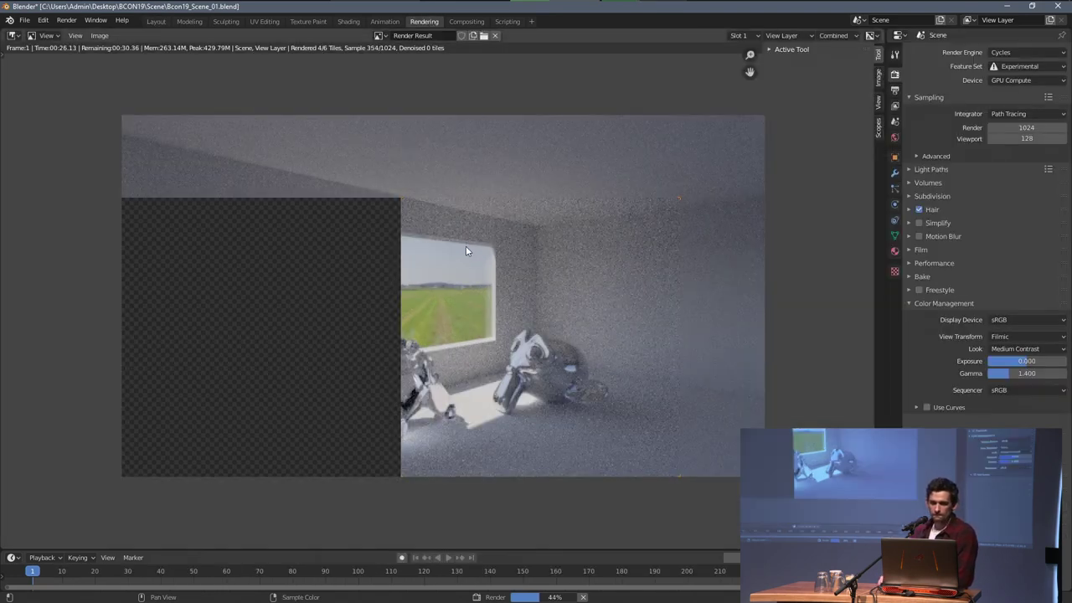
Step: Examine the render result as it finishes, looking at the window, the walls and the reflective monkey heads
scroll(494, 247, down, 2)
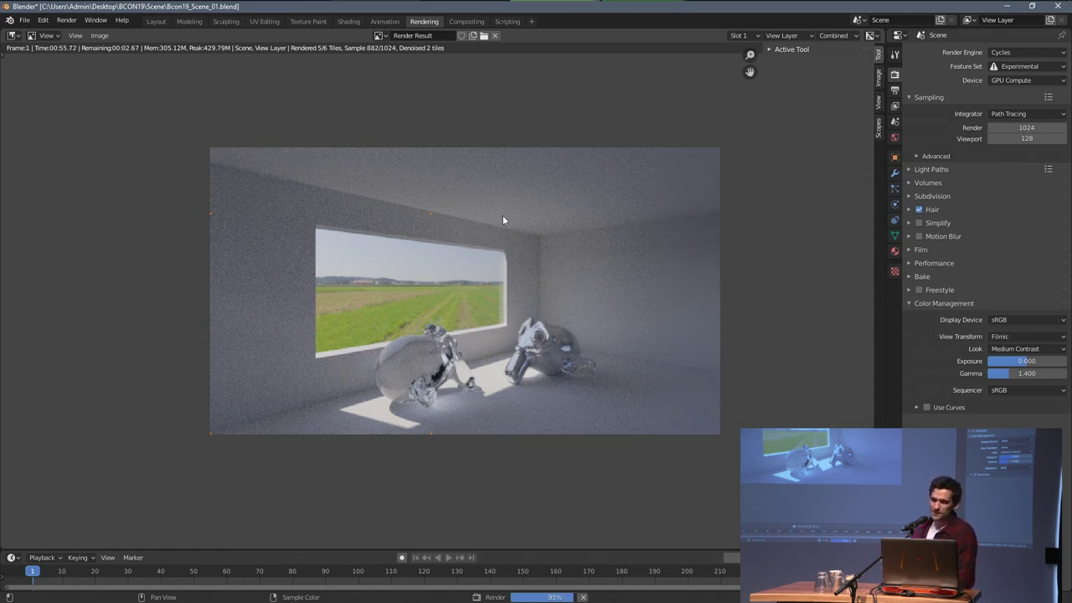
scroll(499, 215, down, 1)
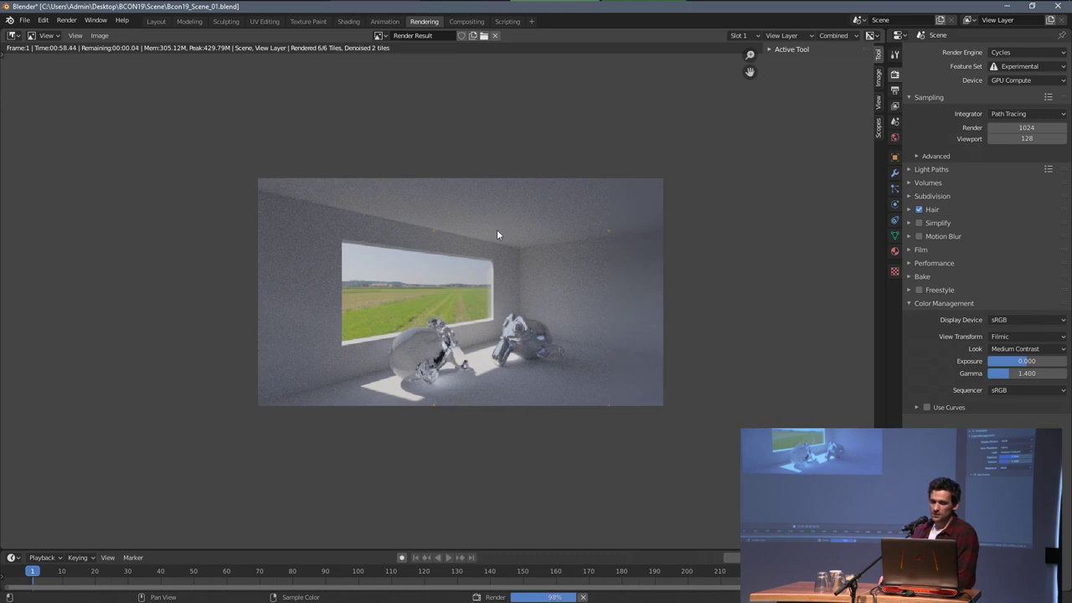
scroll(517, 216, up, 3)
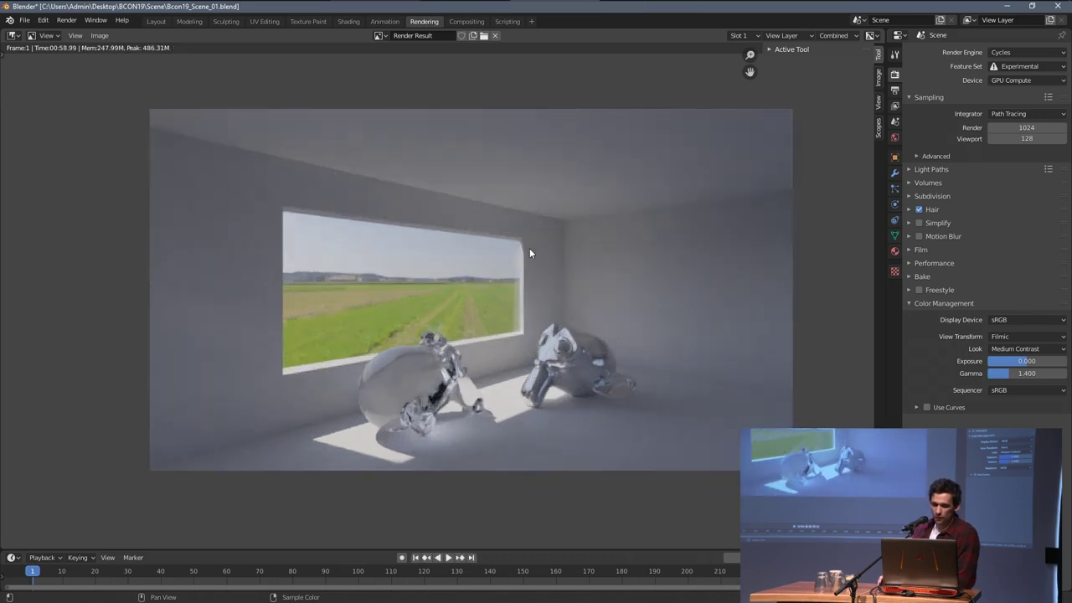
scroll(533, 238, down, 2)
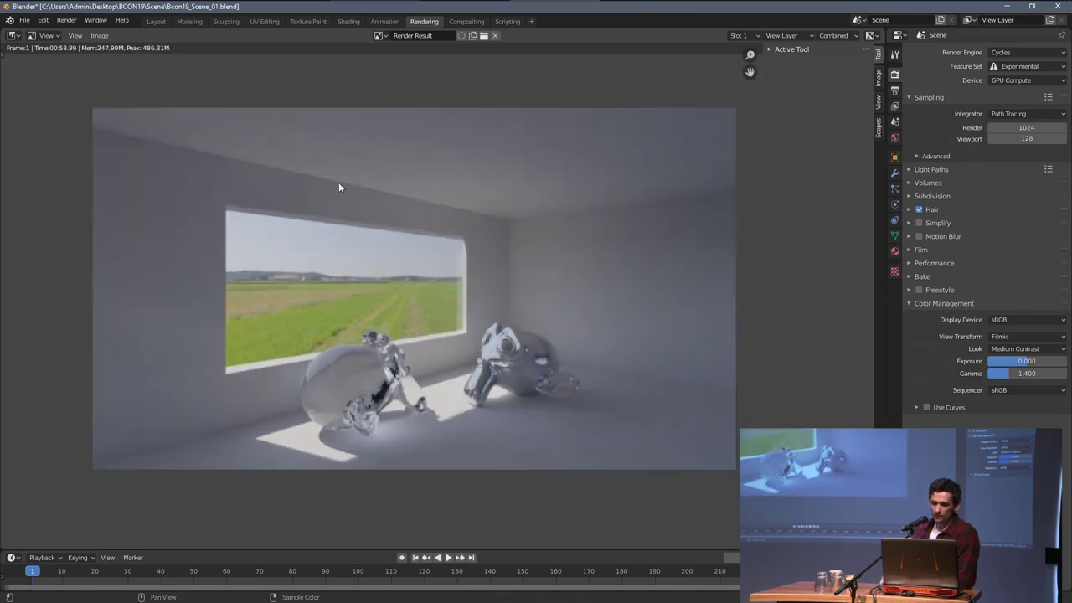
middle_drag(554, 287, 592, 294)
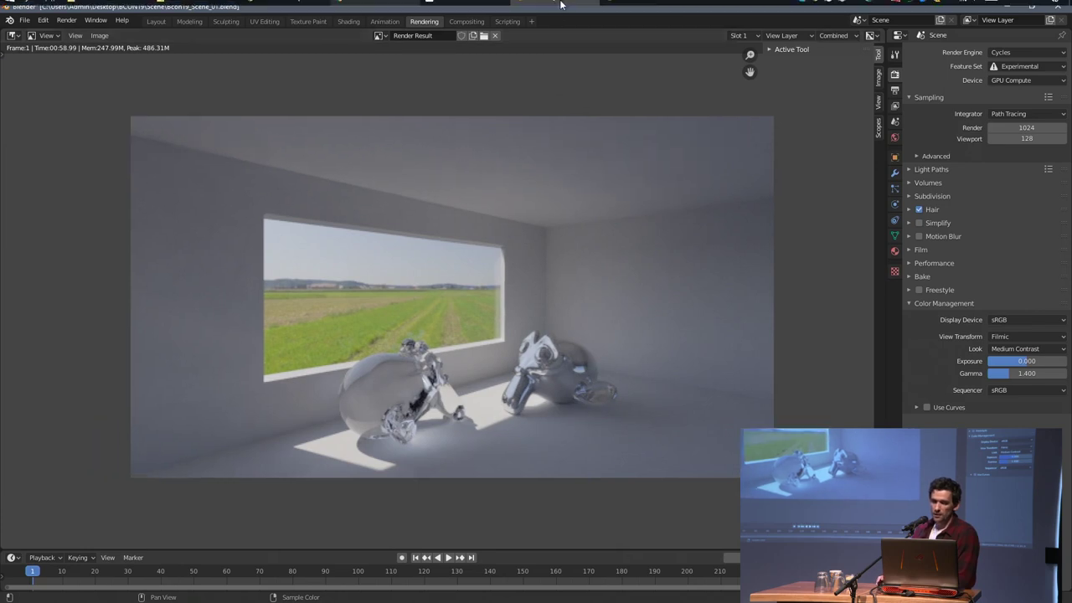
mouse_move(521, 24)
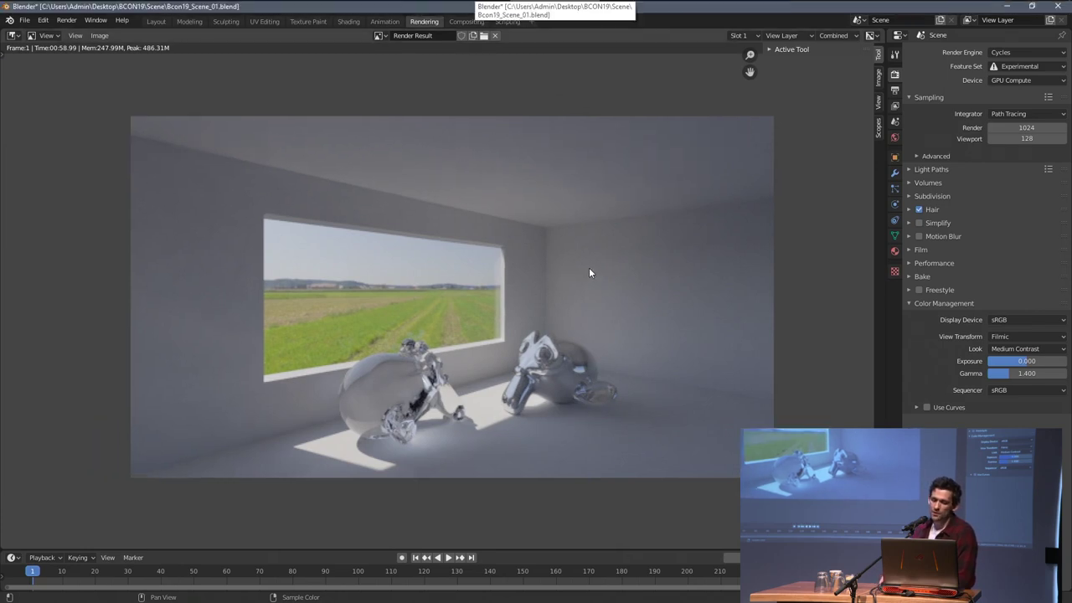
scroll(559, 255, down, 1)
scroll(576, 255, up, 2)
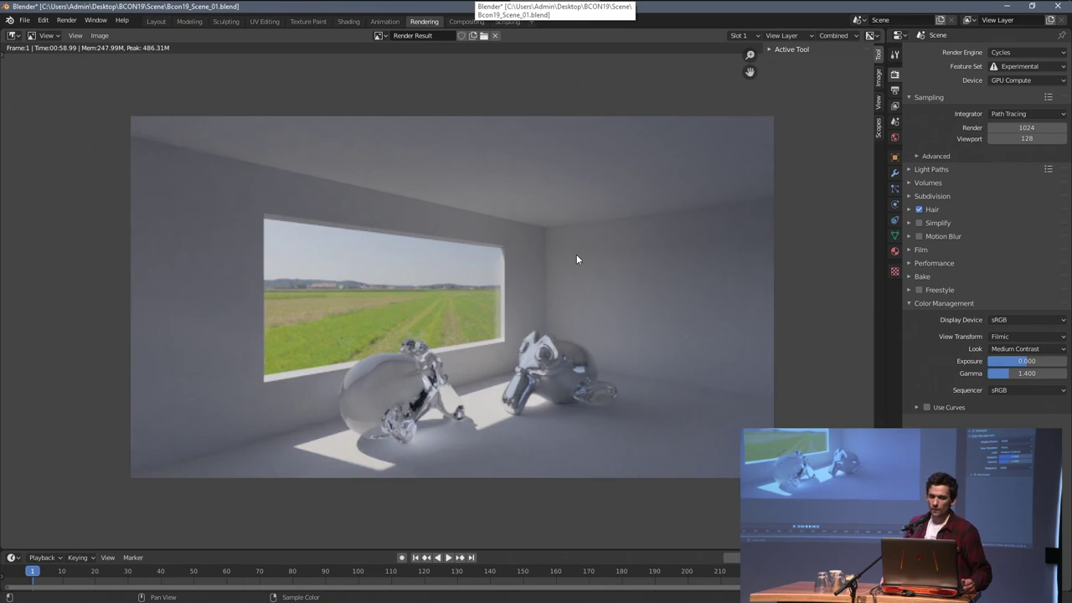
mouse_move(558, 252)
ctrl+middle_down()
mouse_move(563, 264)
mouse_move(555, 257)
ctrl+middle_up()
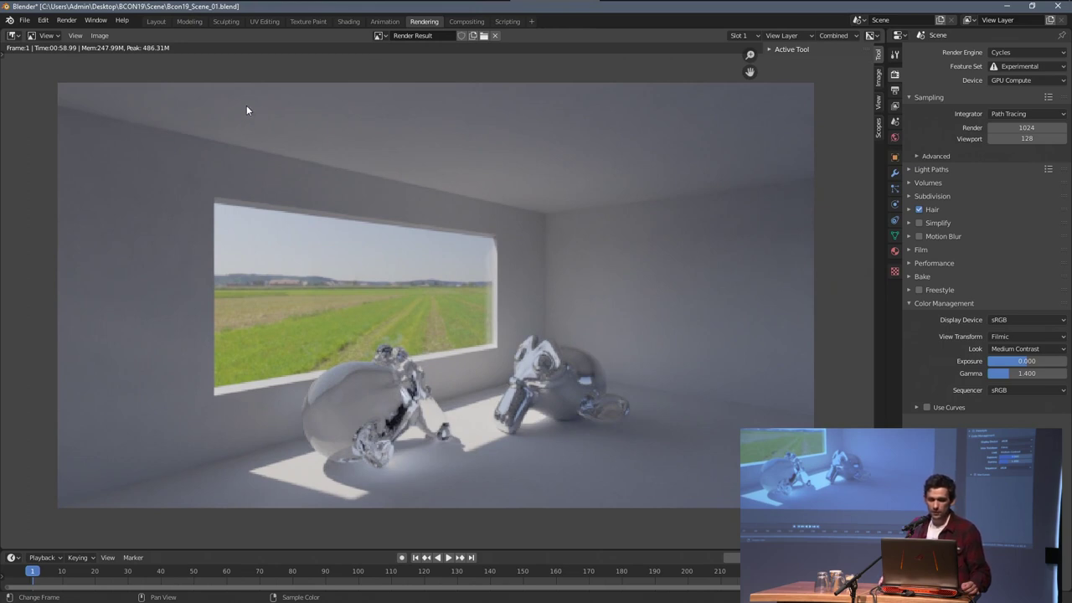
scroll(246, 107, down, 1)
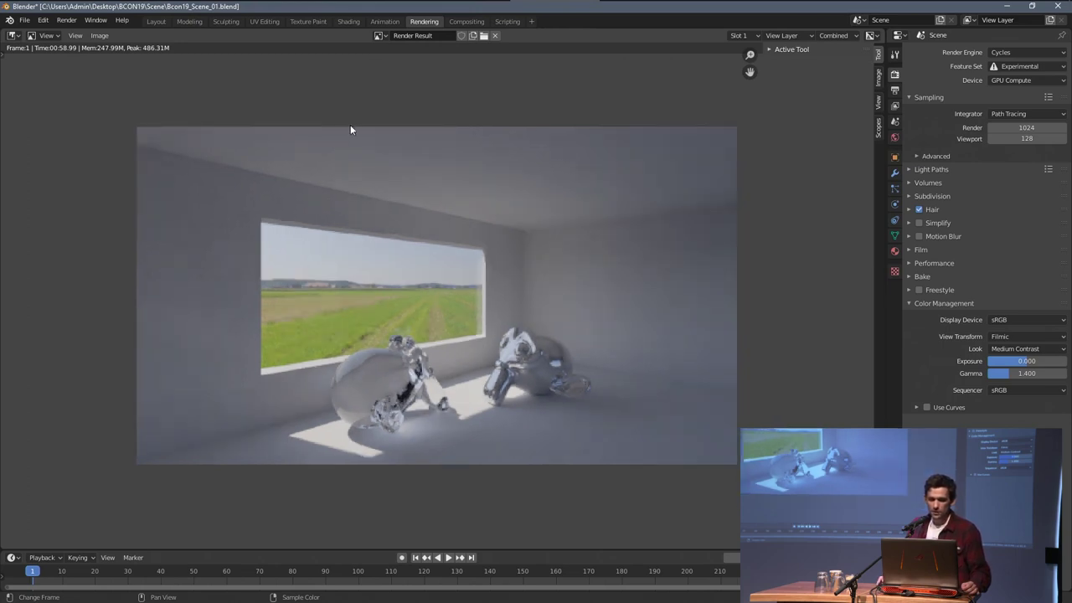
Step: Check the live viewport render in the Layout workspace against the finished image in the Rendering workspace
click(157, 21)
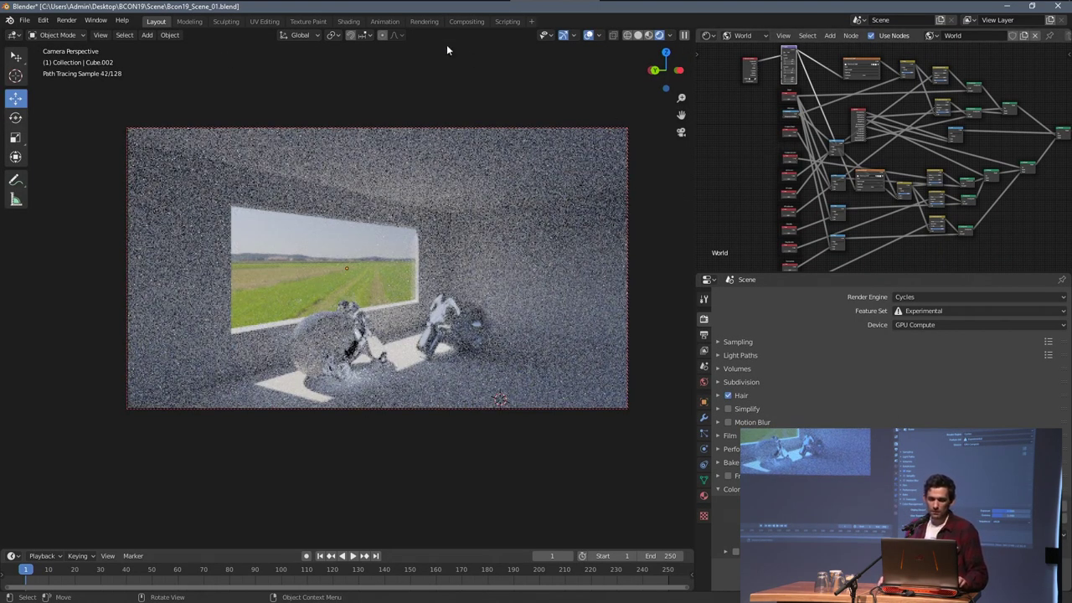
click(424, 21)
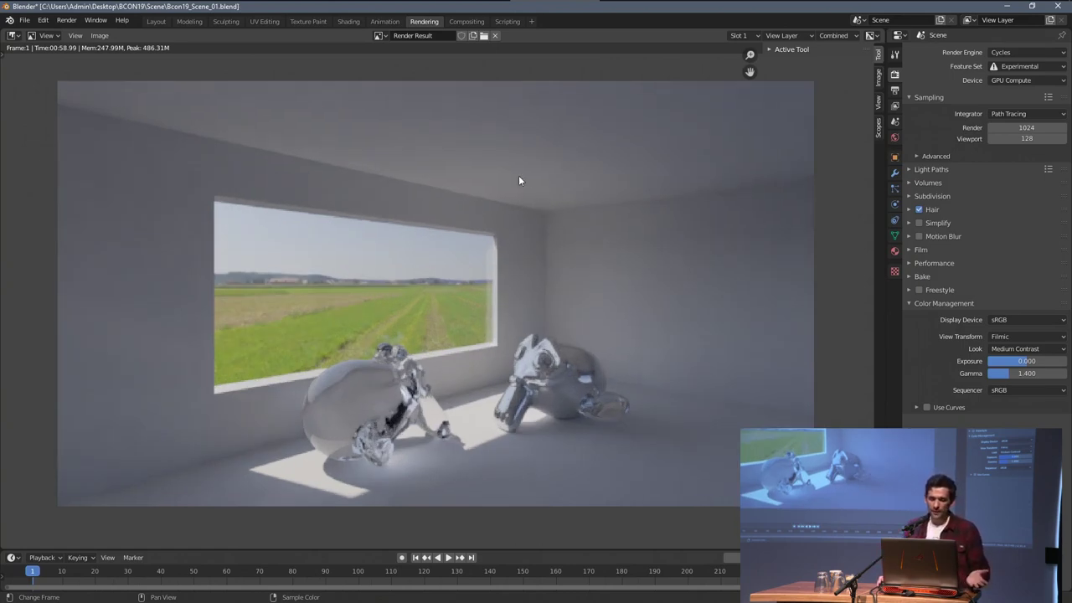
scroll(577, 222, down, 1)
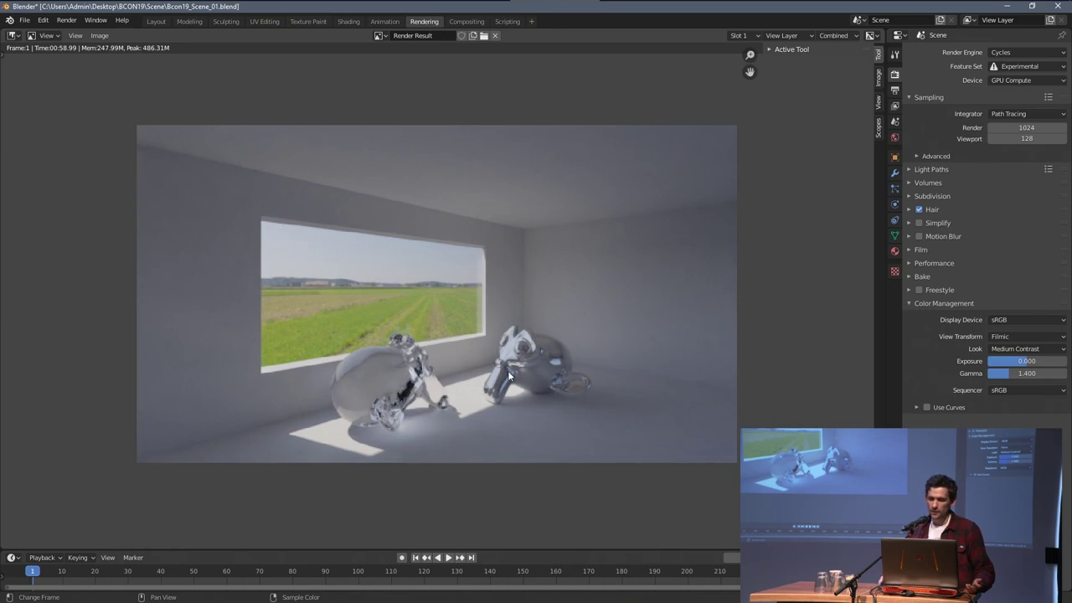
Step: Set the color management gamma to 2.2 and the look to High Contrast
drag(1019, 374, 1071, 374)
click(1023, 372)
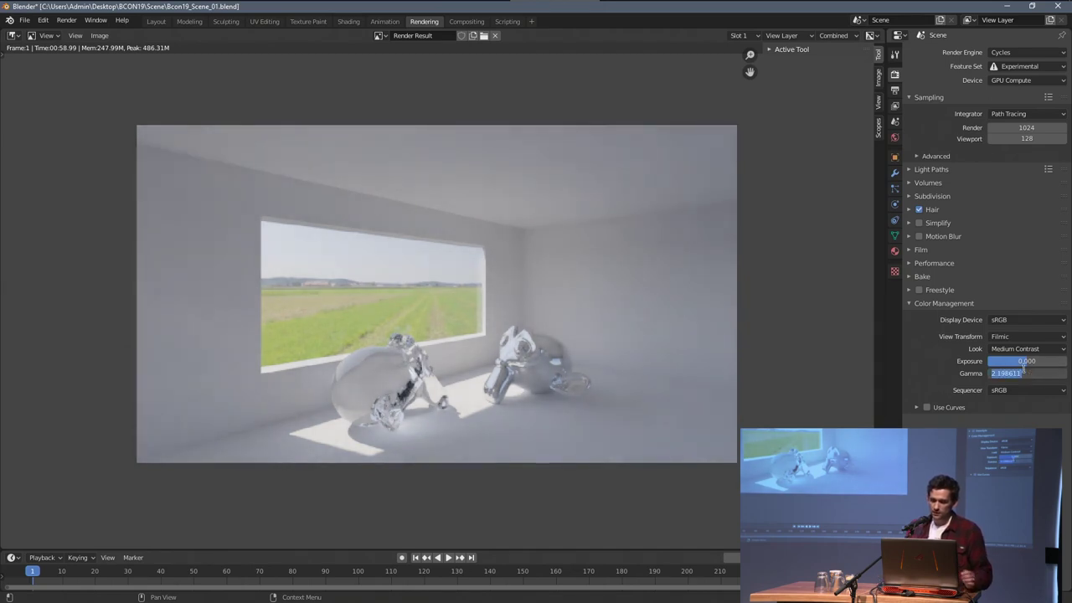
text(2.2)
key(Return)
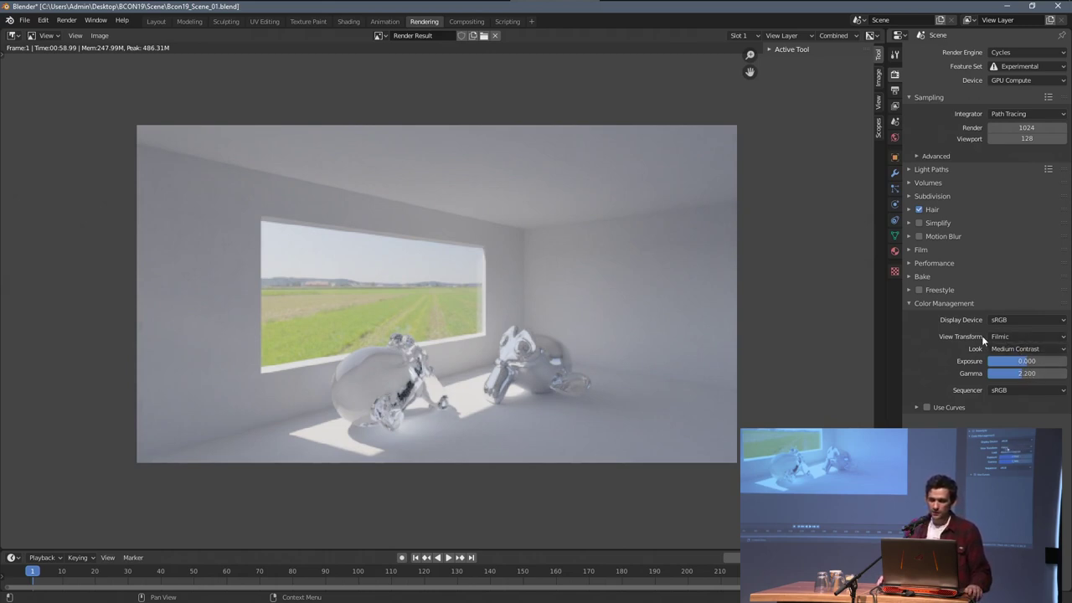
click(1015, 348)
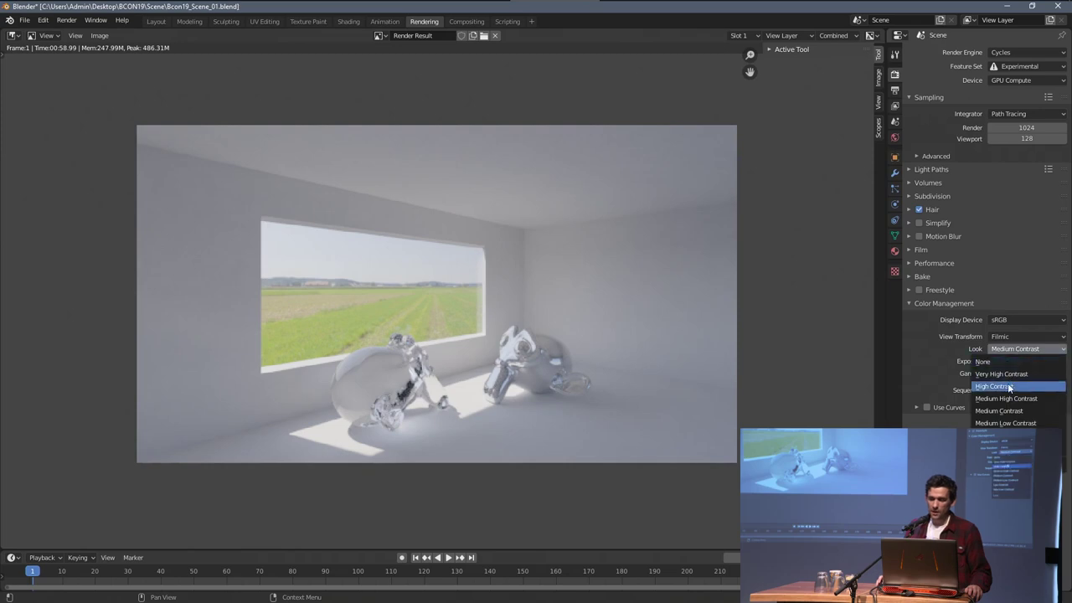
click(1003, 388)
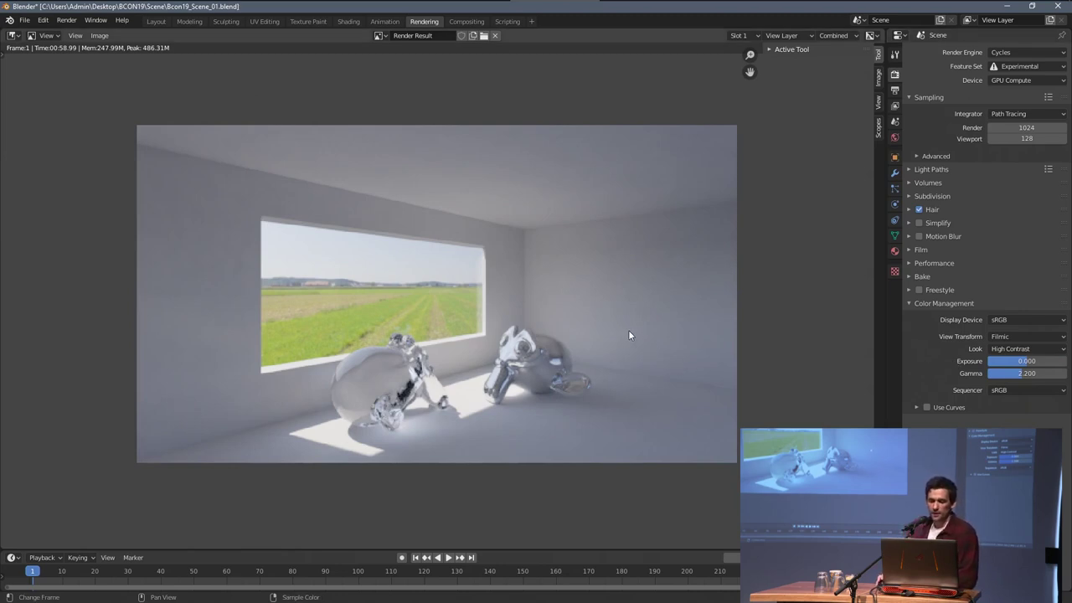
Step: Examine the color-adjusted render up close around the window view and the reflections on both monkey heads
scroll(577, 334, up, 3)
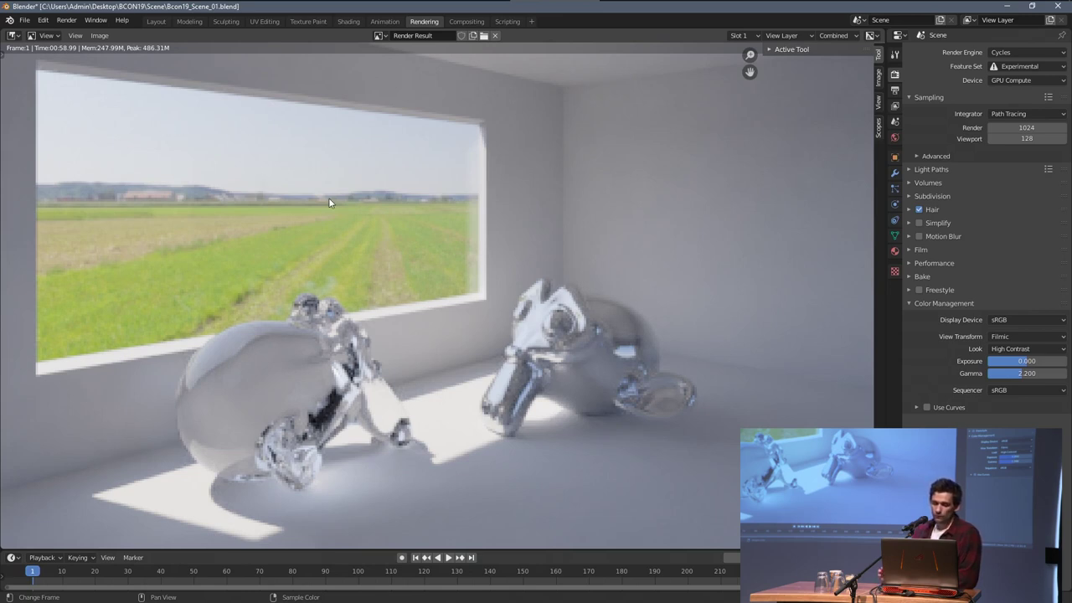
scroll(340, 194, down, 1)
scroll(340, 197, down, 1)
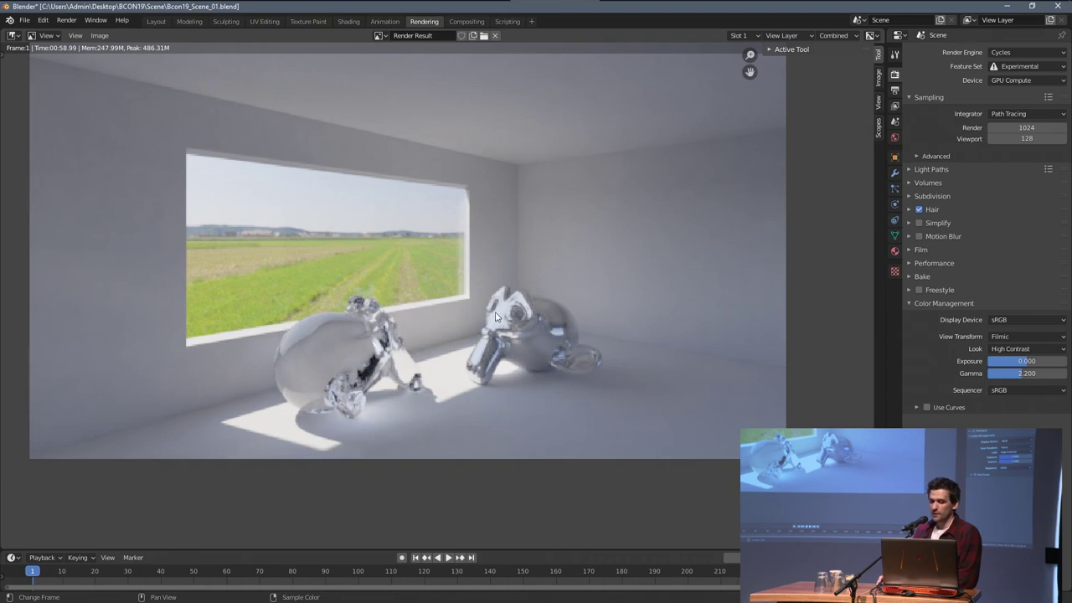
scroll(492, 353, up, 3)
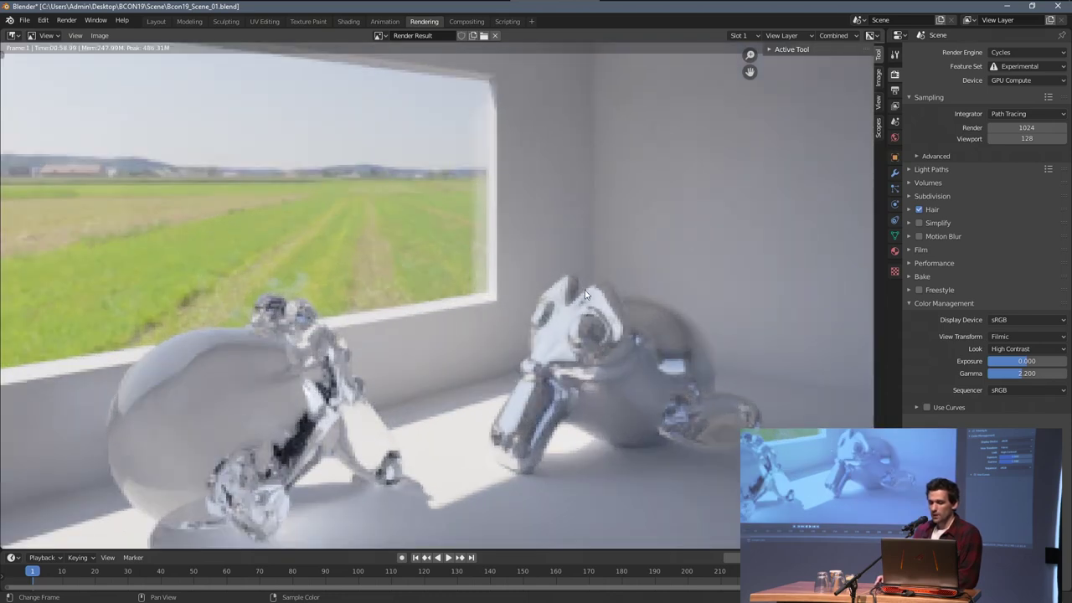
scroll(501, 392, down, 5)
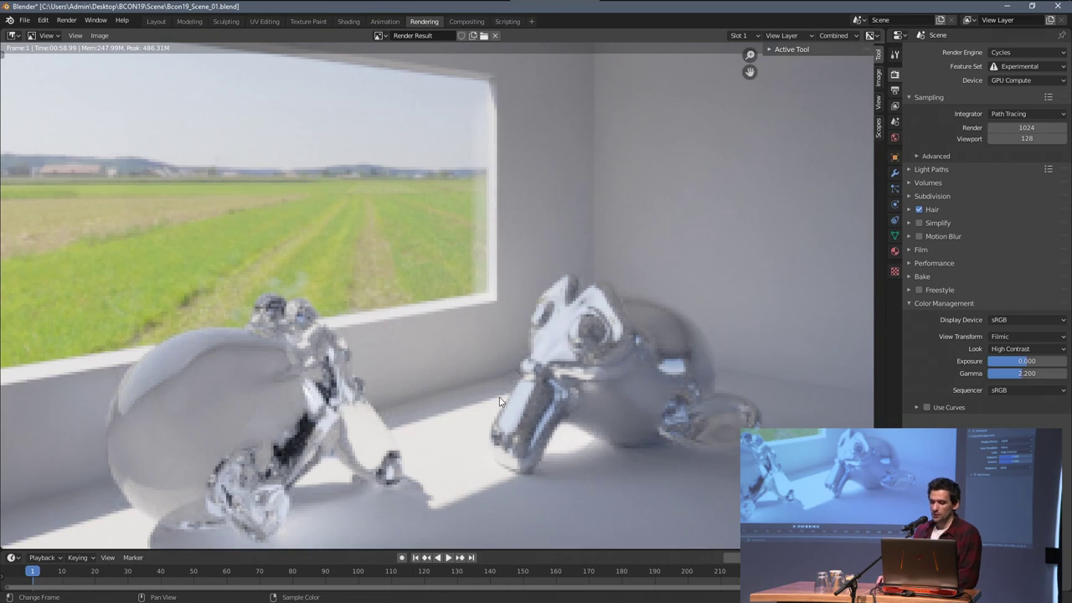
scroll(499, 359, up, 1)
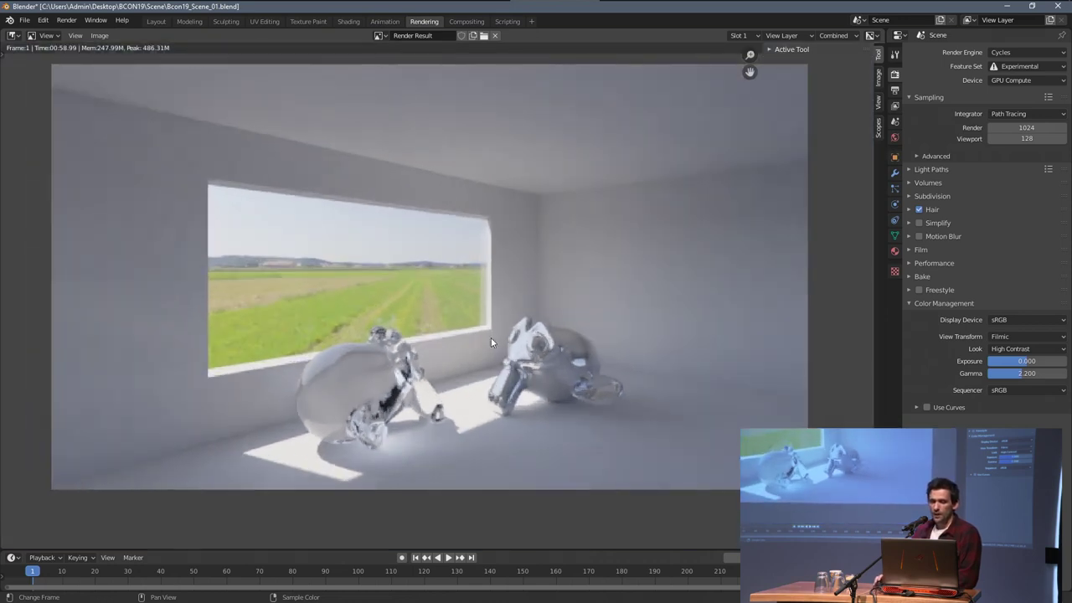
Step: In the Layout workspace's World node tree, set the Glossy Saturation value to 0.5
click(156, 21)
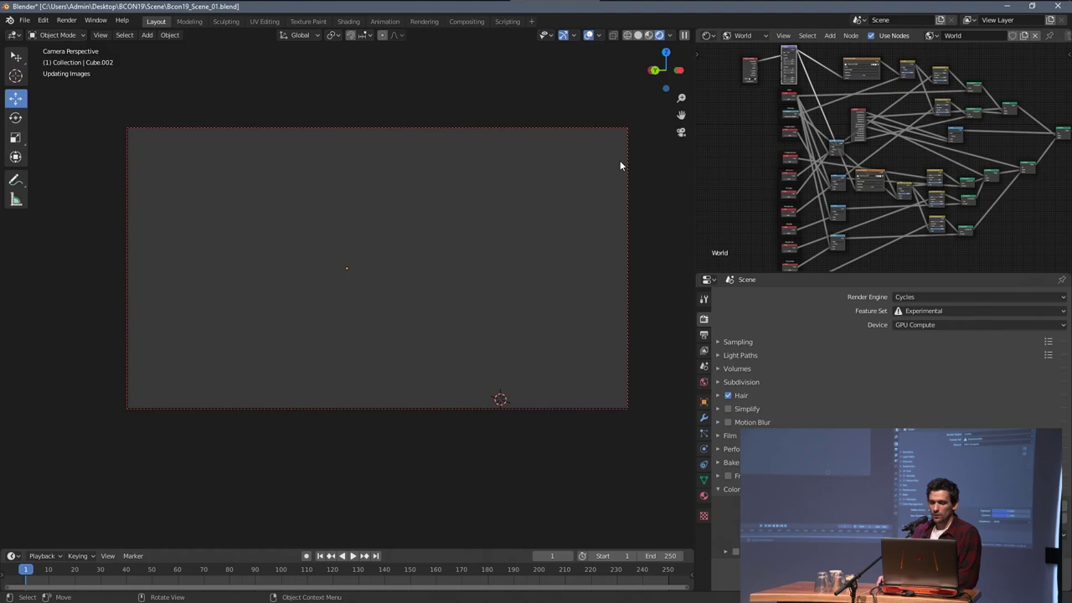
scroll(869, 123, up, 3)
scroll(869, 123, up, 5)
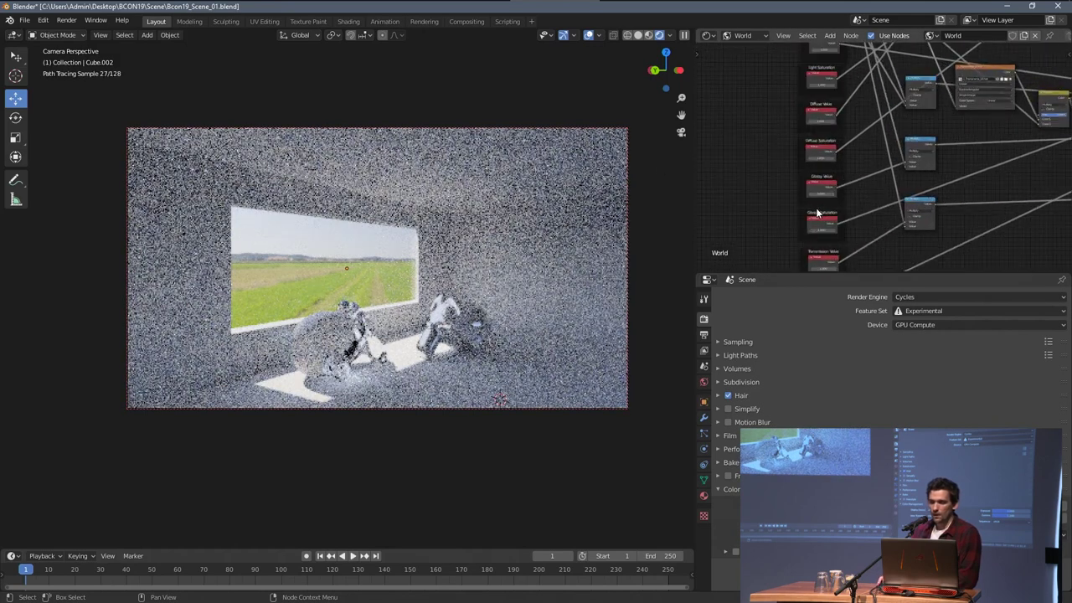
scroll(821, 128, up, 1)
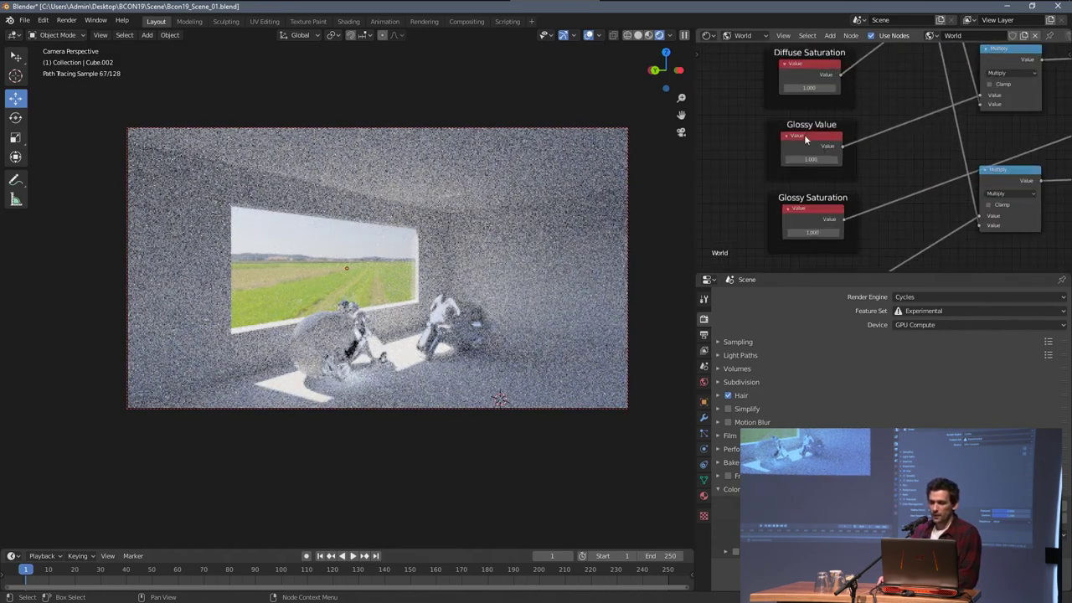
middle_drag(801, 201, 826, 157)
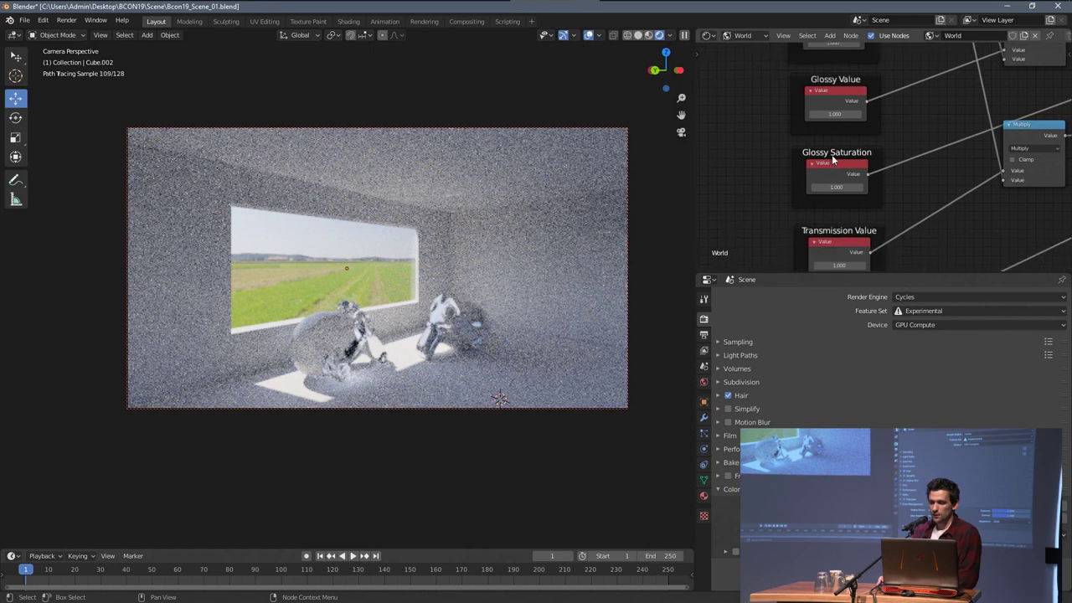
scroll(836, 170, up, 3)
click(824, 195)
key(BackSpace)
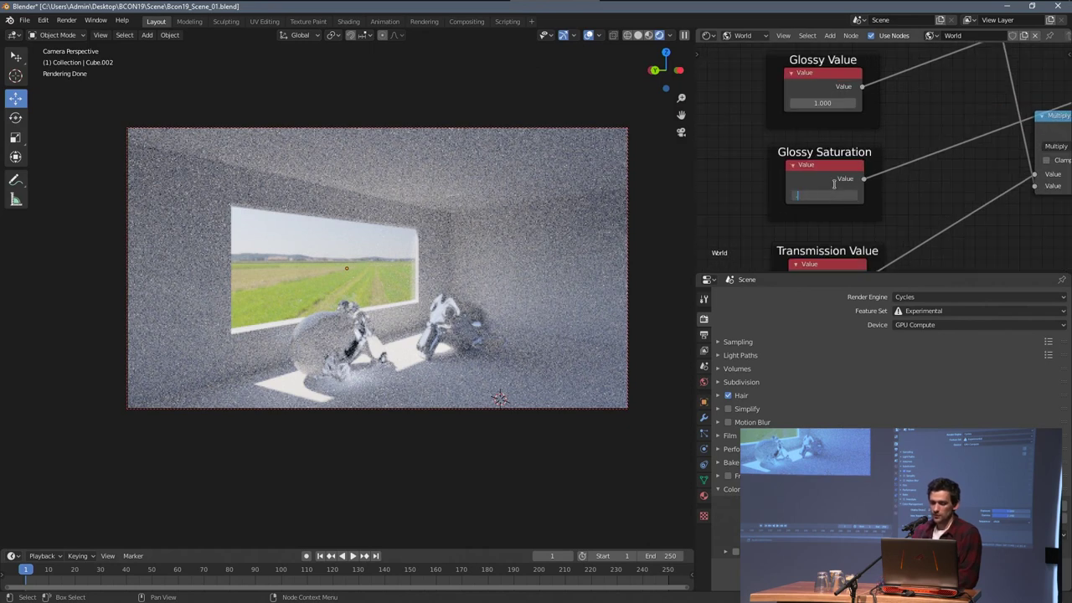
text(.5)
key(Return)
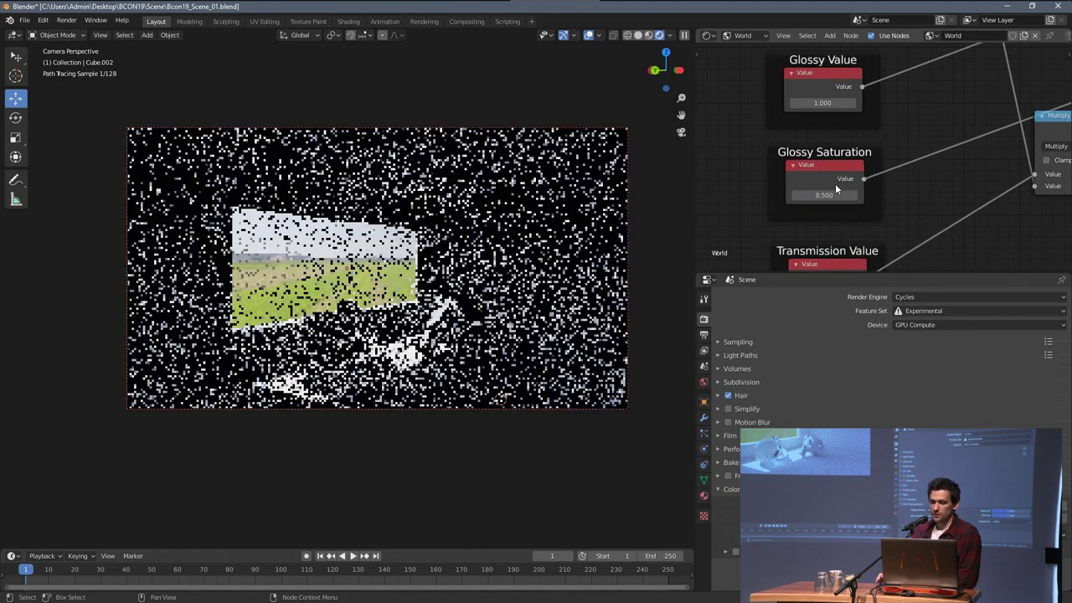
Step: Set the Glossy Value node in the World node tree to 2
shift+scroll(835, 167, up, 2)
click(825, 138)
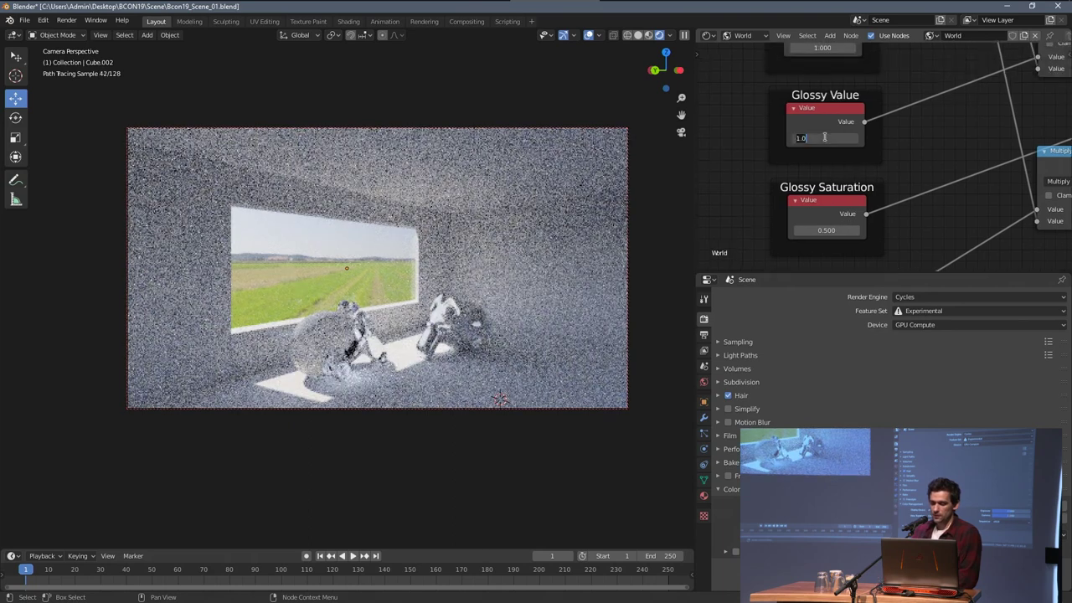
text(2)
key(Return)
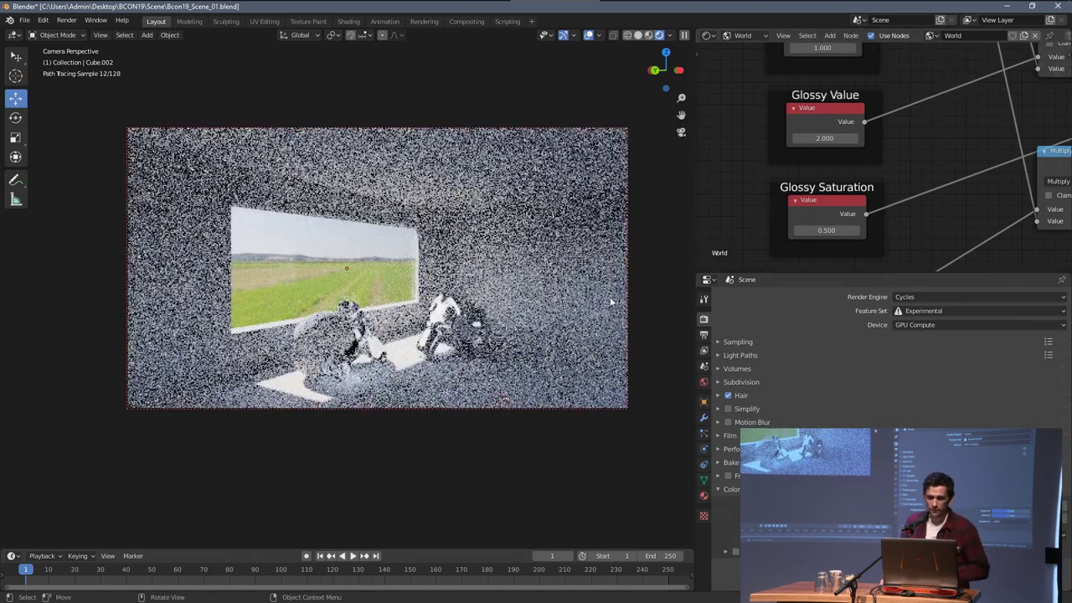
Step: Restrict the viewport render to a region around the two monkey heads for a close look at their reflections
key(ctrl+b)
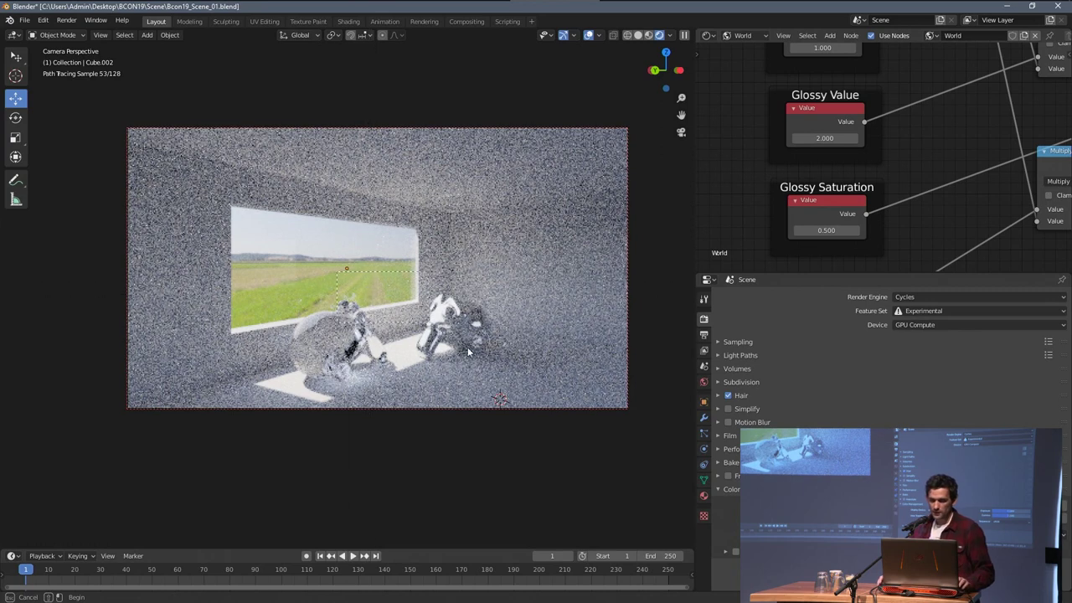
drag(337, 272, 503, 378)
scroll(502, 381, up, 2)
shift+middle_drag(483, 320, 457, 293)
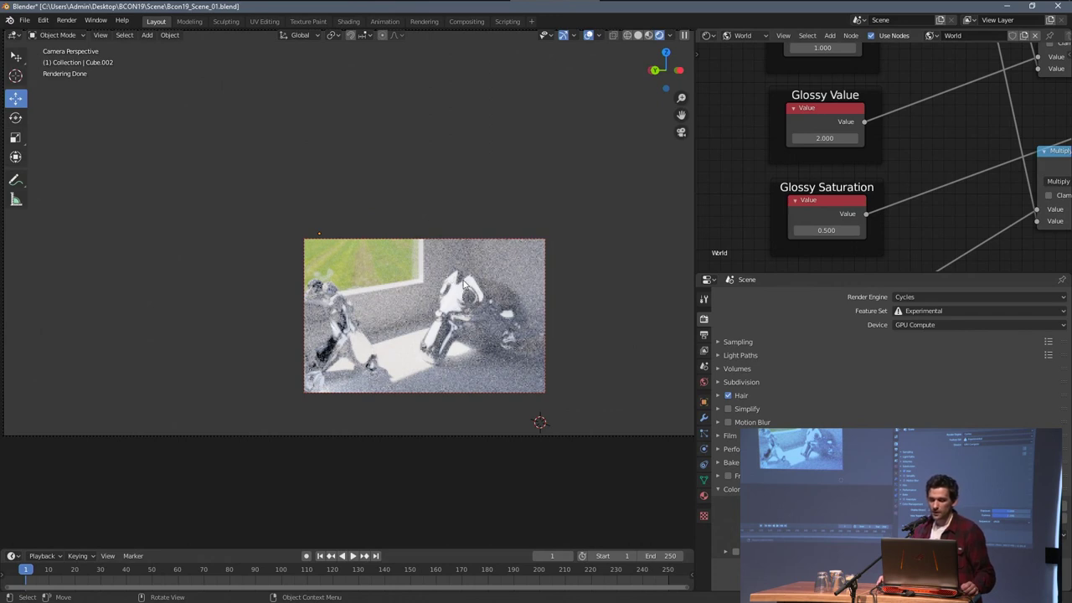
Step: Set the Glossy Value node in the World node tree to 1.5
click(847, 139)
text(1)
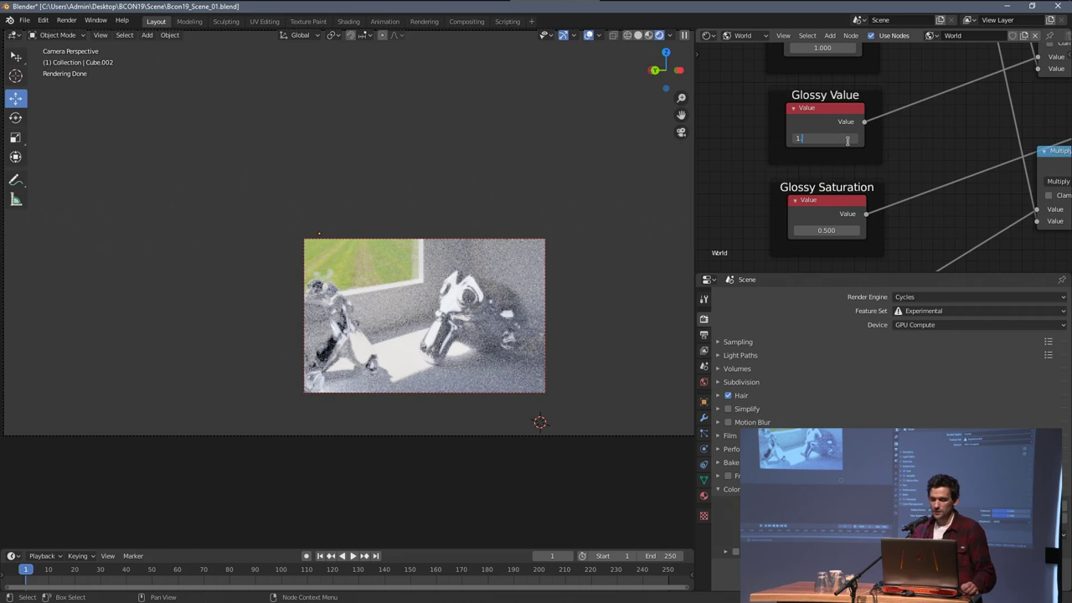
text(.5)
key(Return)
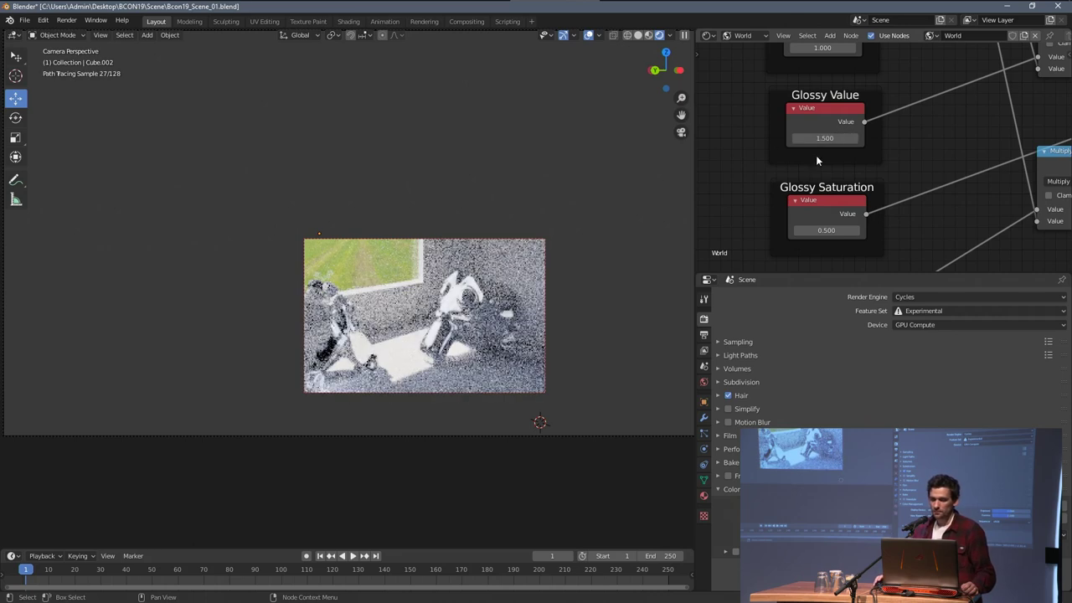
scroll(821, 157, down, 1)
scroll(820, 156, down, 2)
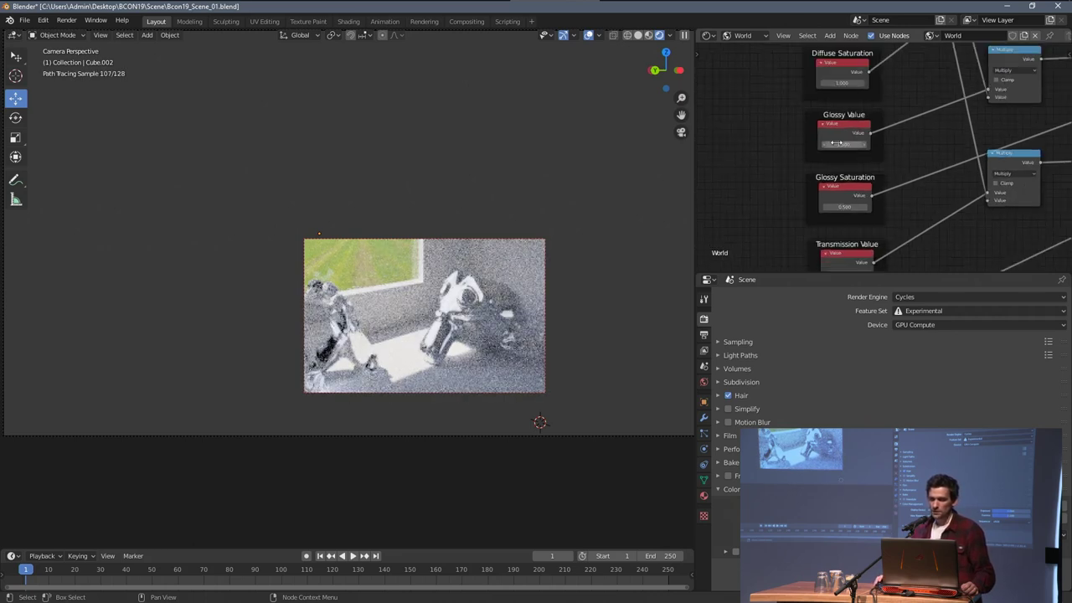
Step: Extend the viewport render region to the whole camera frame and switch the viewport to Solid shading
scroll(603, 210, down, 3)
key(ctrl+b)
drag(160, 148, 547, 381)
key(z)
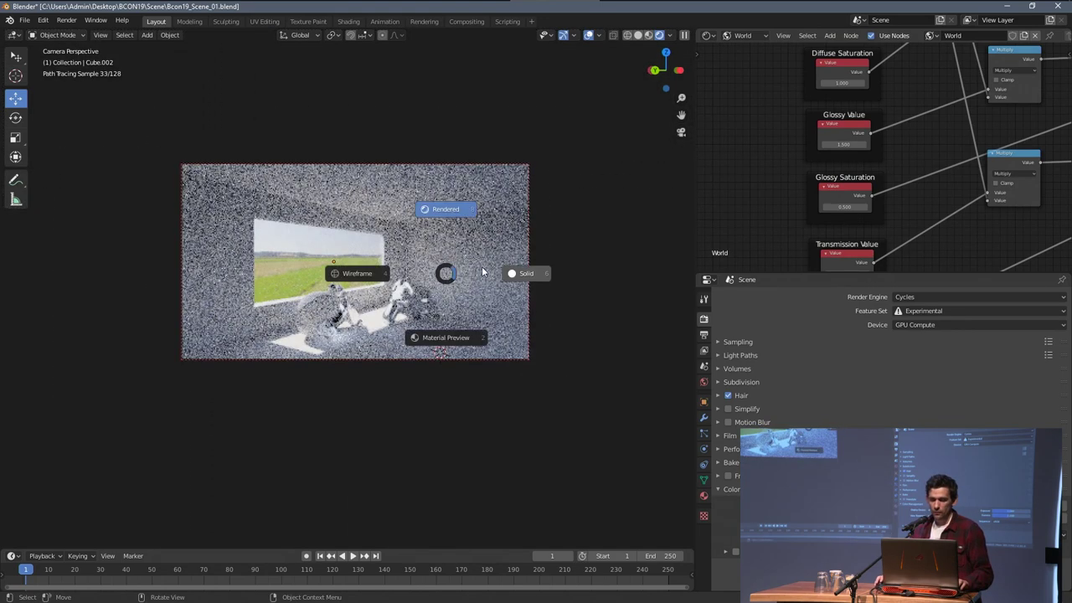
click(521, 270)
Step: In the Rendering workspace, select Slot 2 for the render result and render the image into it
click(424, 21)
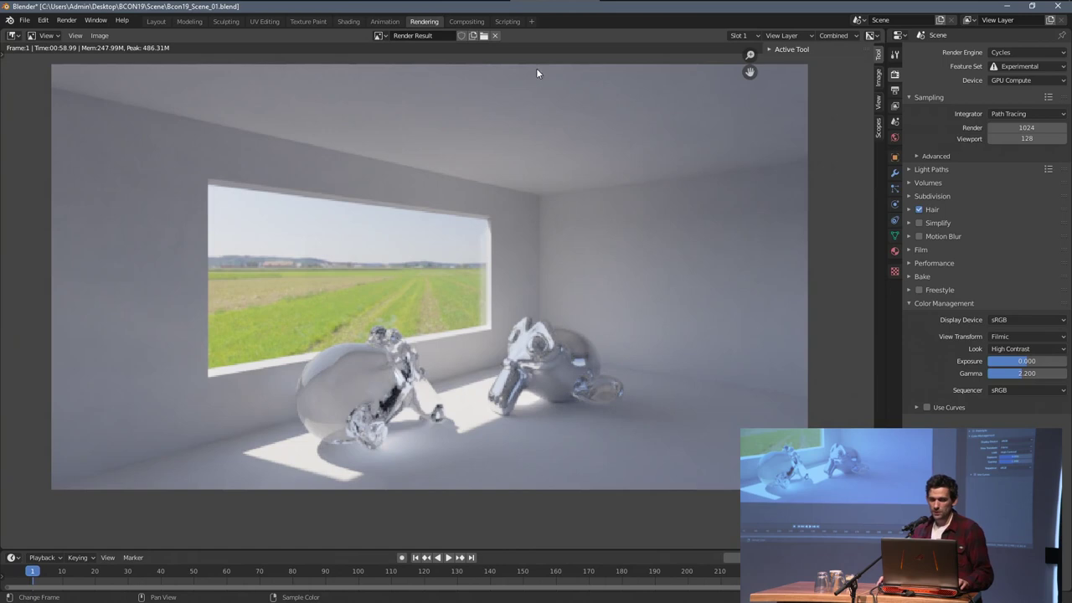
click(739, 36)
click(736, 136)
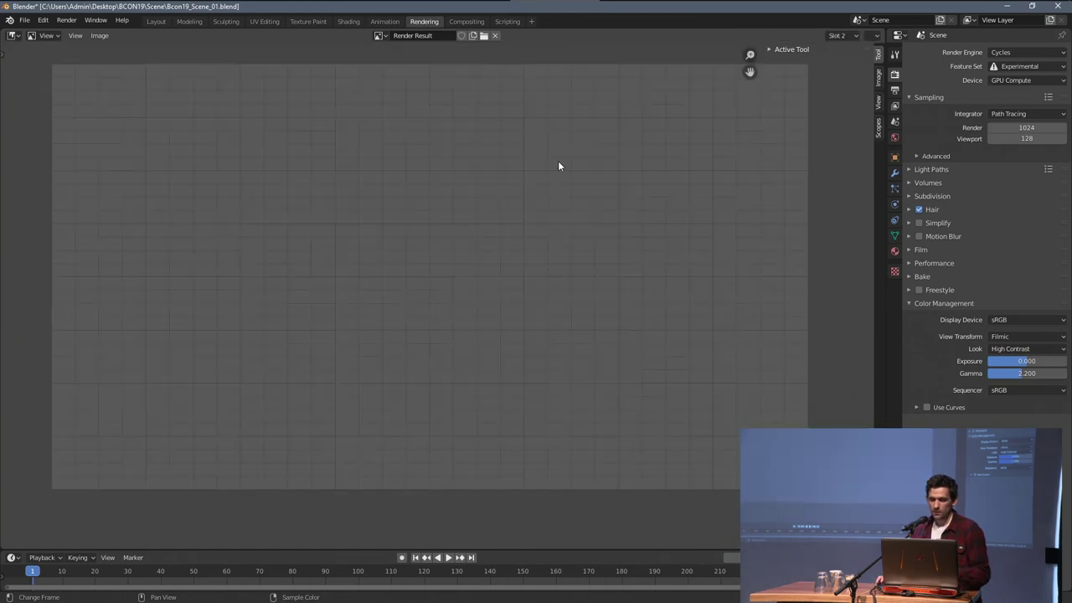
key(F12)
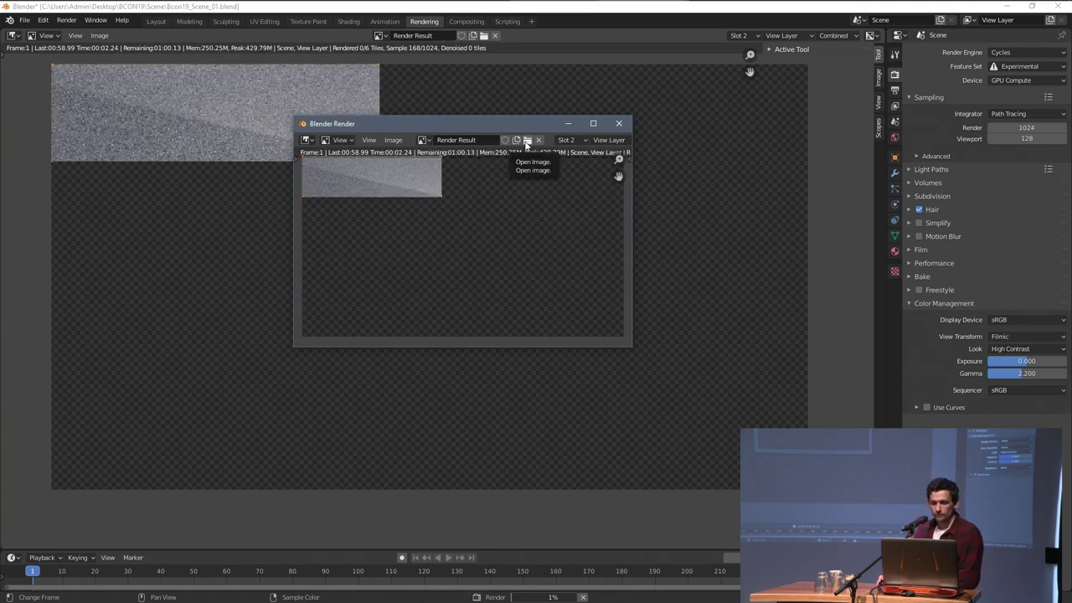
click(463, 91)
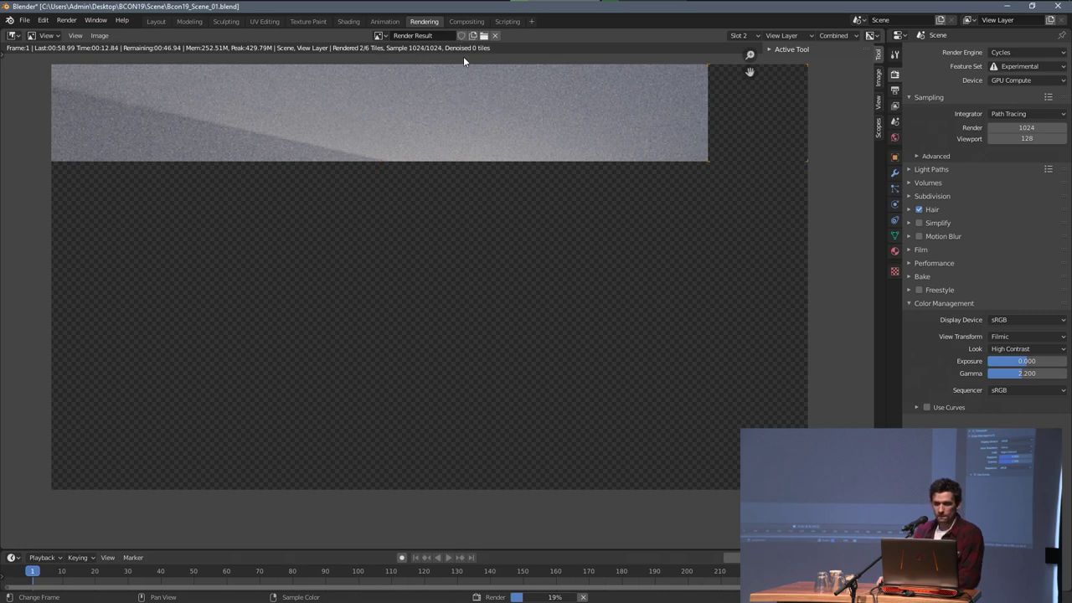
Step: Examine the World node tree full screen, from the value and saturation controls up to the Panorama_01_Sky.hdr texture
click(160, 22)
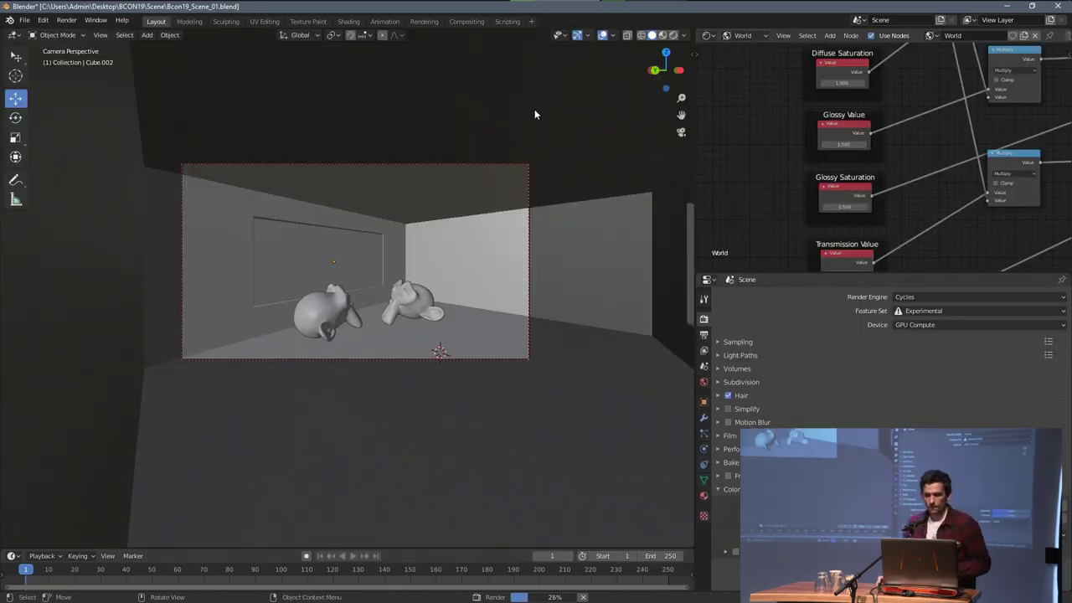
key(ctrl+space)
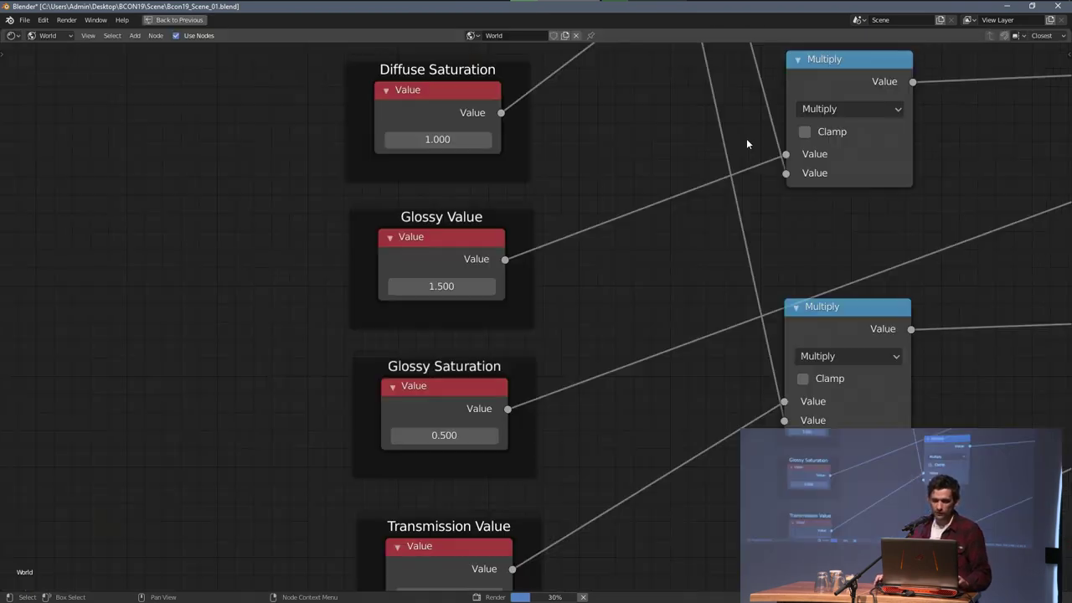
scroll(726, 178, down, 1)
scroll(729, 177, down, 4)
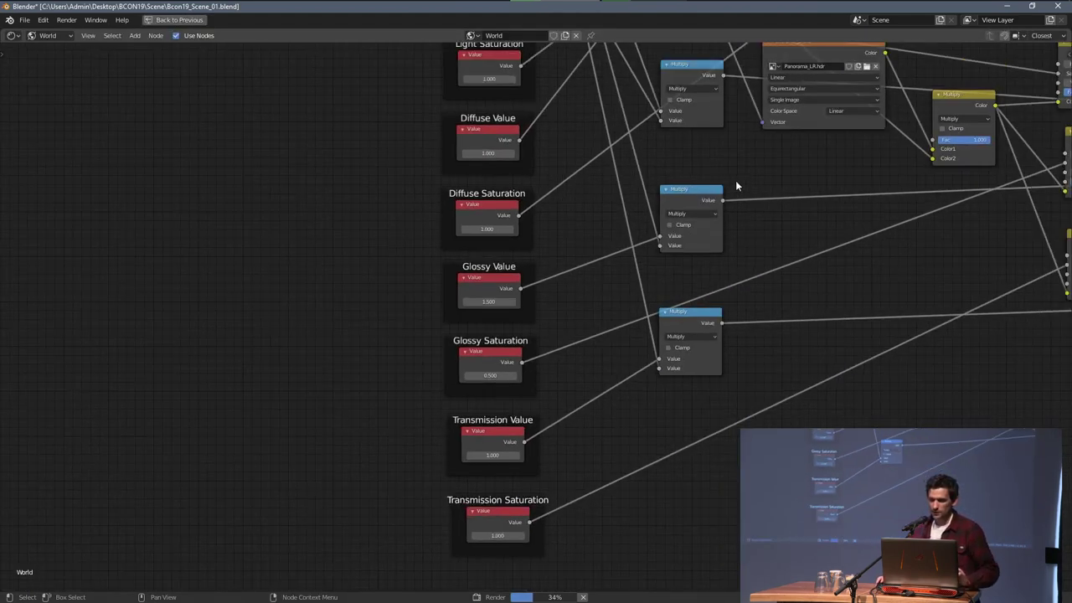
middle_drag(735, 180, 636, 218)
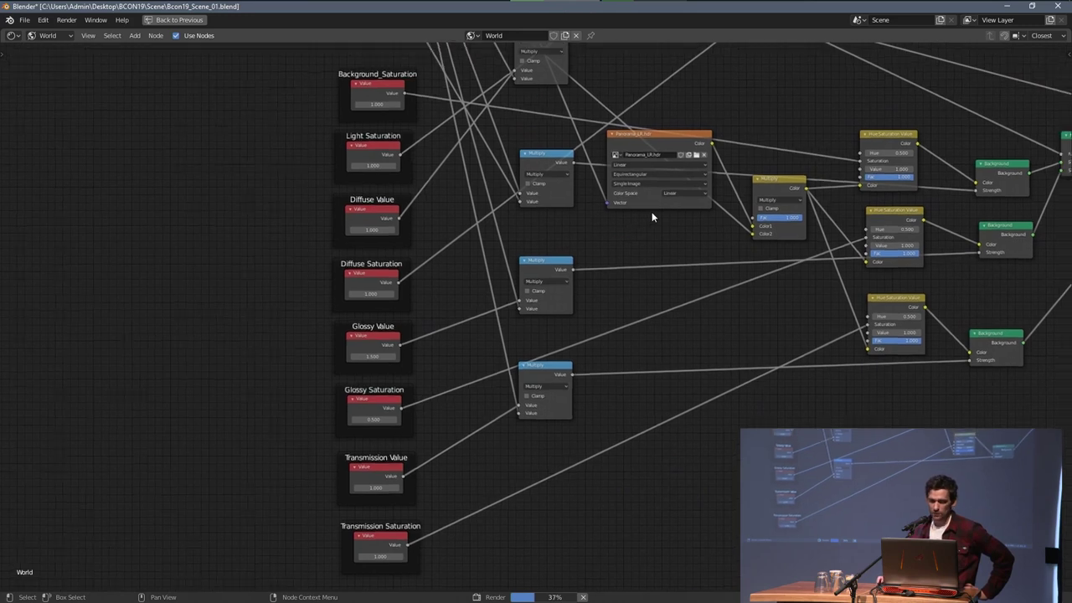
middle_drag(762, 151, 621, 340)
scroll(490, 162, down, 1)
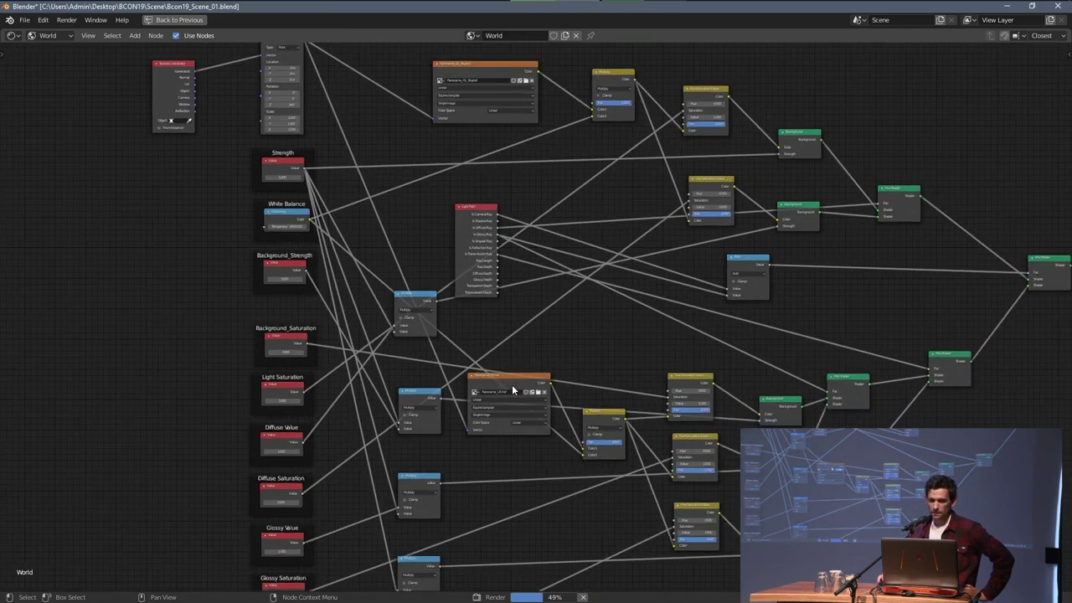
scroll(500, 129, up, 4)
middle_drag(502, 127, 544, 406)
scroll(516, 226, up, 3)
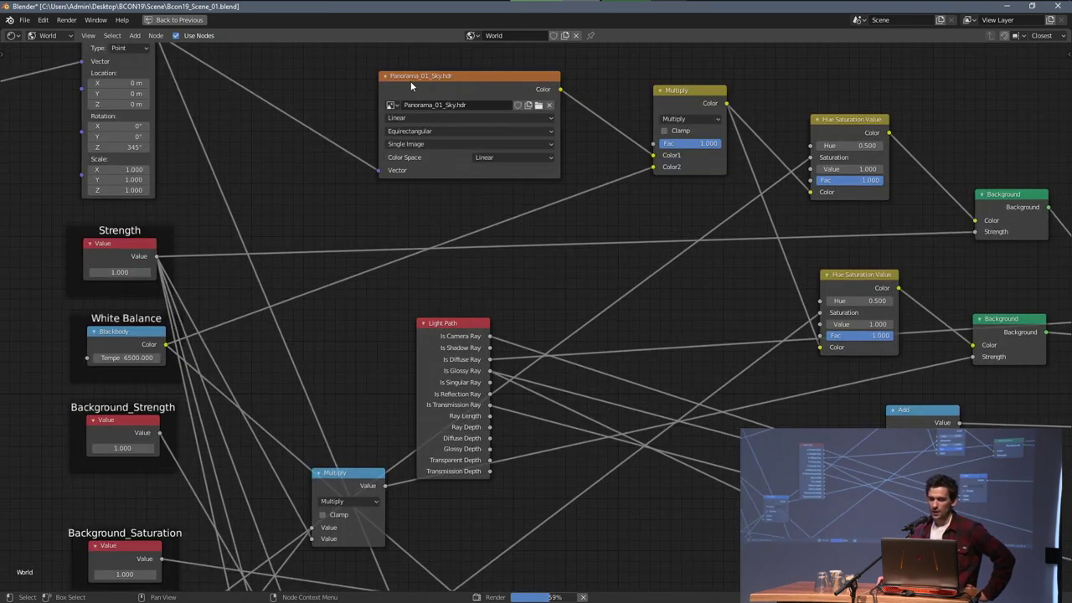
Step: Examine the Panorama_LR.hdr texture and how the Light Path outputs connect to the World's background and mix shaders
scroll(529, 352, down, 2)
middle_drag(492, 166, 462, 0)
middle_drag(482, 302, 467, 364)
scroll(452, 410, up, 3)
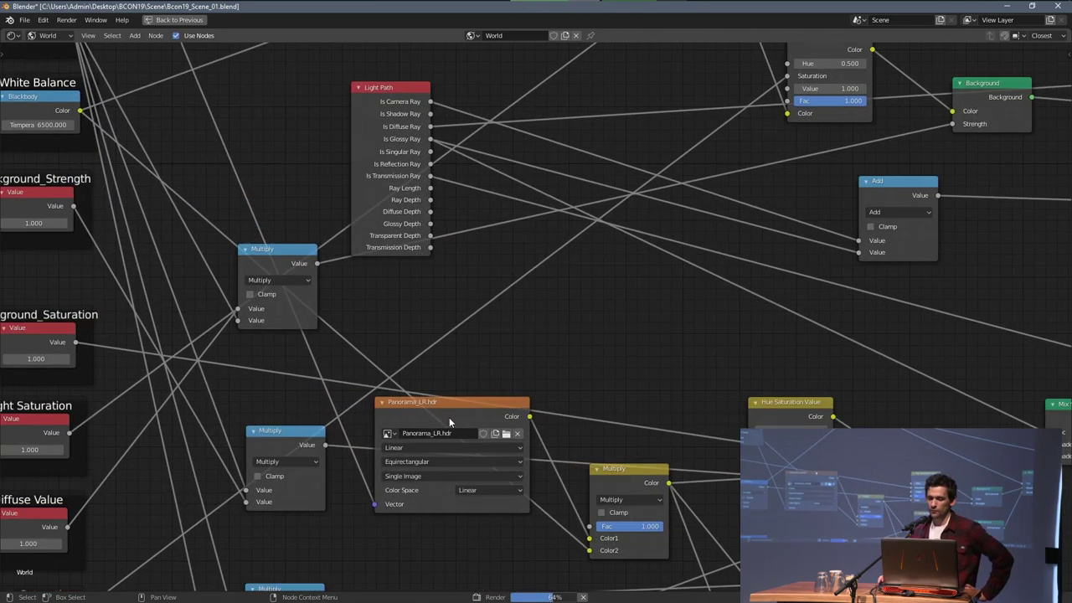
scroll(333, 426, down, 3)
middle_drag(352, 404, 396, 377)
scroll(396, 375, down, 1)
scroll(471, 275, down, 2)
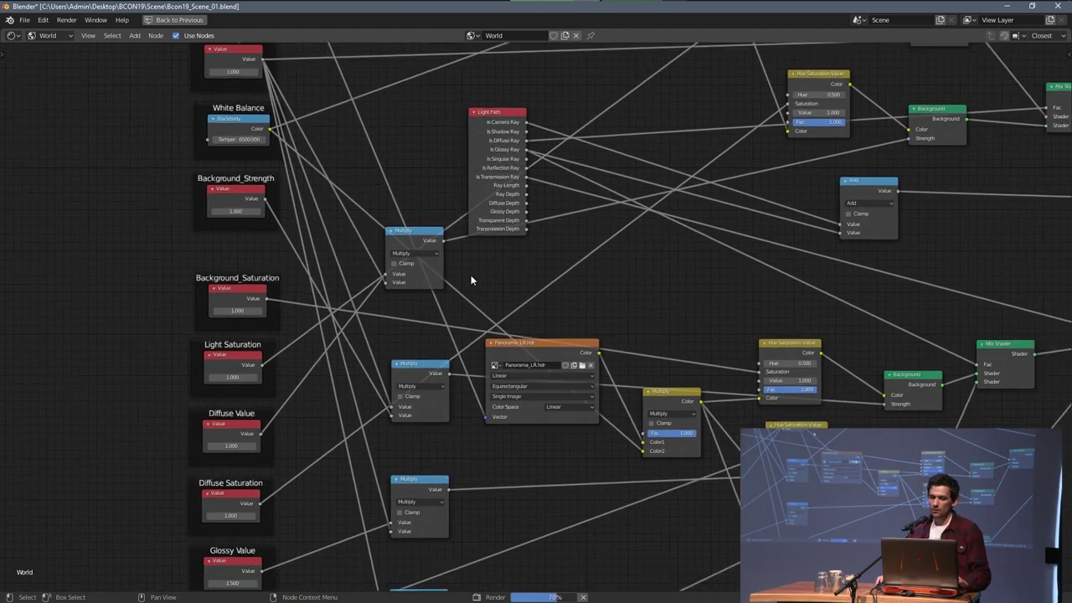
middle_drag(500, 213, 490, 281)
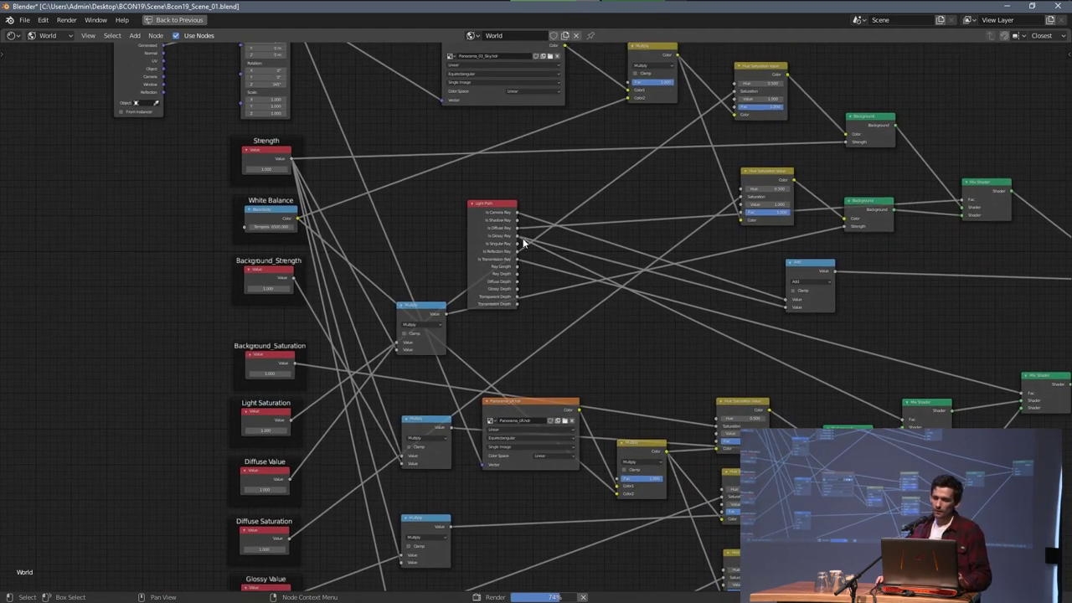
scroll(525, 242, down, 1)
Step: Select the Panorama_01_Sky.hdr and Panorama_LR.hdr environment texture nodes alternately, nudging each slightly within the World node tree
mouse_move(491, 58)
mouse_down()
mouse_move(496, 71)
mouse_move(482, 76)
mouse_up()
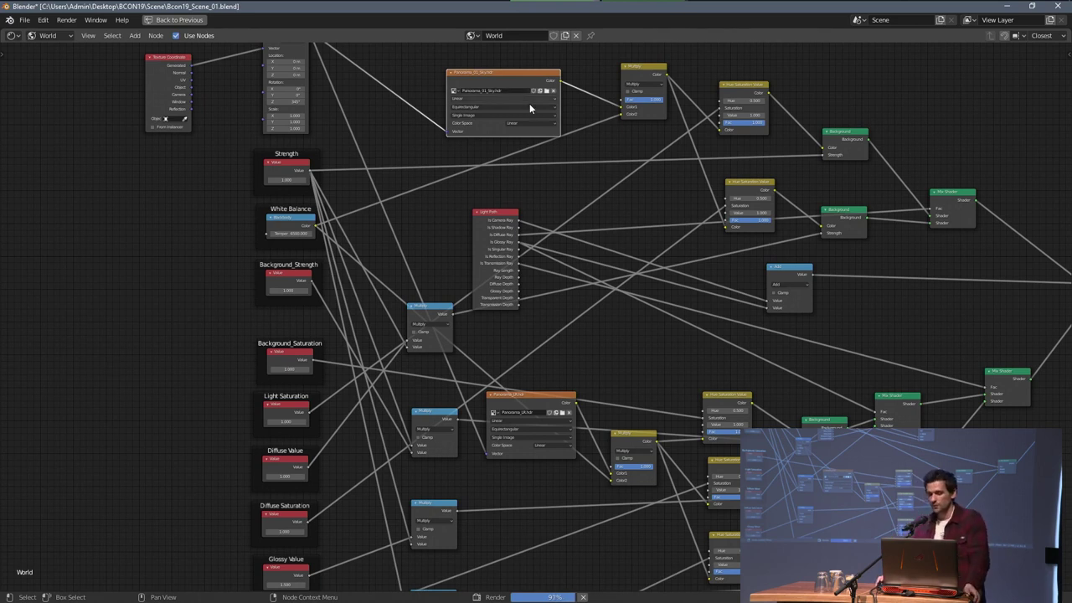
scroll(526, 103, up, 1)
scroll(505, 98, down, 2)
drag(502, 93, 501, 84)
click(536, 392)
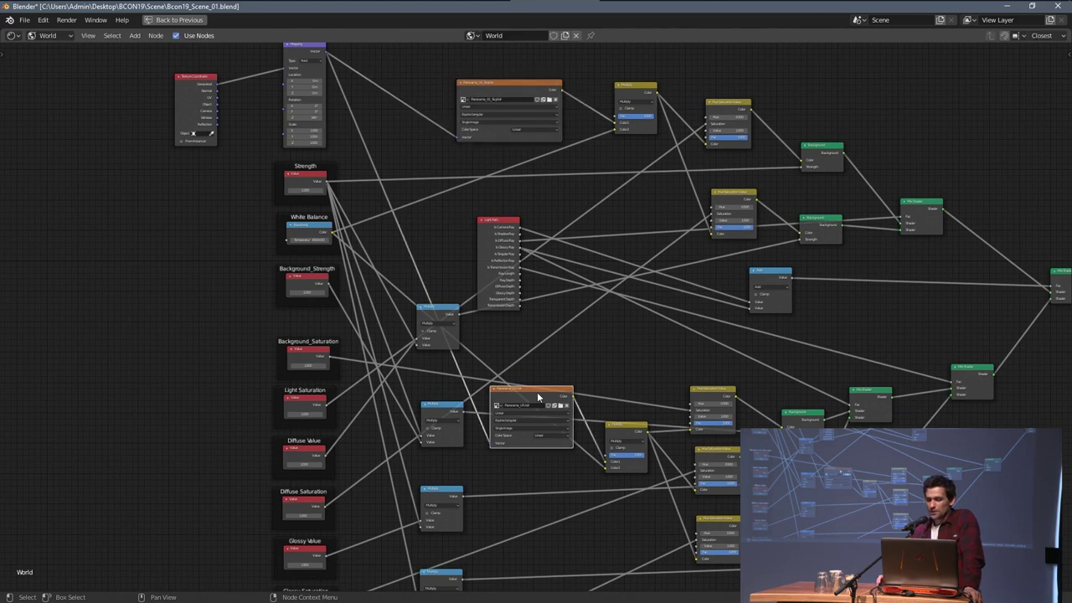
click(506, 83)
click(528, 390)
click(505, 85)
mouse_move(521, 388)
mouse_down()
mouse_move(534, 401)
mouse_move(536, 390)
mouse_up()
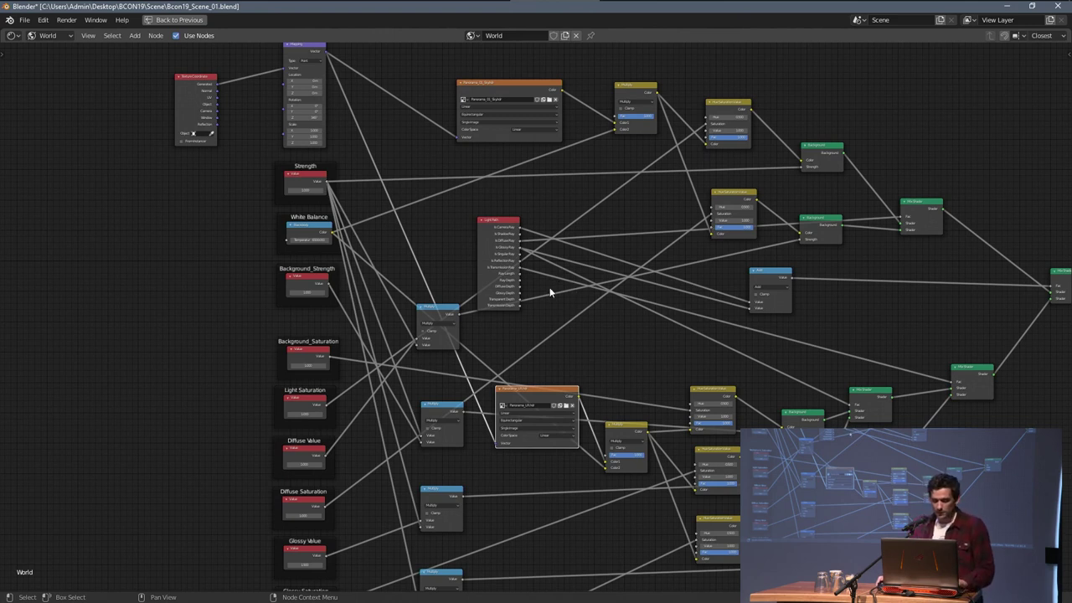
drag(517, 123, 513, 130)
drag(533, 389, 533, 377)
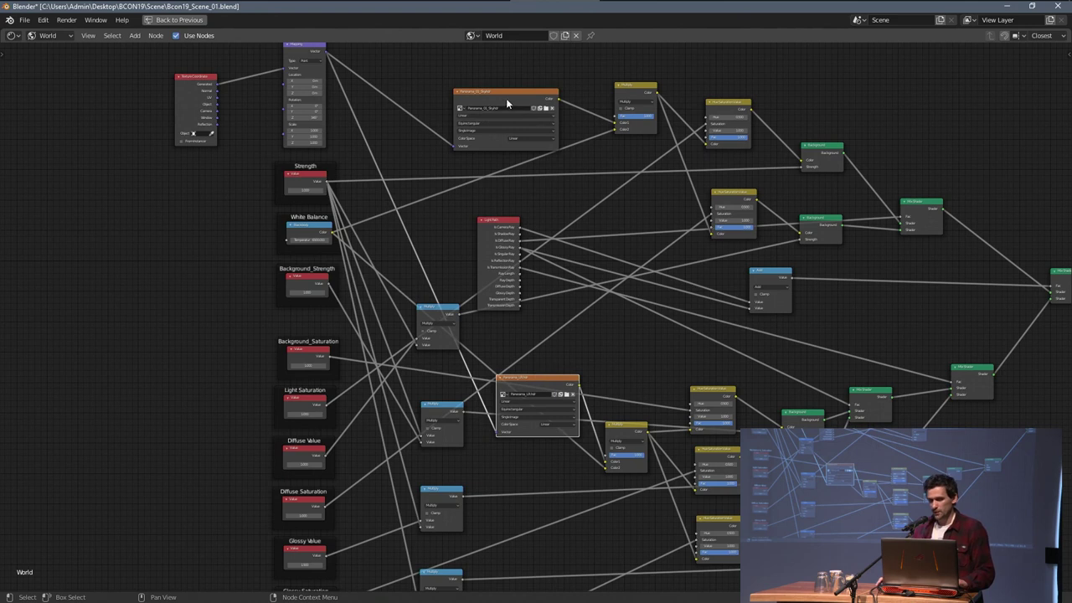
Step: Compare the finished renders in Slot 1 and Slot 2 in the Rendering workspace, ending on Slot 2
key(ctrl+space)
click(424, 21)
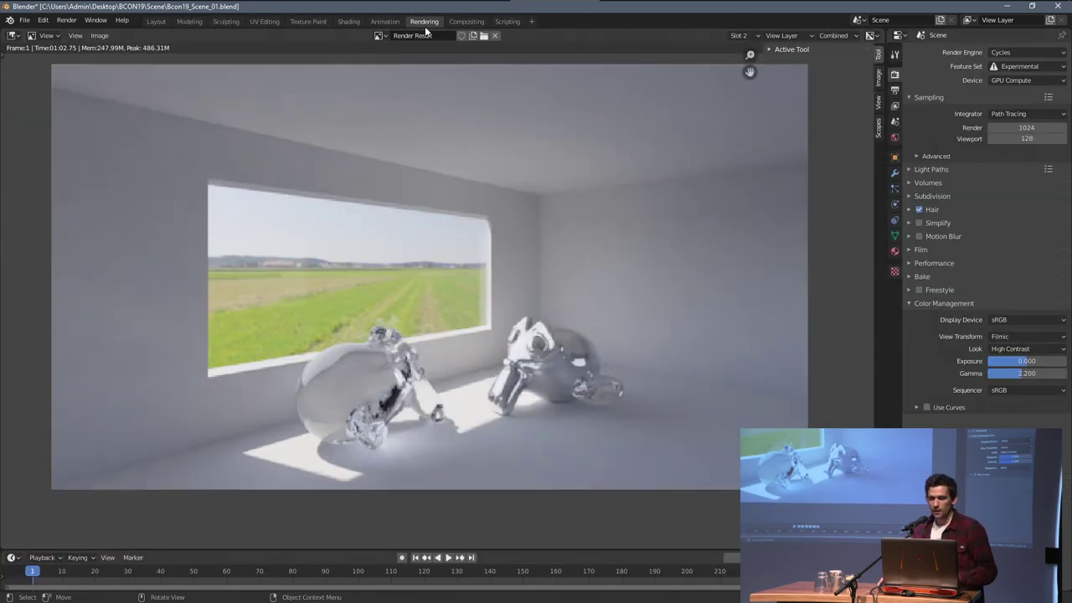
click(736, 35)
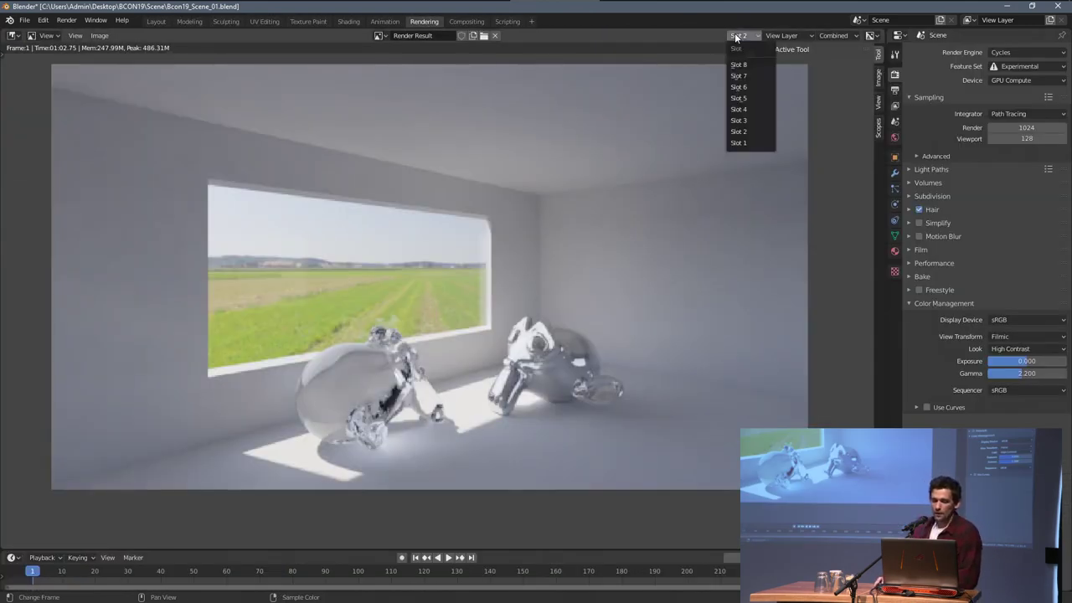
click(759, 145)
click(744, 36)
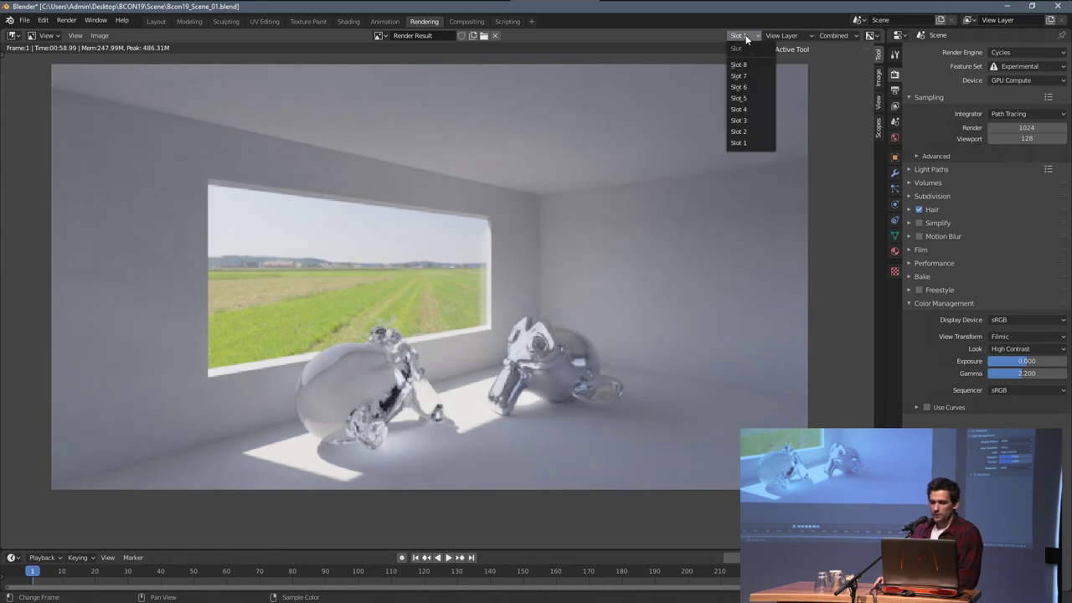
click(757, 132)
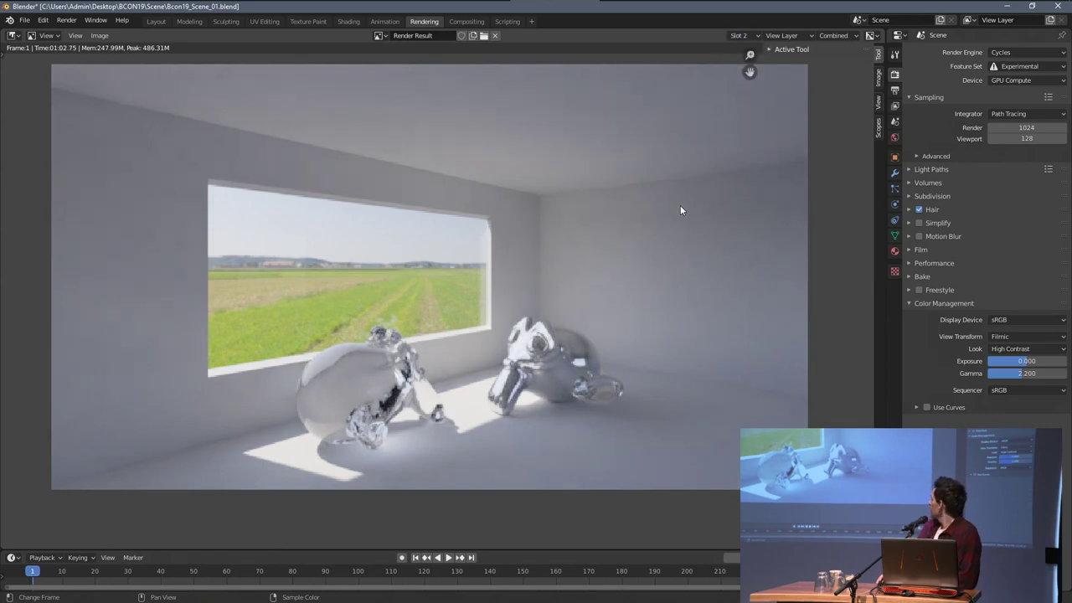
Step: Switch repeatedly between the Slot 1 and Slot 2 renders to compare the reflections and lighting on the two monkey heads
click(736, 36)
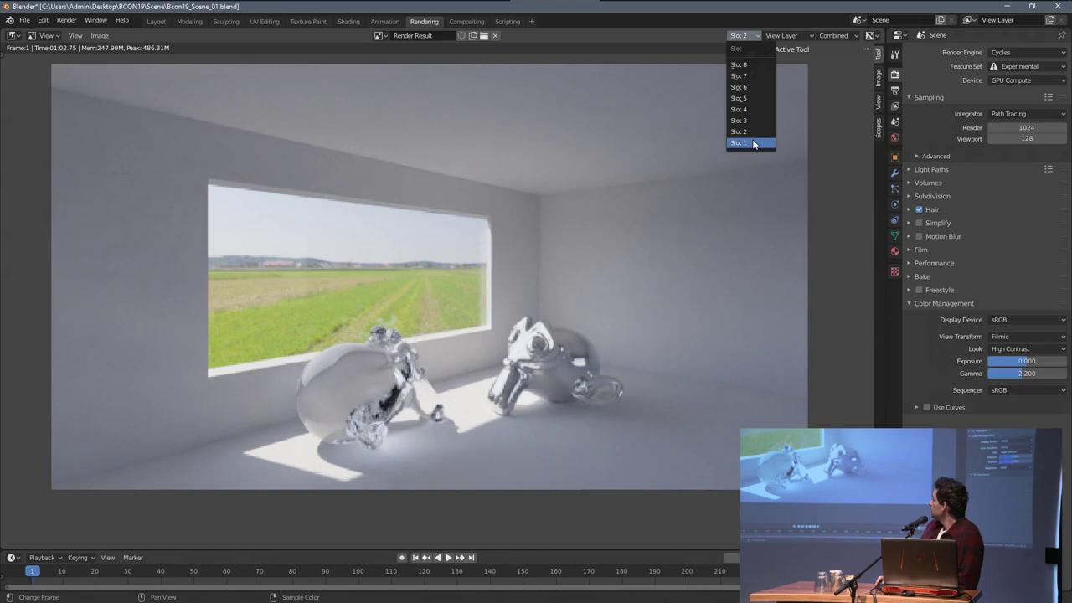
click(753, 144)
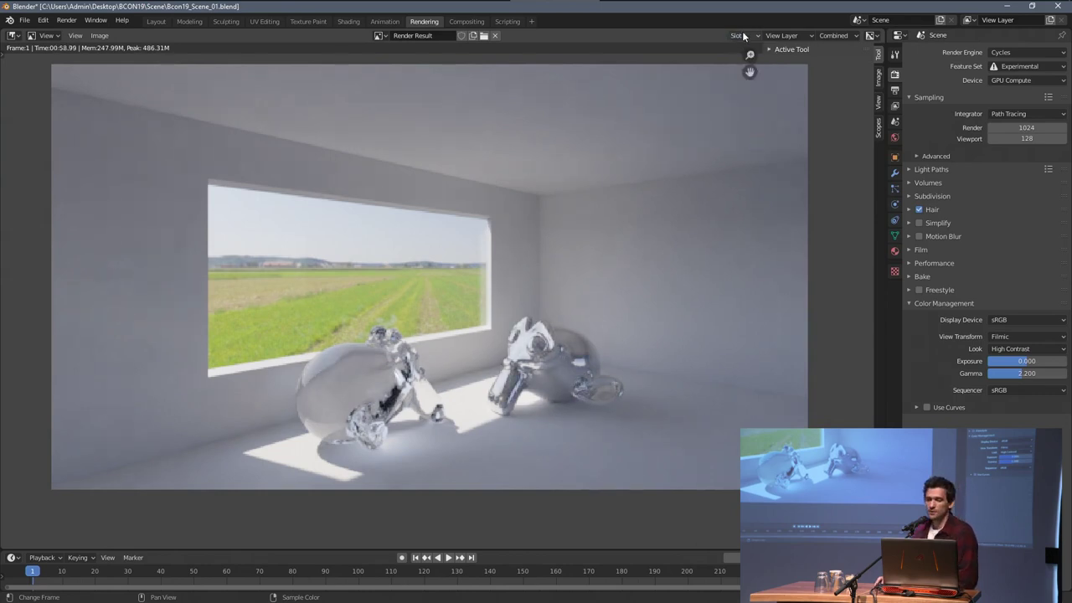
click(737, 36)
click(743, 132)
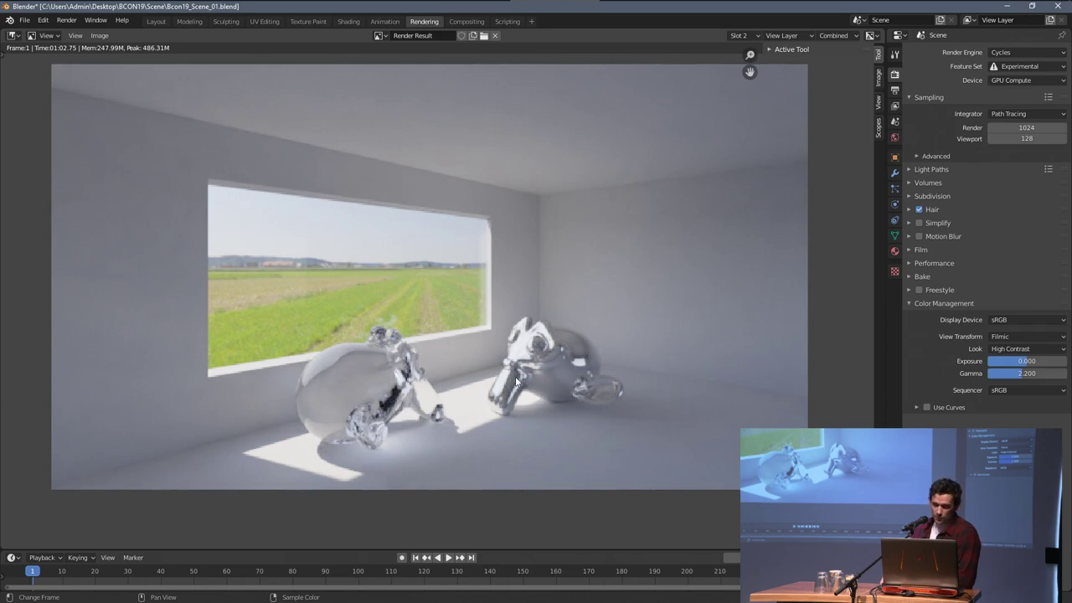
scroll(546, 359, down, 1)
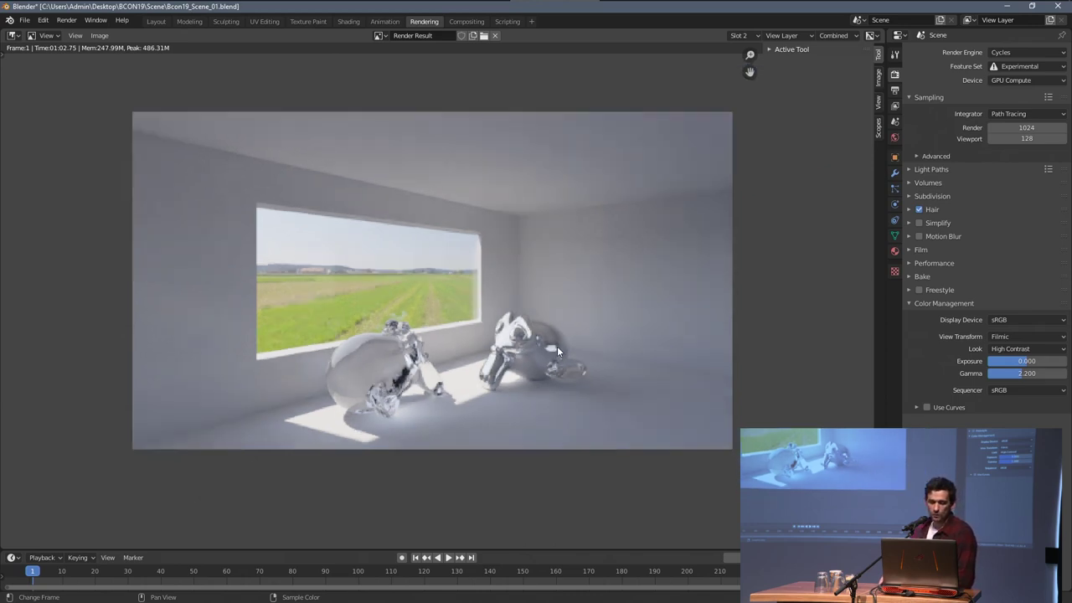
scroll(551, 348, up, 1)
scroll(551, 347, down, 1)
middle_drag(558, 347, 563, 353)
click(739, 36)
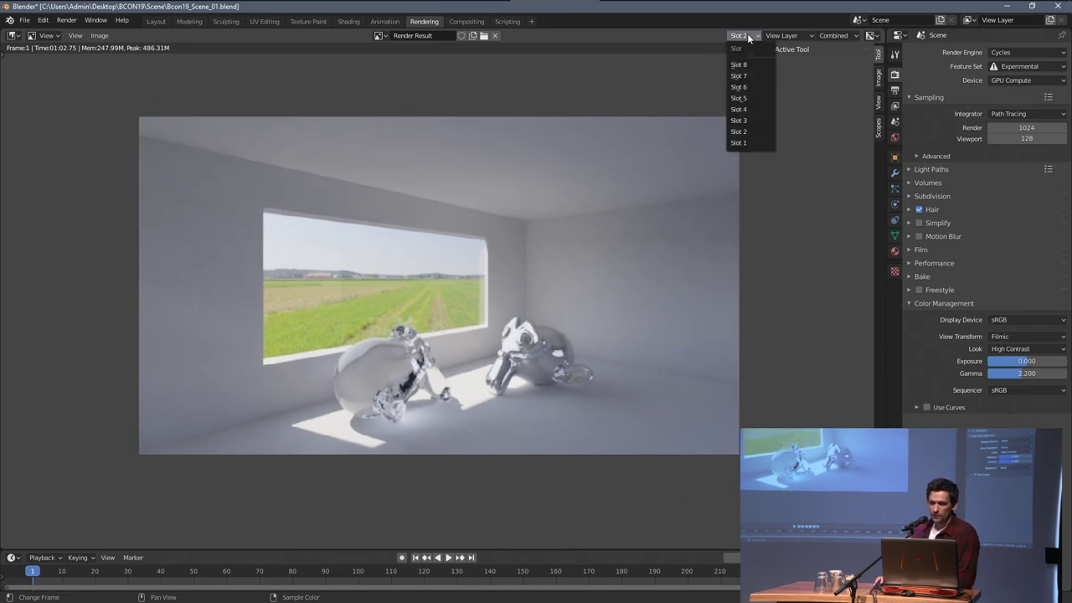
click(766, 141)
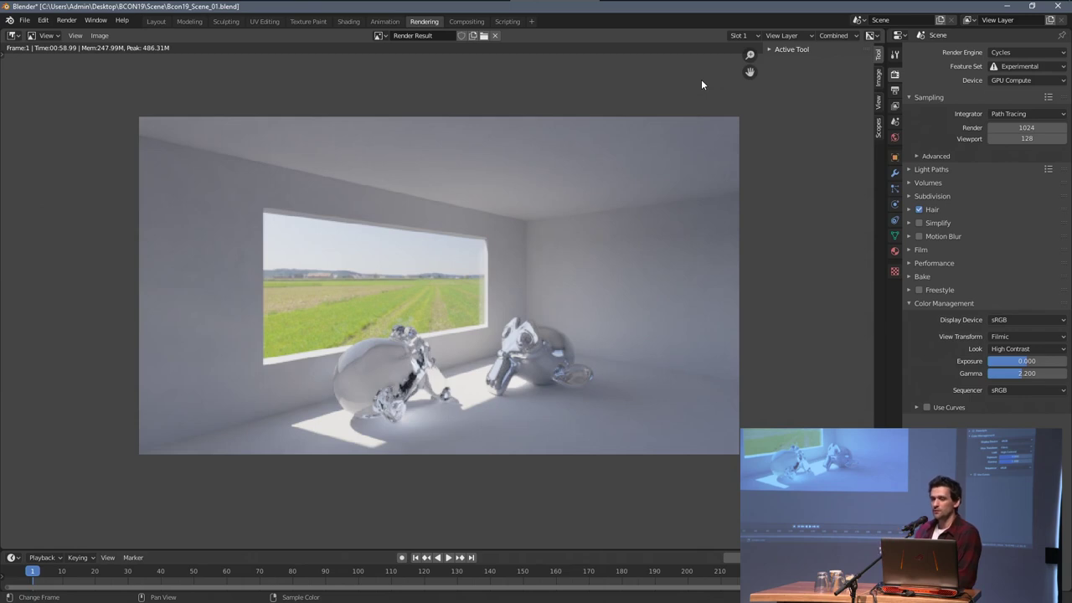
click(735, 35)
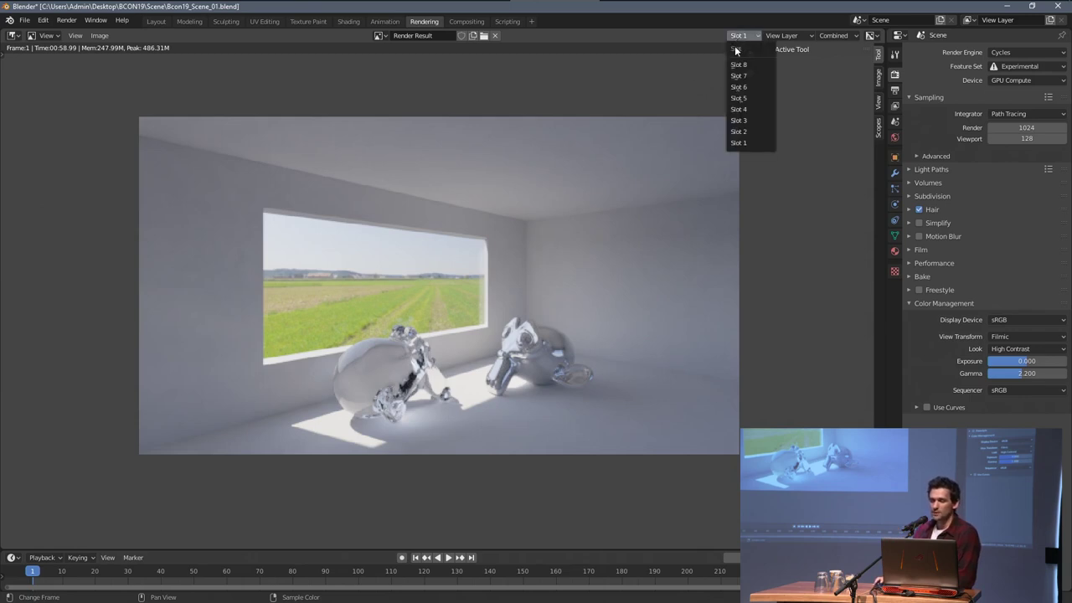
click(741, 137)
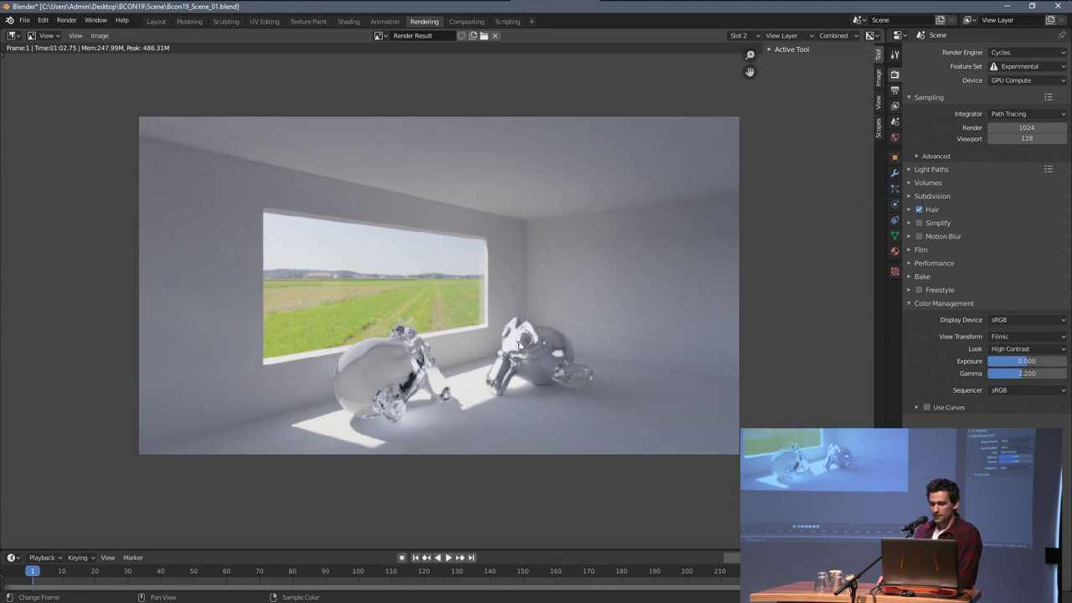
scroll(546, 313, up, 1)
scroll(545, 339, down, 1)
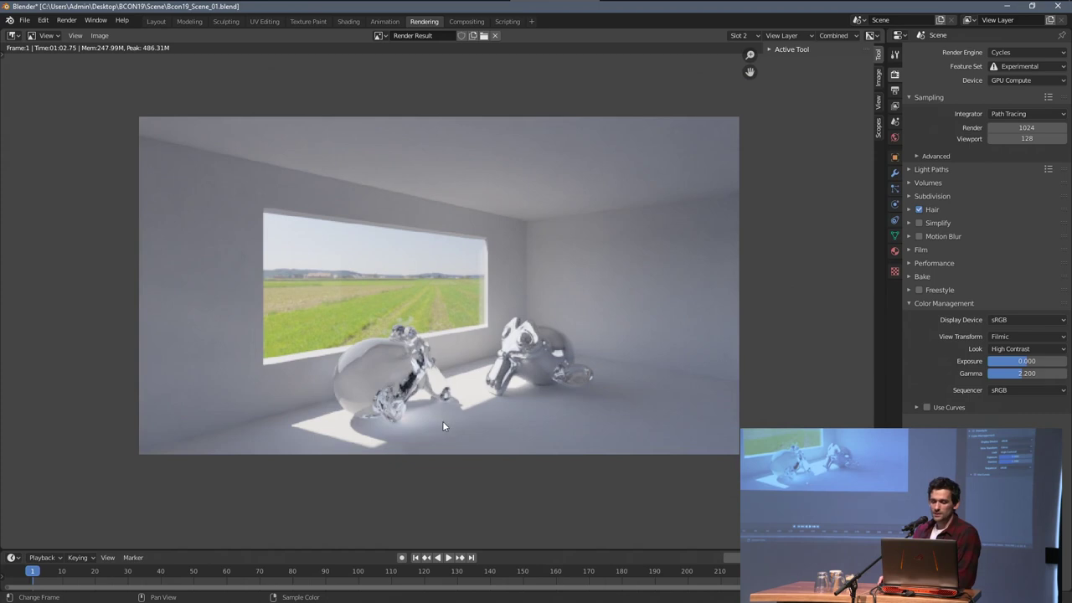
middle_drag(405, 420, 422, 417)
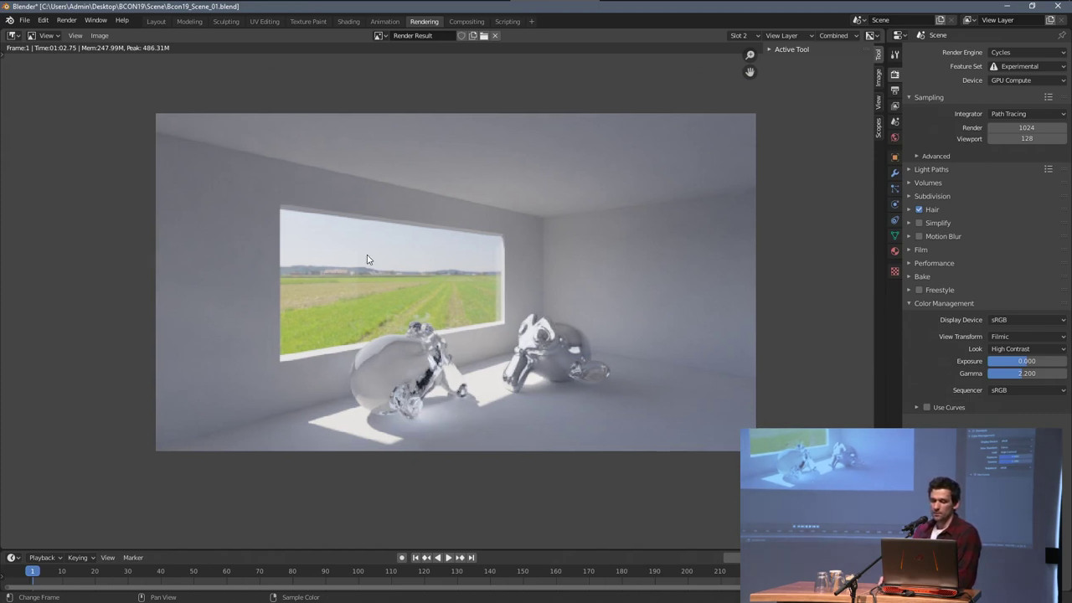
Step: In the Layout workspace, show the camera view in Rendered shading with a render region around the glass monkey head and lower window
click(156, 21)
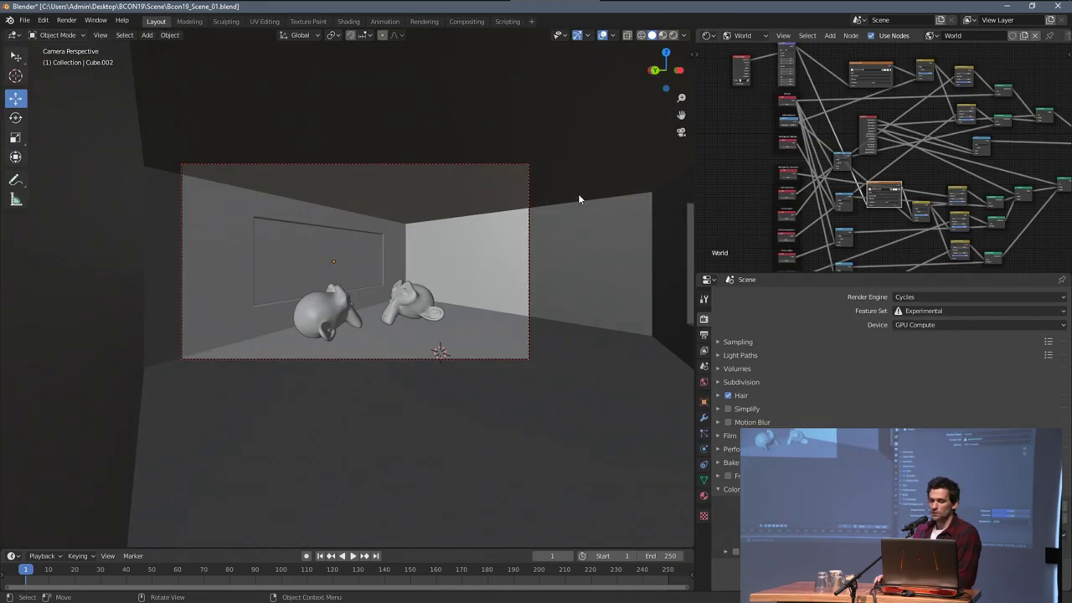
scroll(768, 182, up, 2)
scroll(768, 182, up, 5)
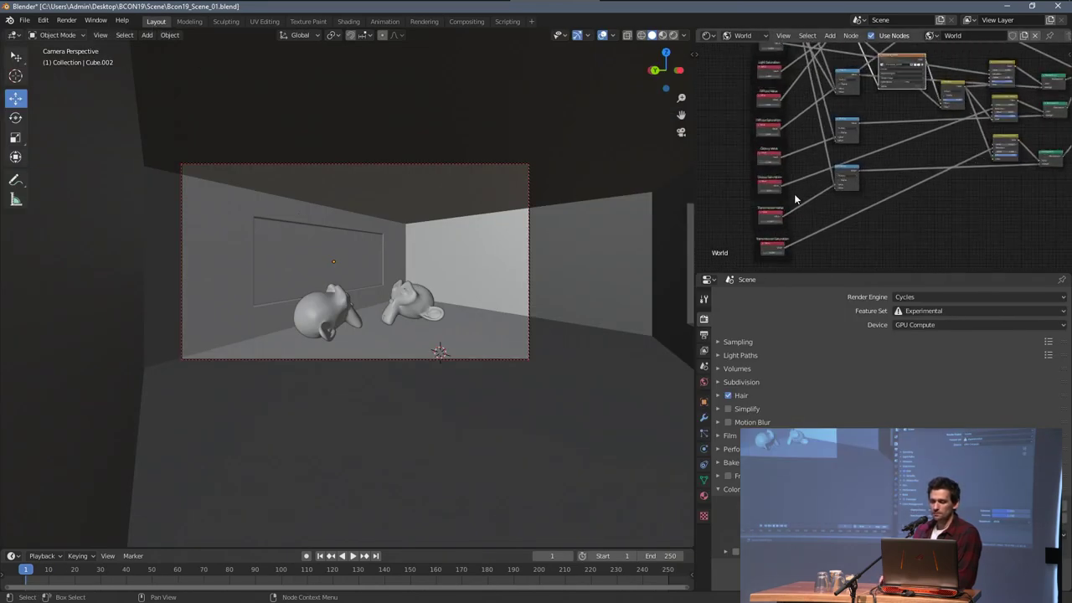
scroll(774, 163, up, 1)
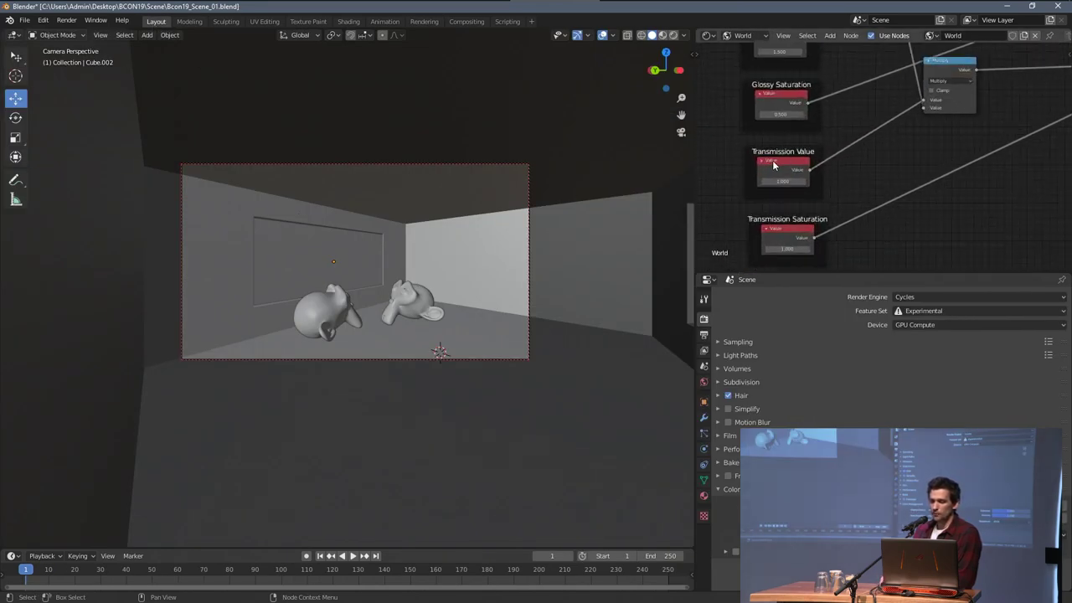
scroll(724, 215, up, 2)
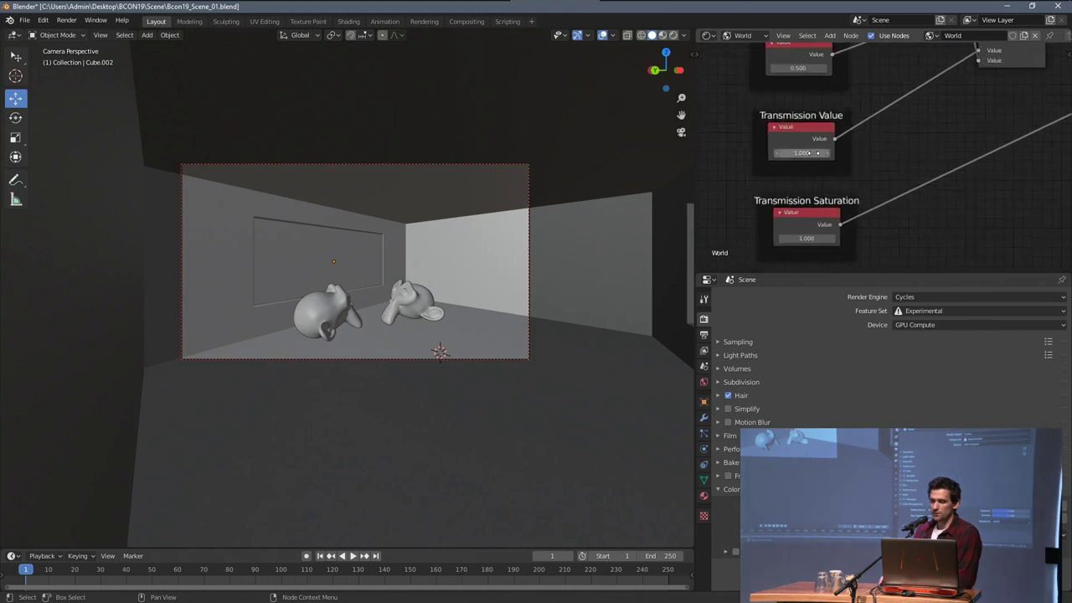
key(z)
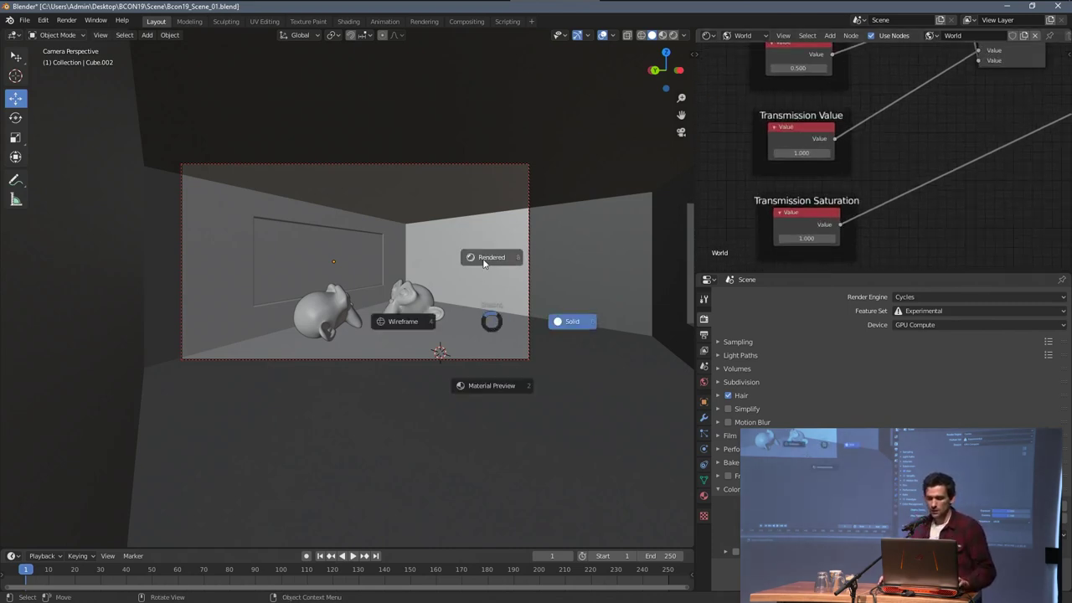
click(490, 256)
key(ctrl+b)
drag(248, 268, 399, 376)
shift+middle_drag(388, 340, 385, 293)
scroll(386, 292, up, 3)
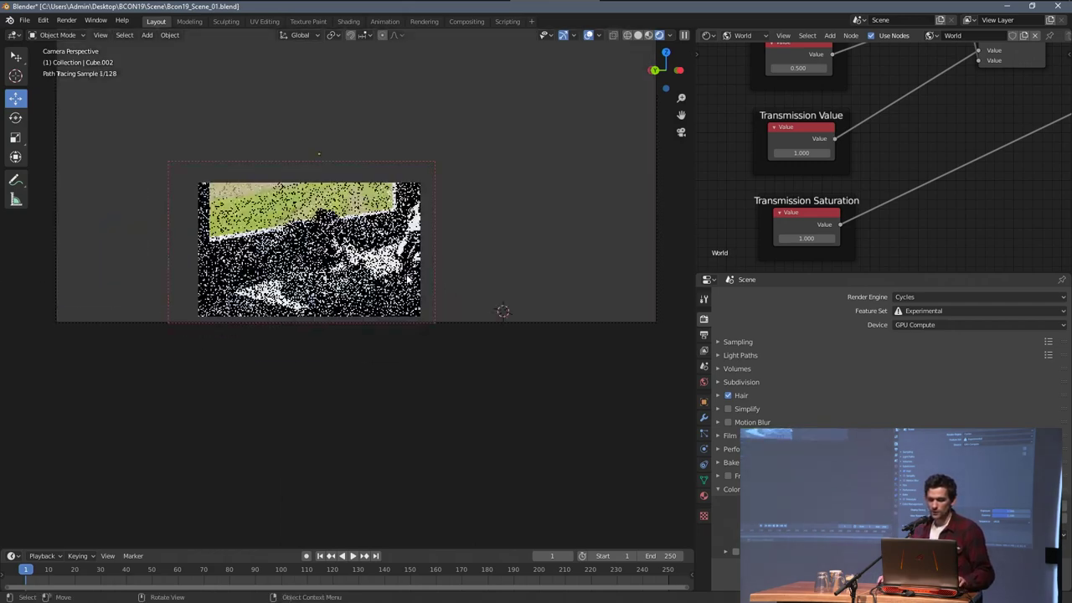
Step: Set the World's Transmission Value to 4 and Transmission Saturation to 0.5
double_click(825, 153)
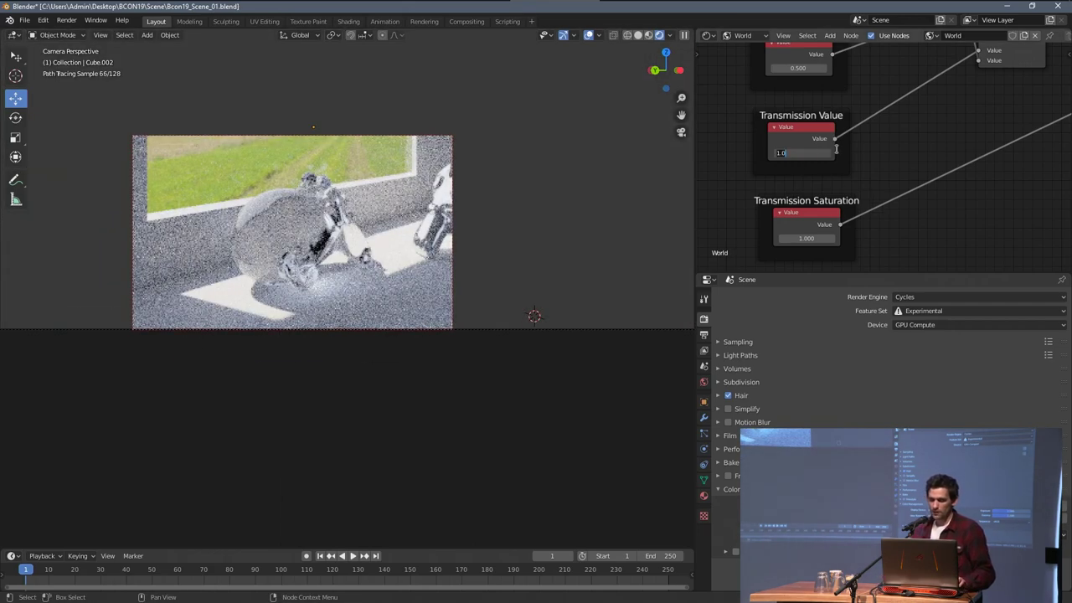
text(4)
key(Return)
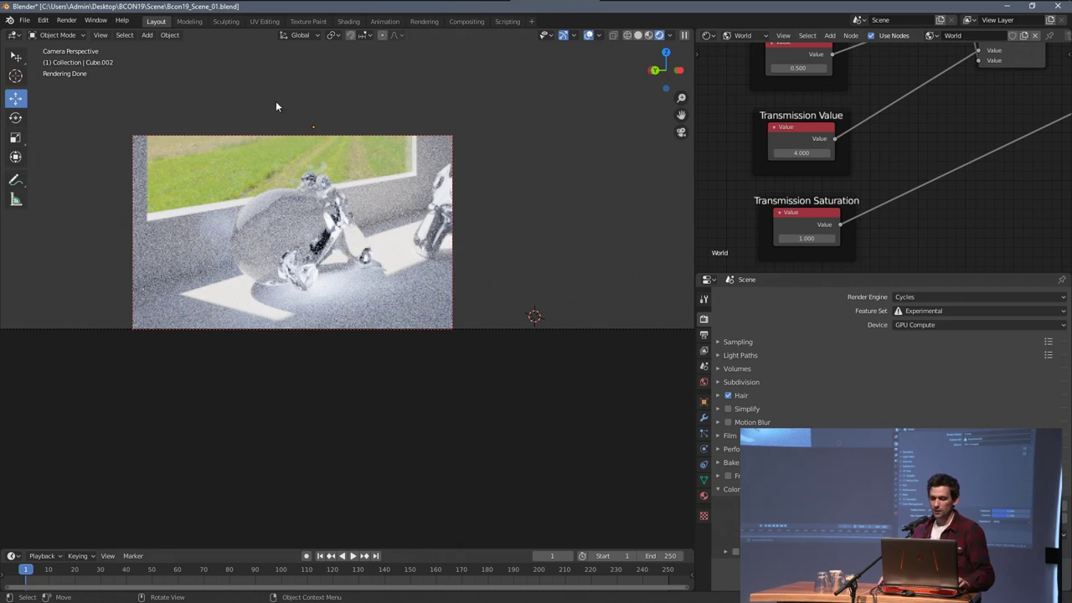
click(820, 242)
text(0.5)
key(Return)
Step: Enlarge the viewport render region to cover the whole camera frame
scroll(550, 269, down, 3)
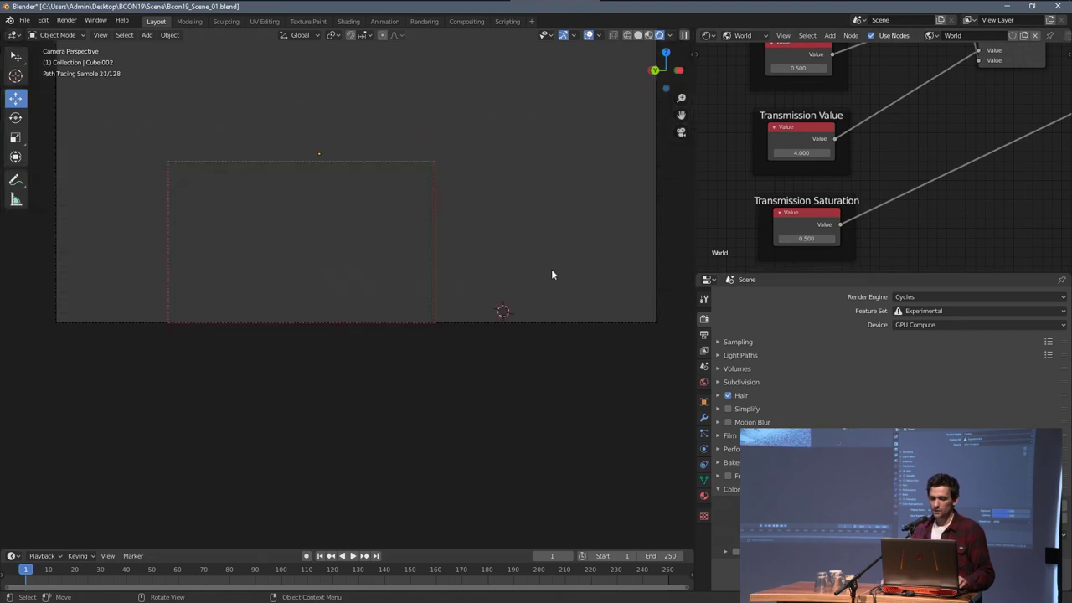
key(ctrl+b)
mouse_move(153, 118)
mouse_down()
mouse_move(449, 277)
mouse_move(528, 338)
mouse_up()
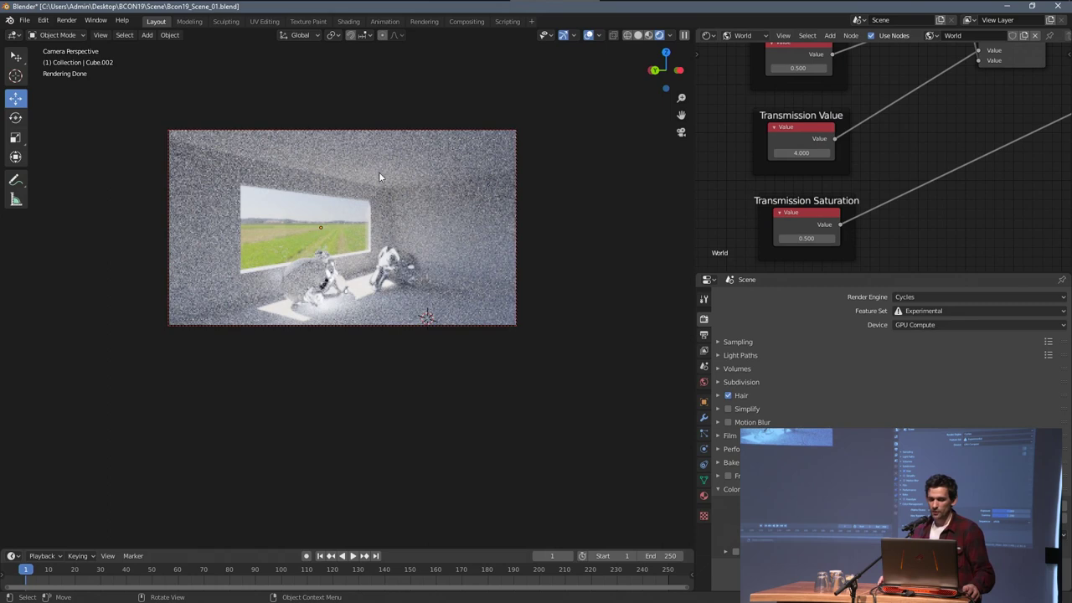
Step: Shift the Diffuse Value node slightly in the World node tree and set its value to 3
scroll(813, 96, down, 2)
middle_drag(813, 92, 798, 160)
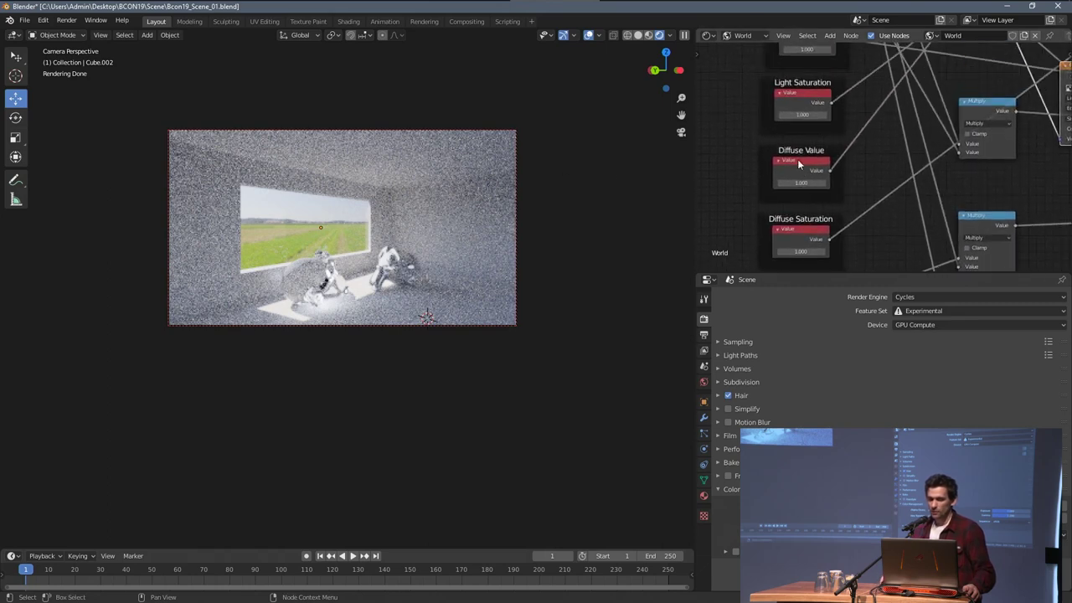
scroll(795, 130, up, 3)
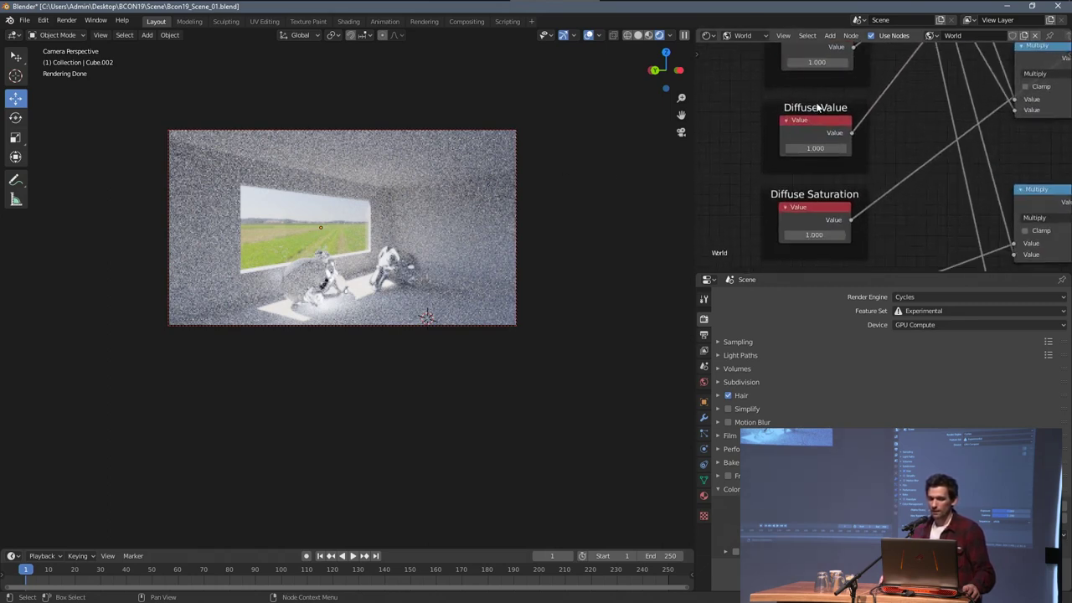
drag(815, 137, 806, 132)
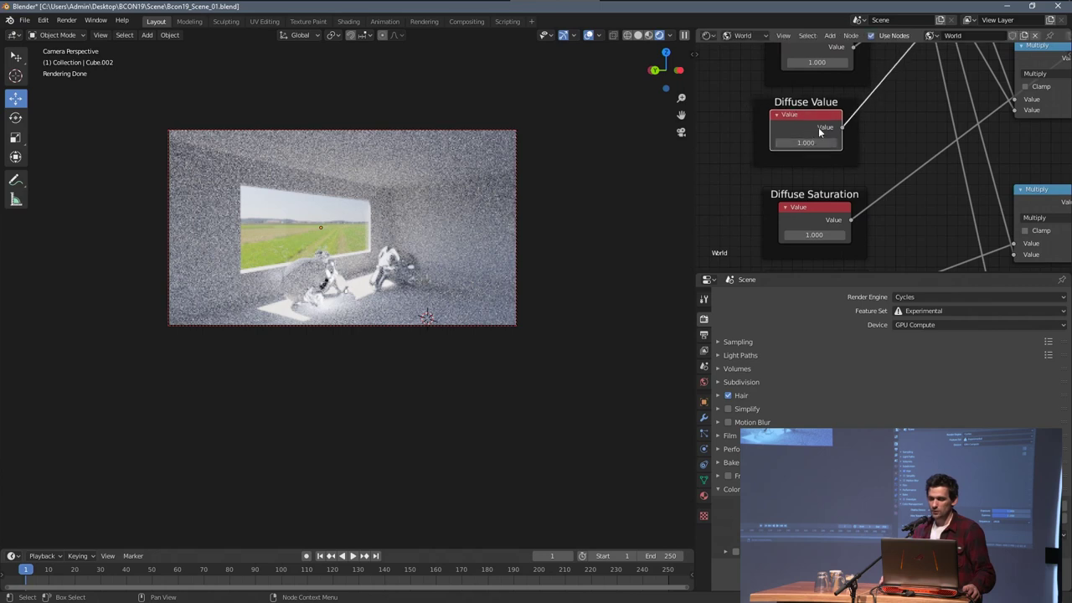
scroll(826, 92, down, 1)
click(818, 144)
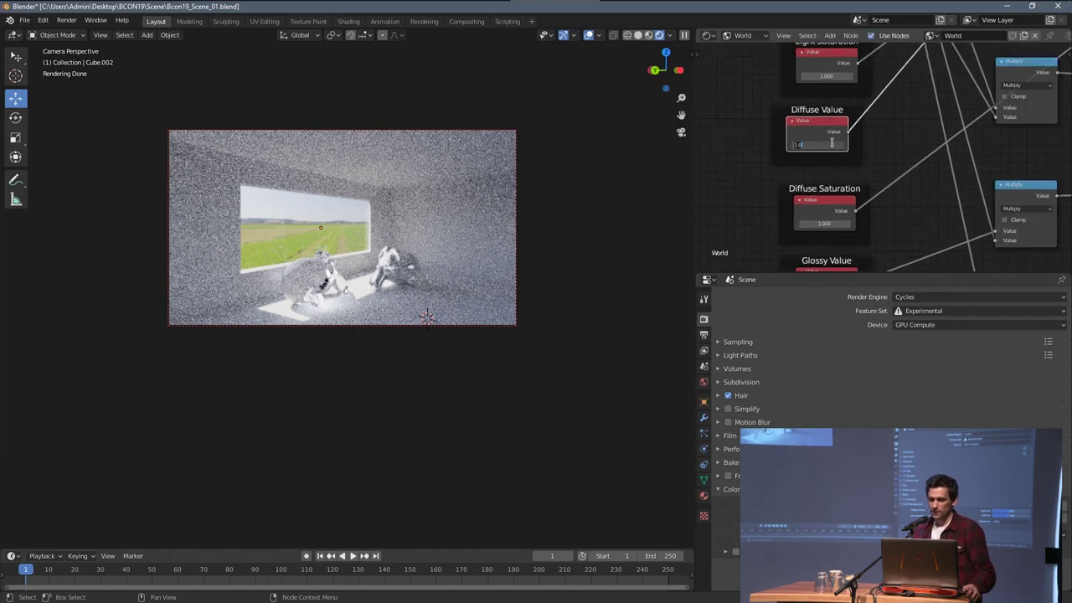
key(Return)
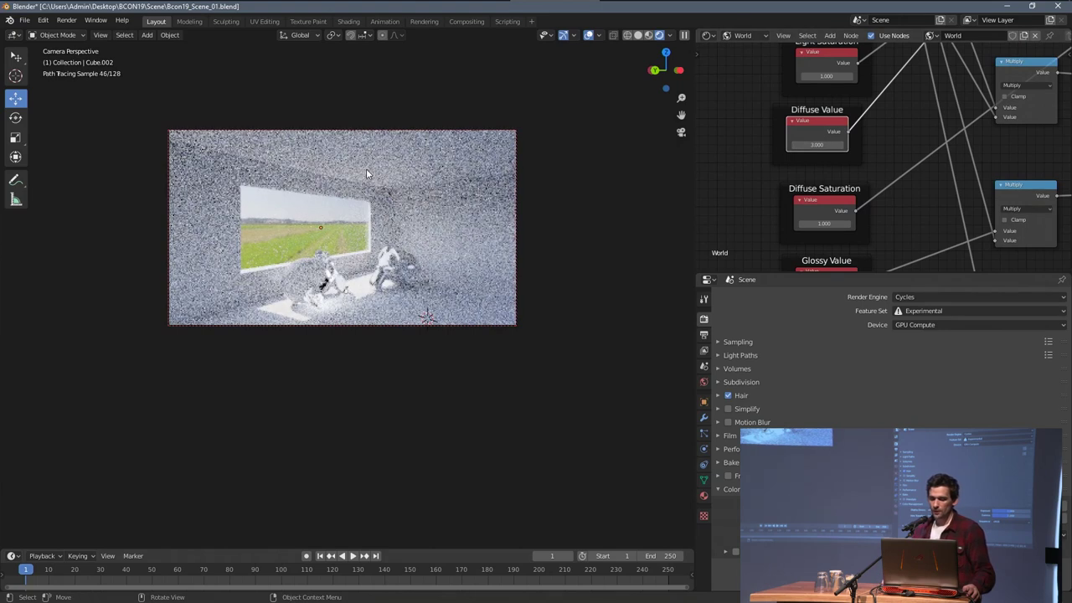
click(817, 145)
text(10)
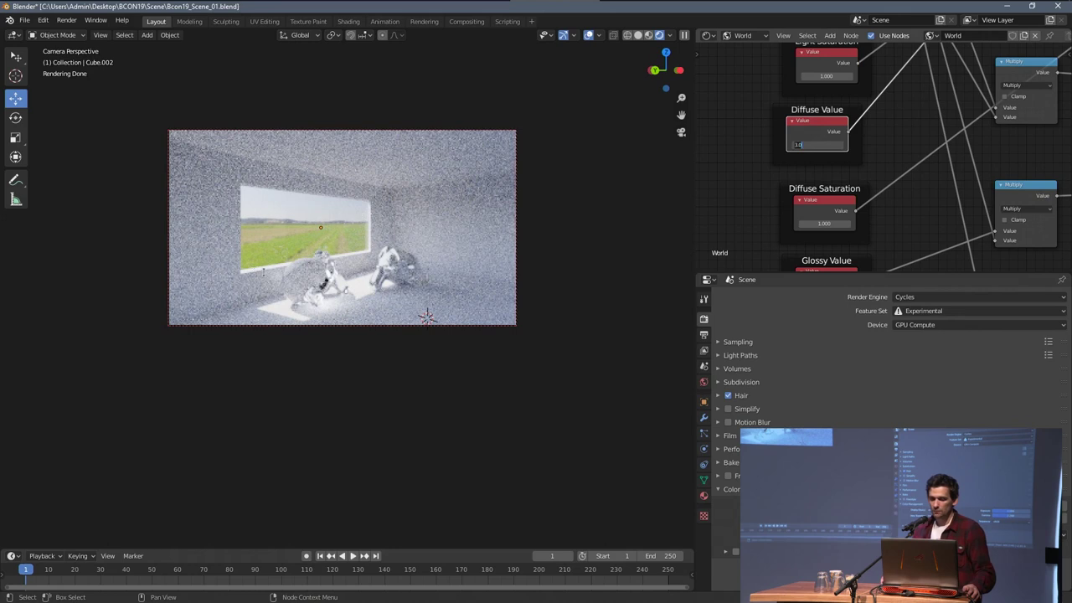
key(Return)
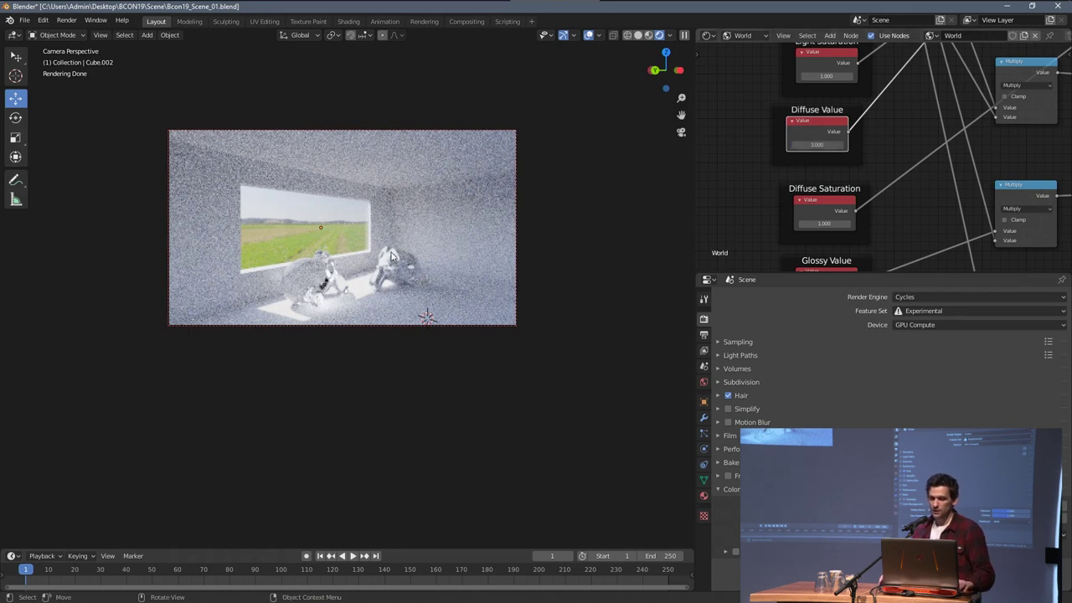
Step: Examine the World controls from Strength and White Balance through Background_Strength, Background_Saturation and Light Saturation to Diffuse Value
scroll(766, 106, down, 2)
middle_drag(787, 100, 770, 302)
middle_drag(774, 78, 779, 182)
click(809, 105)
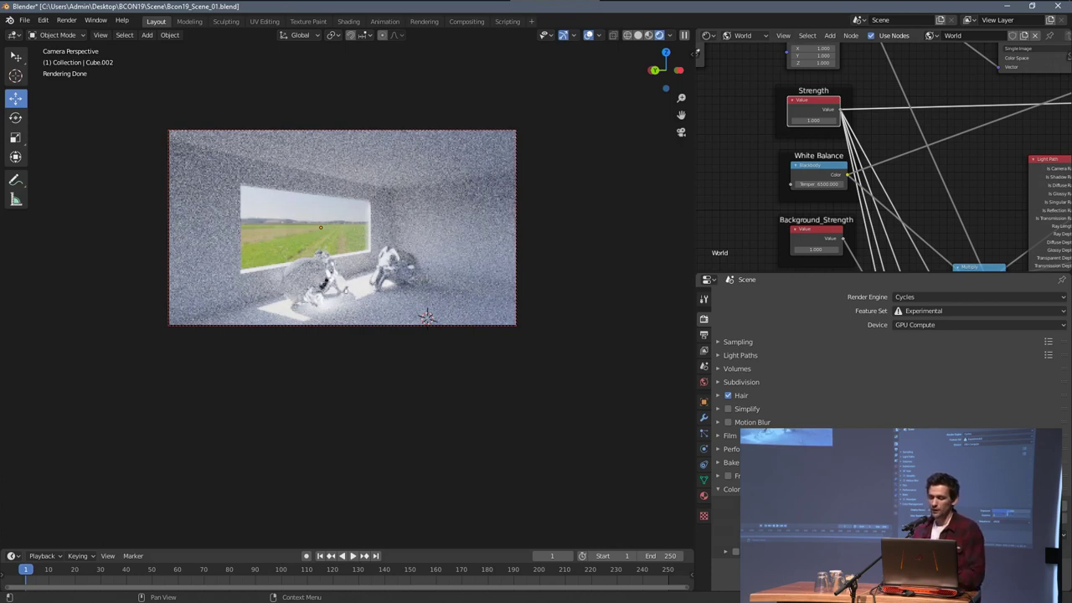
scroll(830, 145, down, 2)
middle_drag(826, 188, 860, 110)
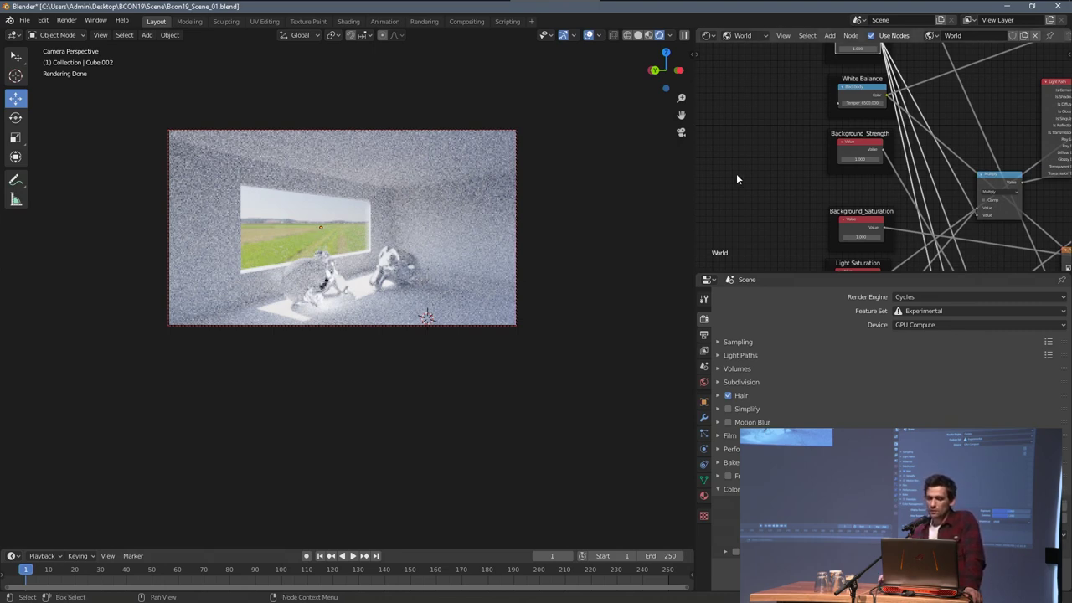
middle_drag(844, 224, 828, 164)
scroll(825, 168, up, 3)
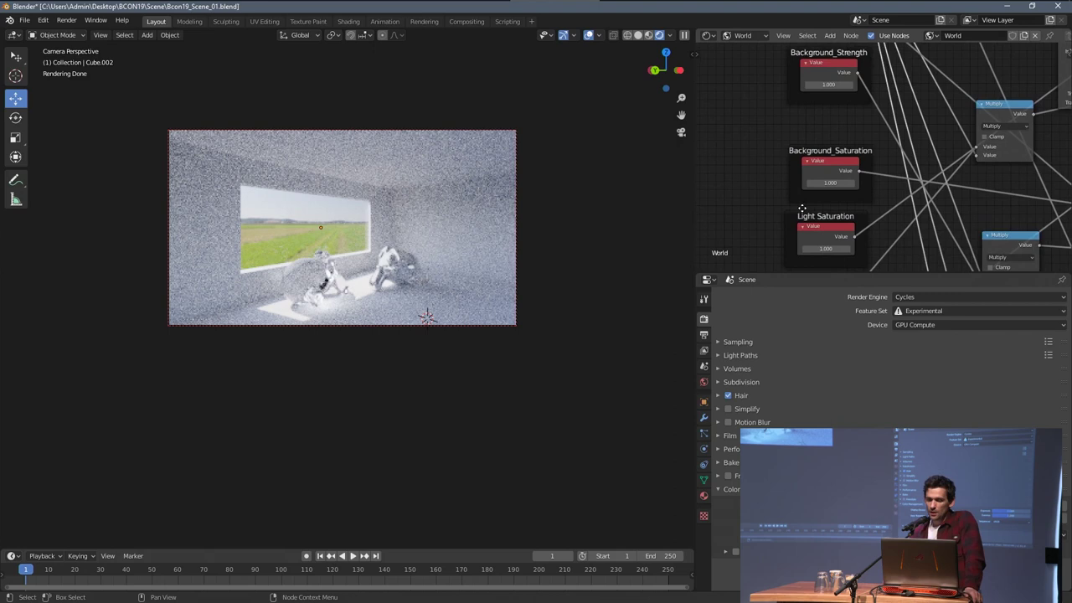
middle_drag(802, 210, 824, 159)
middle_drag(799, 214, 784, 147)
scroll(761, 159, up, 3)
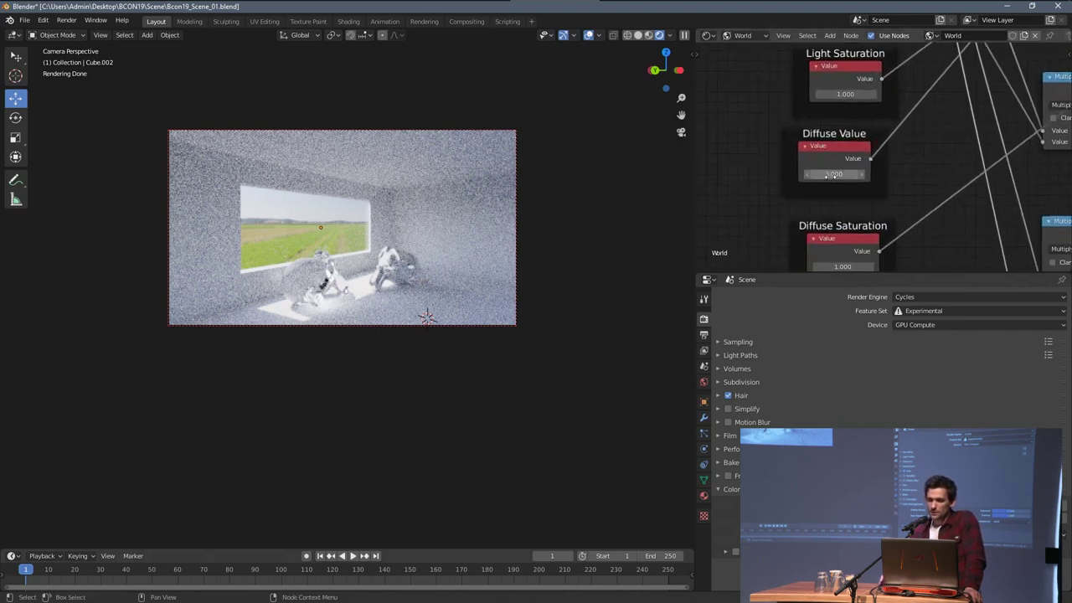
Step: Set the World's Diffuse Saturation to 0.5
middle_drag(790, 209, 798, 164)
click(848, 220)
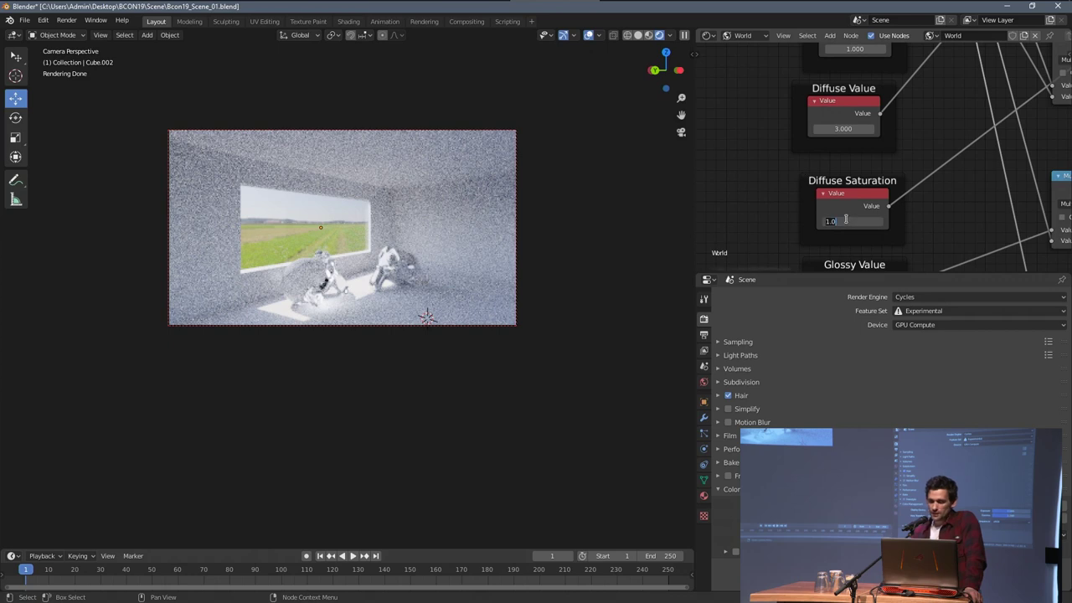
text(.5)
key(Return)
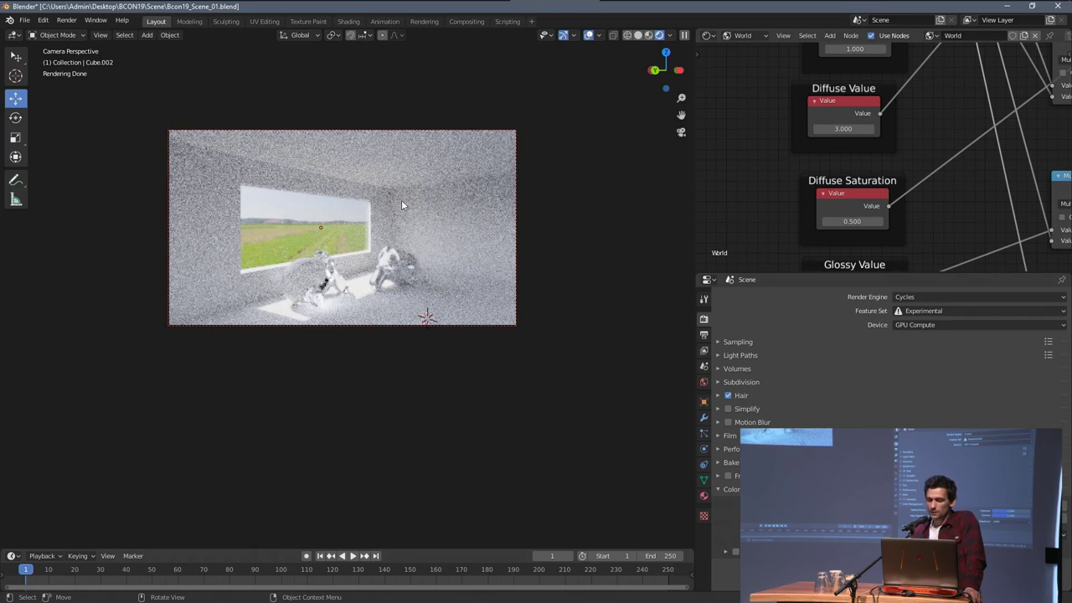
Step: Select the White Balance Blackbody node, nudge it slightly, and examine its Temperature setting
scroll(779, 143, down, 2)
middle_drag(780, 140, 791, 103)
drag(839, 150, 840, 160)
middle_drag(830, 123, 803, 167)
scroll(818, 134, up, 3)
drag(819, 130, 811, 128)
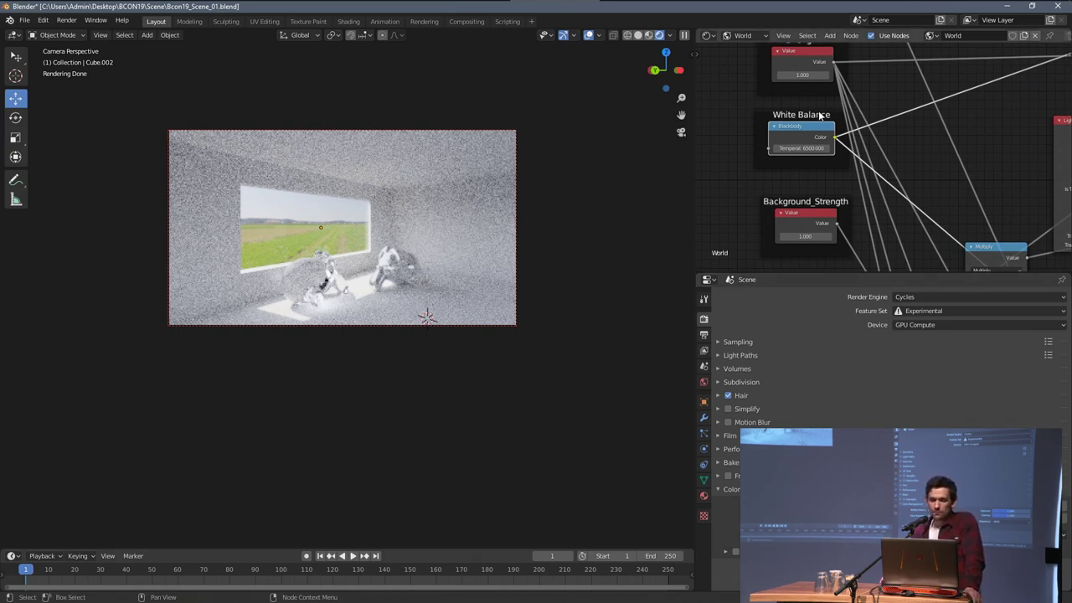
scroll(840, 123, up, 2)
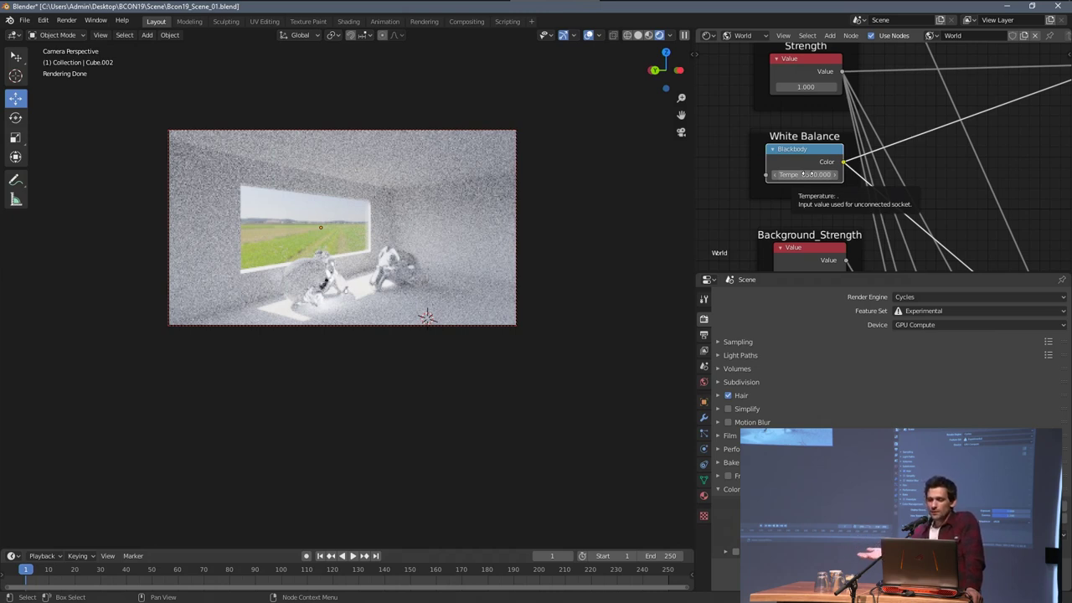
Step: Nudge the White Balance Blackbody node and try temperatures of 3400, 4500 and 7500 in turn
mouse_move(777, 160)
mouse_down()
mouse_move(790, 155)
mouse_move(780, 159)
mouse_up()
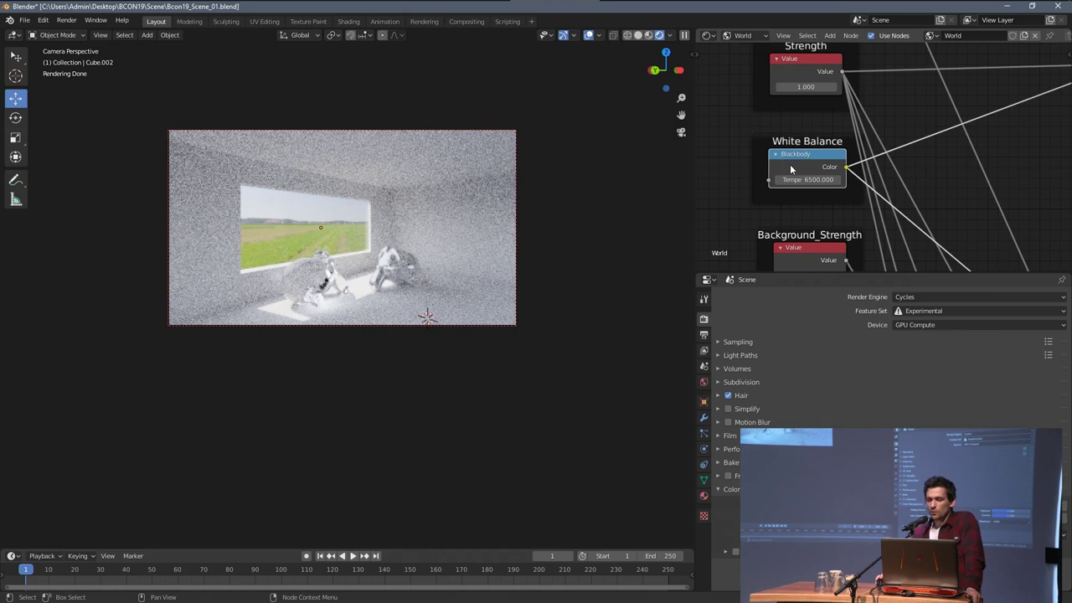
click(800, 179)
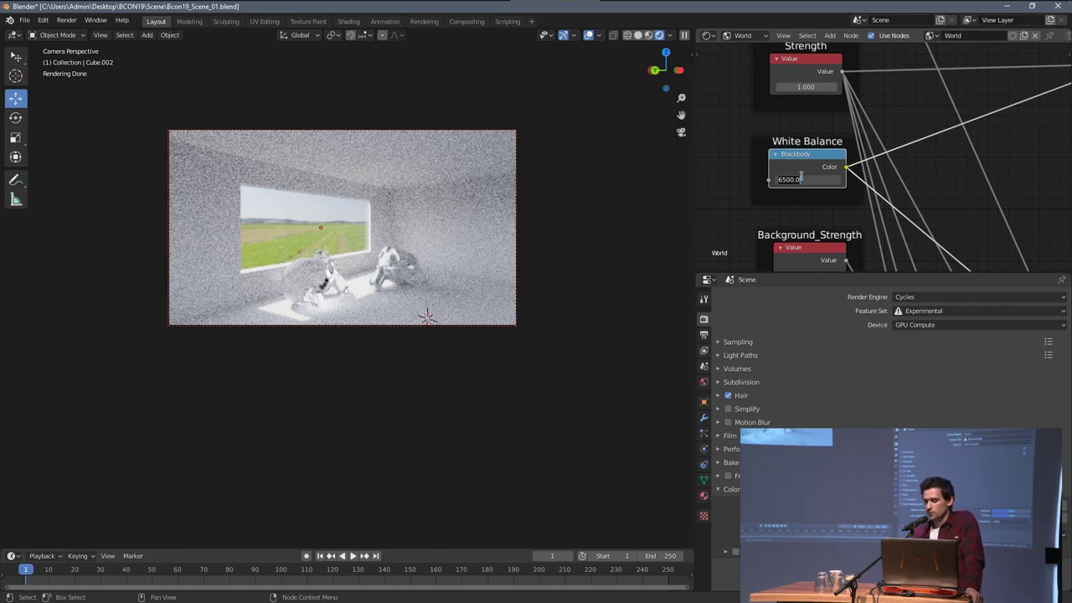
text(3400)
key(Return)
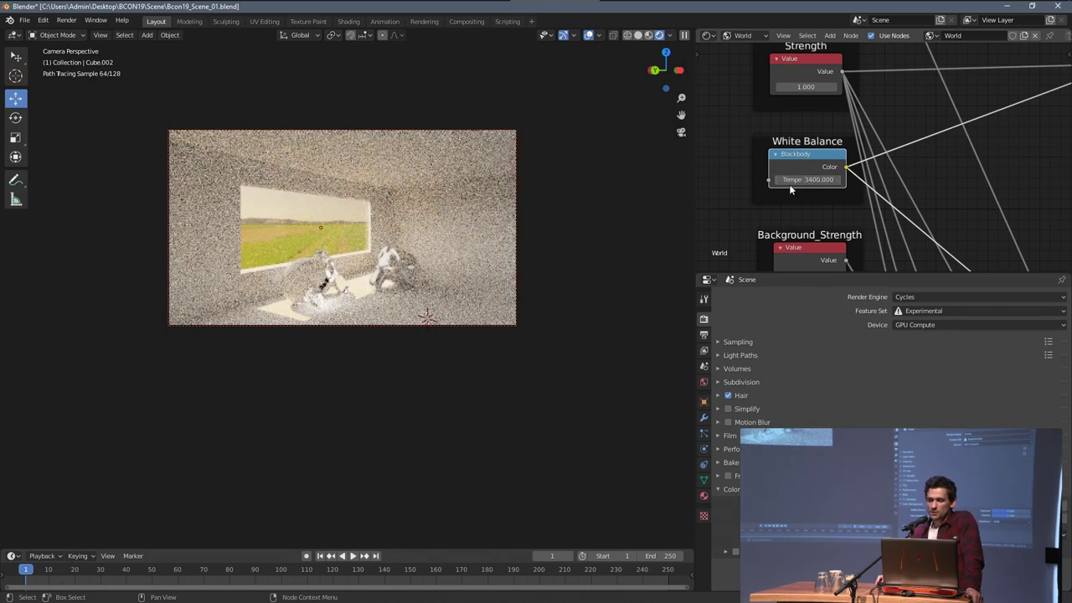
click(818, 181)
text(4500)
key(Return)
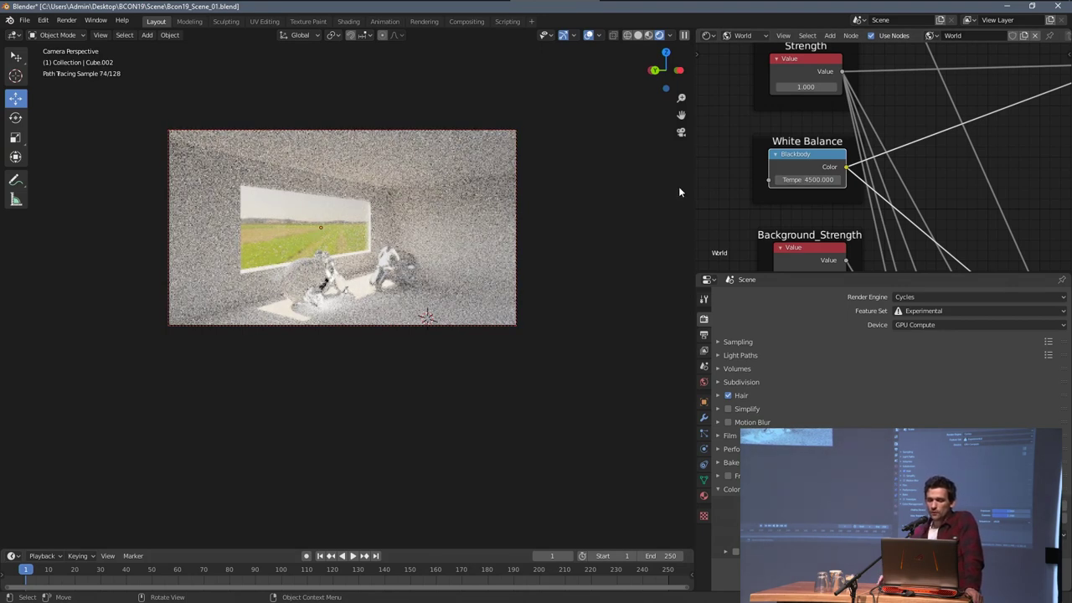
click(808, 180)
text(7500)
key(Return)
Step: Set the White Balance Blackbody temperature to 5500
click(799, 180)
text(5500)
key(Return)
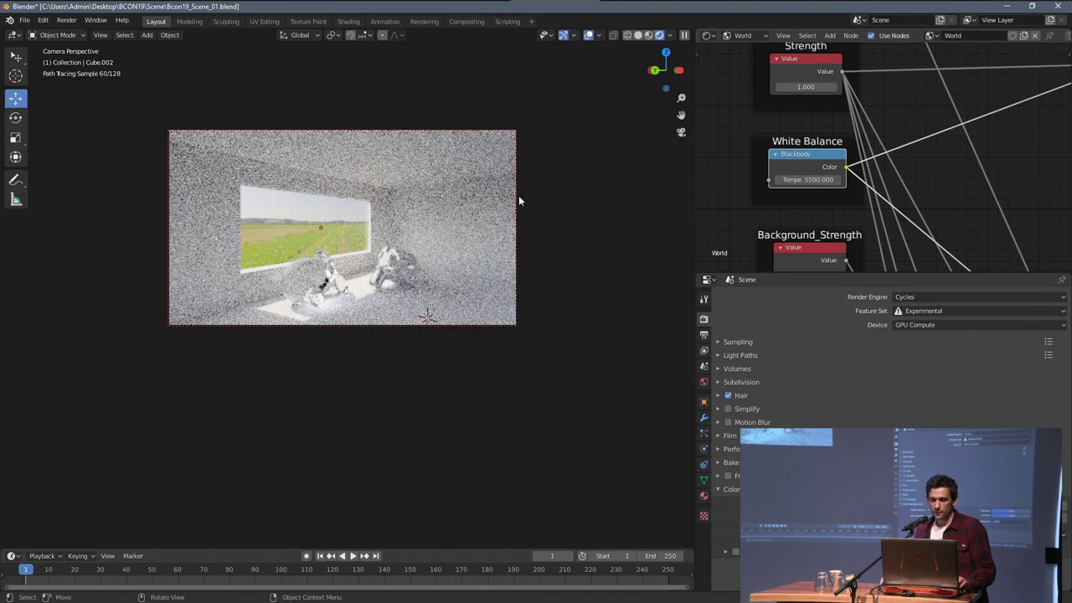
Step: Switch the viewport to Solid shading, then view the earlier render stored in Slot 1 in the Rendering workspace
key(z)
click(567, 183)
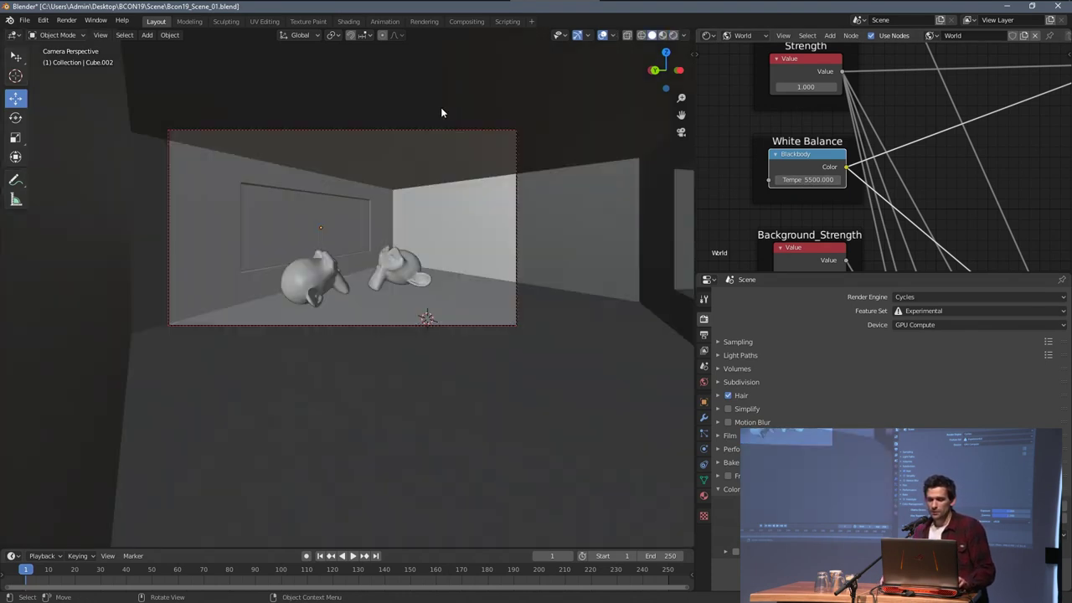
click(424, 21)
click(752, 36)
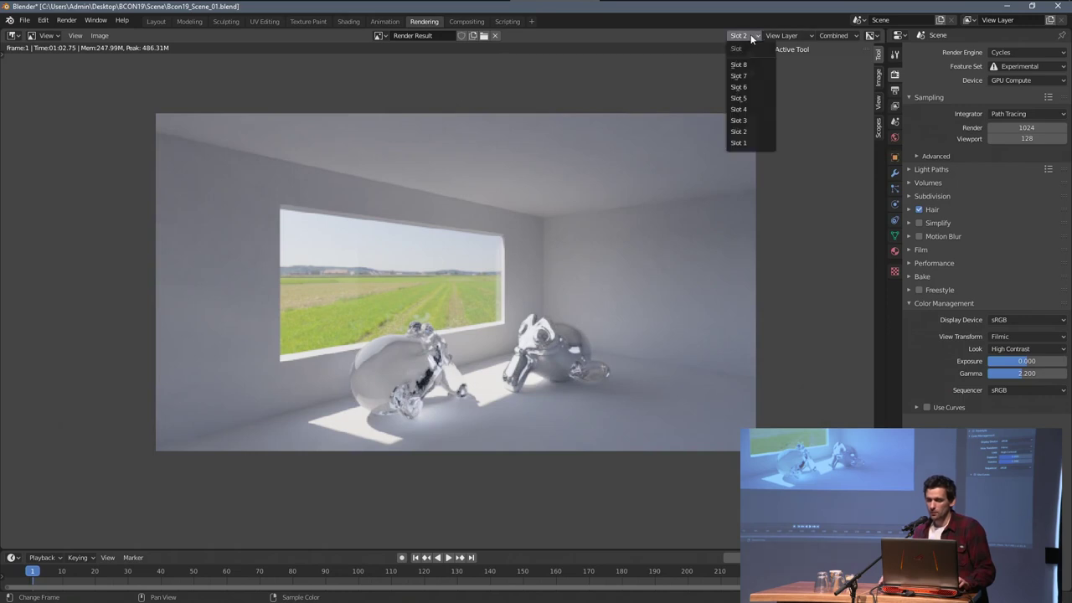
click(751, 144)
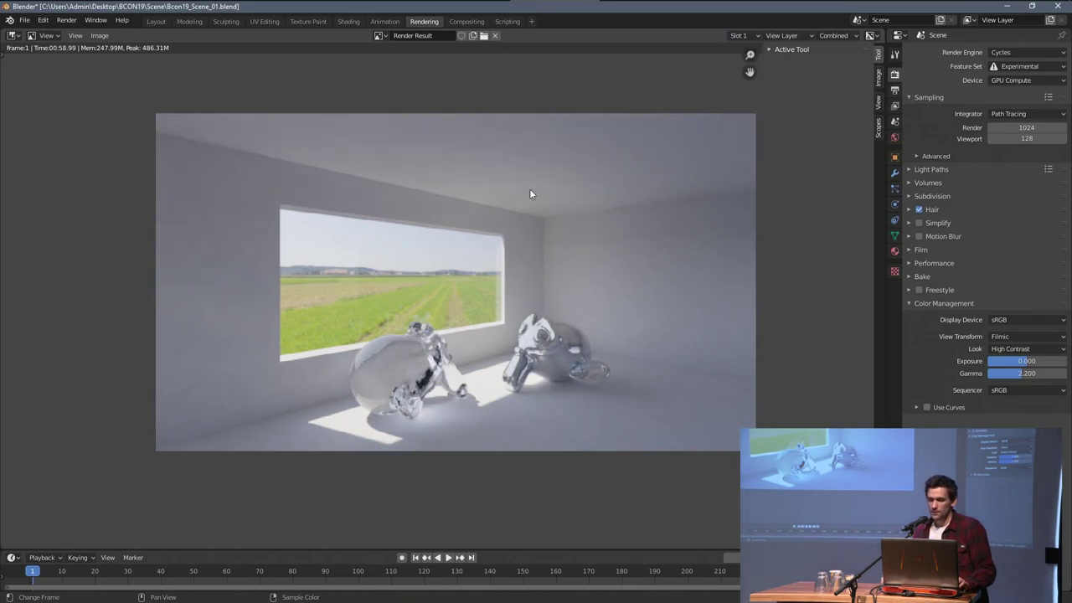
Step: Choose Slot 3 for the render result and render the scene image into it
click(754, 38)
click(751, 120)
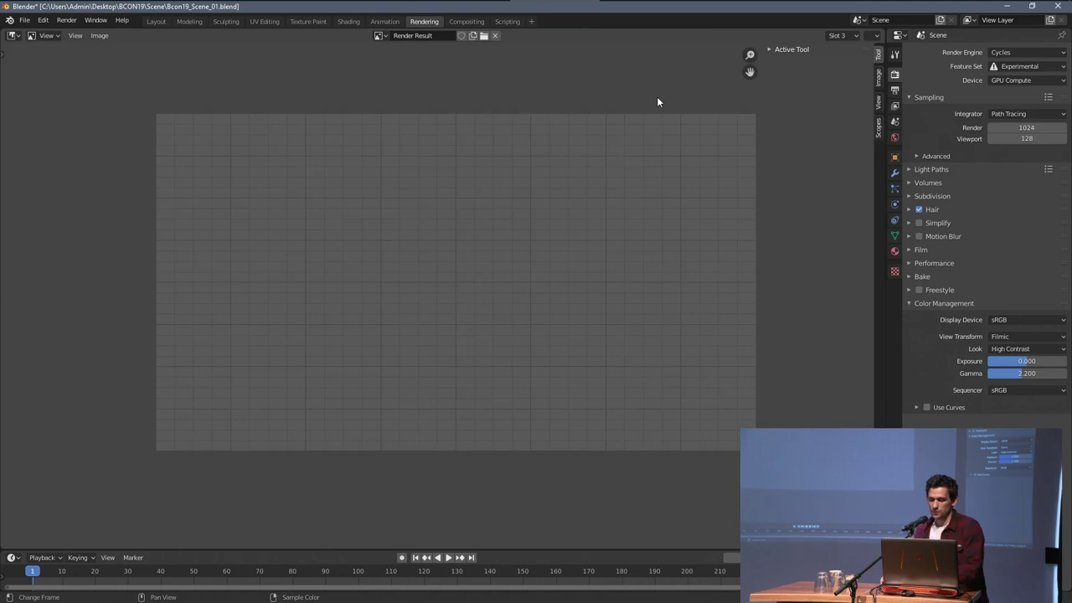
key(F12)
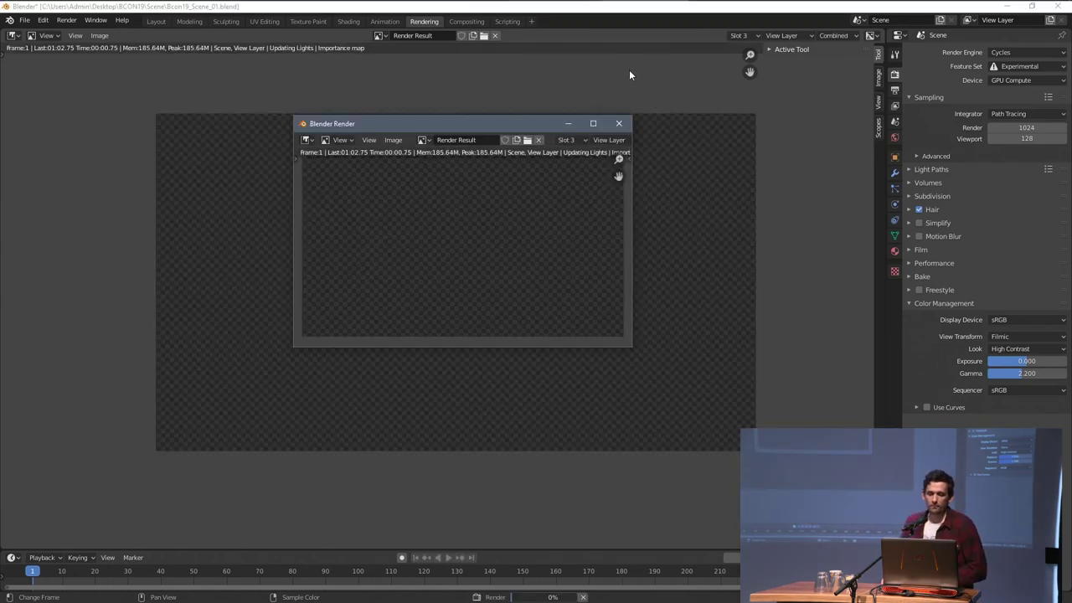
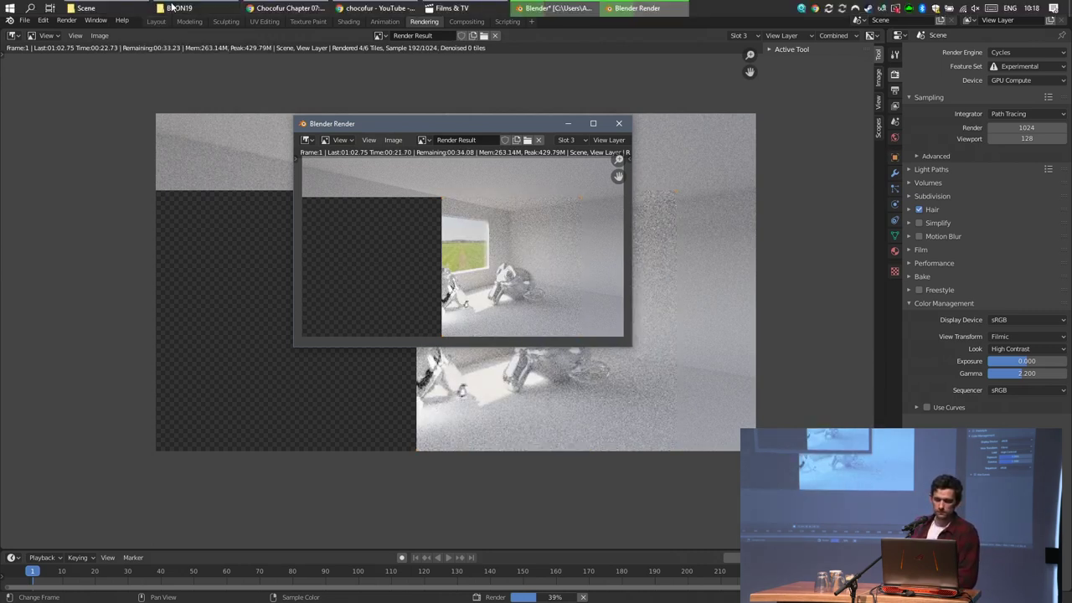
Step: Bring the main Blender window in front of the separate render window and examine the render in progress
mouse_move(263, 13)
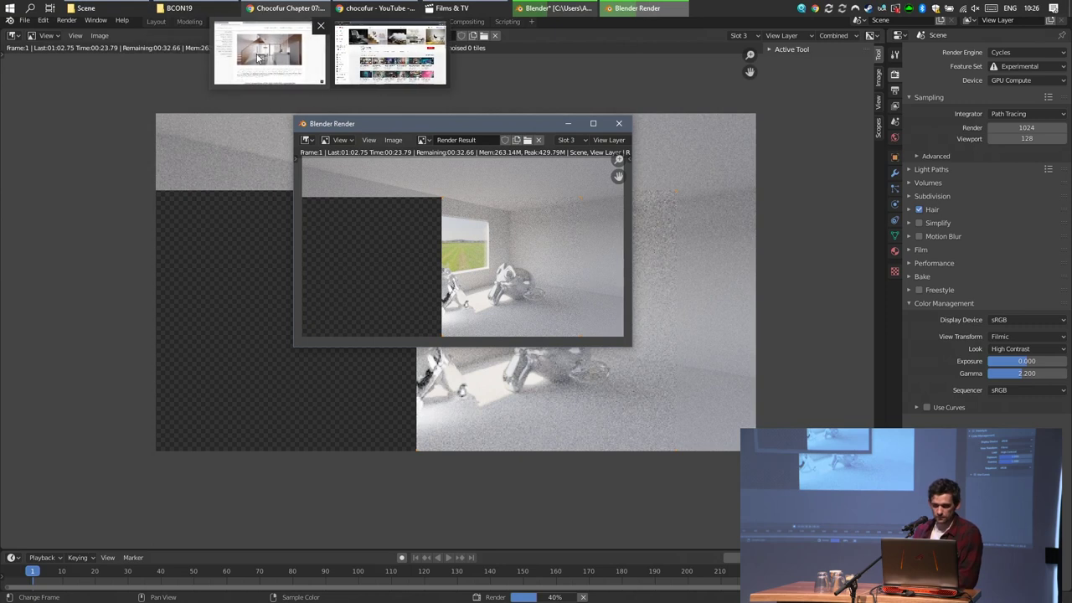
click(720, 230)
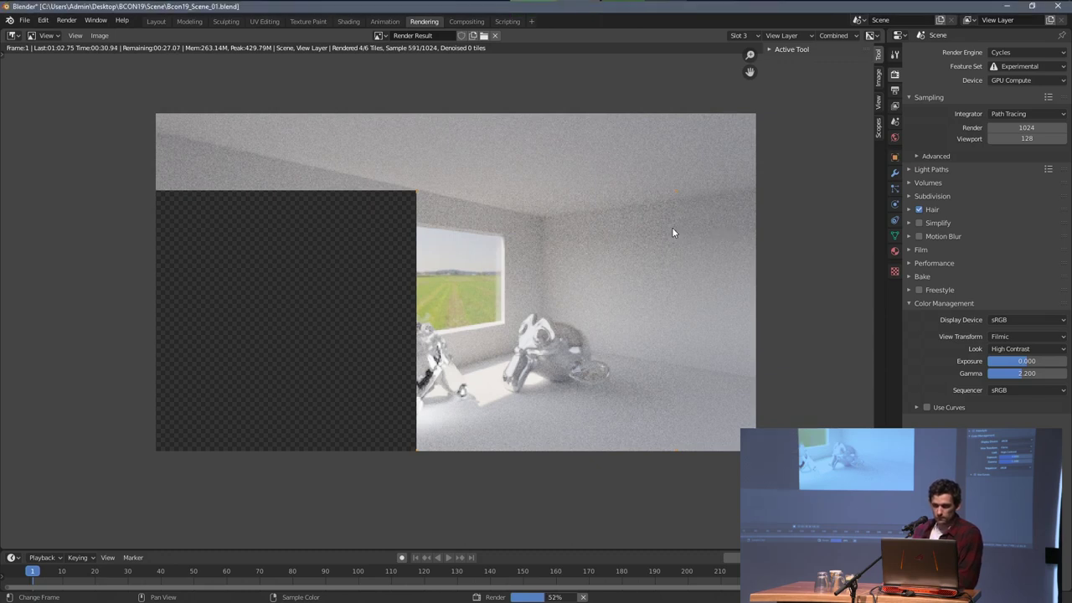
middle_drag(652, 198, 672, 207)
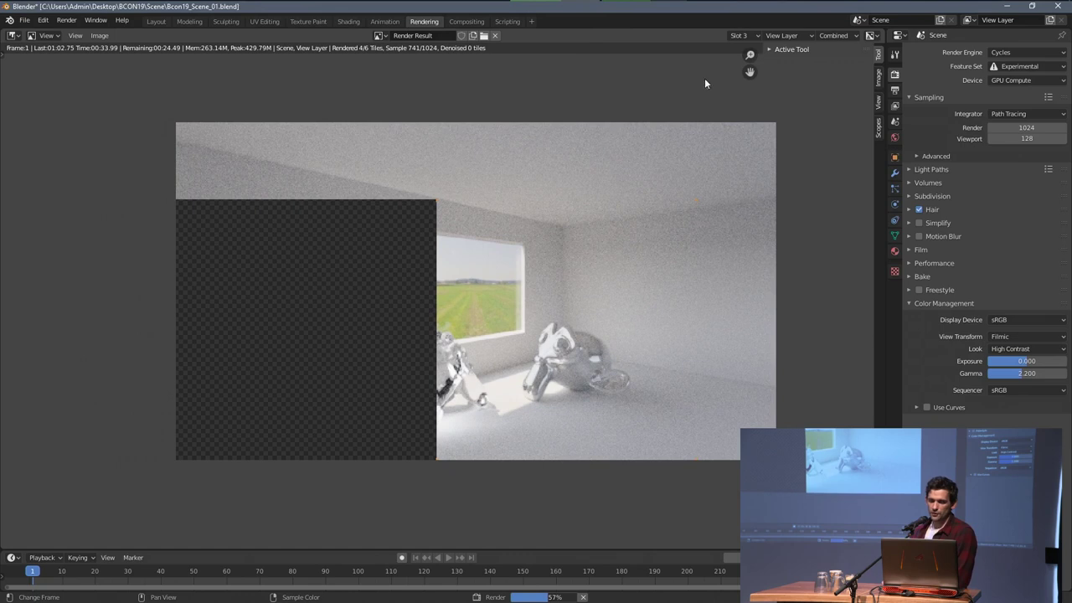
Step: Compare the finished render in Slot 1 with the new render in Slot 3 by switching between the render slots
click(742, 36)
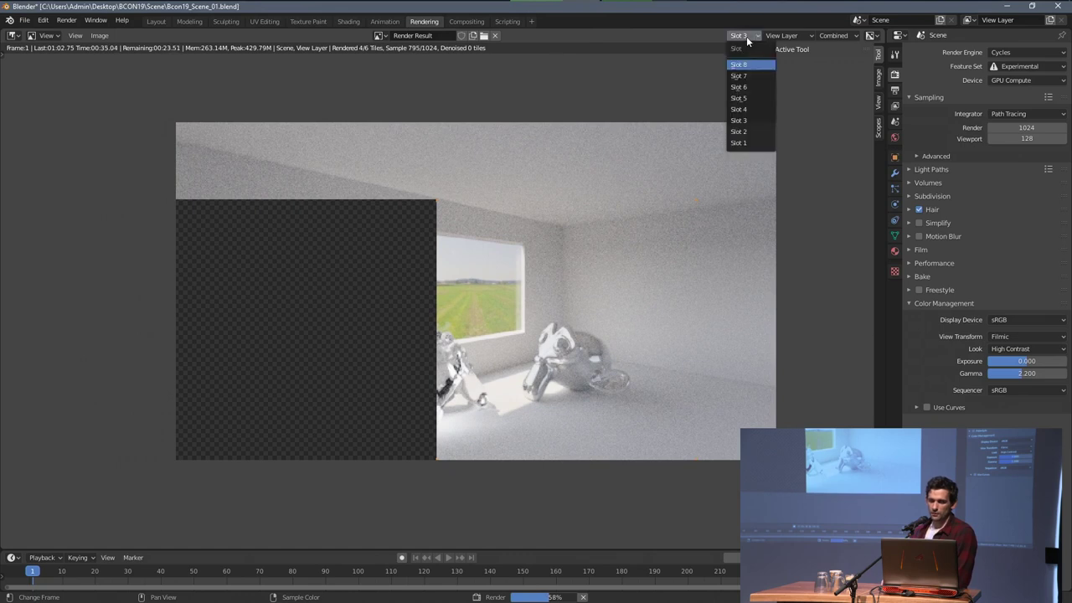
click(748, 144)
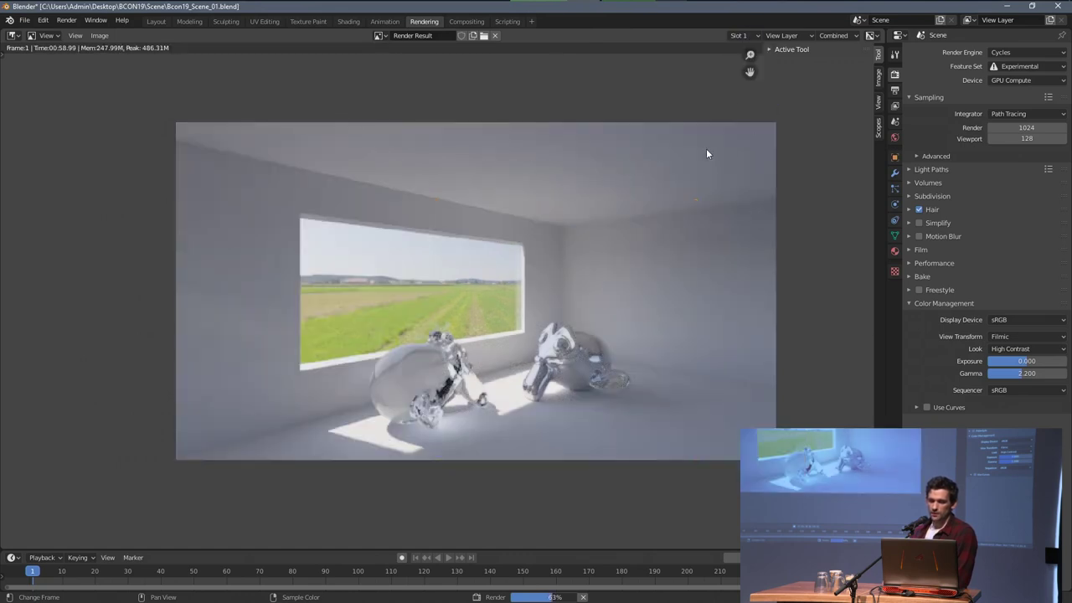
click(741, 36)
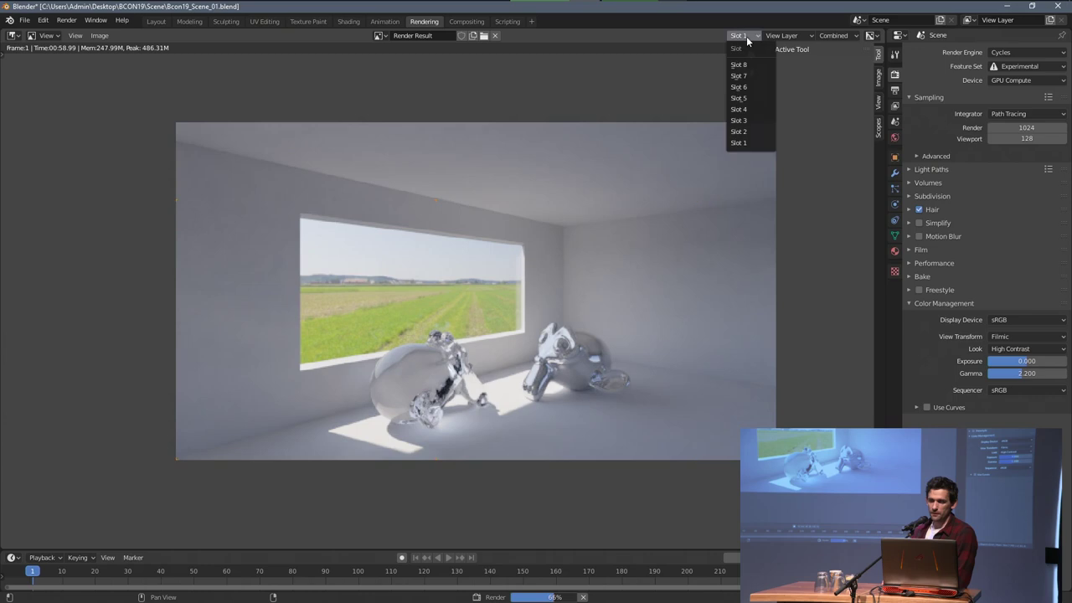
click(751, 120)
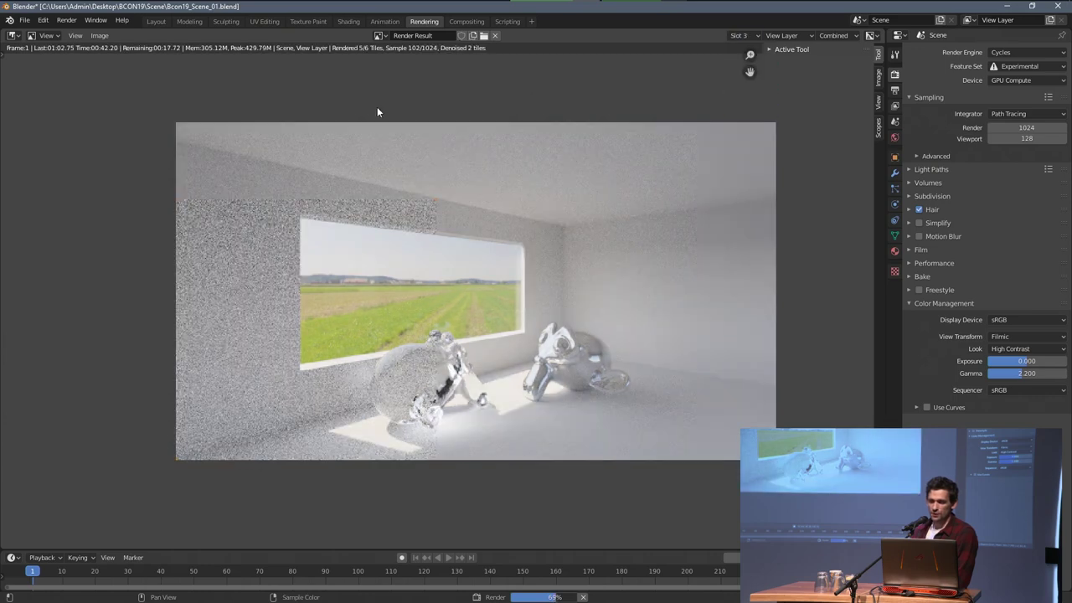
click(739, 35)
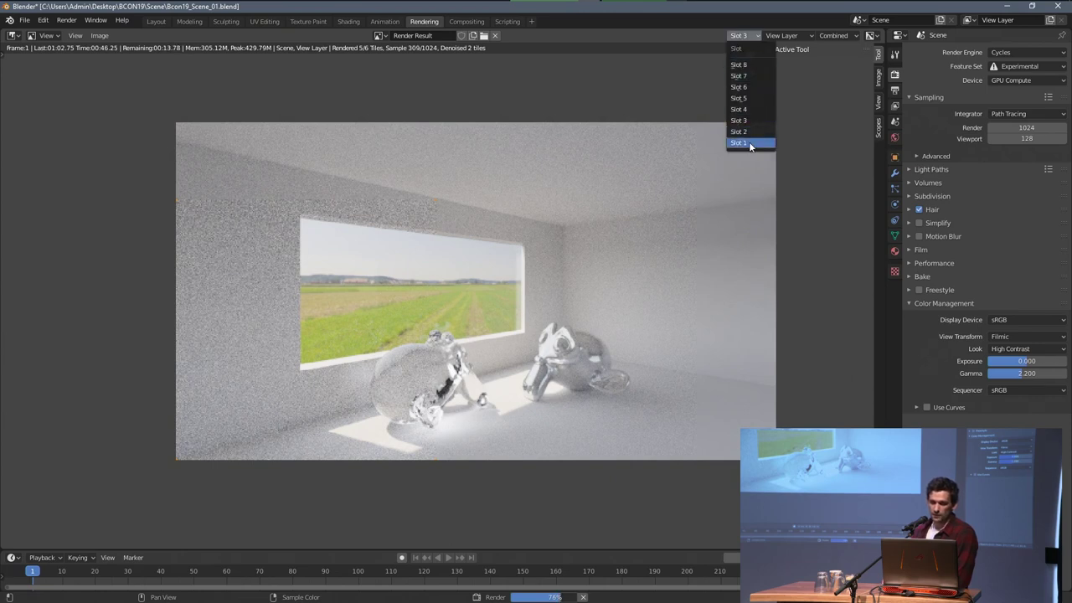
click(748, 142)
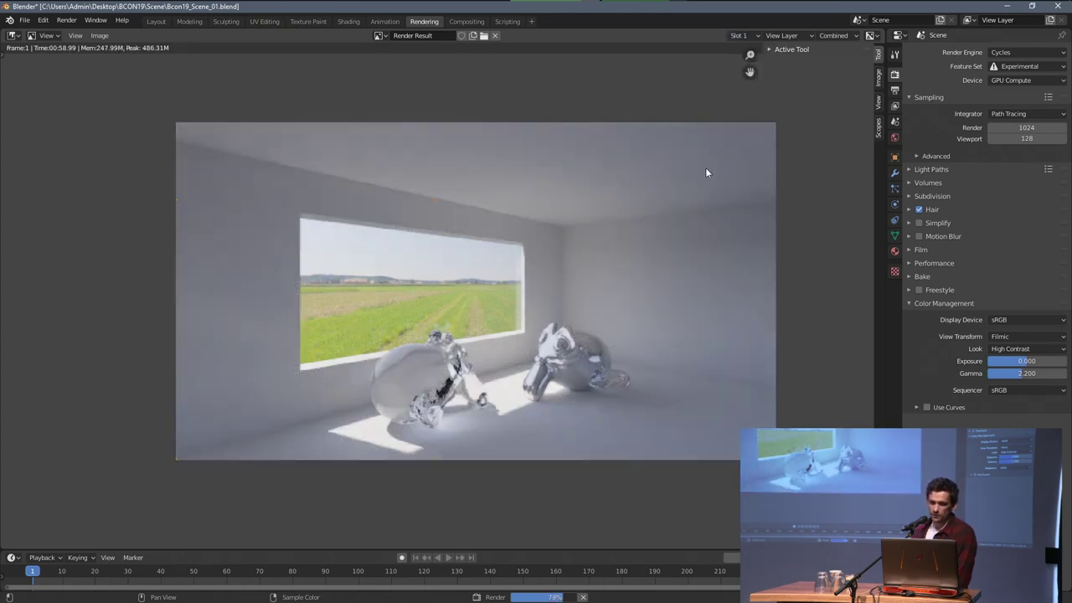
click(740, 39)
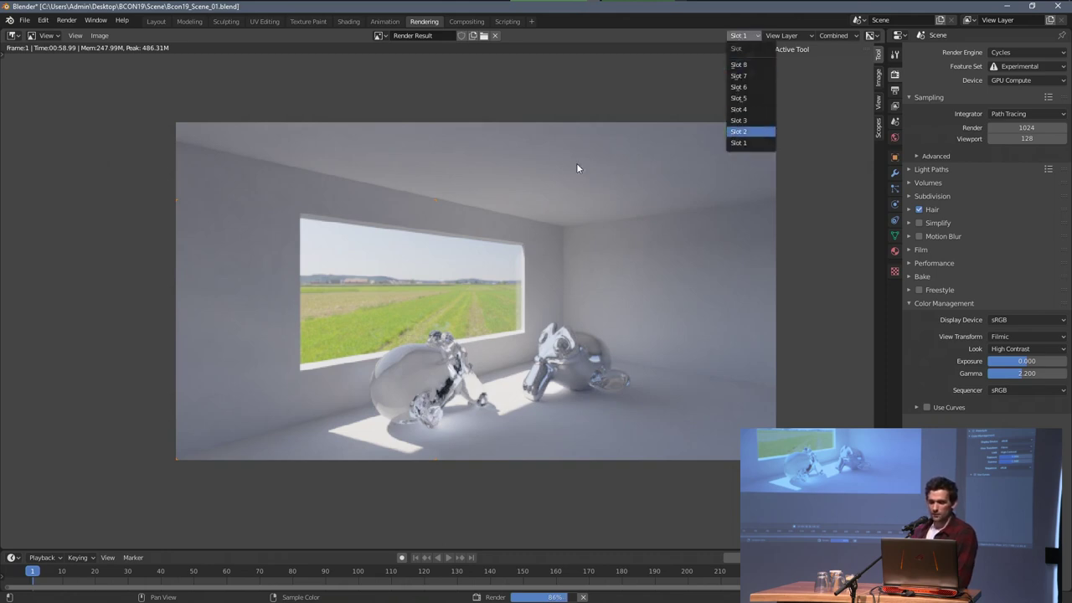
click(746, 36)
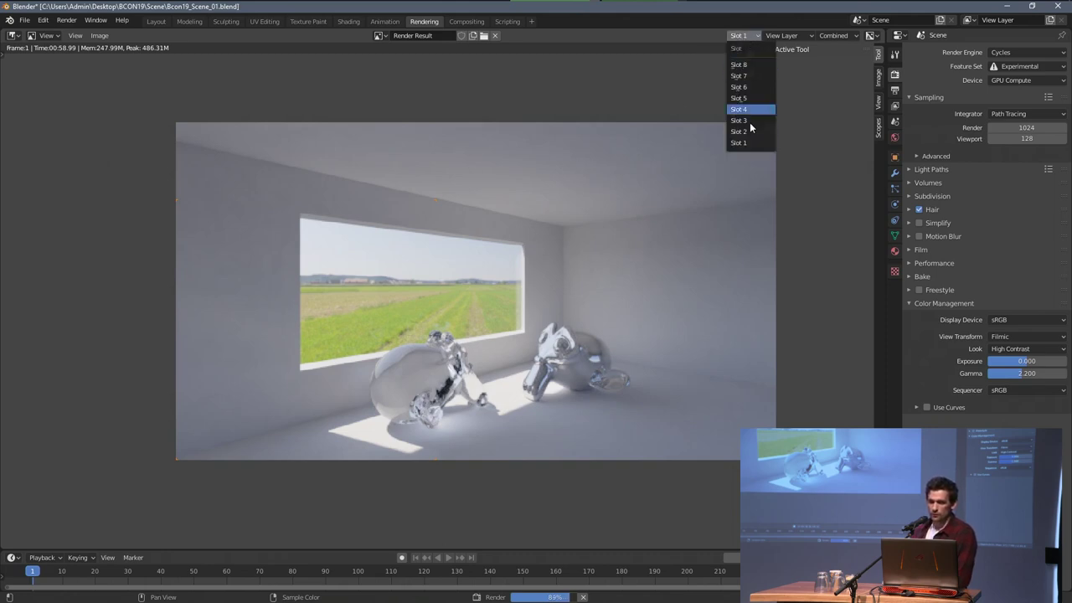
click(740, 121)
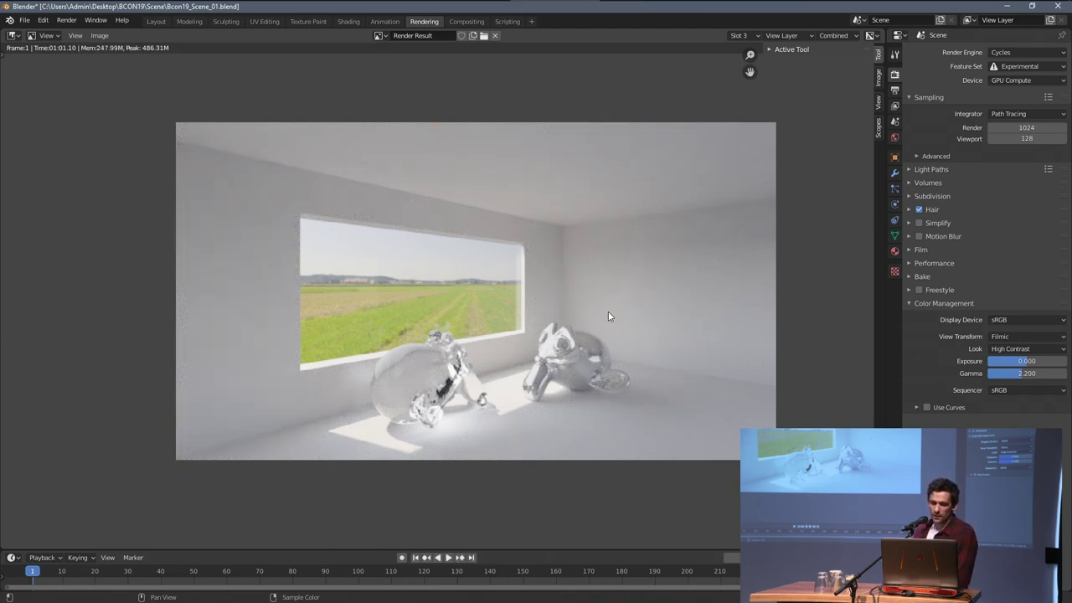
scroll(604, 299, down, 1)
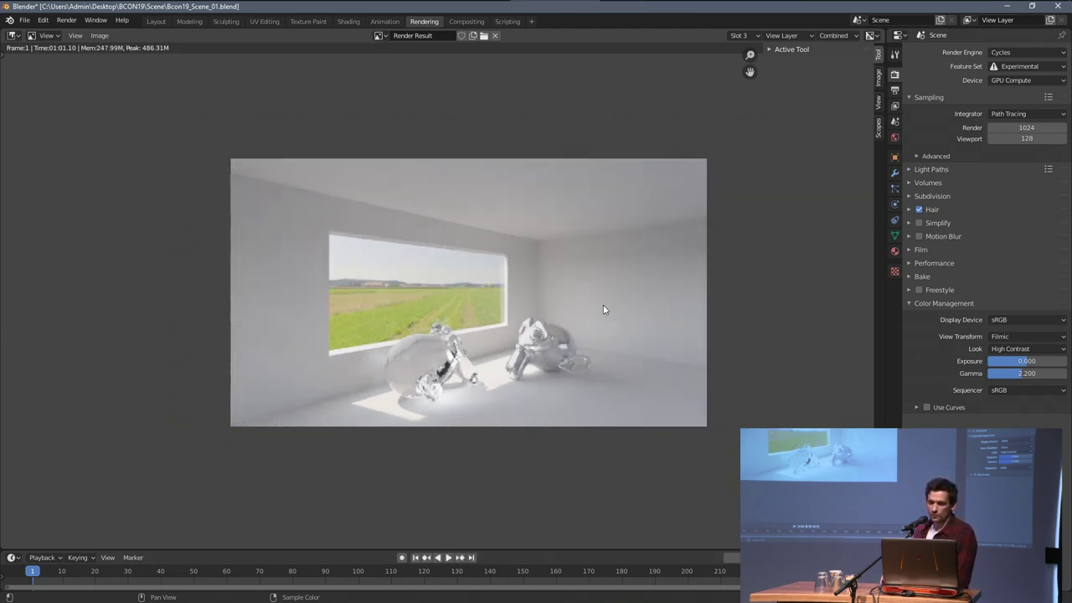
scroll(605, 309, up, 1)
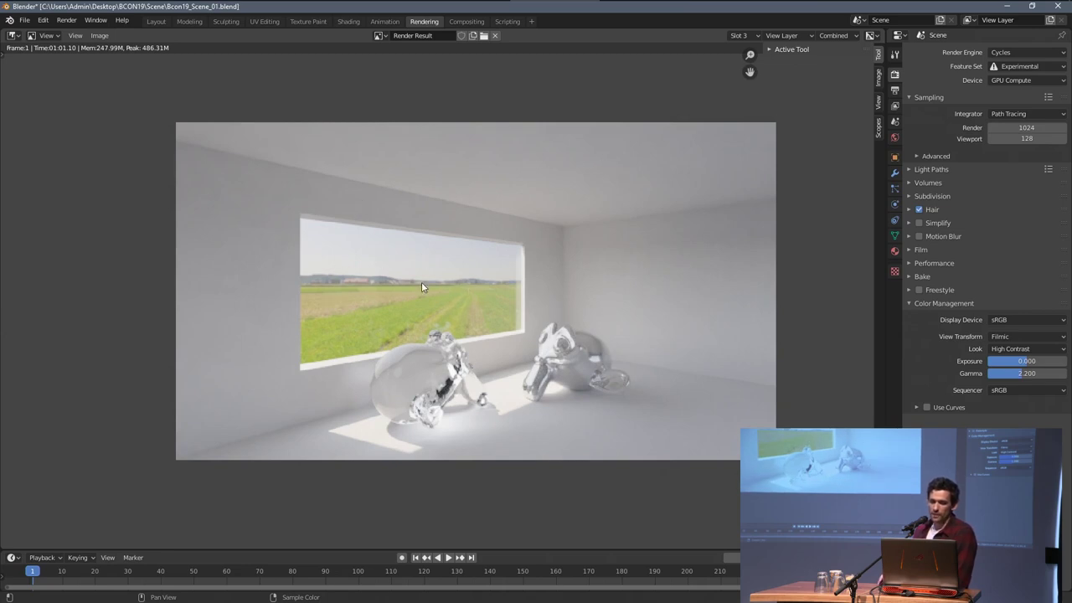
Step: Return to the Layout workspace and examine the complete World node tree in a maximized node editor
click(155, 22)
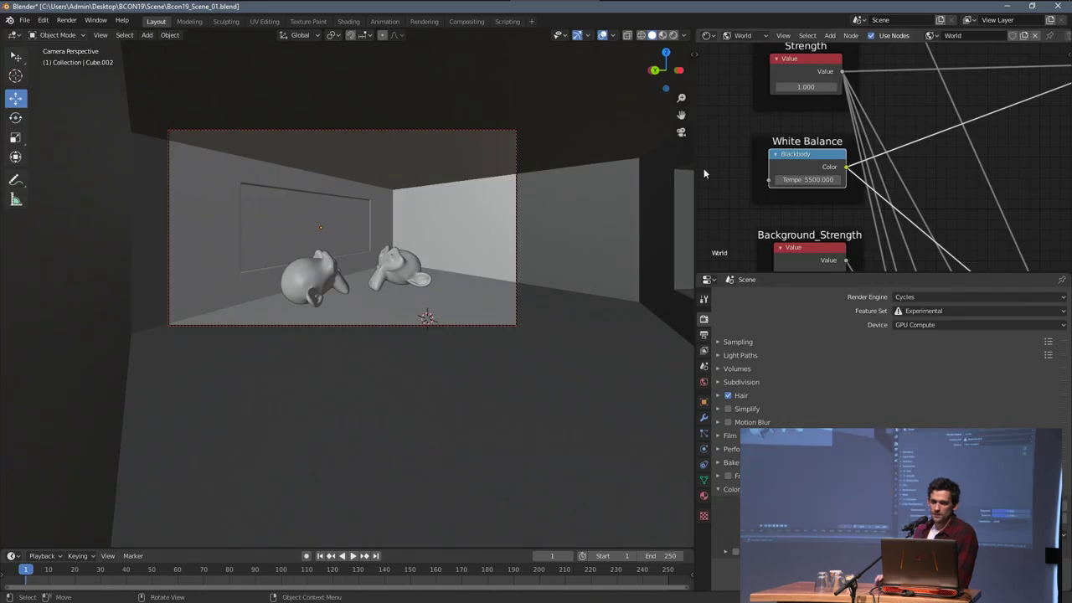
scroll(785, 144, down, 3)
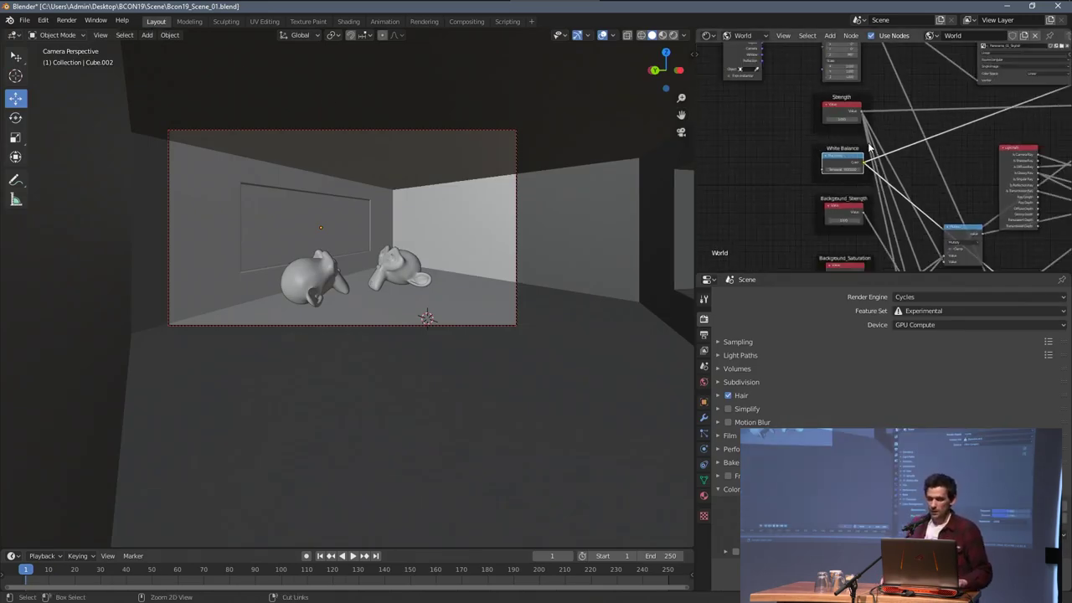
key(ctrl+space)
scroll(759, 172, down, 6)
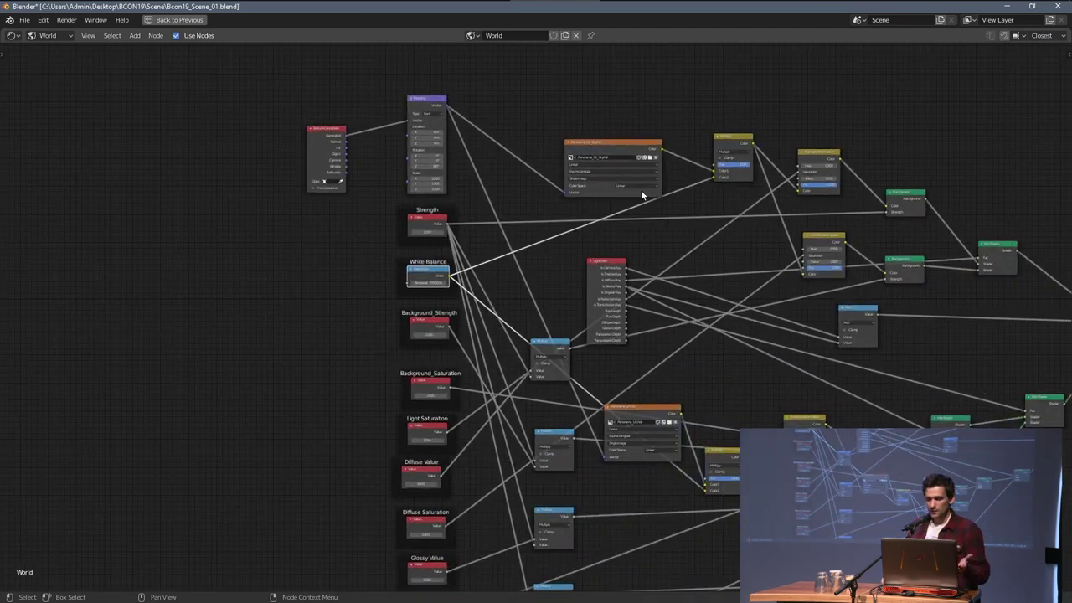
scroll(636, 184, down, 3)
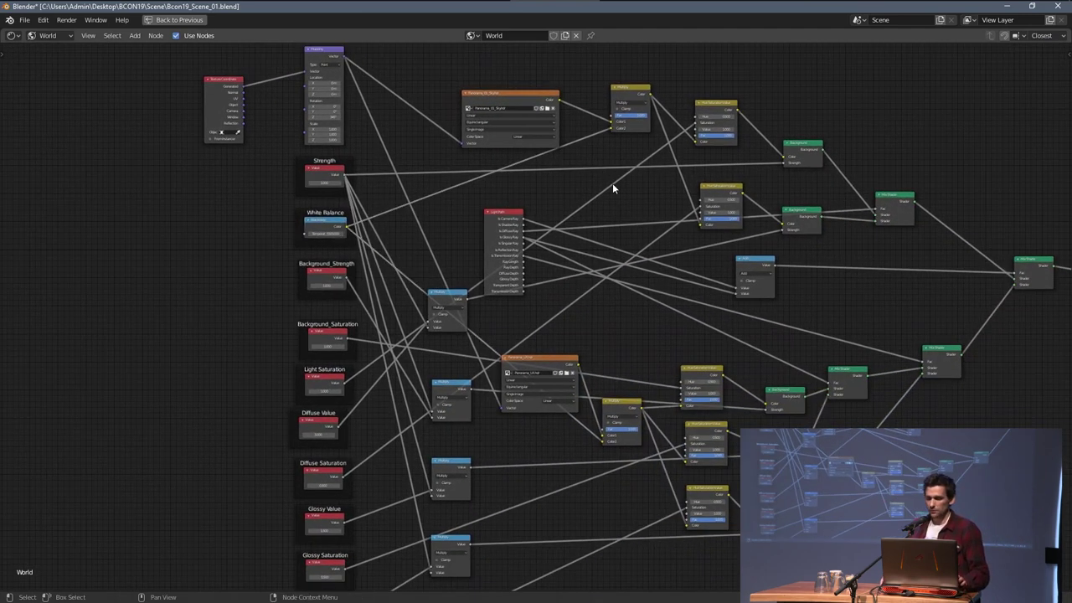
scroll(670, 218, down, 2)
middle_drag(692, 237, 610, 206)
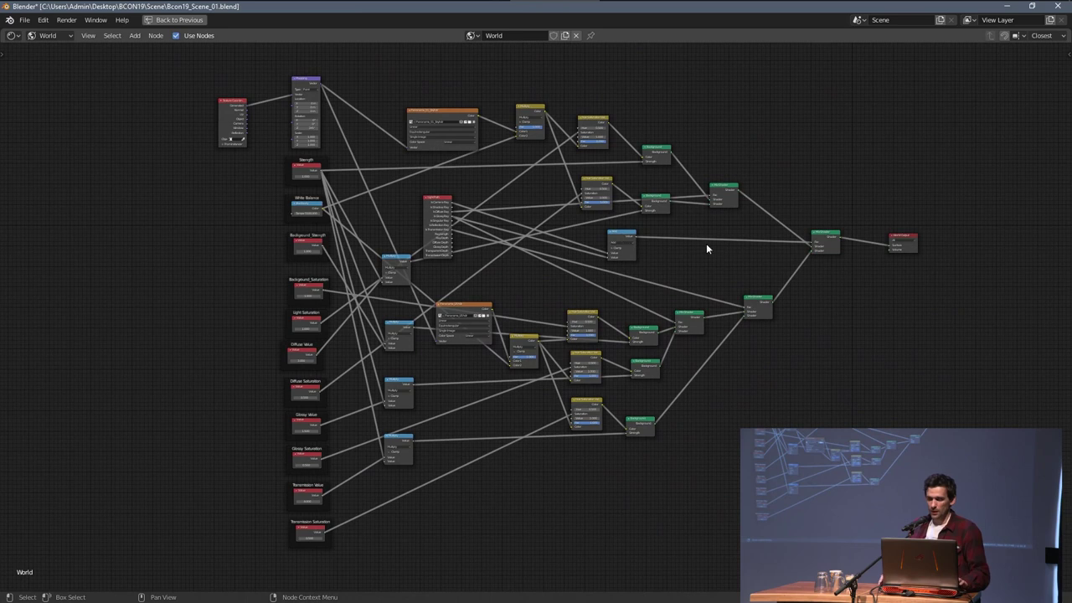
middle_drag(709, 244, 593, 237)
scroll(343, 267, up, 3)
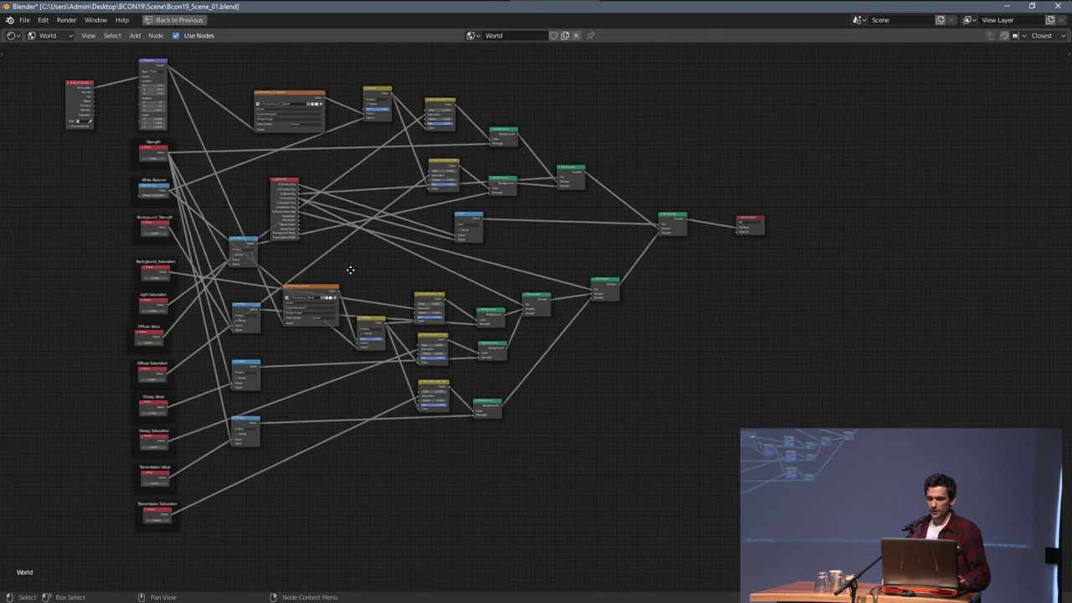
Step: Duplicate the Panorama_LR.hdr environment texture node into the free space near the World Output and move the output node farther away
click(282, 278)
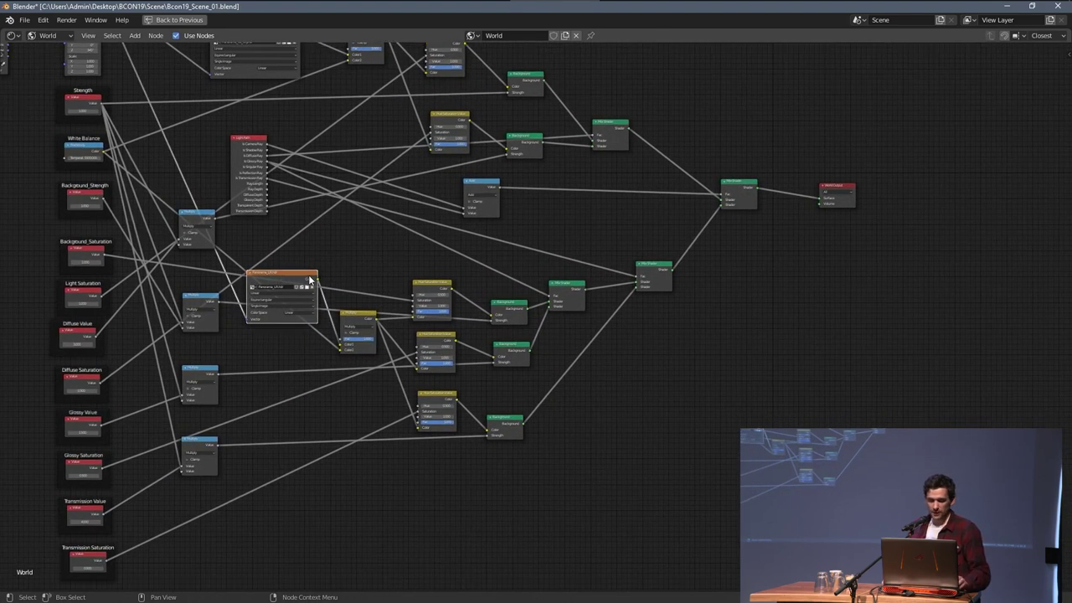
key(shift+d)
click(763, 259)
key(KP_Decimal)
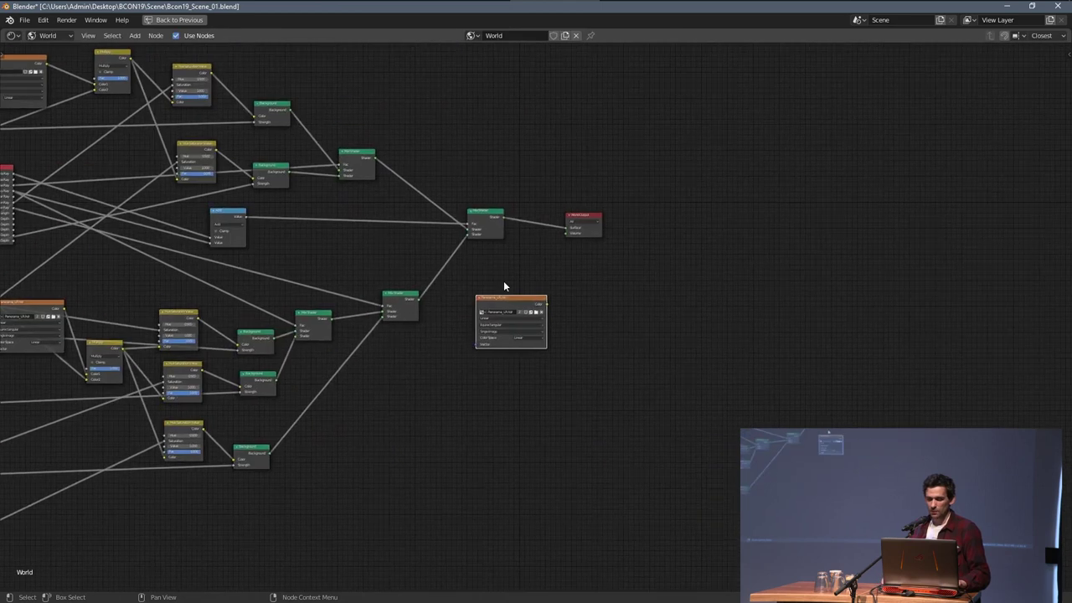
key(g)
drag(618, 138, 757, 149)
middle_drag(687, 249, 608, 257)
Step: Add a Background shader, feed it the duplicated texture's Color, and link it to the World Output's Surface
key(shift+a)
mouse_move(569, 233)
click(670, 244)
click(519, 287)
drag(500, 308, 560, 275)
drag(628, 262, 751, 191)
Step: Restore the multi-editor layout and show the 3D viewport in Rendered shading
key(ctrl+space)
key(z)
click(388, 186)
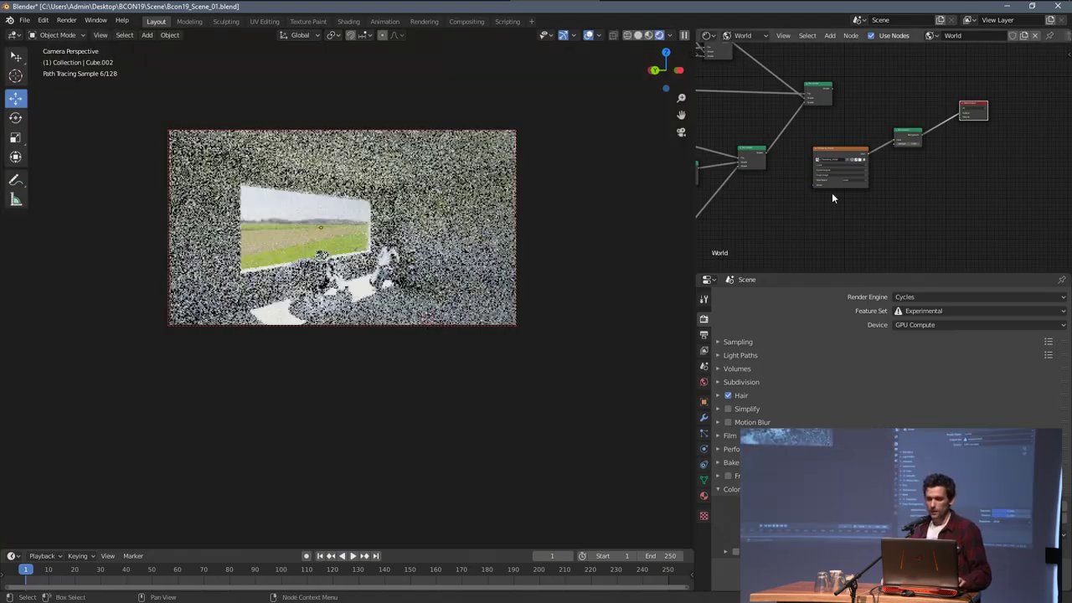
Step: Link the original Mix Shader to the World Output to compare its lighting, and restore the new Background's link
scroll(863, 180, up, 4)
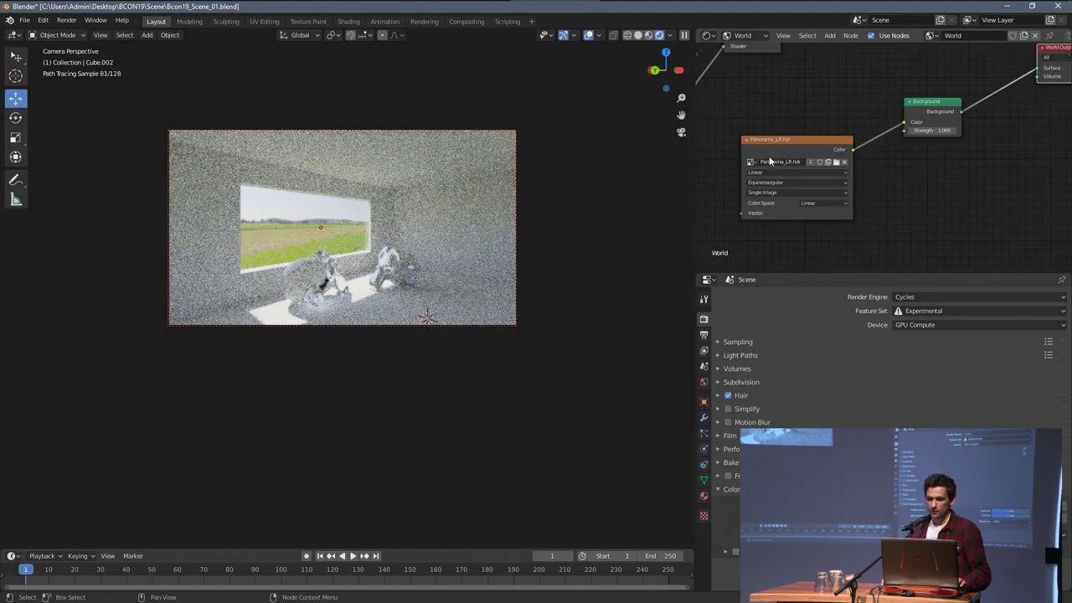
scroll(824, 110, down, 3)
middle_drag(821, 86, 804, 130)
drag(785, 93, 988, 131)
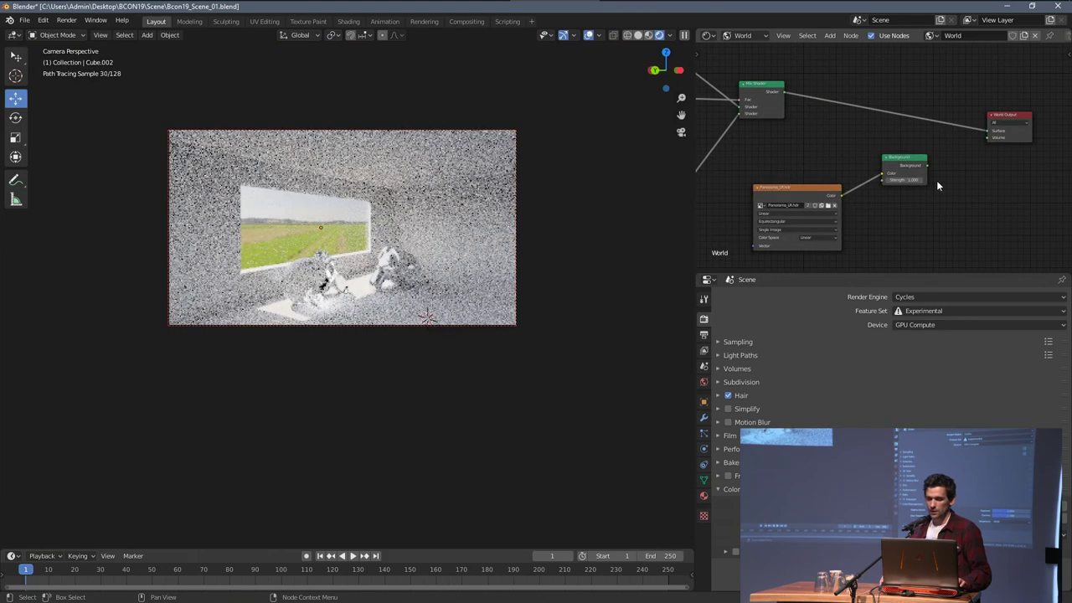
drag(927, 165, 990, 131)
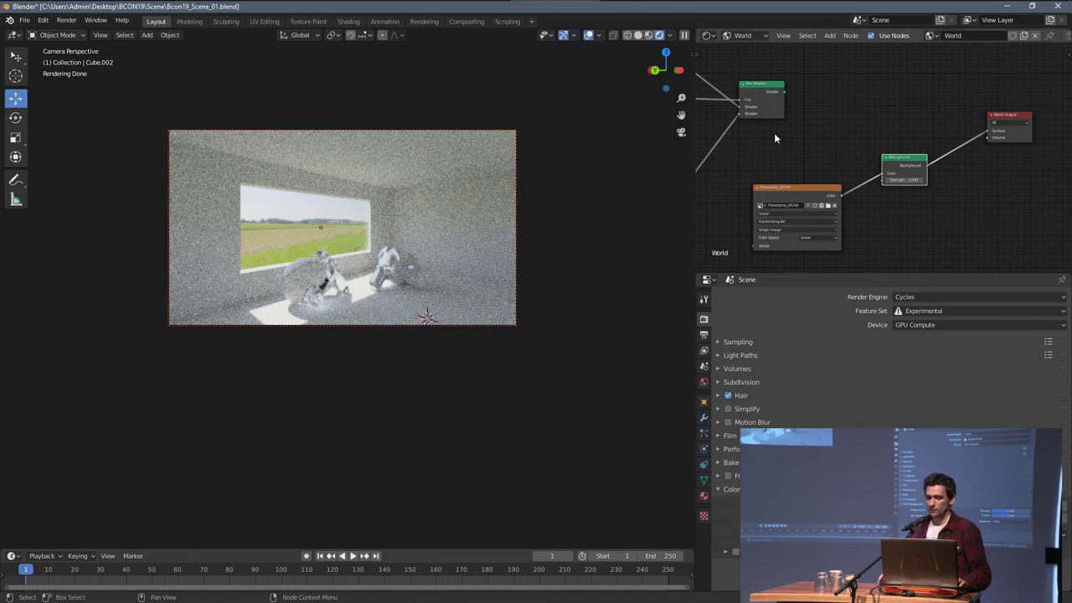
Step: Make room around the Background and World Output nodes and place a new Mix Shader between them
drag(799, 188, 793, 153)
middle_drag(899, 171, 870, 142)
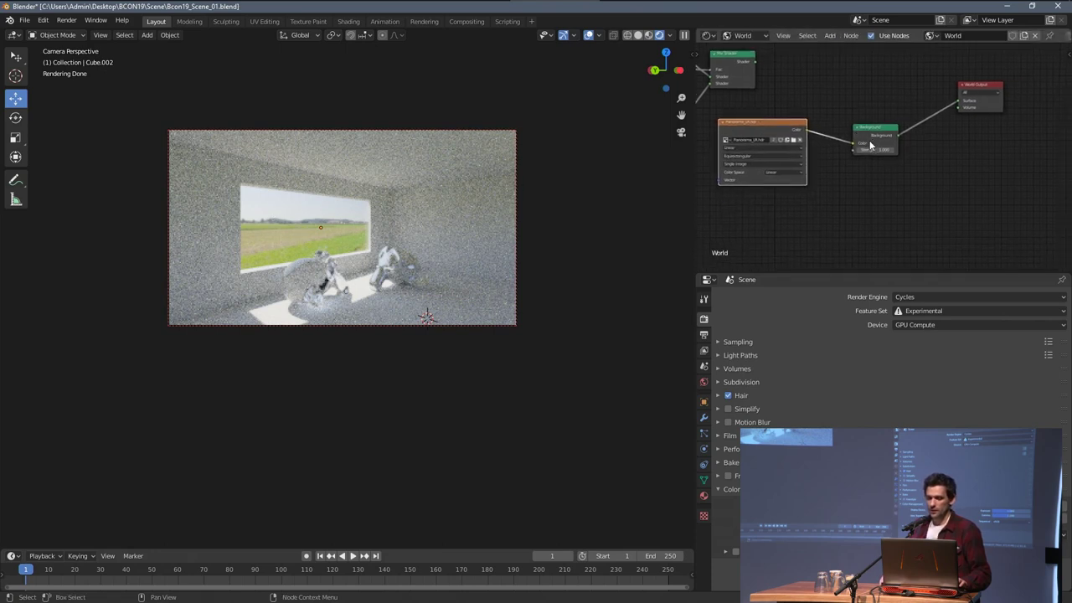
drag(975, 84, 1021, 93)
key(shift+a)
mouse_move(946, 185)
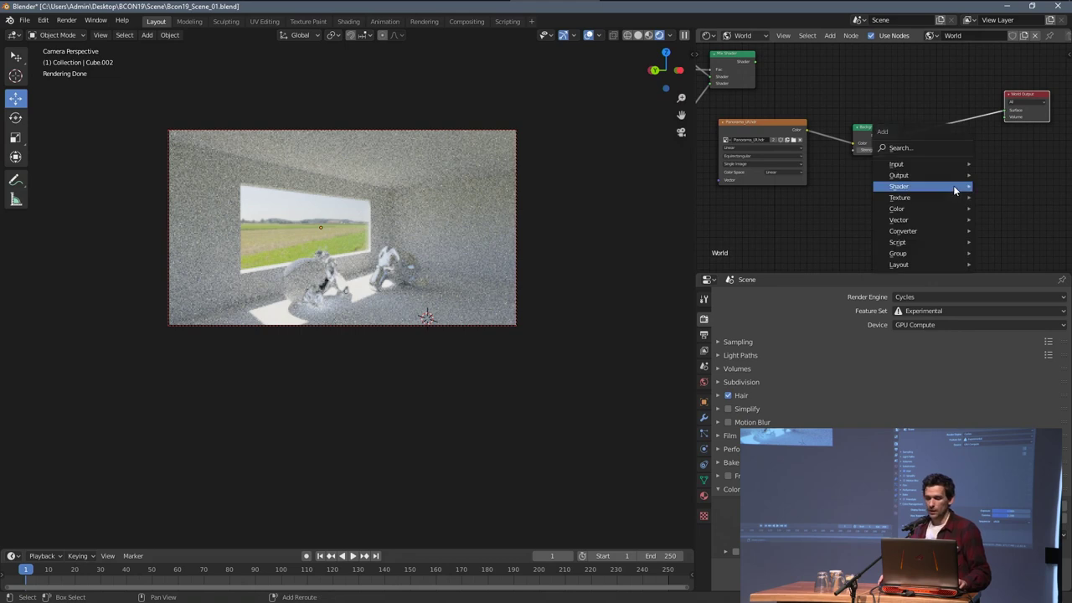
click(842, 221)
click(962, 163)
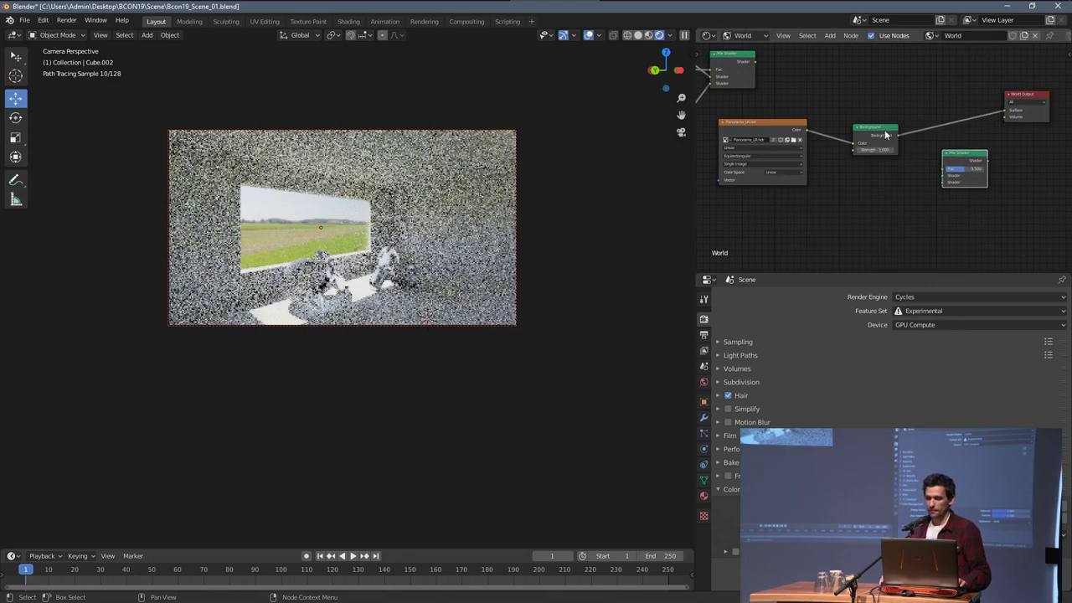
Step: Duplicate the Background node below the original and link the panorama texture's Color to it as well
key(shift+d)
click(866, 191)
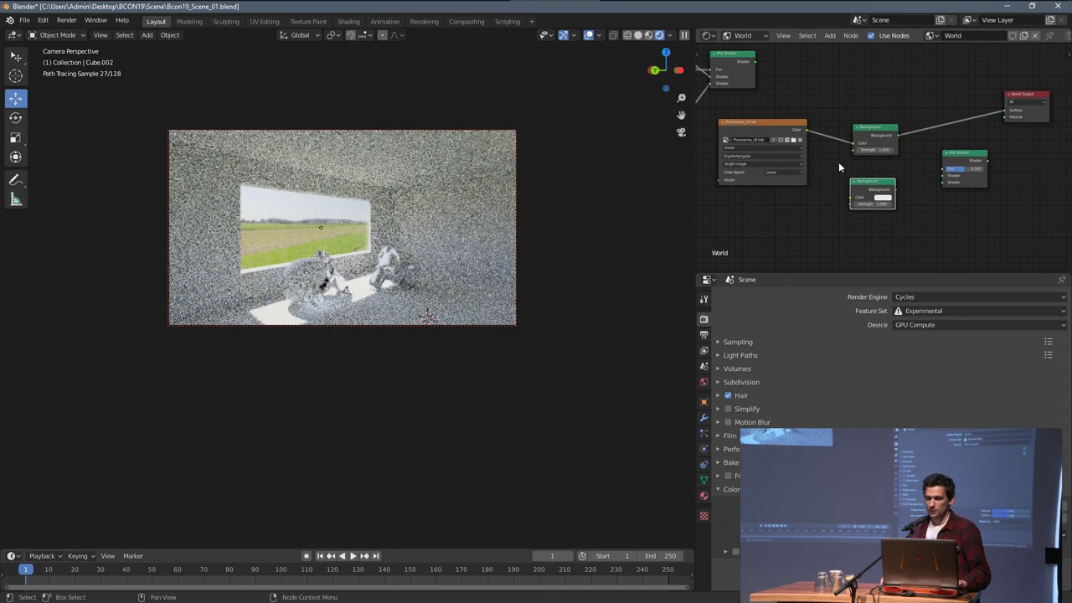
drag(765, 121, 849, 198)
drag(735, 149, 743, 143)
drag(868, 186, 873, 189)
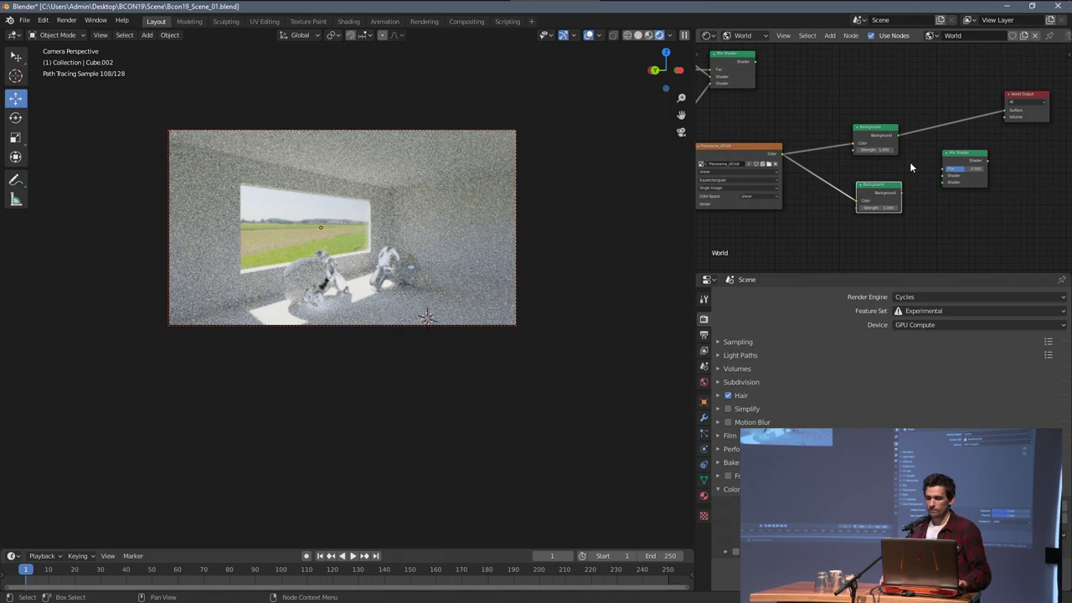
middle_drag(877, 186, 888, 175)
Step: Insert a Hue/Saturation node between the panorama texture and the lower Background node
key(shift+a)
mouse_move(799, 234)
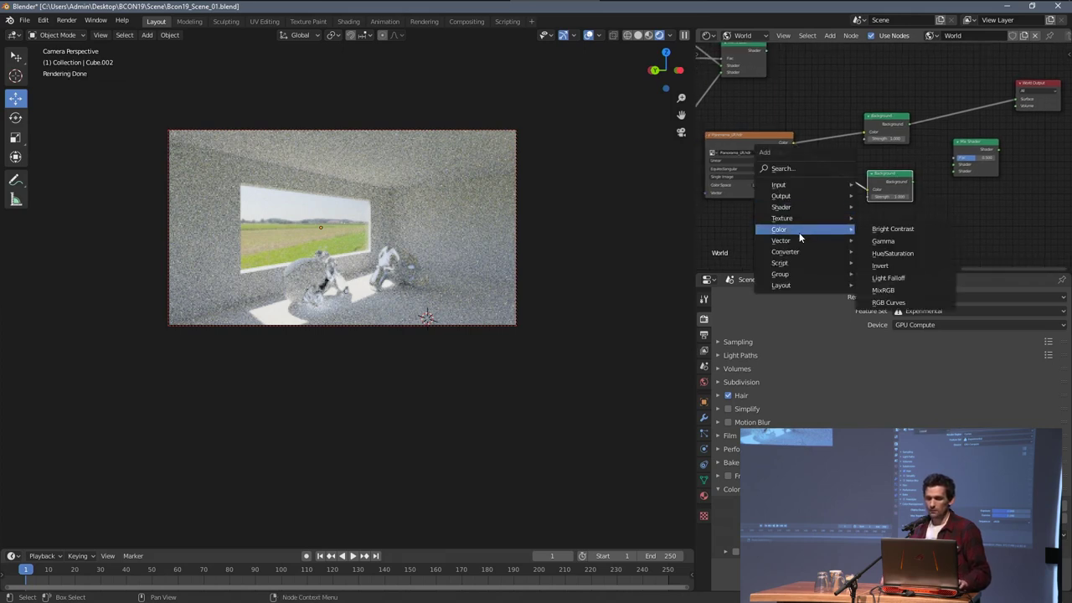
click(894, 253)
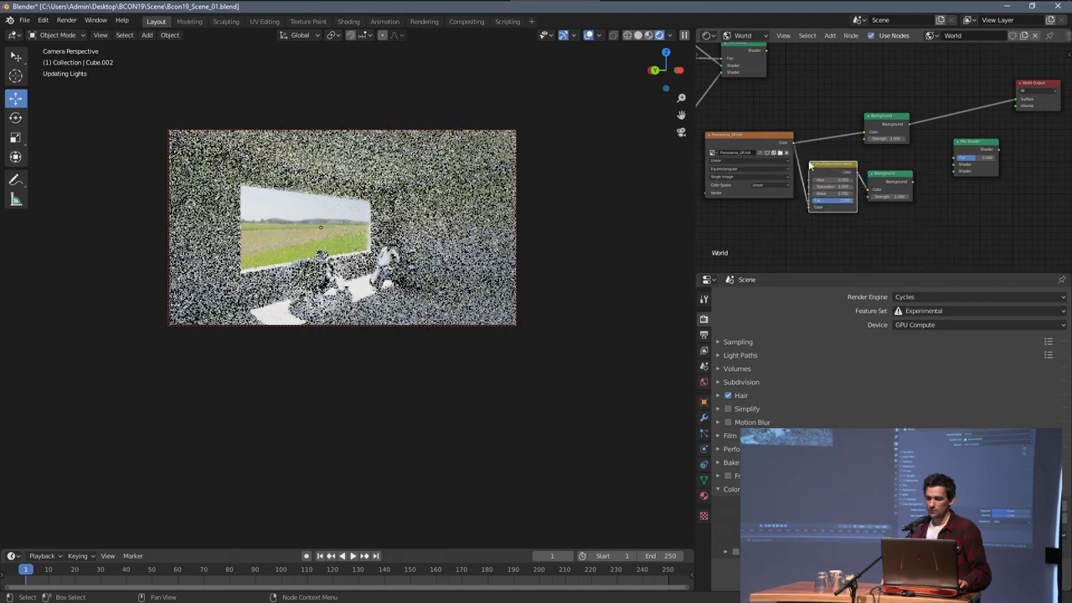
click(821, 165)
Step: Wire both Background nodes through the Mix Shader into the World Output and tidy the node positions
drag(909, 125, 1017, 99)
middle_drag(966, 104, 878, 143)
drag(956, 121, 981, 125)
drag(890, 173, 899, 155)
middle_drag(862, 141, 888, 182)
Step: Add a Light Path node above the two Background nodes
key(shift+a)
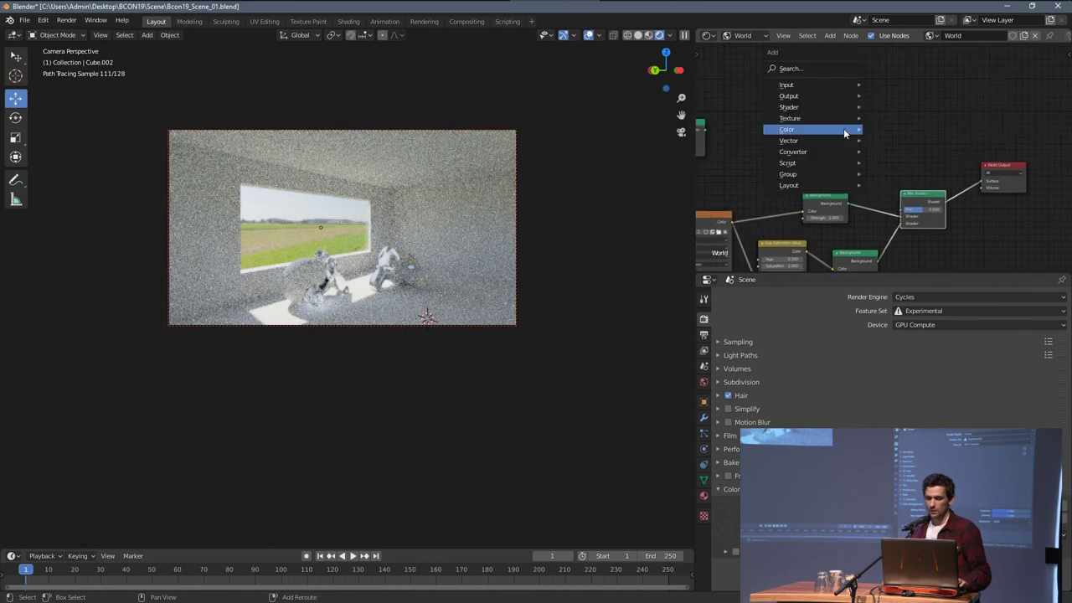
mouse_move(795, 84)
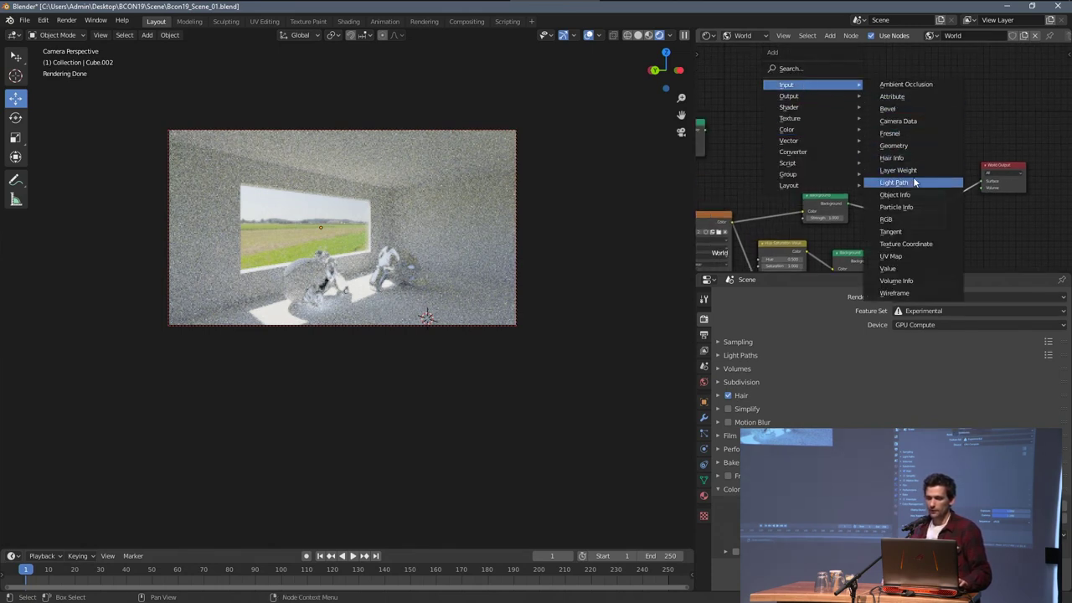
click(914, 181)
click(808, 68)
scroll(744, 226, down, 2)
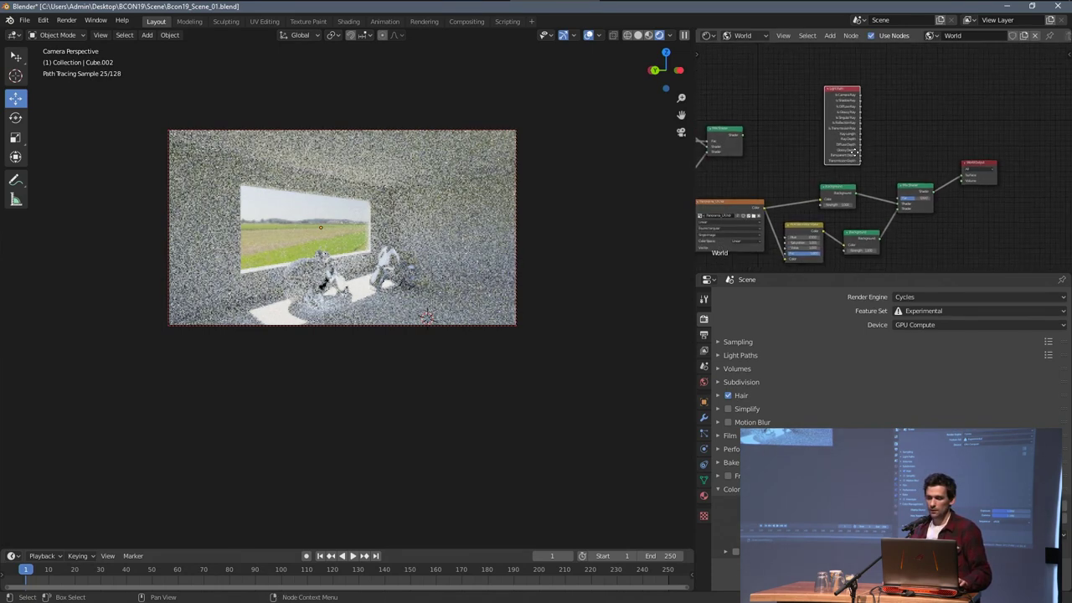
Step: Link the Light Path's Is Camera Ray output to the Mix Shader's Fac input
middle_drag(741, 228, 778, 184)
drag(821, 187, 822, 191)
drag(892, 195, 839, 193)
middle_drag(901, 159, 890, 203)
scroll(871, 117, up, 4)
scroll(870, 120, up, 2)
drag(886, 56, 951, 234)
Step: Link the lower Background node to the Mix Shader's second Shader input
shift+scroll(952, 186, down, 2)
click(952, 186)
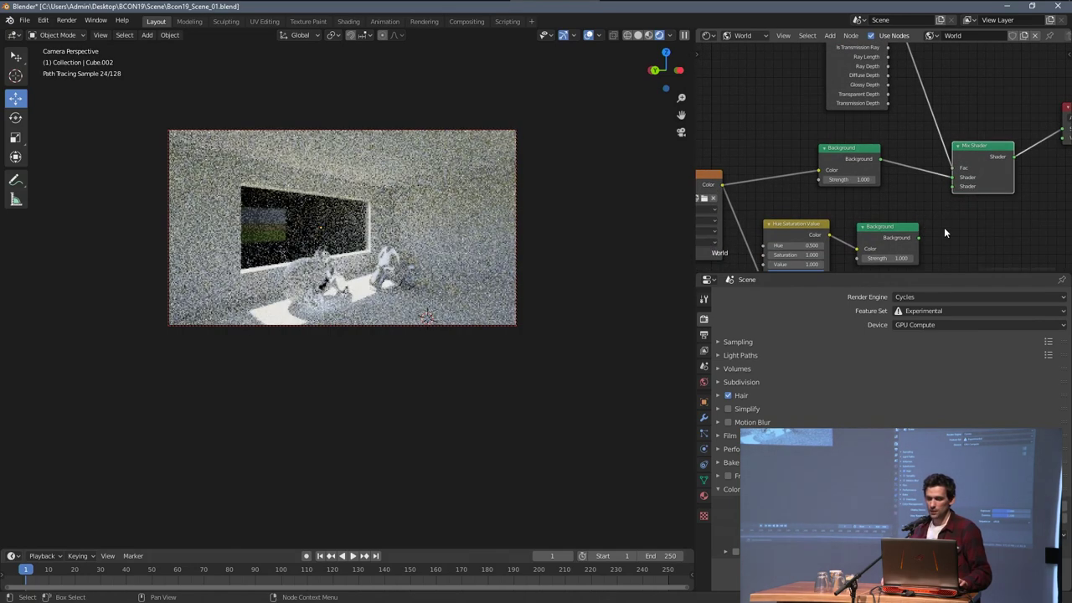
drag(918, 237, 952, 186)
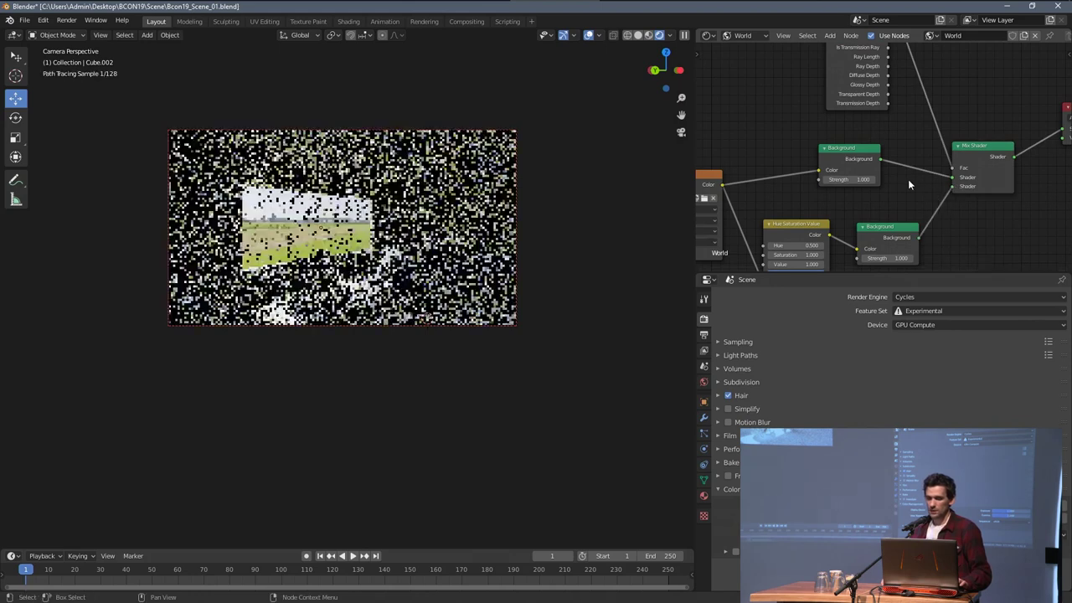
Step: Examine the Light Path outputs and how the two Background nodes feed the Mix Shader and World Output
scroll(910, 177, down, 4)
middle_drag(882, 201, 889, 232)
scroll(898, 84, up, 4)
middle_drag(899, 82, 898, 84)
key(h)
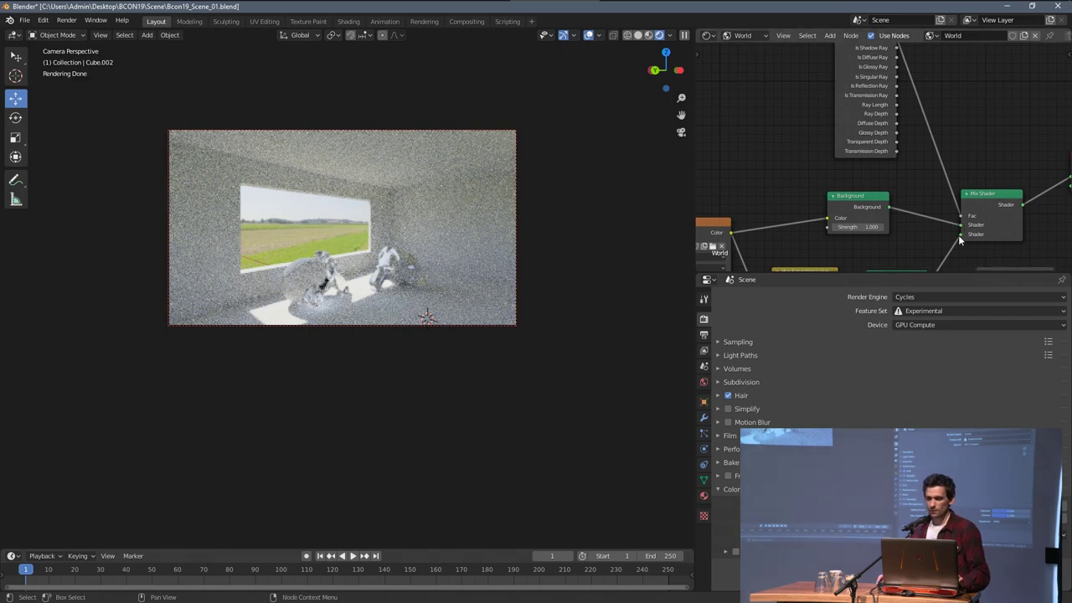
mouse_move(930, 242)
middle_down()
mouse_move(921, 223)
mouse_move(929, 239)
middle_up()
scroll(956, 183, down, 10)
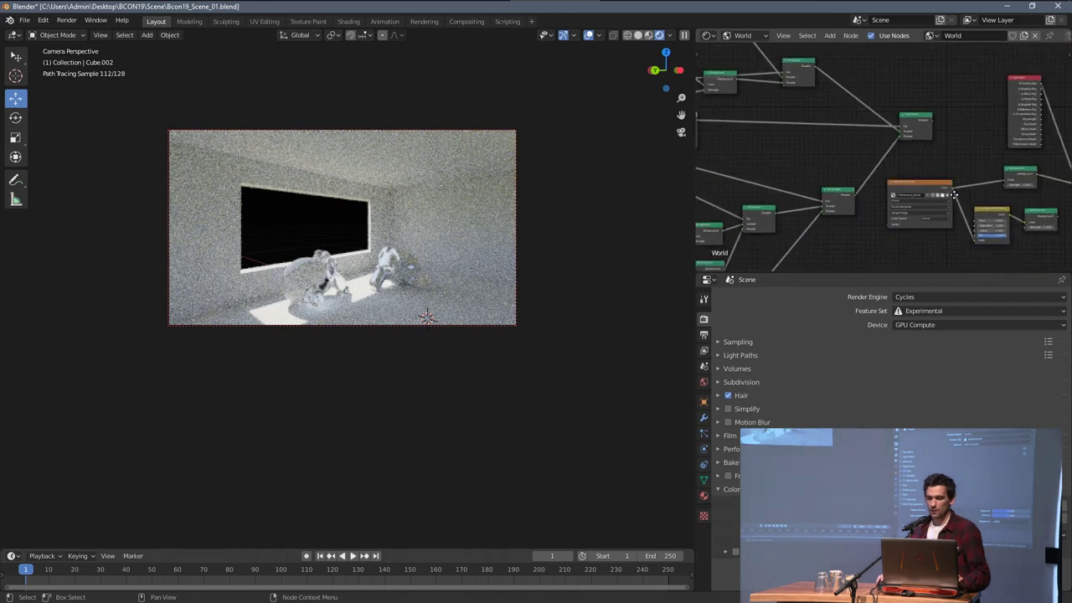
middle_drag(1012, 190, 828, 182)
scroll(829, 188, up, 4)
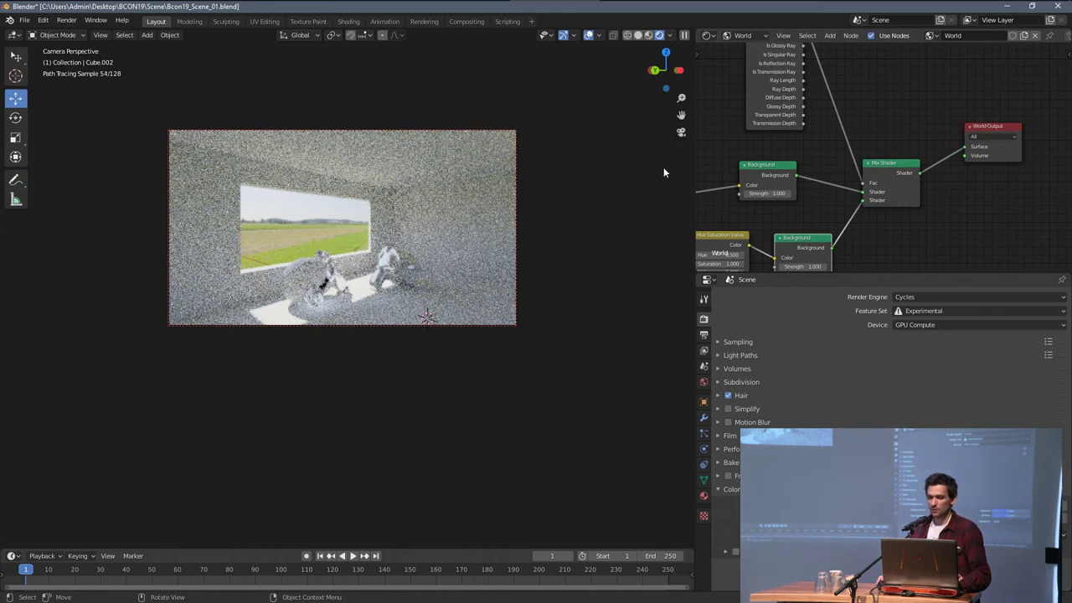
middle_drag(794, 89, 796, 139)
scroll(796, 139, up, 2)
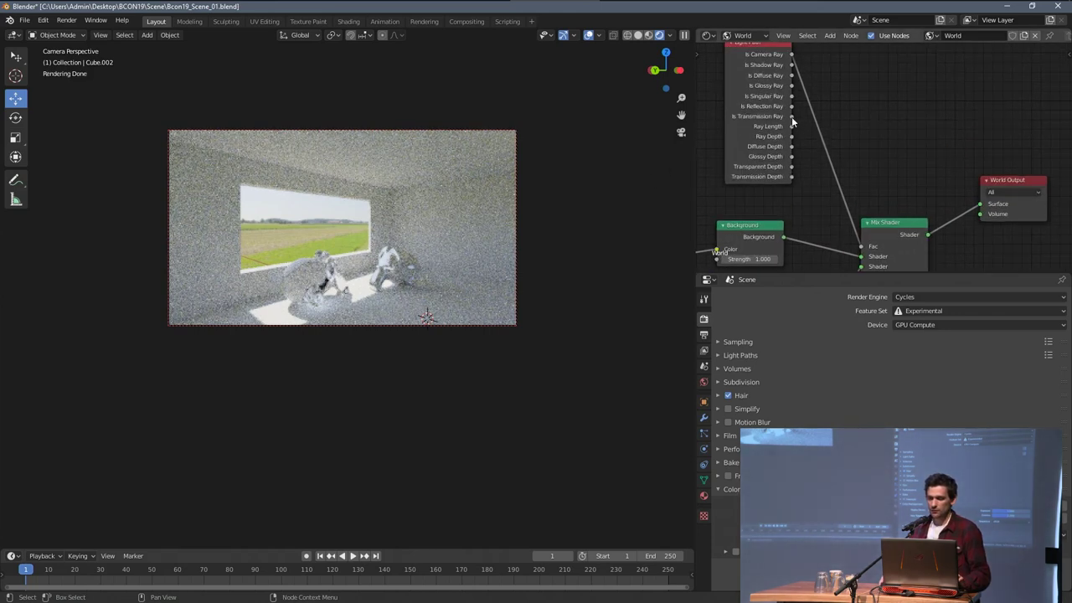
click(792, 117)
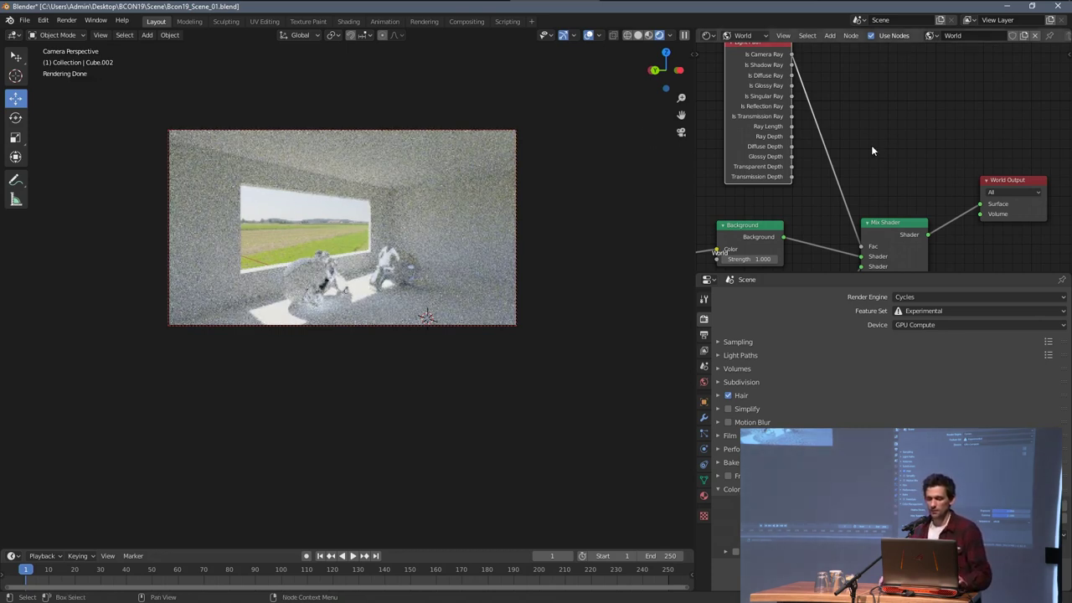
Step: Set the Hue Saturation Value node's Saturation to 0 in the simplified setup
key(Home)
scroll(842, 198, up, 5)
middle_drag(842, 220, 854, 170)
scroll(854, 170, up, 2)
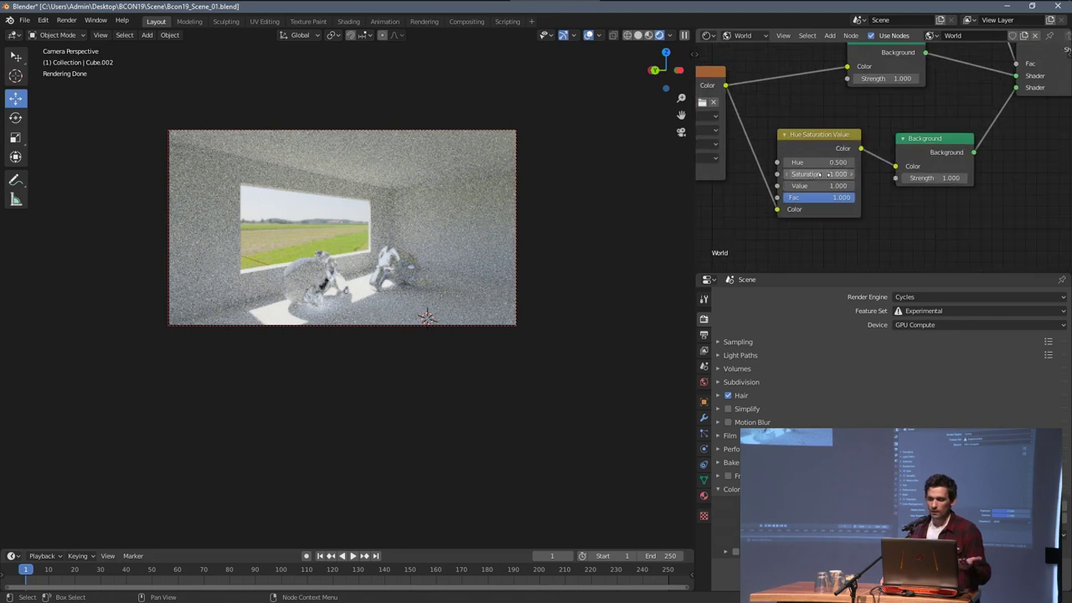
click(821, 173)
text(0)
key(Return)
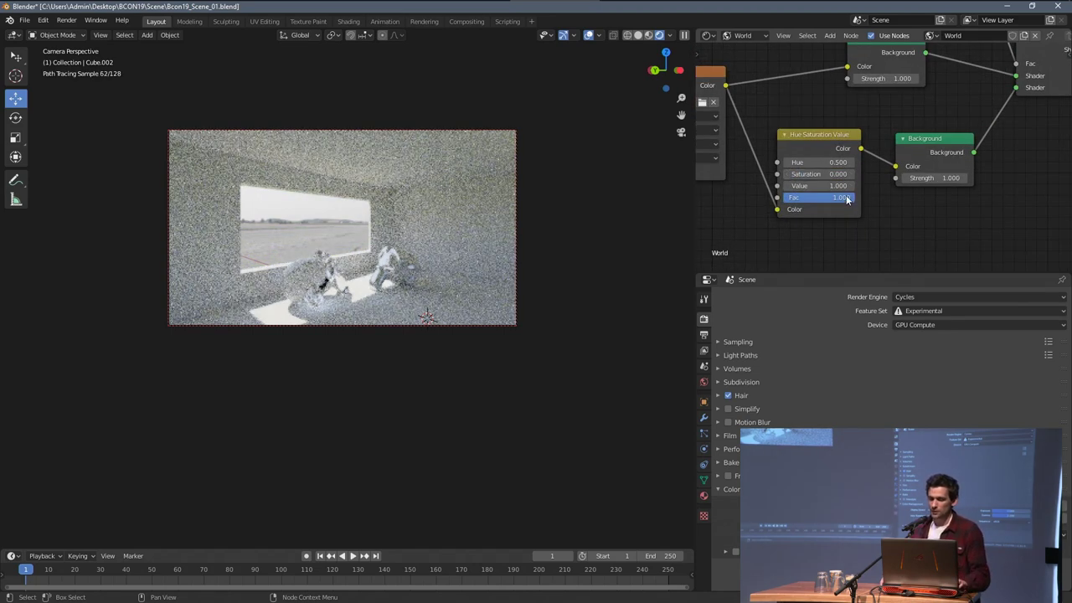
Step: Try a Strength of 2.0 on the lower Background node, and raise it to 5.0
click(933, 177)
text(2)
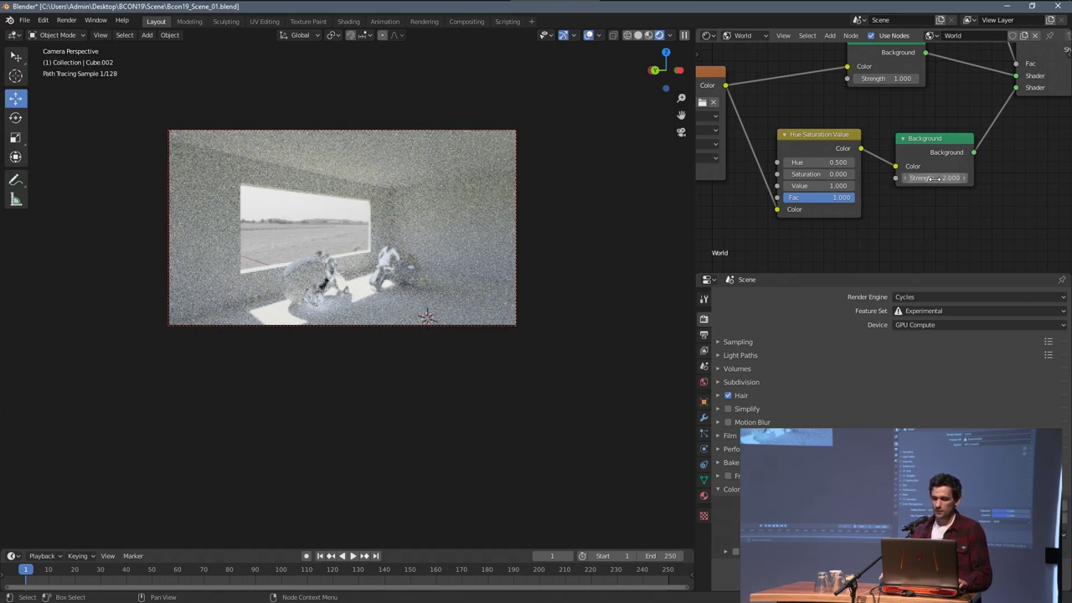
text(.0)
key(Return)
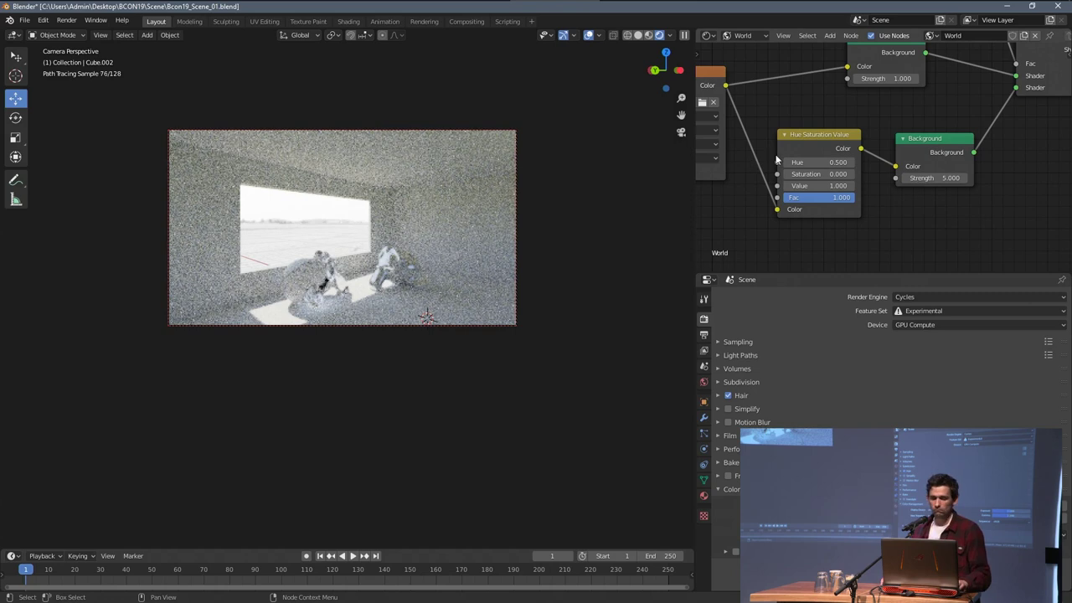
Step: Set the Hue Saturation Value node's Saturation back to 1.0
scroll(825, 178, down, 1)
click(827, 172)
text(0.0)
key(Return)
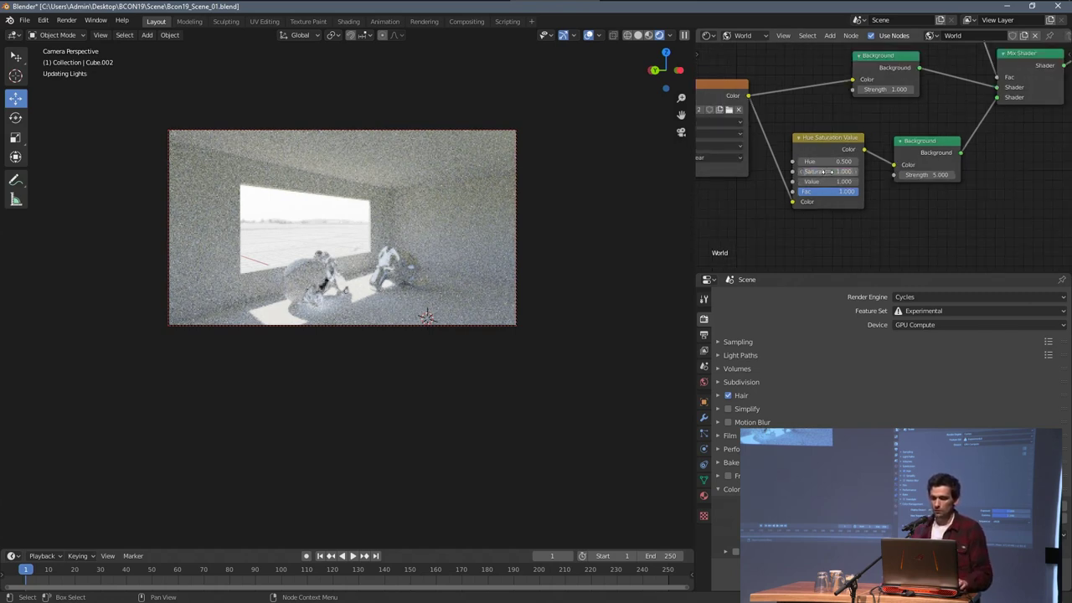
Step: Compare the simplified setup's Light Path node with the one in the original World node network
scroll(781, 165, down, 5)
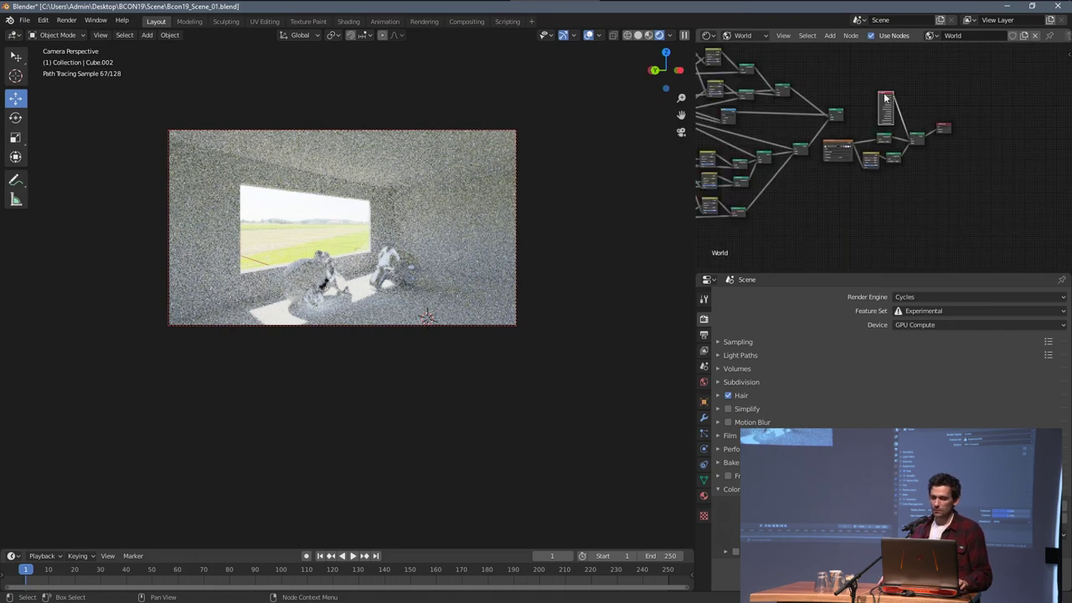
scroll(876, 91, up, 5)
middle_drag(876, 87, 885, 175)
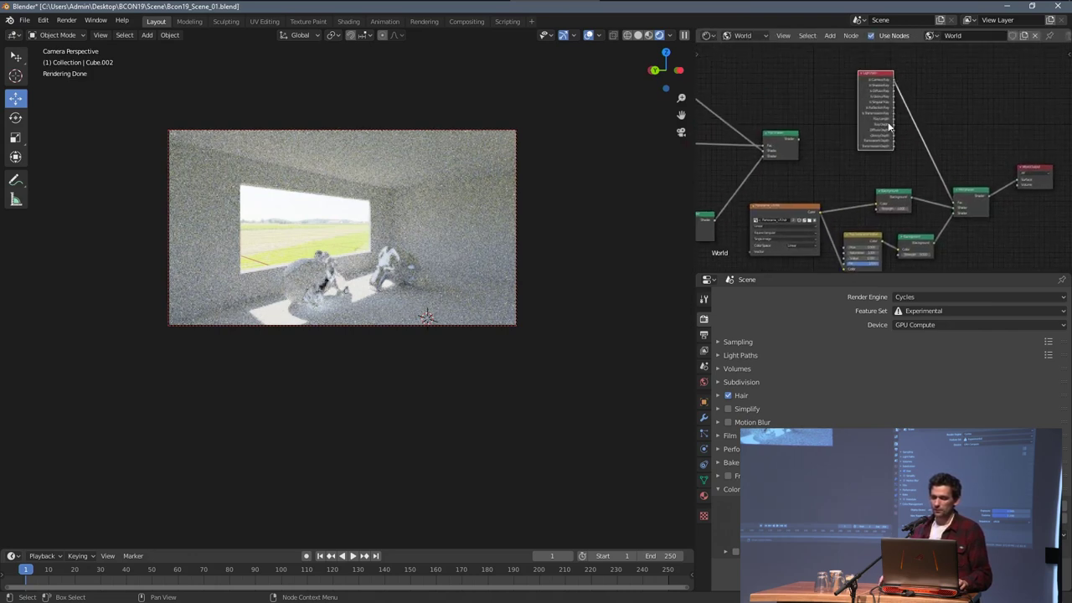
scroll(815, 151, down, 6)
scroll(784, 146, up, 2)
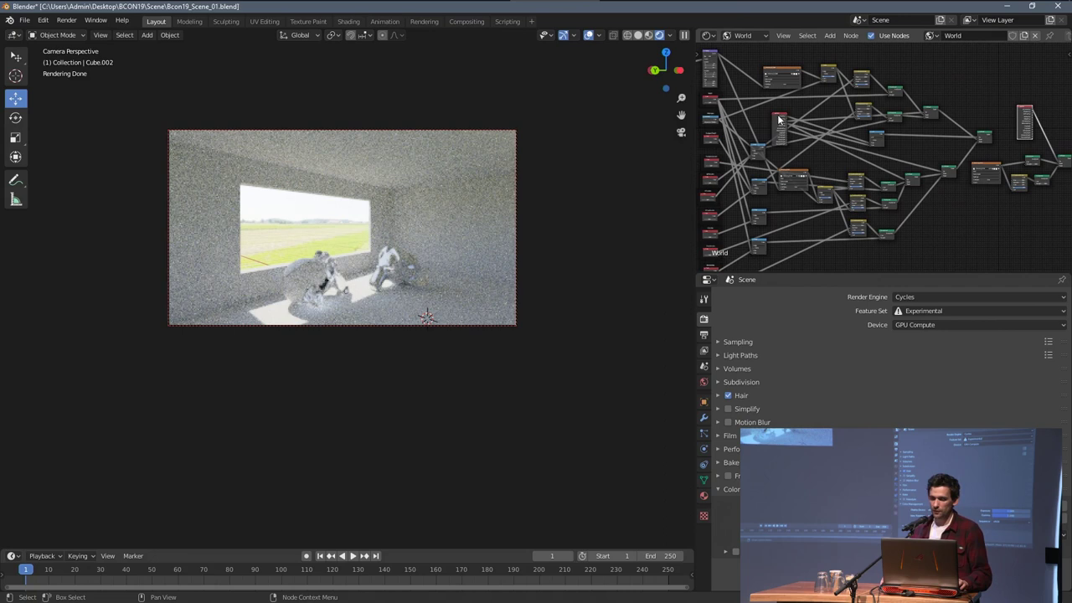
scroll(811, 137, down, 2)
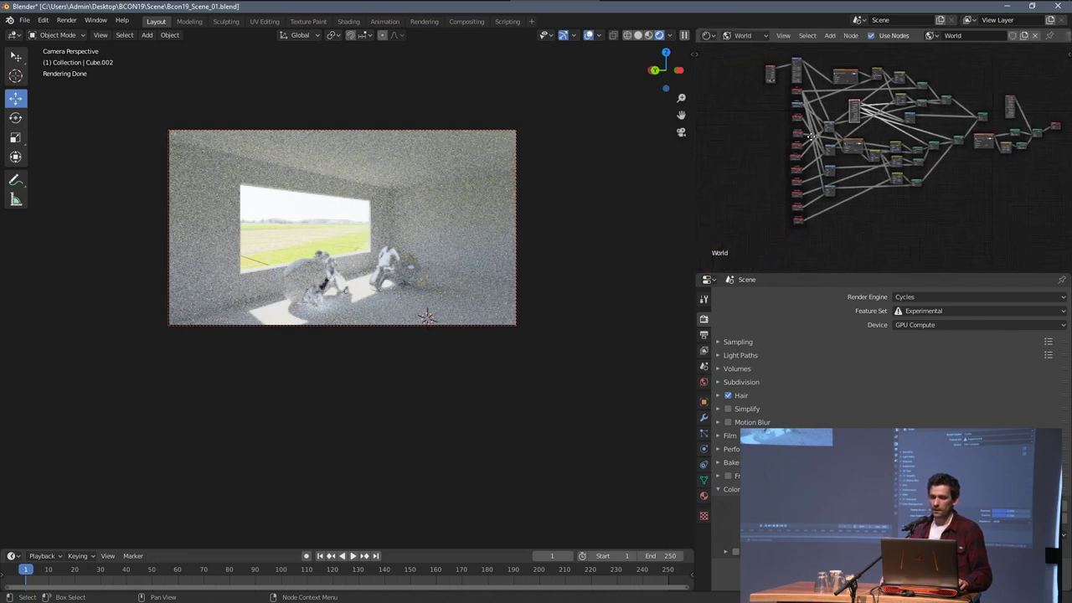
scroll(811, 136, up, 1)
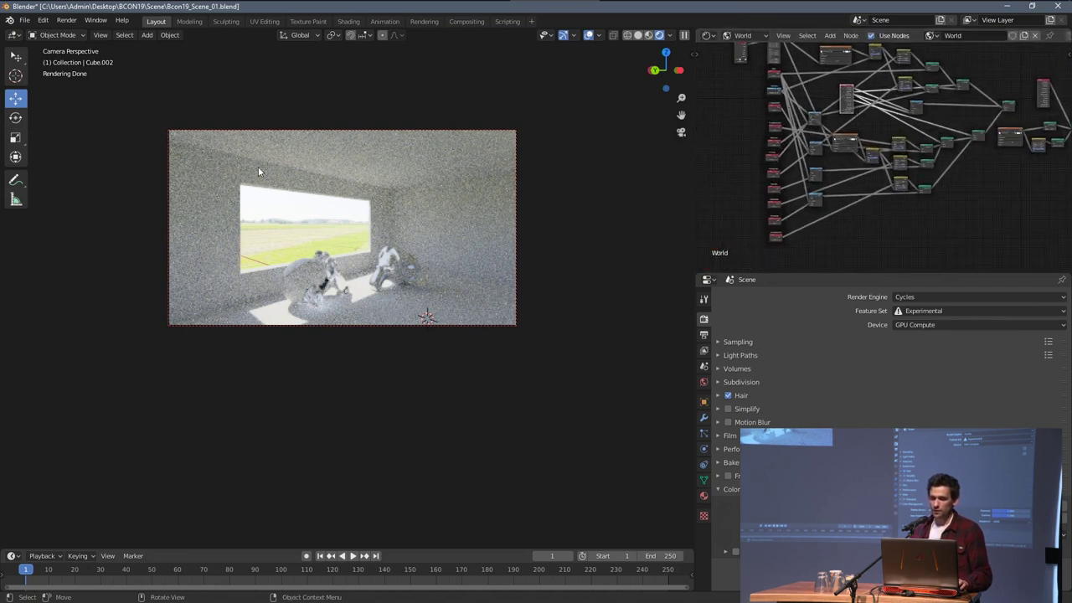
Step: Inspect the value and saturation input nodes feeding the original World node network
scroll(795, 151, up, 4)
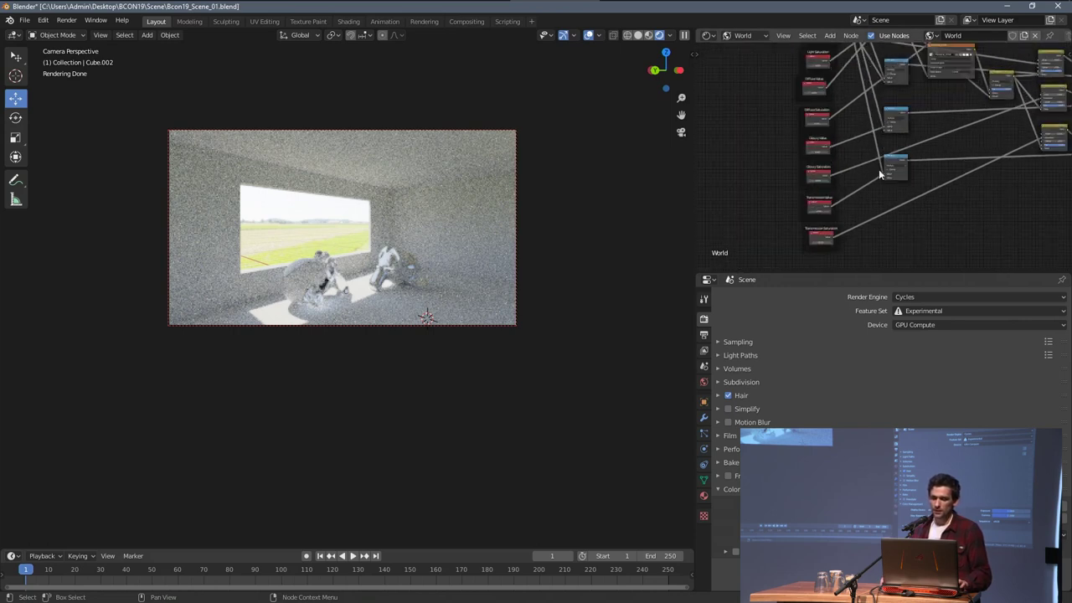
scroll(880, 169, down, 5)
middle_drag(939, 134, 847, 165)
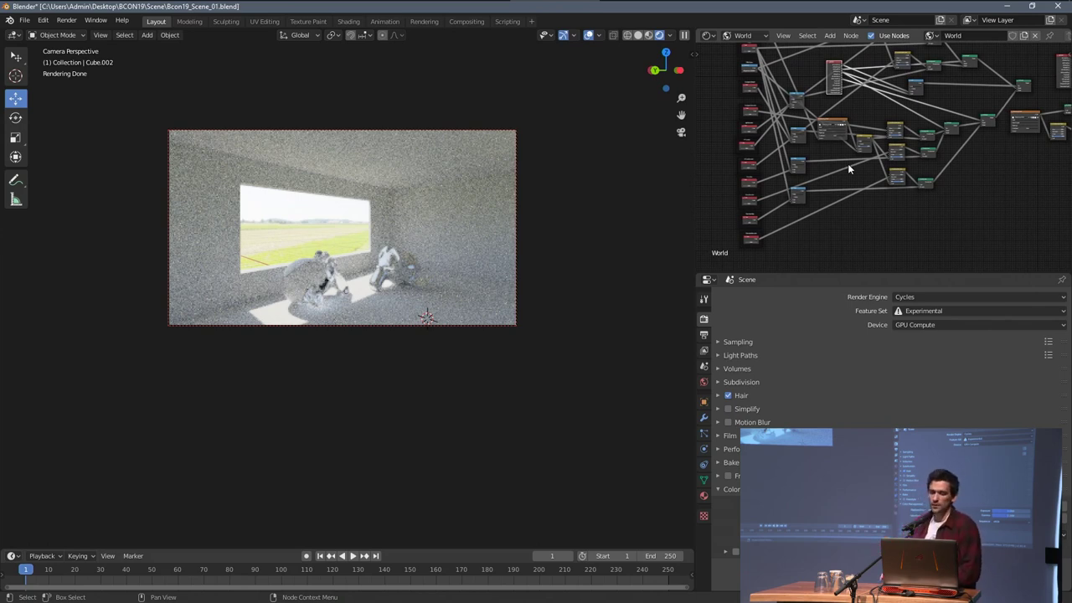
scroll(949, 103, down, 3)
middle_drag(856, 80, 892, 123)
scroll(850, 131, up, 3)
scroll(898, 149, down, 3)
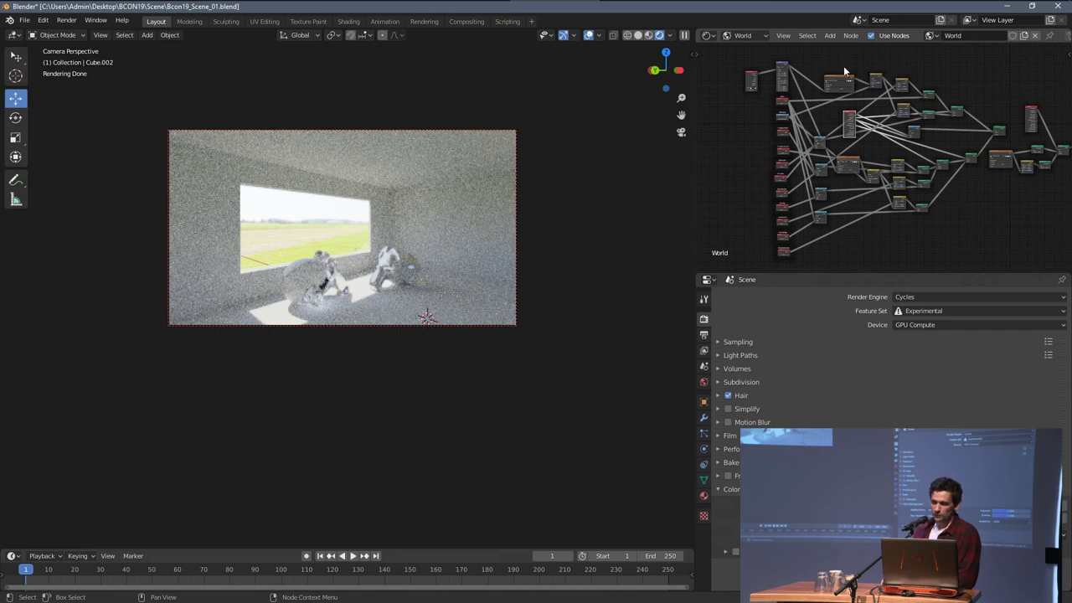
Step: Review the original network from its input nodes through the Mix Shader chain, and compare it with the simplified setup
scroll(950, 140, up, 4)
middle_drag(950, 141, 948, 177)
scroll(946, 175, up, 4)
scroll(867, 170, down, 4)
middle_drag(864, 160, 946, 159)
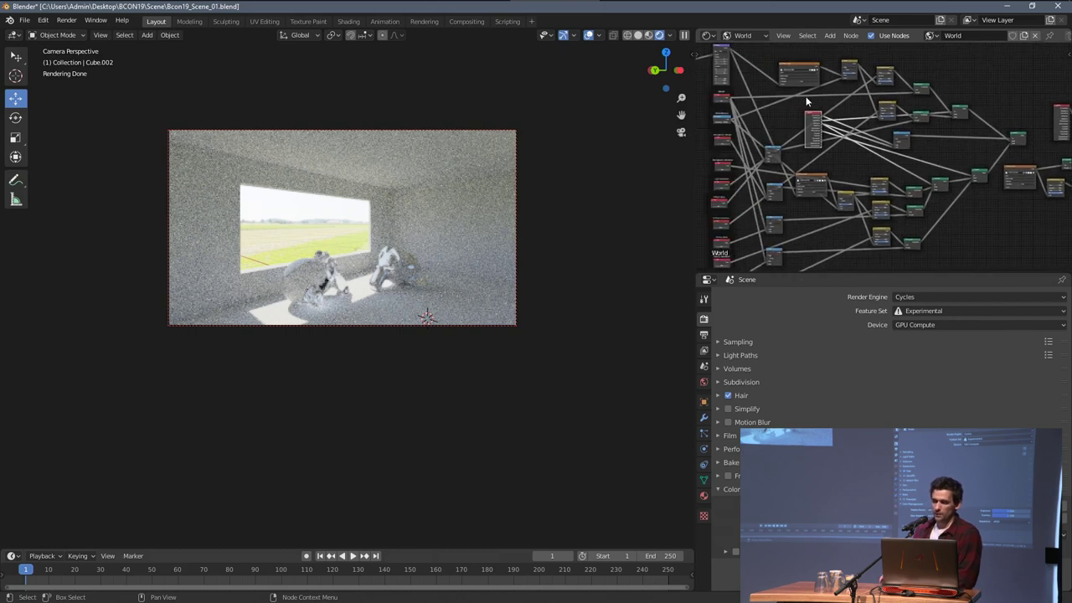
middle_drag(720, 220, 767, 169)
scroll(767, 168, up, 3)
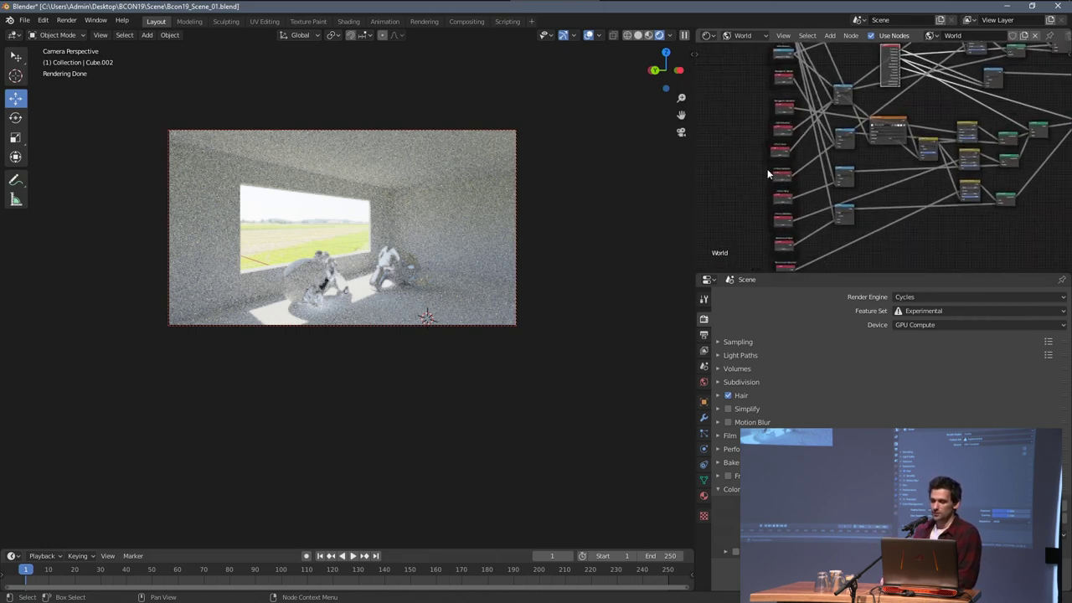
middle_drag(877, 137, 608, 170)
scroll(886, 148, up, 2)
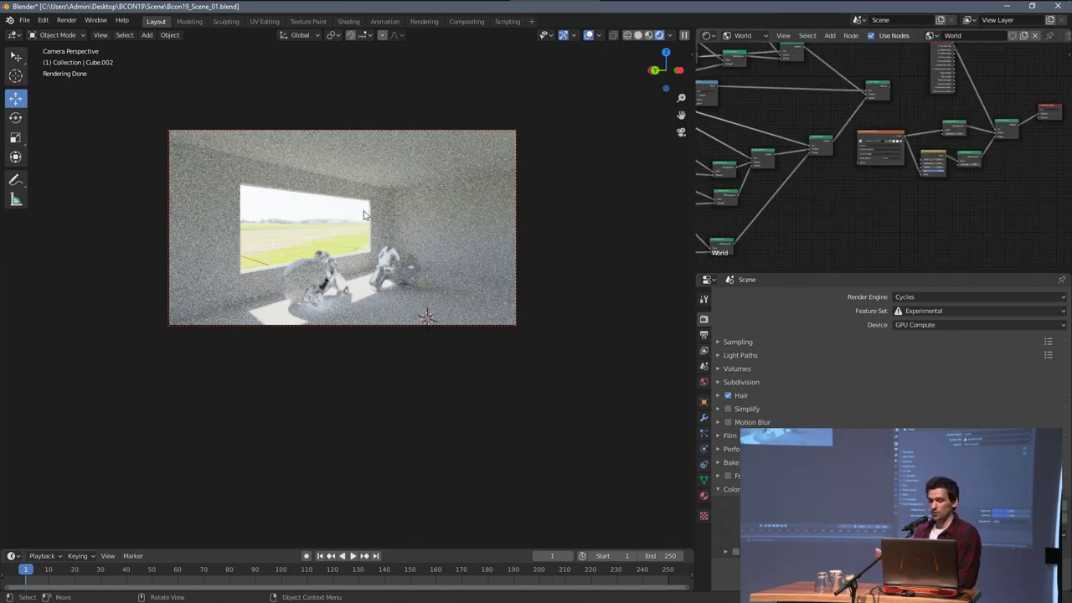
scroll(821, 148, up, 7)
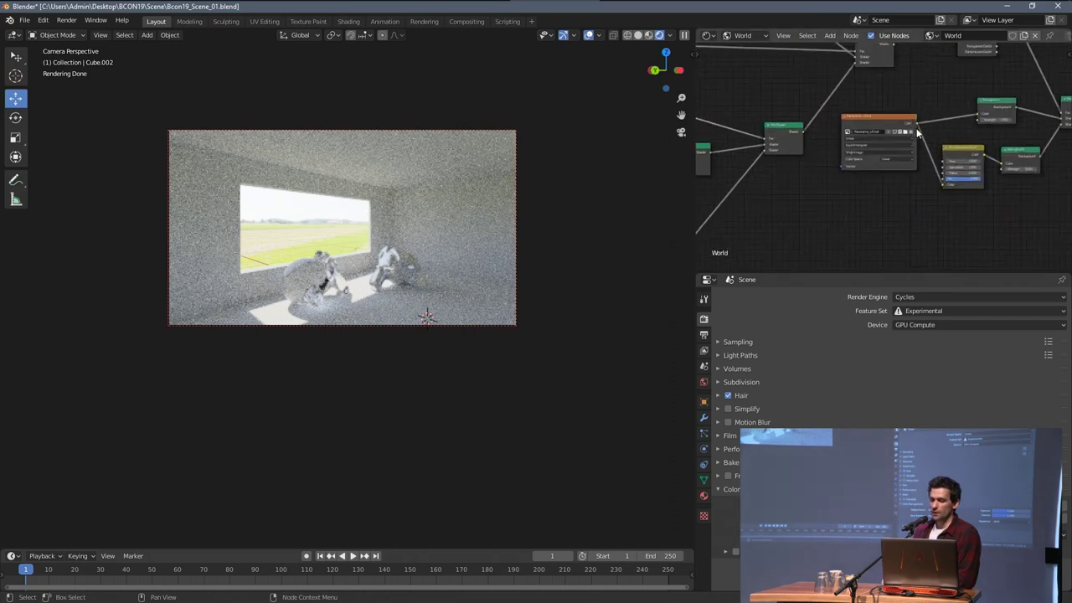
Step: Link the Light Path's Is Diffuse Ray output to the Mix Shader's Fac input in place of Is Camera Ray
middle_drag(912, 127, 824, 175)
drag(782, 167, 789, 145)
drag(936, 206, 943, 207)
drag(876, 203, 880, 213)
middle_drag(913, 160, 888, 235)
scroll(877, 128, up, 3)
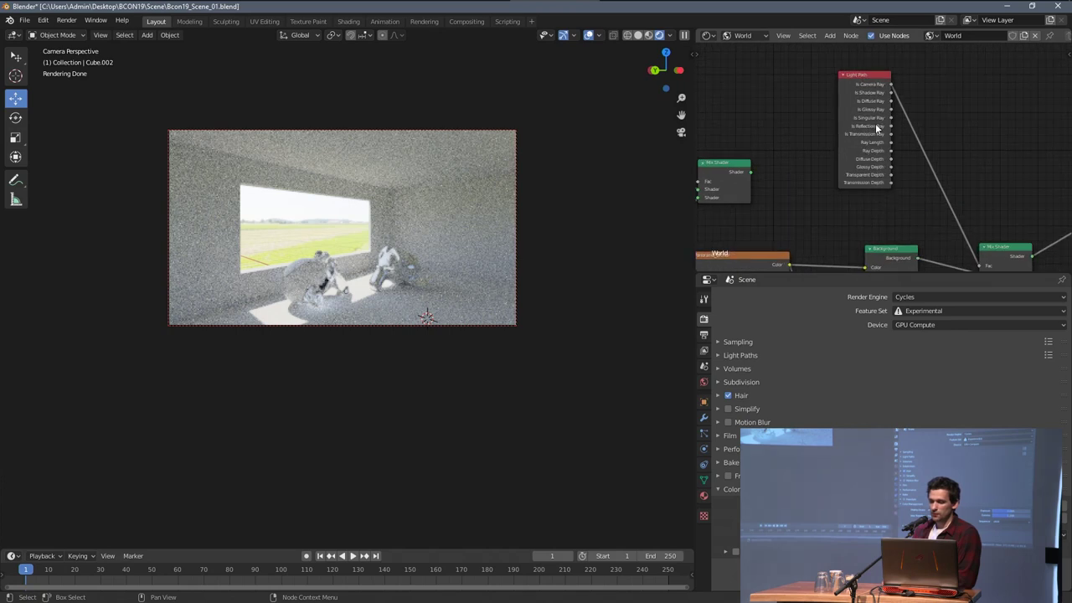
scroll(876, 128, up, 2)
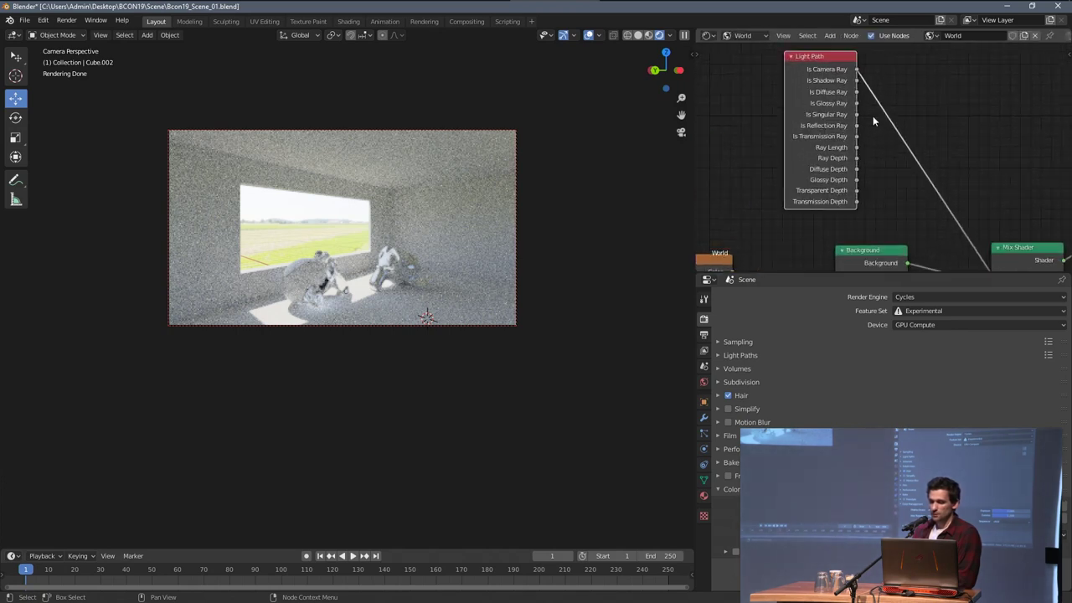
middle_drag(872, 121, 847, 87)
mouse_move(839, 61)
mouse_down()
mouse_move(955, 197)
mouse_move(973, 241)
mouse_up()
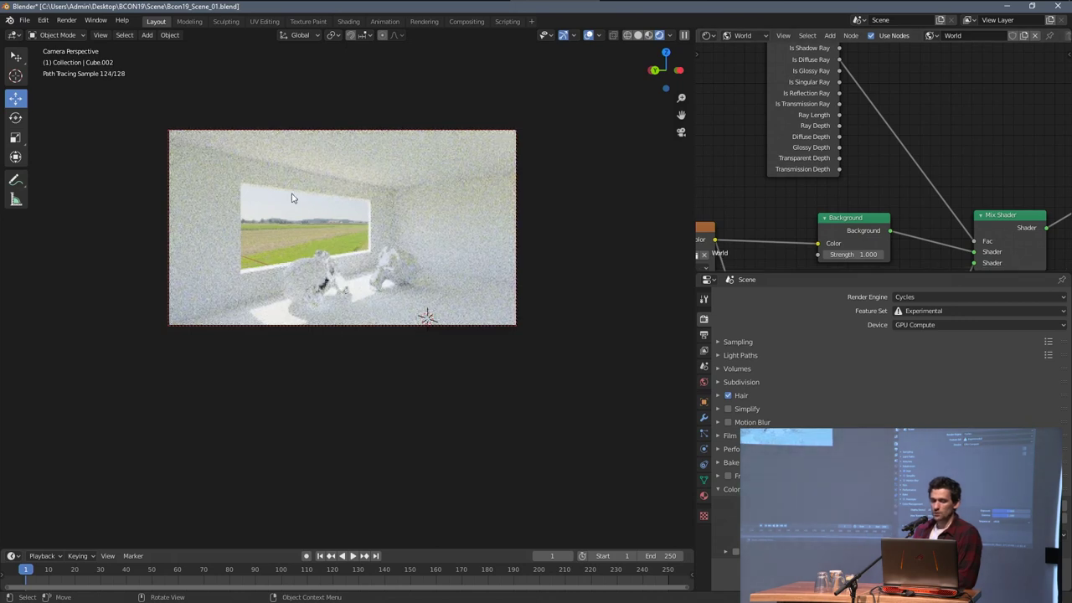
Step: Reposition the Hue Saturation Value node and the lower Background node slightly
scroll(850, 131, down, 5)
middle_drag(801, 195, 834, 150)
scroll(834, 150, up, 2)
drag(824, 207, 815, 201)
drag(917, 203, 908, 203)
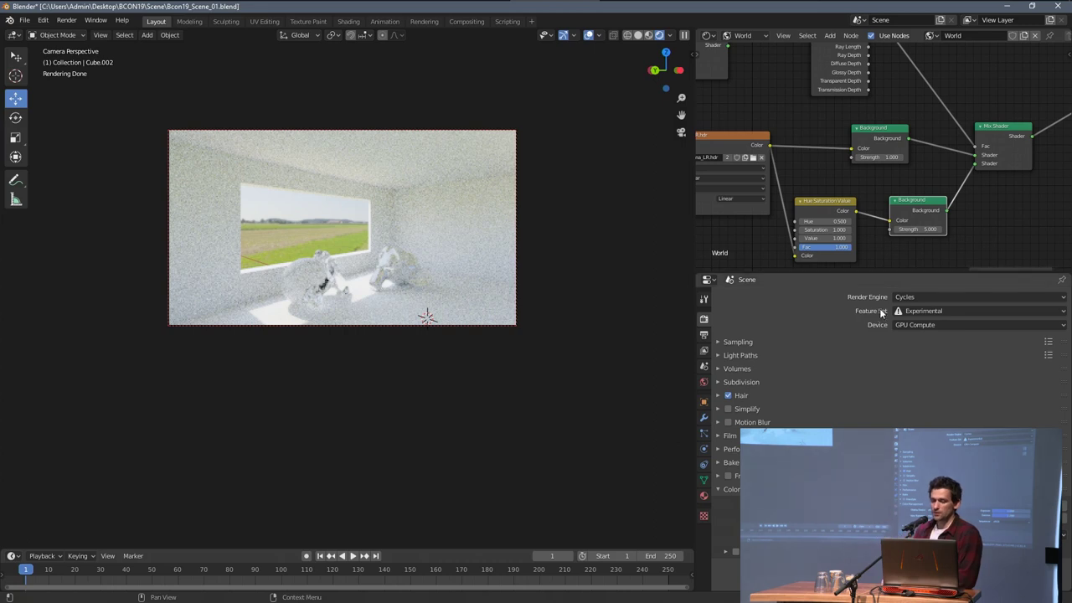
Step: Try a Hue of 0 on the Hue Saturation Value node, and set it back to 0.5
scroll(892, 242, up, 3)
middle_drag(893, 242, 900, 196)
scroll(900, 195, up, 3)
drag(817, 202, 879, 202)
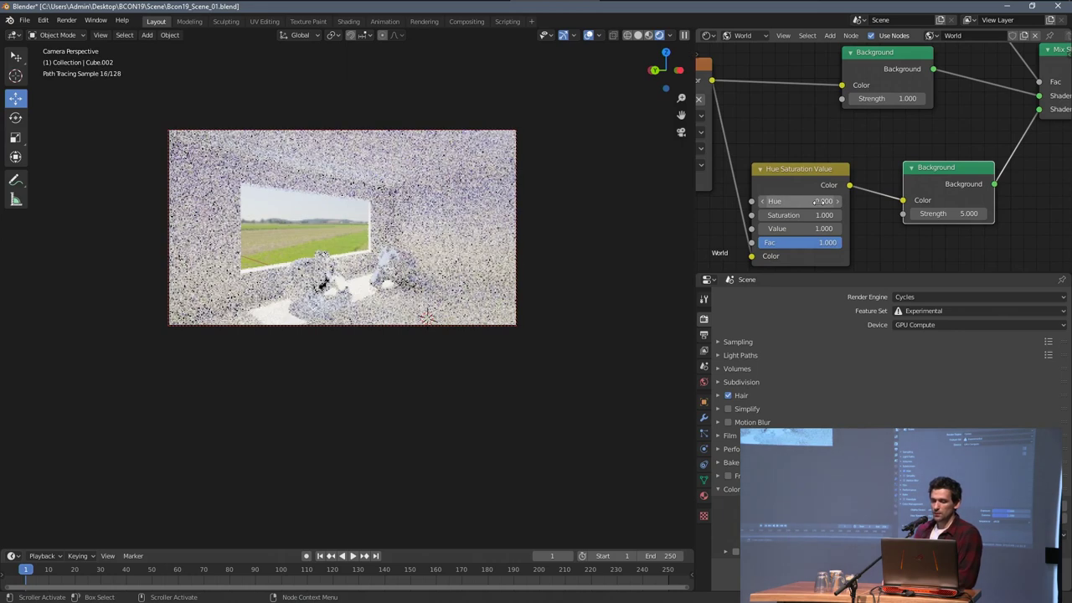
click(813, 201)
text(.5)
key(Return)
Step: Set the lower Background node's Strength to 2.0 and tidy the positions of both Background nodes
click(941, 213)
key(Return)
scroll(930, 208, down, 4)
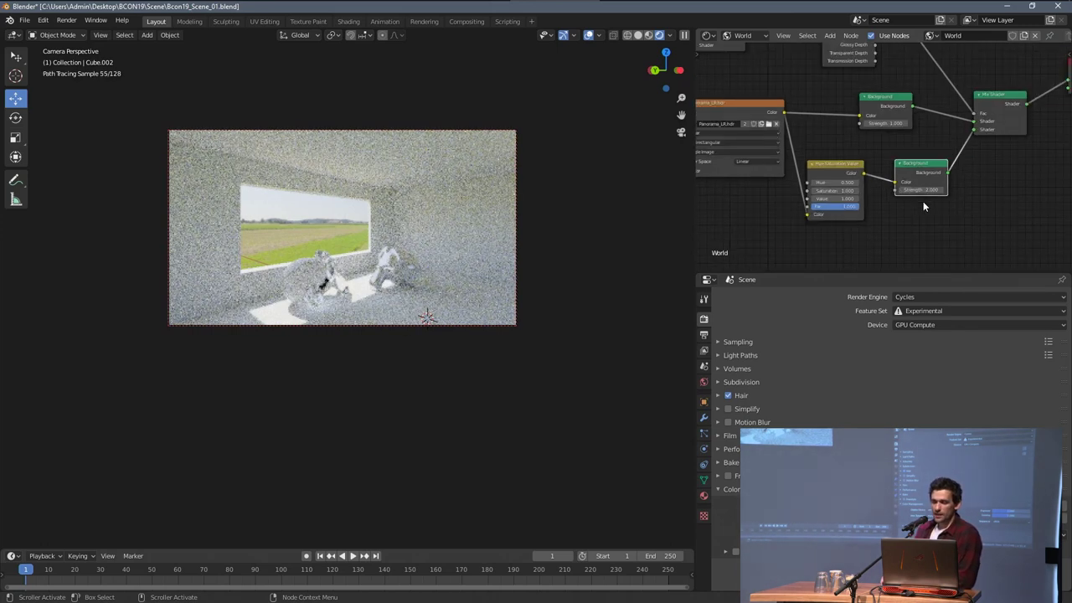
drag(916, 169, 922, 162)
drag(892, 110, 906, 106)
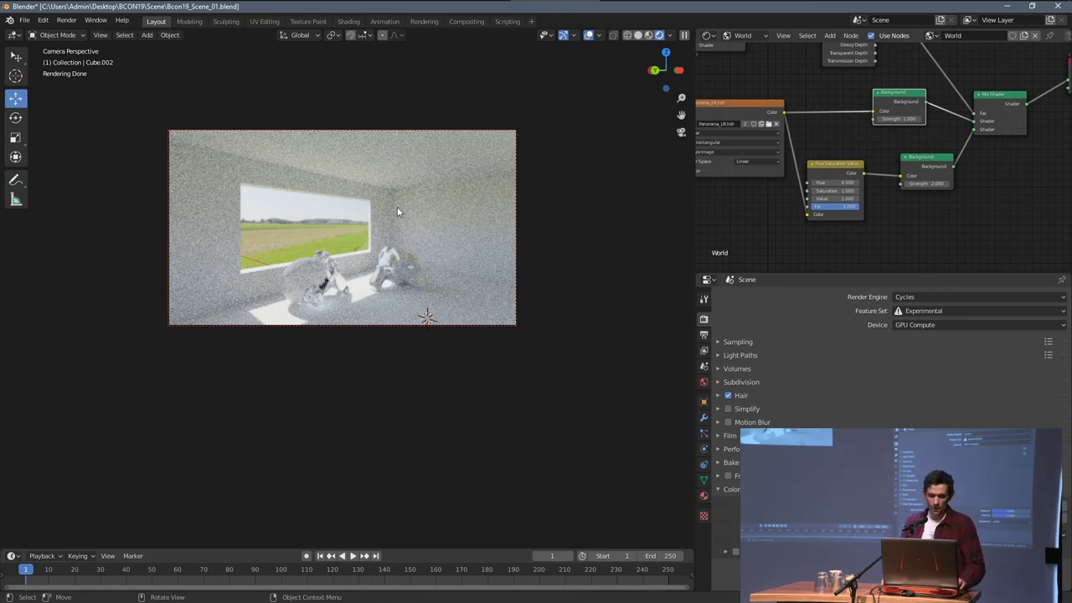
Step: Switch the viewport to solid shading and start a new file without saving the changes to Bcon19_Scene_01
key(z)
click(459, 209)
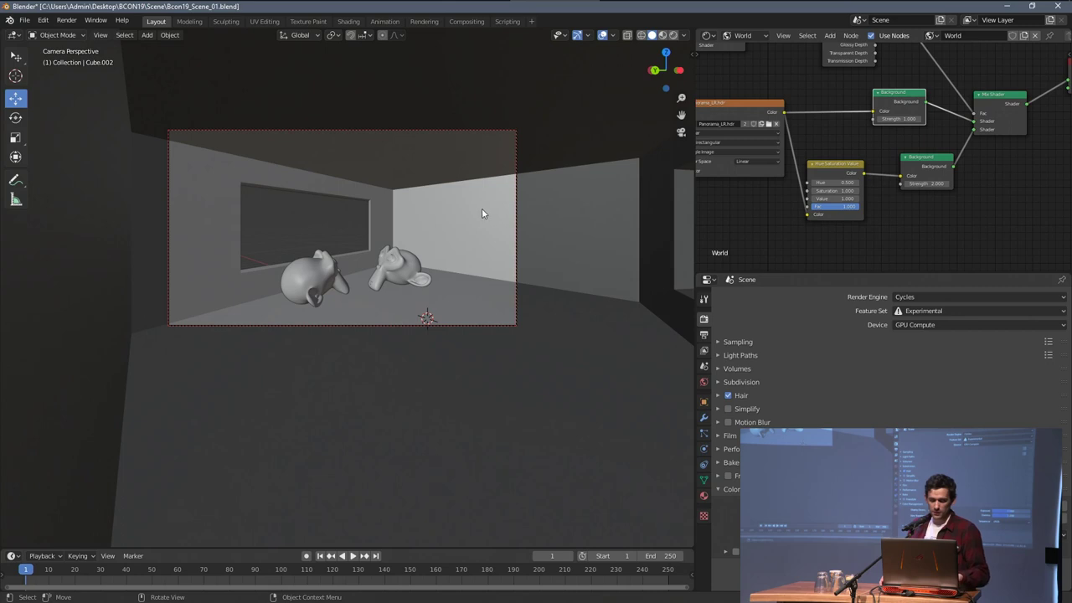
key(ctrl+n)
click(484, 209)
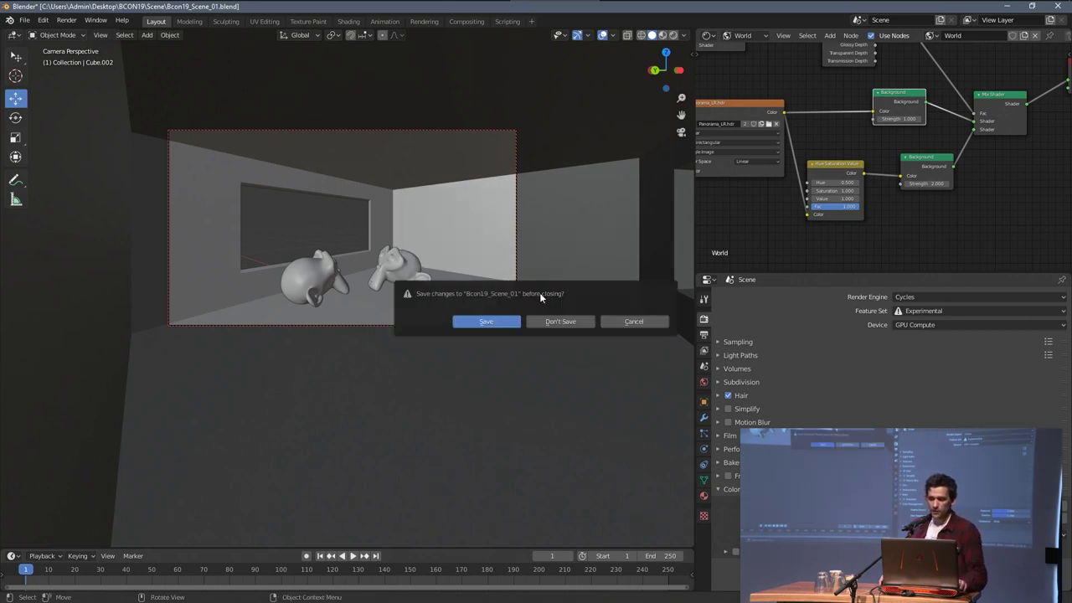
click(561, 321)
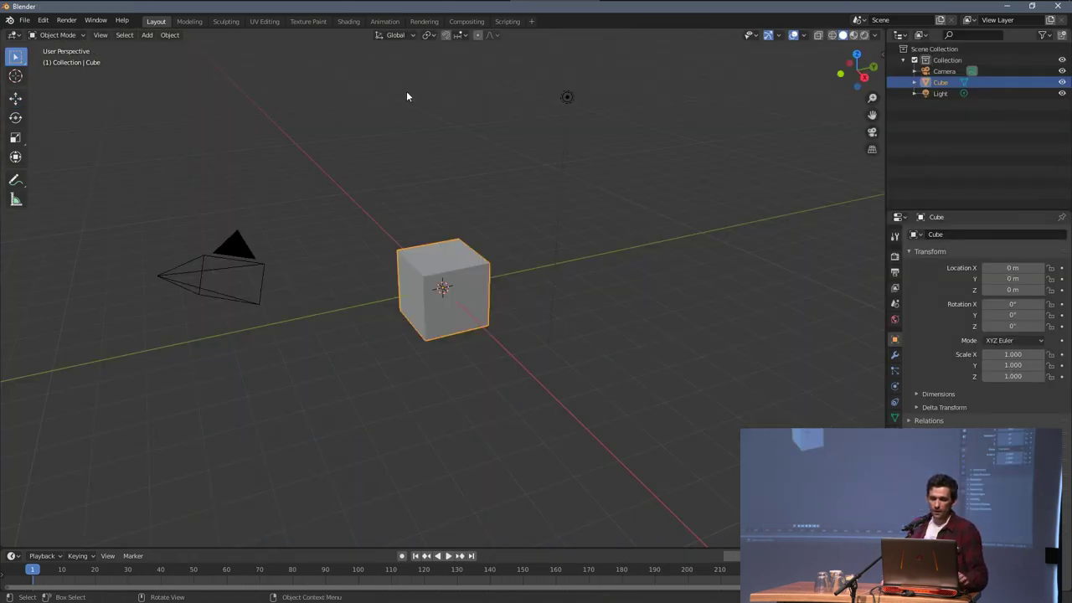
Step: Open the Compositing workspace and enable compositing nodes
click(466, 21)
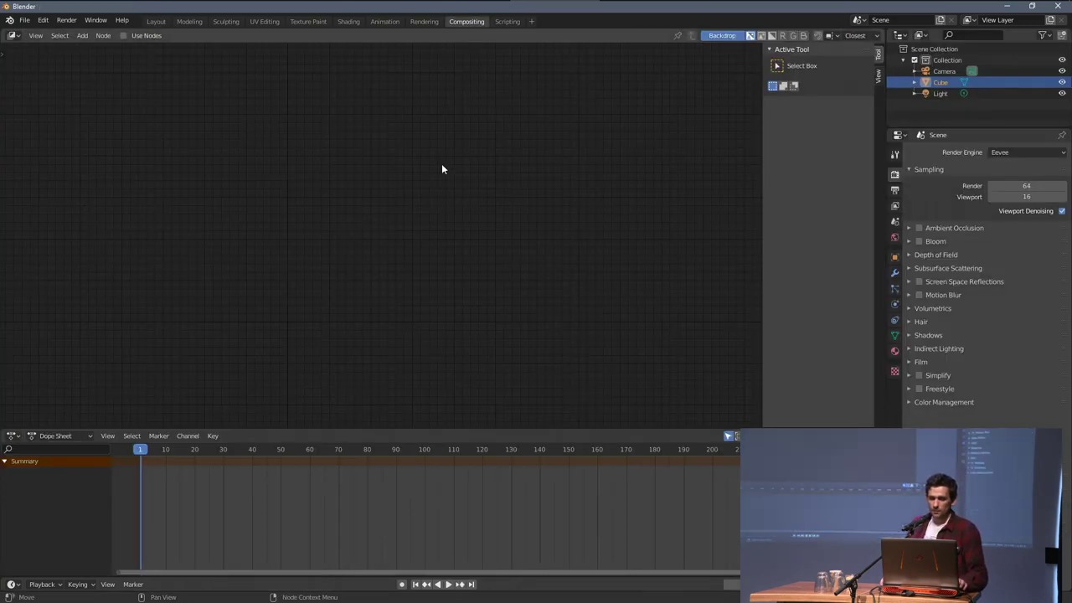
click(156, 36)
Step: Switch to the Scene folder window in File Explorer and go up to the BCON19 folder
key(super+Tab)
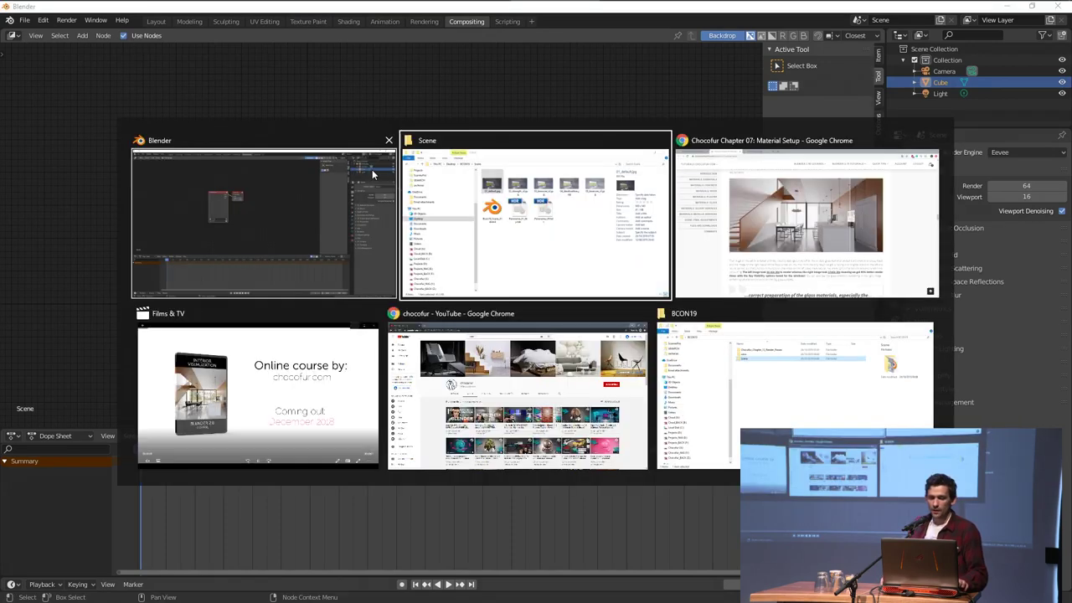
click(556, 244)
drag(594, 361, 613, 215)
click(706, 393)
key(BackSpace)
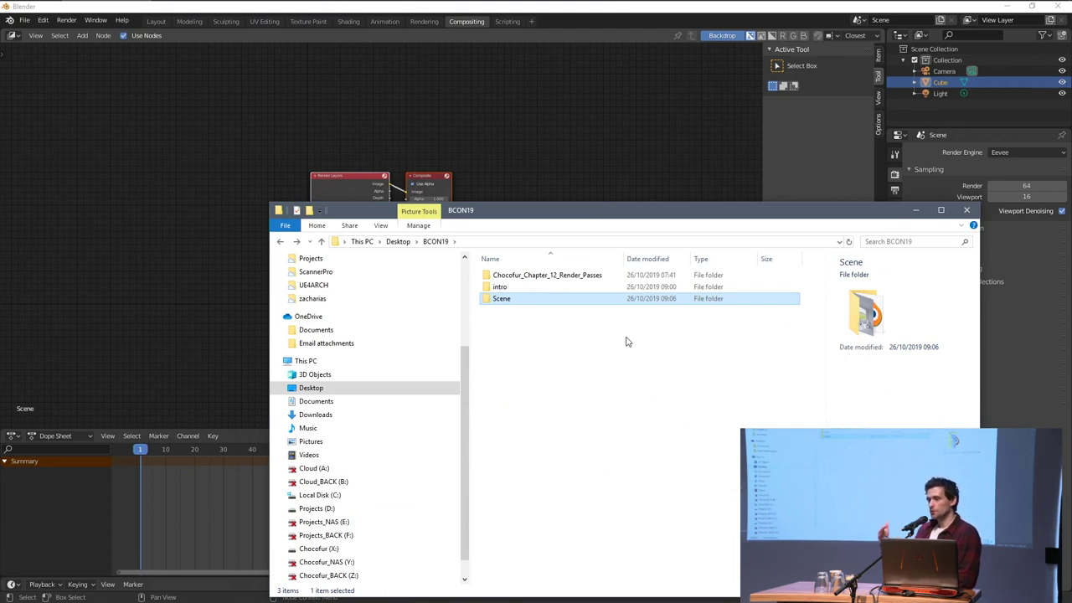
Step: Open the Chocofur_Chapter_12_Render_Passes folder in File Explorer and return to Blender
double_click(545, 274)
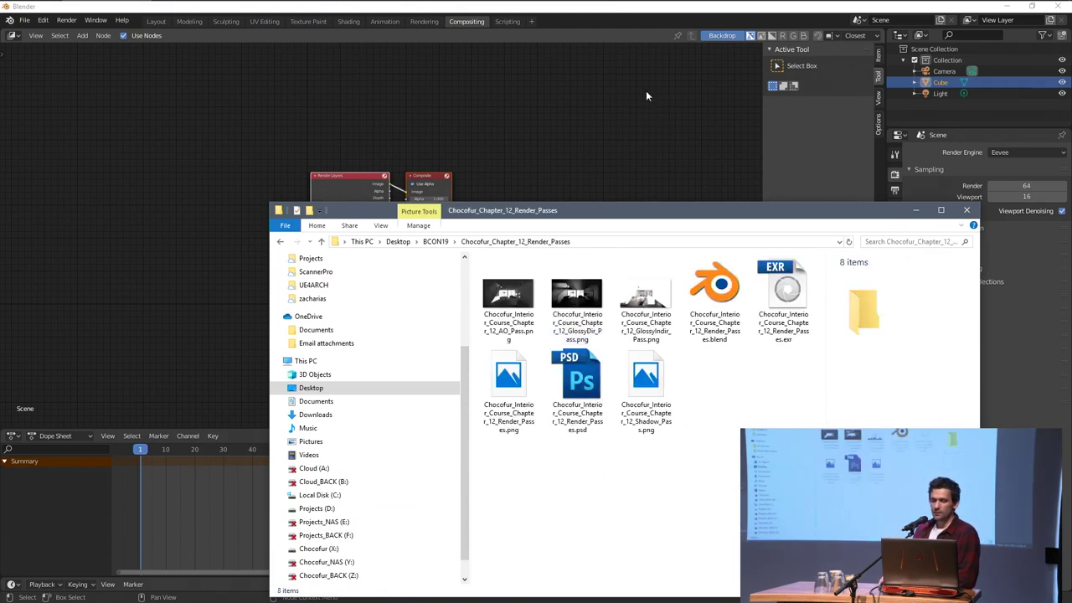
click(646, 91)
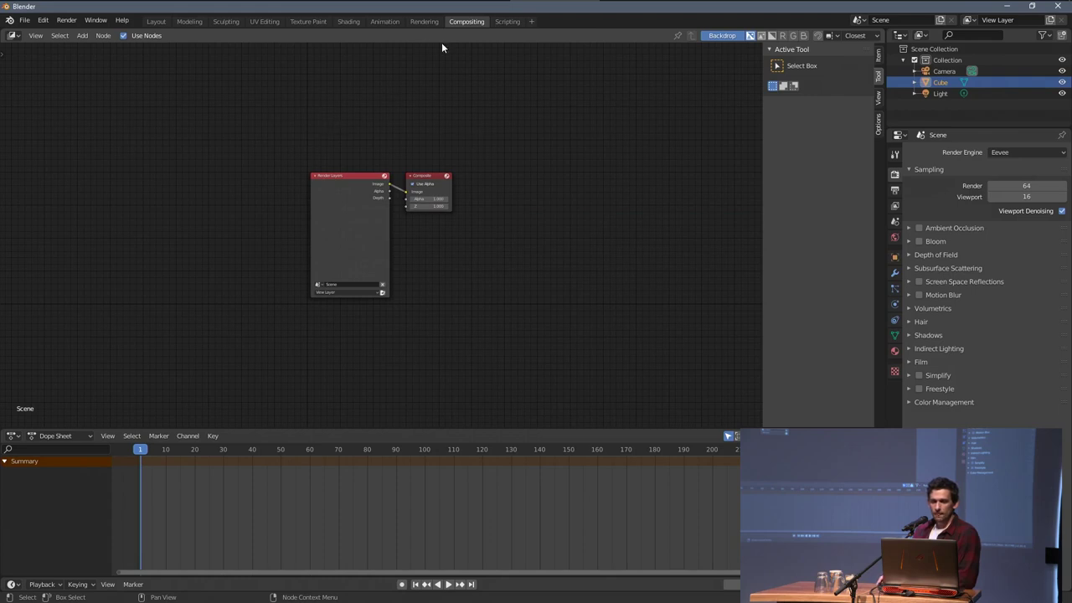
Step: Render the default cube scene and show the render result in the Rendering workspace
click(424, 21)
click(103, 37)
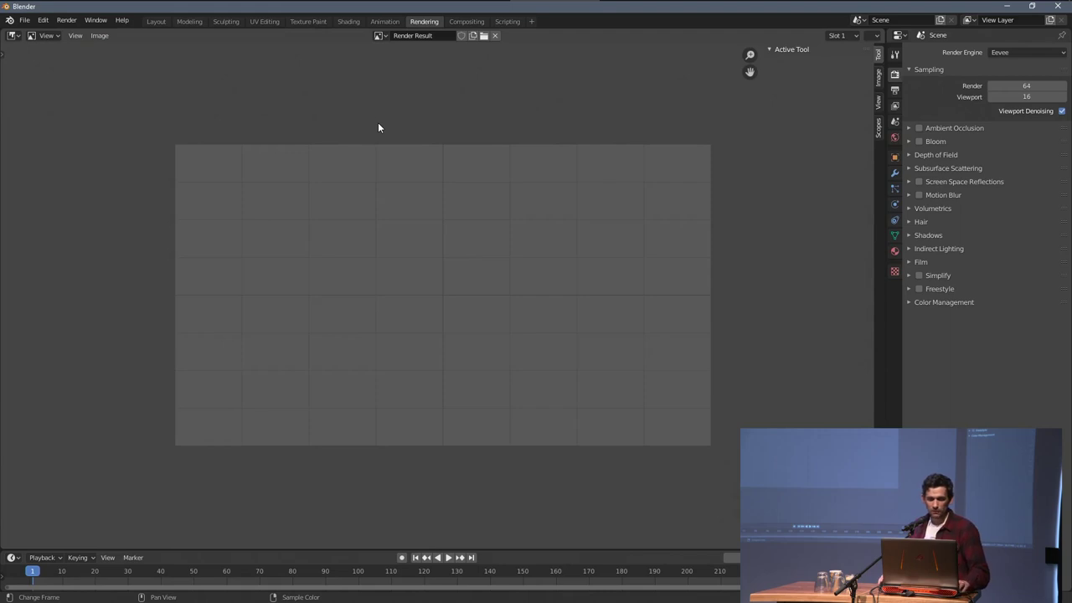
click(158, 21)
key(F12)
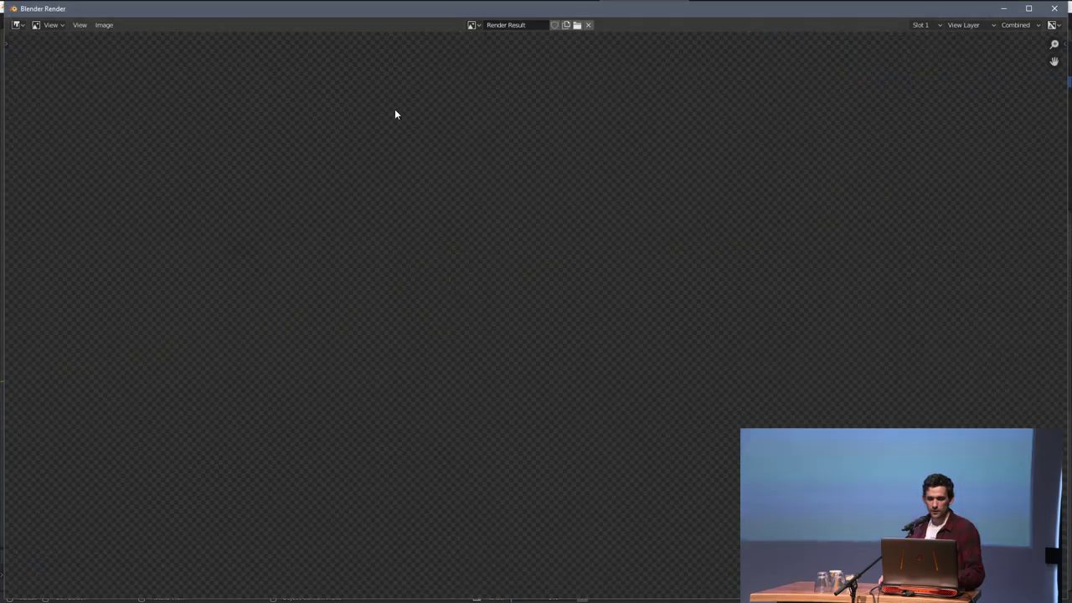
key(Escape)
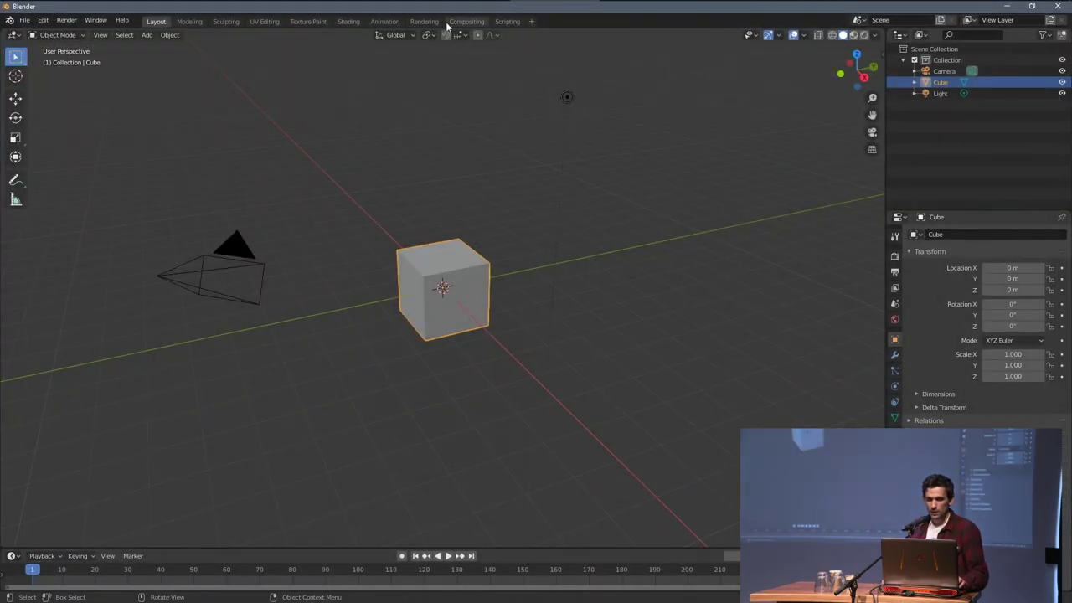
click(414, 22)
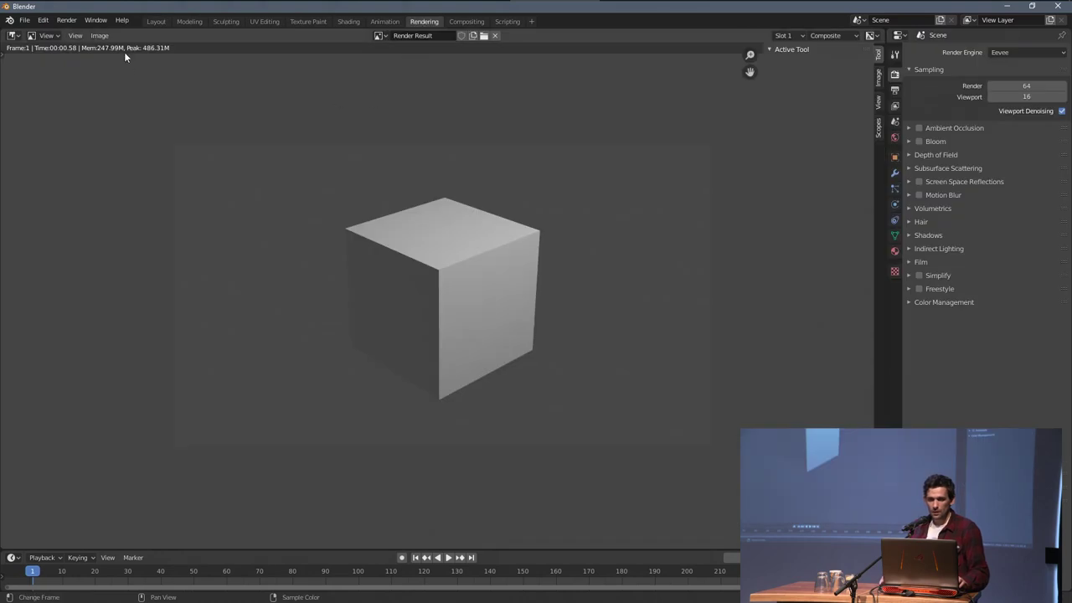
Step: Start saving the render result as an image and set its file format to OpenEXR in the save options
click(99, 35)
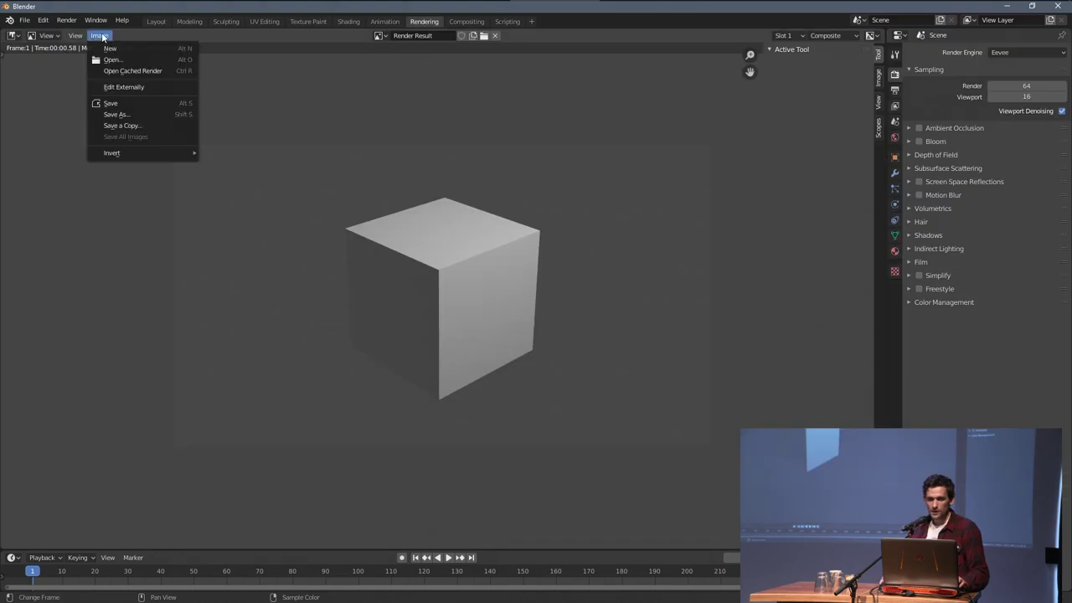
click(140, 113)
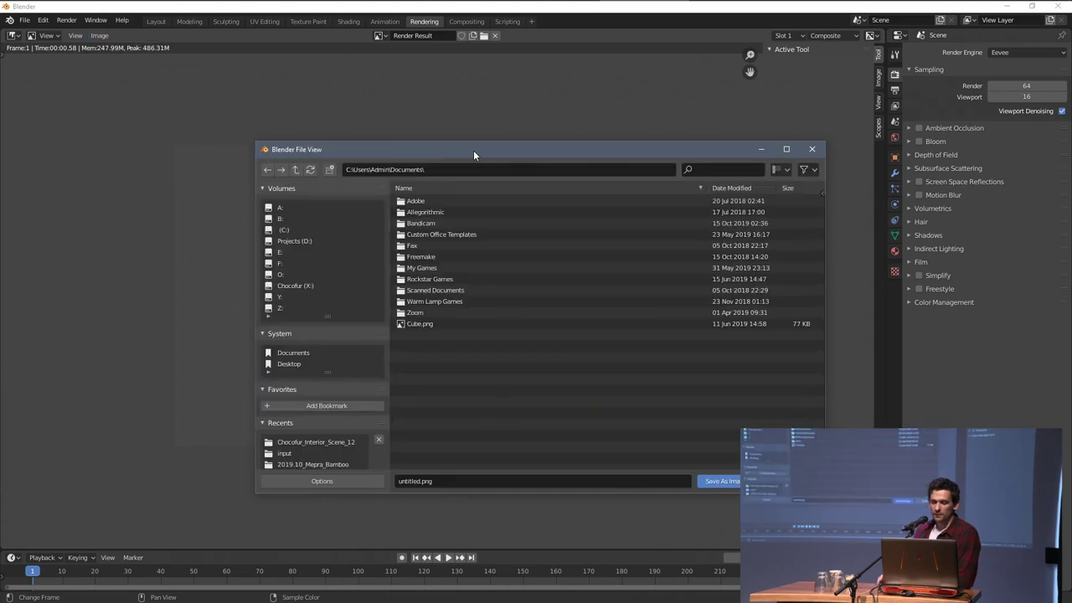
drag(473, 150, 411, 101)
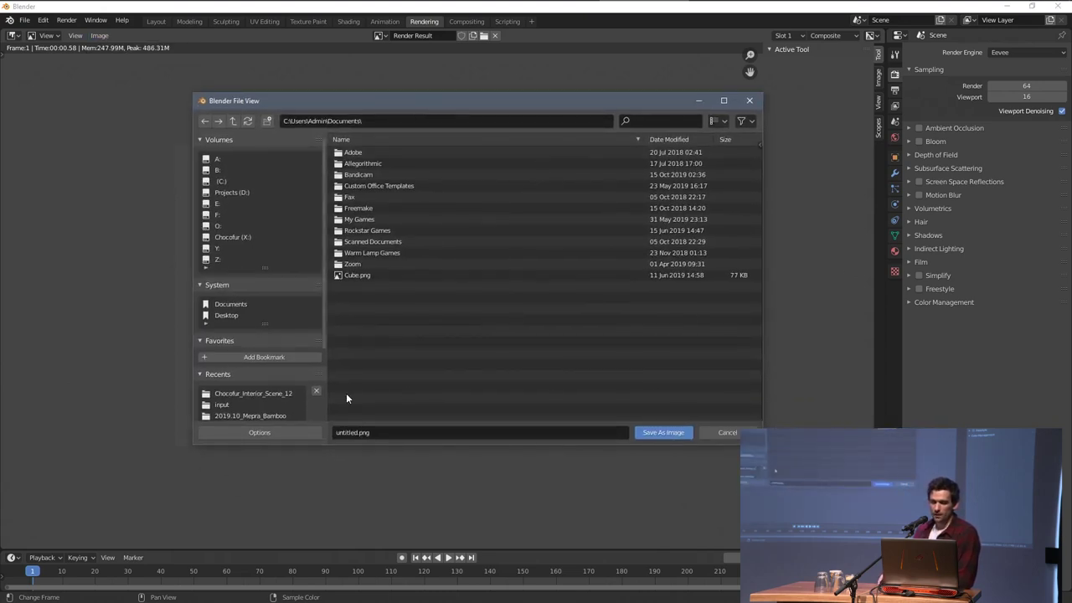
click(287, 434)
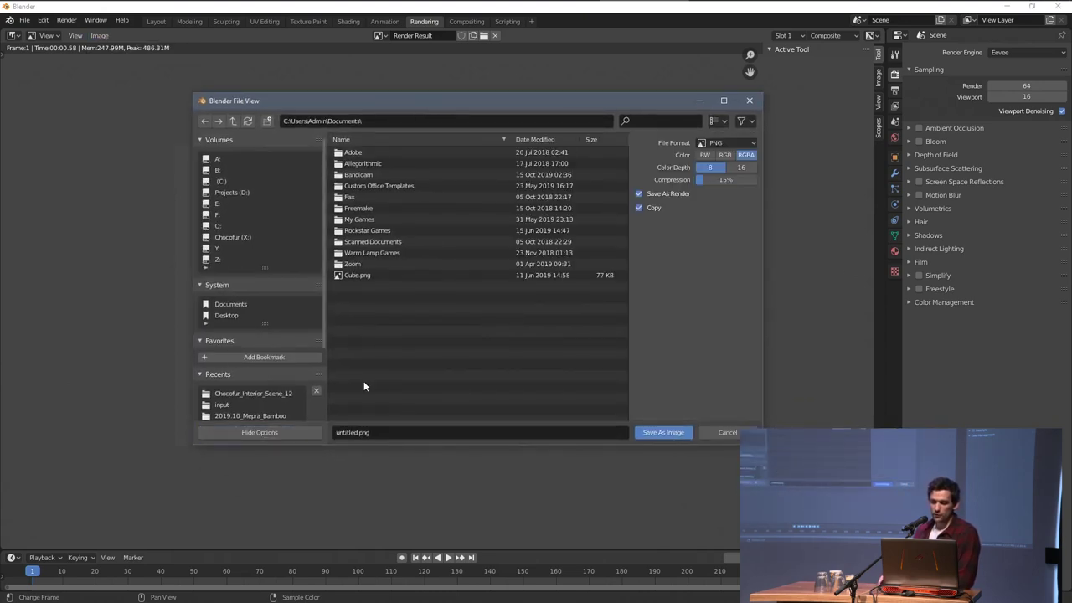
click(729, 143)
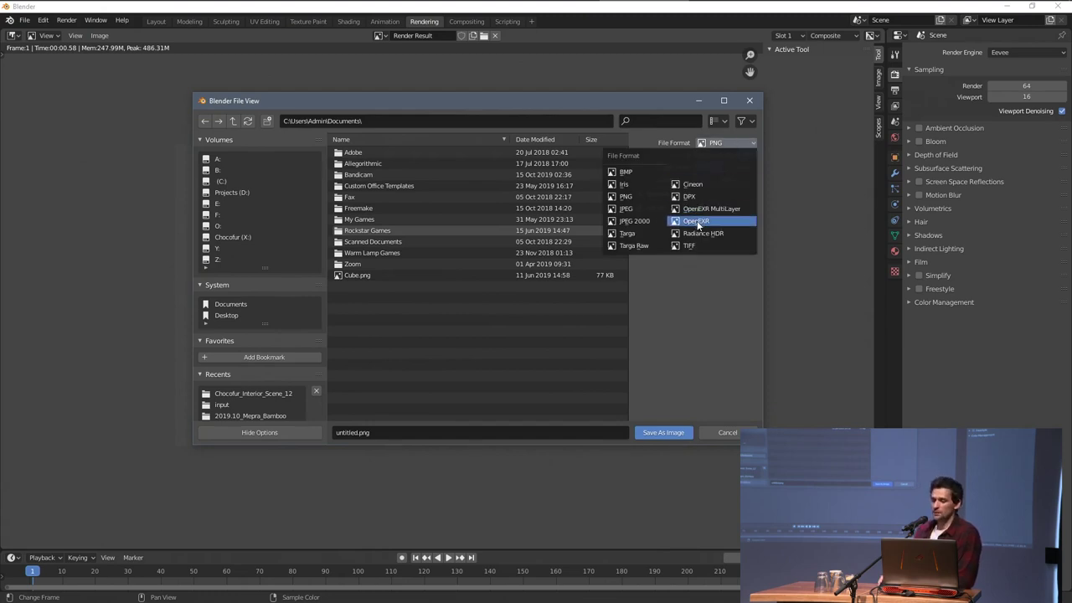
click(695, 223)
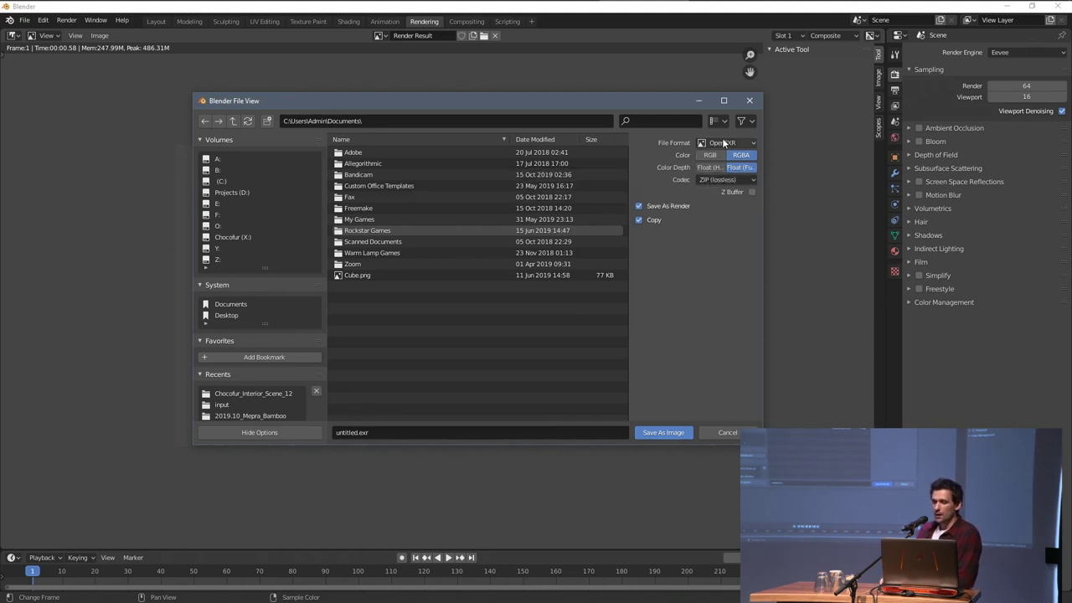
Step: Switch the render engine to Cycles and display the view layer's available render passes
click(895, 90)
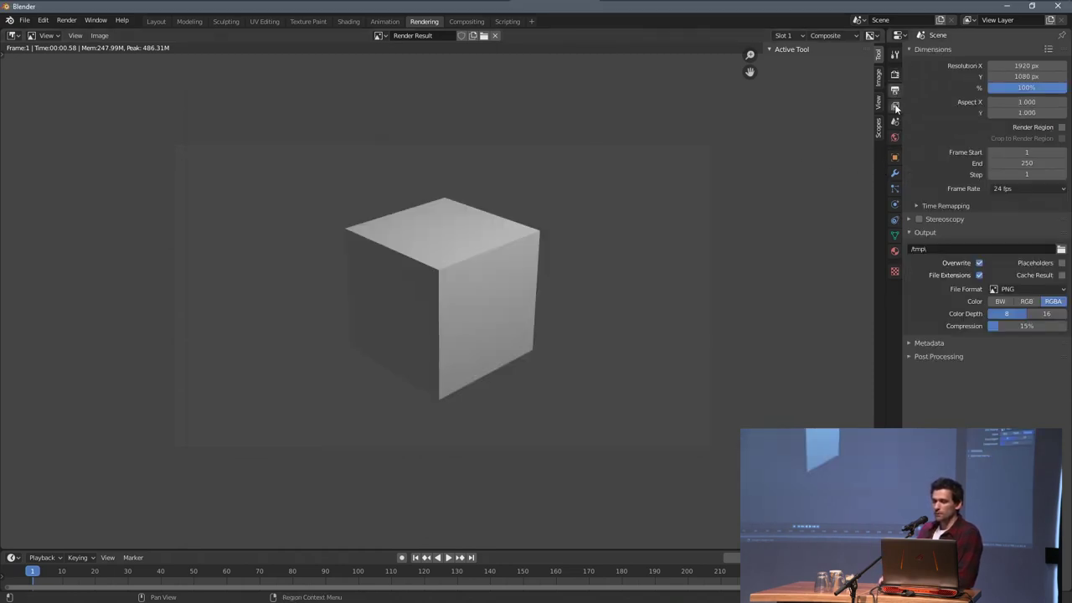
click(896, 106)
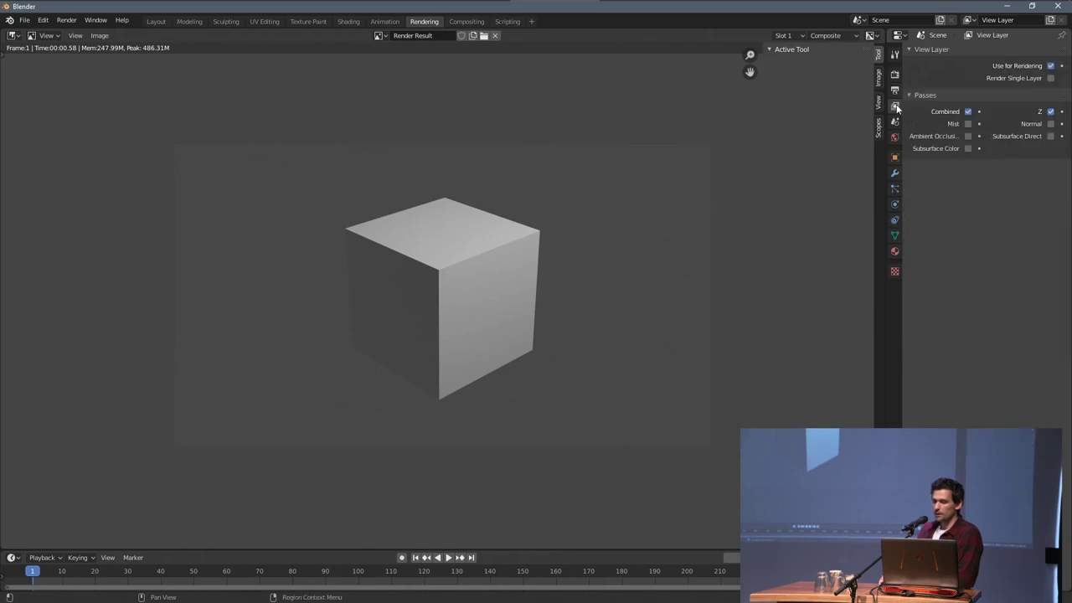
click(895, 75)
click(1021, 52)
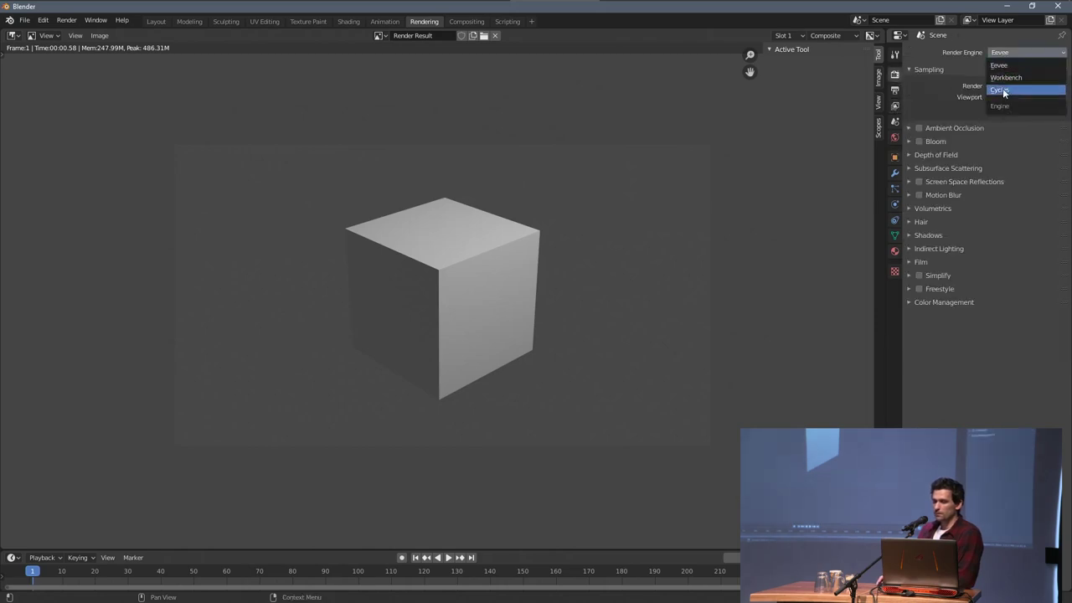
click(1004, 91)
click(895, 106)
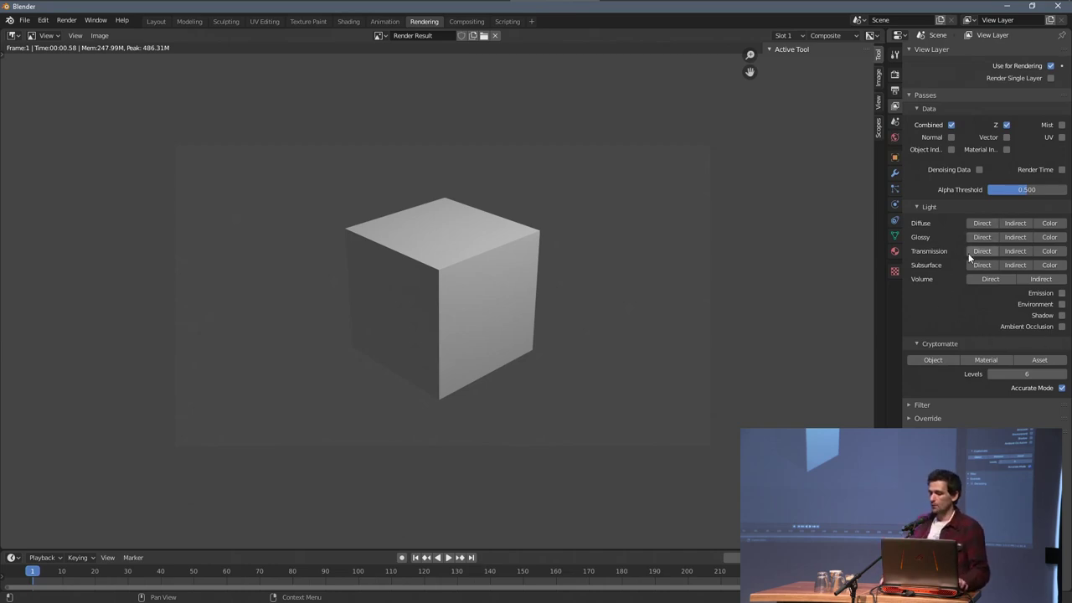
Step: Return to the image save dialog, look up the OpenEXR MultiLayer format and cancel the save
key(alt+Tab)
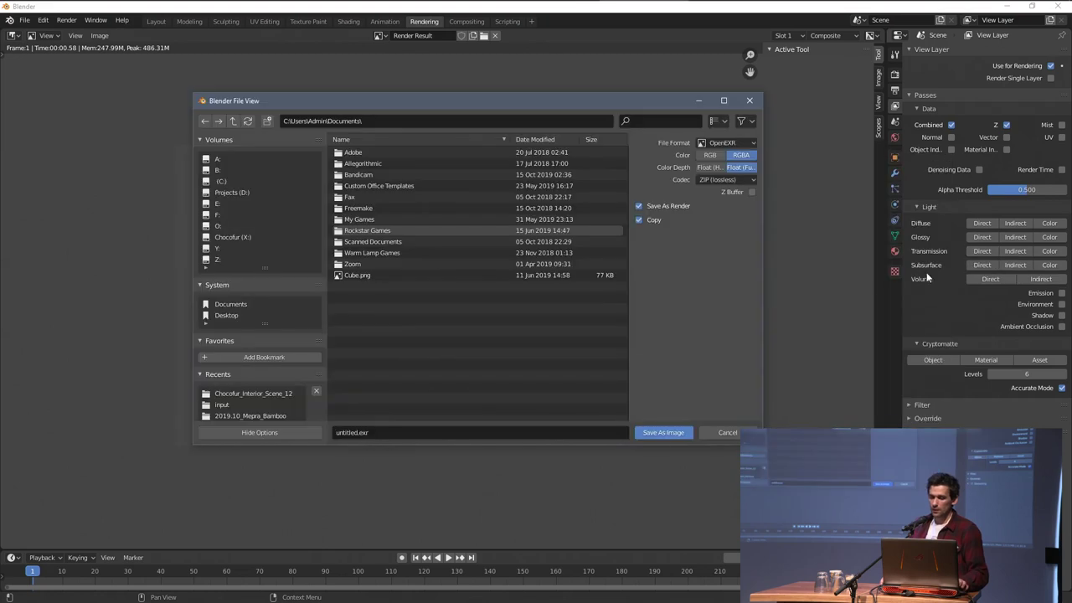
click(723, 143)
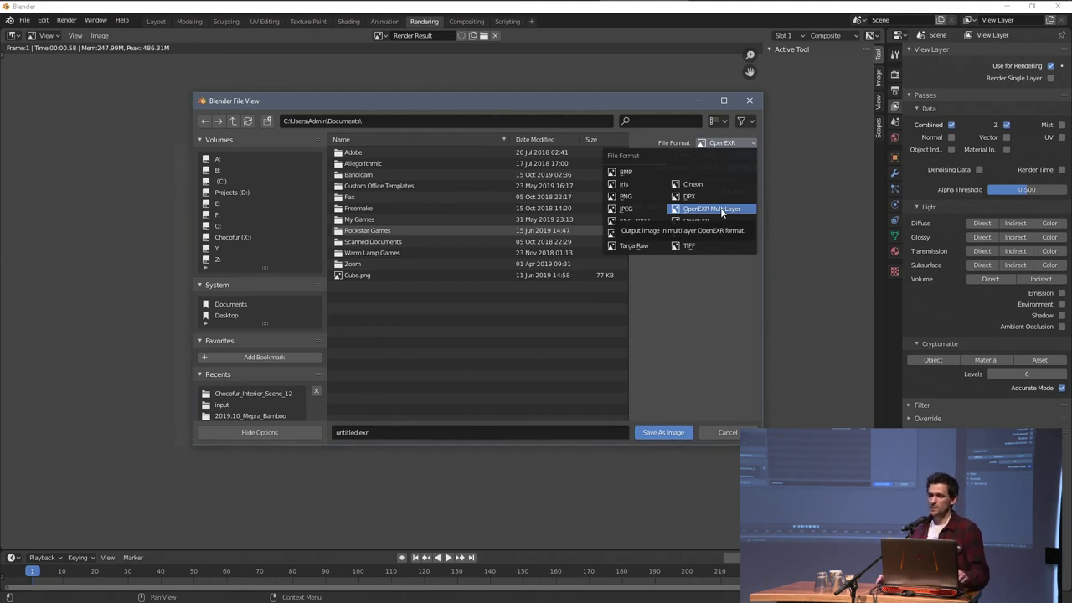
click(722, 432)
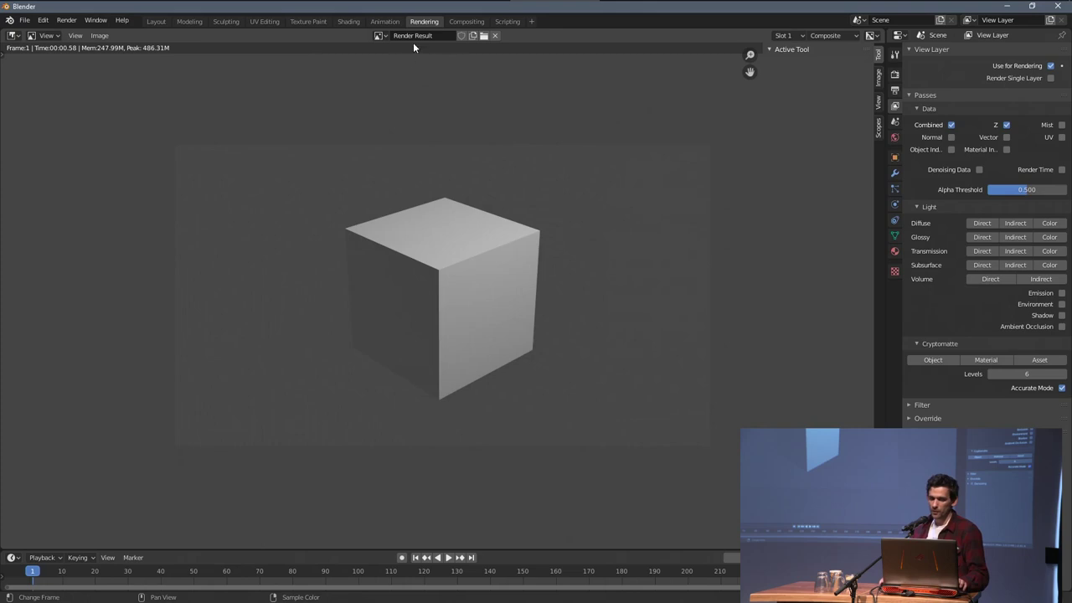
Step: Open the Compositing workspace and move the Render Layers and Composite nodes further apart
click(466, 21)
drag(355, 182, 290, 163)
drag(419, 184, 471, 162)
Step: Switch to the Chocofur_Chapter_12_Render_Passes folder in File Explorer and look over the AO, GlossyDir, GlossyIndir and Shadow pass images
key(alt+Tab)
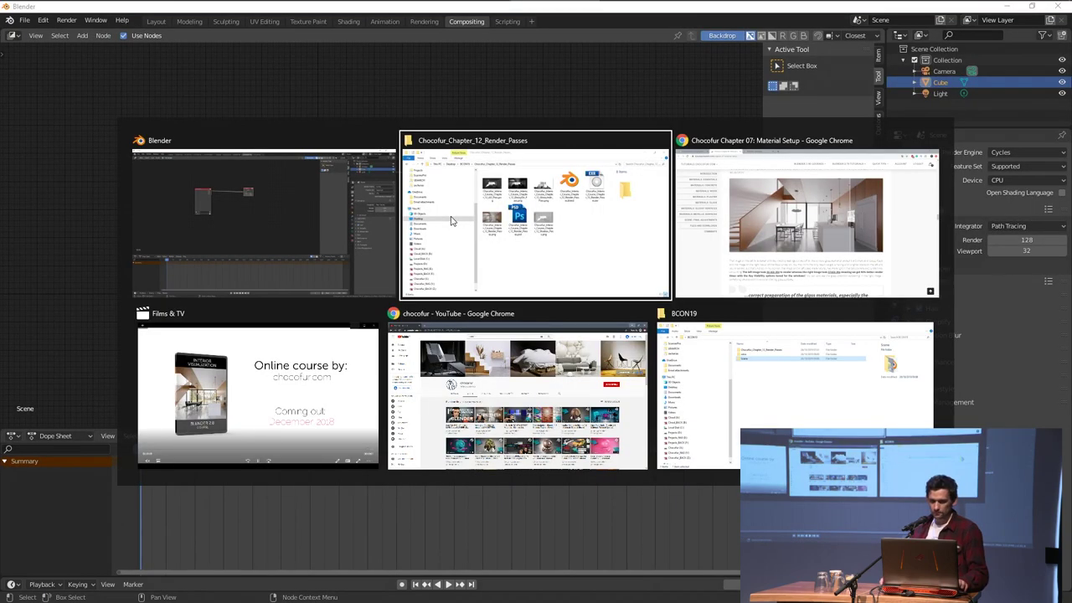
click(452, 222)
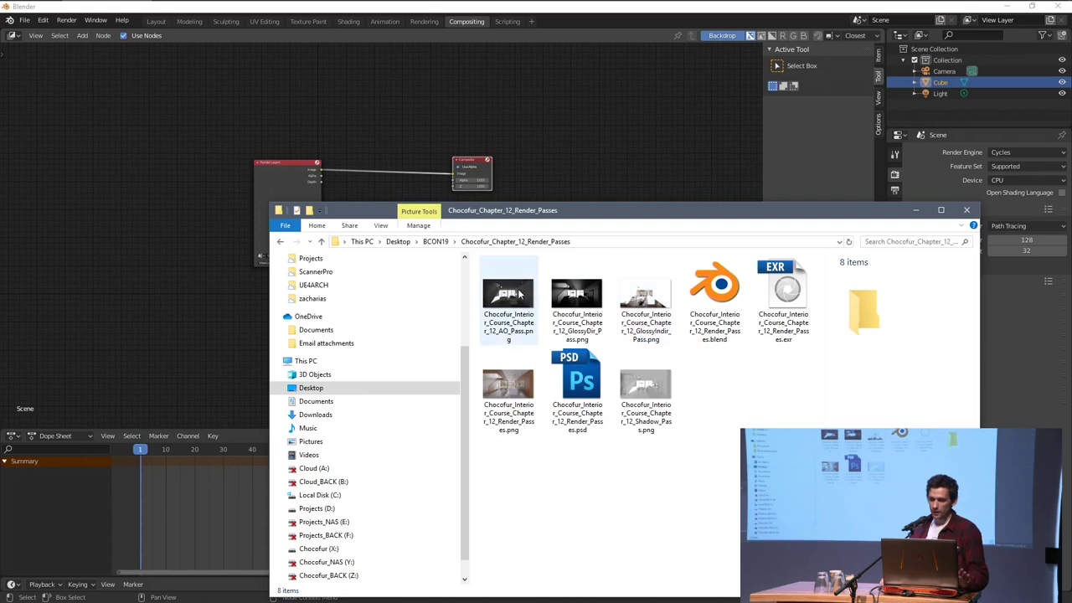
click(513, 295)
click(609, 297)
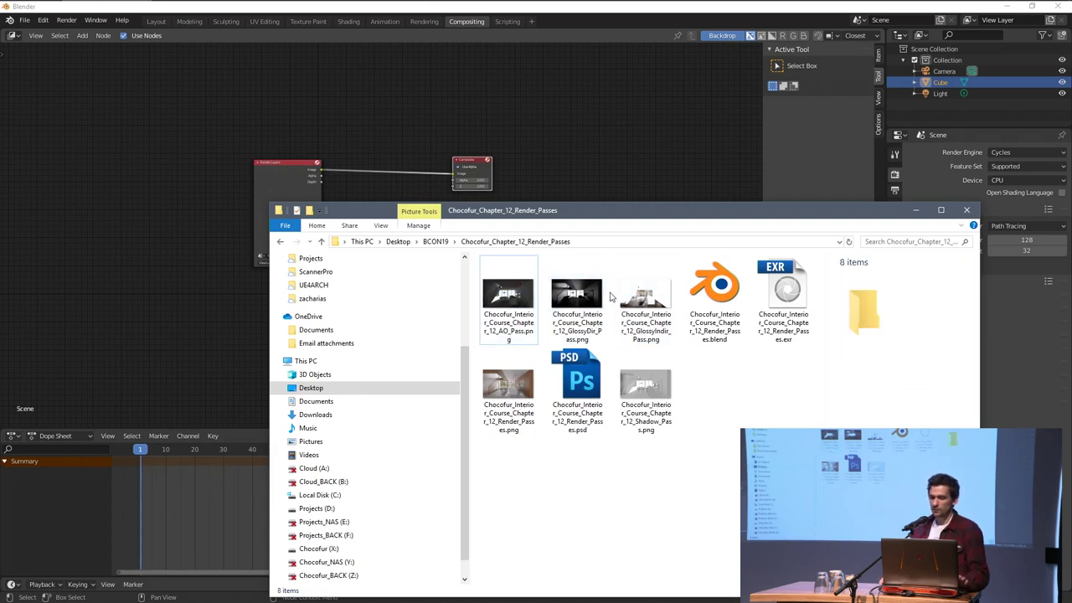
click(584, 298)
click(641, 298)
click(645, 386)
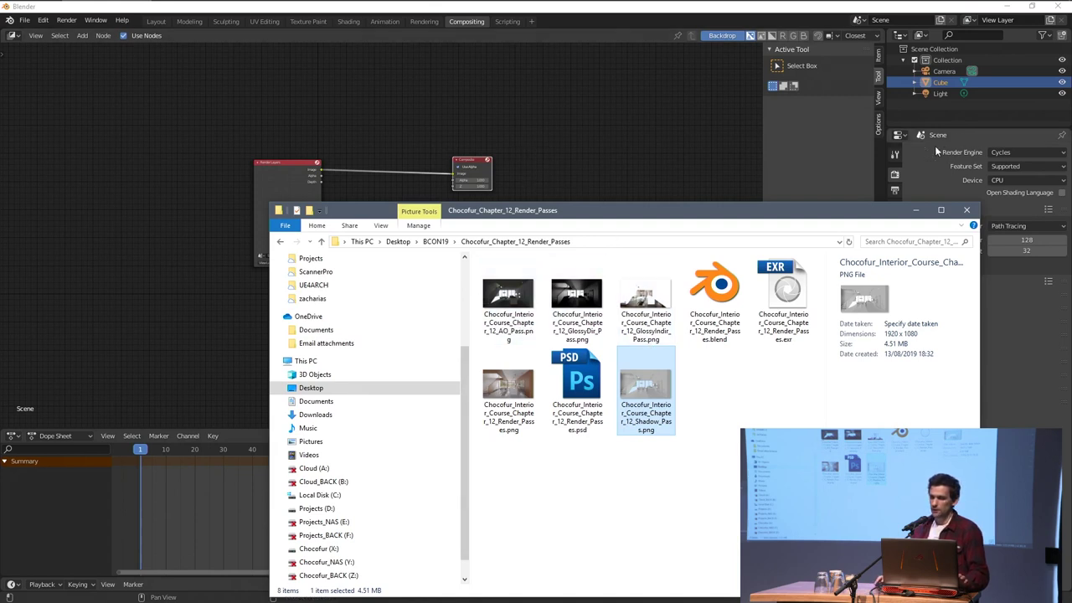
drag(802, 215, 787, 231)
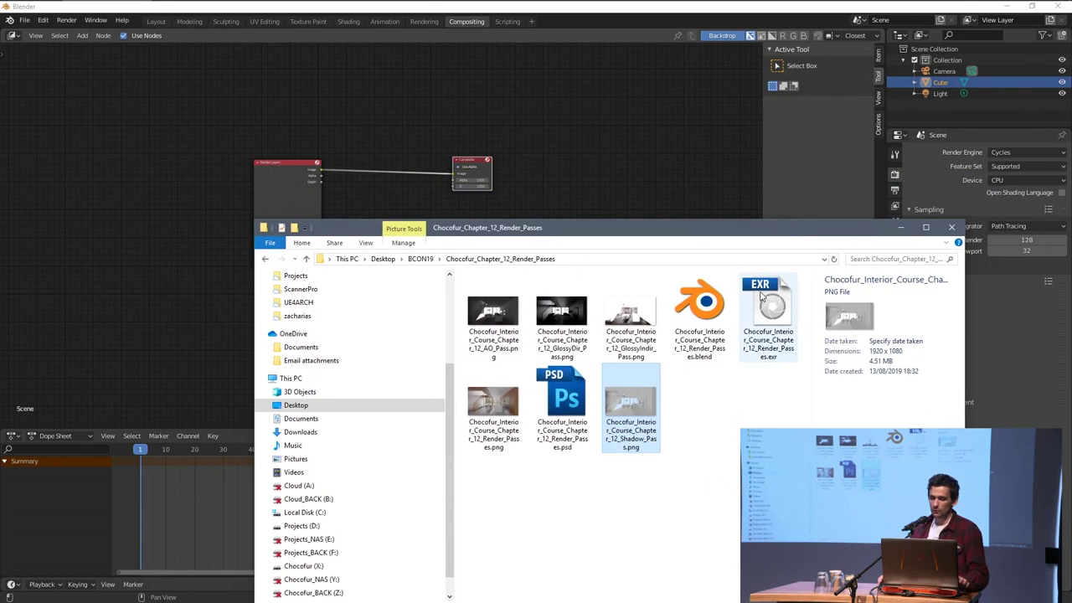
Step: Return to Blender's compositor, make room beside the Render Layers node and add an Image input node there
click(608, 166)
scroll(395, 213, up, 2)
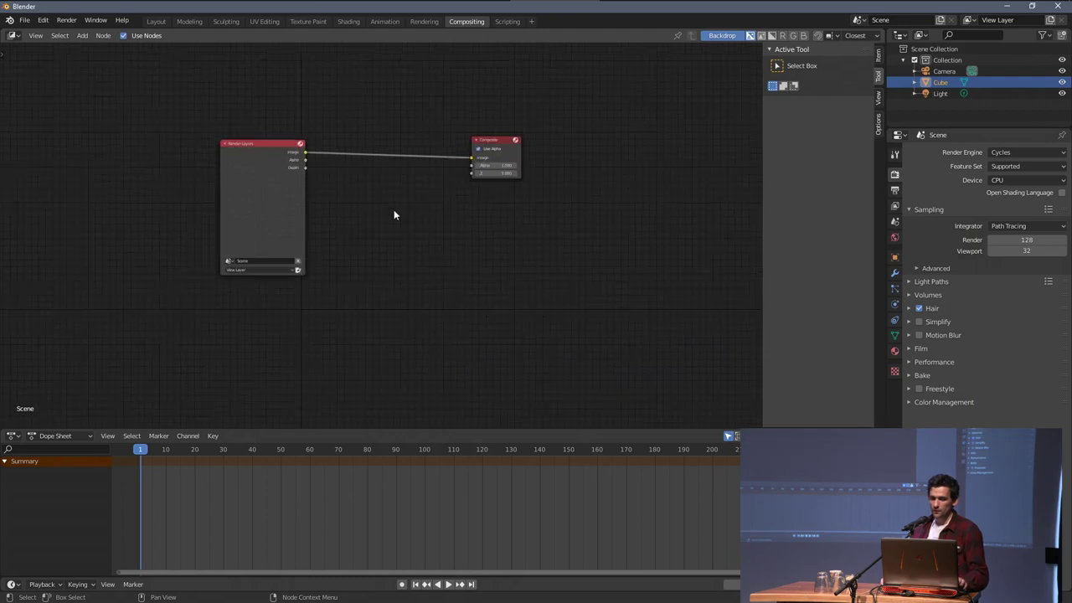
scroll(393, 215, up, 1)
drag(232, 163, 365, 167)
key(shift+a)
mouse_move(181, 179)
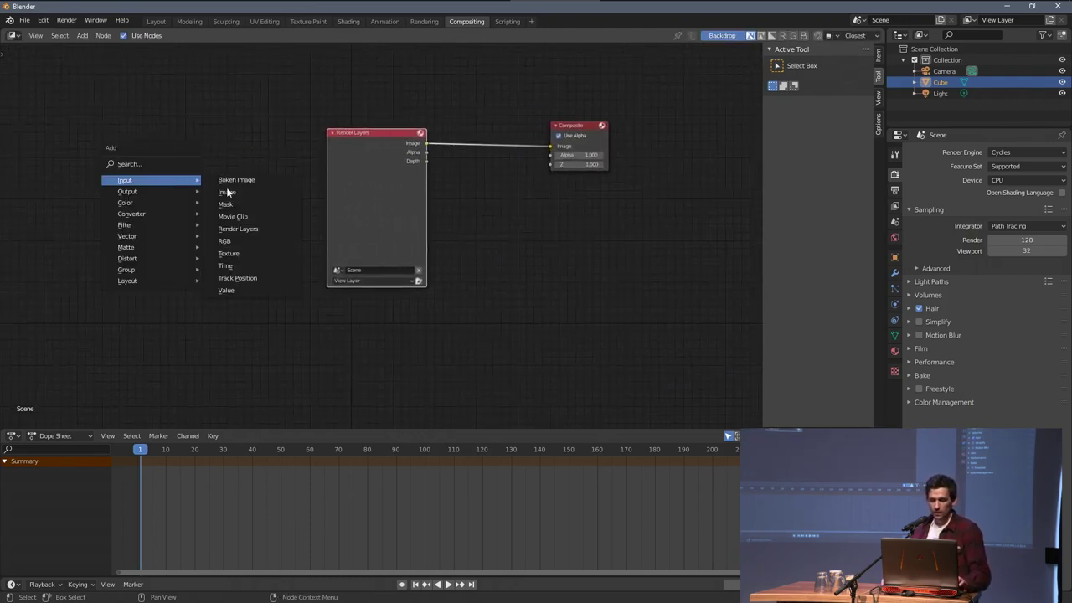
click(239, 191)
click(237, 190)
scroll(190, 267, up, 2)
Step: Load Chocofur_Interior_Course_Chapter_12_Render_Passes.exr from the BCON19 render passes folder into the Image node
click(183, 268)
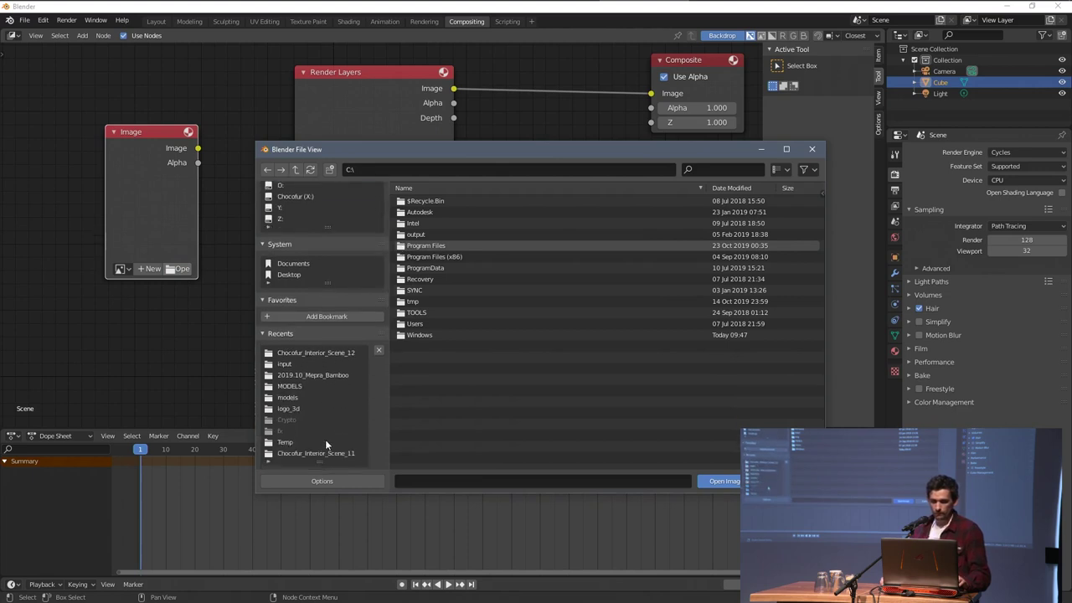
click(289, 363)
double_click(444, 201)
double_click(443, 201)
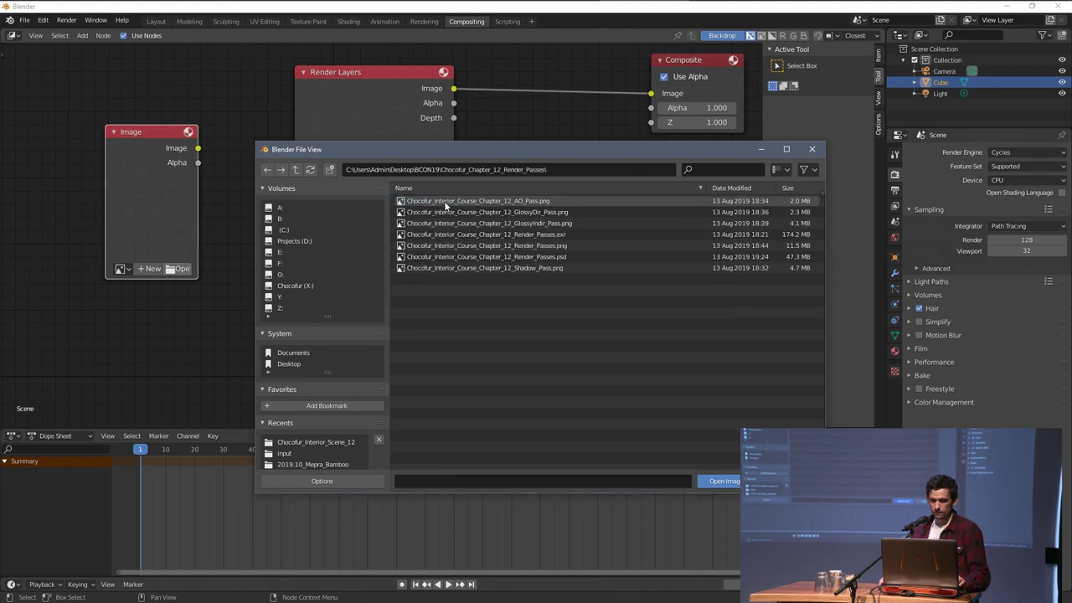
click(553, 234)
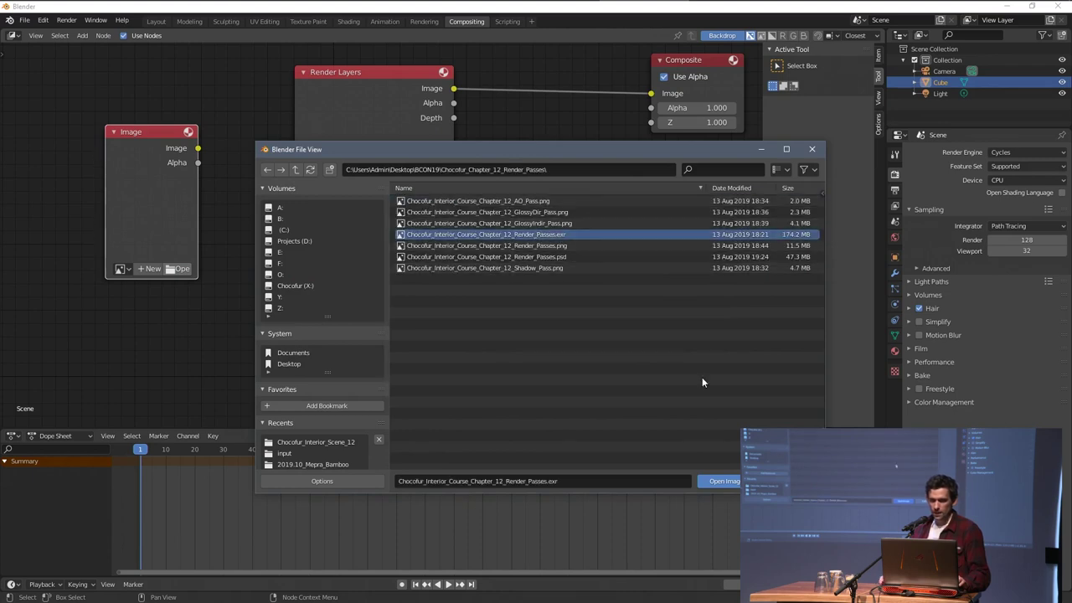
click(708, 481)
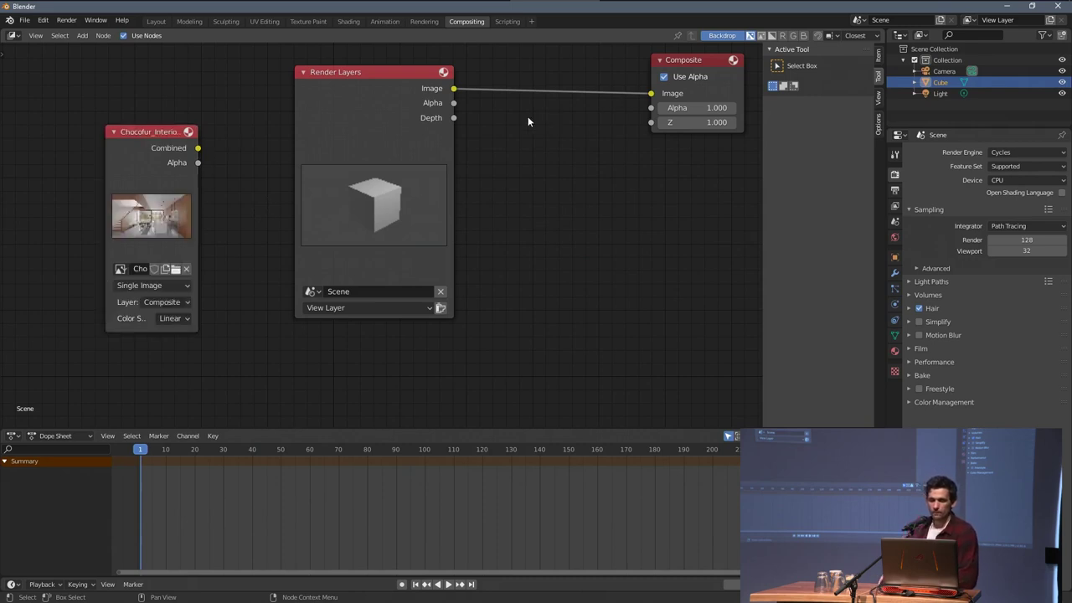
Step: Connect the EXR image node's Combined output to the Composite node's Image input and delete the Render Layers node
scroll(239, 161, down, 1)
drag(224, 160, 614, 115)
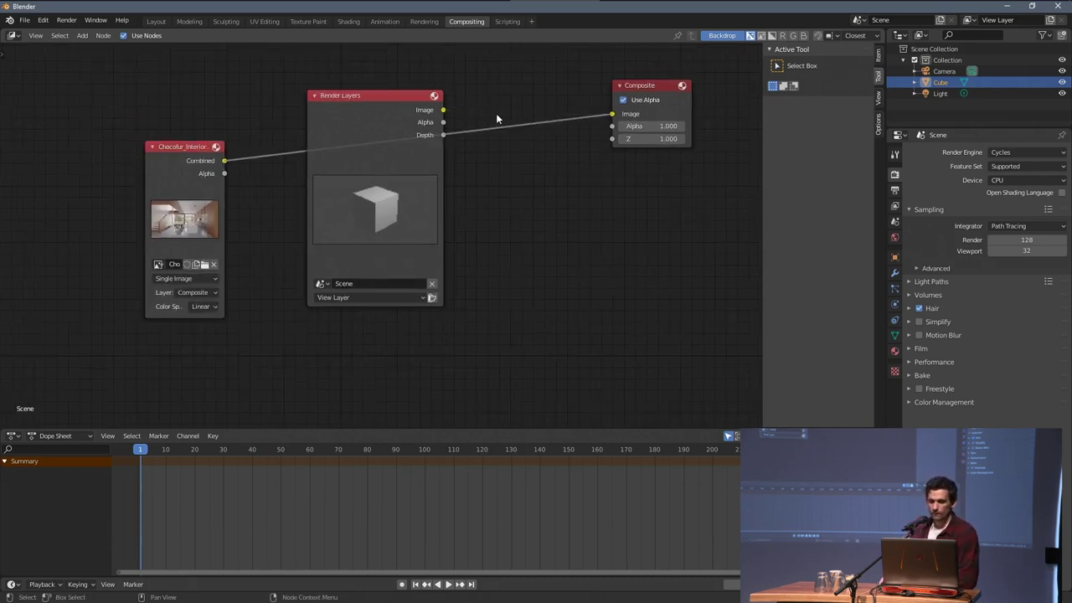
key(x)
Step: Add a Viewer node below the Composite node and connect its Image input to the EXR image's Combined output
key(shift+a)
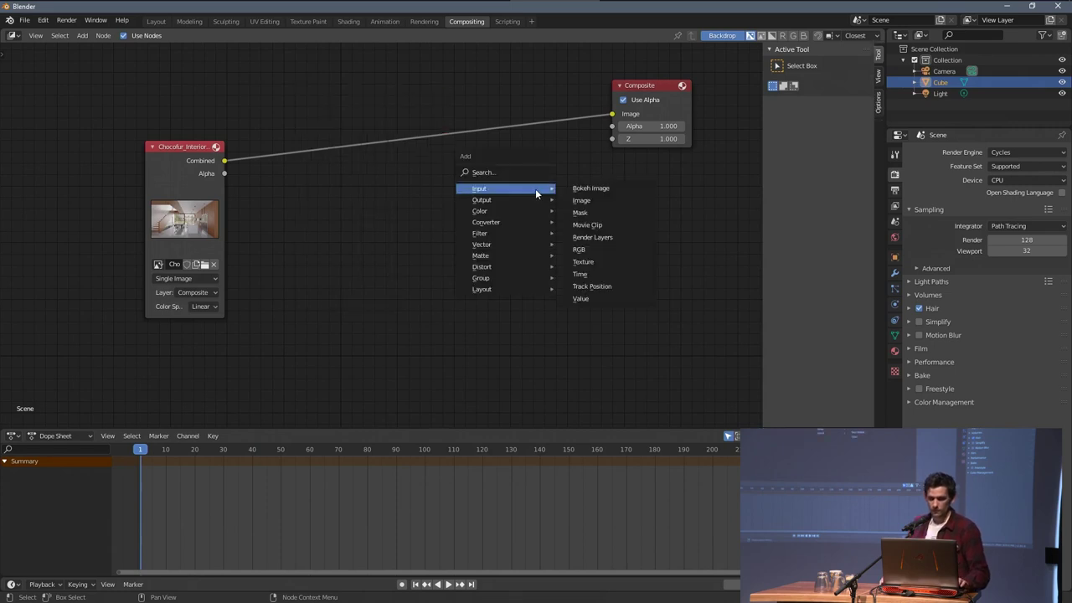
mouse_move(513, 197)
click(582, 247)
click(582, 247)
drag(576, 253, 224, 161)
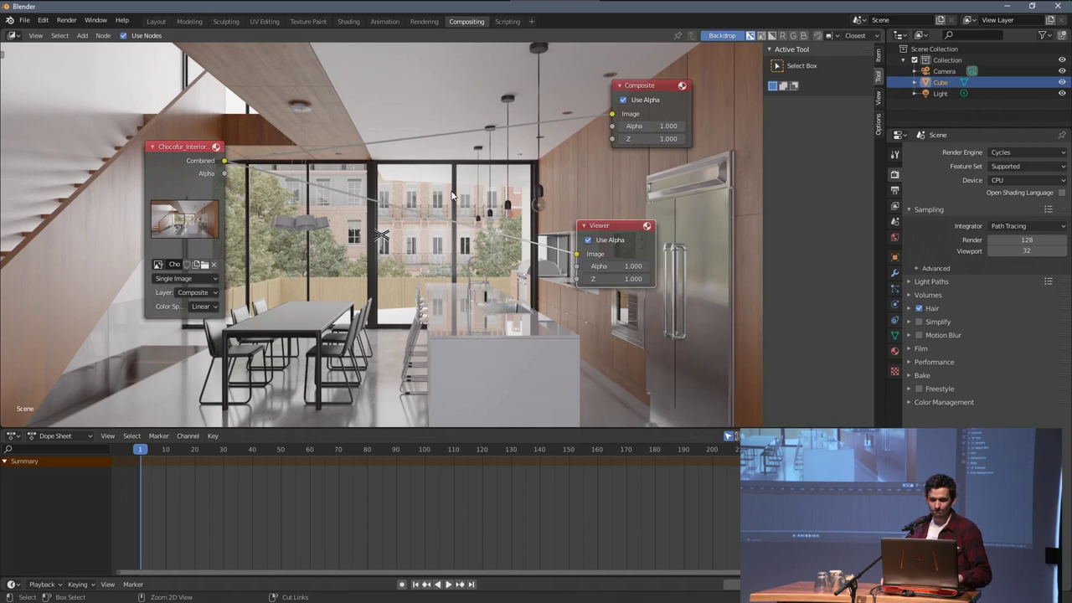
Step: Maximize the node editor, shrink and reposition the backdrop image to fit the view, and hide the sidebar
key(ctrl+space)
scroll(467, 212, up, 1)
middle_drag(408, 219, 494, 207)
key(v)
alt+middle_drag(589, 214, 563, 211)
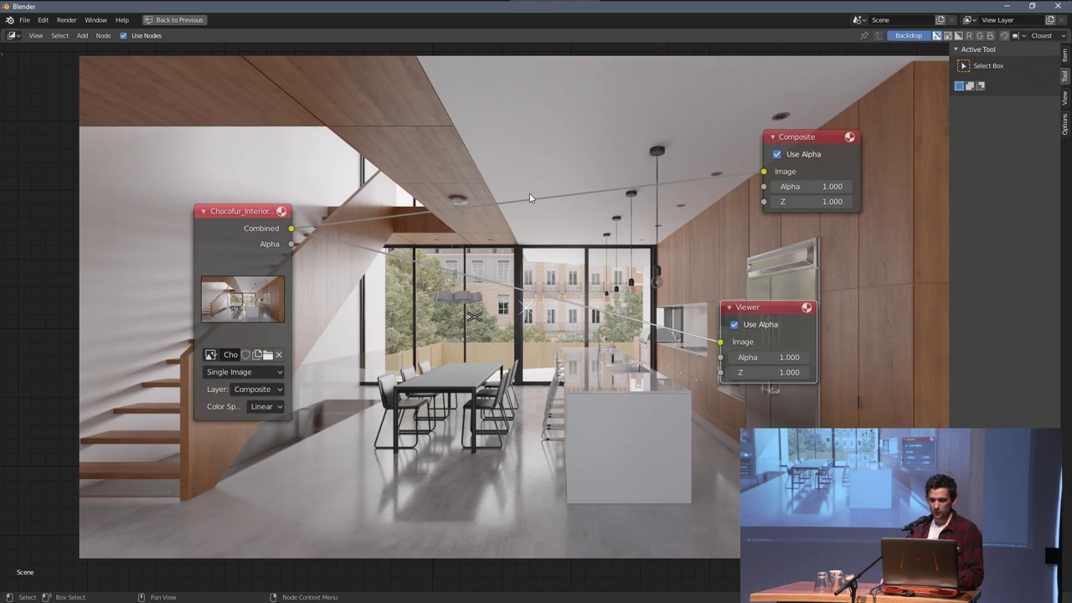
key(n)
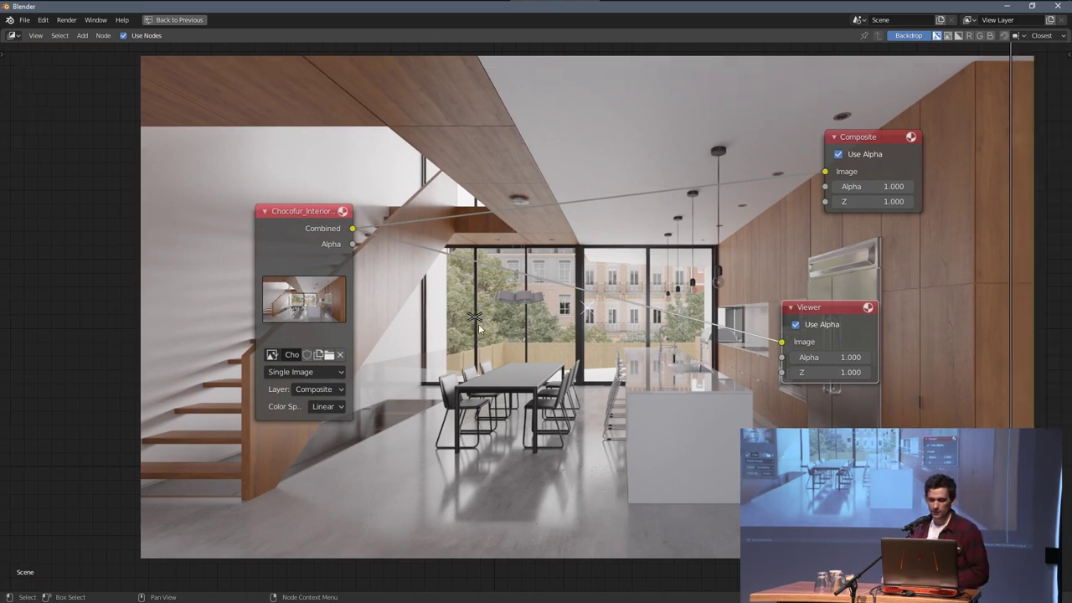
Step: Set the EXR image node's layer to View Layer and move the expanded node clear of the centre of the room view
click(323, 390)
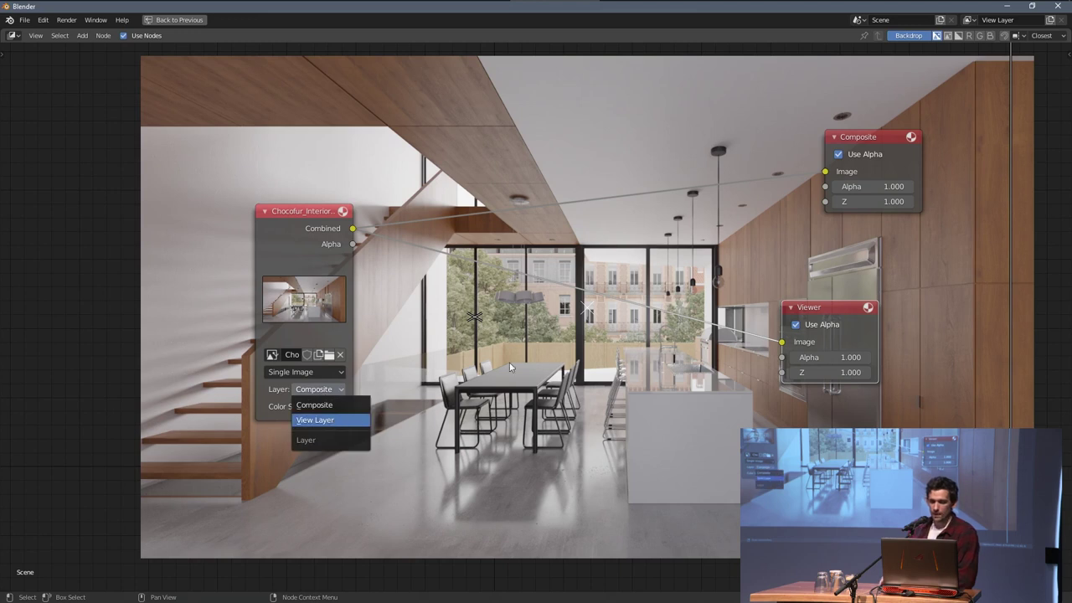
key(Return)
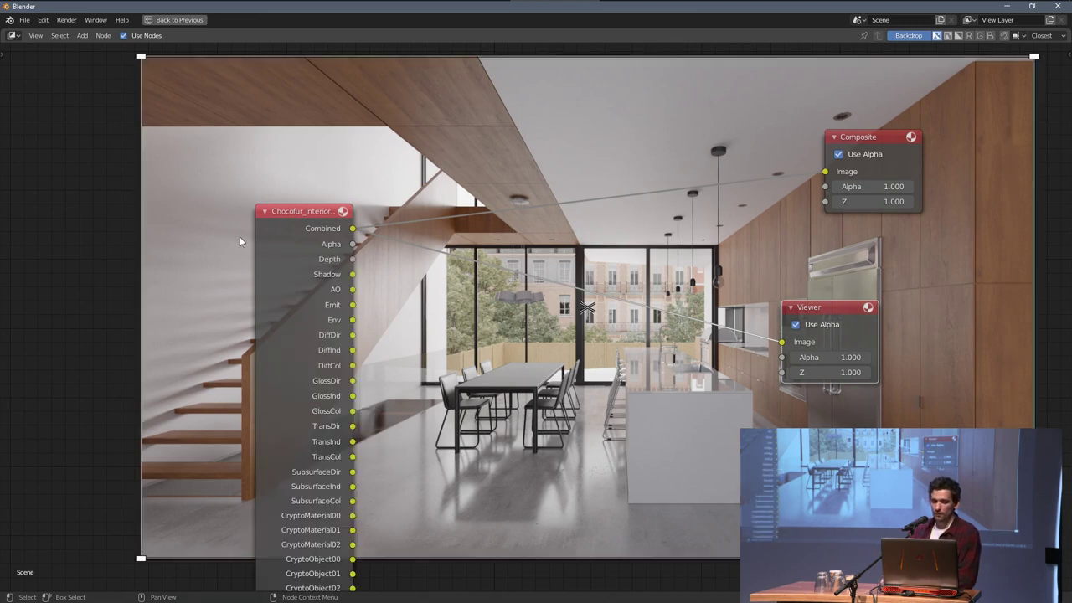
drag(253, 206, 178, 153)
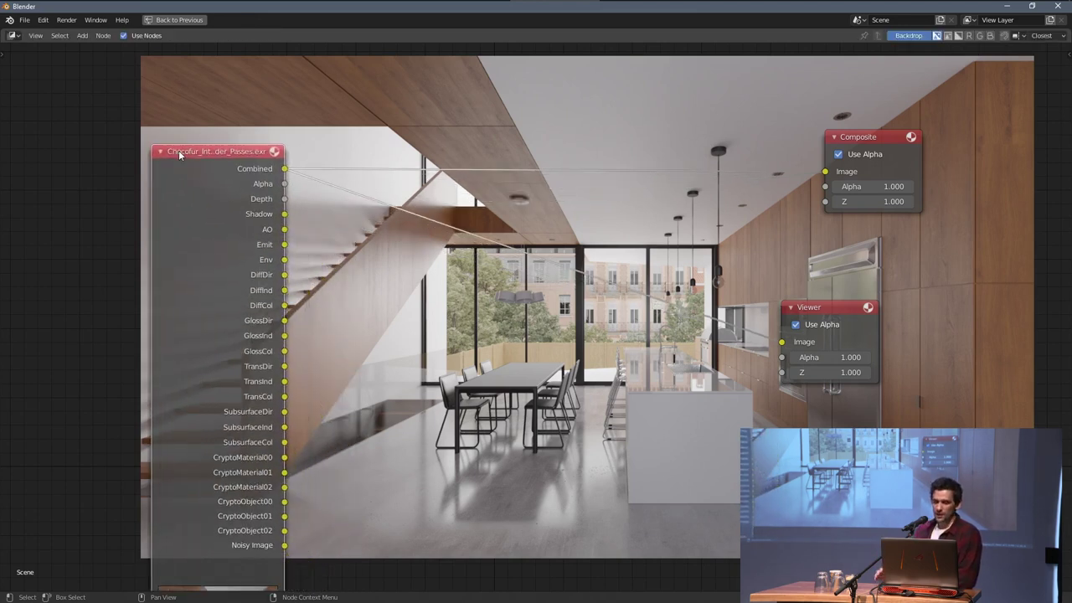
drag(185, 151, 135, 104)
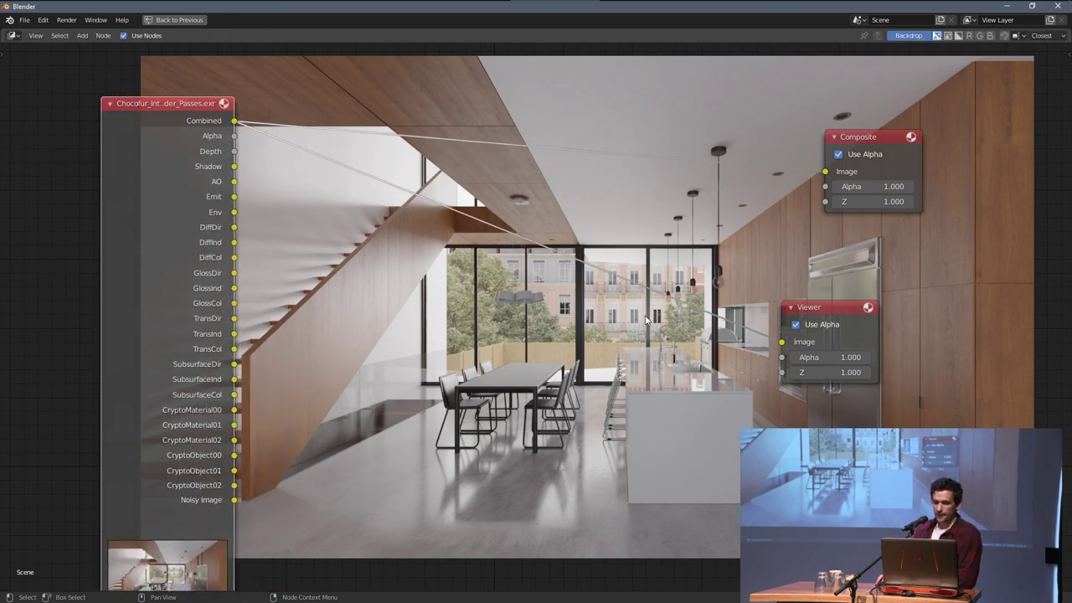
Step: Connect the EXR node's Shadow output to the Viewer's Image input, moving the Viewer closer and recentring the backdrop
alt+middle_drag(721, 236, 684, 254)
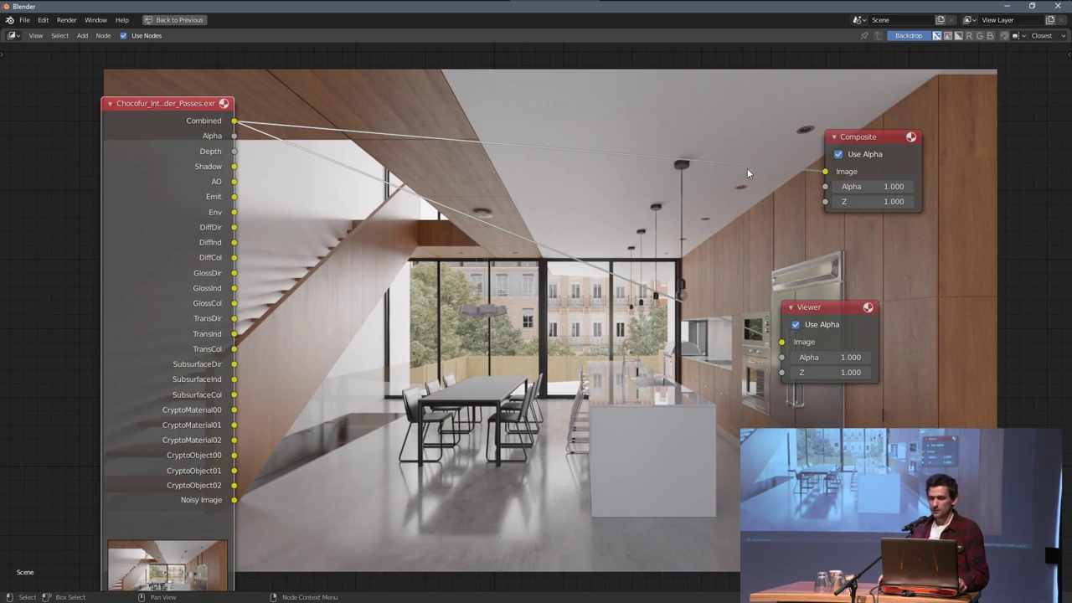
middle_drag(736, 188, 725, 175)
drag(809, 287, 778, 274)
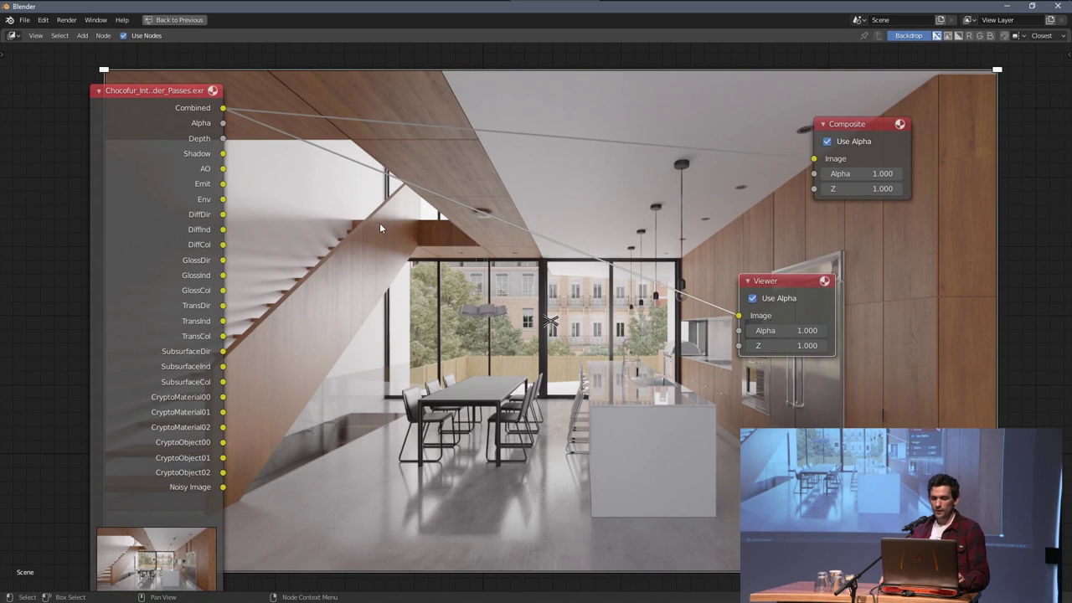
scroll(345, 219, up, 1)
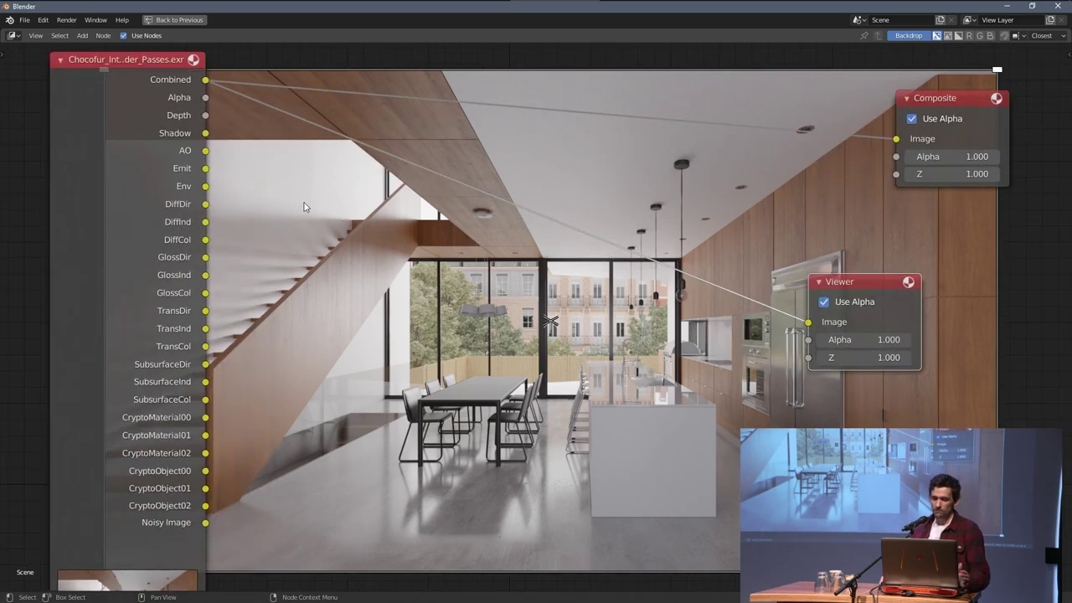
scroll(251, 178, down, 1)
drag(809, 283, 610, 210)
drag(230, 147, 589, 248)
drag(627, 211, 700, 200)
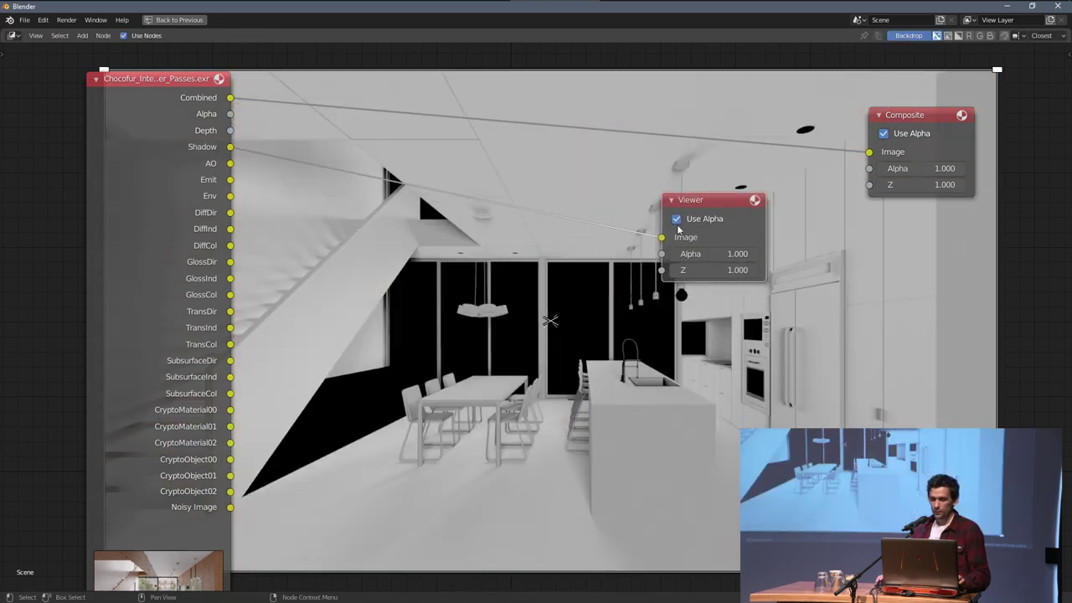
alt+middle_drag(550, 202, 579, 212)
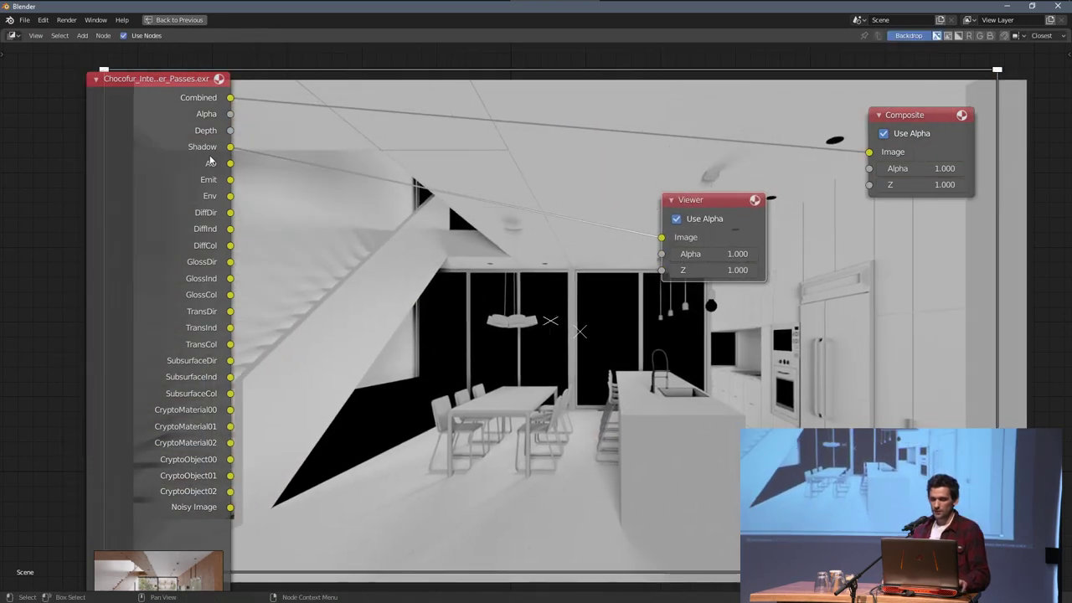
Step: Preview the AO, GlossDir and GlossInd passes one after another through the Viewer node
drag(230, 164, 661, 237)
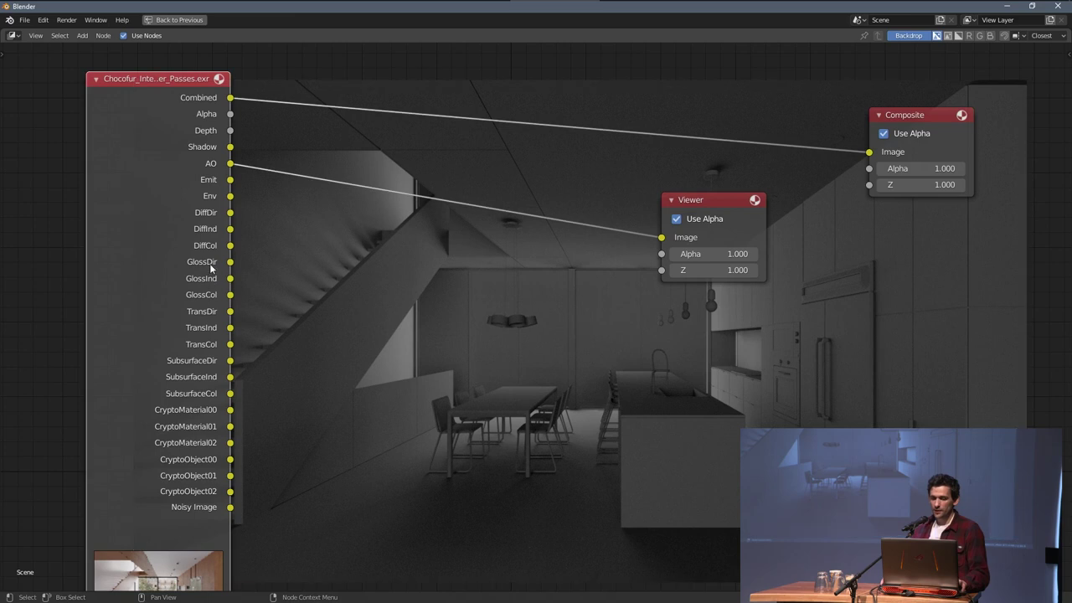
drag(230, 262, 662, 237)
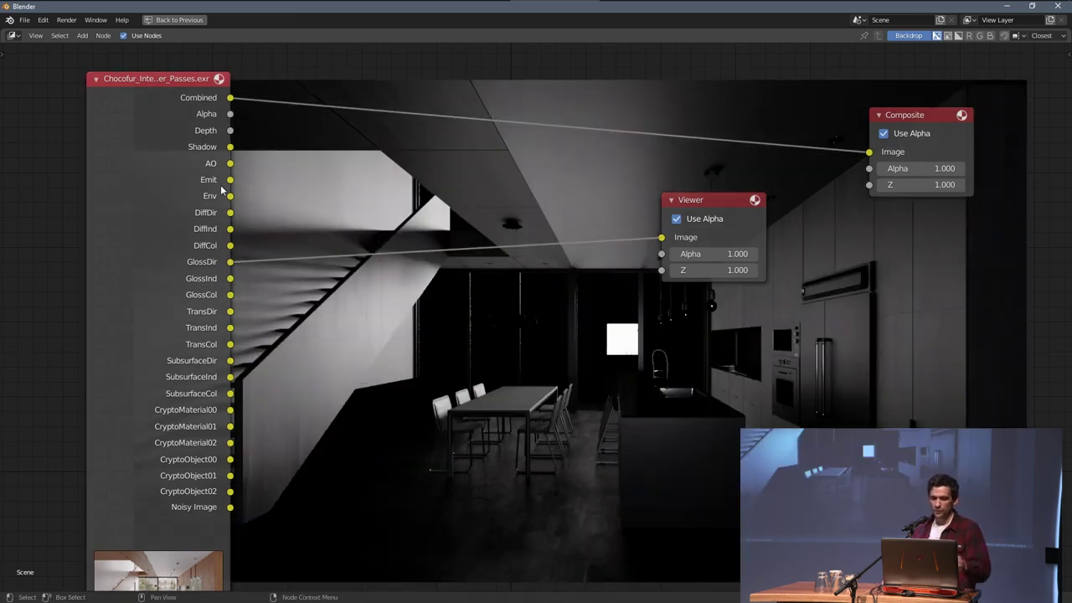
drag(232, 280, 662, 239)
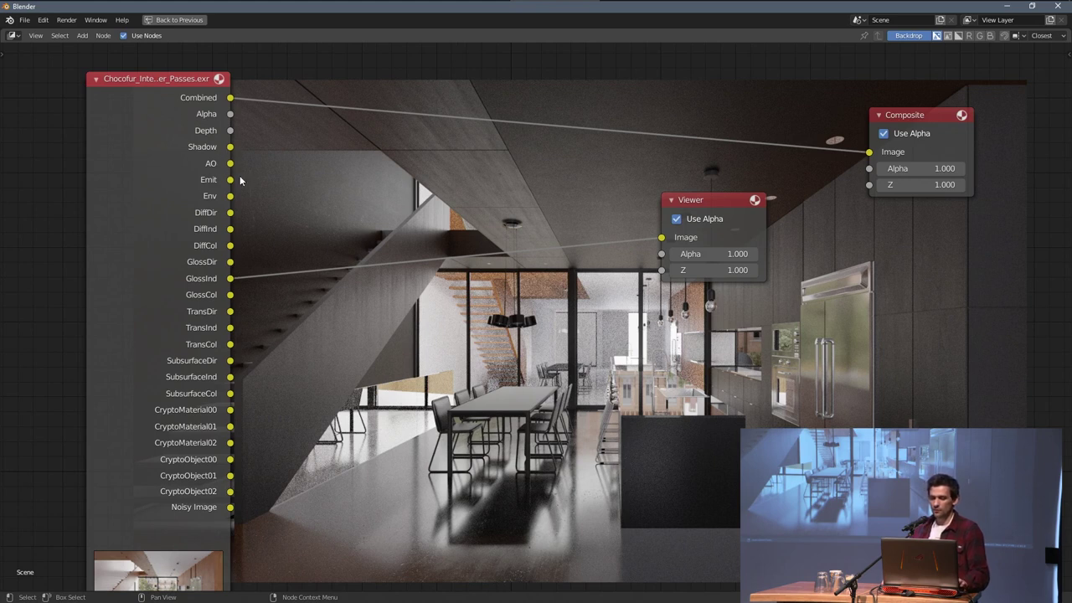
middle_drag(304, 310, 295, 254)
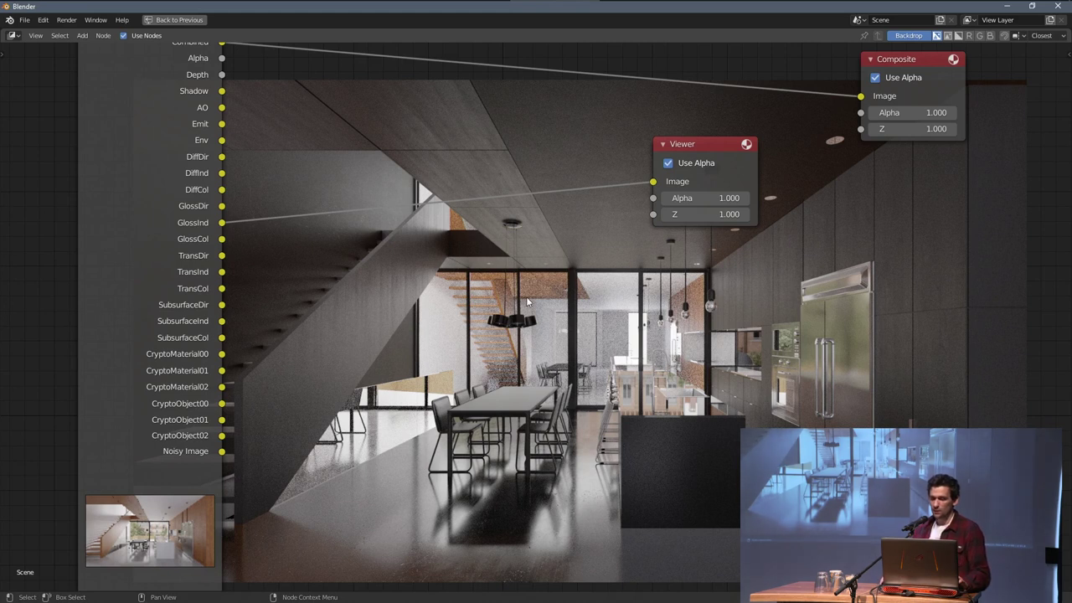
Step: Reconnect the Shadow output to the Viewer and place the Viewer just below the Composite node
middle_drag(244, 128, 227, 130)
drag(215, 109, 644, 199)
drag(670, 162, 906, 190)
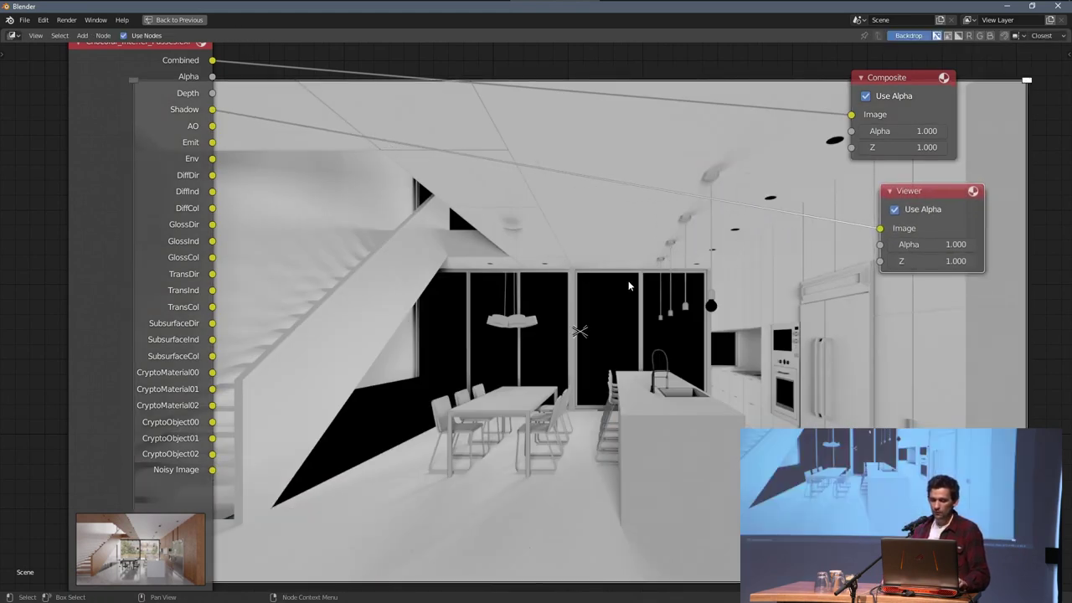
middle_drag(376, 255, 333, 272)
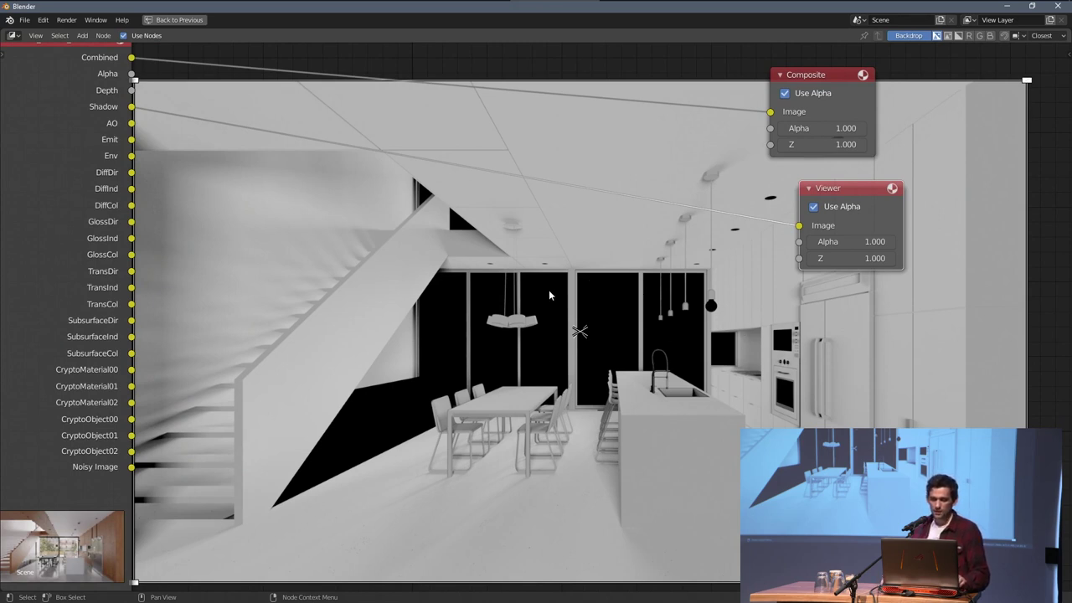
Step: Add a Cryptomatte node and place it beside the EXR node's crypto outputs
key(shift+a)
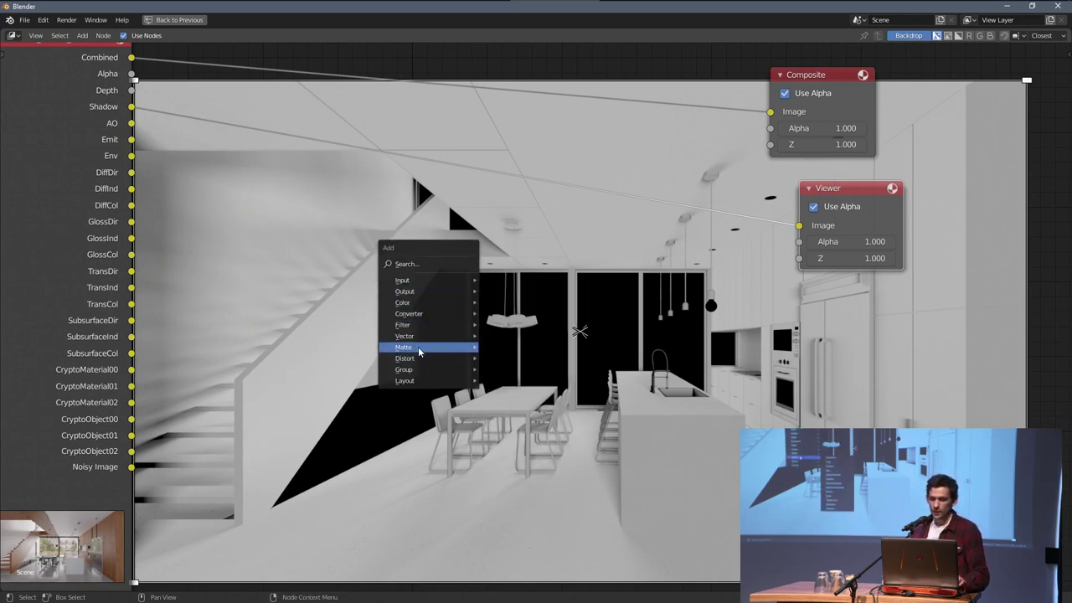
mouse_move(417, 348)
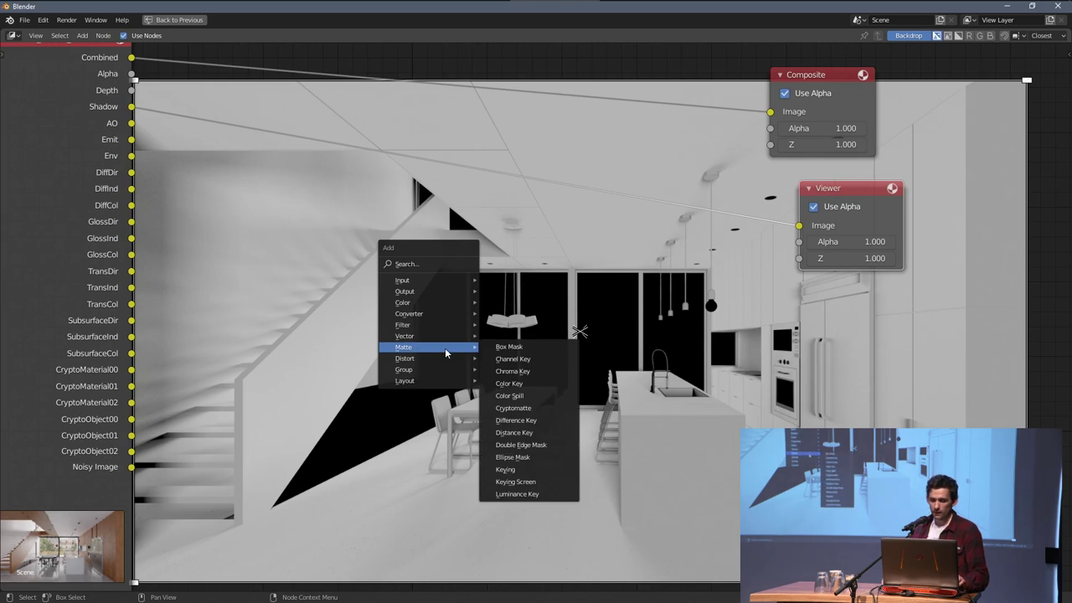
click(512, 408)
click(354, 274)
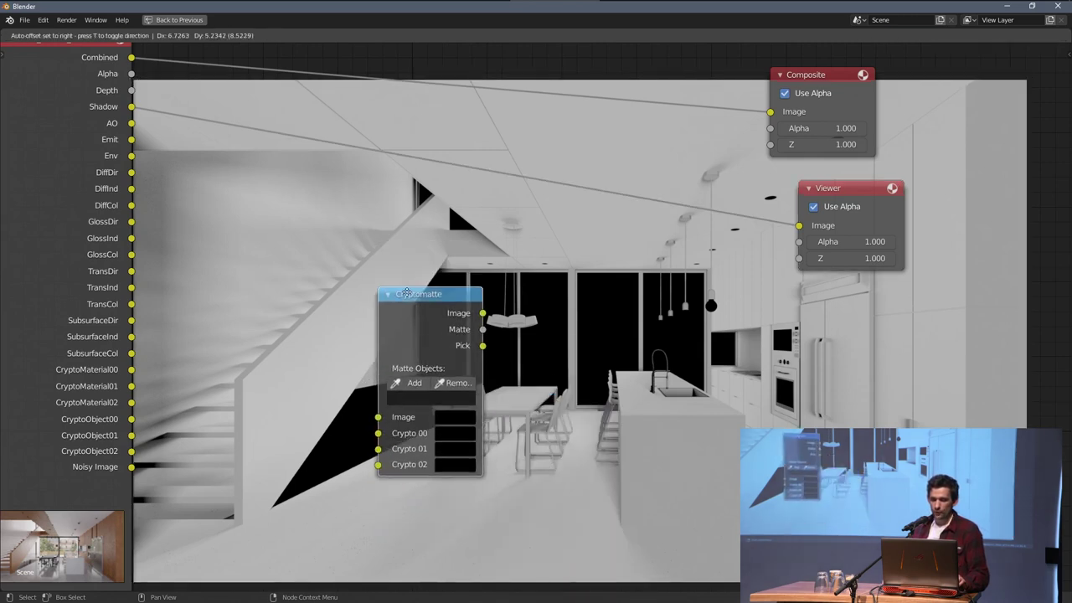
drag(402, 294, 309, 319)
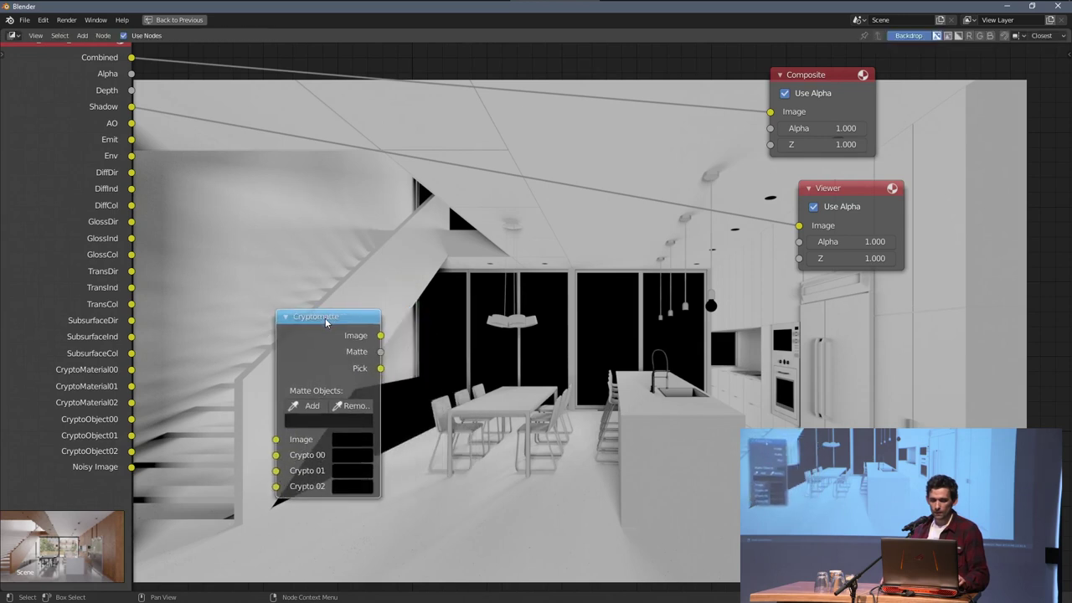
drag(131, 418, 276, 456)
drag(138, 433, 276, 469)
drag(134, 455, 209, 438)
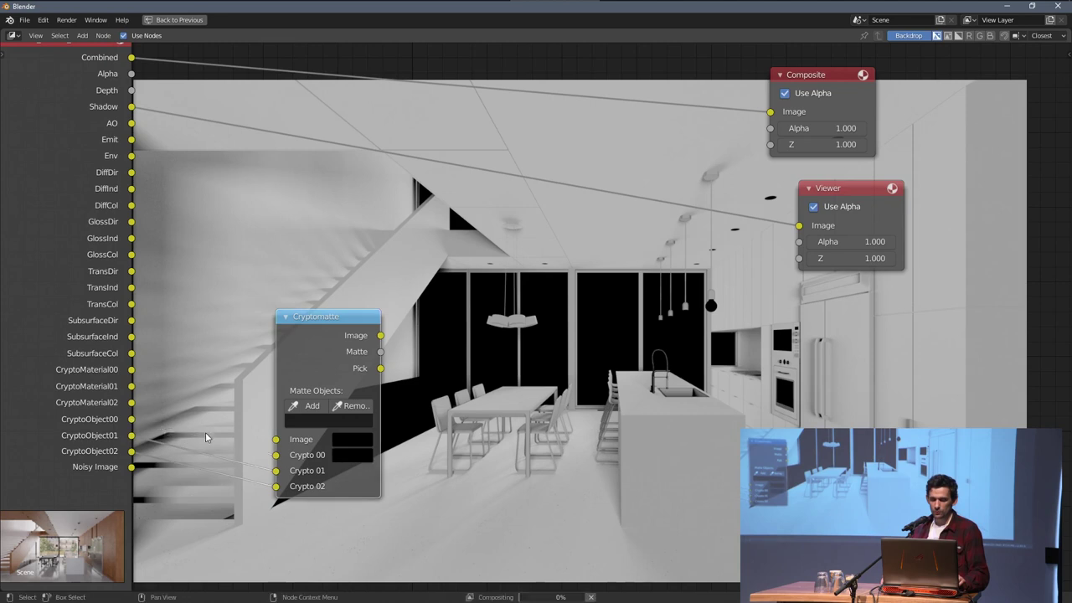
Step: Connect CryptoMaterial00, CryptoMaterial01 and CryptoMaterial02 to the Cryptomatte node's Crypto 00, Crypto 01 and Crypto 02 inputs
drag(132, 370, 201, 446)
drag(131, 393, 131, 387)
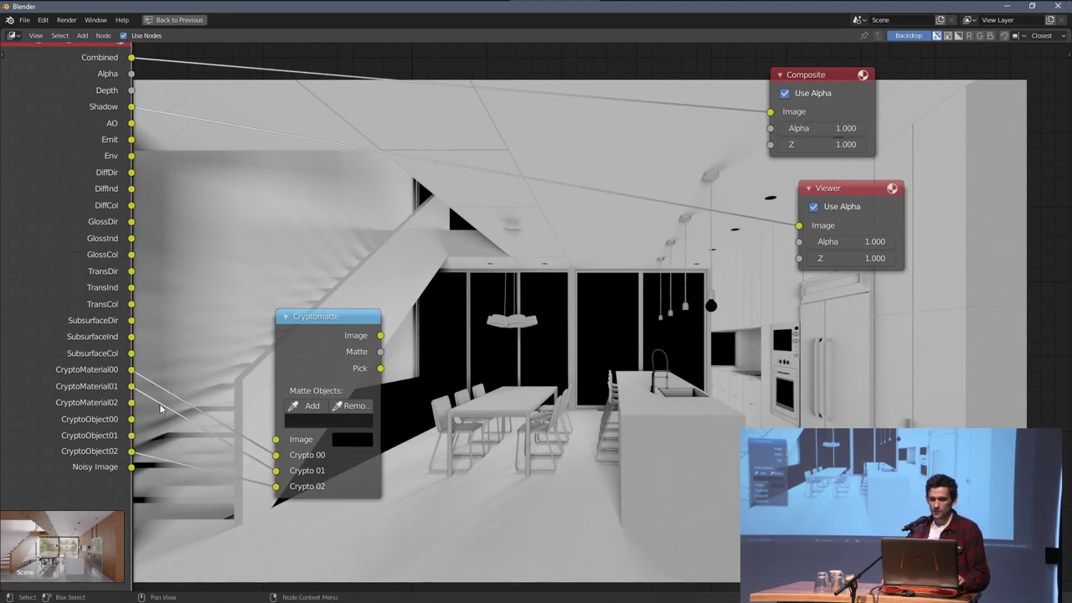
drag(274, 487, 199, 457)
drag(132, 403, 275, 486)
Step: Connect the EXR's Combined output to the Cryptomatte's Image input and move the Cryptomatte node towards the Viewer
drag(306, 334, 288, 225)
middle_drag(288, 225, 309, 282)
drag(154, 122, 277, 393)
drag(376, 260, 551, 329)
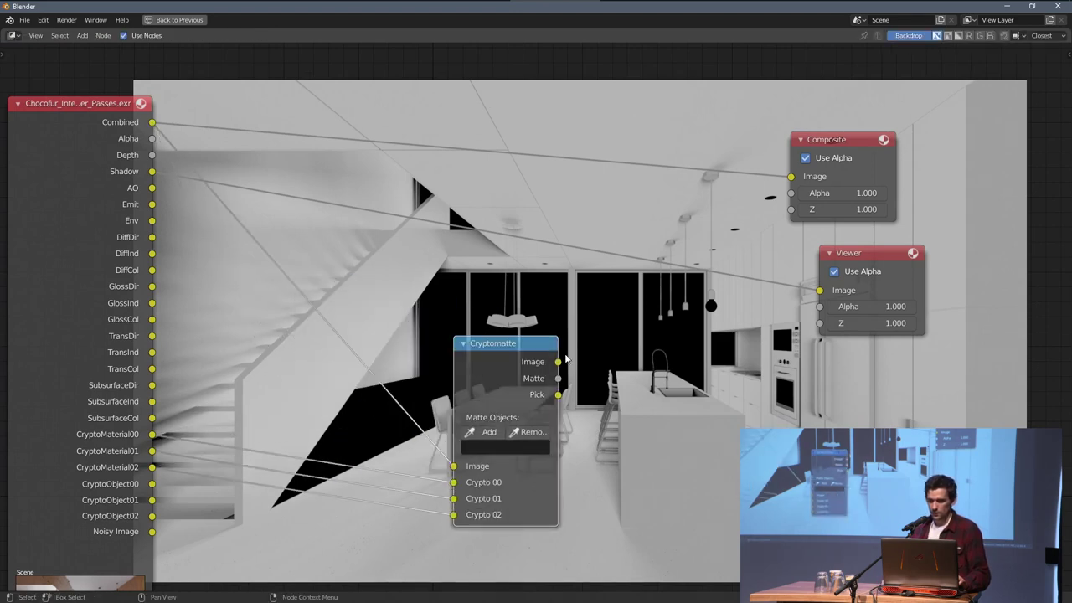
Step: Connect the Cryptomatte's Pick output to the Viewer's Image input to display the material colours in the backdrop
drag(558, 395, 819, 290)
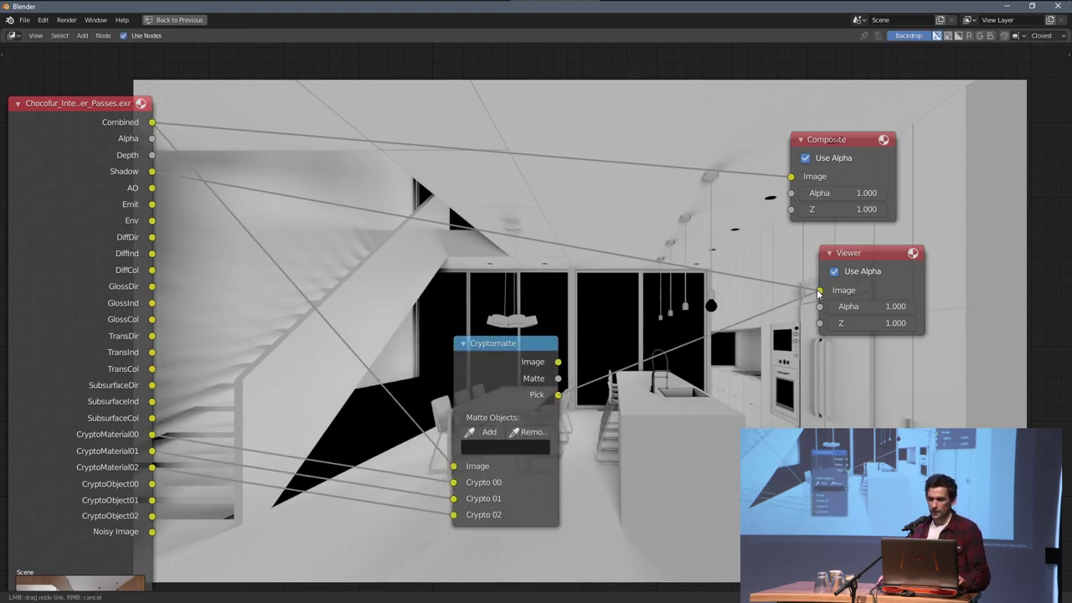
middle_drag(484, 469, 355, 410)
middle_drag(652, 296, 730, 338)
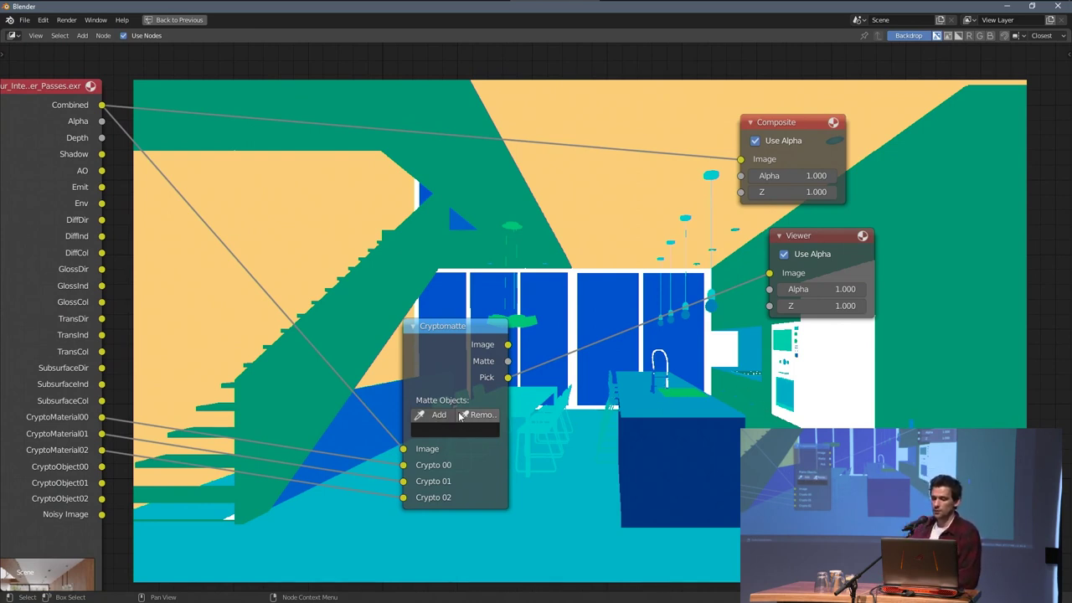
middle_drag(573, 314, 559, 331)
Step: Duplicate the Viewer node, feed the copy from the EXR's Shadow output and place it near the EXR node
click(799, 255)
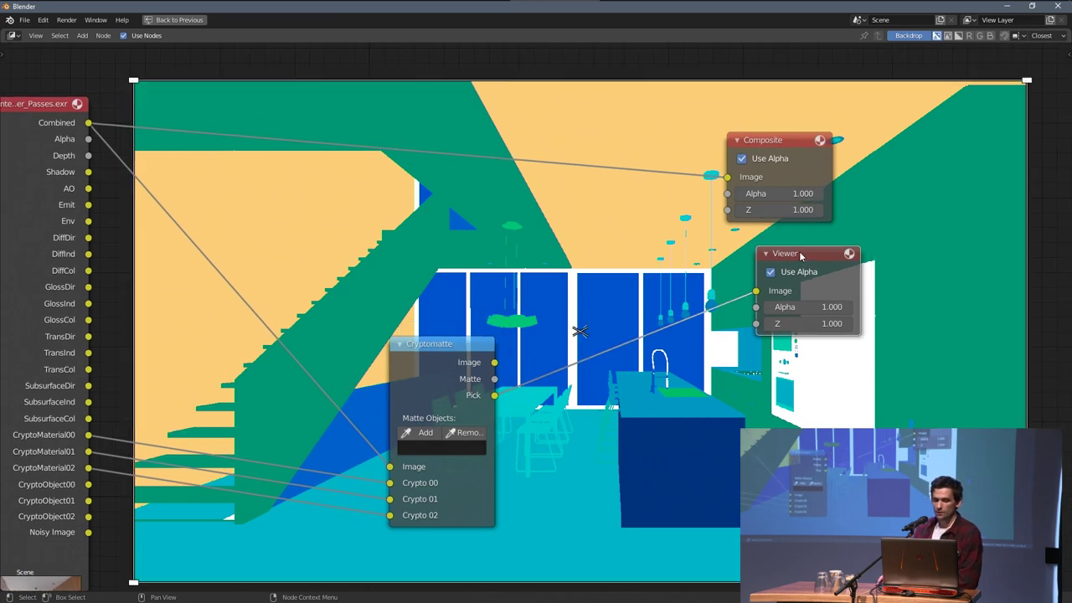
key(shift+d)
click(534, 215)
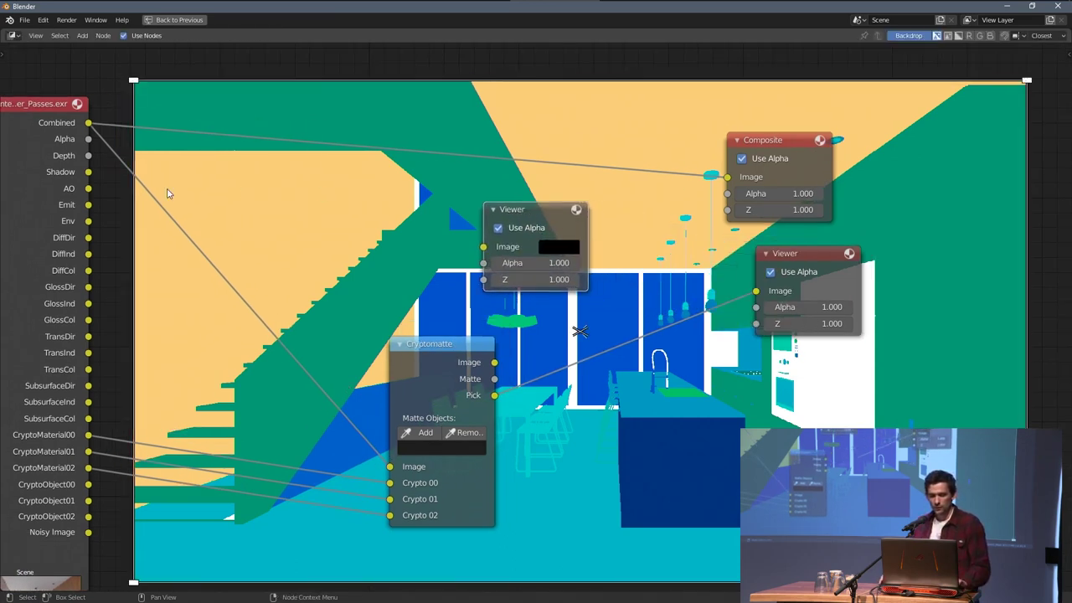
drag(90, 173, 483, 246)
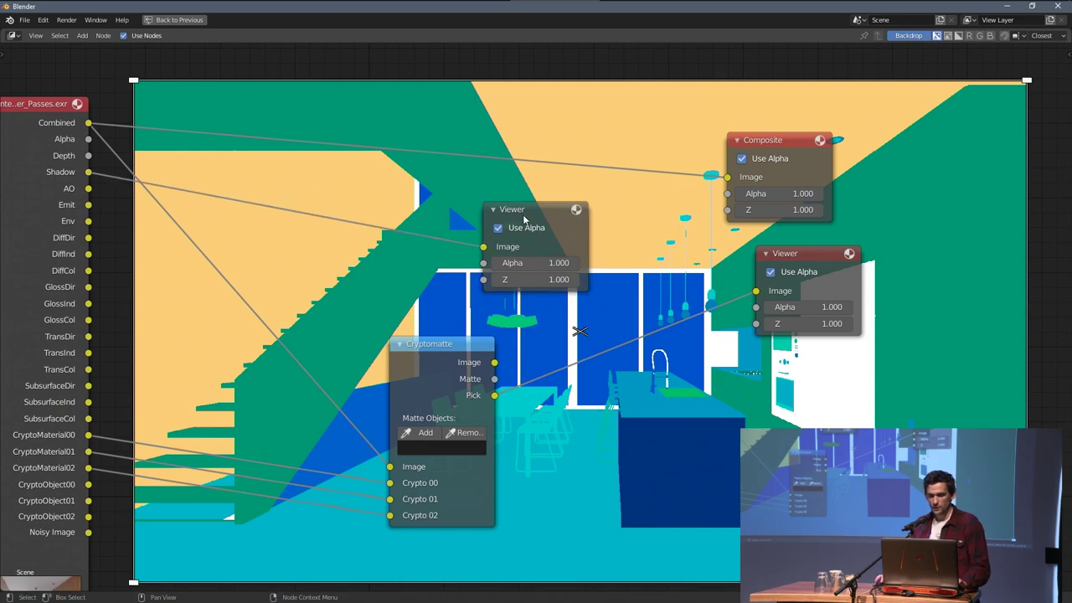
drag(523, 214, 319, 196)
middle_drag(503, 267, 486, 344)
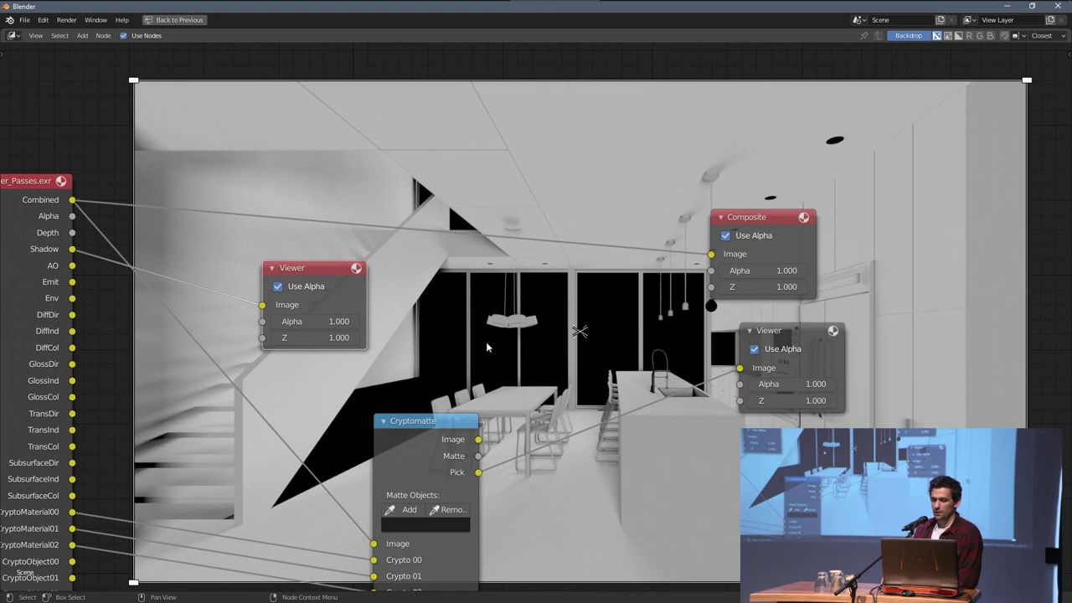
Step: Activate the Pick Viewer and add the blue glass areas of the windows and stair-side panel to the Cryptomatte's matte objects
middle_drag(698, 351, 731, 351)
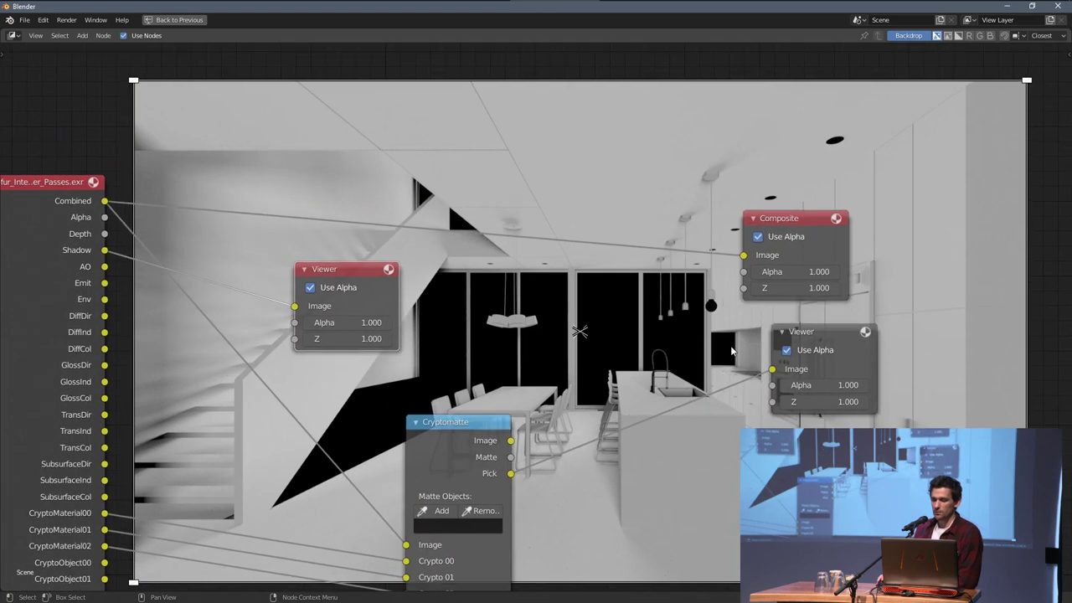
click(817, 332)
middle_drag(817, 335, 832, 286)
click(456, 462)
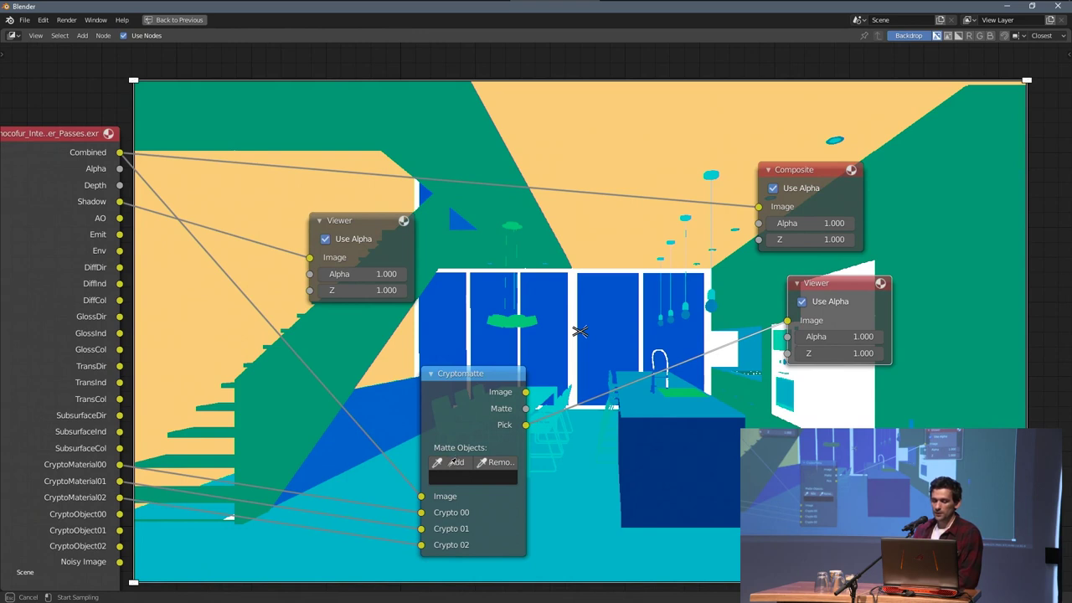
click(547, 301)
click(446, 462)
click(377, 409)
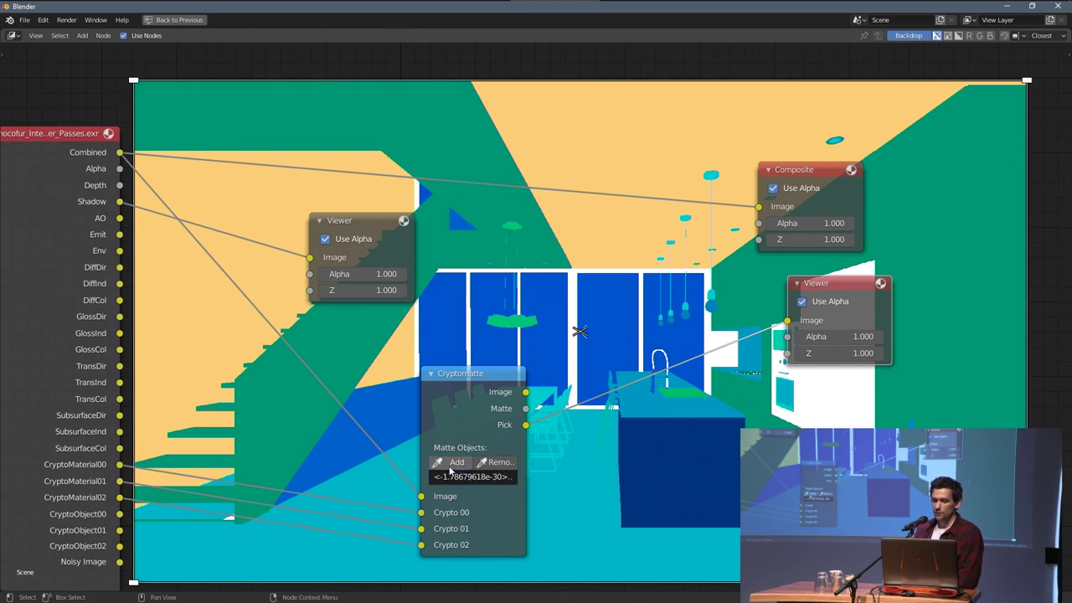
click(449, 466)
click(692, 385)
Step: Connect the Cryptomatte's Matte output to its Viewer and shift that Viewer slightly down
middle_drag(523, 411, 452, 416)
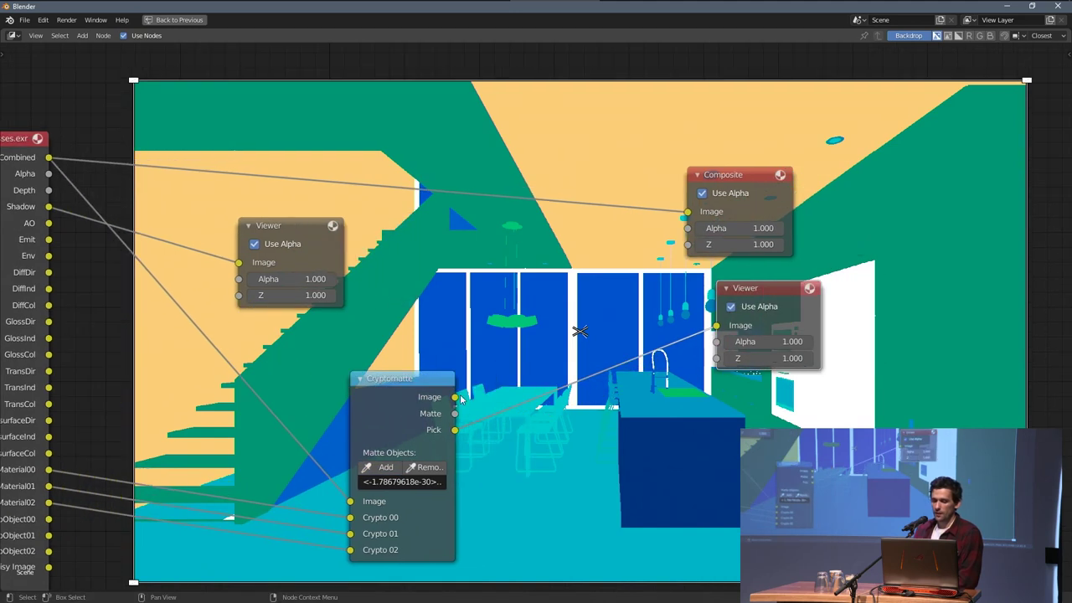
drag(454, 412, 715, 325)
drag(765, 288, 770, 305)
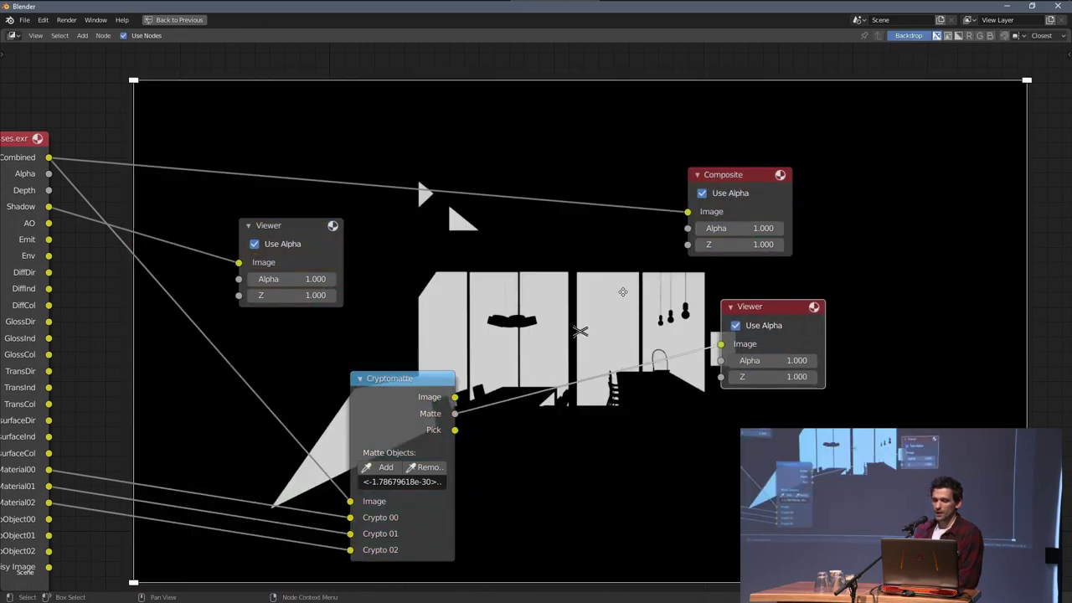
middle_drag(622, 292, 638, 340)
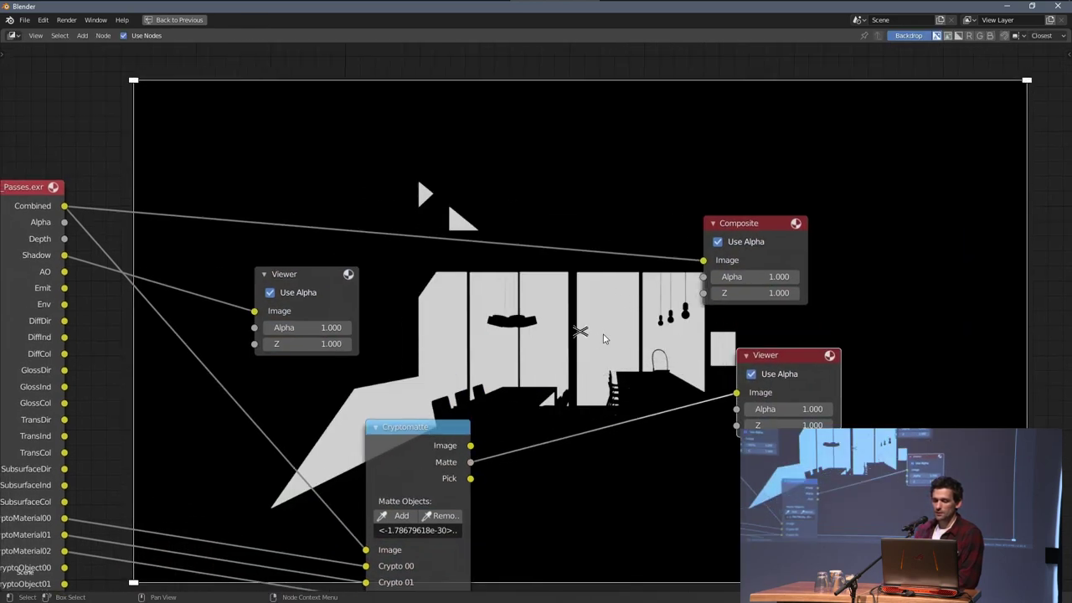
Step: Move the Composite node above the Shadow Viewer and make the Shadow Viewer the active backdrop source
click(305, 275)
click(781, 361)
drag(764, 229, 259, 100)
click(308, 277)
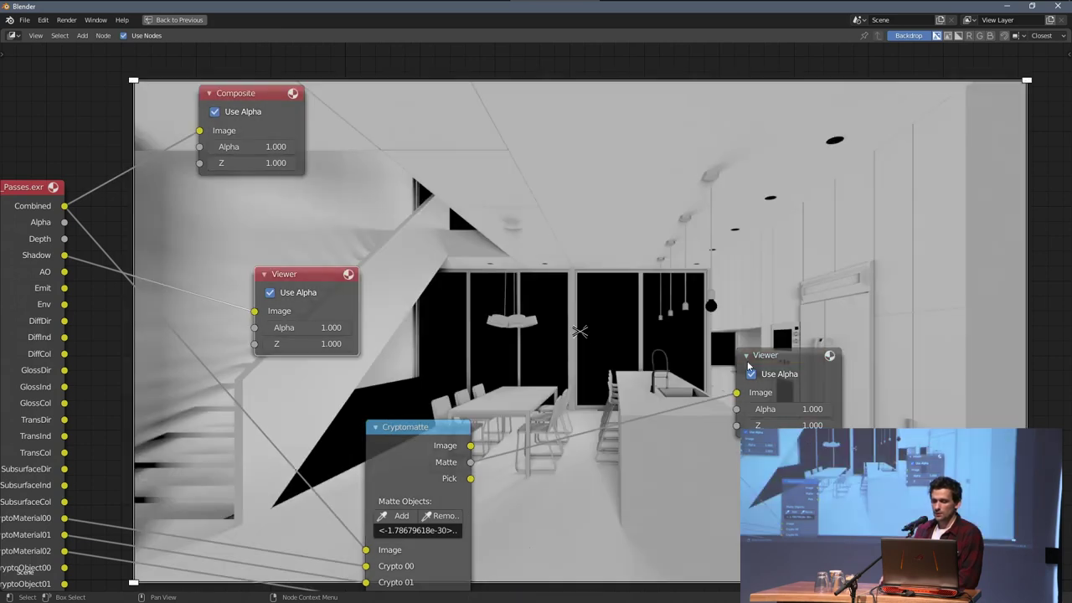
Step: Activate the Cryptomatte's Viewer, shift it slightly down and feed it from the Pick output
click(782, 361)
middle_drag(799, 311, 807, 364)
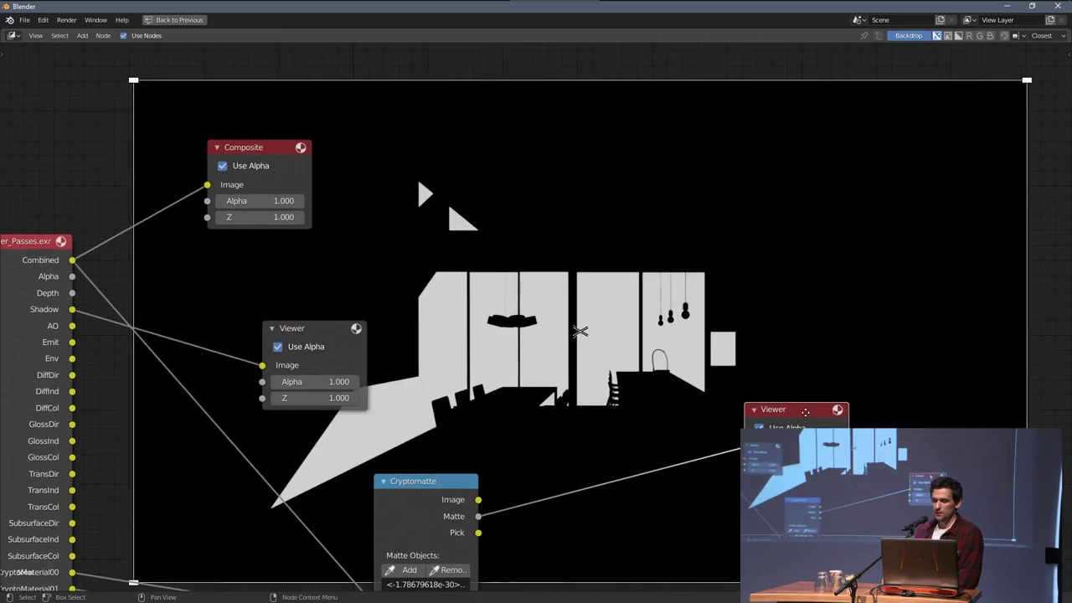
drag(803, 409, 804, 441)
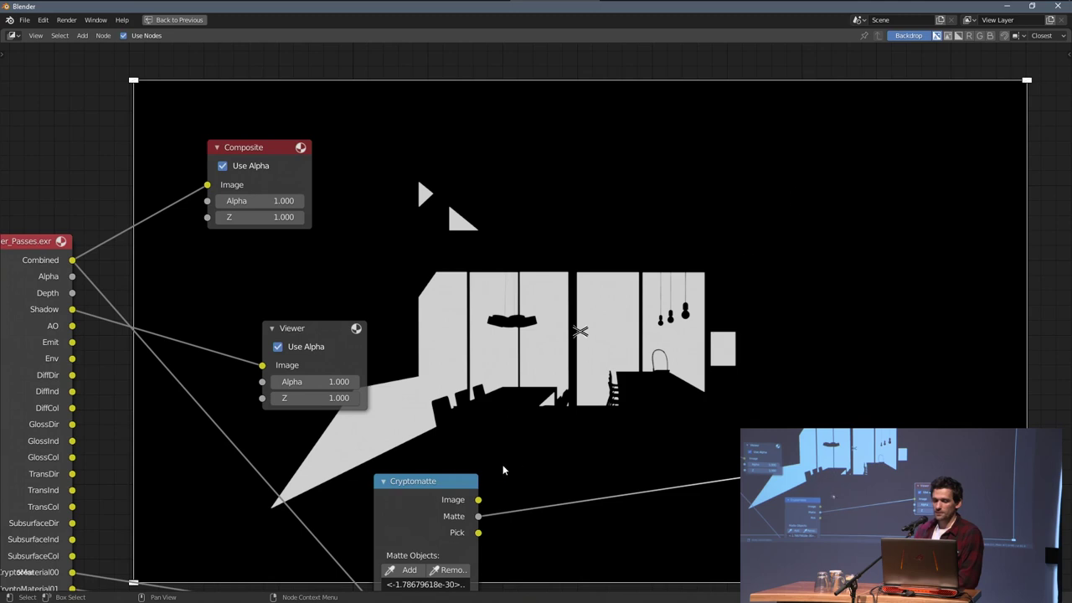
drag(478, 532, 758, 475)
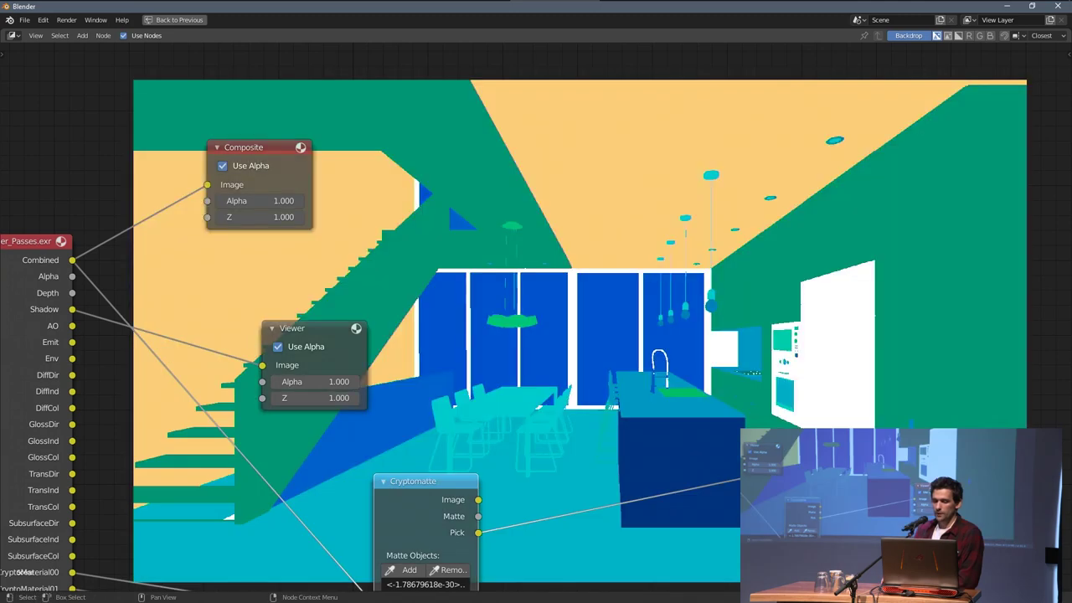
Step: Move the Cryptomatte node up and add both oven glass panels and the nearest pendant bulb to its matte objects
middle_drag(367, 353, 391, 357)
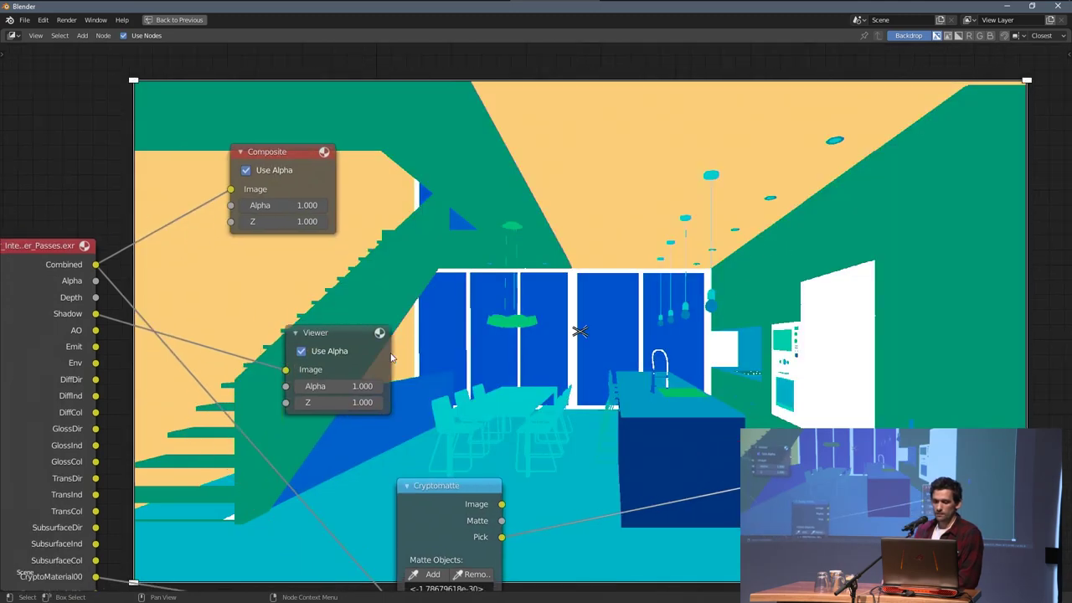
drag(420, 494, 414, 450)
click(426, 531)
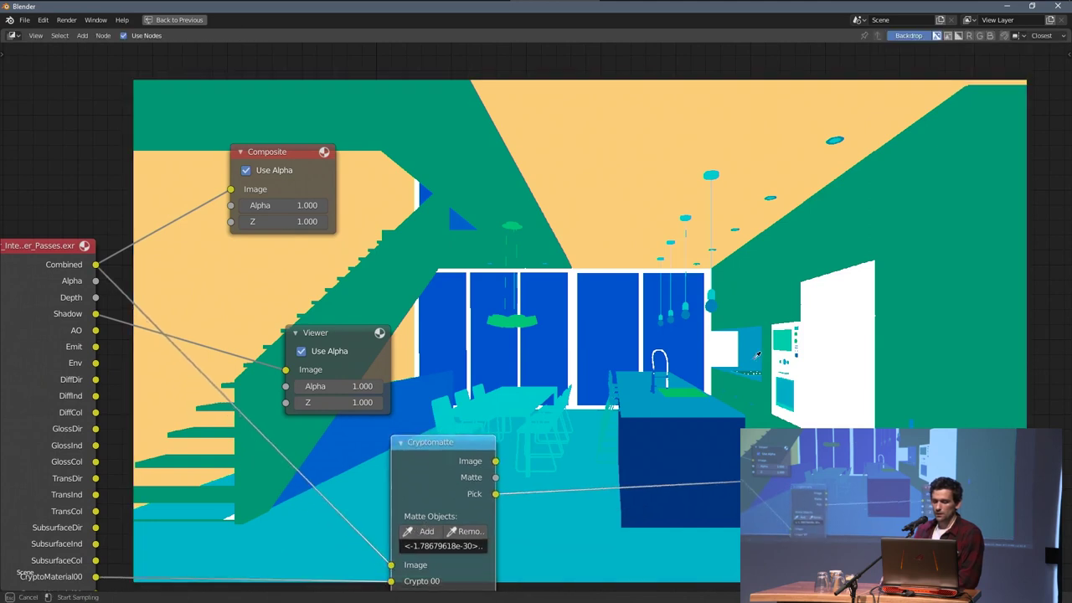
click(786, 394)
click(427, 535)
click(784, 337)
click(427, 531)
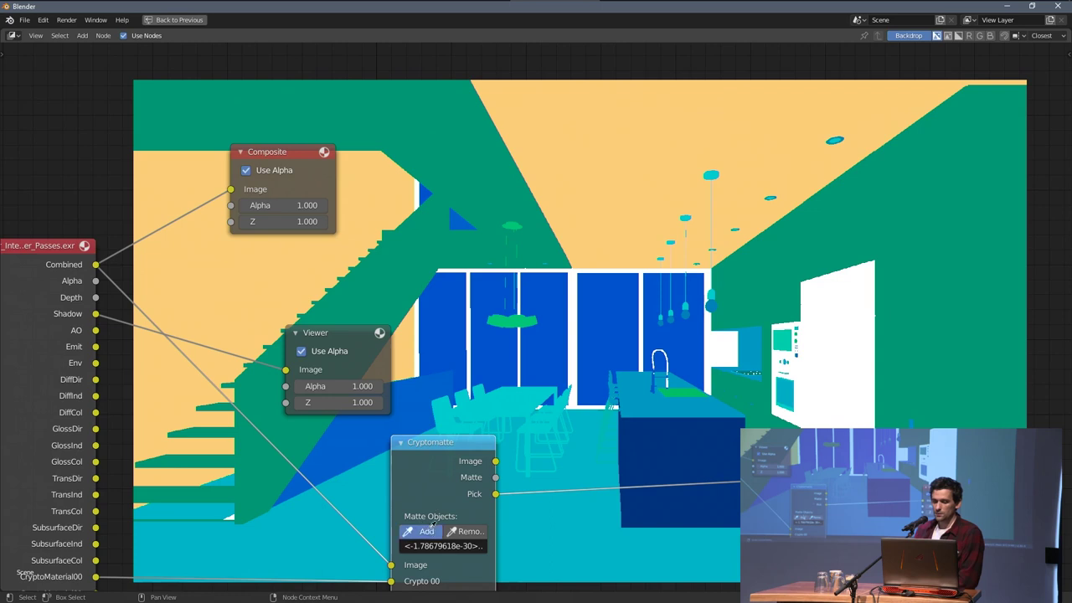
click(712, 305)
Step: Add the rim of the recessed ceiling spotlights to the Cryptomatte's matte objects
middle_drag(752, 222, 671, 234)
key(v)
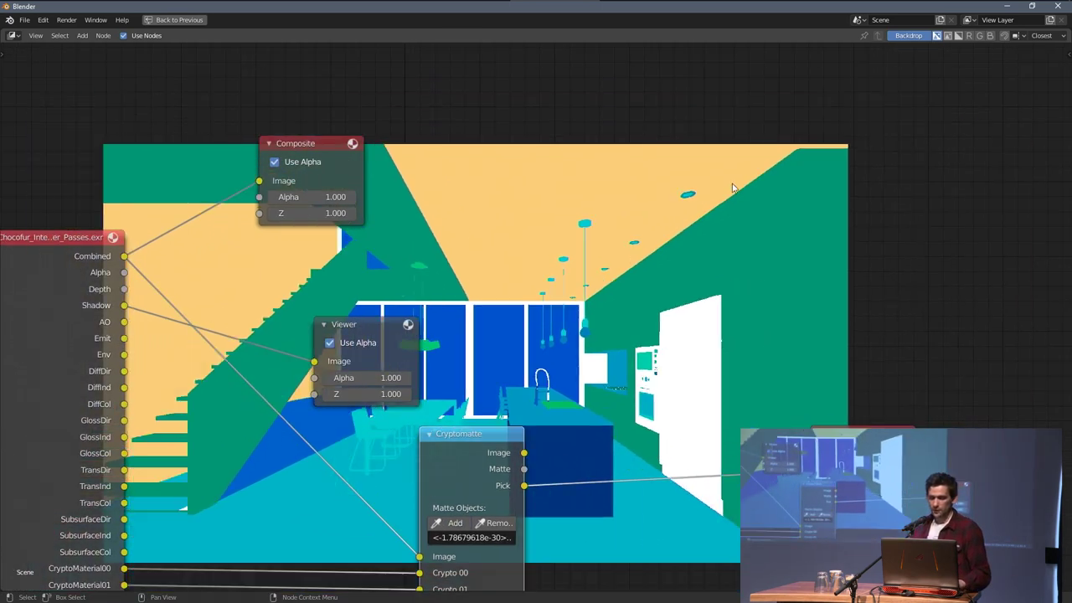
key(alt+v)
key(alt+v)
key(alt+v)
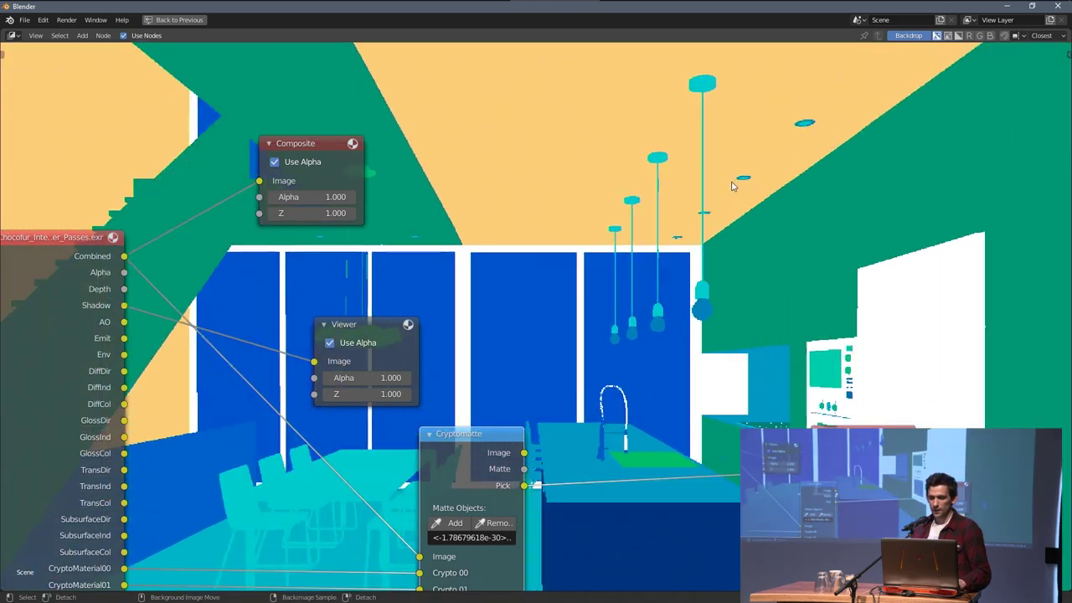
middle_drag(837, 157, 646, 267)
click(435, 537)
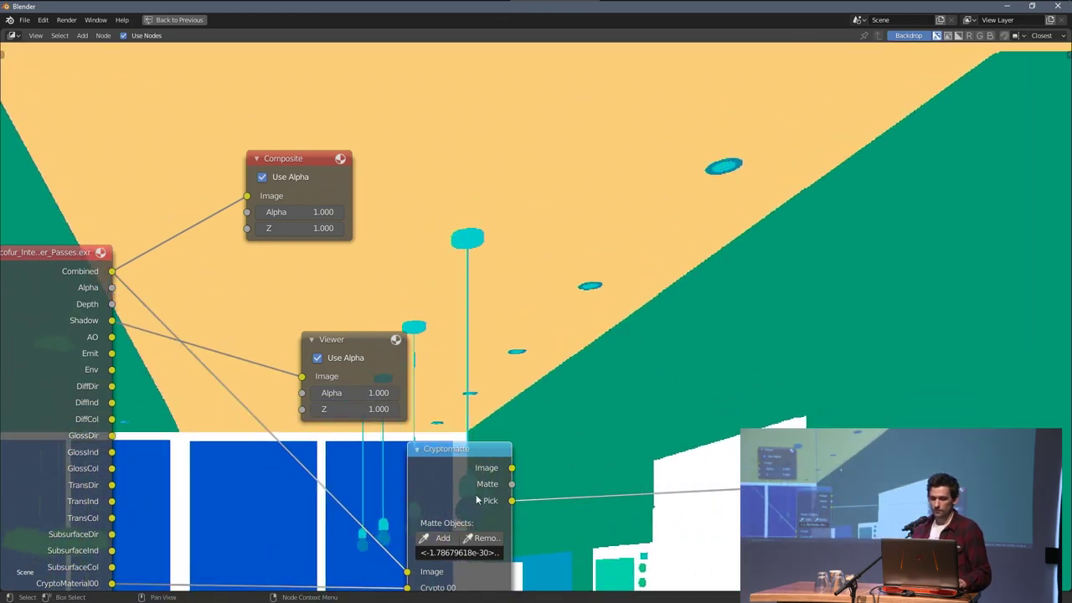
click(740, 160)
Step: Move the Cryptomatte's Viewer closer to its node and feed it from the Matte output
drag(862, 469, 781, 443)
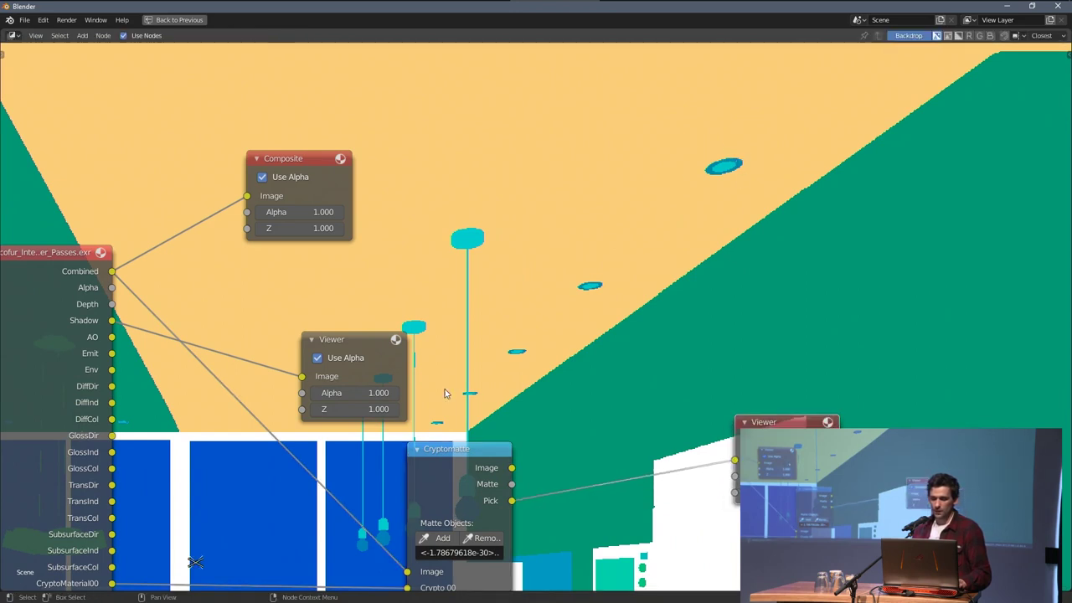
drag(512, 484, 735, 459)
drag(766, 426, 743, 396)
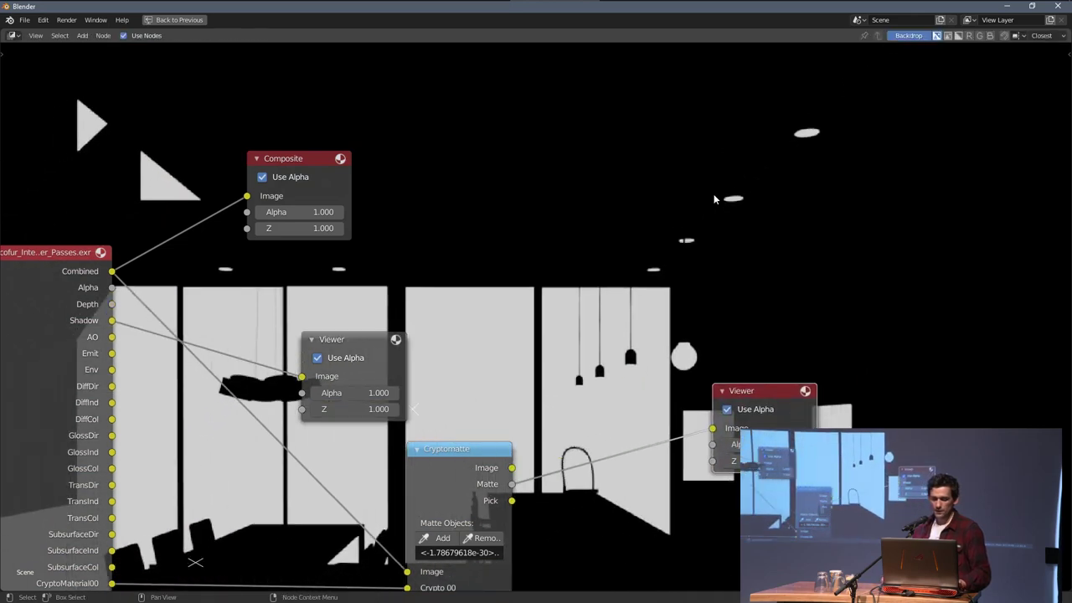
Step: Place the Shadow Viewer above the Matte Viewer and compare both images, ending with the Shadow Viewer as active backdrop source
key(v)
key(v)
key(v)
alt+middle_drag(526, 296, 646, 210)
drag(465, 220, 423, 239)
click(360, 340)
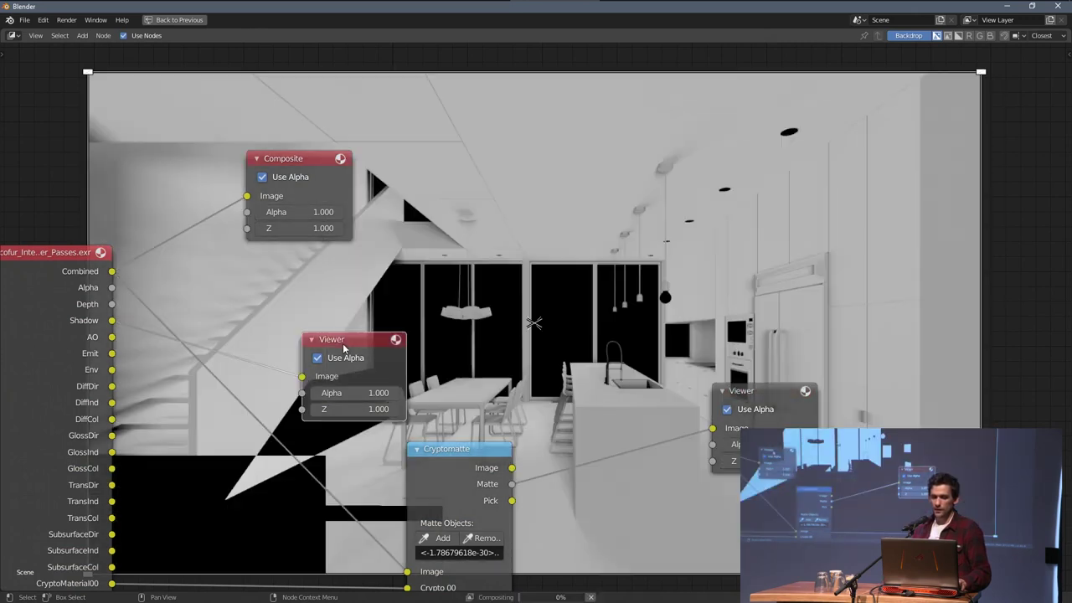
drag(342, 343, 557, 255)
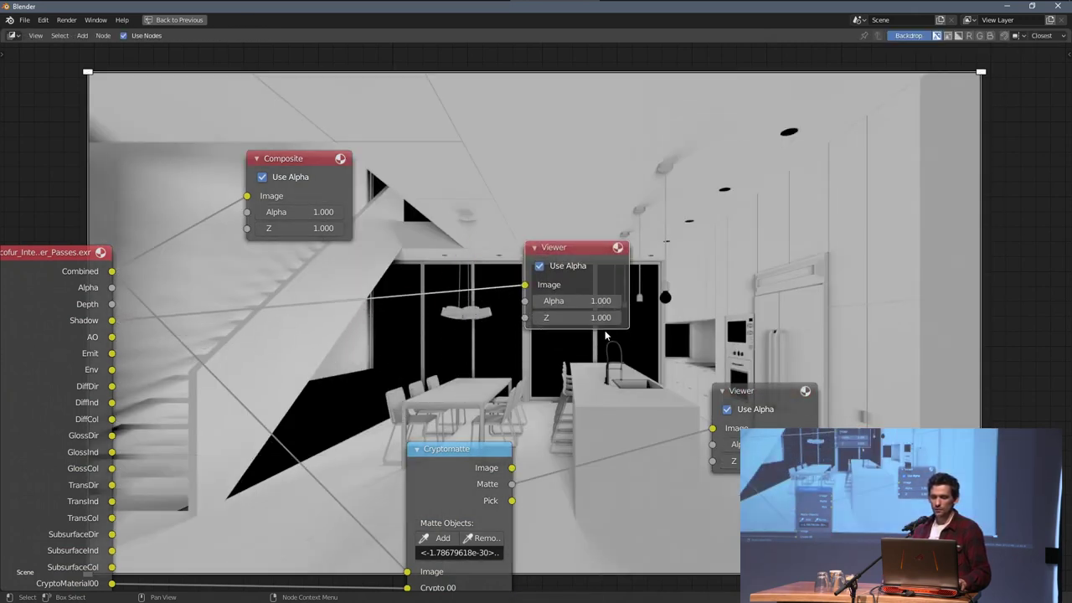
drag(749, 388, 726, 400)
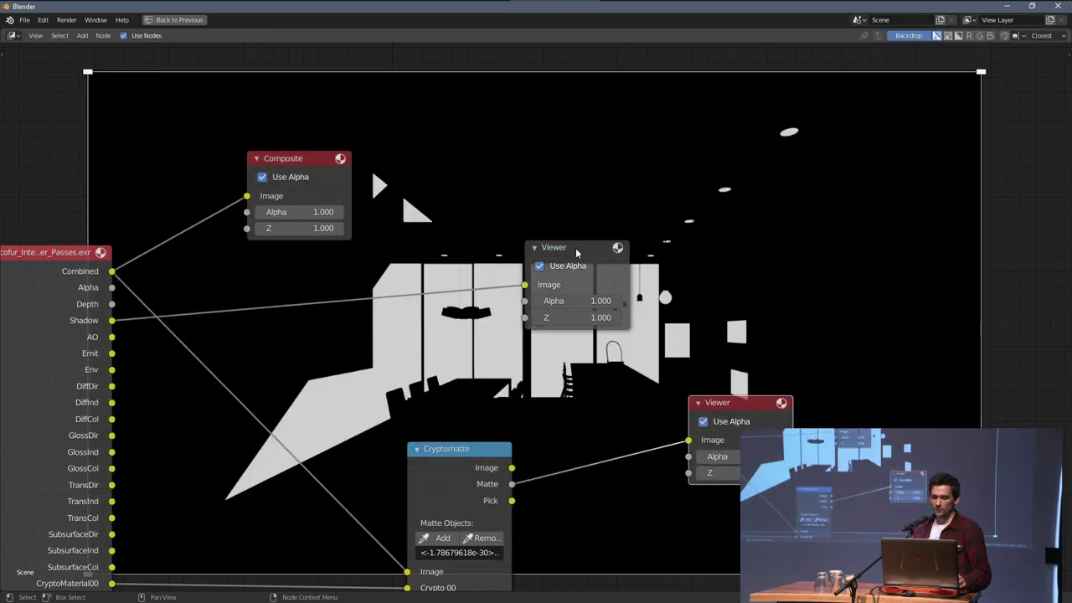
drag(575, 248, 641, 223)
key(shift+a)
mouse_move(756, 228)
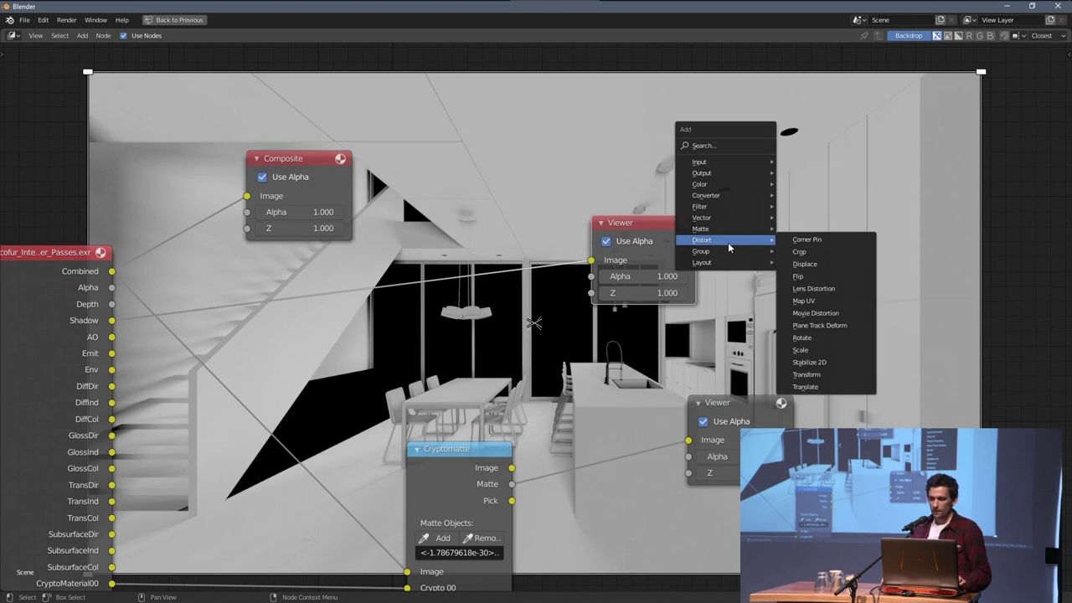
mouse_move(726, 257)
mouse_move(720, 232)
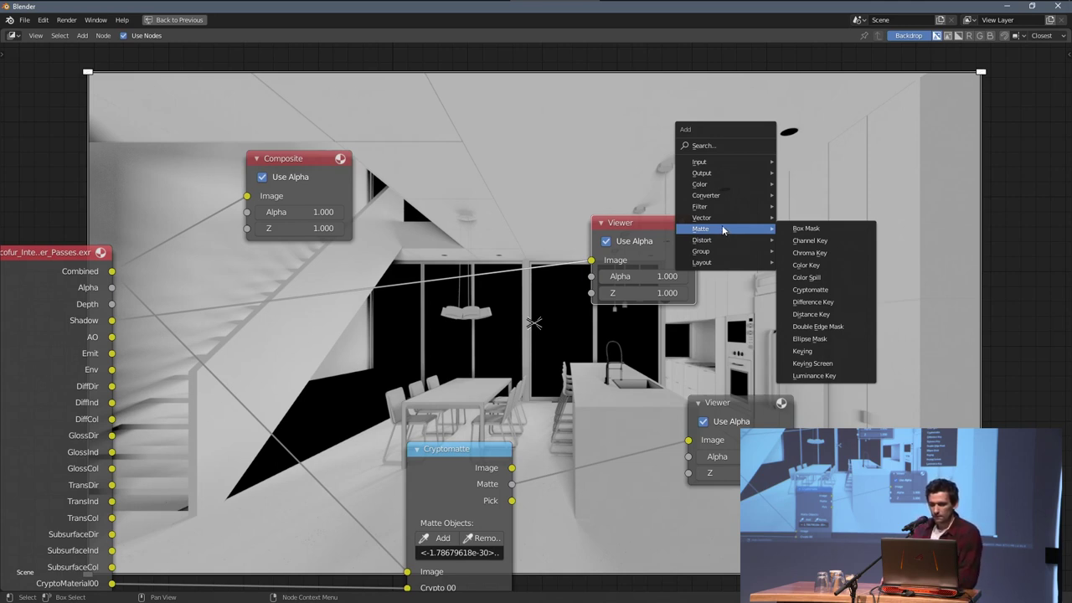
mouse_move(727, 186)
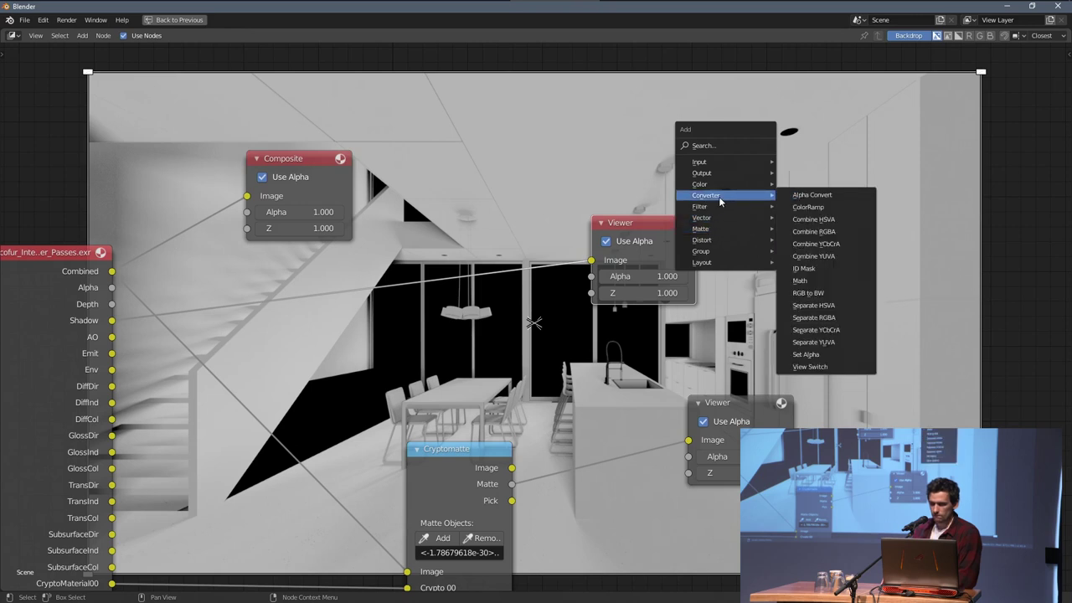
click(811, 195)
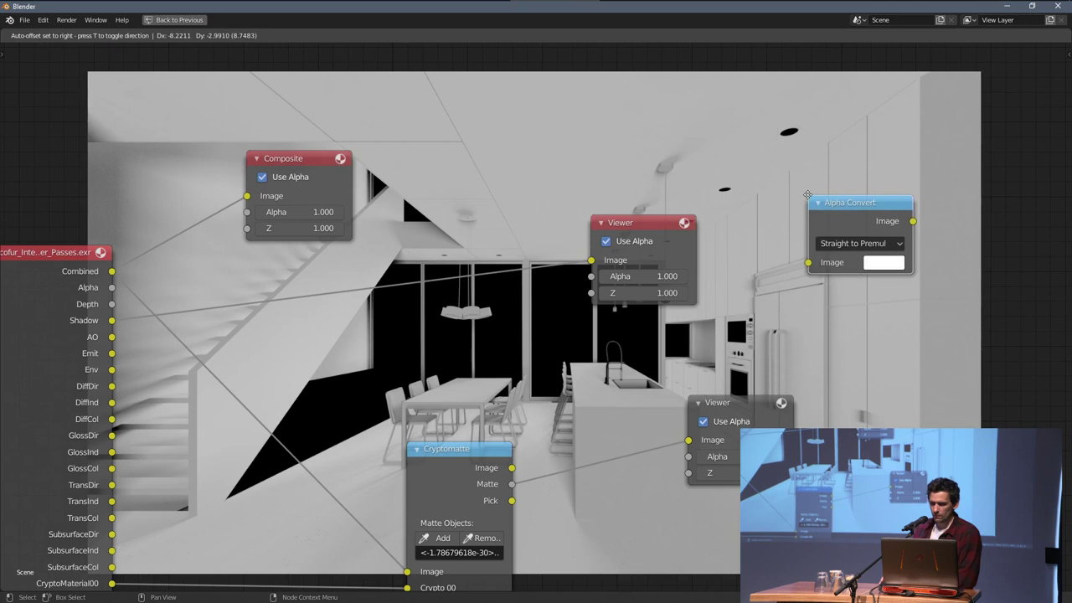
key(h)
key(x)
key(shift+a)
mouse_move(807, 222)
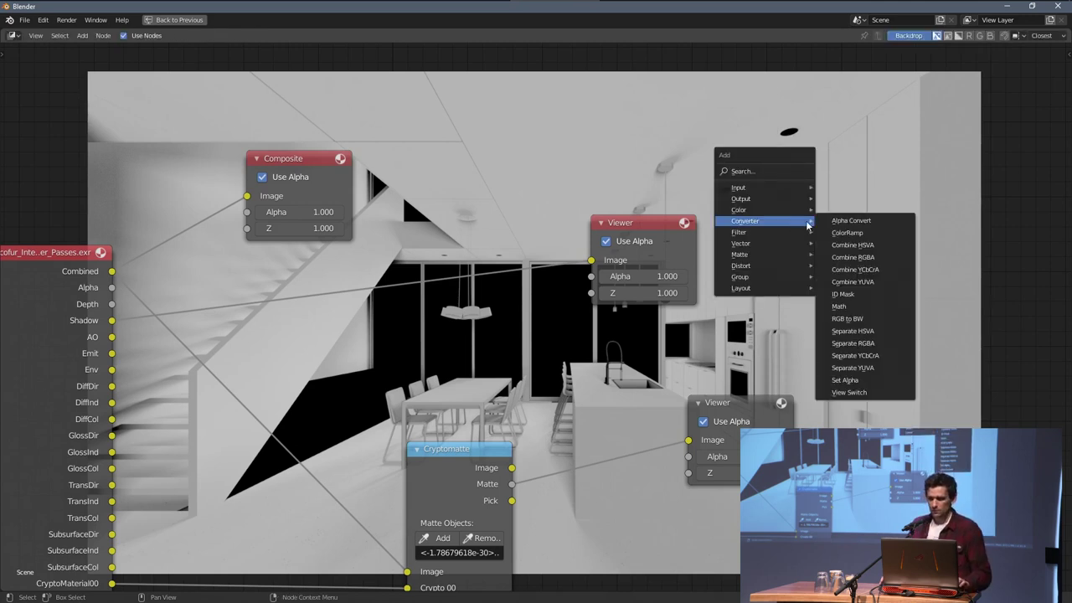
click(848, 221)
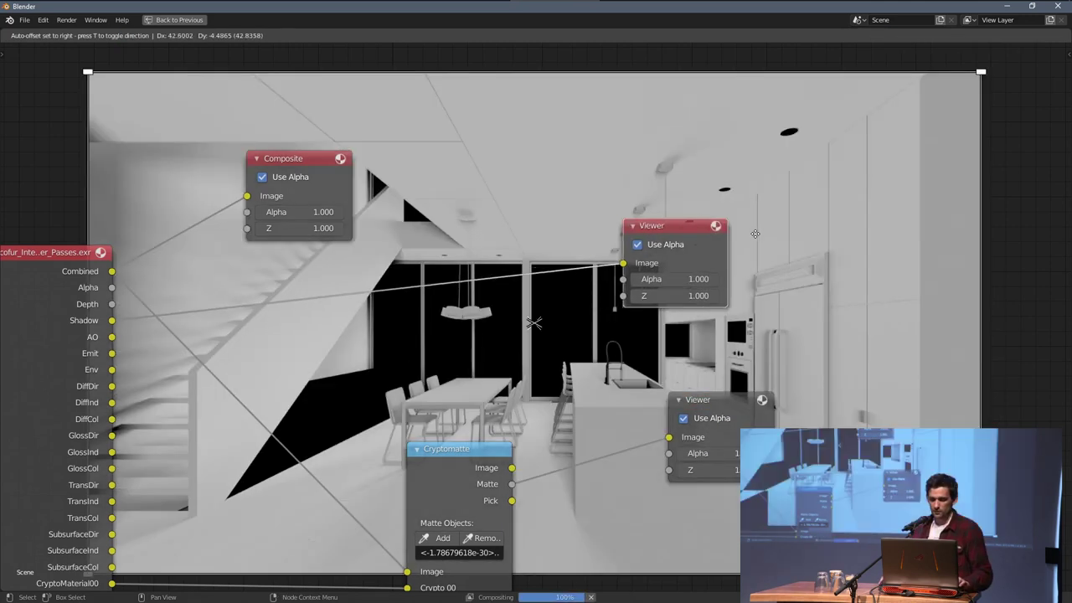
Step: Connect the Cryptomatte's Matte output to the Shadow Viewer's Alpha input, space the two Viewers apart and reactivate the Shadow Viewer
drag(755, 234, 803, 240)
drag(512, 483, 746, 289)
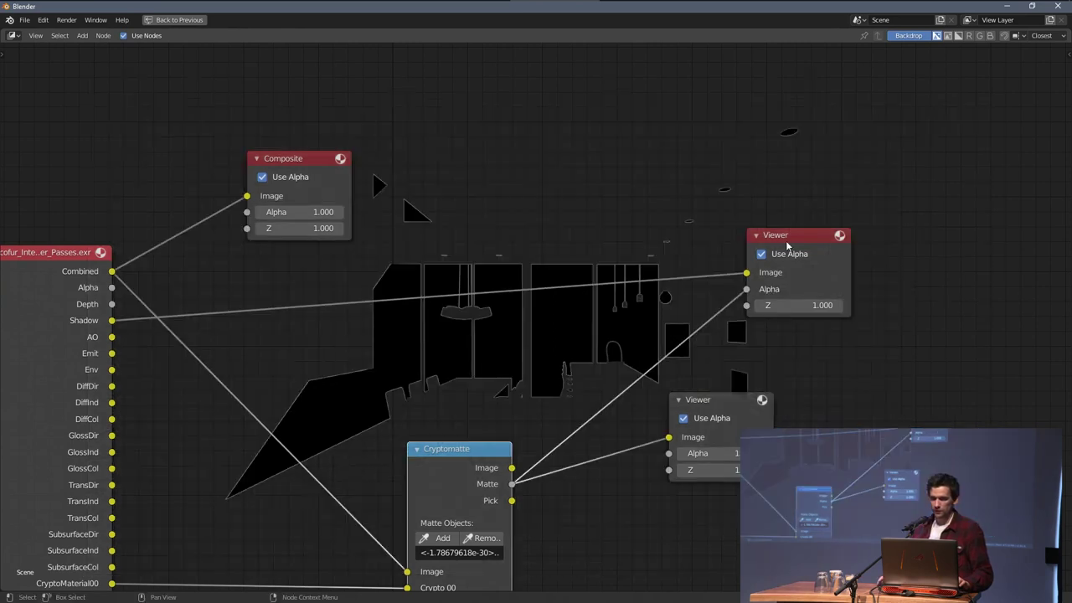
drag(711, 410, 846, 469)
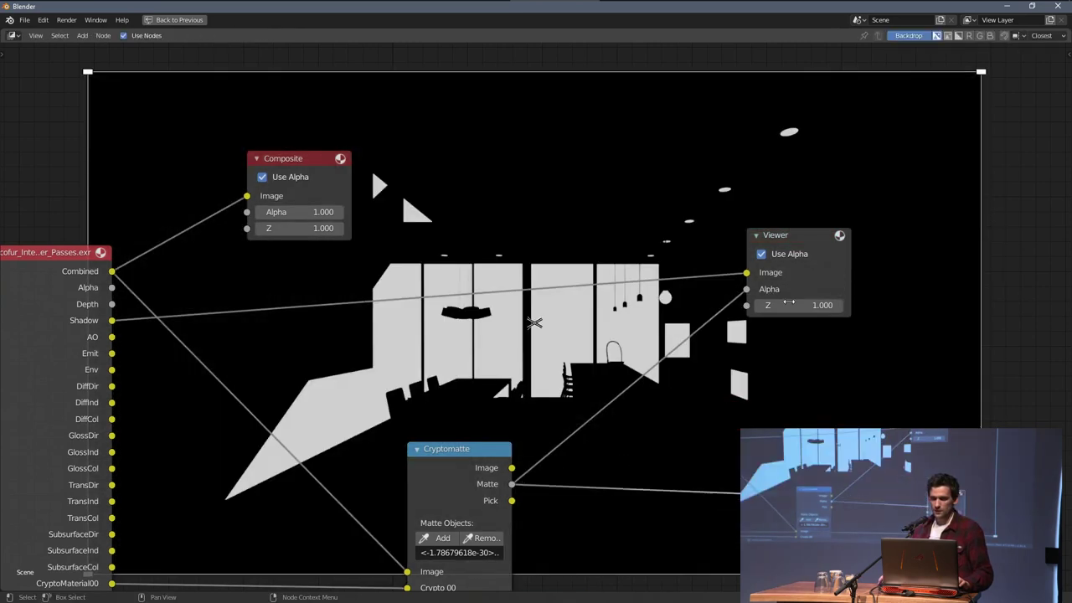
click(802, 236)
Step: Insert an Invert node between the Cryptomatte's Matte output and the Shadow Viewer's Alpha input, and shift that Viewer slightly
middle_drag(603, 335, 546, 297)
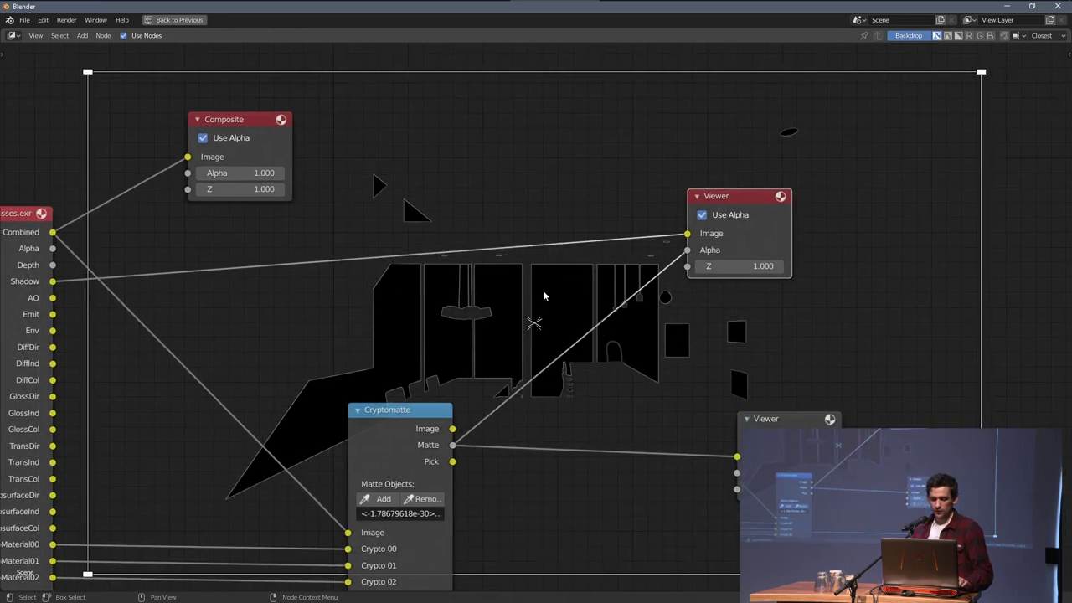
key(shift+a)
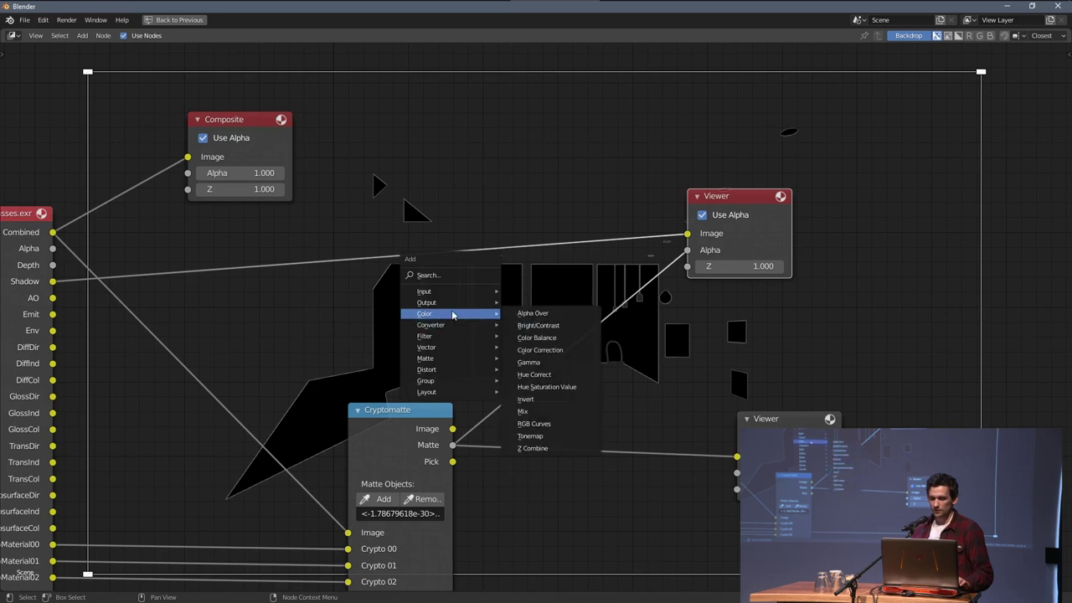
click(527, 399)
click(564, 305)
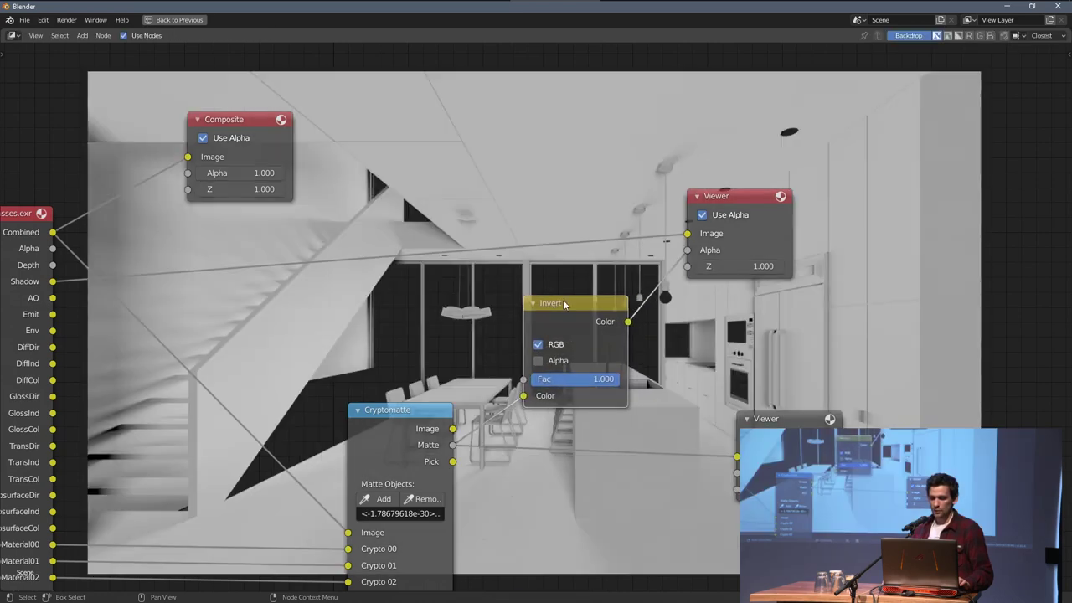
middle_drag(670, 270, 609, 393)
drag(673, 326, 698, 347)
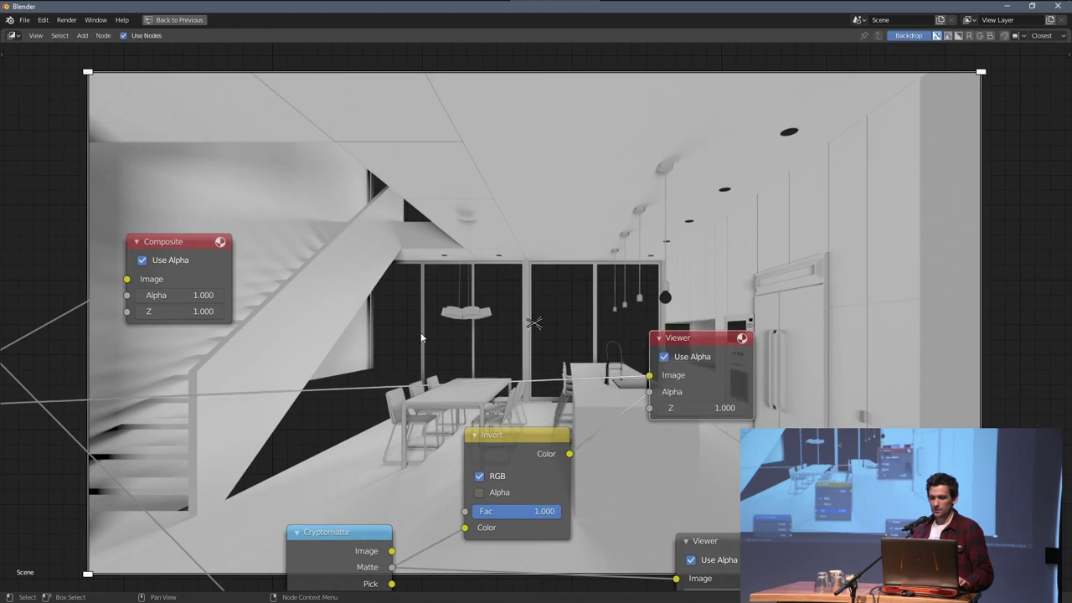
Step: Restore the maximized node editor to its normal layout and display the Viewer Node image in the Rendering workspace
middle_drag(763, 207, 739, 428)
alt+middle_drag(696, 394, 731, 379)
middle_drag(615, 400, 701, 123)
key(ctrl+space)
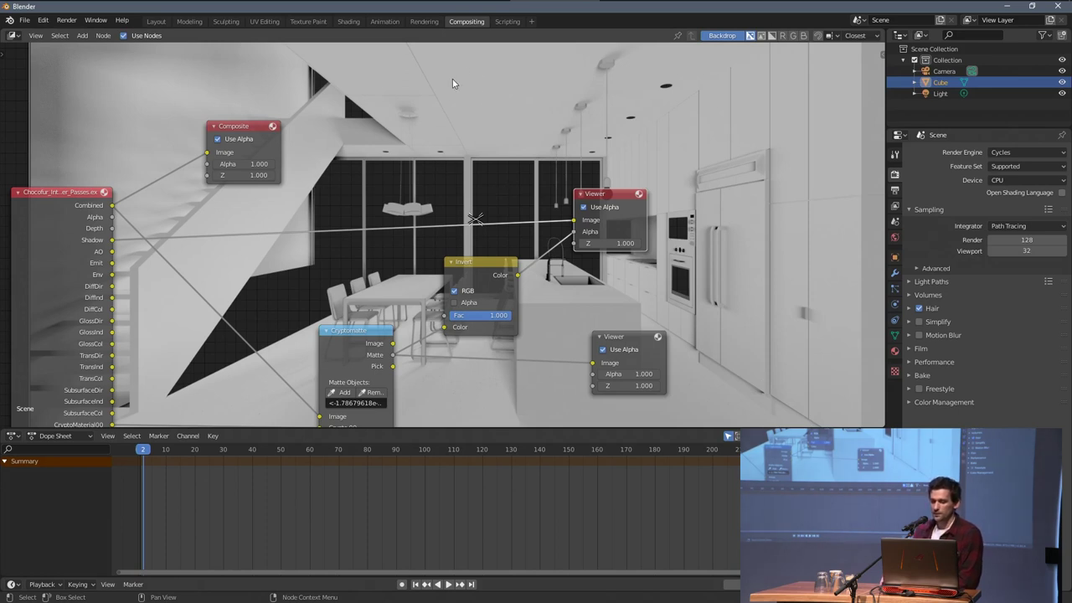
middle_drag(439, 117, 471, 107)
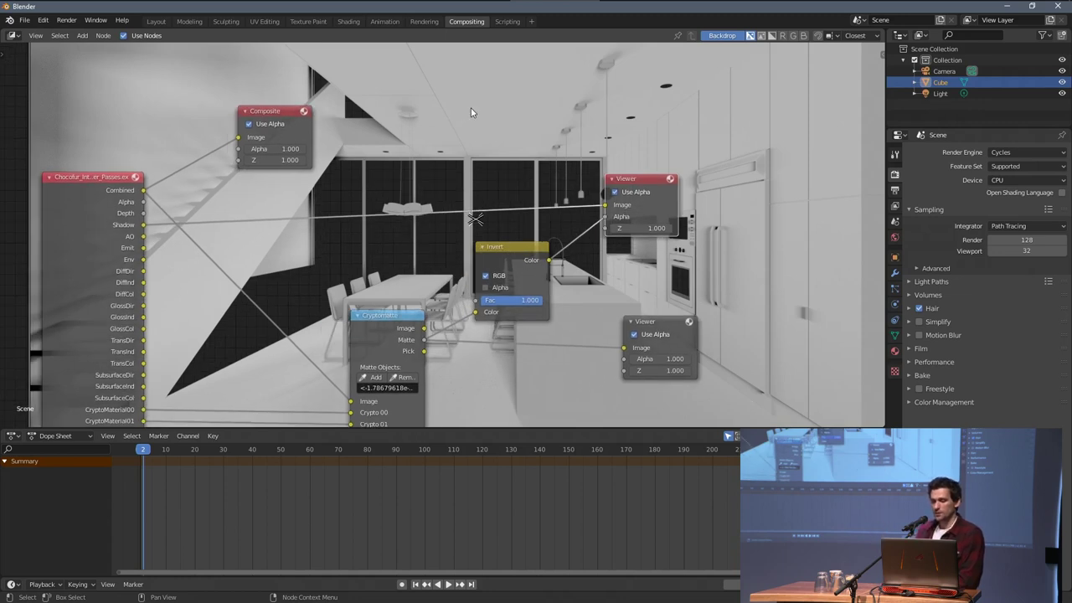
click(423, 22)
scroll(452, 99, up, 1)
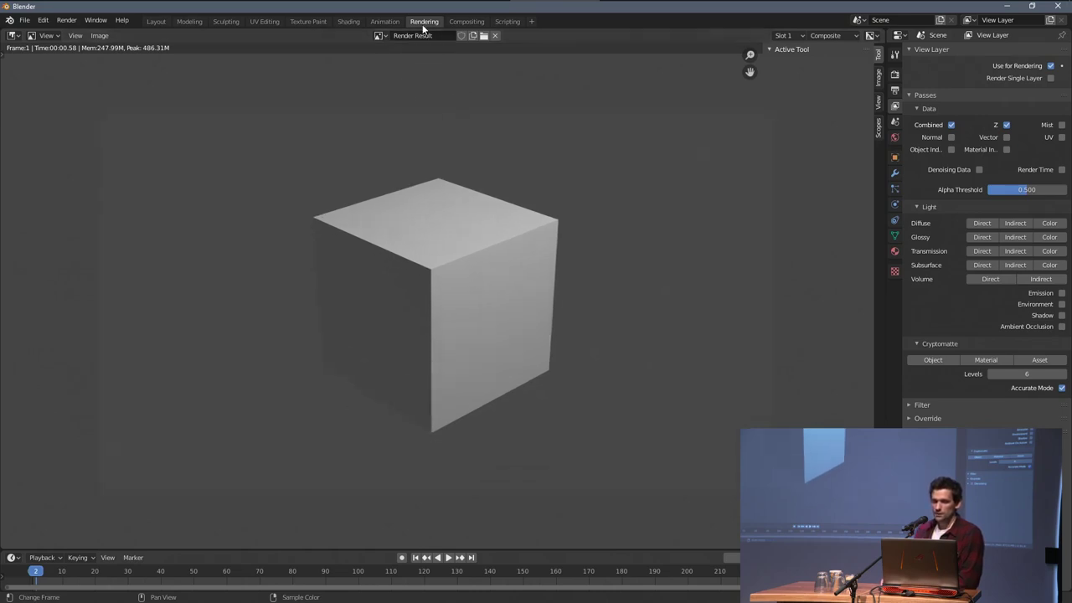
click(379, 35)
click(407, 73)
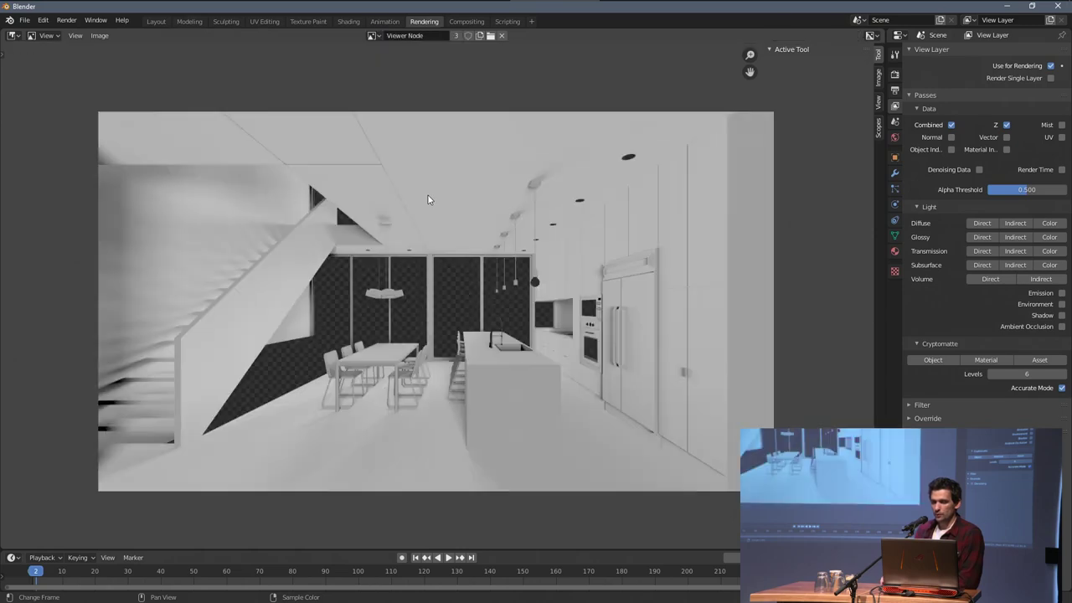
scroll(432, 200, up, 2)
scroll(469, 186, down, 1)
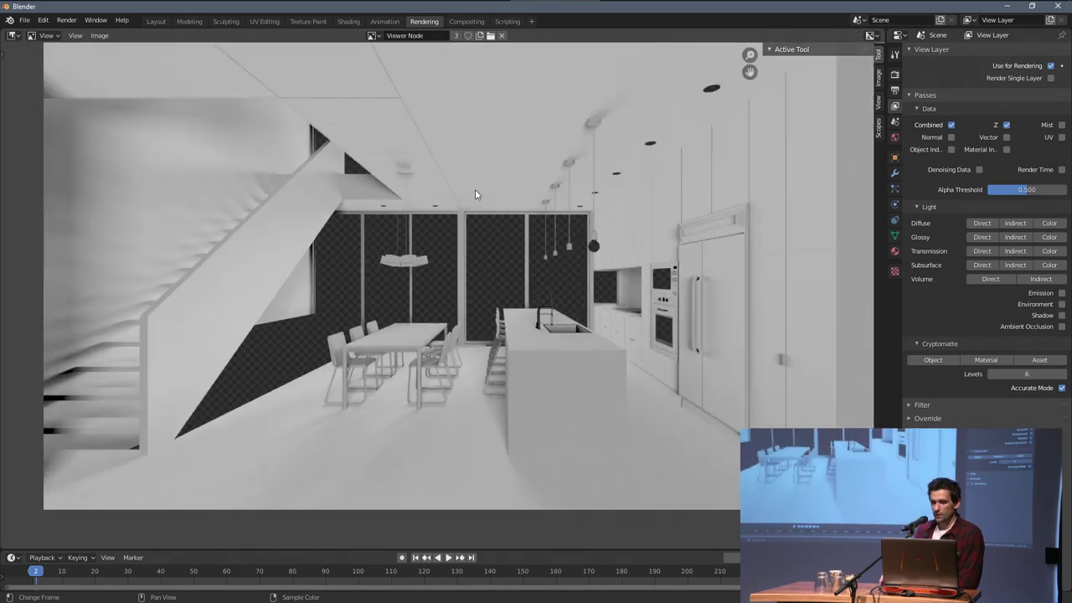
Step: Bring up the Save As options for the Viewer Node image, set the RGBA PNG's color depth to 16 and close the dialog
click(99, 35)
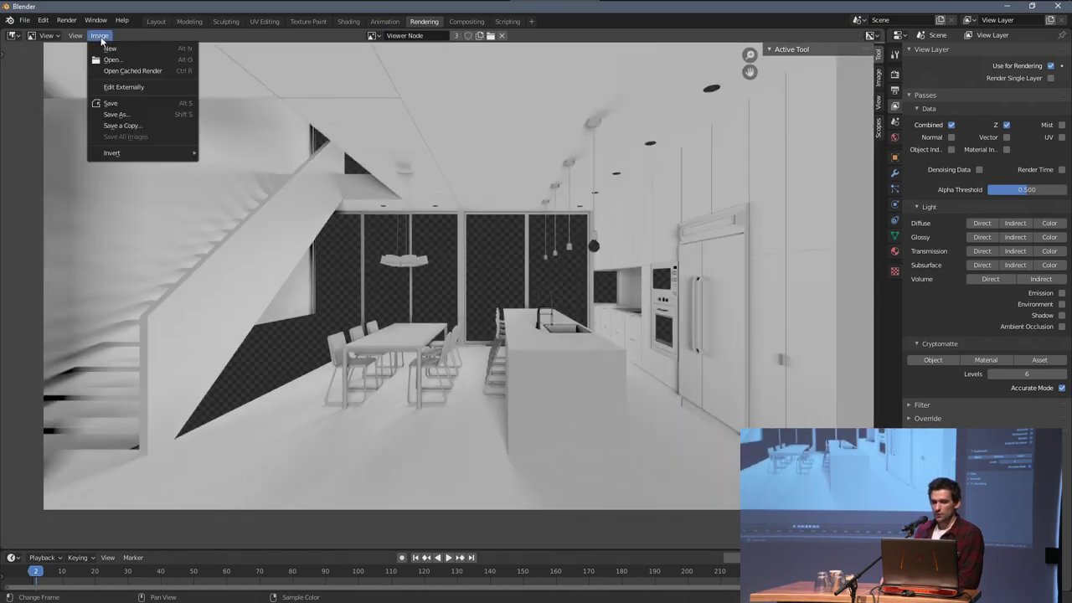
click(142, 113)
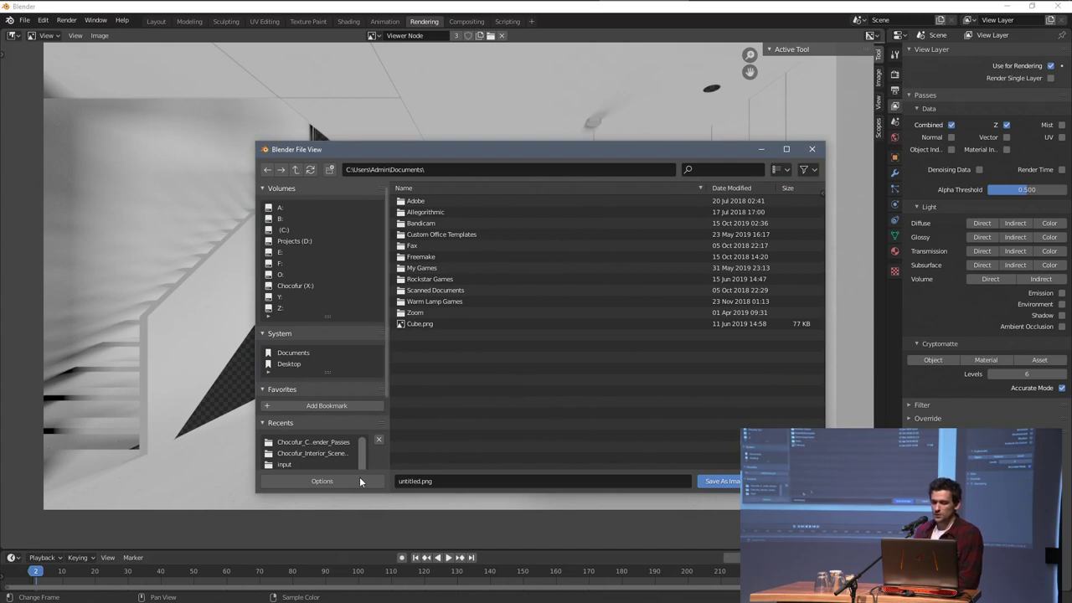
click(330, 484)
click(797, 216)
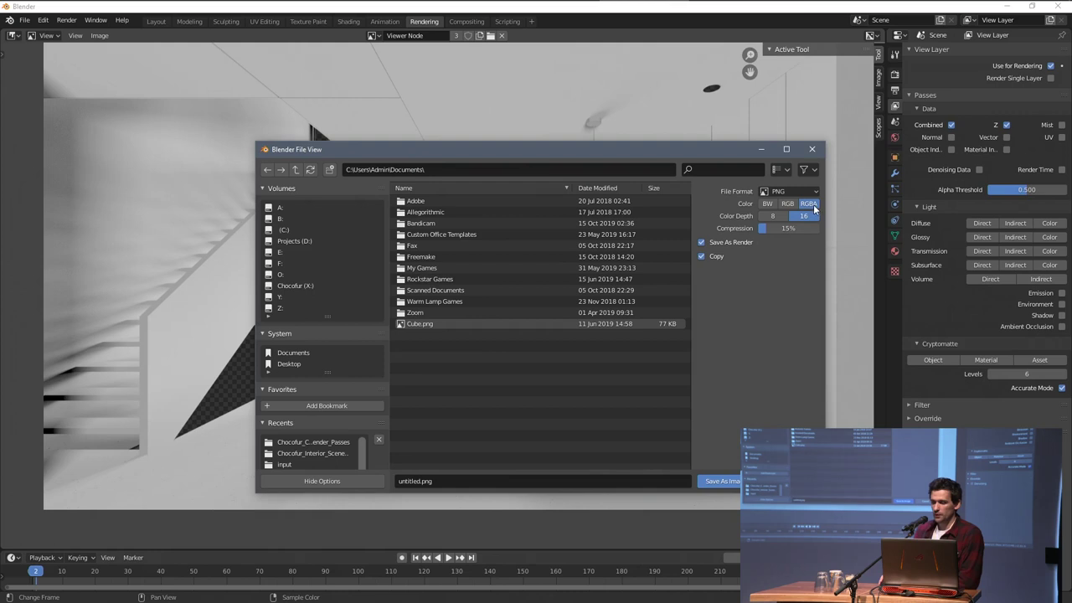
click(787, 481)
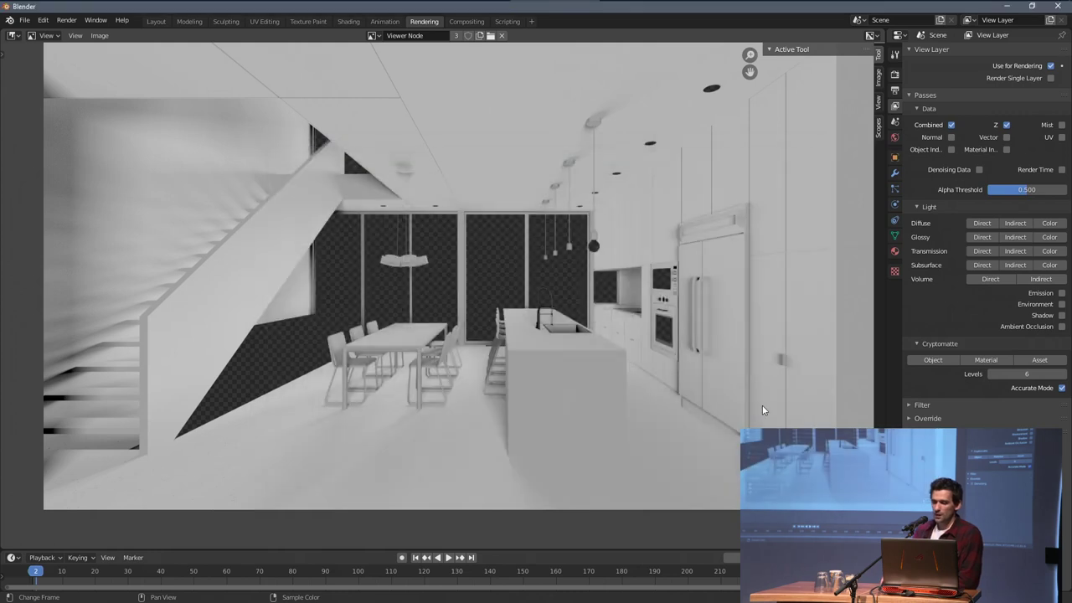
Step: Switch to the BCON19 folder and view the AO pass PNG from Chocofur_Chapter_12_Render_Passes
mouse_move(486, 5)
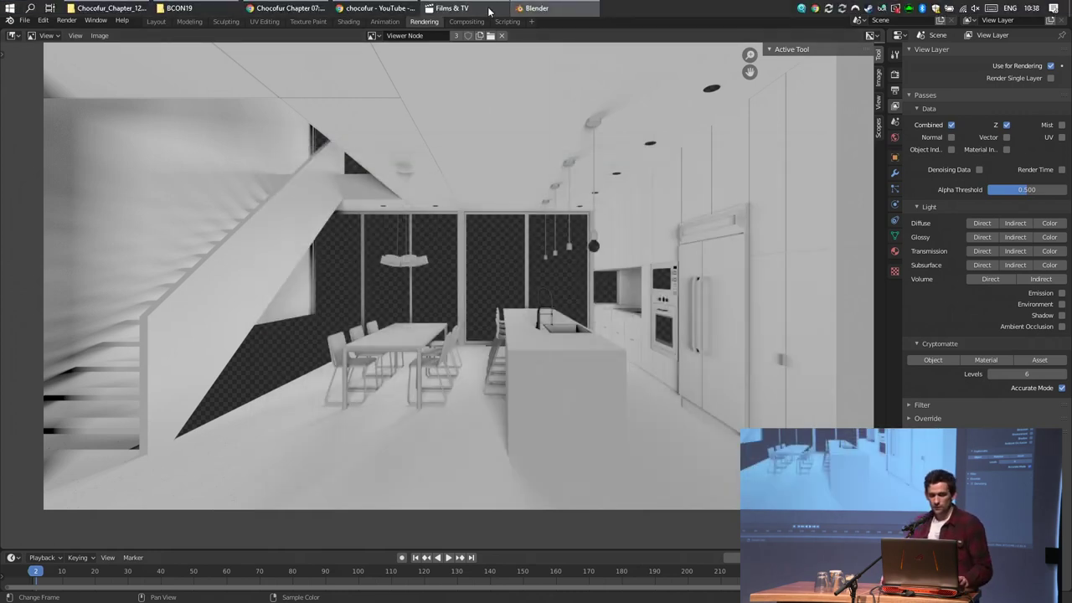
key(super)
click(201, 7)
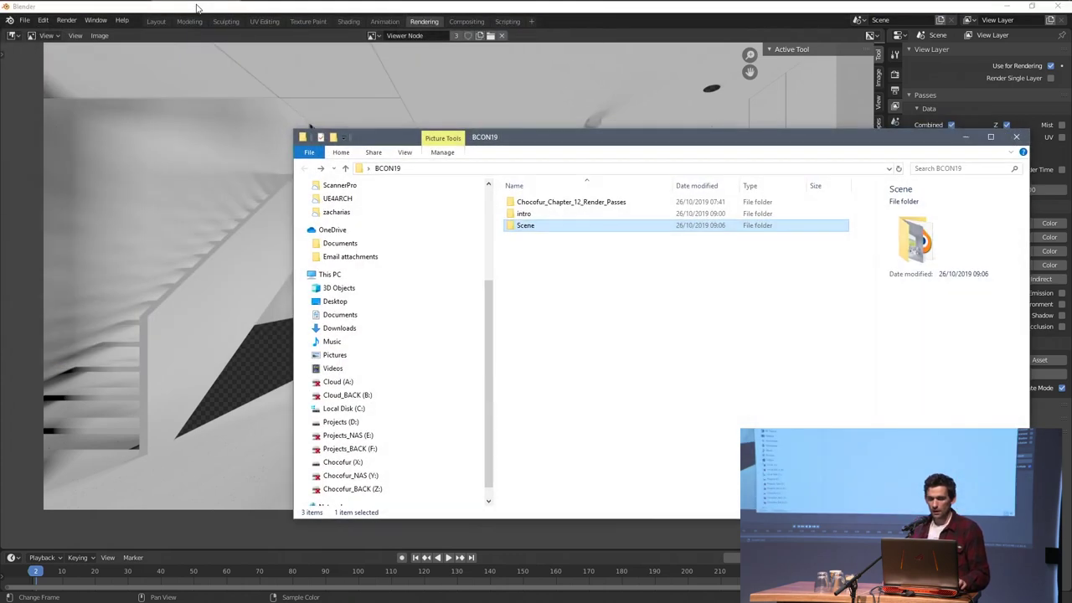
double_click(554, 202)
double_click(538, 219)
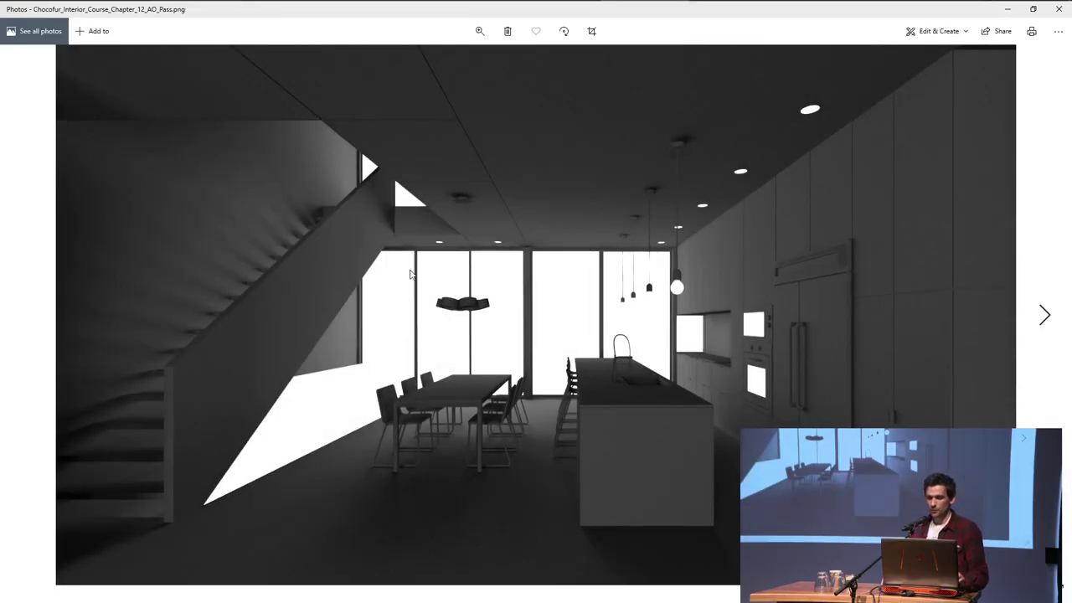
Step: Page through the glossy direct, glossy indirect, shadow and final render images, and close the photo viewer
key(Right)
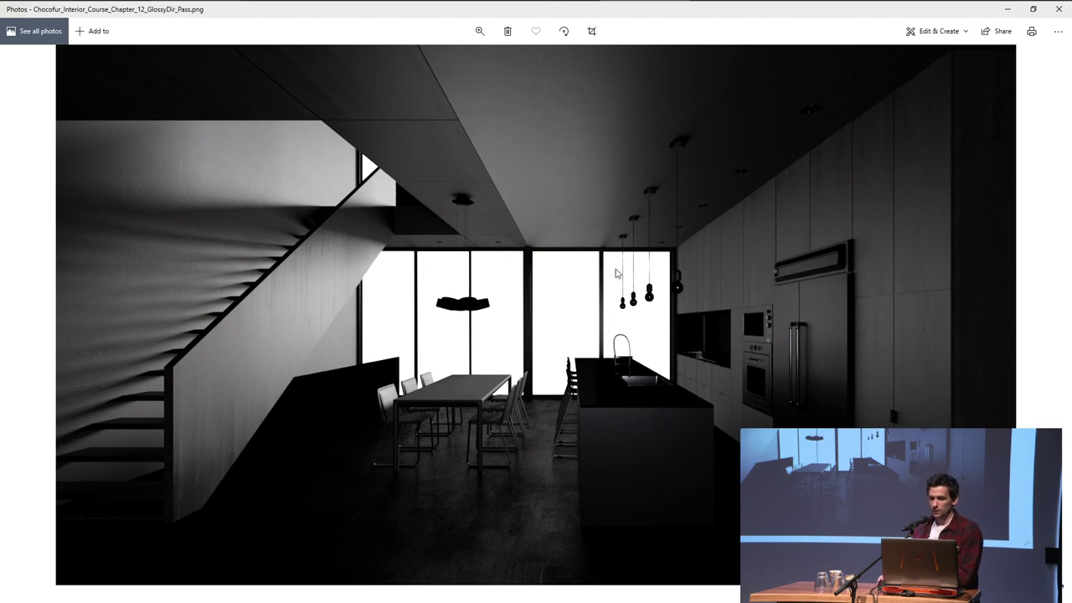
key(Right)
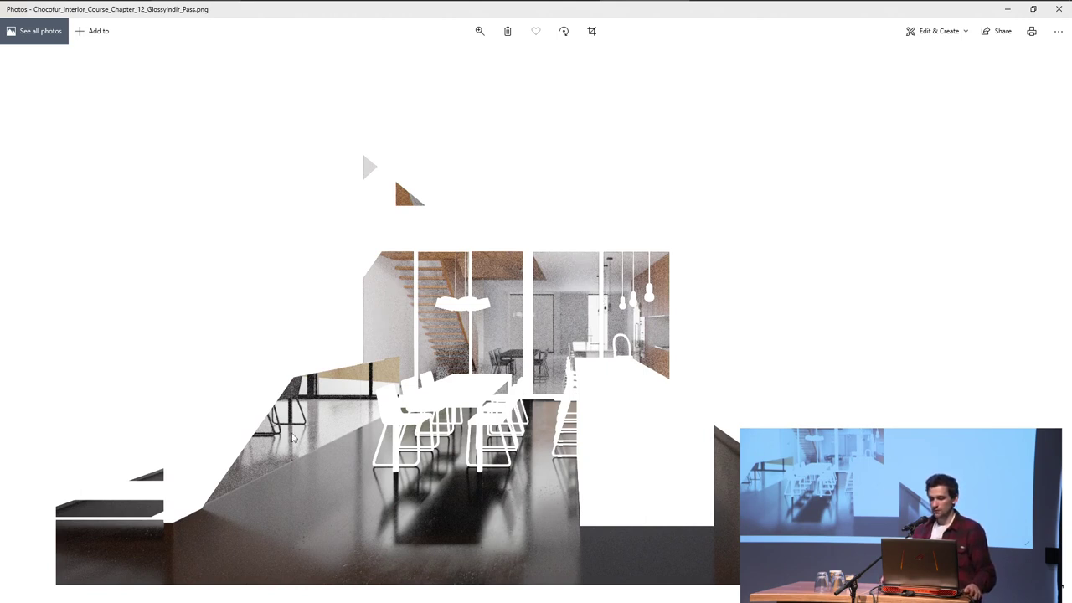
key(Right)
key(Right)
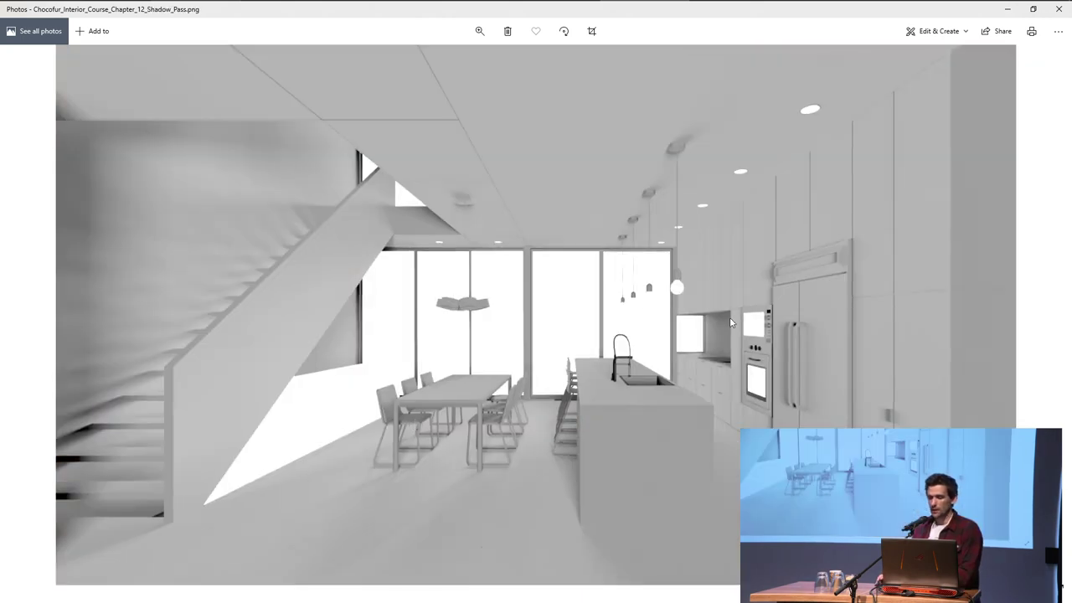
key(Left)
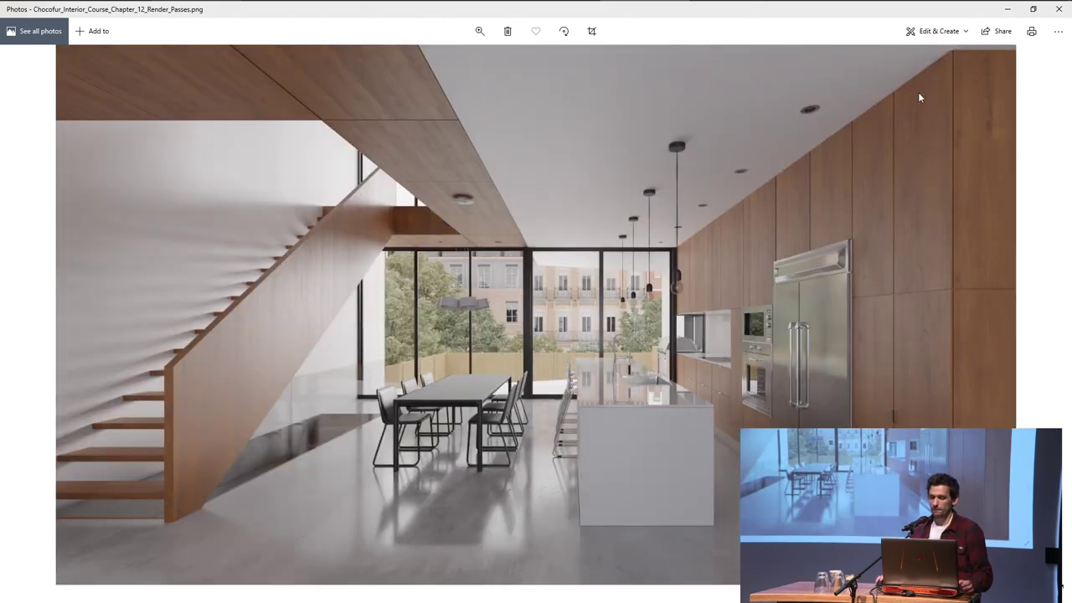
click(1059, 8)
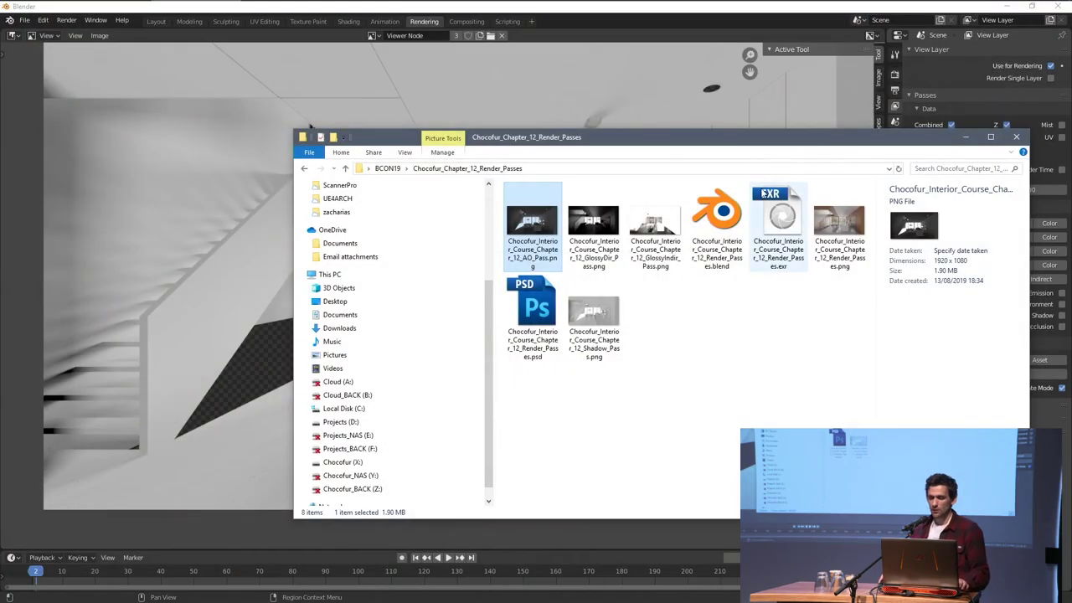
Step: Launch Adobe Photoshop CS5
key(alt+Tab)
click(960, 375)
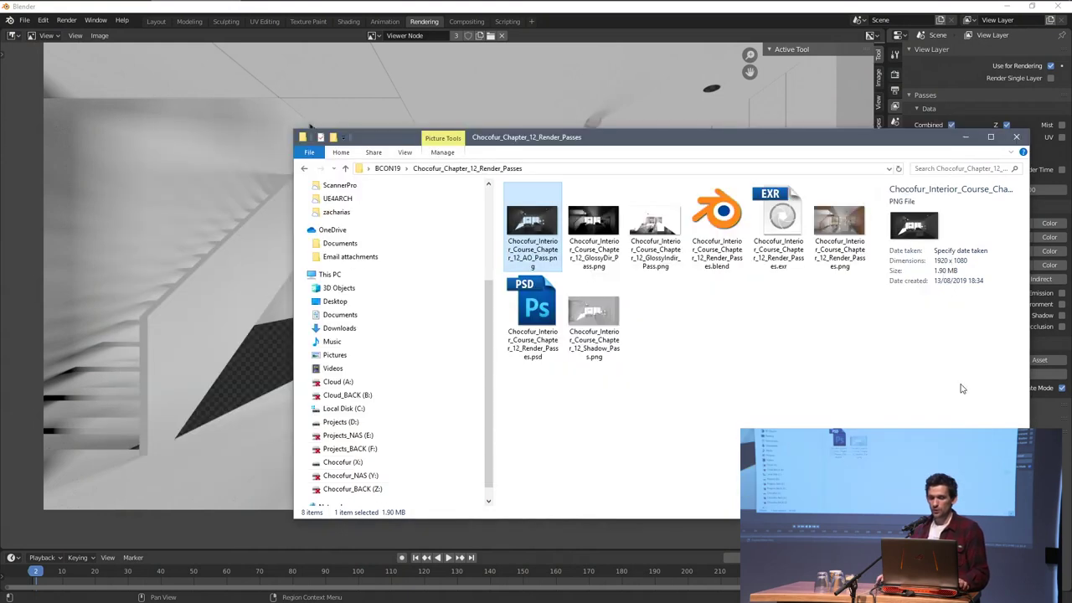
mouse_move(419, 4)
click(10, 8)
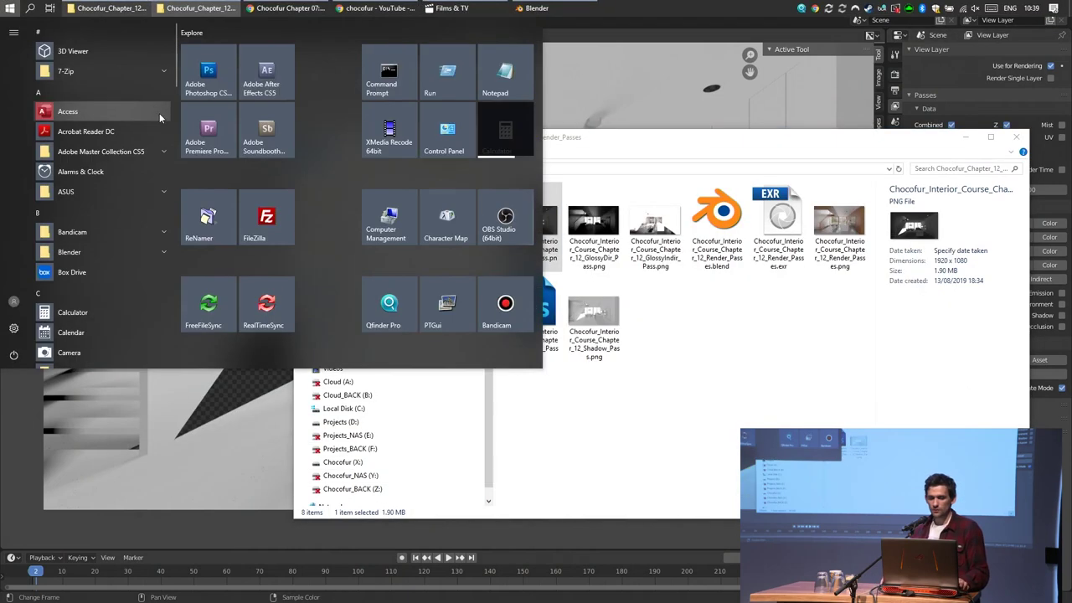
click(209, 73)
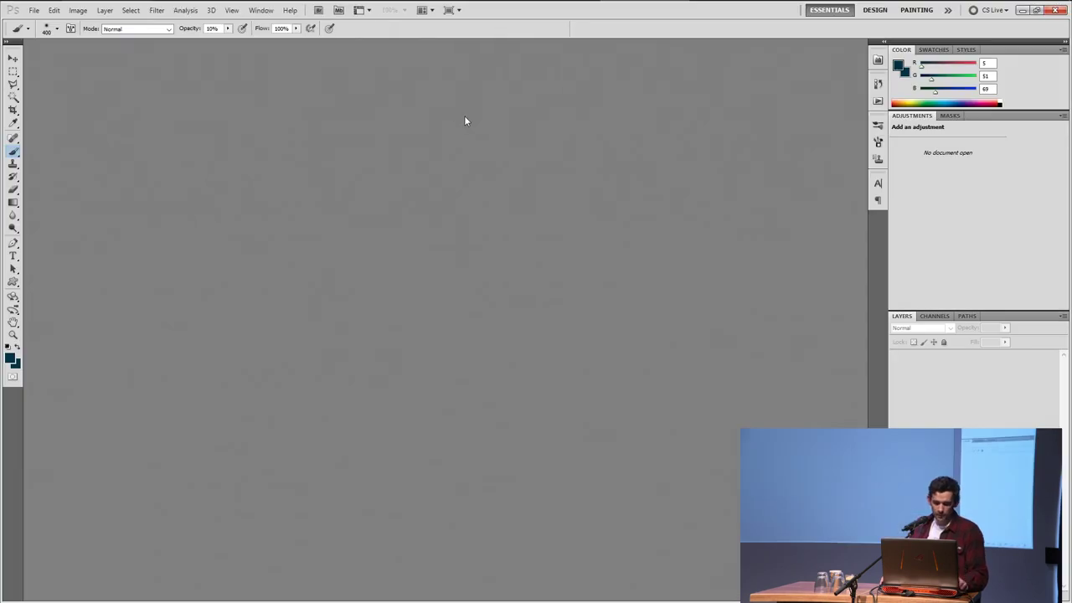
key(alt+Tab)
key(alt+Tab)
scroll(491, 159, down, 2)
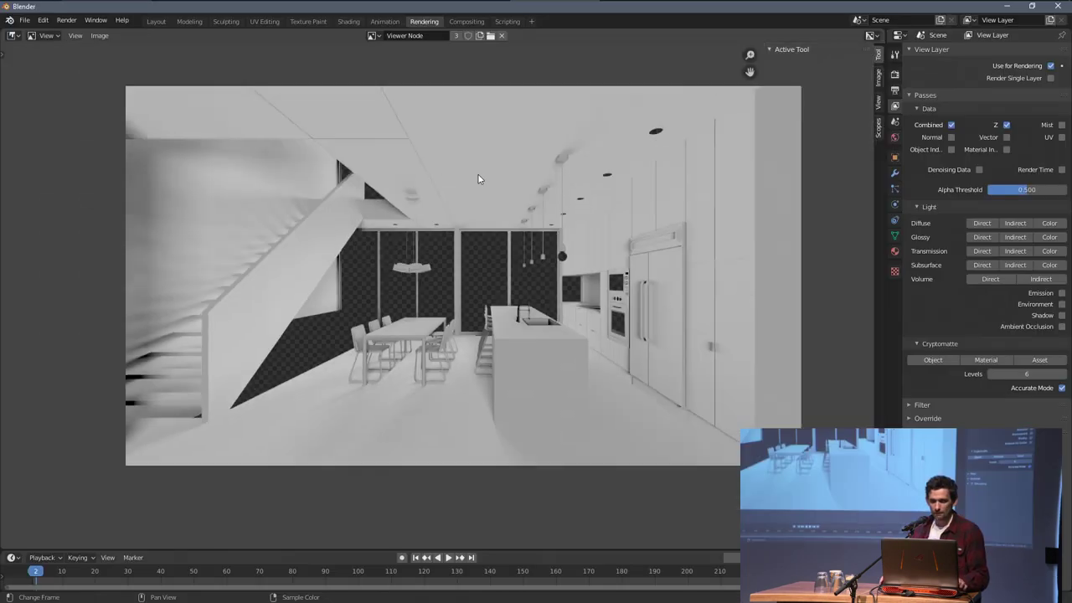
scroll(491, 166, up, 2)
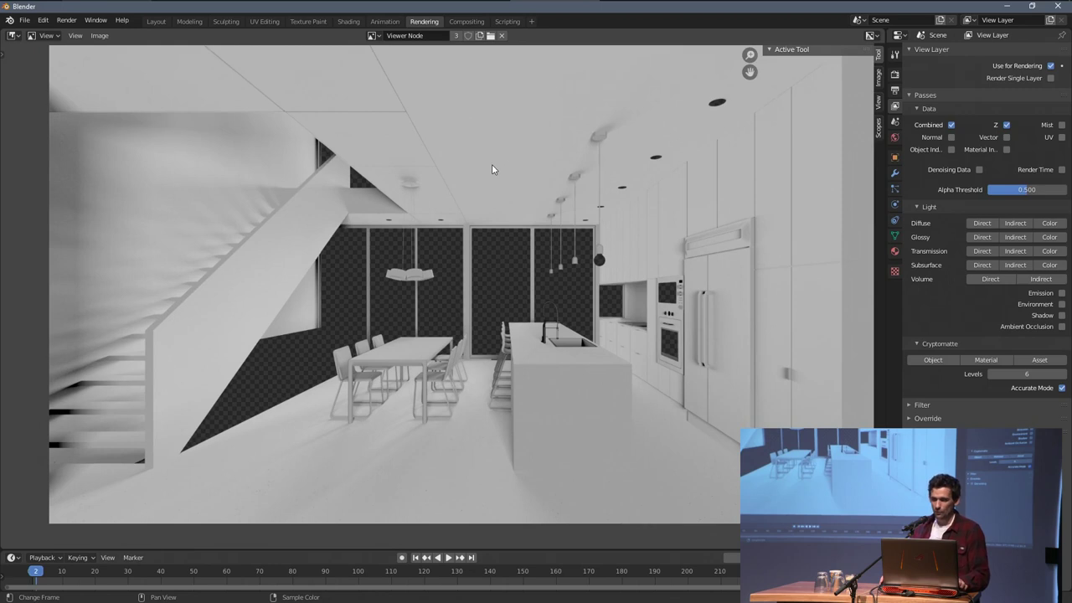
scroll(493, 168, down, 1)
Step: Switch to the render passes folder and open Chocofur_Interior_Course_Chapter_12_Render_Passes.png in Photoshop
key(alt+Tab)
key(alt+Tab)
key(alt+Tab)
drag(851, 230, 639, 101)
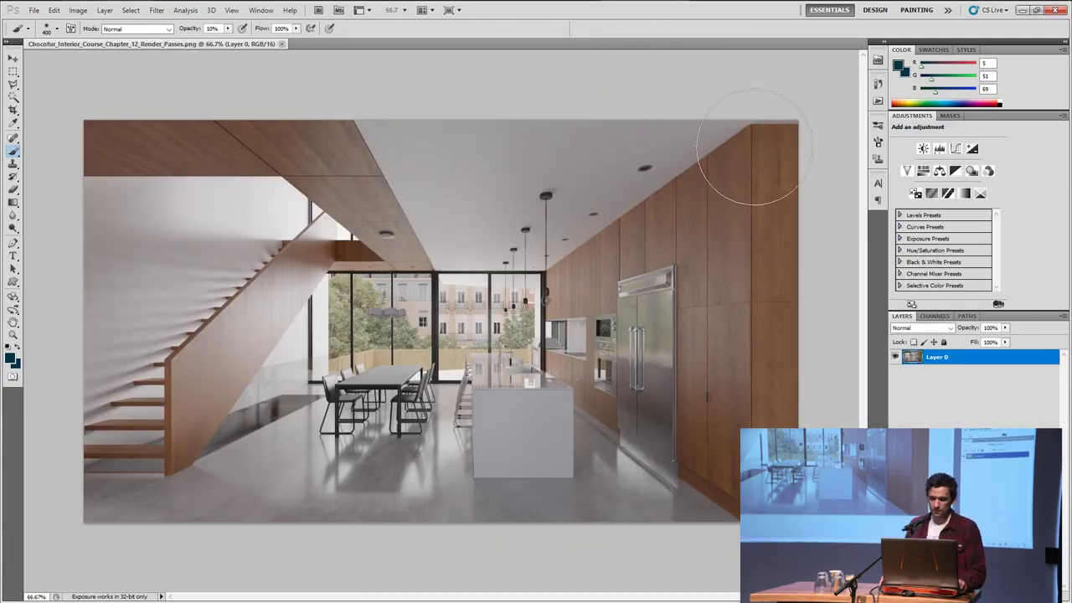
Step: Place Chocofur_Interior_Course_Chapter_12_Shadow_Pass.png from the folder as a layer over the render and rasterize it
key(alt+Tab)
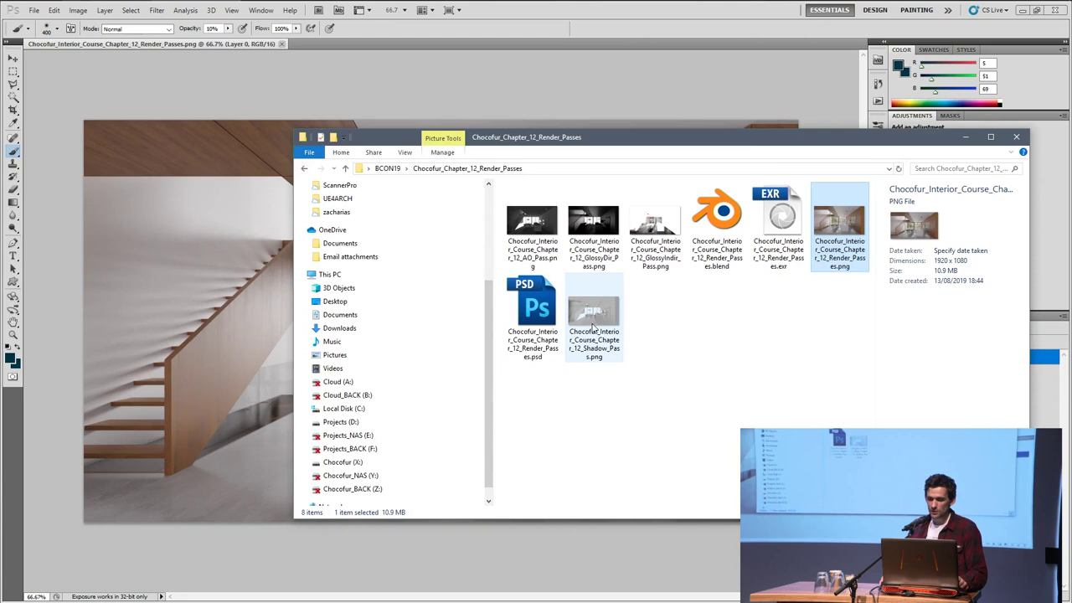
click(605, 316)
drag(605, 316, 232, 310)
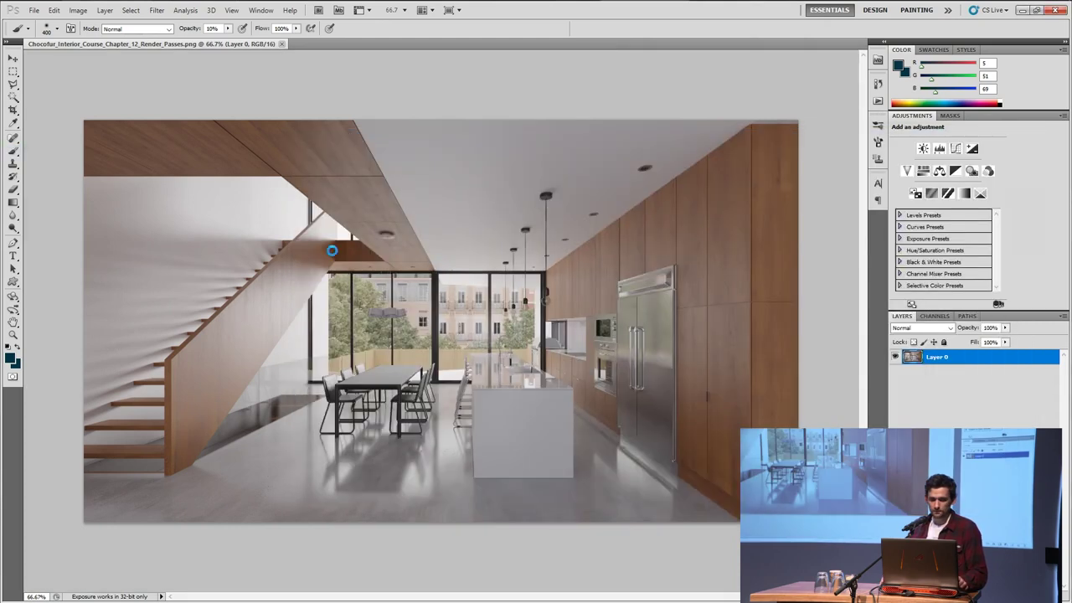
drag(382, 219, 383, 220)
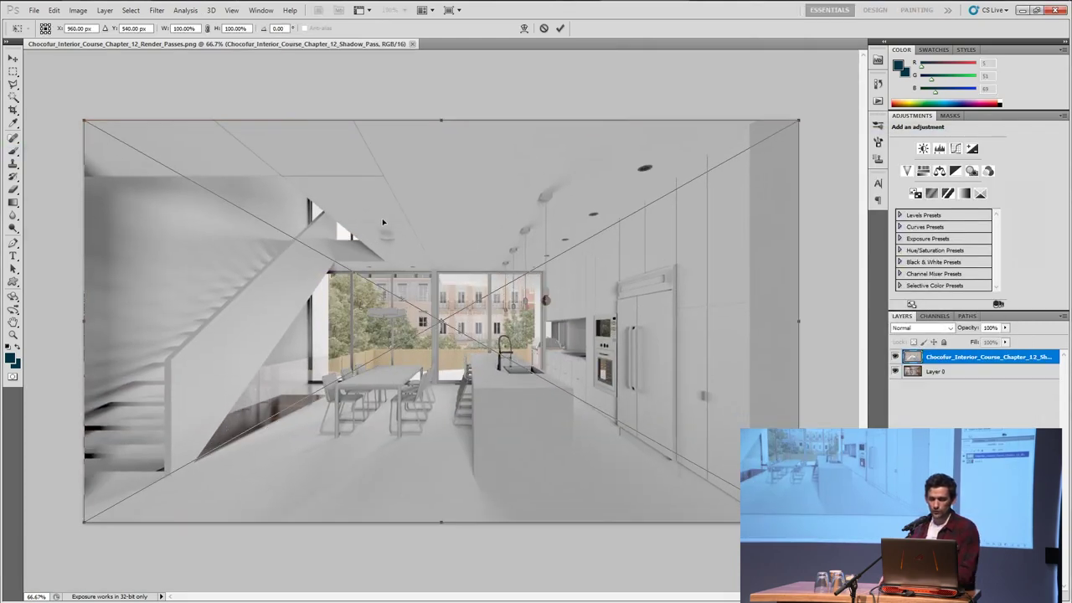
key(Return)
right_click(940, 361)
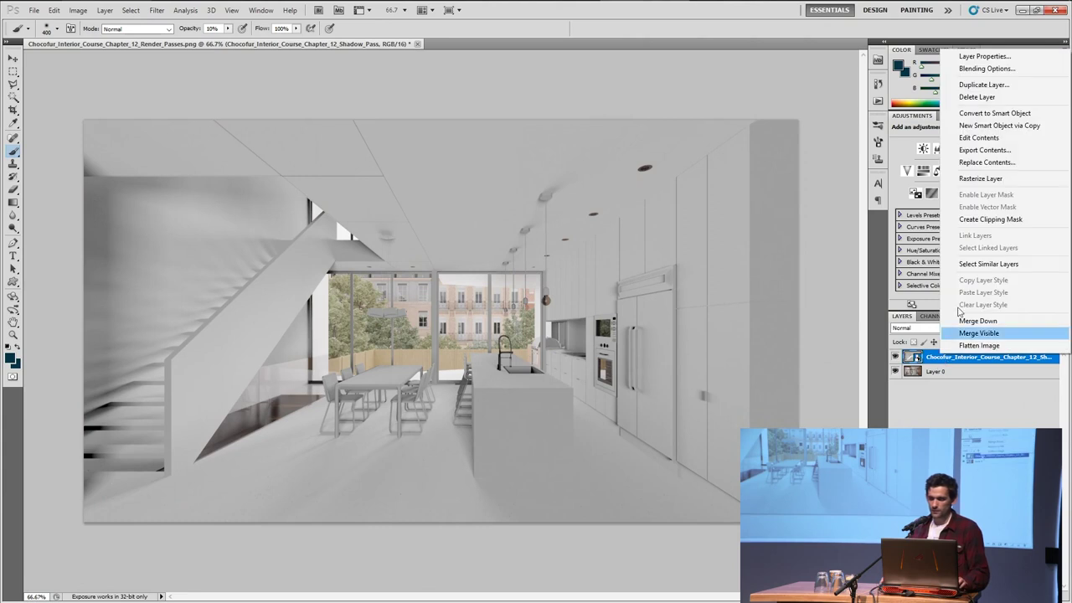
click(980, 179)
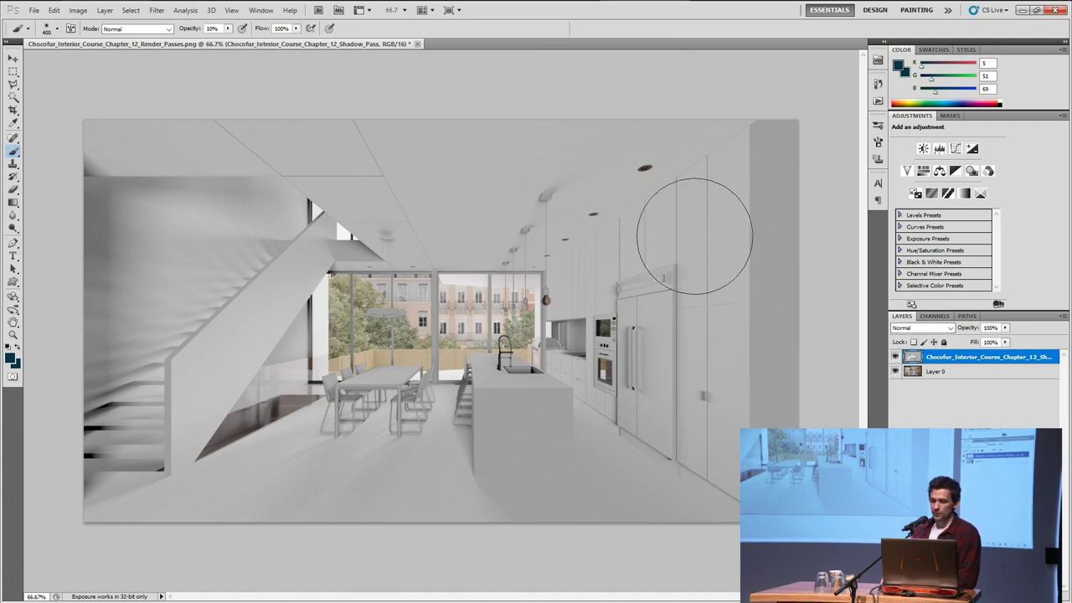
Step: Set the shadow pass layer's blend mode to Soft Light
click(922, 328)
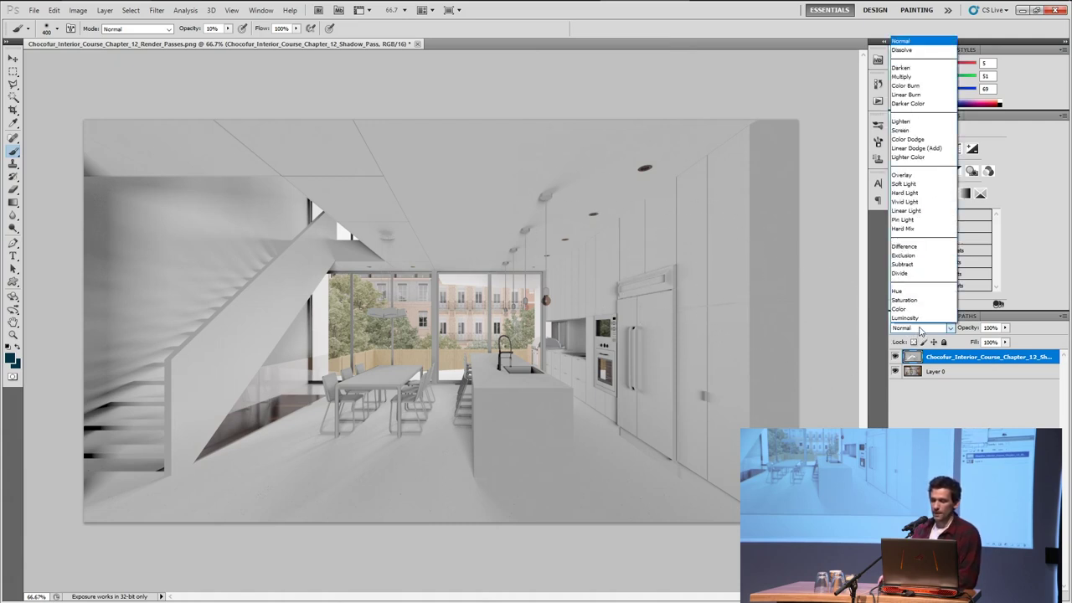
click(906, 183)
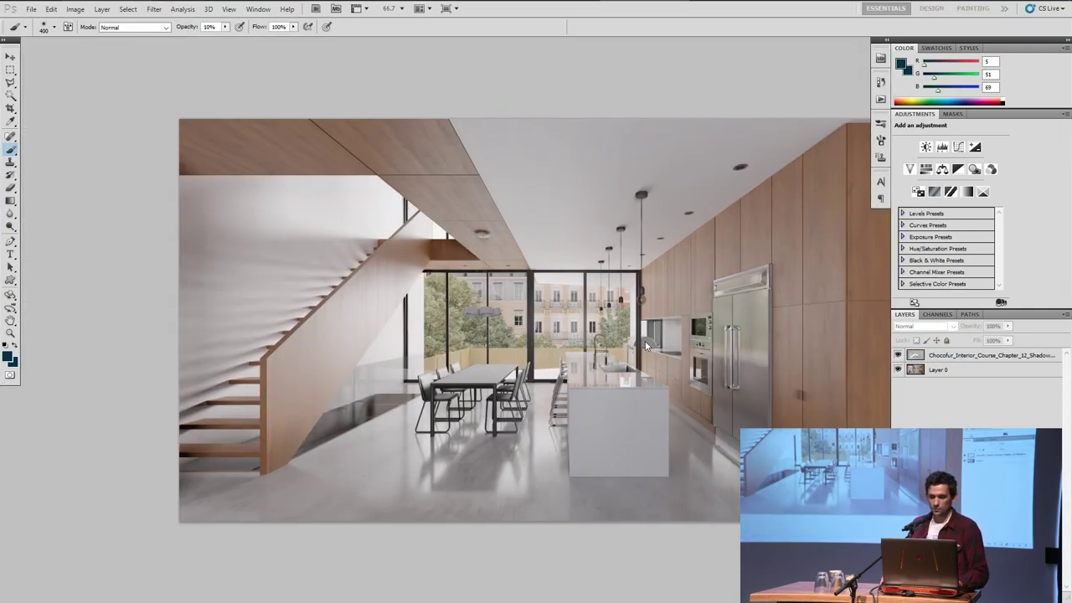
key(ctrl+alt+shift+i)
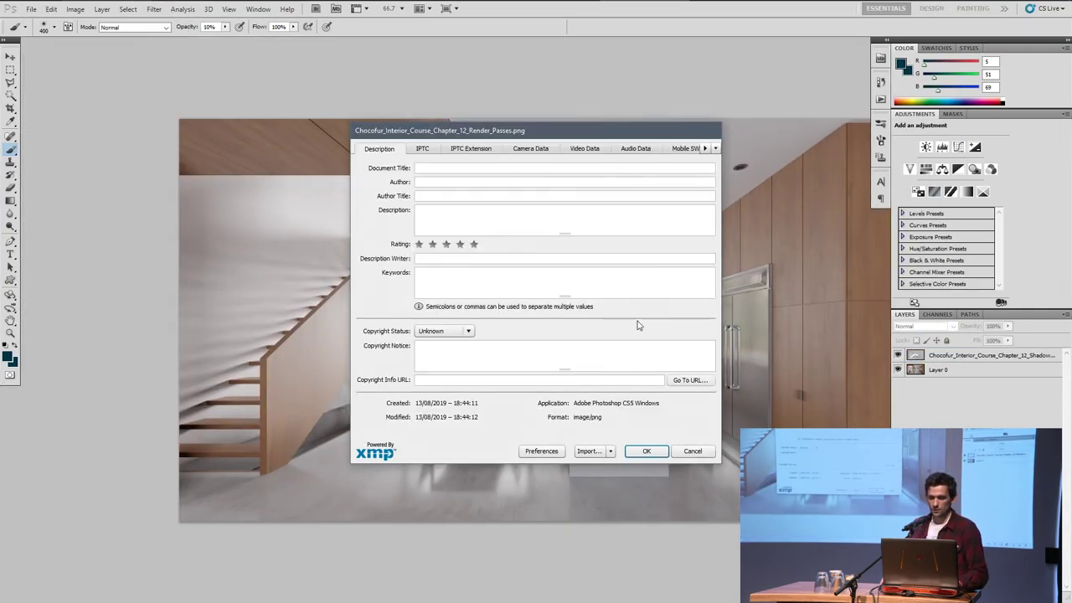
click(696, 450)
Step: View the composite full screen on a black background and bring the interface back around it
key(f)
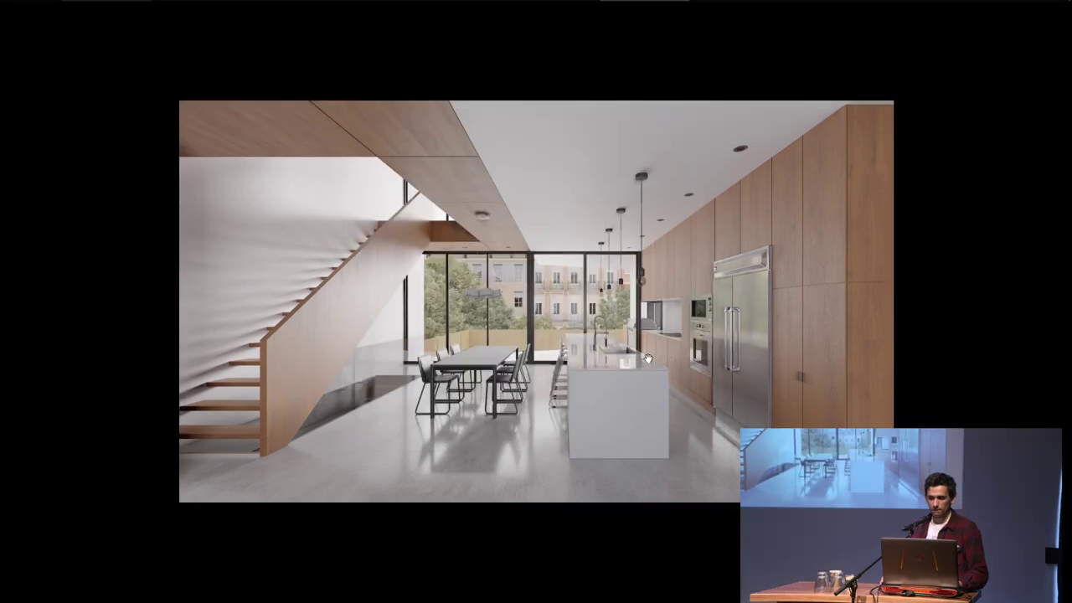
drag(658, 355, 615, 363)
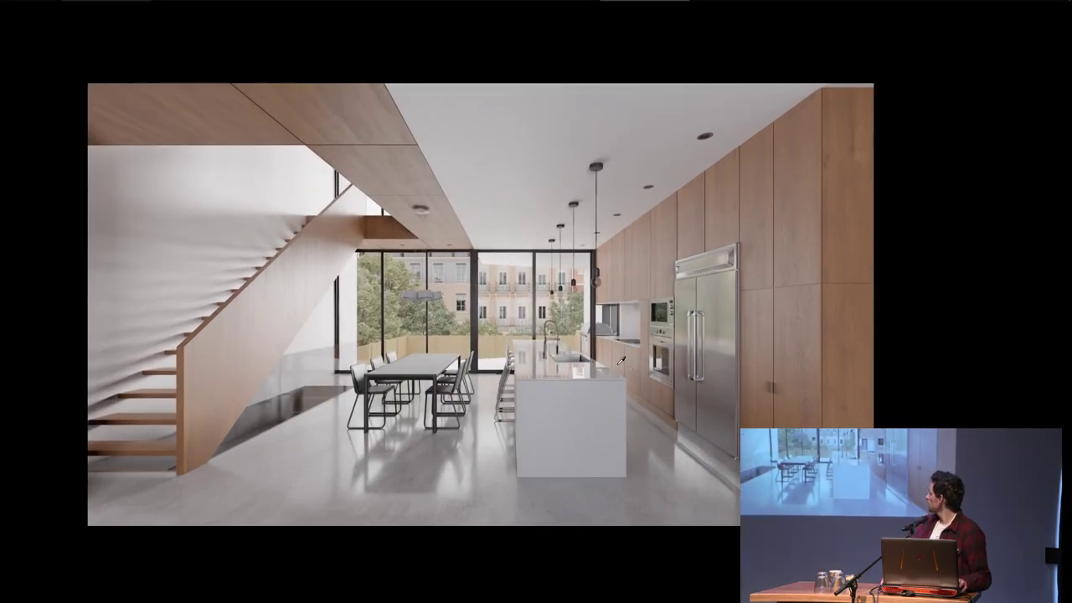
key(alt+space)
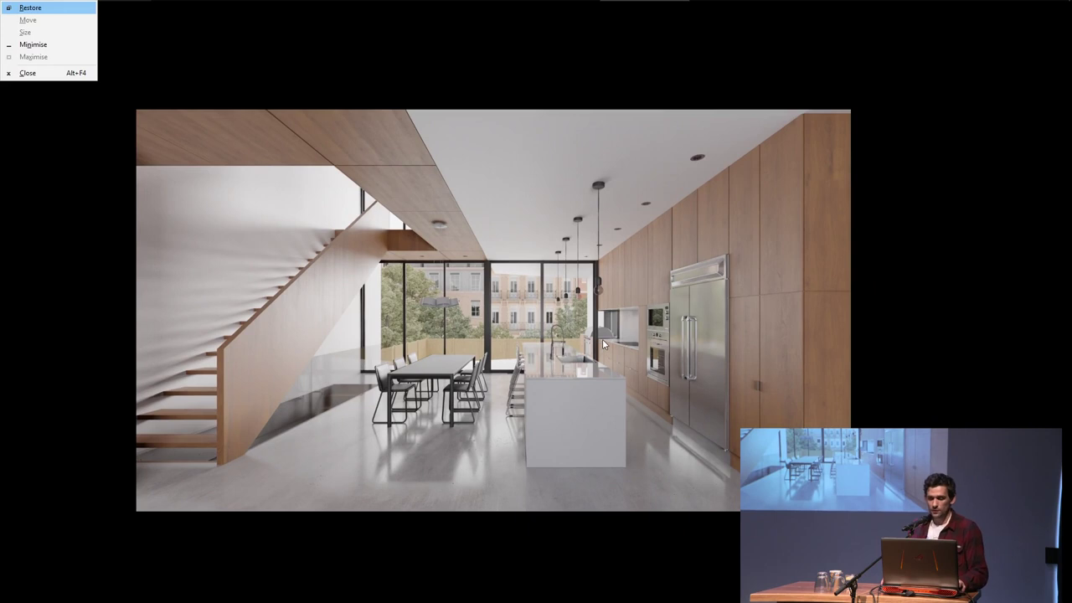
key(Escape)
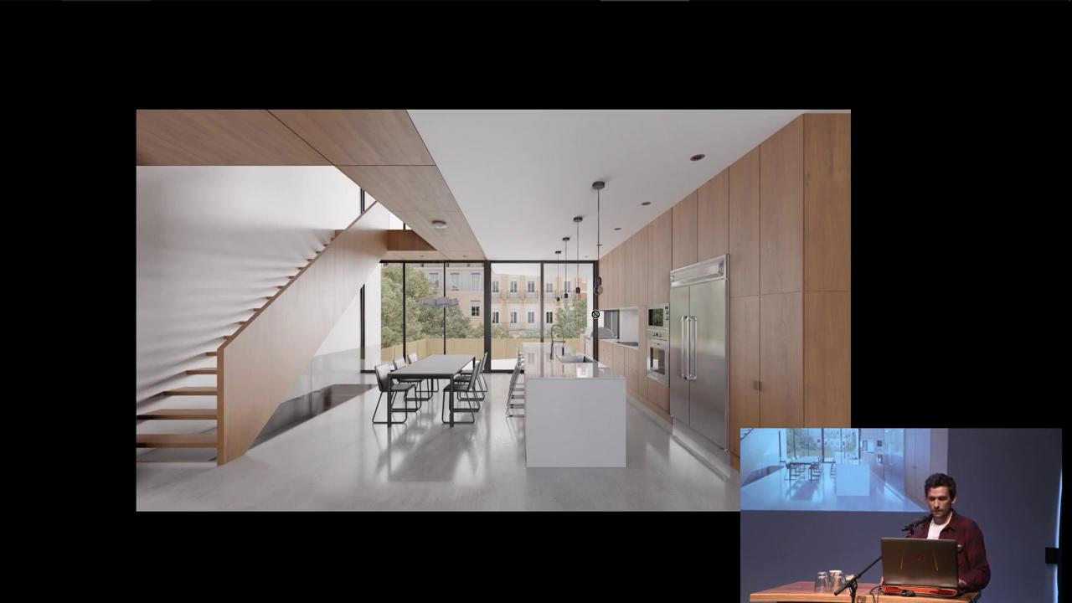
click(607, 299)
click(549, 234)
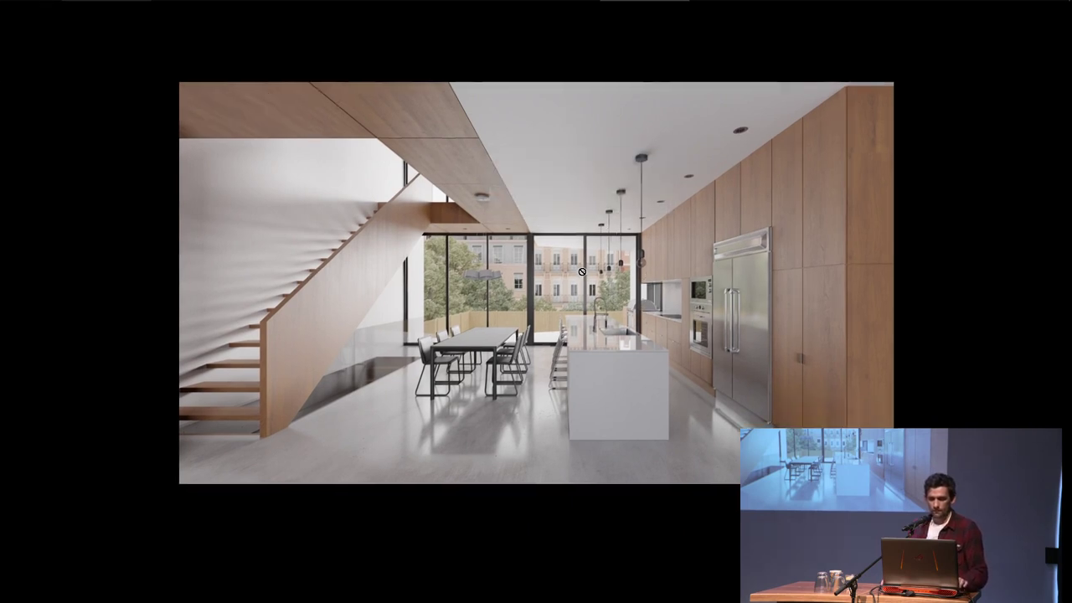
key(Tab)
drag(699, 303, 609, 288)
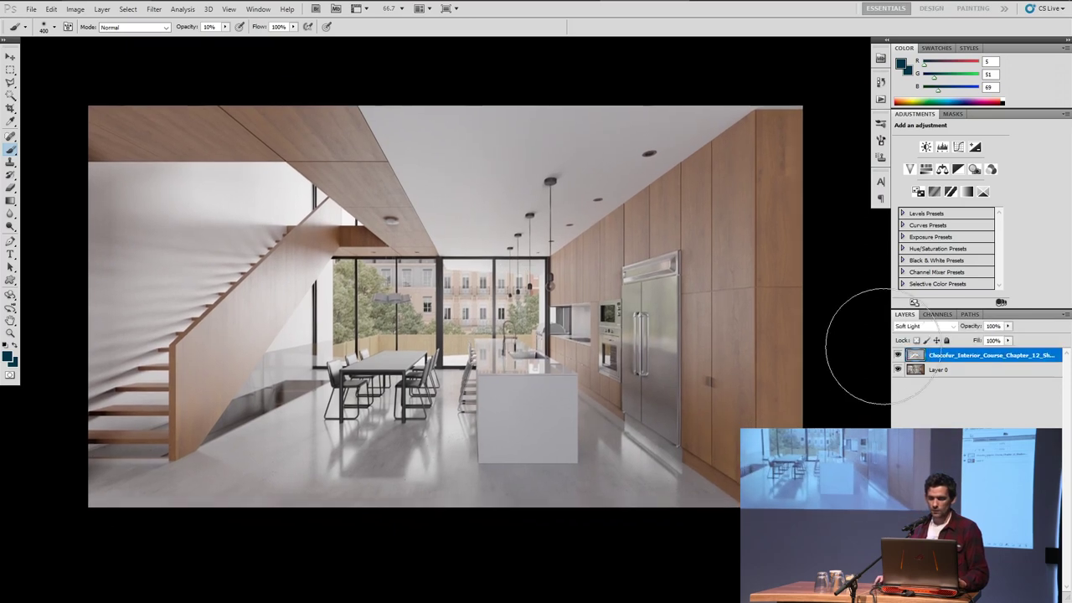
Step: Toggle the shadow pass layer's visibility repeatedly to compare the render with and without it, activating the Move tool
click(897, 355)
click(898, 355)
click(898, 355)
click(898, 355)
click(898, 355)
click(899, 355)
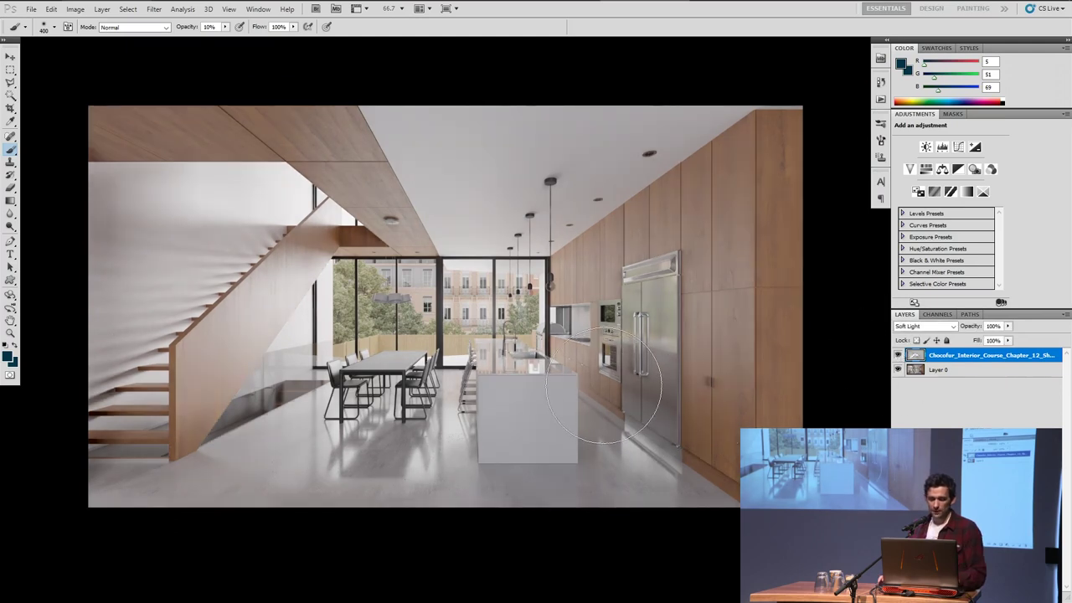
key(v)
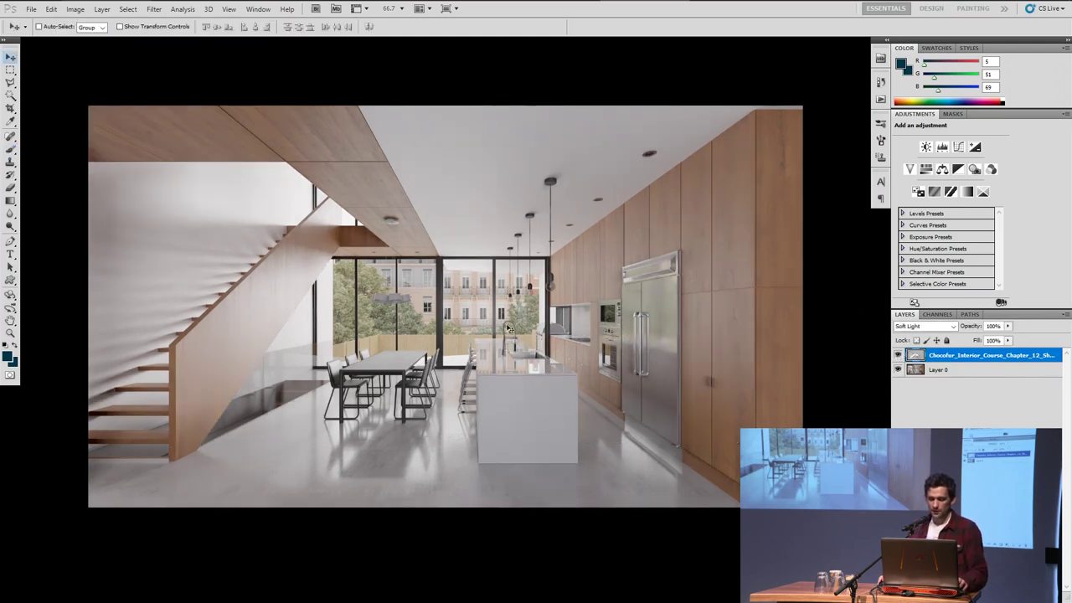
click(899, 355)
click(898, 355)
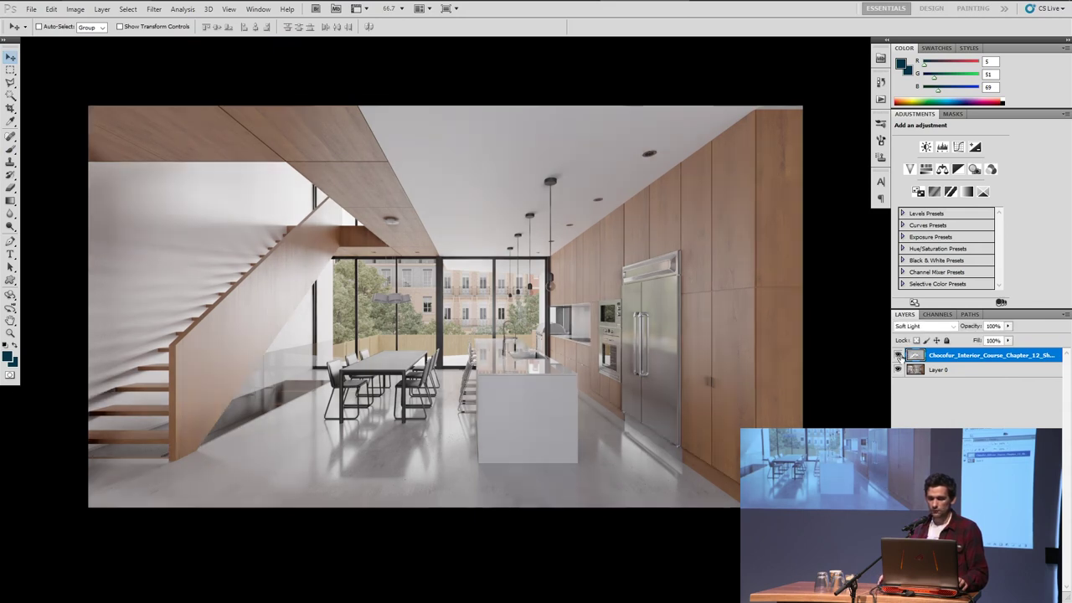
Step: Switch the shadow pass layer to Normal blending to show the raw pass, and return it to Soft Light
key(alt+shift+n)
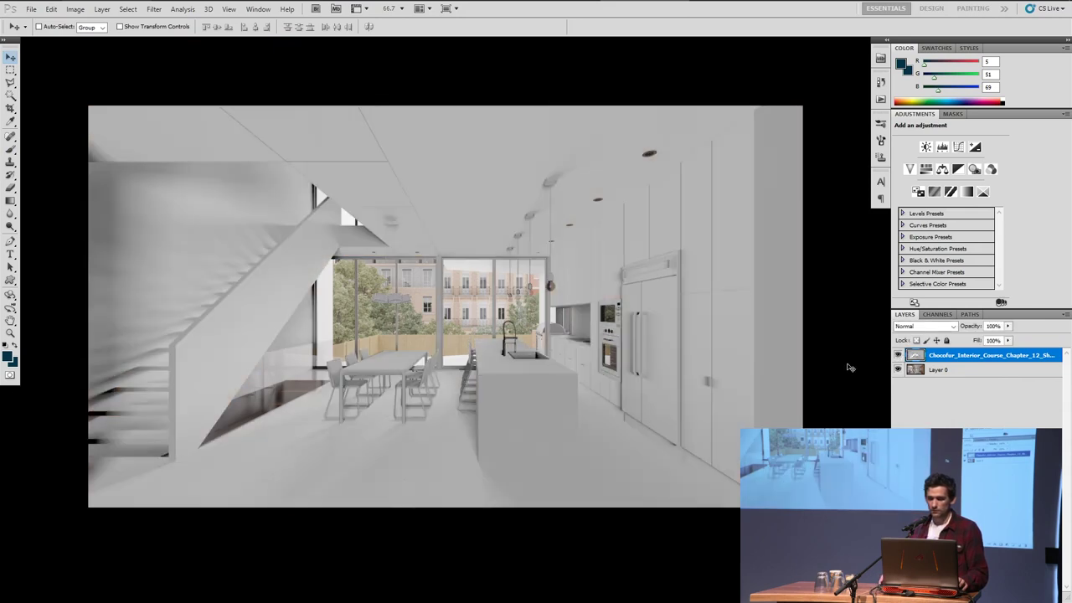
click(922, 326)
click(925, 193)
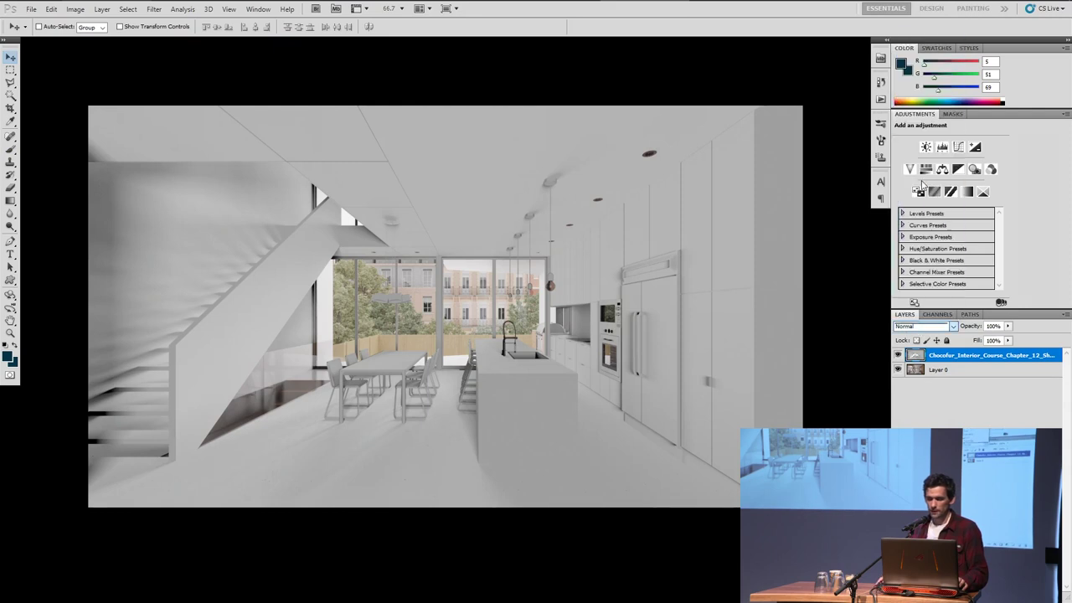
Step: Compare the render with and without the shadow pass layer, and reduce that layer's opacity
click(899, 355)
click(899, 355)
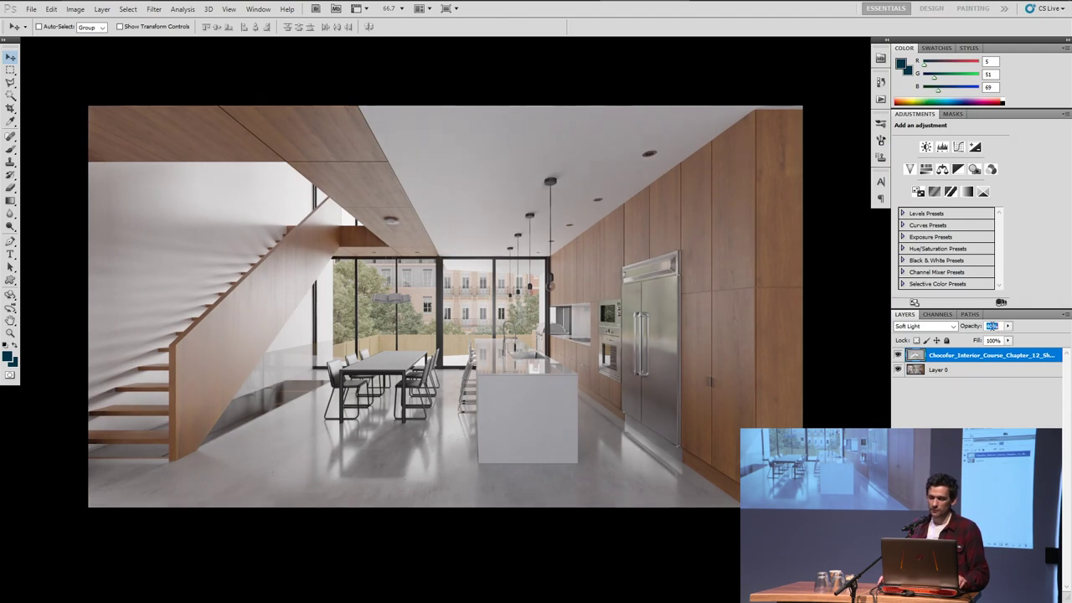
click(987, 382)
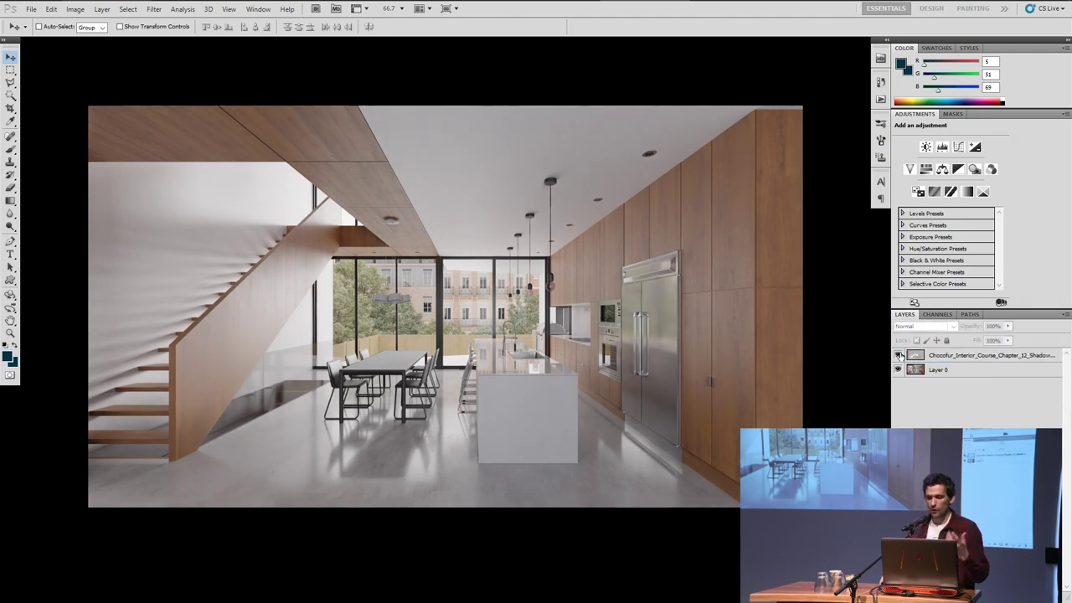
Step: Toggle the shadow pass layer's visibility to compare the render with and without it at its reduced opacity
click(899, 355)
click(898, 355)
click(899, 355)
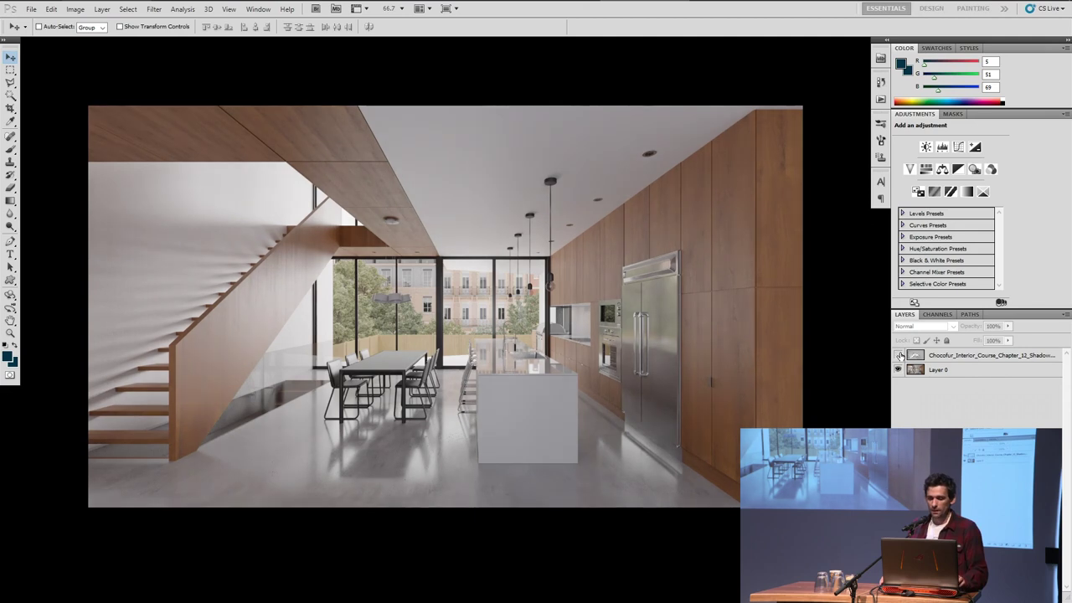
click(898, 356)
Step: Place the AO pass PNG from the render passes folder over the image, aligned with the canvas
key(alt+Tab)
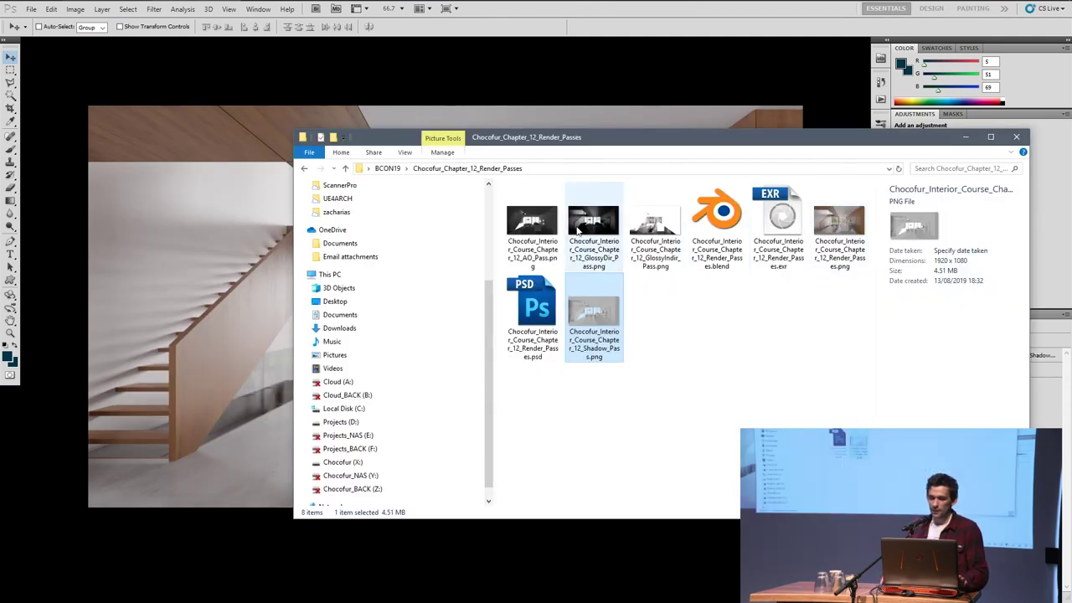
drag(544, 222, 335, 229)
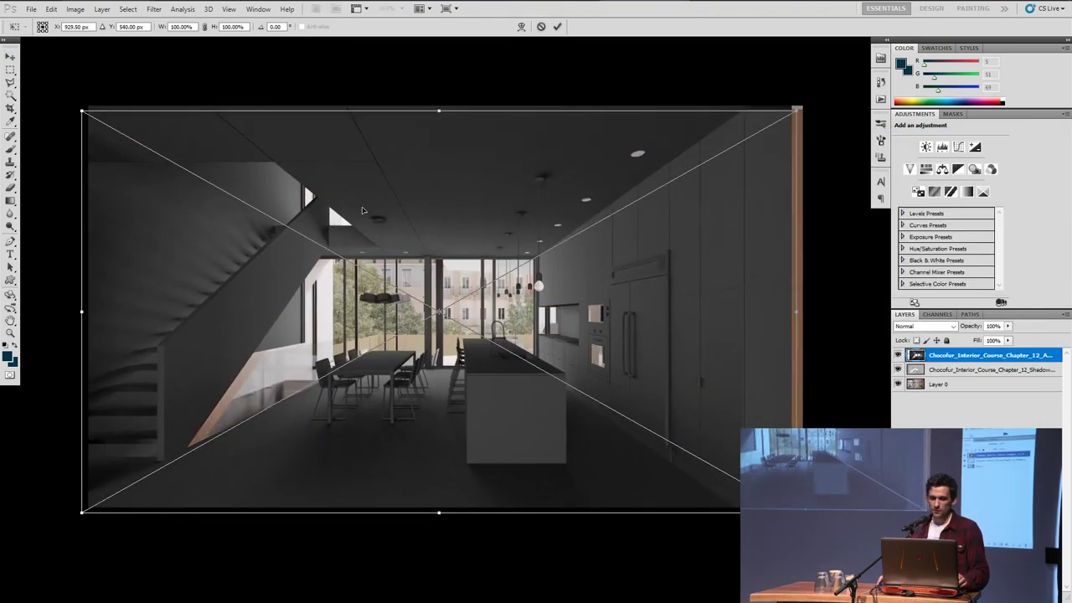
key(Return)
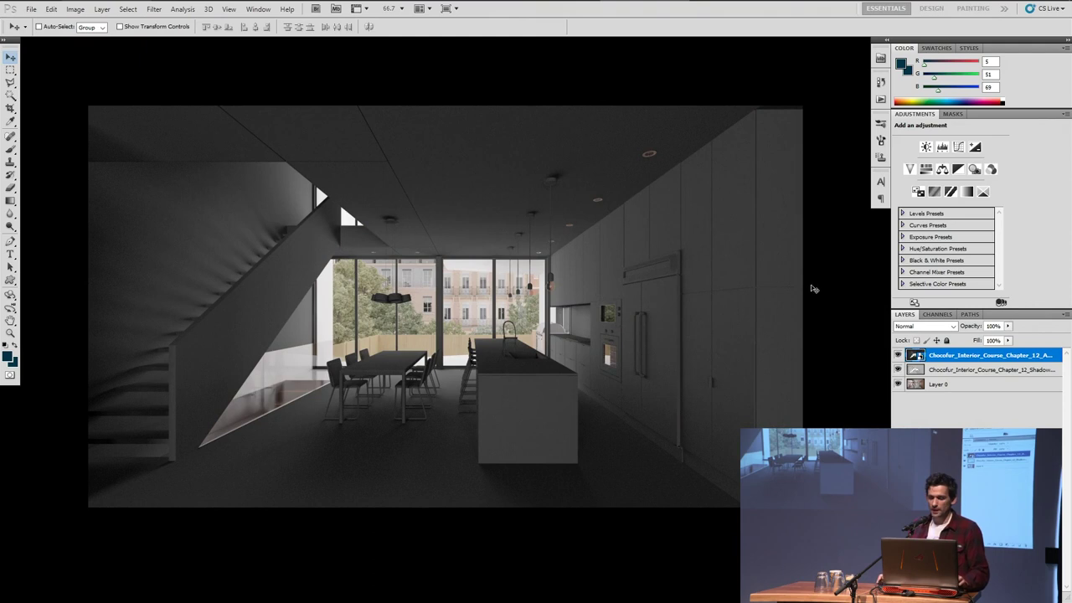
Step: Rasterize the AO pass layer and set its blending mode to Soft Light
right_click(955, 355)
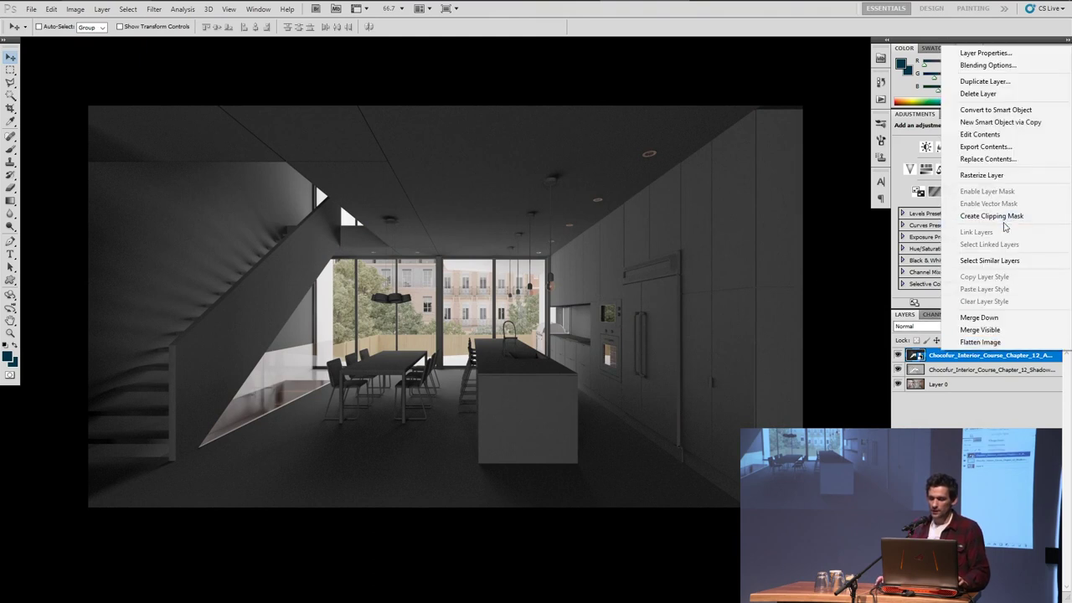
click(921, 327)
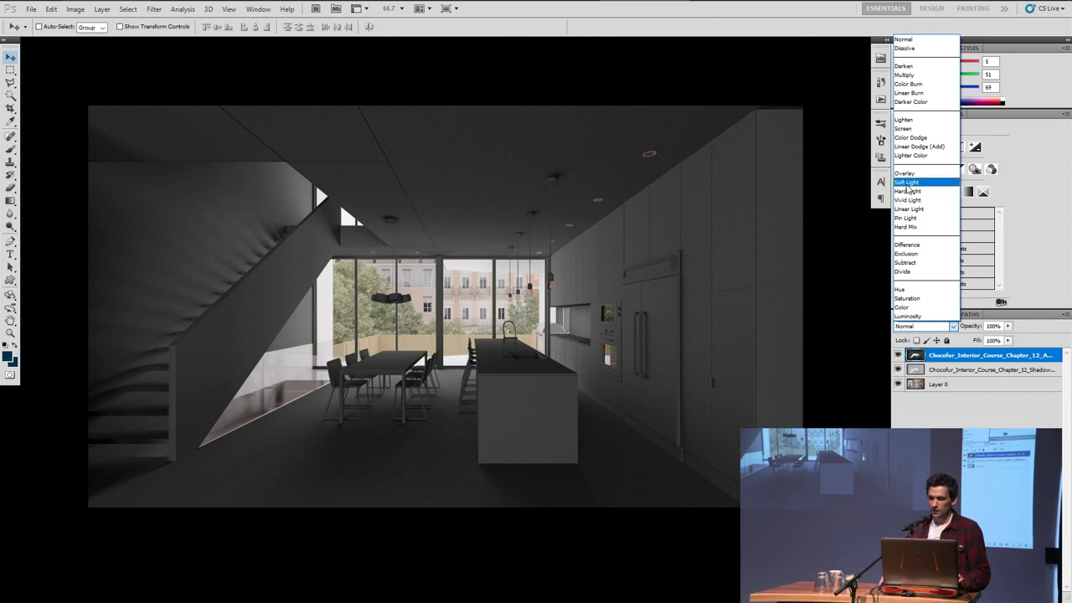
click(907, 183)
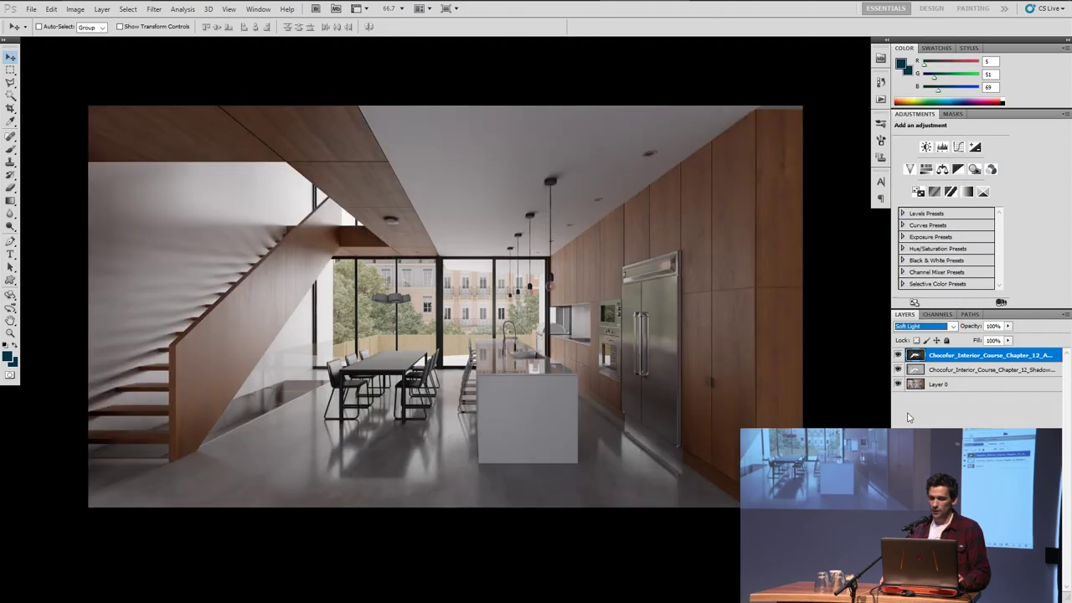
Step: Compare the render with and without the AO pass layer
click(904, 355)
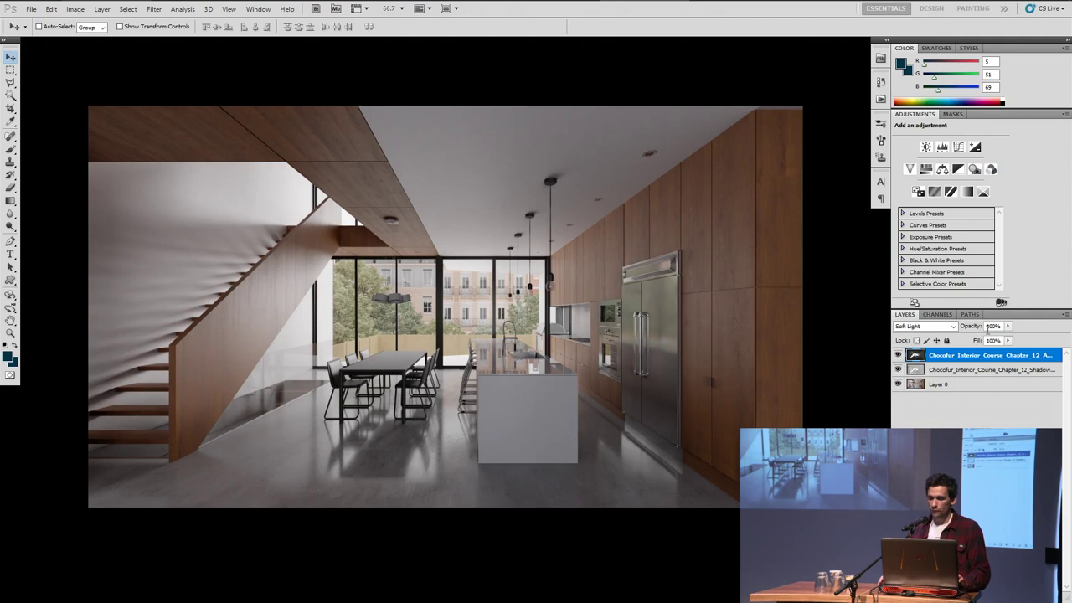
click(899, 356)
click(898, 356)
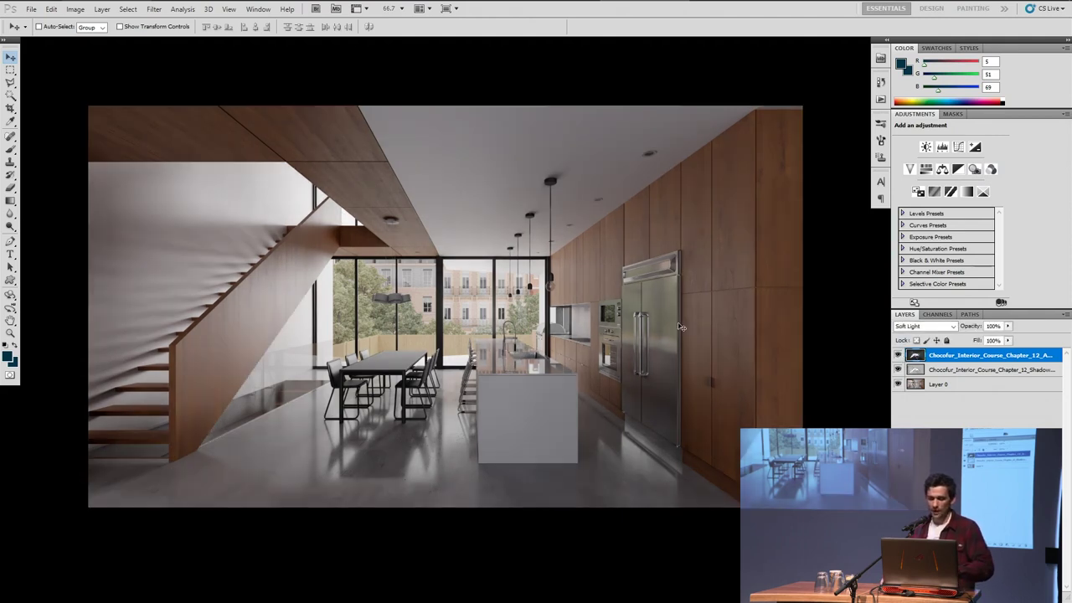
Step: Brighten the AO pass layer with a Curves point at input 64, output 148, and lower the layer's opacity
key(ctrl+m)
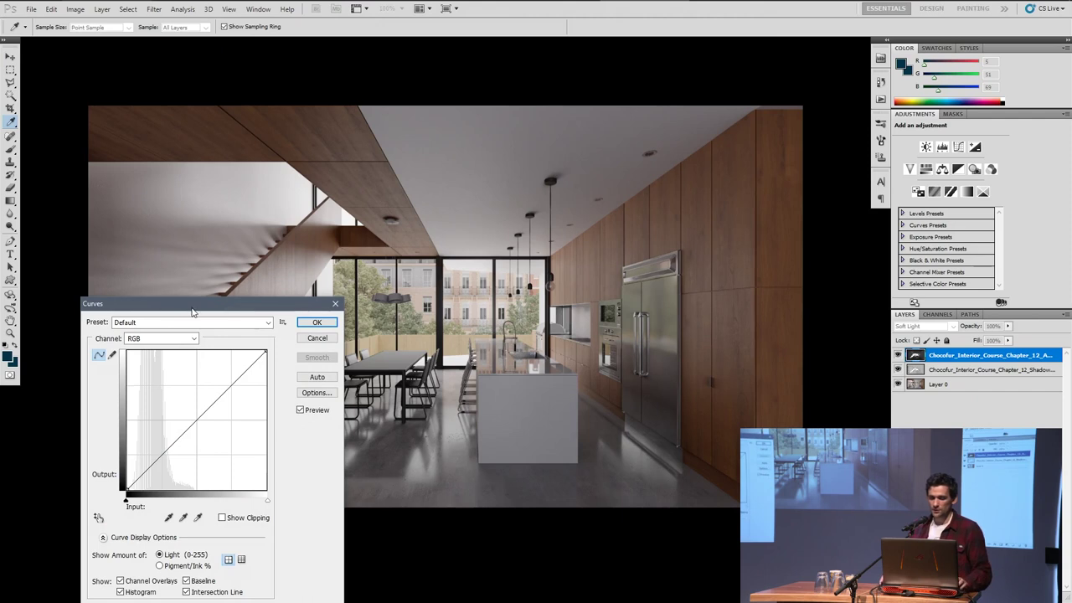
drag(191, 308, 250, 265)
drag(253, 377, 220, 366)
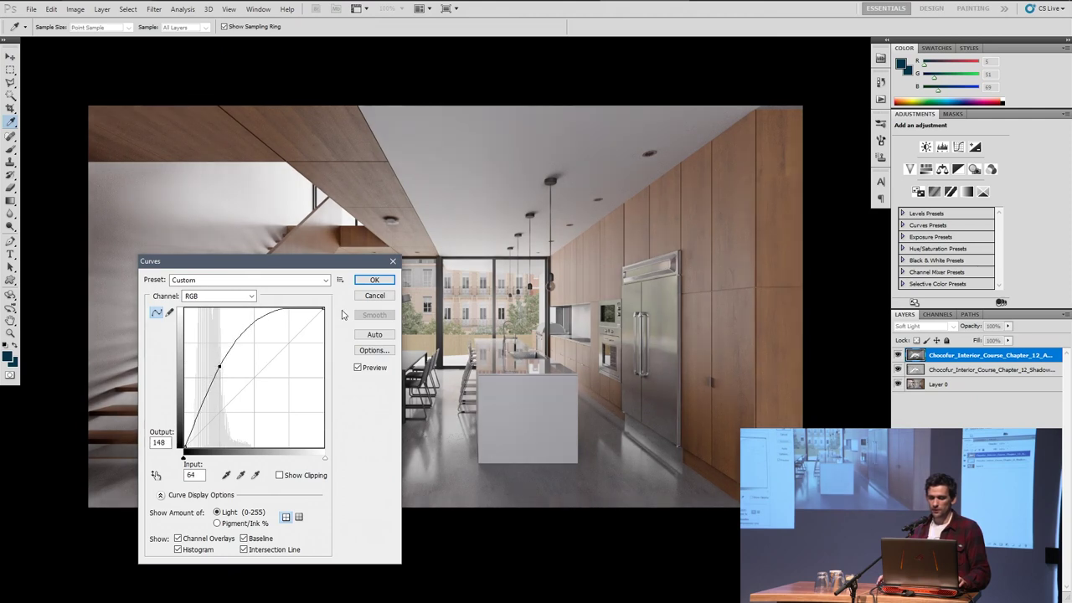
click(372, 279)
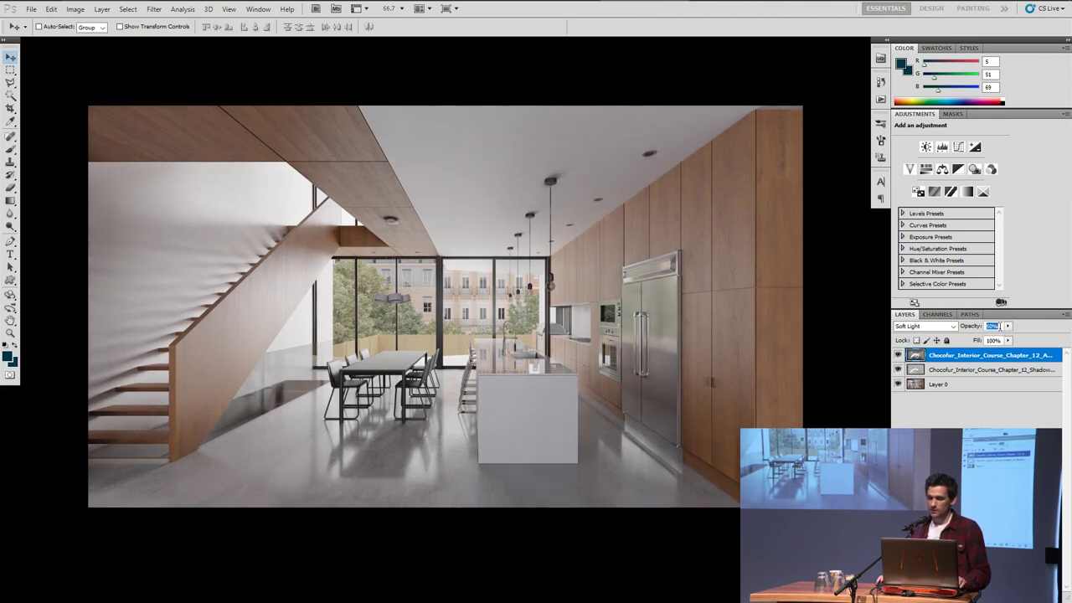
click(991, 415)
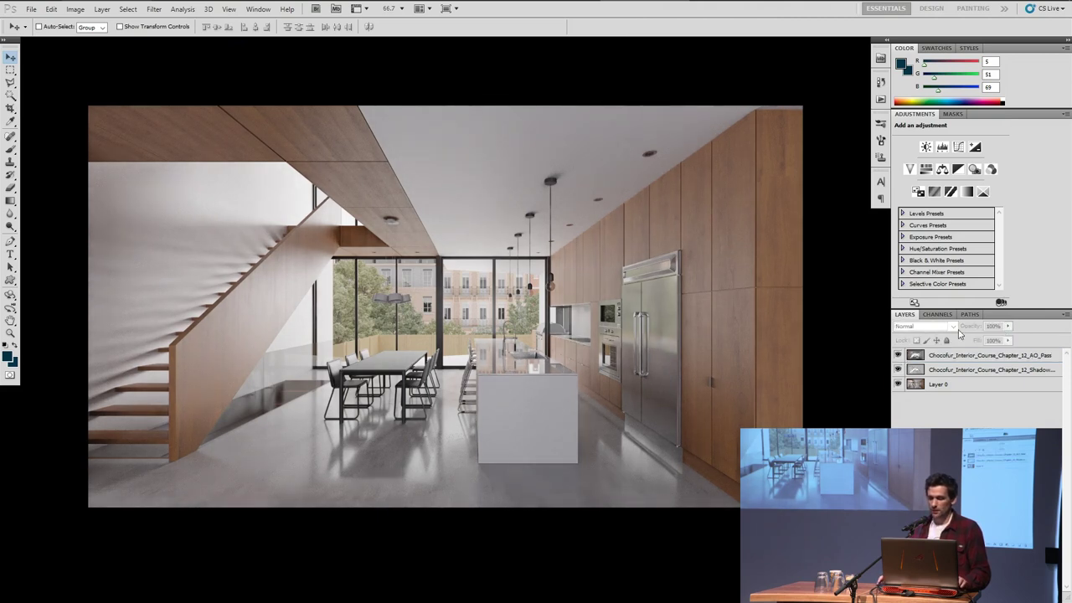
Step: Toggle the AO and shadow pass layers' visibility to compare their effect on the render
mouse_move(898, 355)
mouse_down()
mouse_move(898, 370)
mouse_move(899, 356)
mouse_up()
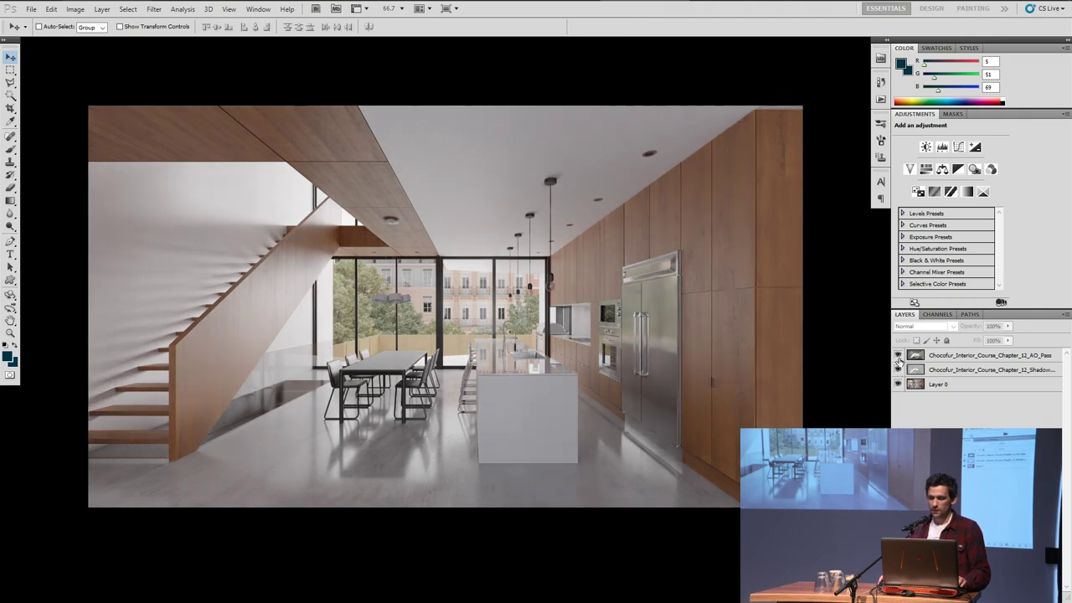
click(897, 370)
click(897, 369)
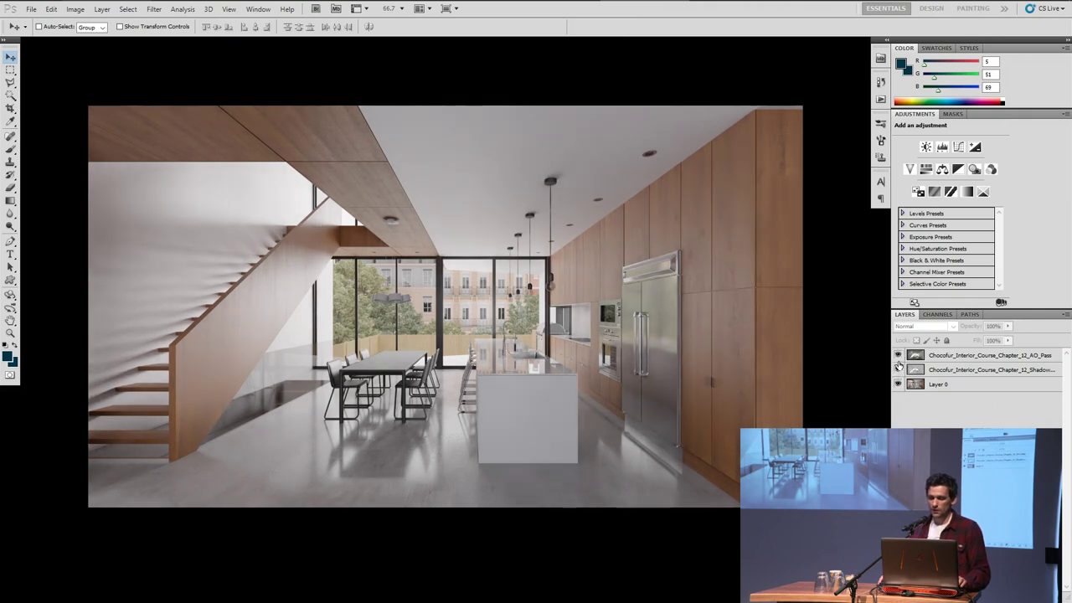
click(898, 369)
click(898, 369)
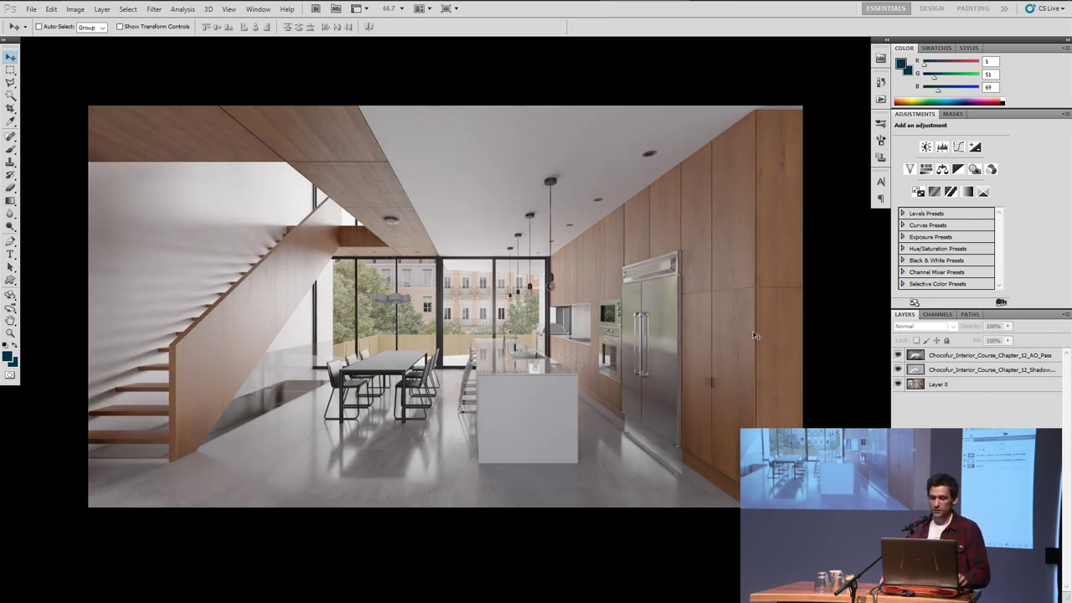
Step: Place the GlossyDir pass PNG from the render passes folder over the image, aligned with the canvas
key(alt+Tab)
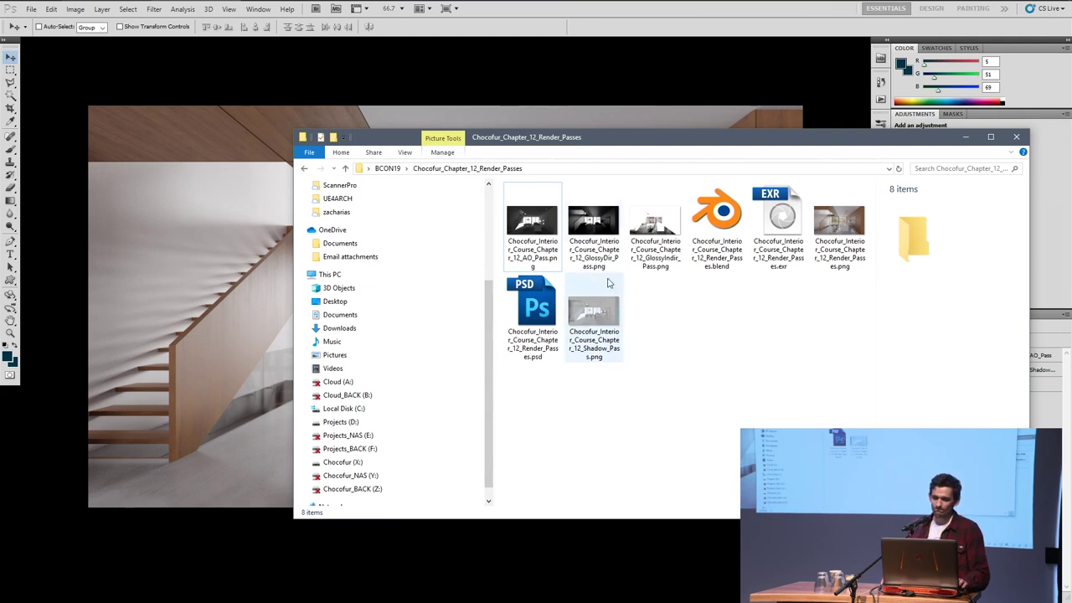
click(596, 222)
drag(595, 220, 214, 225)
drag(612, 196, 522, 183)
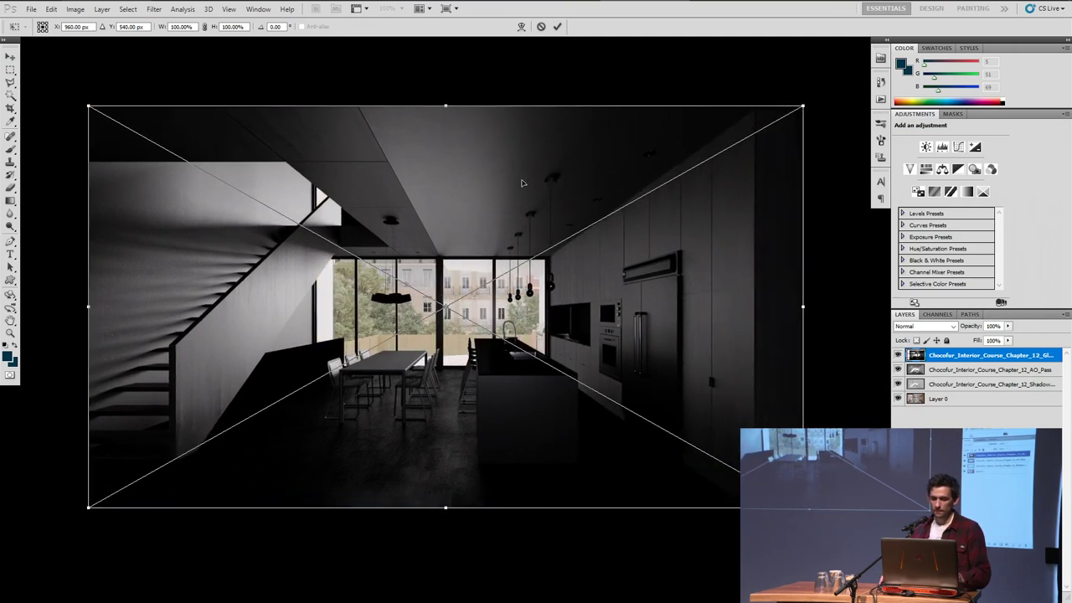
key(Return)
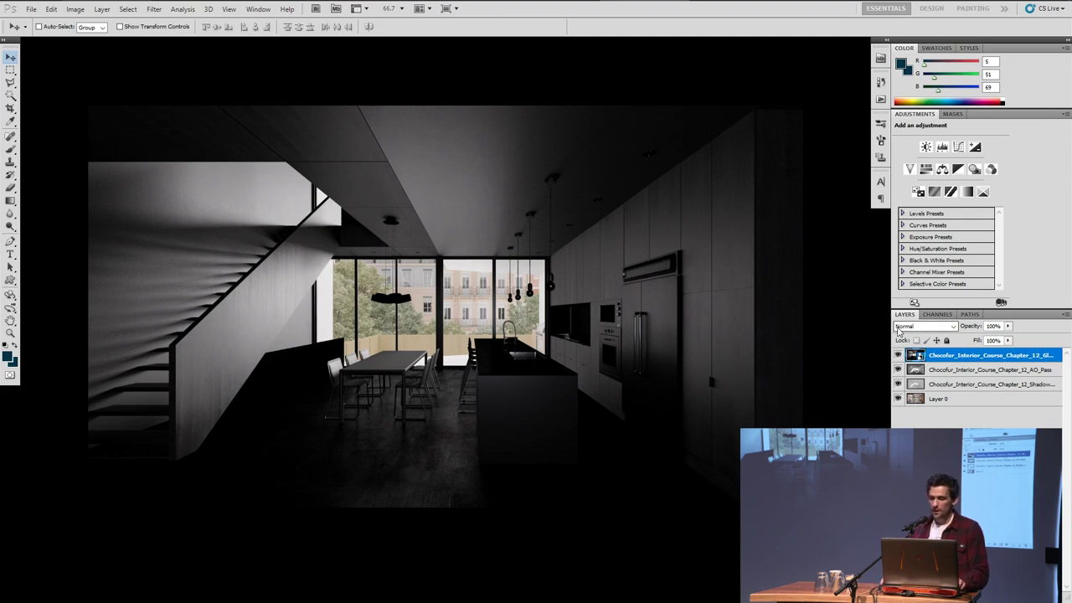
Step: Widen the layer list to show full names, set the GlossyDir pass layer to Screen blending, and rasterize it
drag(891, 334, 856, 333)
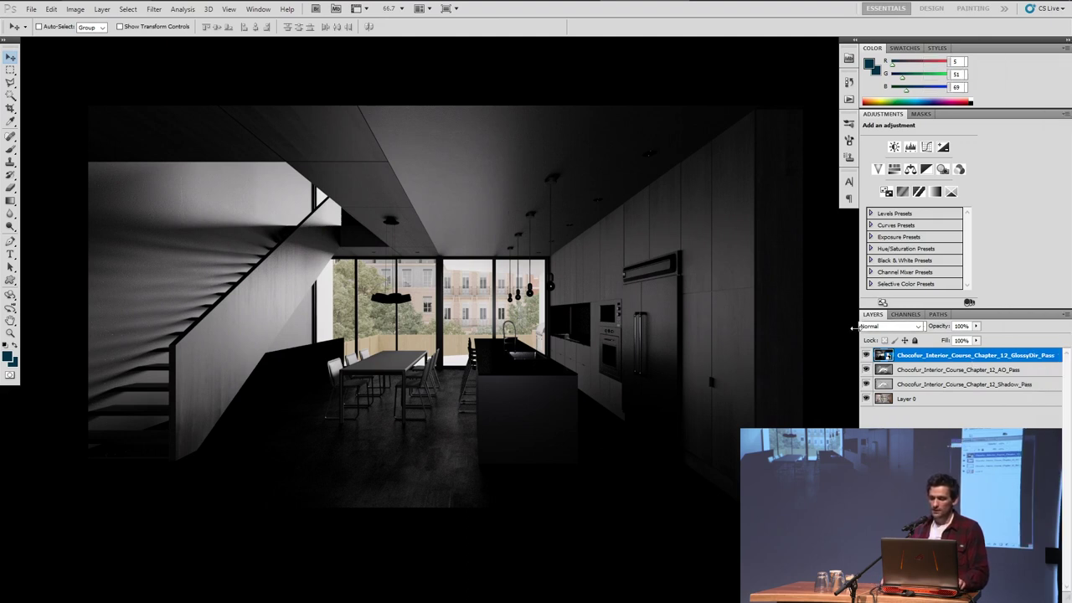
click(909, 327)
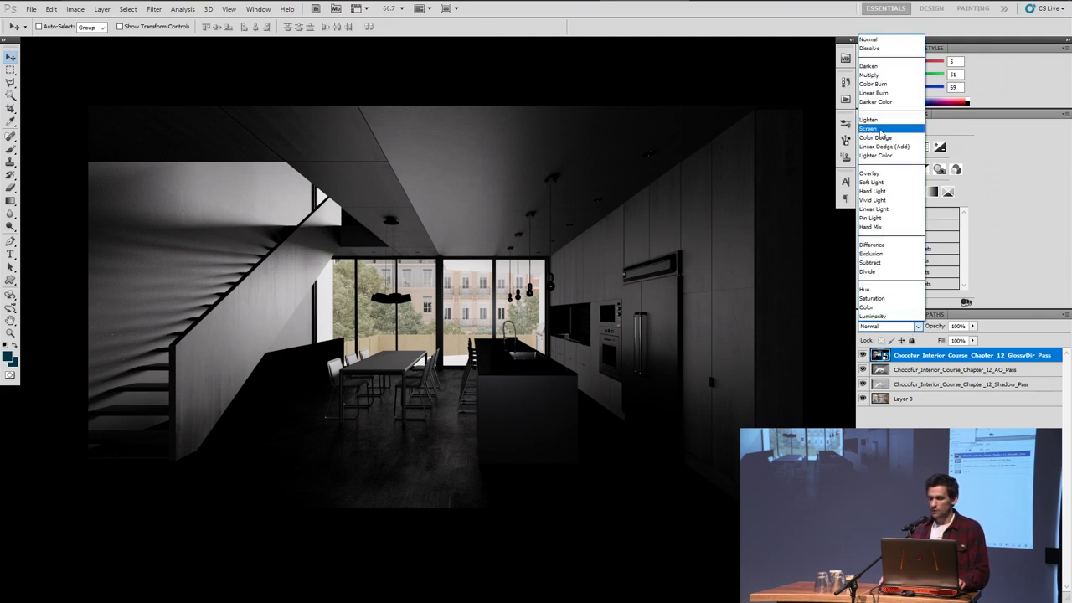
click(874, 130)
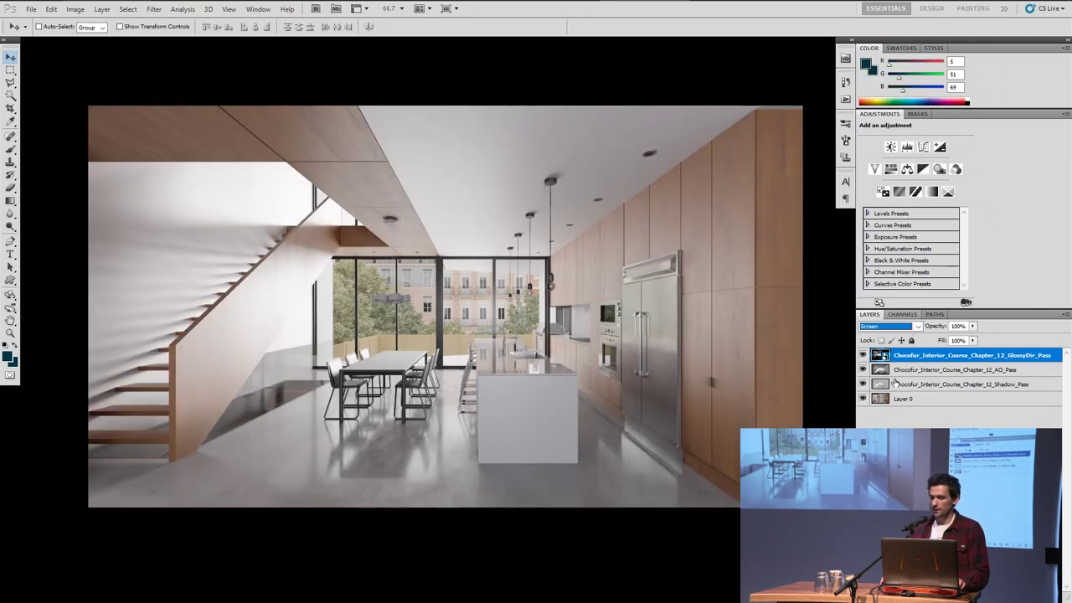
right_click(901, 352)
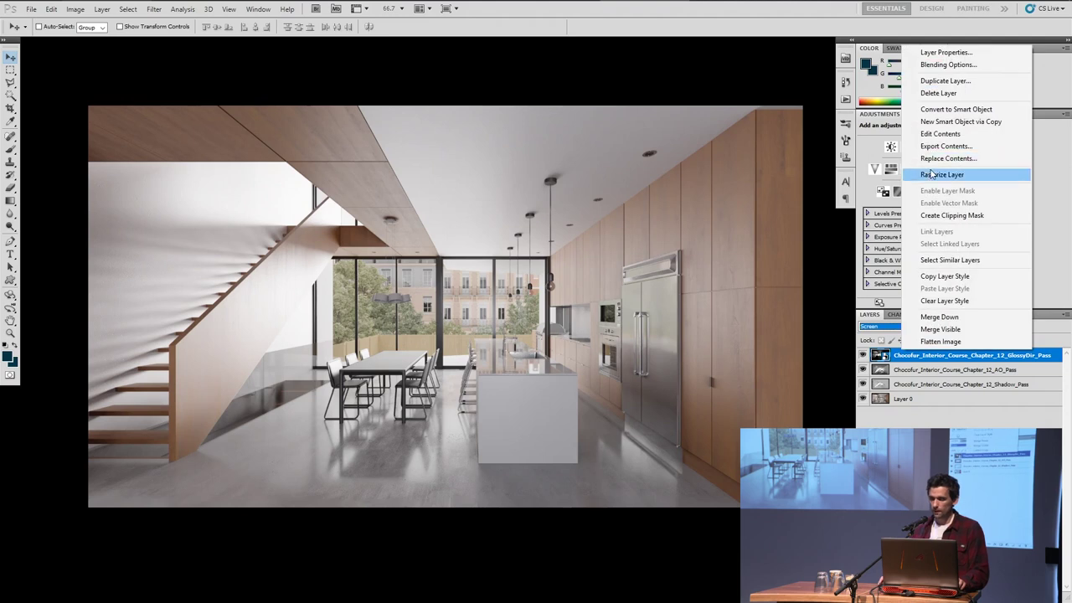
click(933, 174)
Step: Deselect the GlossyDir pass layer and toggle its visibility to compare the render with and without direct reflections
ctrl+click(899, 352)
click(863, 355)
click(862, 355)
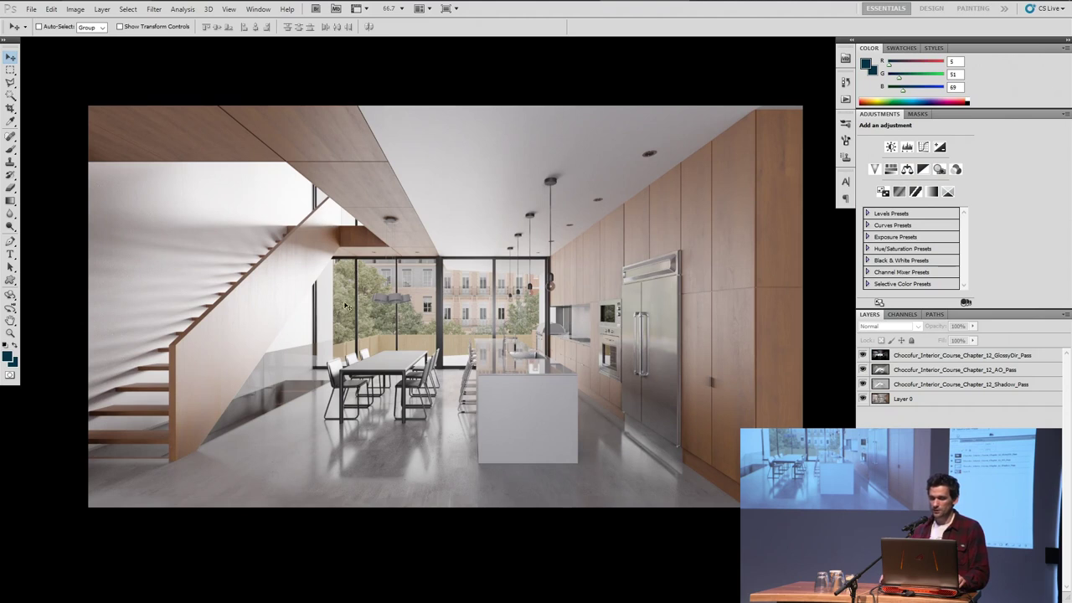
click(864, 355)
click(864, 355)
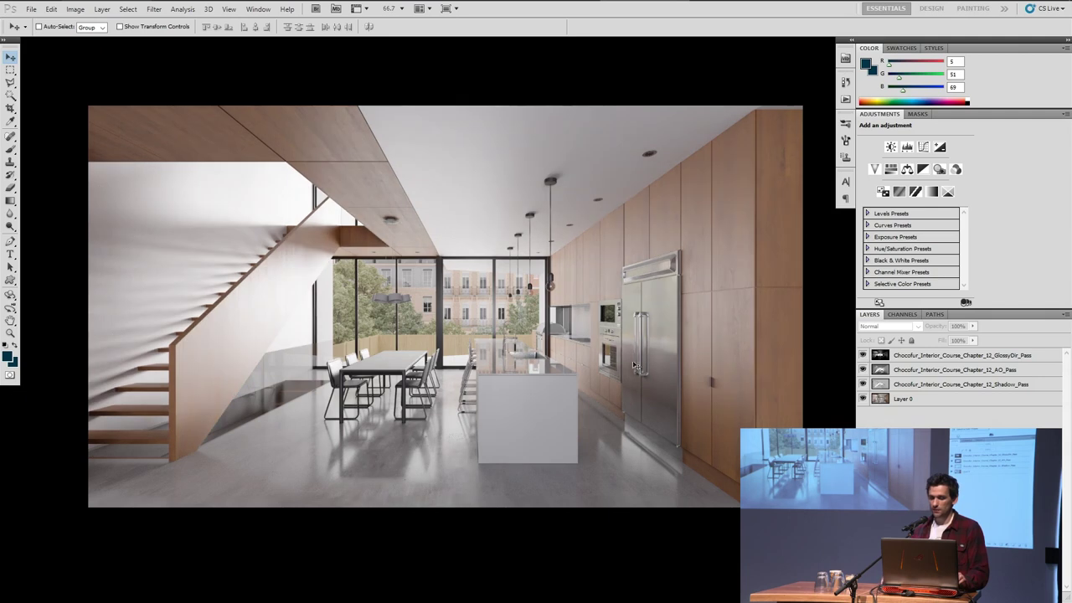
click(864, 355)
click(865, 355)
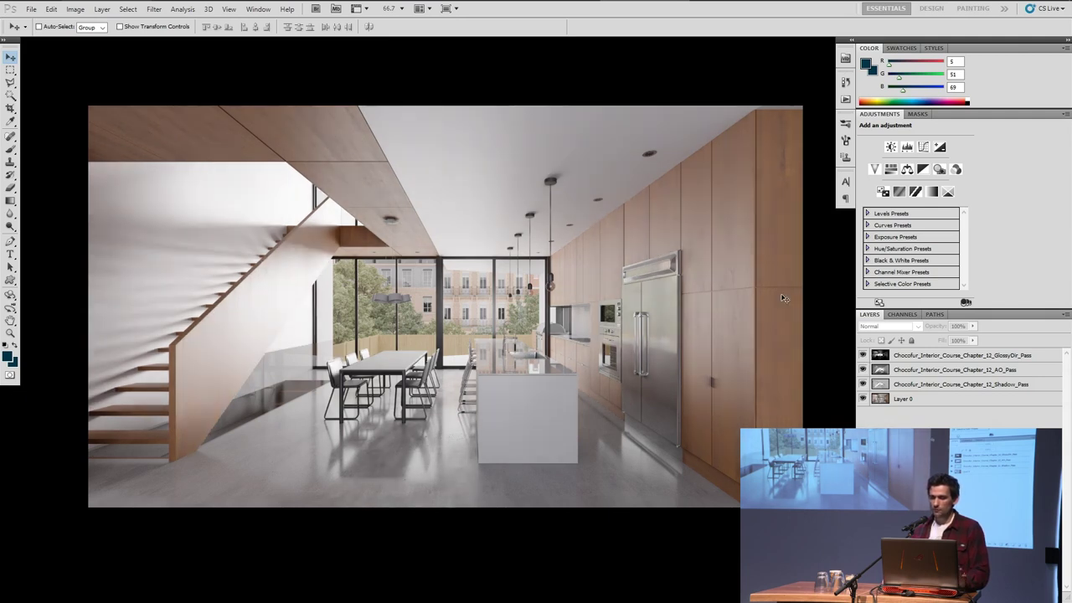
Step: Reduce the GlossyDir pass layer's opacity and deselect the layer
click(952, 355)
key(shift+Down)
key(shift+Down)
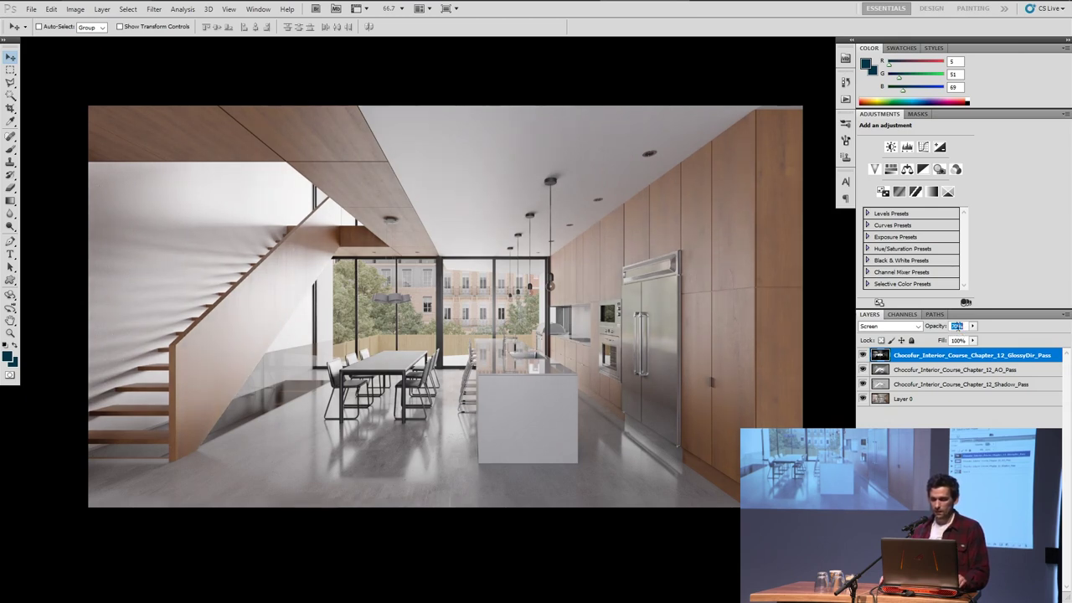
click(946, 410)
Step: Toggle the GlossyDir pass layer repeatedly to judge its effect at the reduced opacity, and reselect the layer
click(864, 356)
click(864, 356)
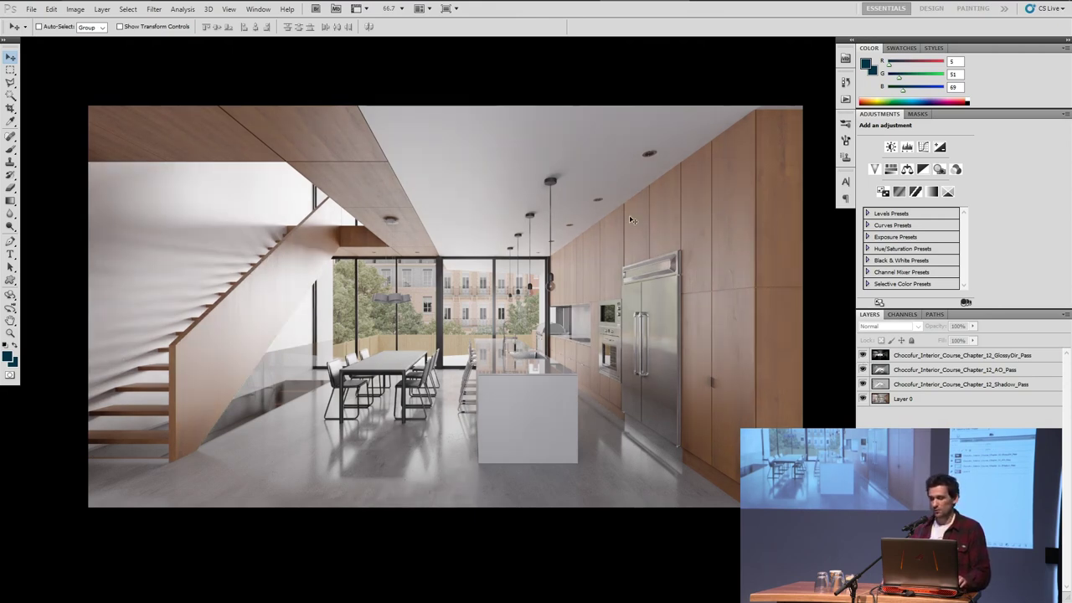
click(863, 356)
click(863, 356)
click(863, 356)
click(863, 356)
click(863, 356)
click(863, 355)
click(921, 355)
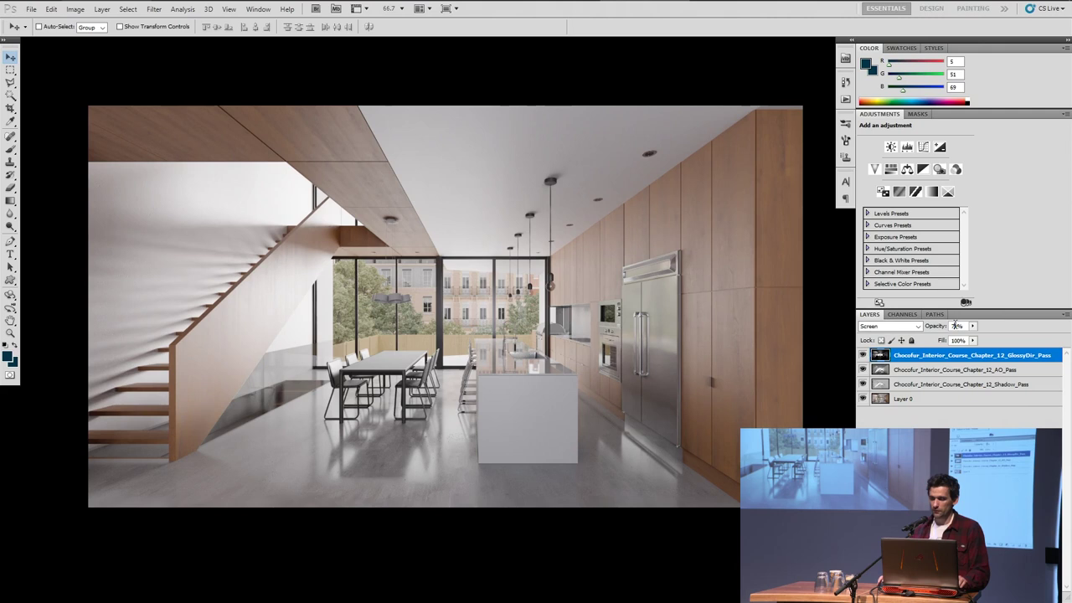
Step: Place the GlossyIndir pass PNG from the render passes folder over the image, aligned with the canvas
key(alt+Tab)
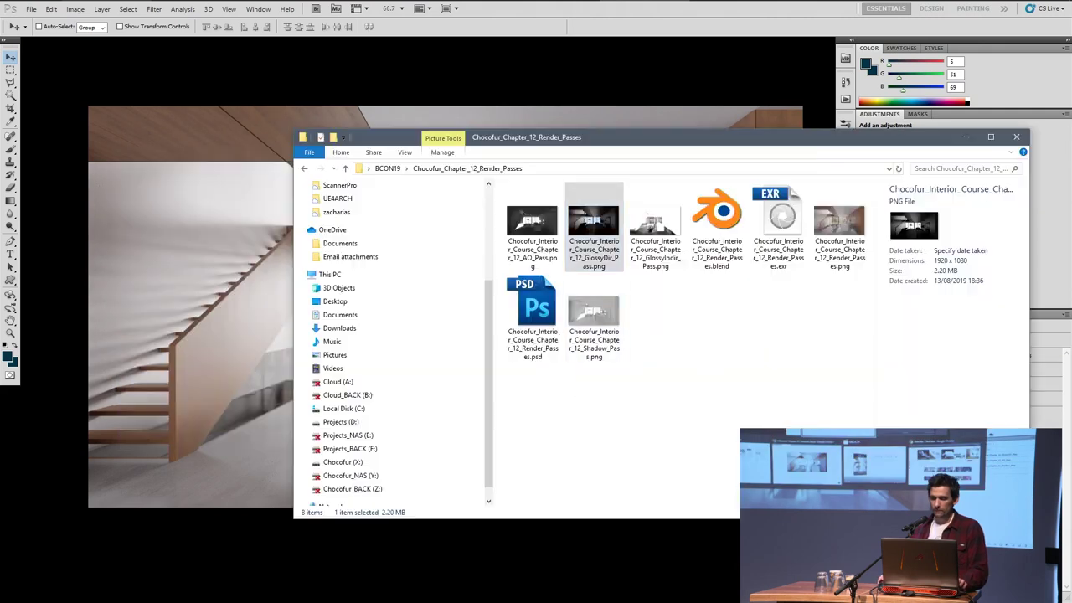
click(640, 221)
drag(639, 221, 318, 203)
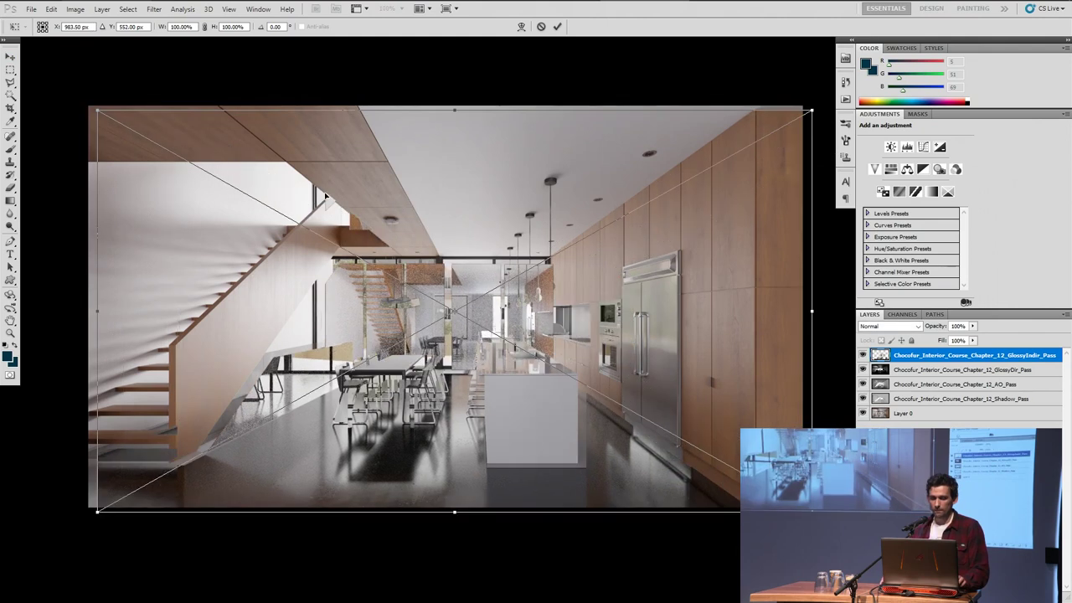
key(Return)
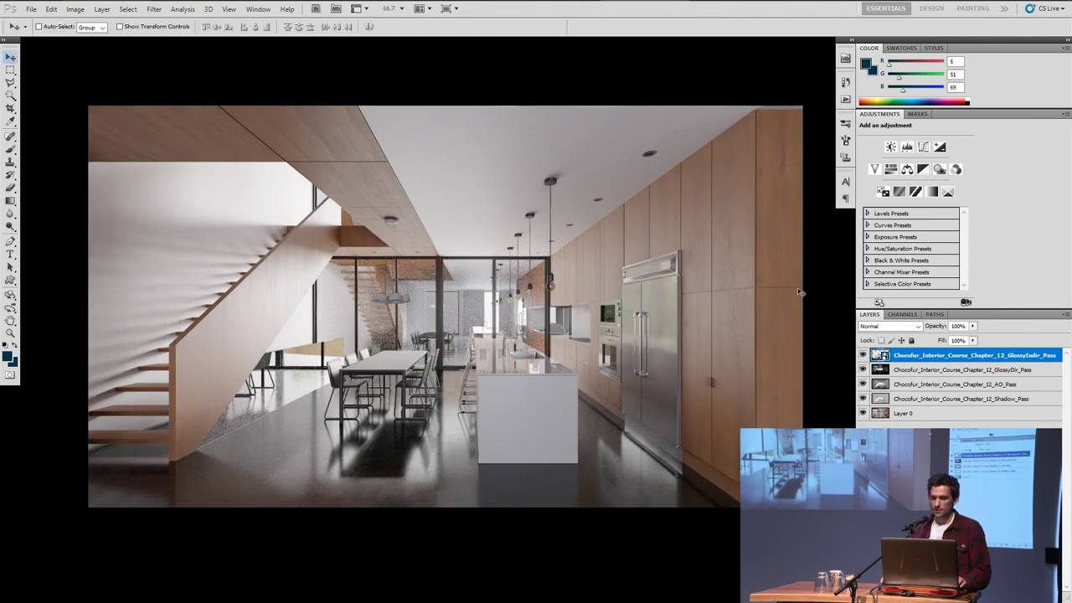
Step: Rasterize the GlossyIndir pass layer, set its blending mode to Screen, and deselect it
right_click(960, 356)
click(985, 179)
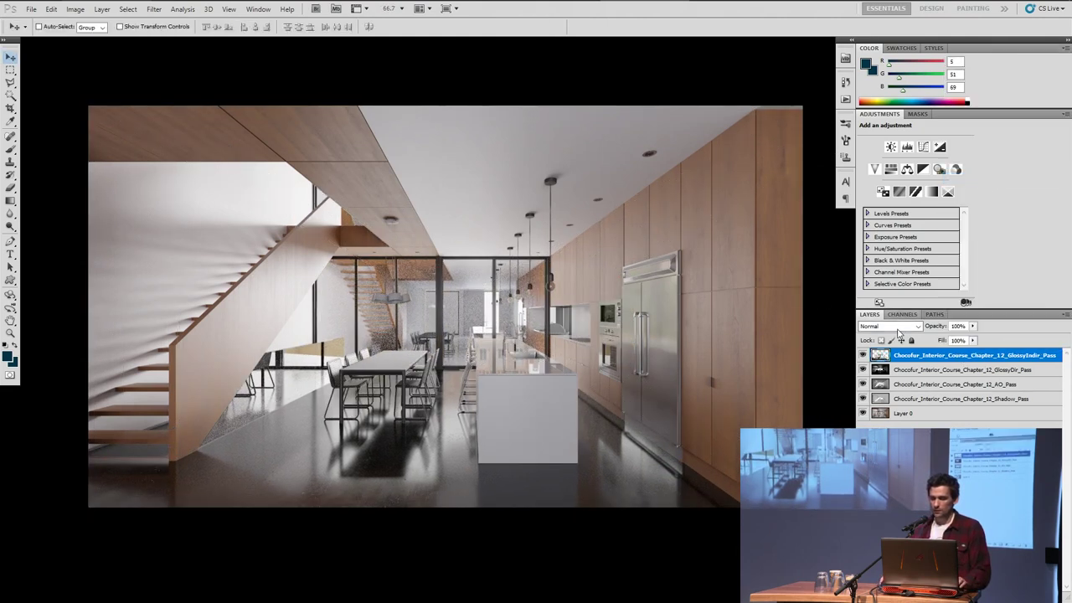
click(890, 326)
click(871, 128)
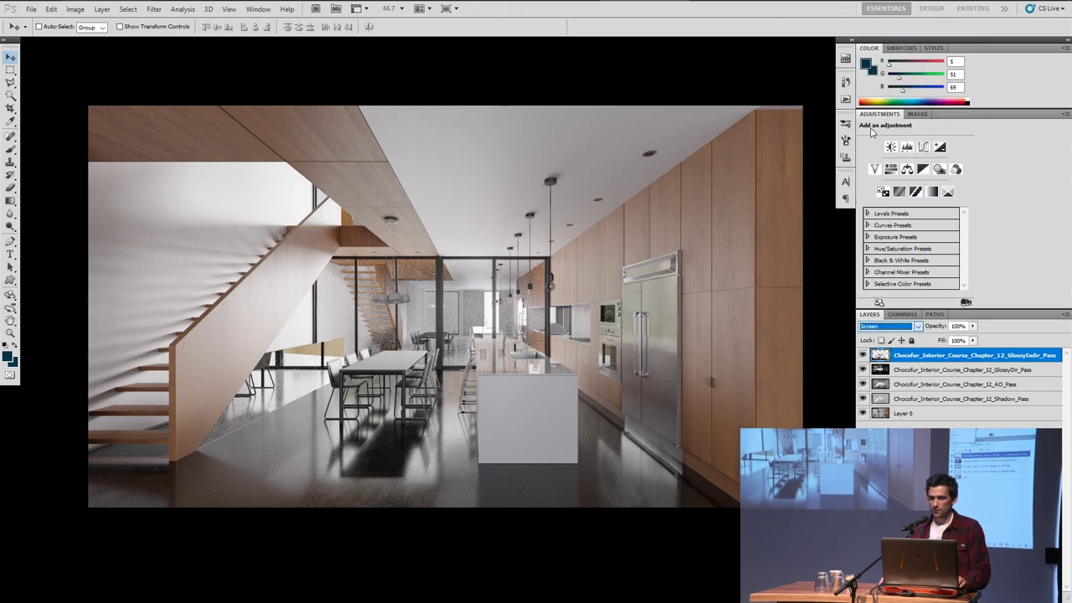
ctrl+click(961, 359)
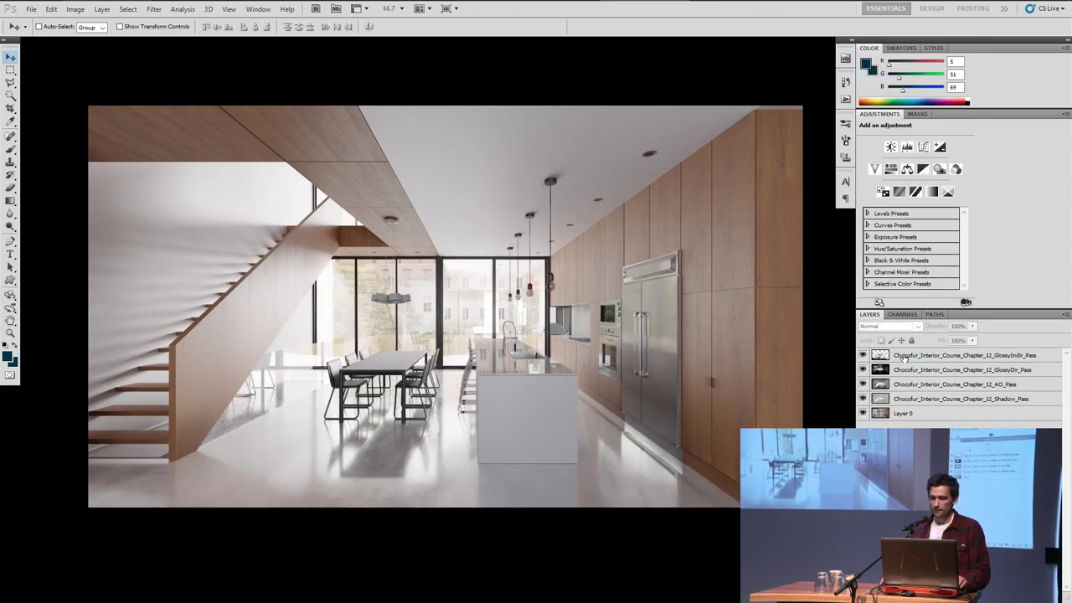
Step: Set the GlossyIndir pass layer's opacity to 20% and deselect the layer
click(902, 357)
click(957, 326)
text(40)
key(Return)
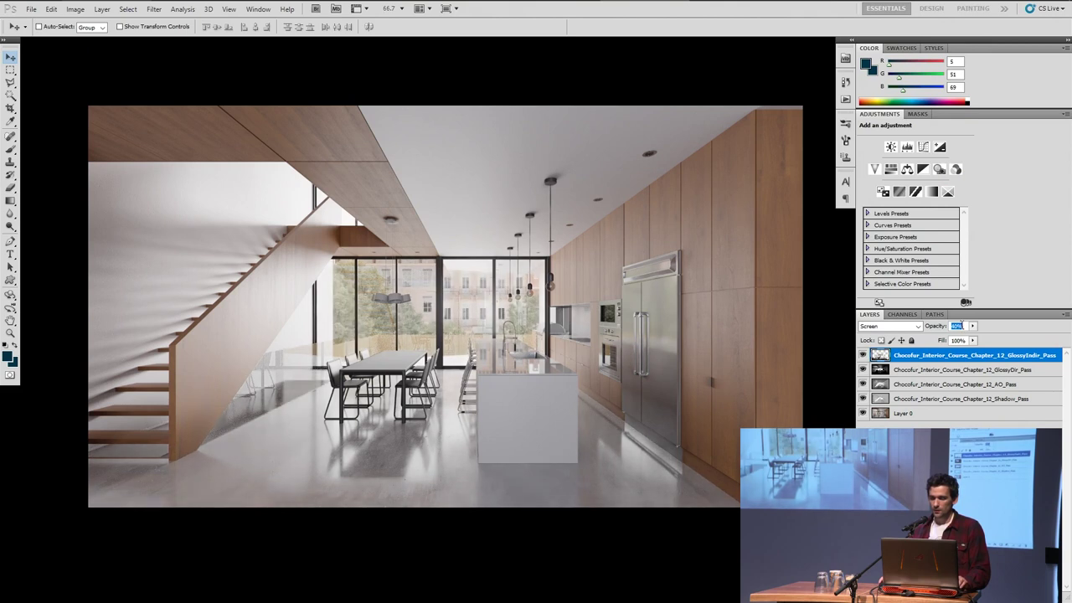
key(shift+Down)
key(shift+Down)
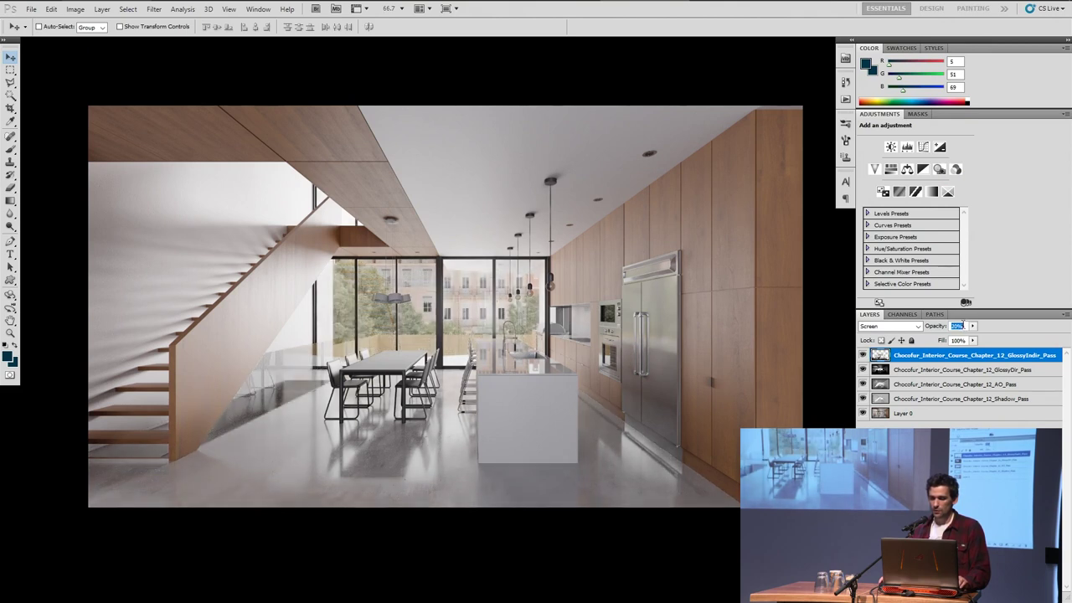
click(879, 427)
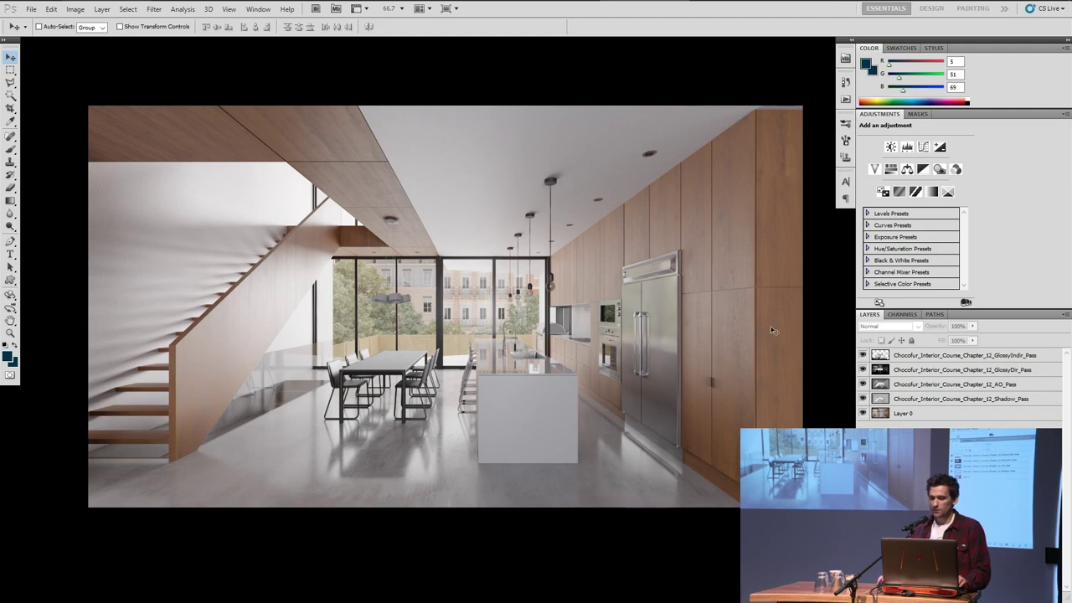
Step: Toggle the GlossyIndir pass layer's visibility repeatedly to judge its effect on the image
click(863, 355)
click(863, 355)
click(862, 355)
click(862, 355)
Step: Darken the GlossyIndir pass layer with Curves, pulling a point to about input 197, output 114, and toggle the layer to check
click(874, 357)
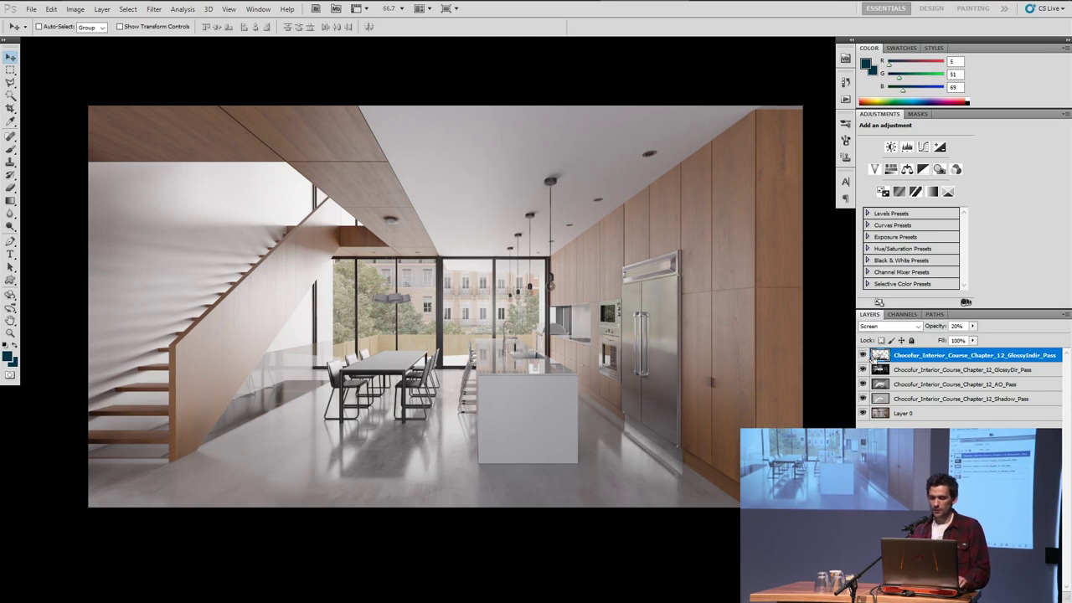
key(ctrl+m)
drag(335, 261, 345, 387)
drag(293, 474, 300, 517)
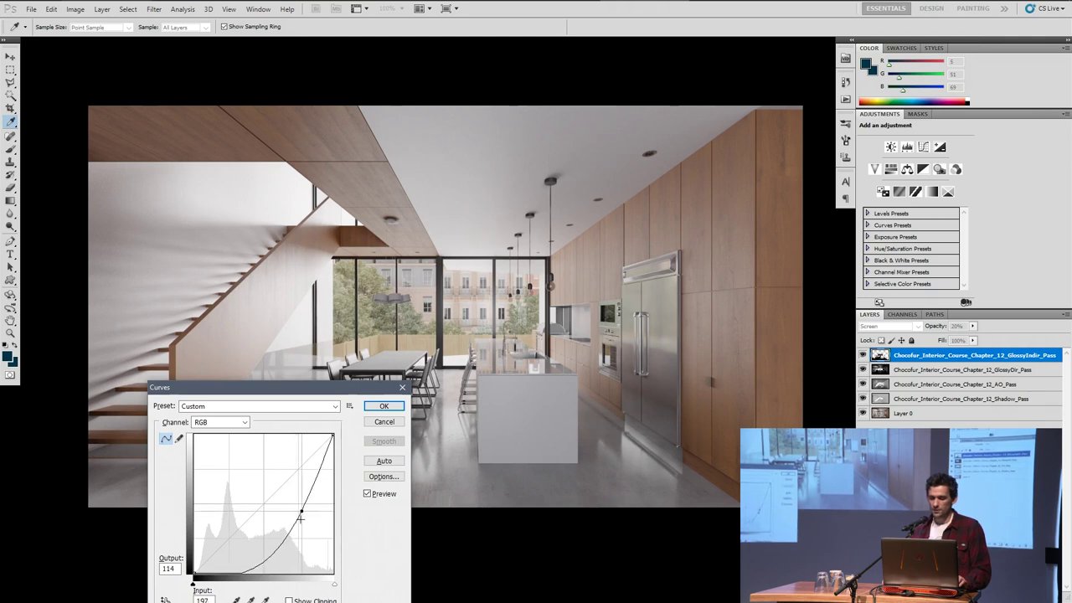
click(383, 406)
key(v)
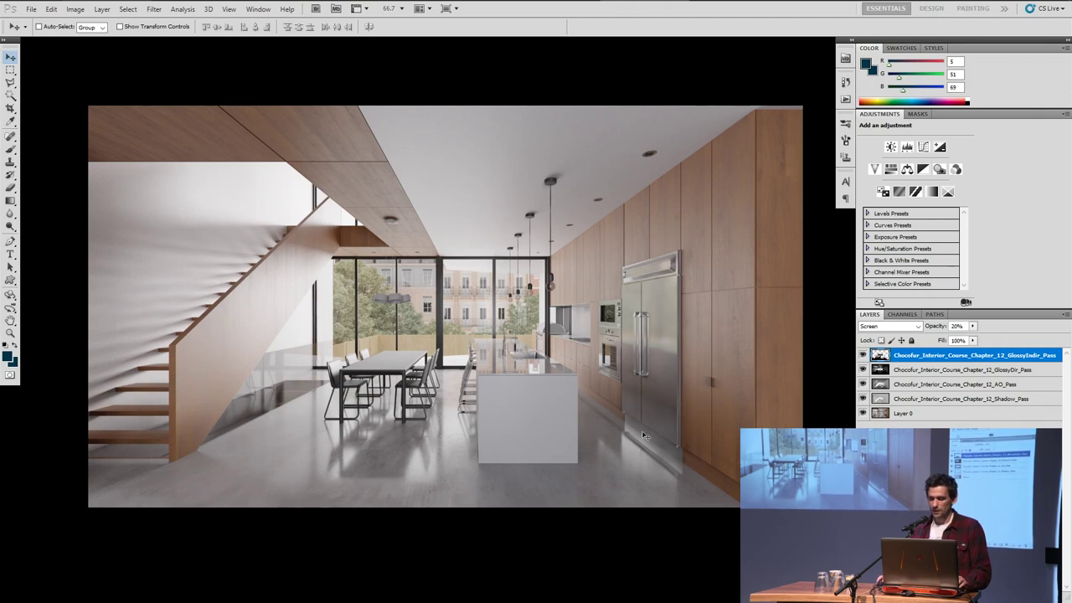
click(863, 355)
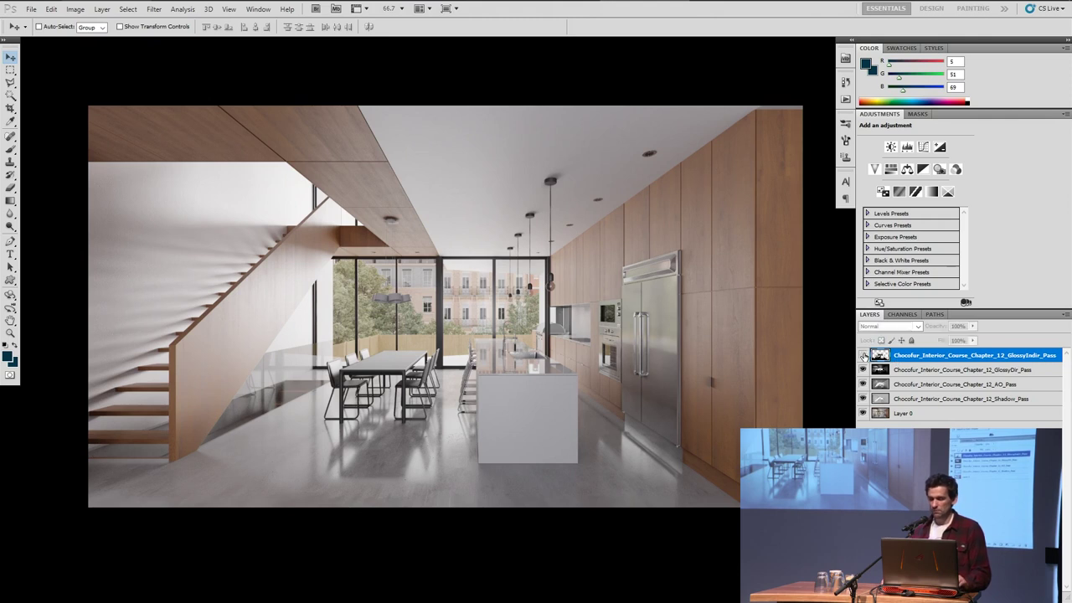
click(862, 355)
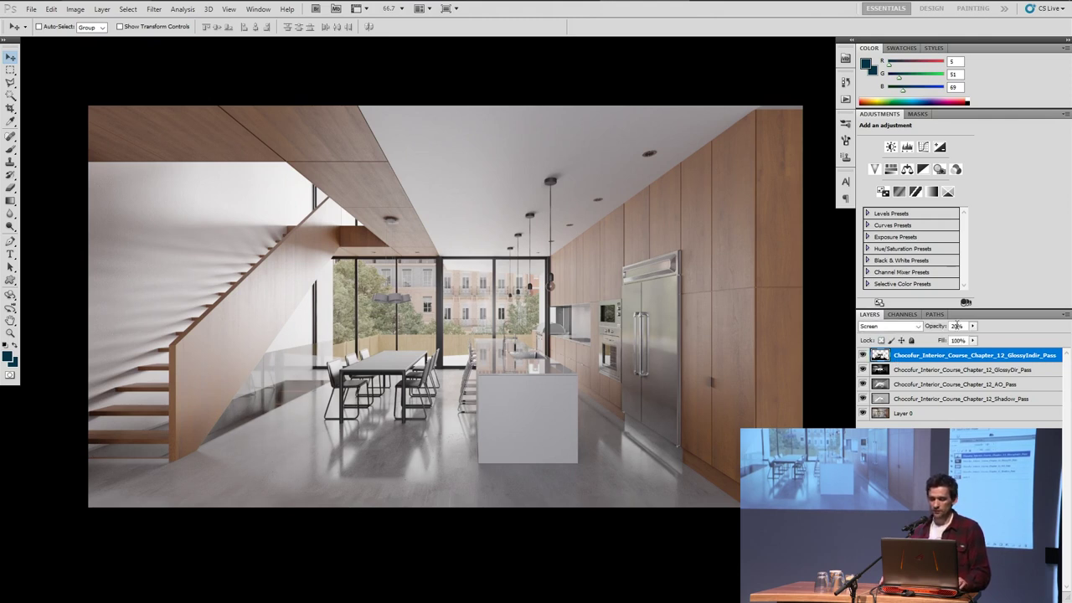
Step: Group the GlossyIndir, GlossyDir, AO and Shadow pass layers and deselect the group
shift+click(936, 399)
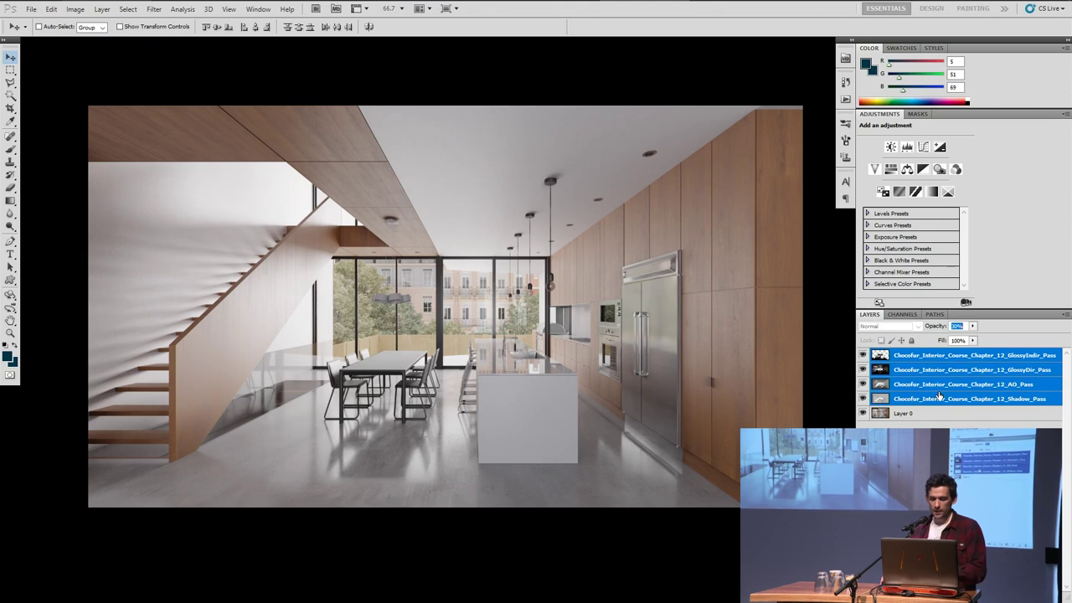
key(ctrl+g)
click(879, 407)
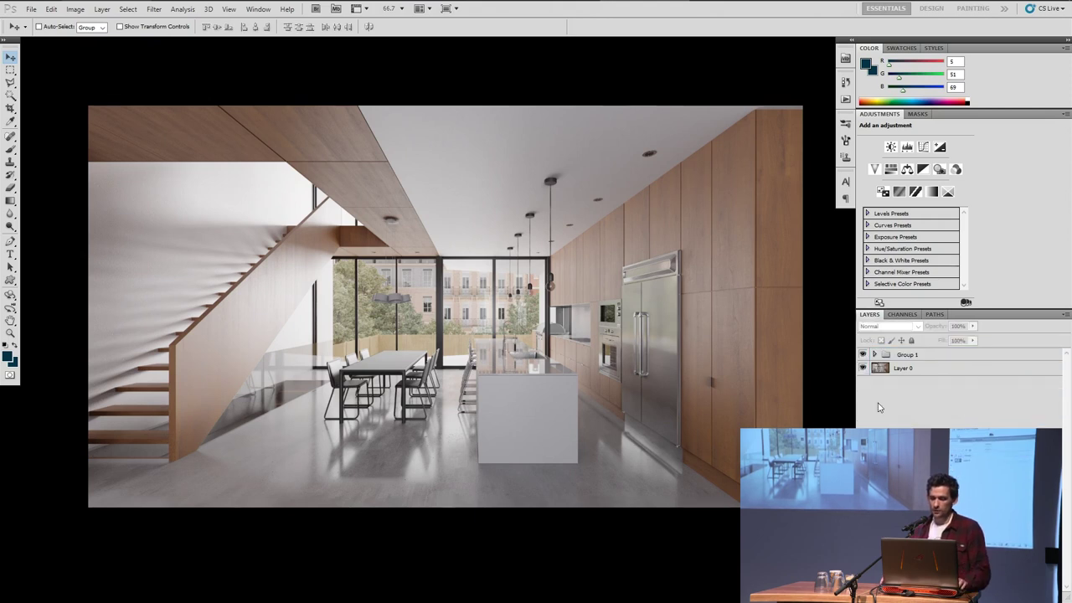
Step: Toggle the pass group's visibility to compare the image with and without the blended passes
click(863, 355)
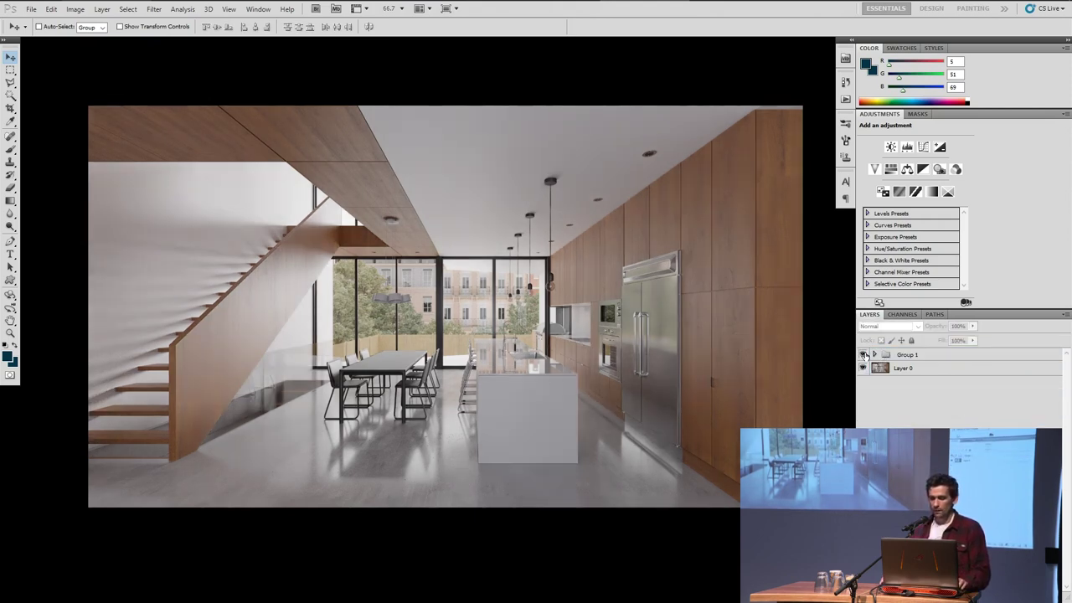
click(863, 355)
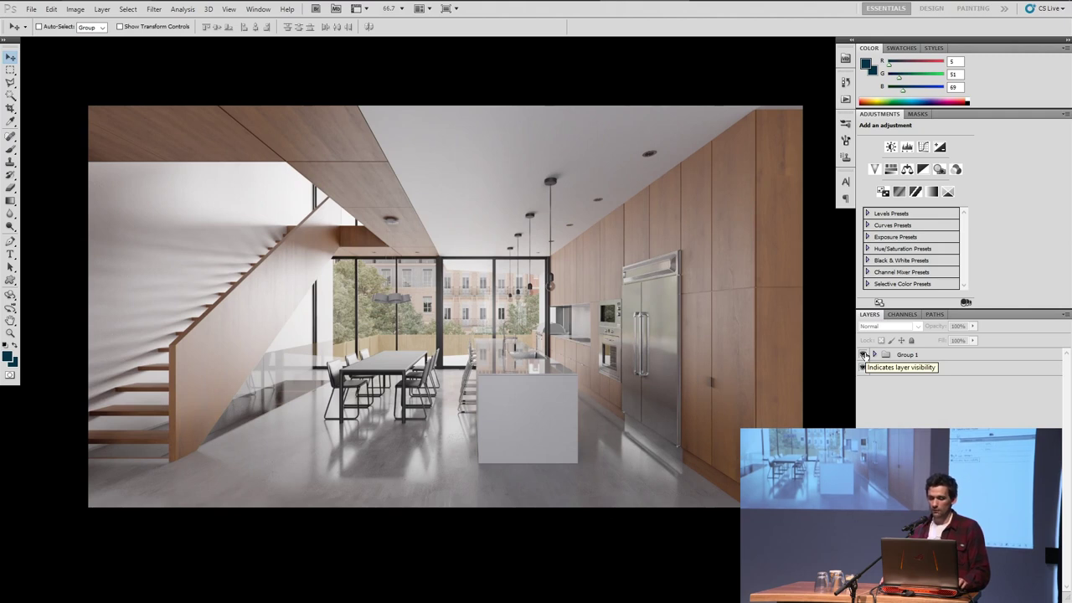
click(863, 355)
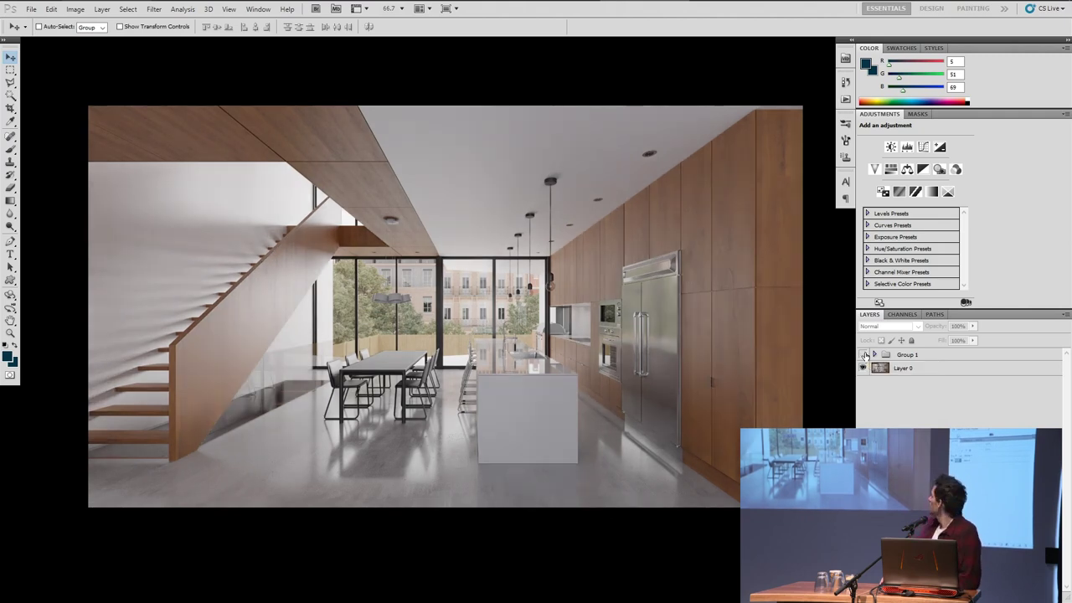
click(863, 355)
Step: Adjust the GlossyDir pass layer's opacity inside the pass group, and collapse the group
click(873, 355)
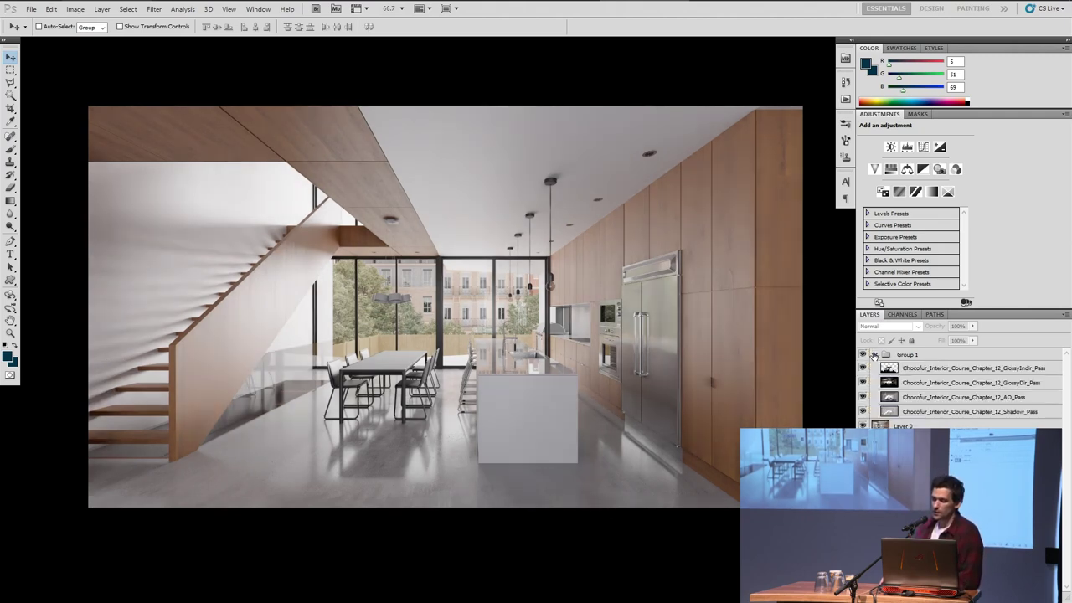
click(928, 384)
click(960, 326)
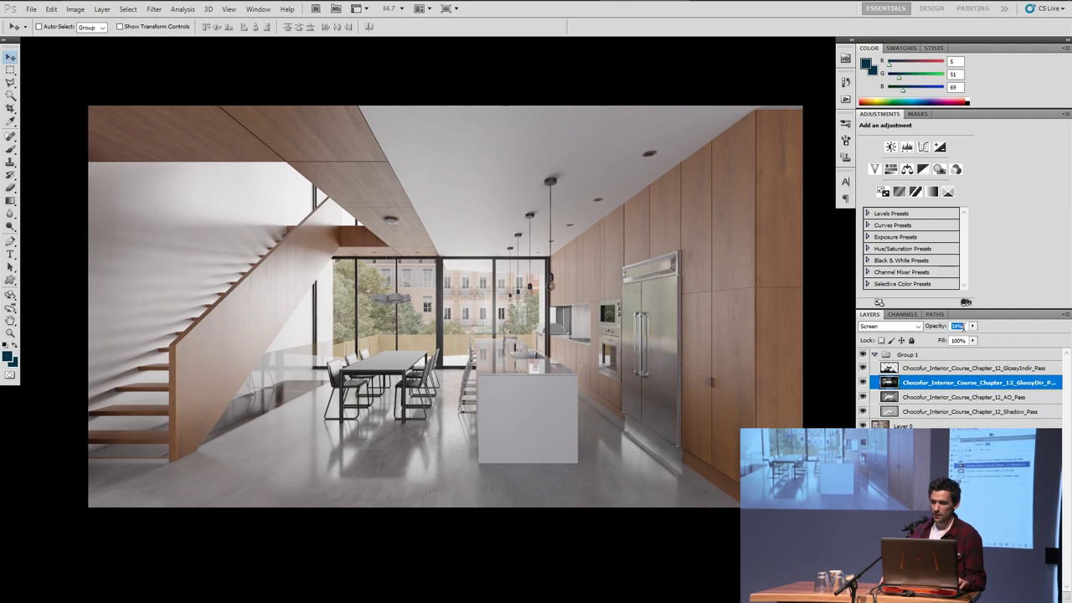
click(956, 440)
click(874, 355)
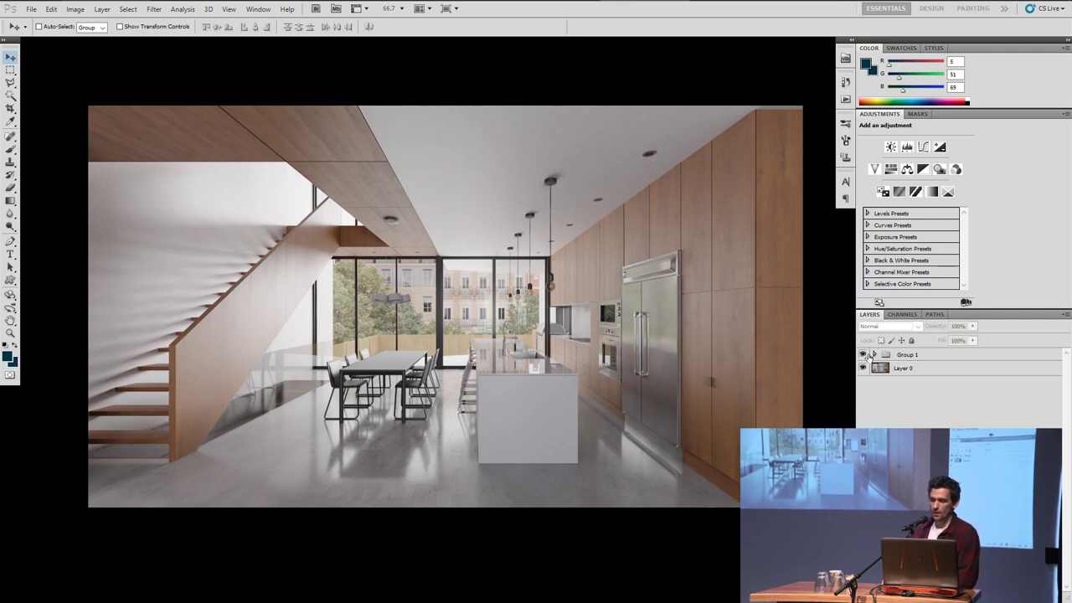
Step: Compare the image with and without the pass group again, and examine the individual pass layers inside it
click(862, 354)
click(863, 354)
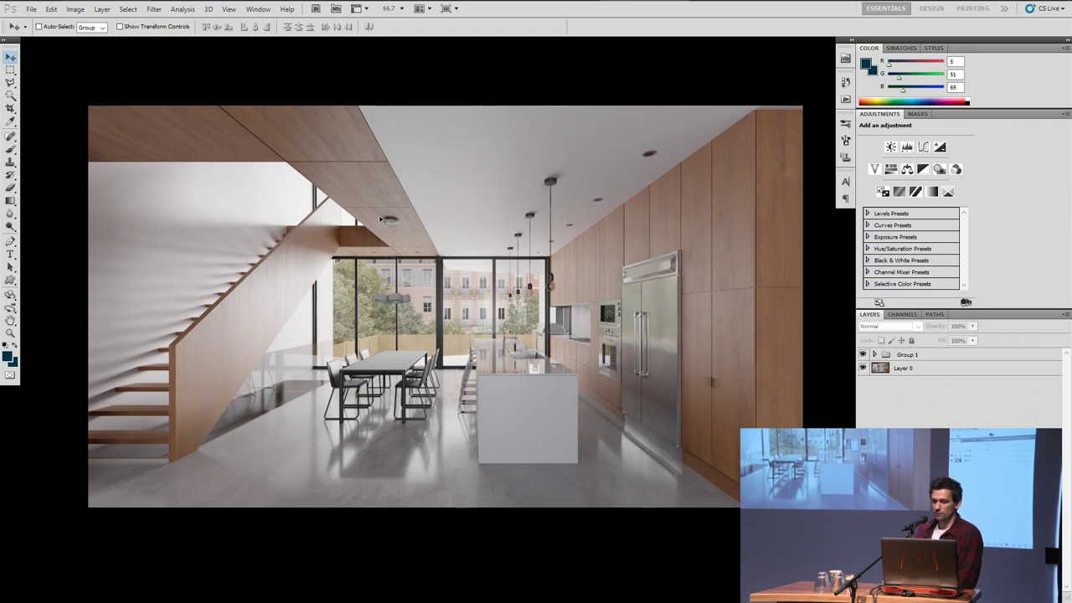
click(862, 355)
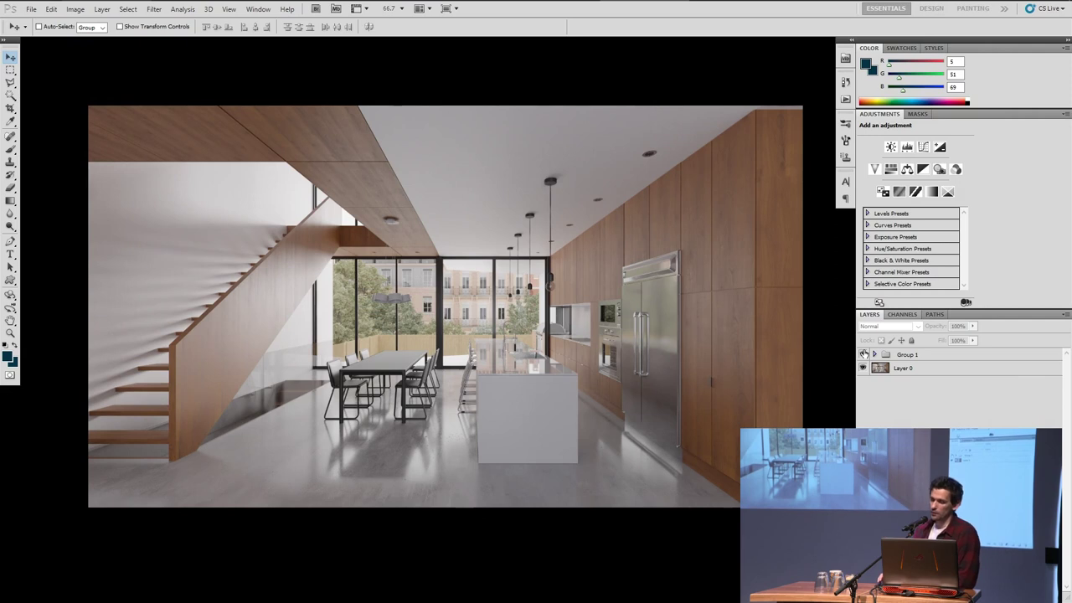
click(864, 354)
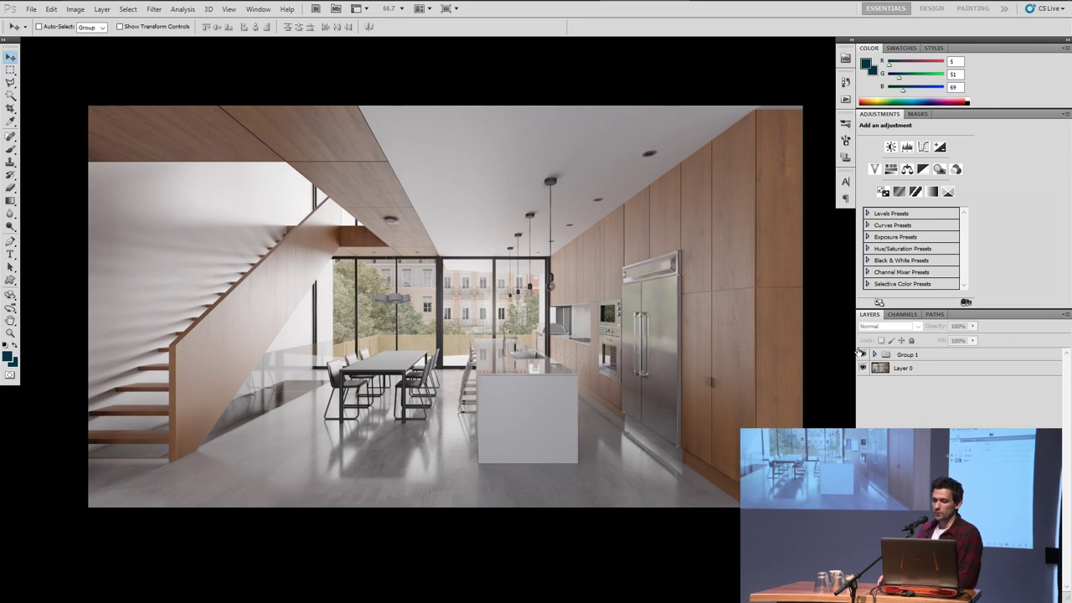
click(875, 355)
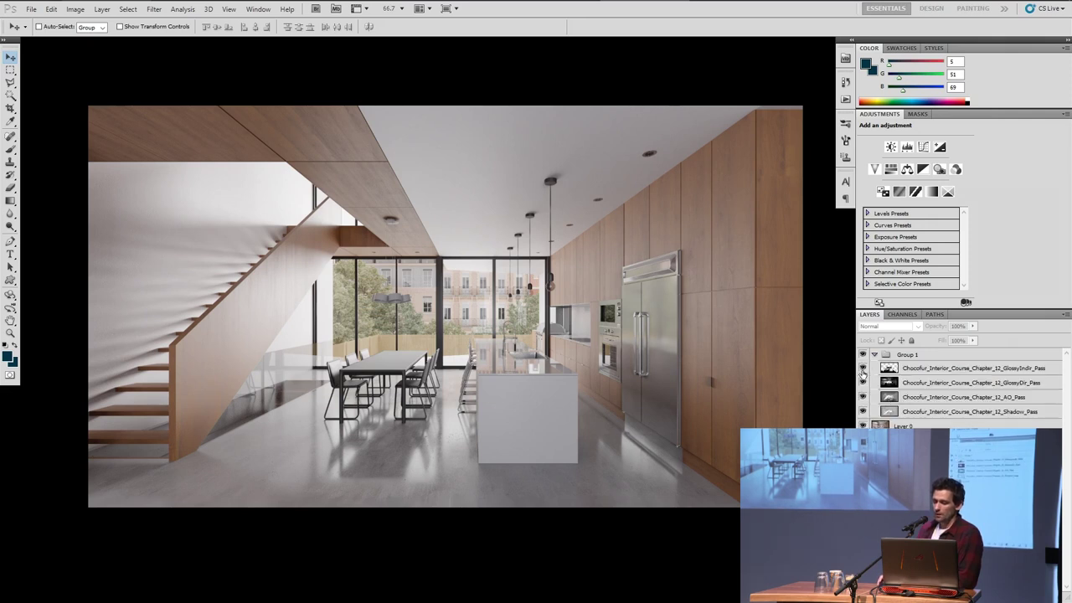
mouse_move(865, 370)
mouse_down()
mouse_move(863, 412)
mouse_move(863, 369)
mouse_up()
click(875, 355)
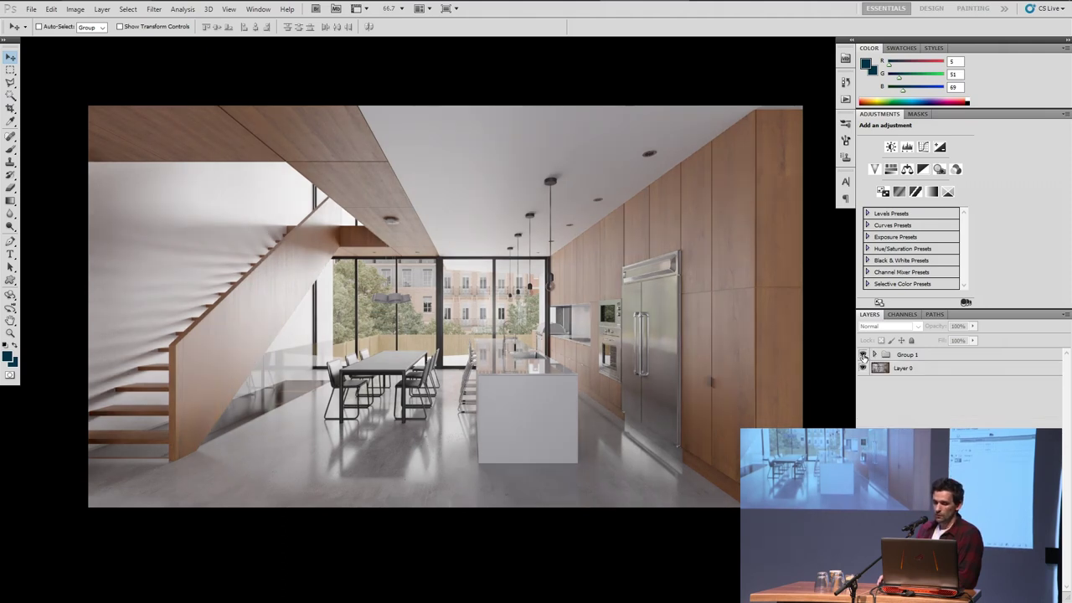
click(863, 355)
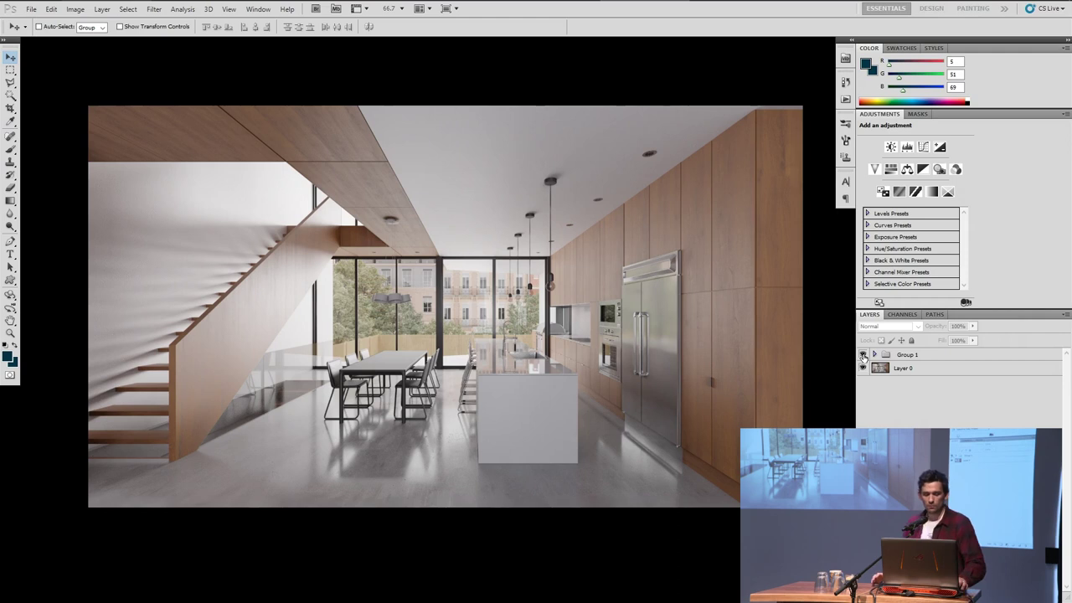
Step: Switch to Blender to review the compositing node setup, and return to Photoshop
key(alt+Tab)
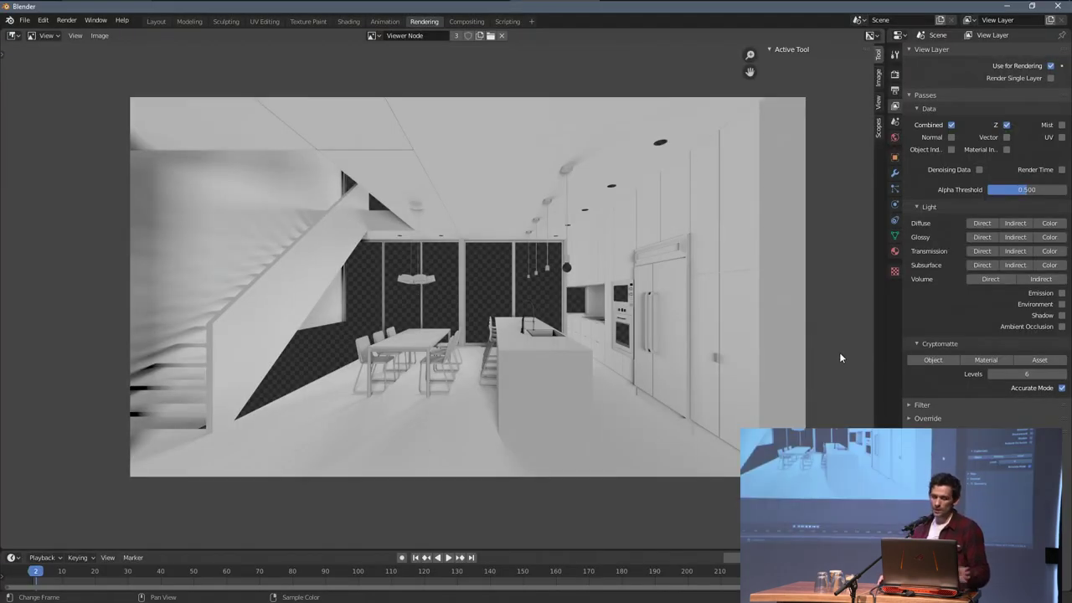
key(alt+Tab)
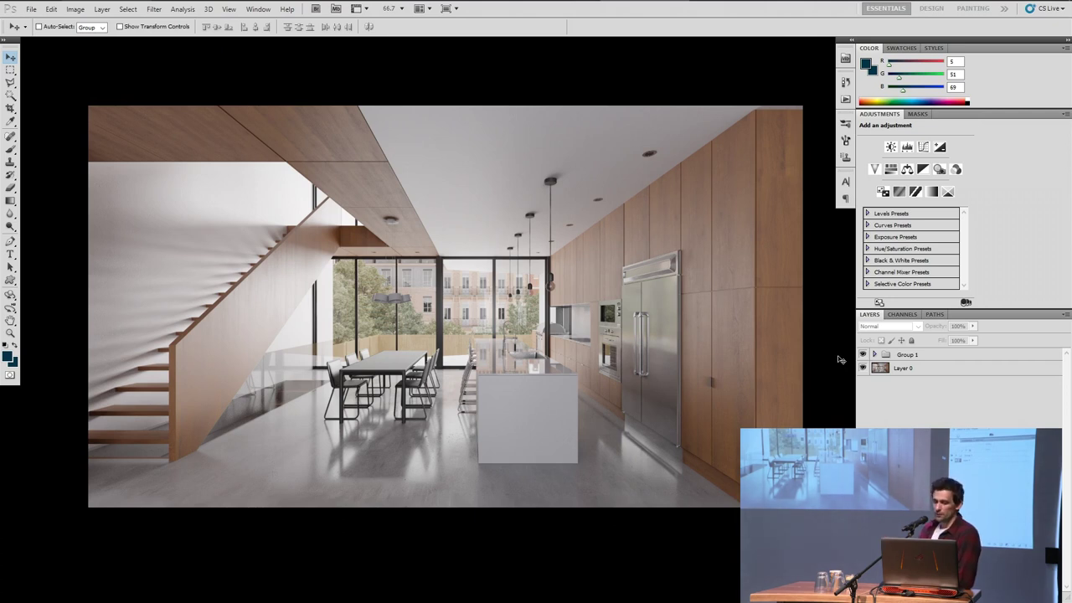
key(alt+Tab)
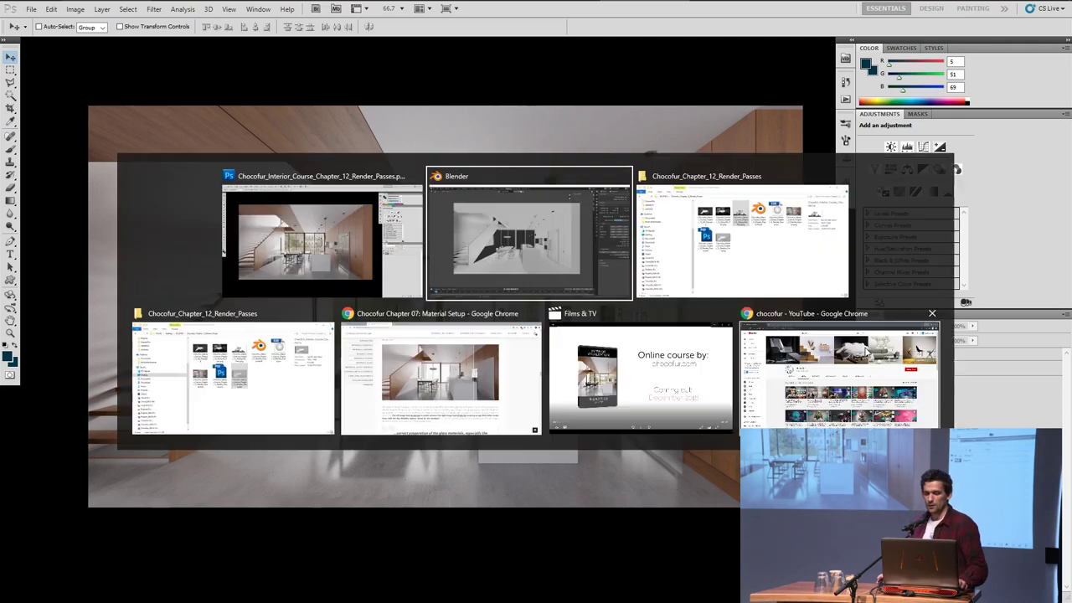
scroll(666, 292, down, 1)
scroll(674, 296, up, 2)
scroll(632, 285, down, 1)
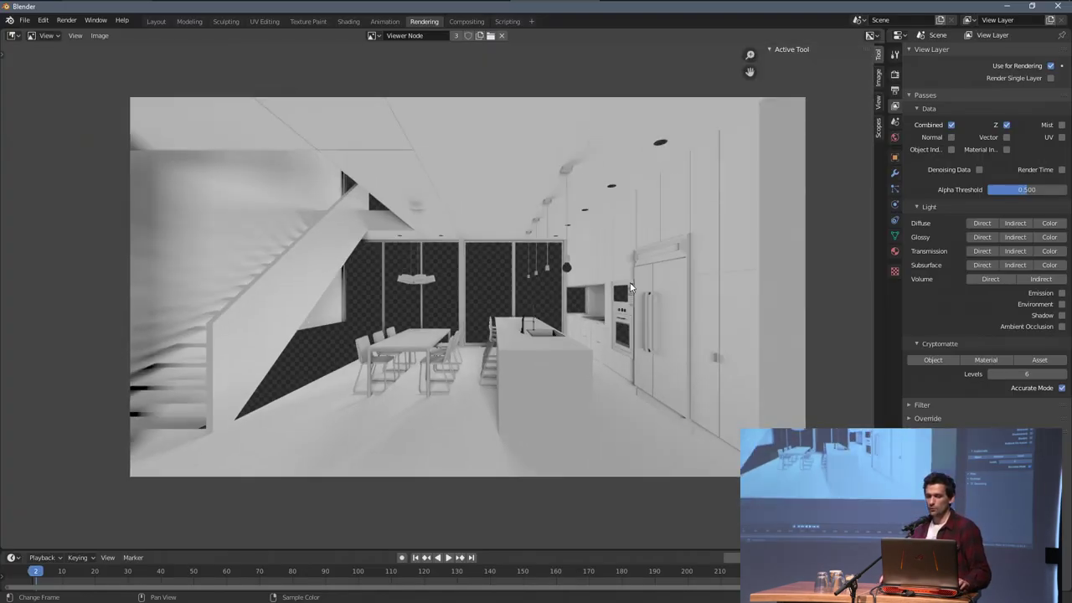
click(466, 21)
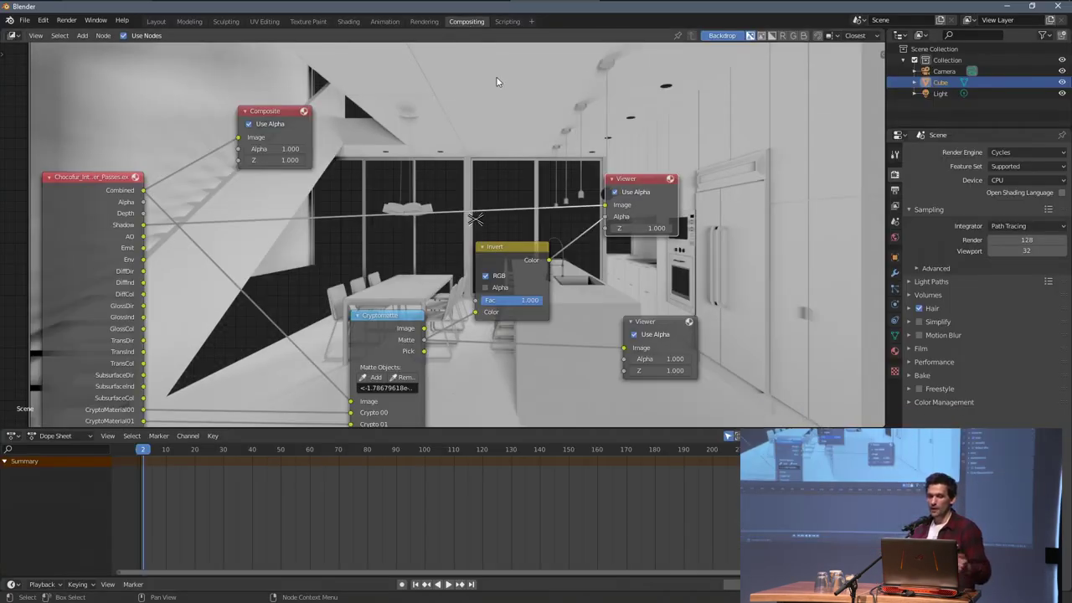
scroll(497, 95, down, 1)
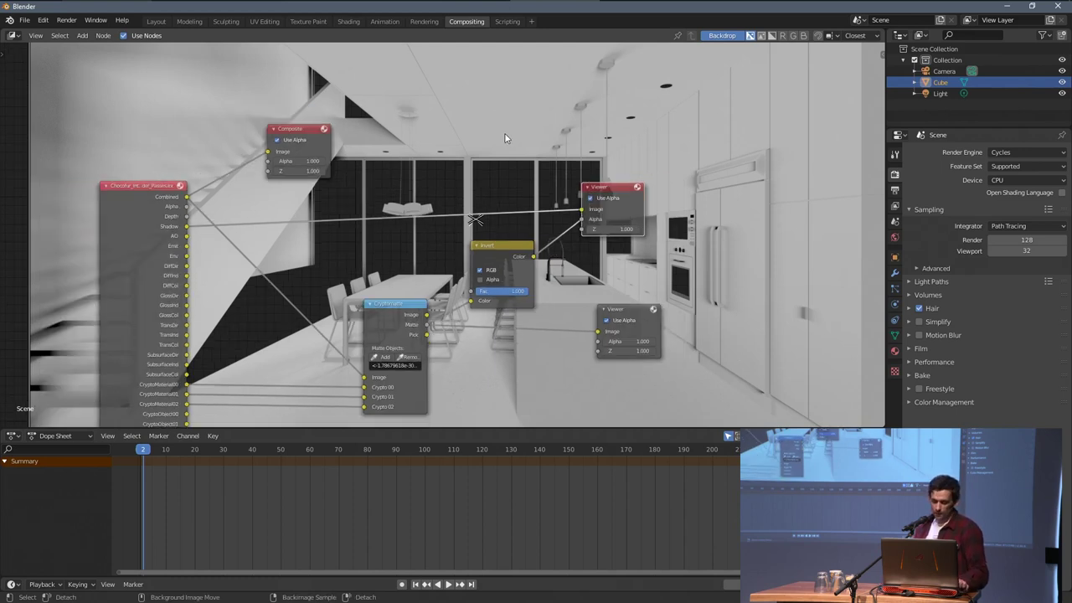
key(alt+Tab)
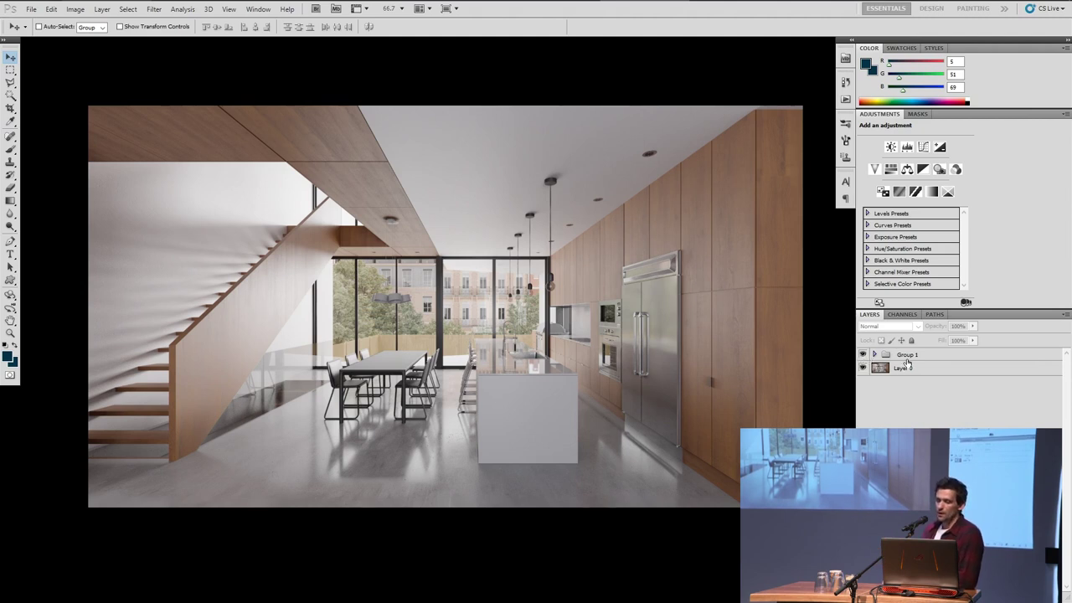
Step: Open Chocofur_Interior_Course_Chapter_12_Render_Passes.psd from the render passes folder and return Photoshop to standard screen mode
key(alt+Tab)
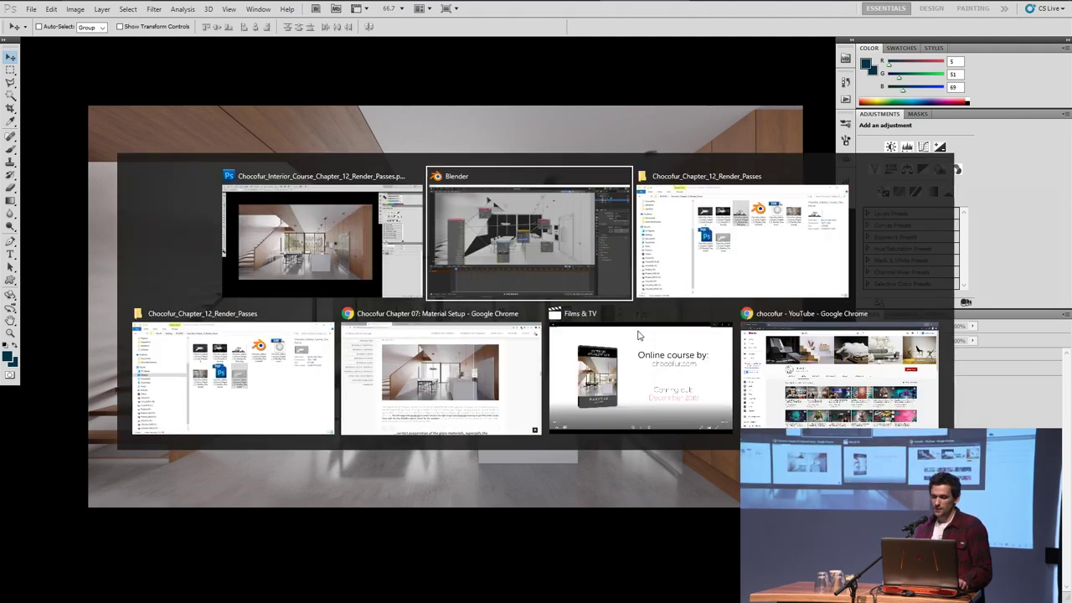
double_click(538, 308)
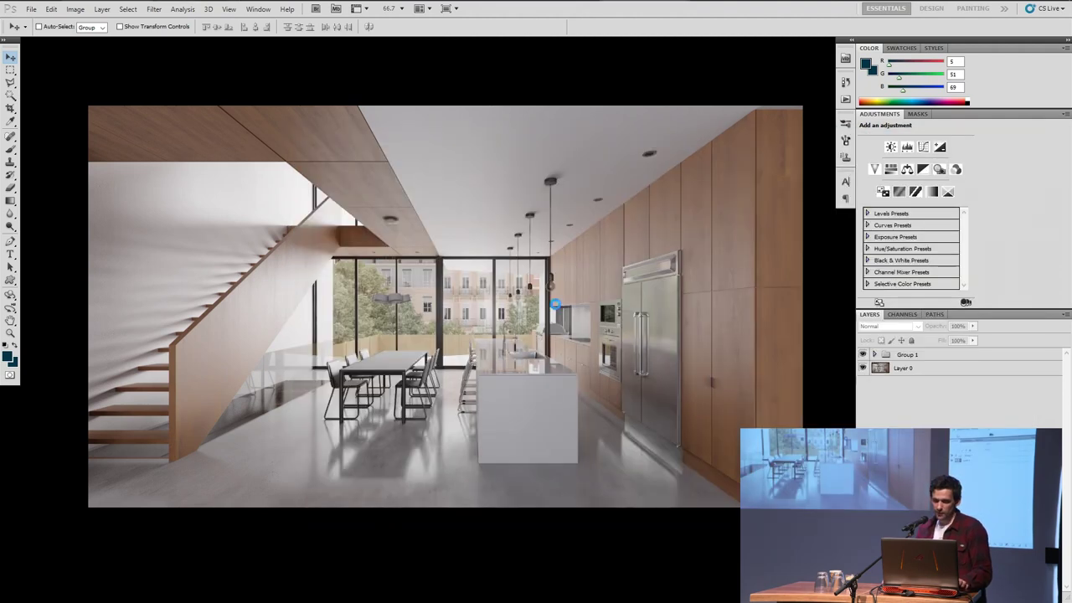
key(f)
key(f)
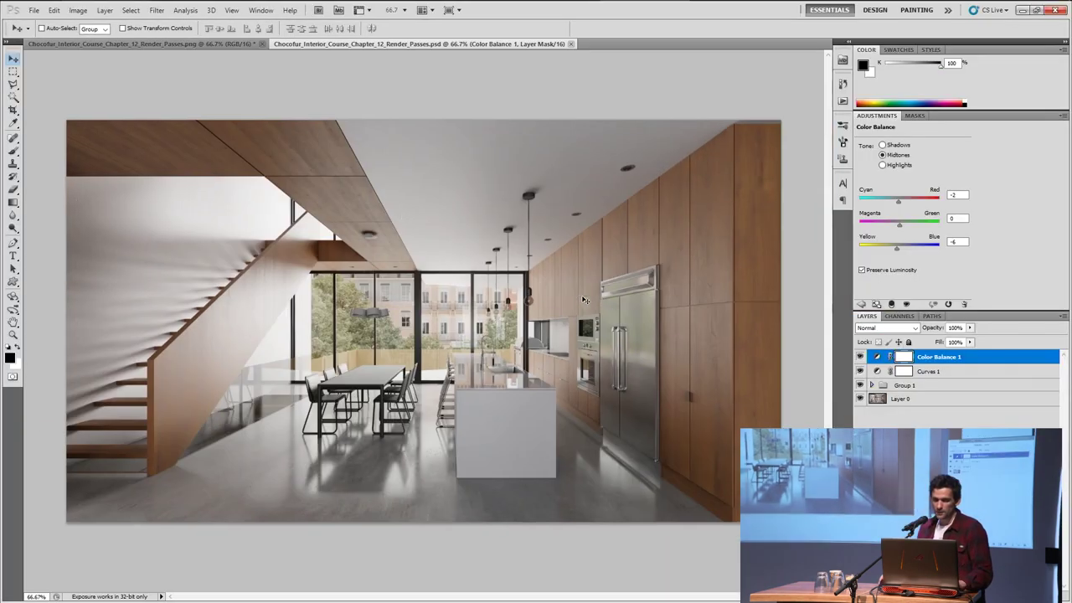
Step: Copy the Color Balance 1 and Curves 1 adjustment layers from the PSD into the PNG document, and close the PSD
drag(443, 47, 341, 416)
shift+click(934, 373)
drag(936, 360, 646, 278)
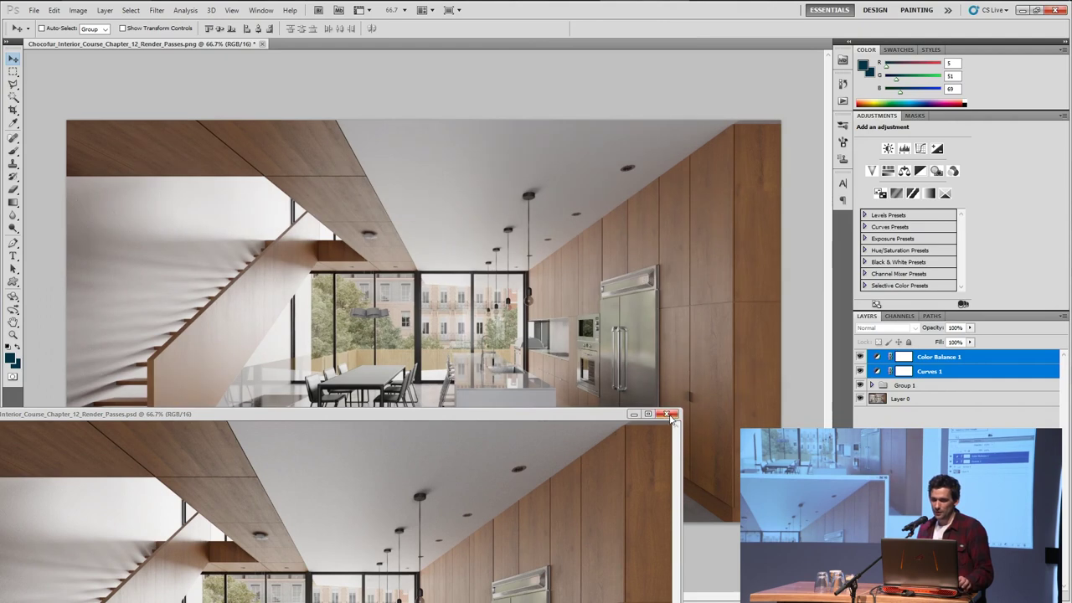
click(668, 414)
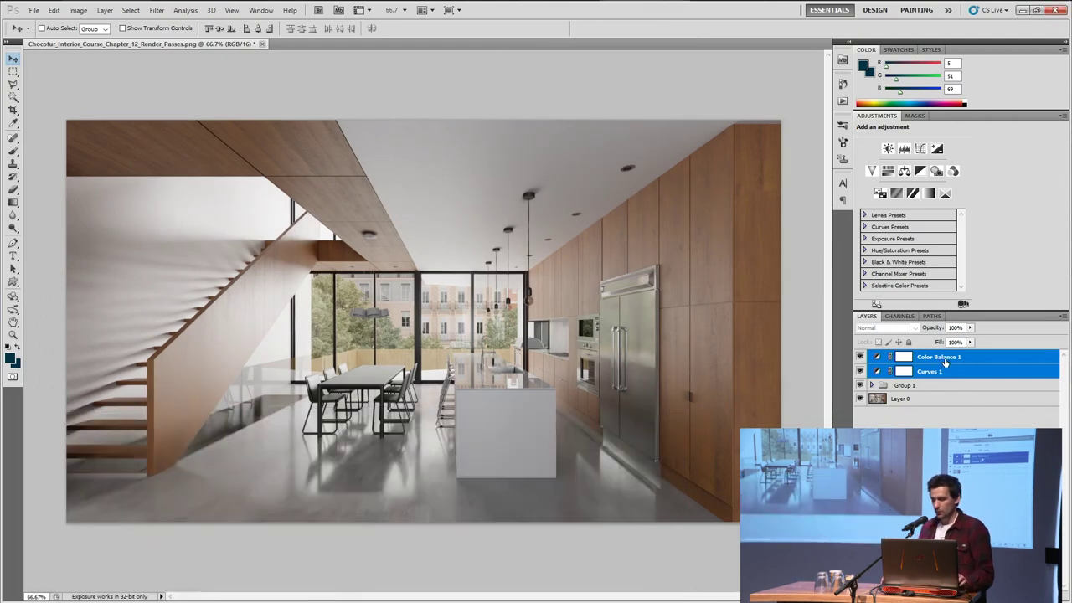
Step: Review the settings of the Curves 1 and Color Balance 1 adjustment layers
click(946, 362)
click(946, 374)
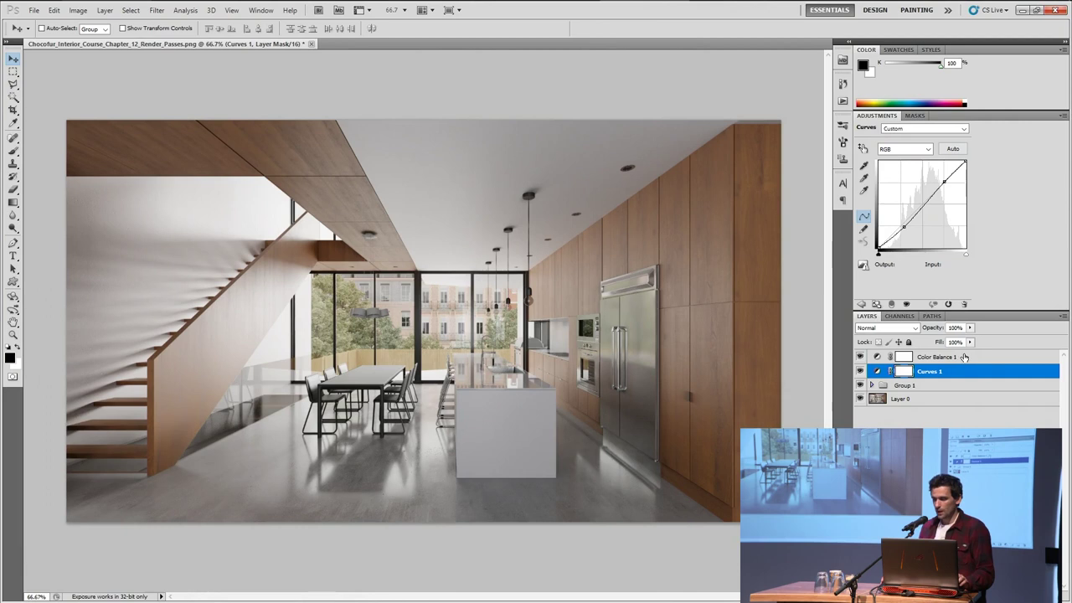
click(963, 358)
Step: Switch to the browser showing the chocofur YouTube channel's videos, and minimize it to return to Photoshop
key(alt+Tab)
key(alt+Tab)
key(alt+Tab)
key(alt+Tab)
key(alt+Tab)
key(alt+Tab)
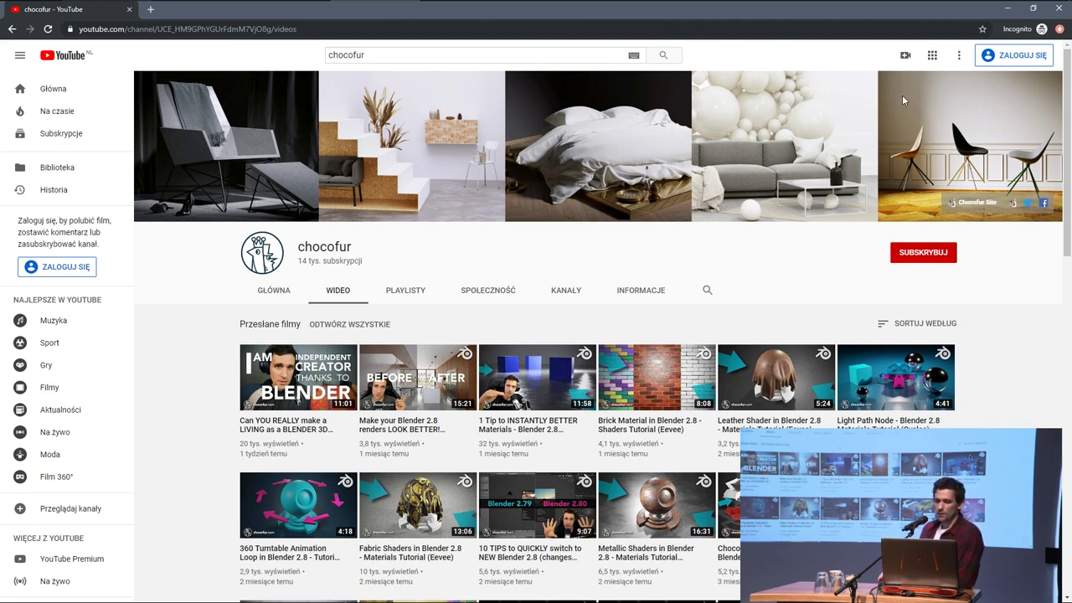
click(1007, 9)
Step: Examine the Color Balance 1 settings again and the lower control point of the Curves 1 adjustment
click(946, 371)
click(946, 358)
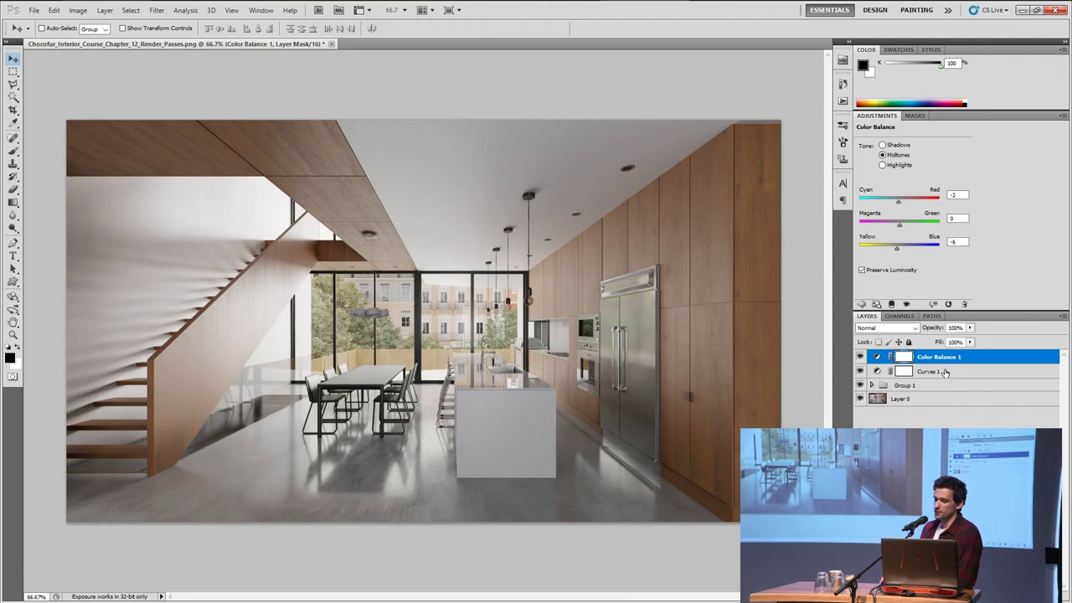
click(932, 372)
click(904, 227)
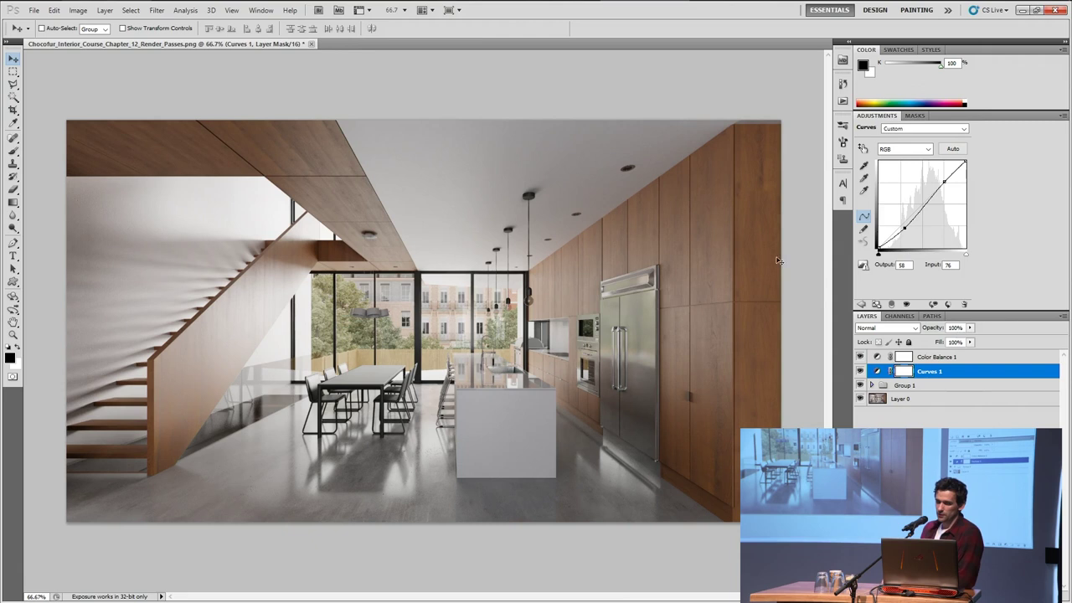
Step: Compare the image with and without the Color Balance 1 adjustment layer
click(892, 359)
click(860, 359)
click(860, 358)
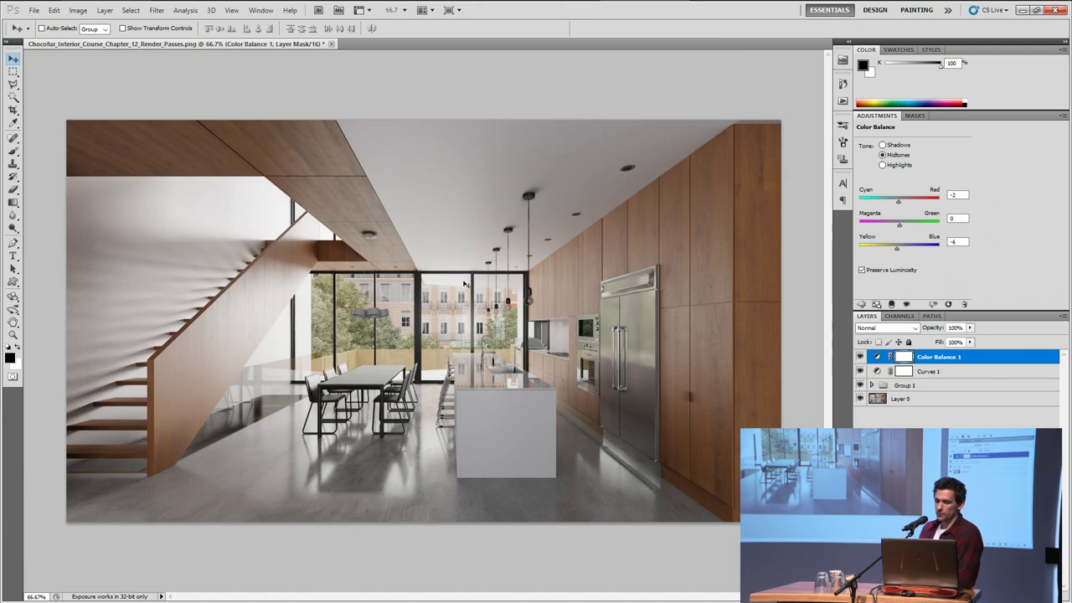
click(860, 358)
click(860, 357)
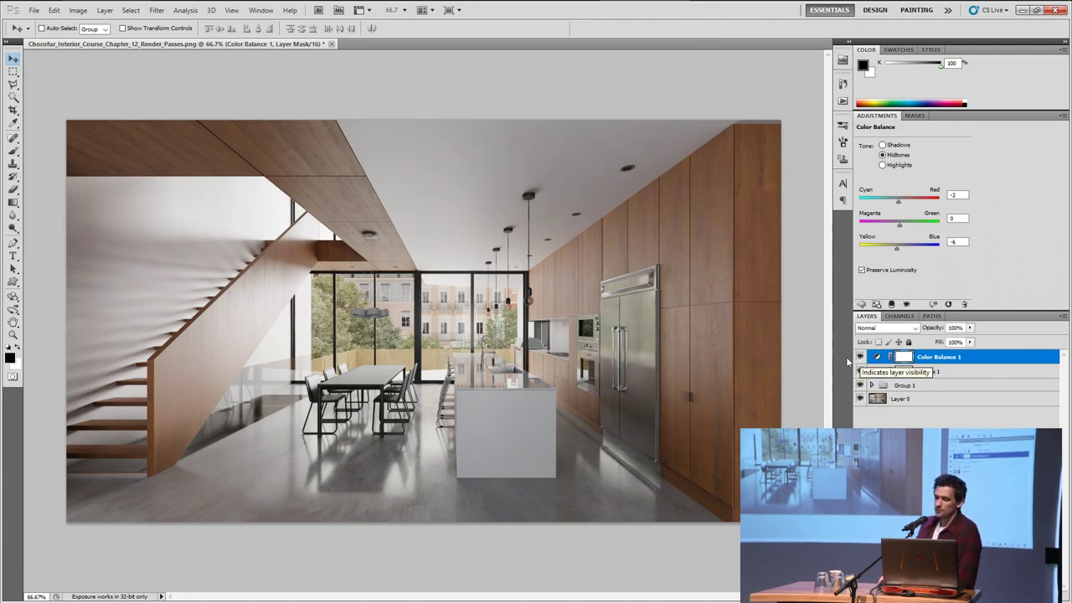
Step: View the image full screen on a black background, and bring the interface panels back over it
key(f)
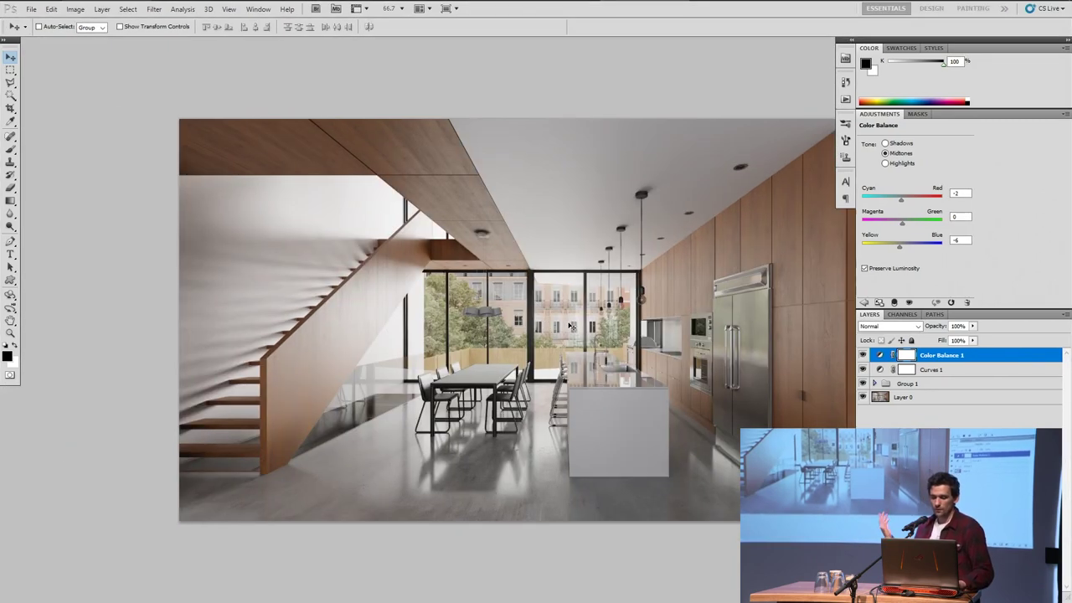
key(f)
alt+scroll(569, 325, up, 3)
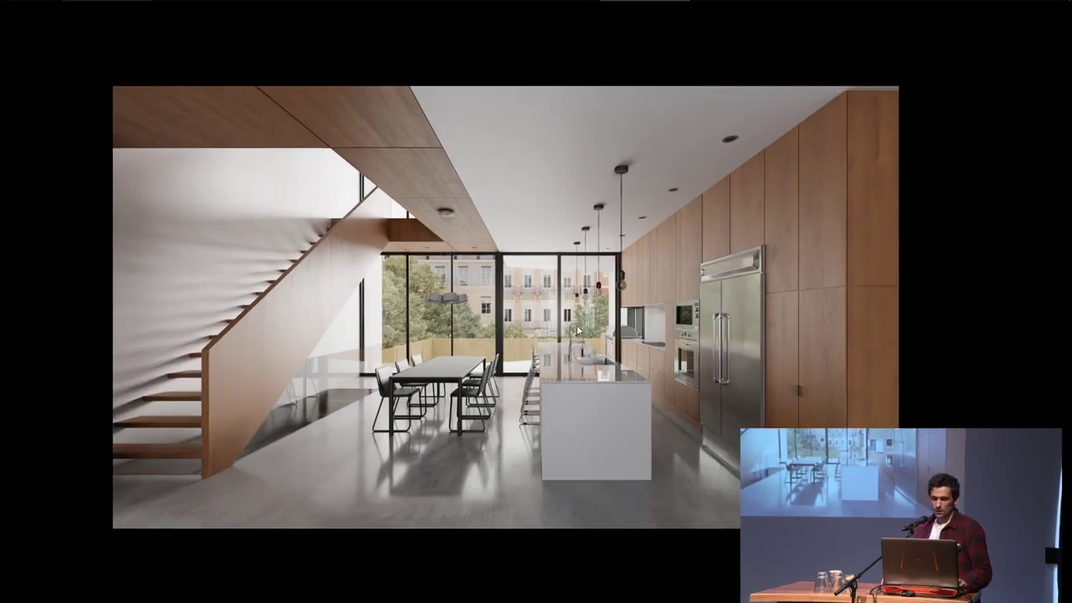
drag(570, 321, 485, 317)
key(Tab)
alt+scroll(530, 319, down, 1)
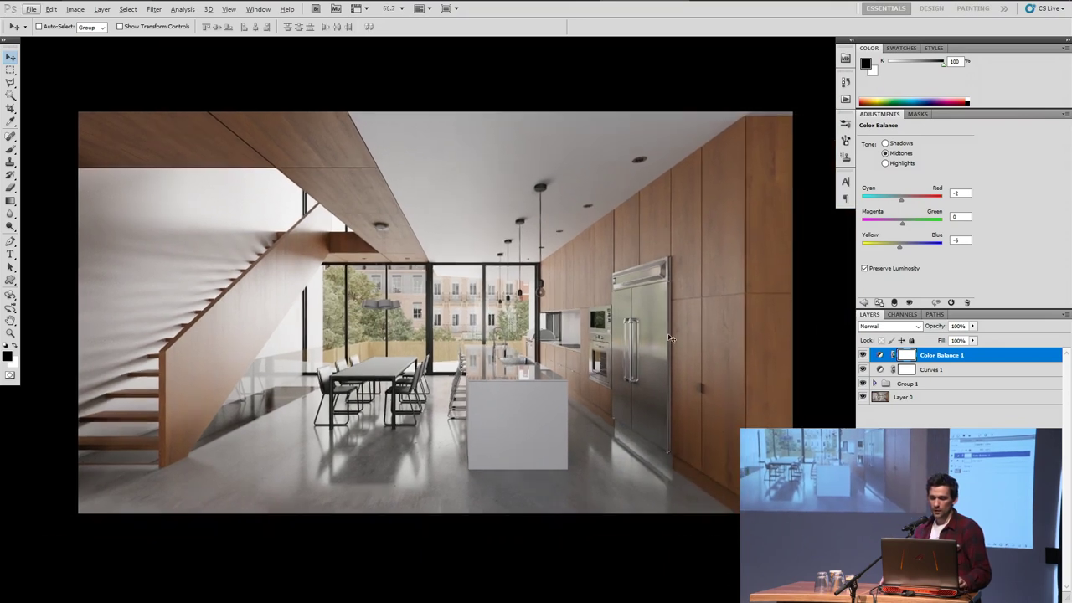
Step: Compare the base render with the composited image by hiding and restoring Color Balance 1, Curves 1 and Group 1
drag(863, 355, 867, 383)
click(865, 383)
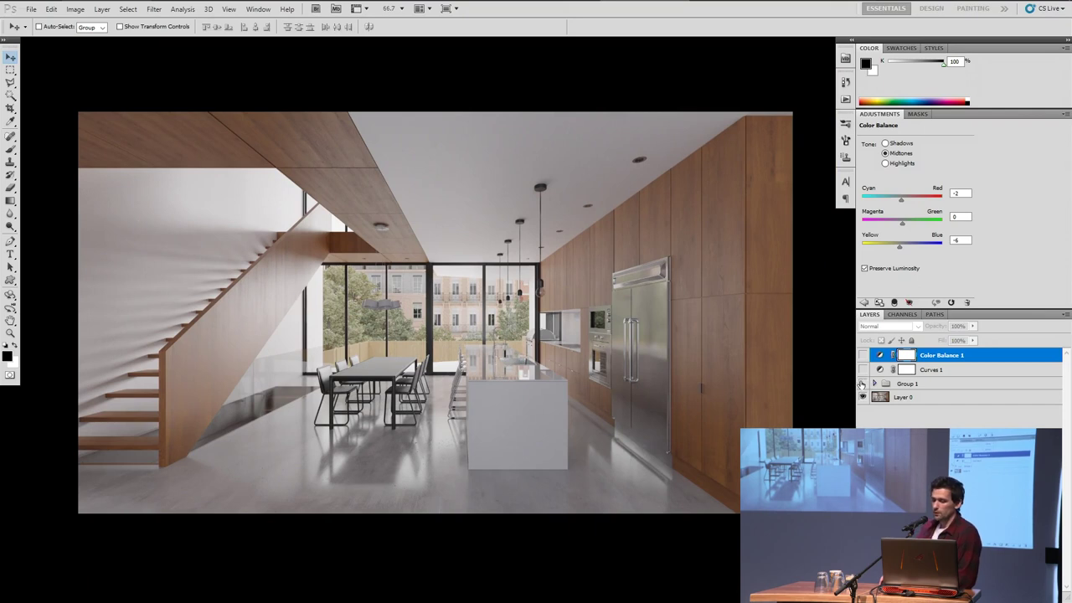
click(864, 356)
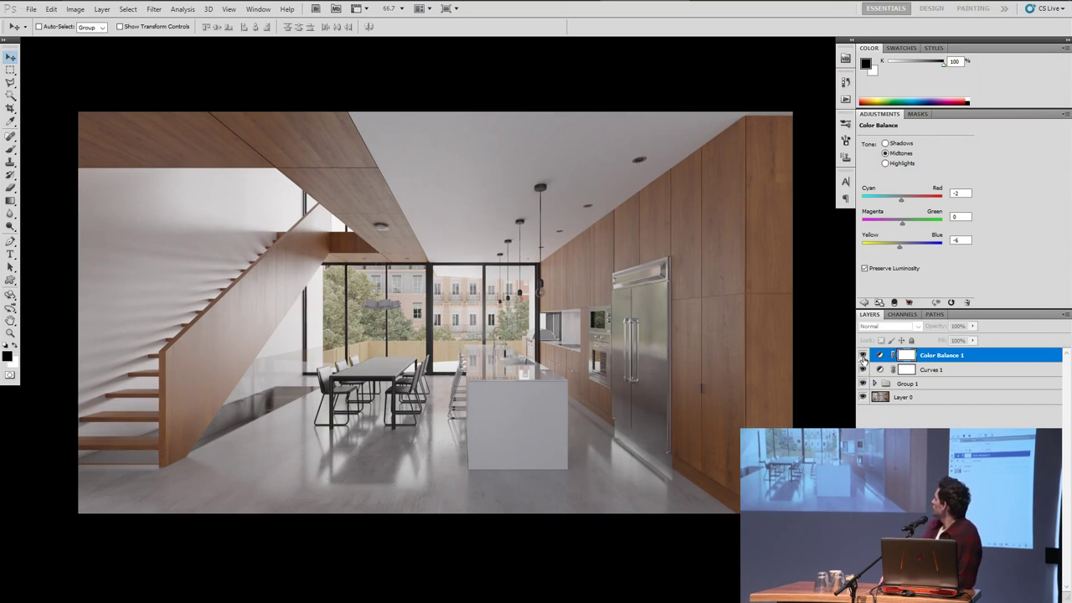
click(863, 356)
mouse_move(863, 357)
mouse_down()
mouse_move(863, 383)
mouse_move(865, 361)
mouse_up()
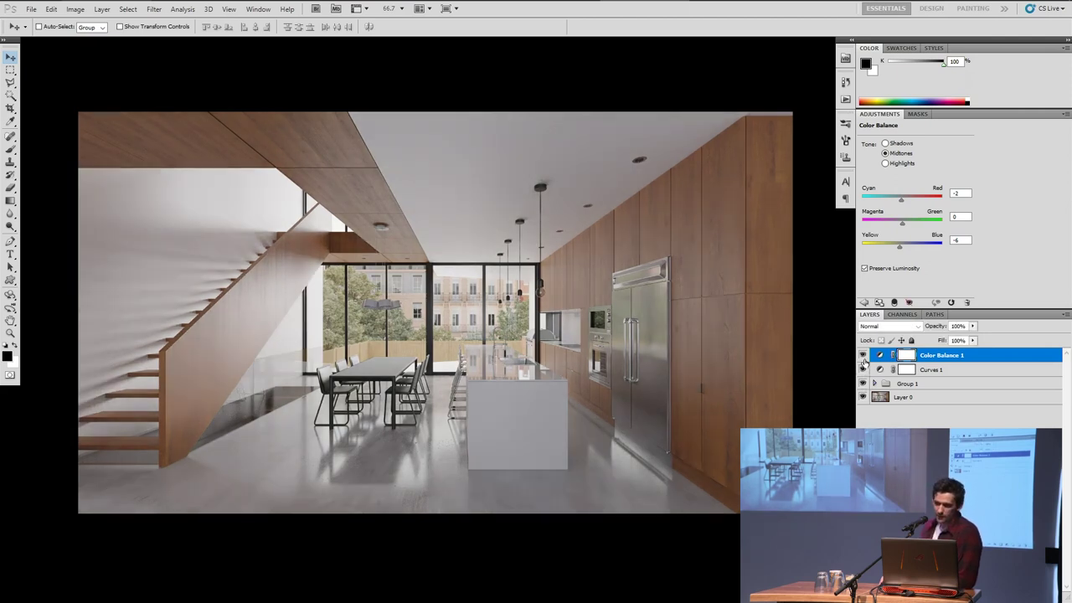